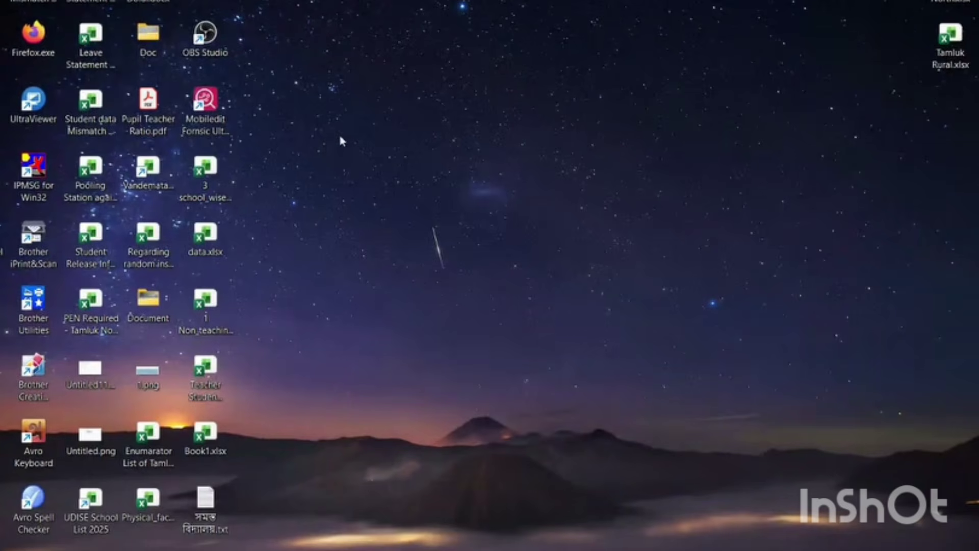
- Refresh the desktop, circle then erase the UDISE+ logo, and open the national level sign-in page
right_click(314, 121)
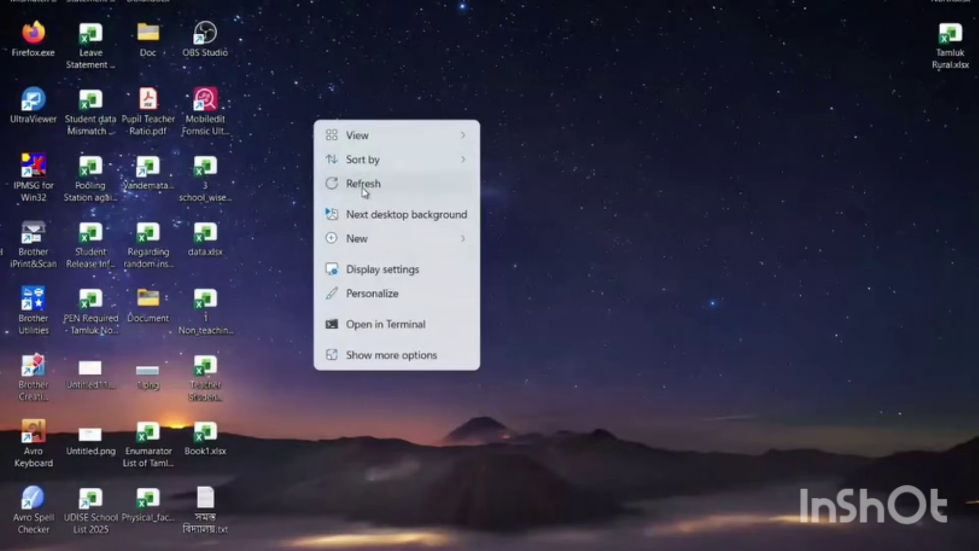
left_click(363, 185)
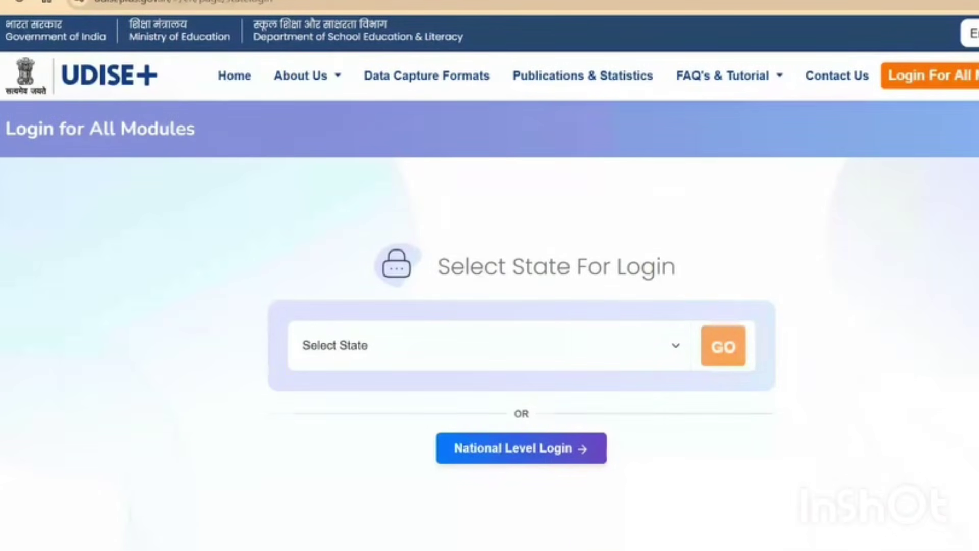
mouse_move(63, 95)
left_mouse_down()
mouse_move(149, 61)
mouse_move(64, 58)
mouse_move(69, 94)
mouse_move(145, 205)
left_mouse_up()
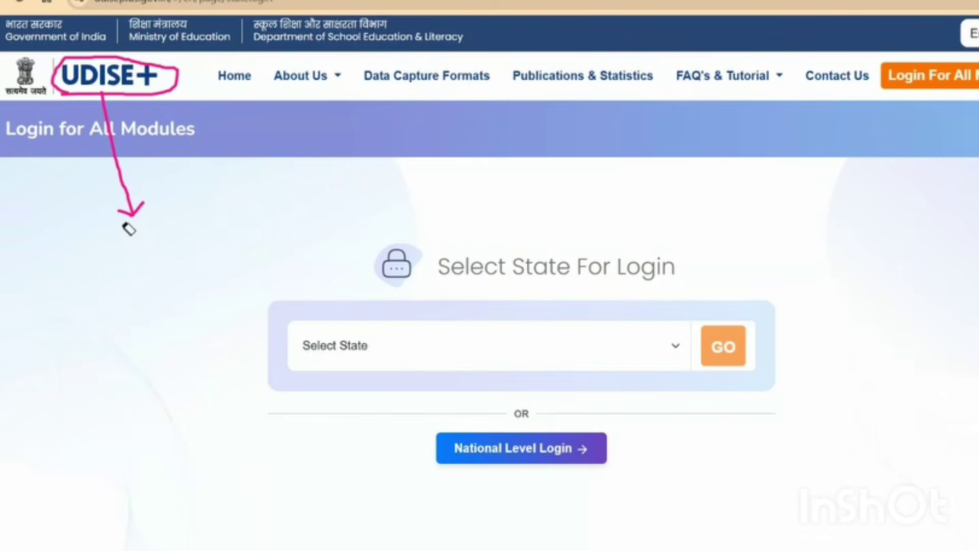
left_click_drag(127, 228, 101, 57)
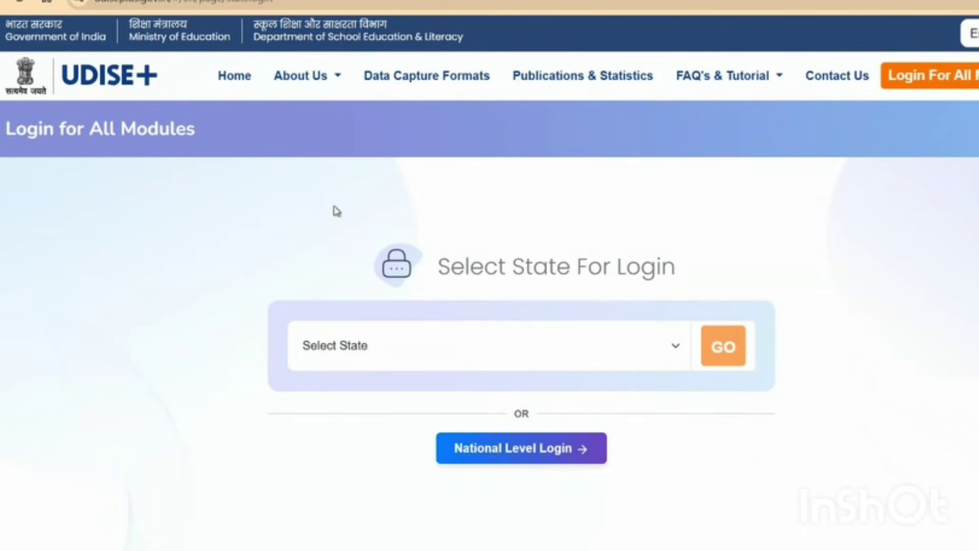
left_click(517, 460)
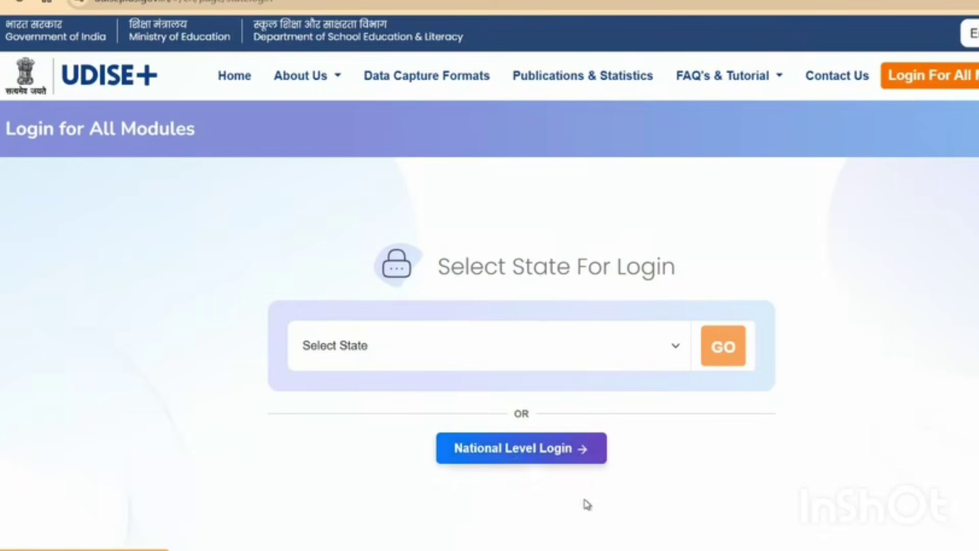
- Search Google for 'udise+' in a new browser tab
key("ctrl+t")
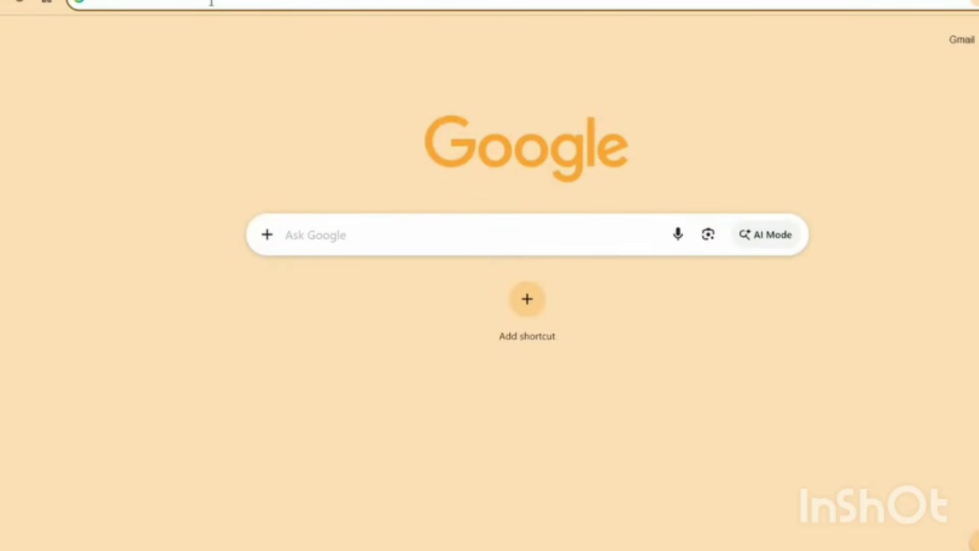
type("go")
key("Return")
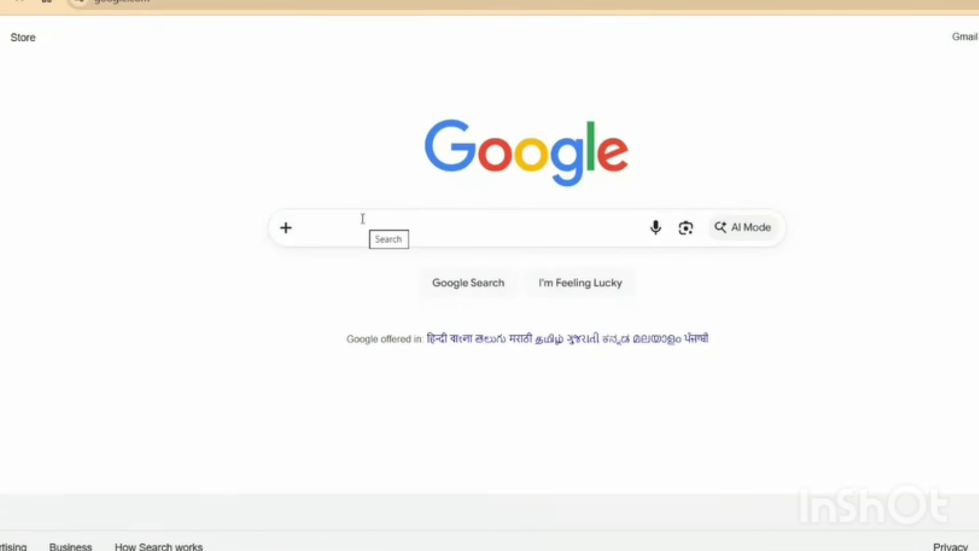
type("udise+")
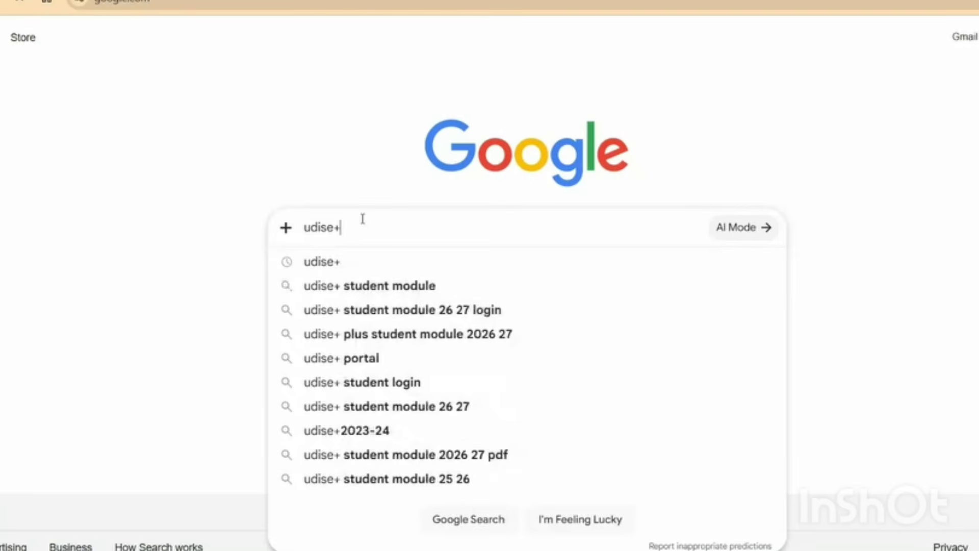
left_click(358, 267)
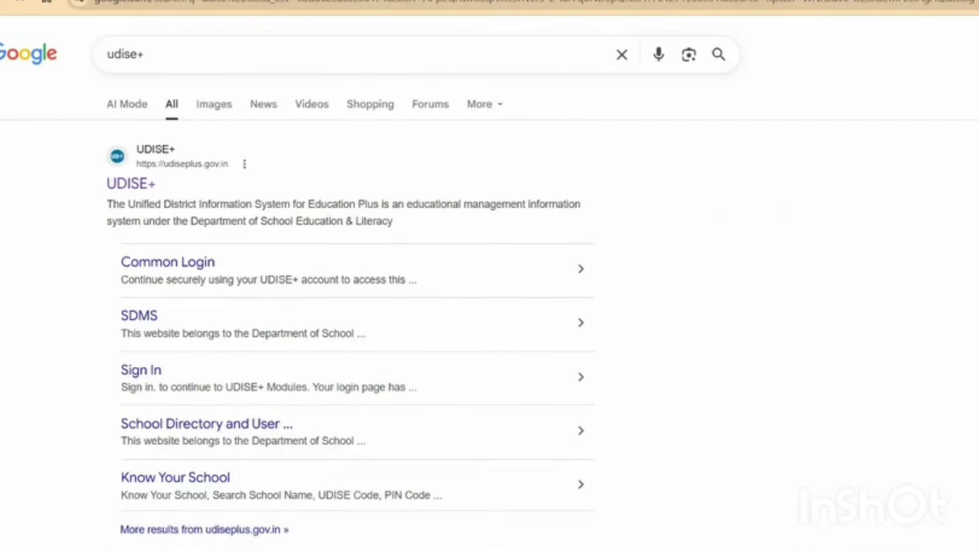
- Circle the first result, underline udiseplus.gov.in, then open the official UDISE+ website
mouse_move(196, 136)
left_mouse_down()
mouse_move(87, 244)
mouse_move(150, 133)
left_mouse_up()
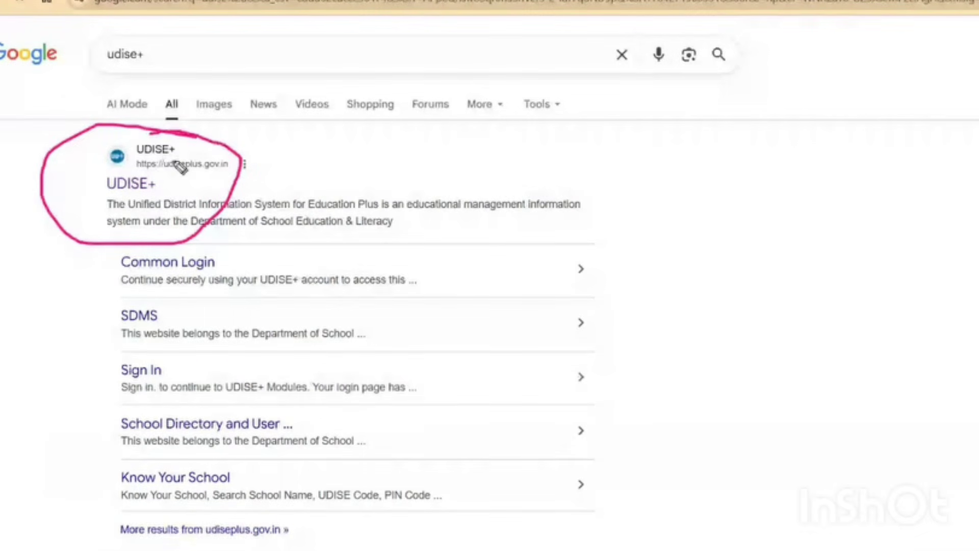
left_click_drag(157, 174, 228, 173)
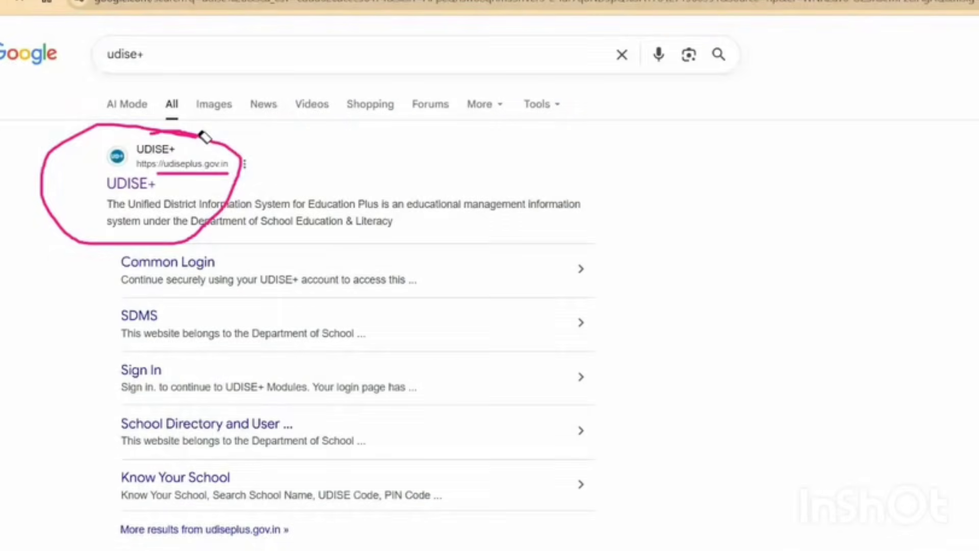
key("Escape")
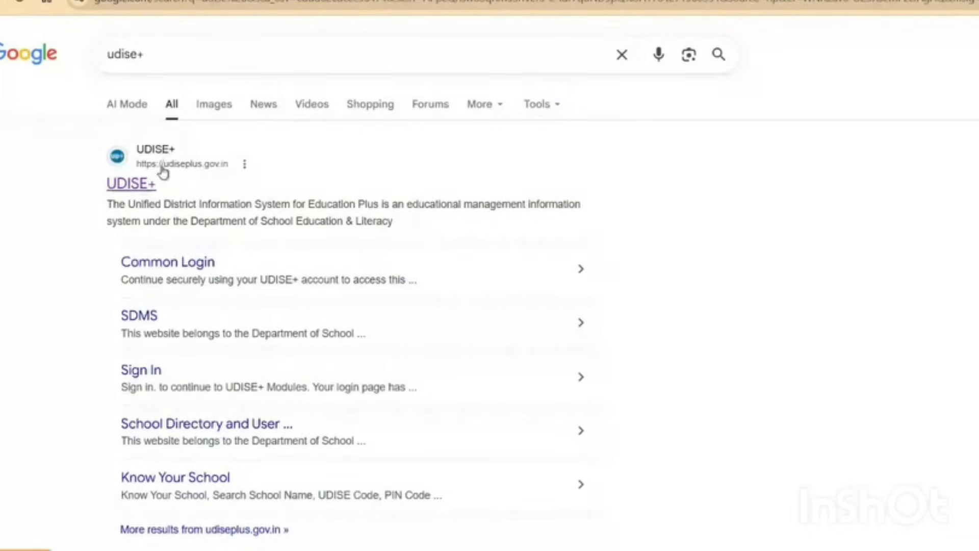
left_click(132, 184)
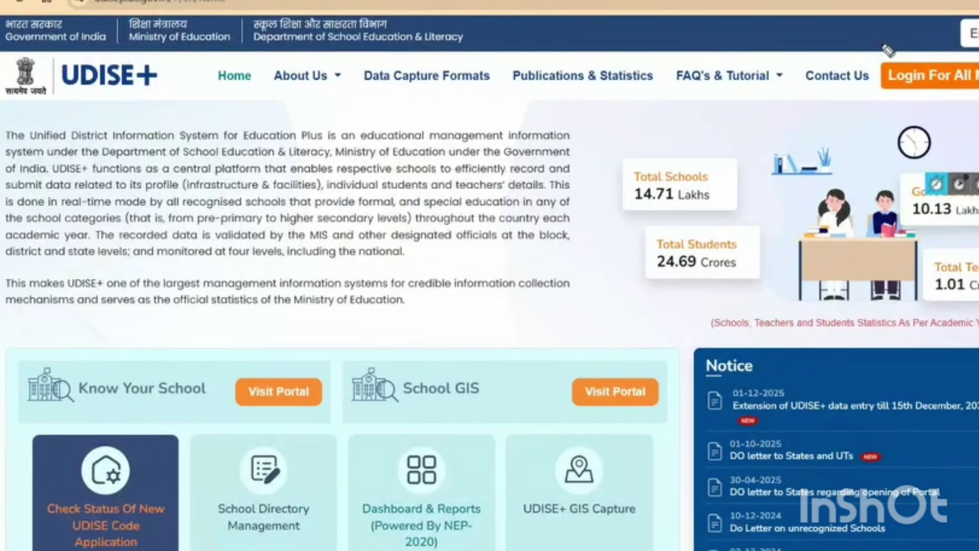
- Highlight and open Login For All Modules from the UDISE+ header
mouse_move(888, 50)
left_mouse_down()
mouse_move(879, 66)
mouse_move(885, 58)
left_mouse_up()
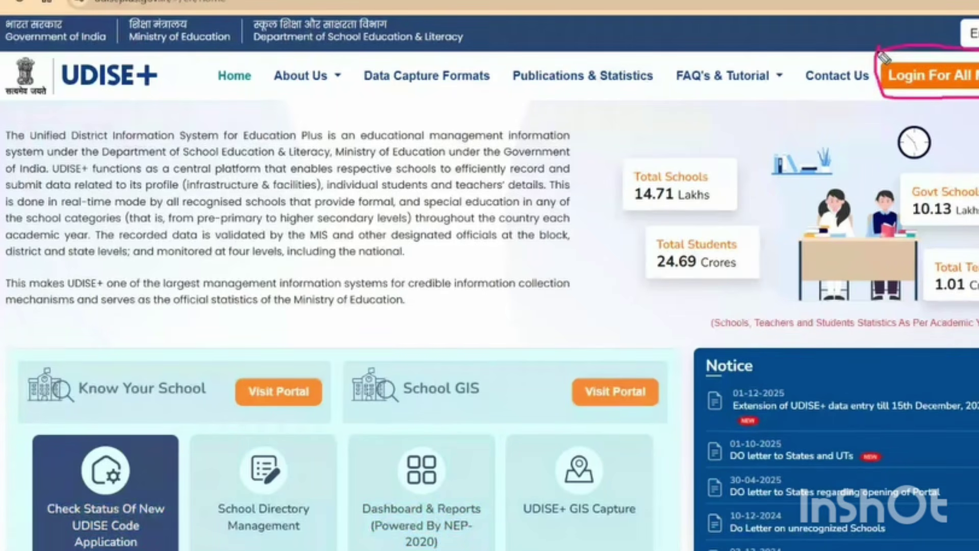
left_click(913, 75)
scroll(543, 316, "down", 3)
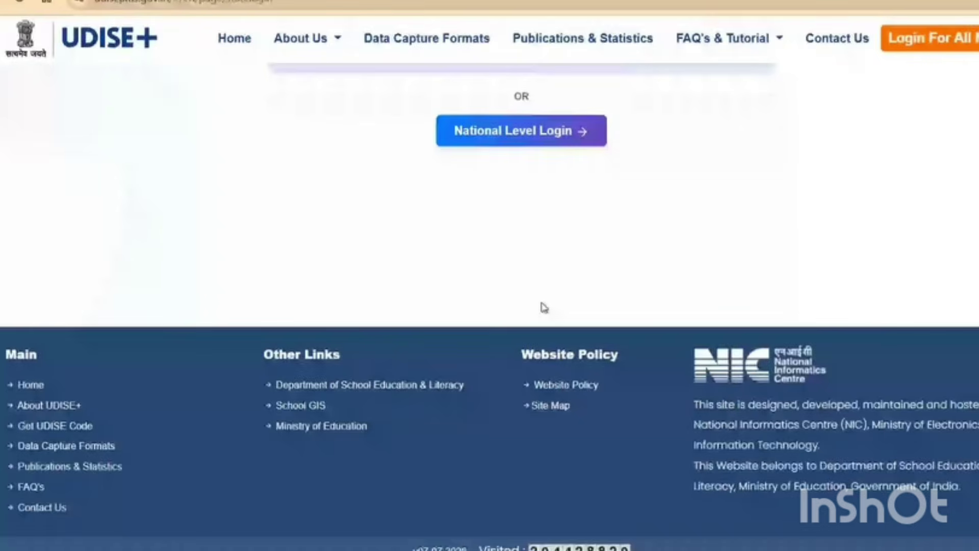
scroll(544, 307, "up", 5)
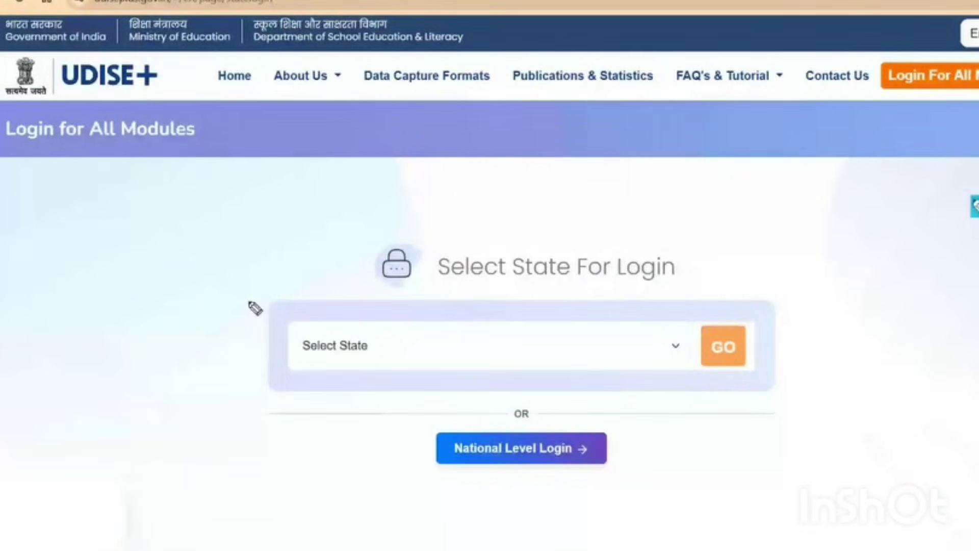
- Mark the Select State box and the National Level Login option with pen annotations
mouse_move(248, 301)
left_mouse_down()
mouse_move(686, 419)
mouse_move(540, 417)
mouse_move(258, 294)
left_mouse_up()
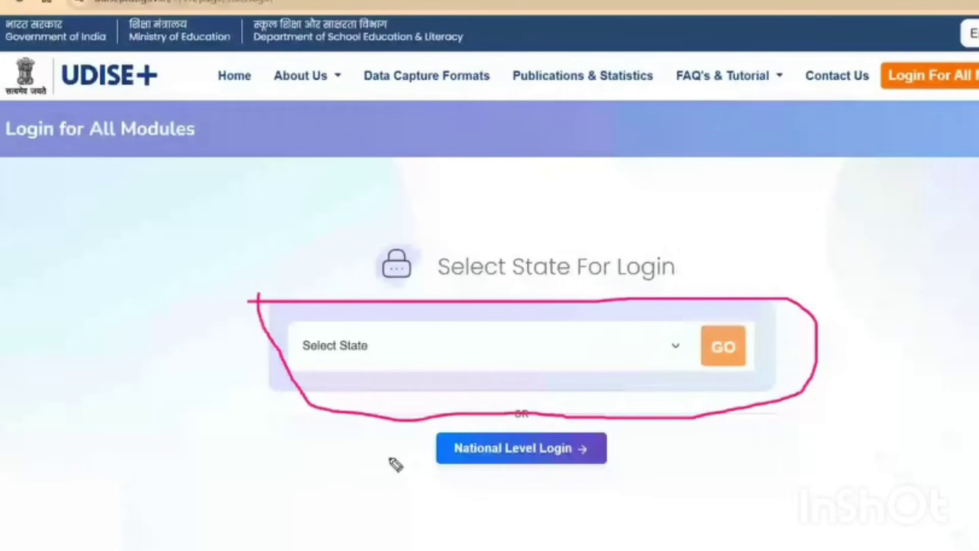
mouse_move(403, 430)
left_mouse_down()
mouse_move(684, 449)
mouse_move(430, 476)
mouse_move(418, 422)
left_mouse_up()
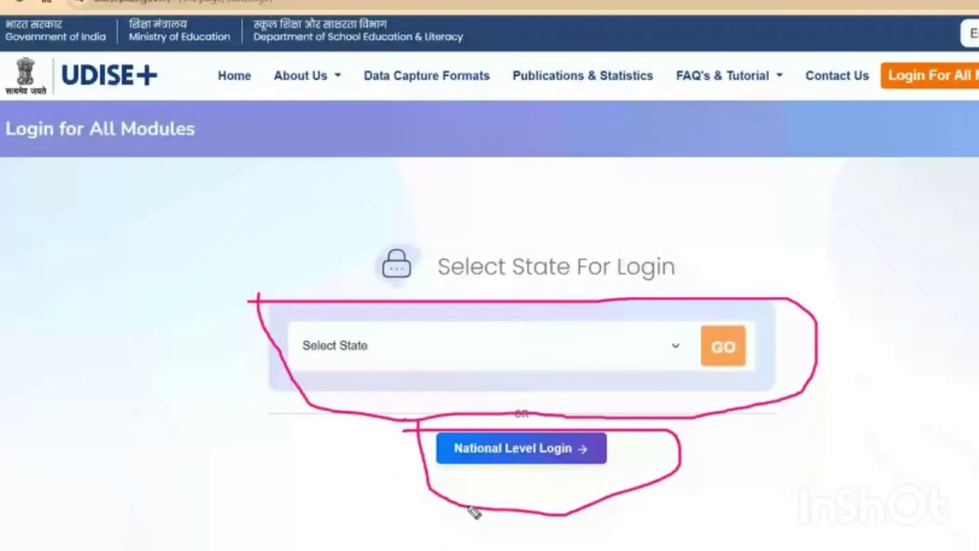
key("Escape")
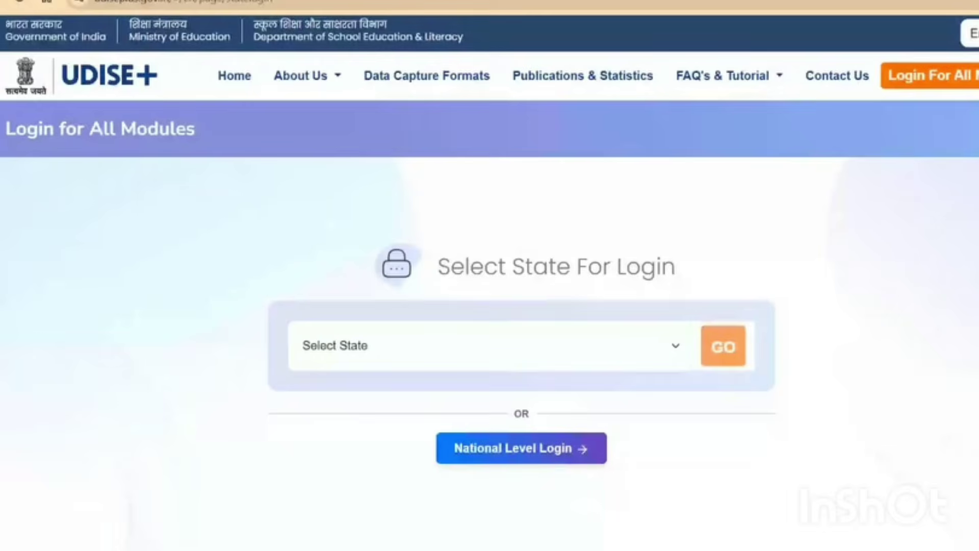
mouse_move(694, 382)
left_mouse_down()
mouse_move(758, 289)
mouse_move(664, 296)
mouse_move(724, 385)
left_mouse_up()
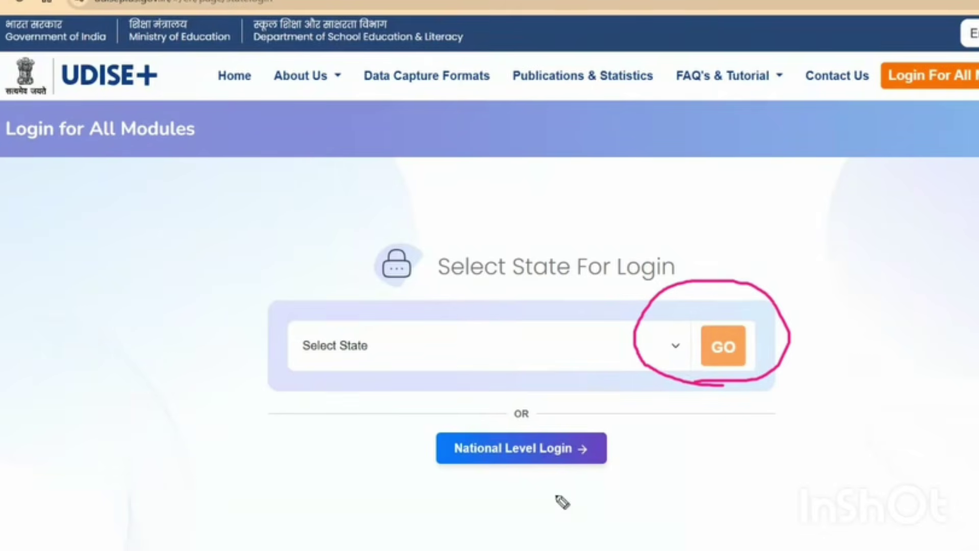
mouse_move(527, 519)
left_mouse_down()
mouse_move(521, 470)
mouse_move(505, 492)
mouse_move(528, 483)
left_mouse_up()
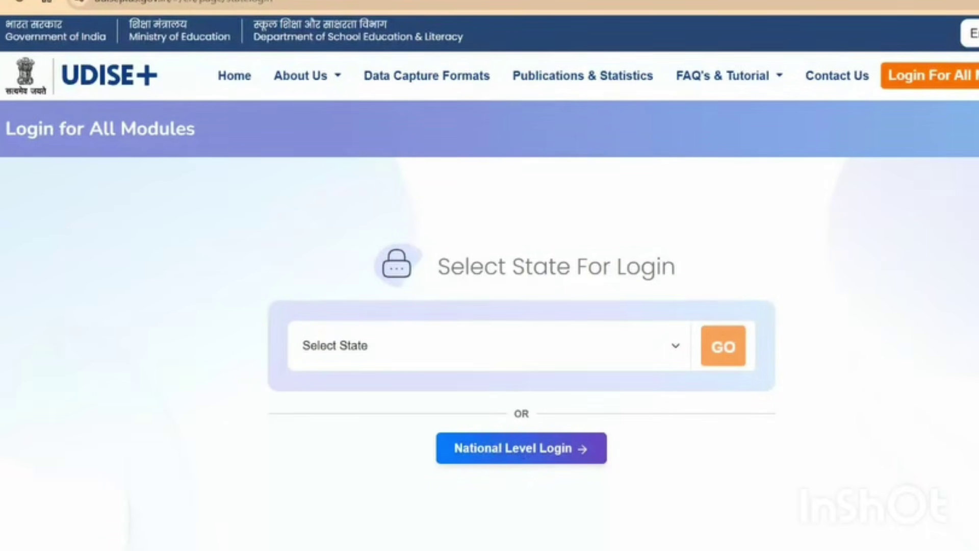
- Choose WEST BENGAL as the state and proceed to its module logins
left_click(637, 356)
scroll(568, 240, "down", 5)
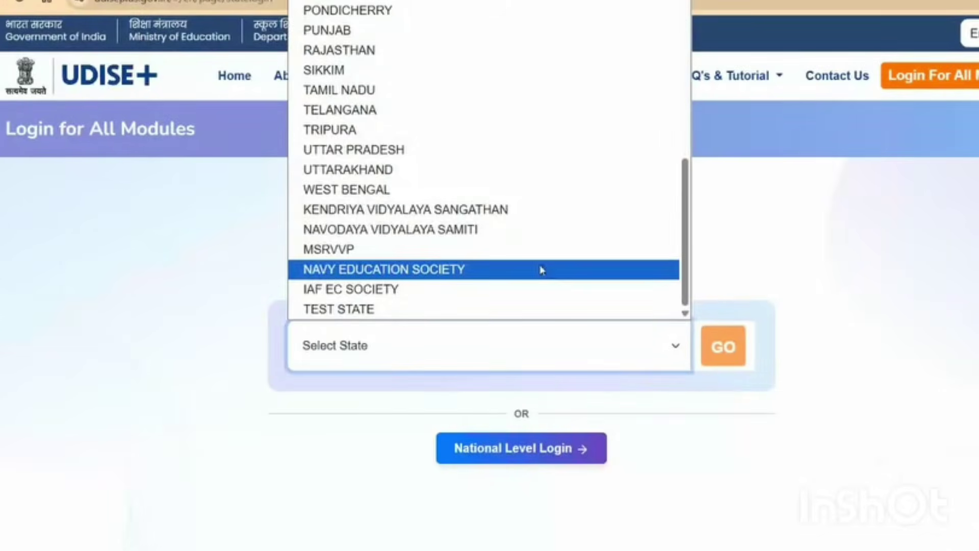
left_click(431, 190)
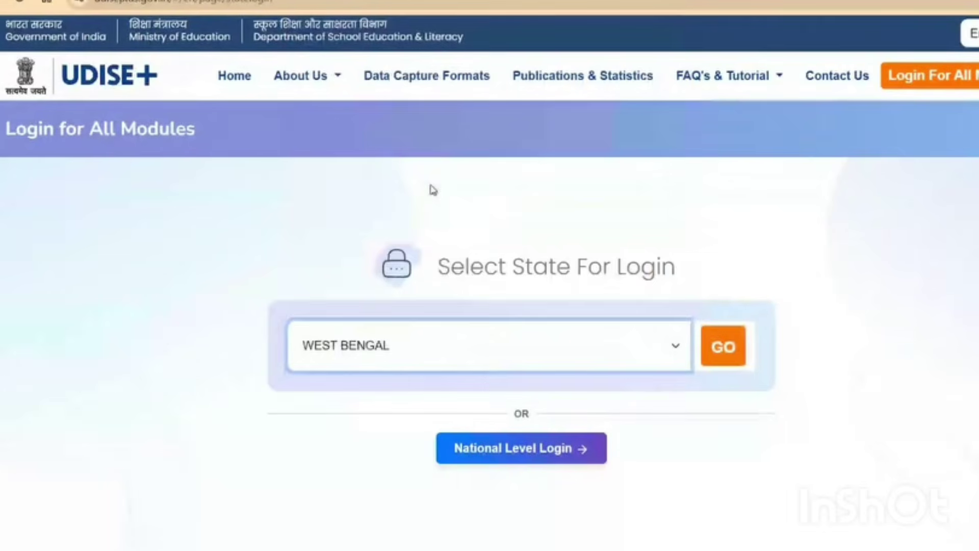
left_click(729, 348)
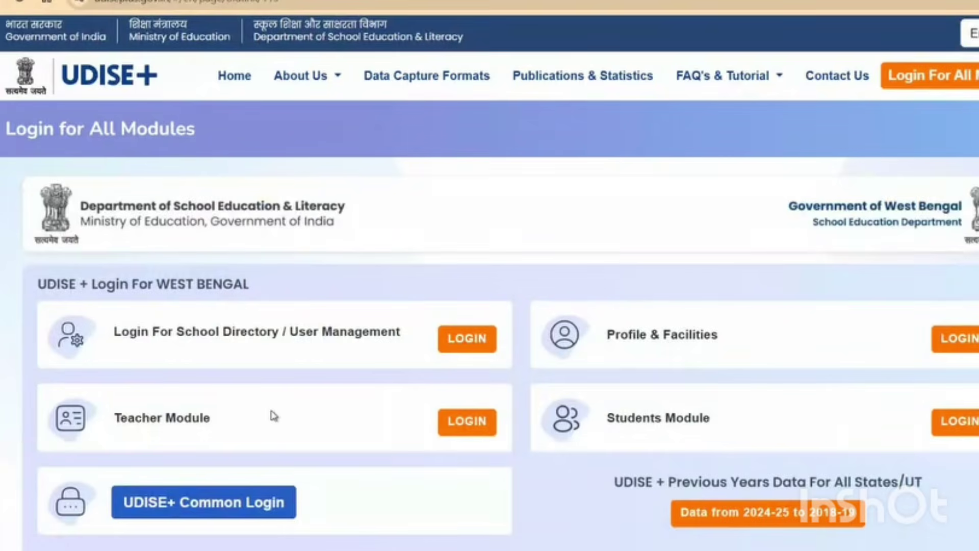
- Underline the School Directory, Teacher, Profile & Facilities and Students logins, then open National Level Login
scroll(274, 416, "down", 4)
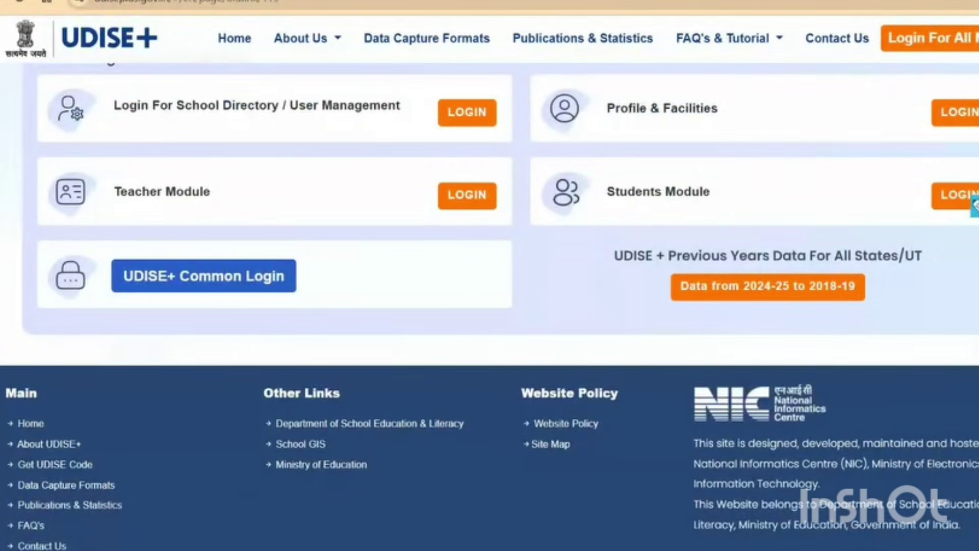
left_click_drag(364, 141, 495, 140)
left_click_drag(406, 224, 498, 220)
left_click_drag(936, 143, 978, 138)
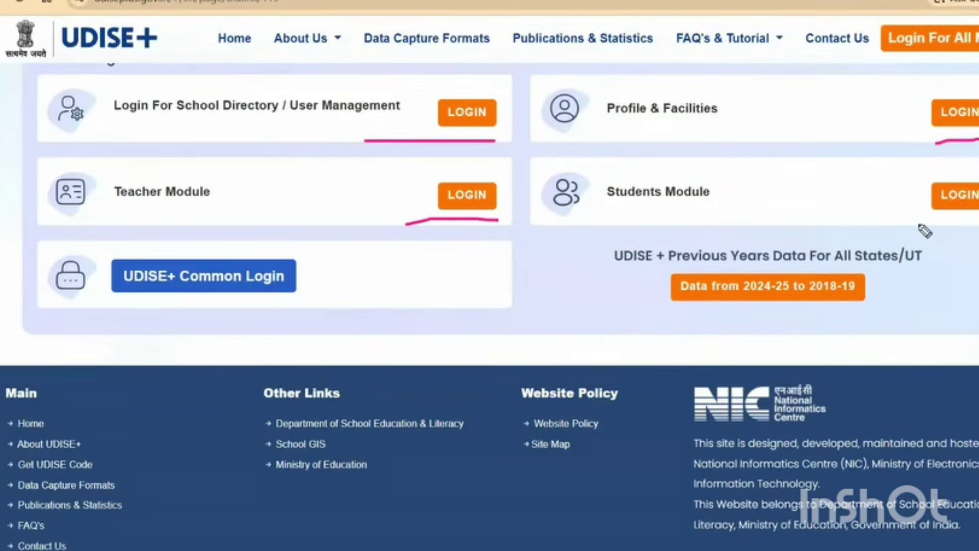
left_click_drag(917, 224, 978, 221)
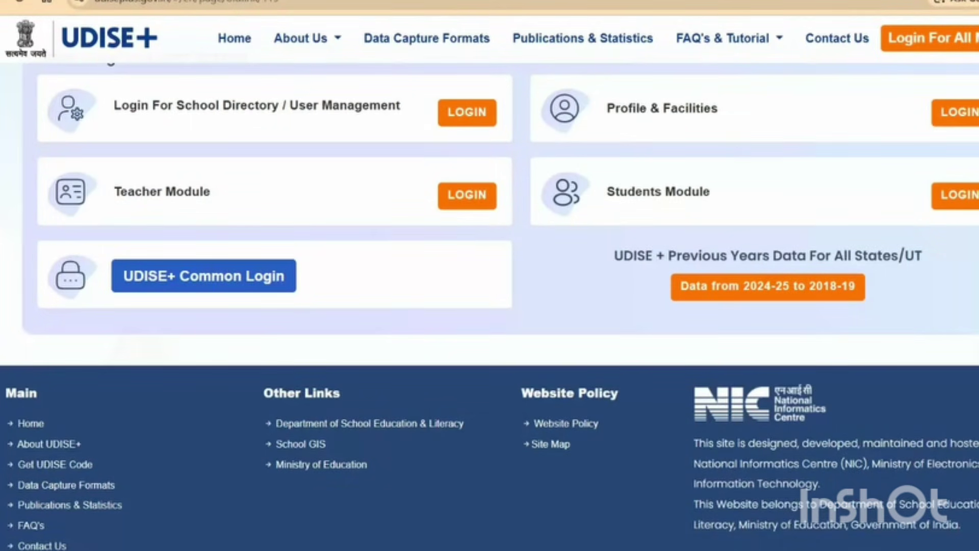
scroll(557, 345, "down", 4)
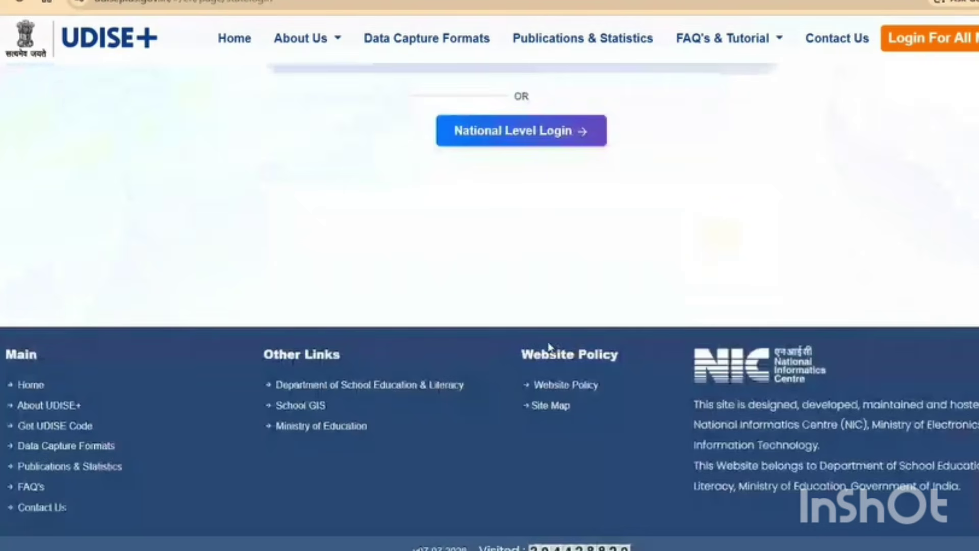
left_click(519, 141)
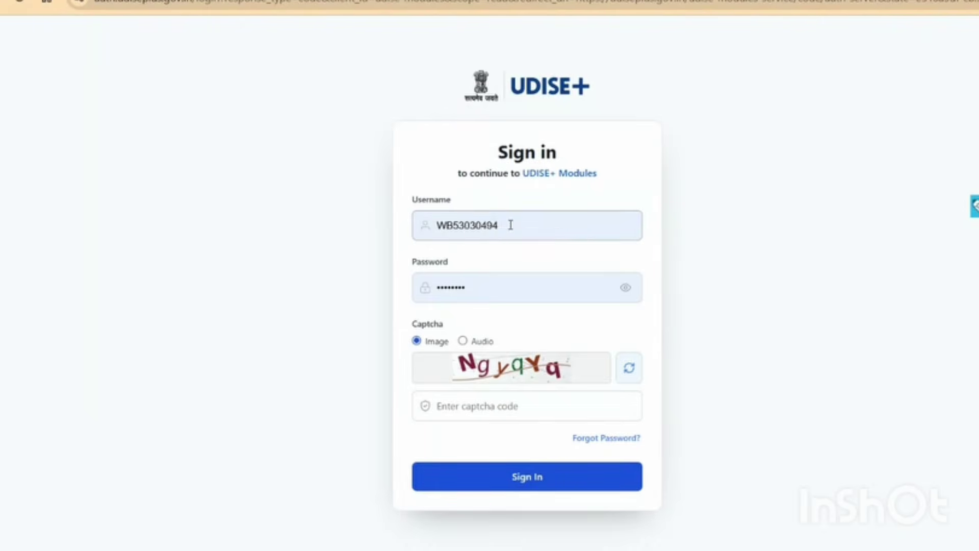
- Sign in with the school's username, the account password and the displayed captcha code
left_click_drag(510, 223, 435, 228)
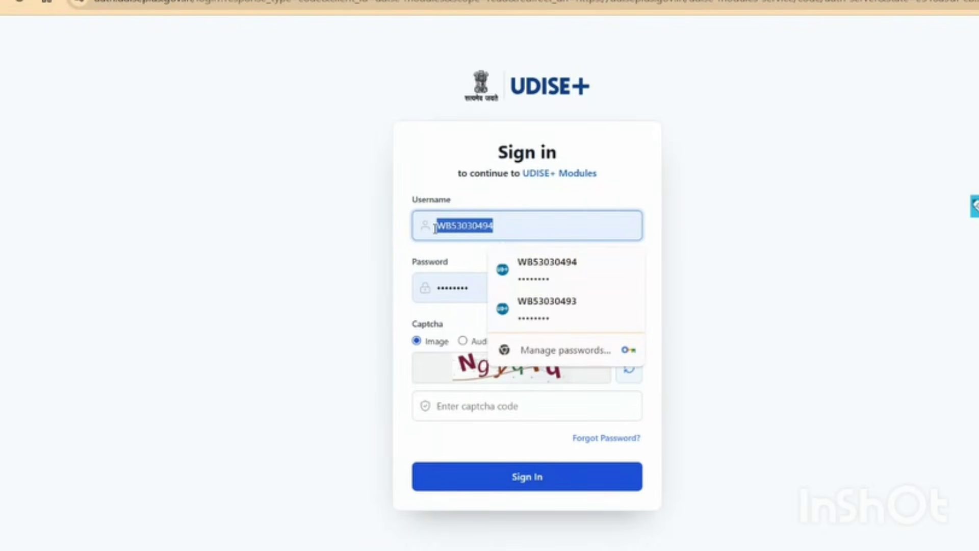
type("19")
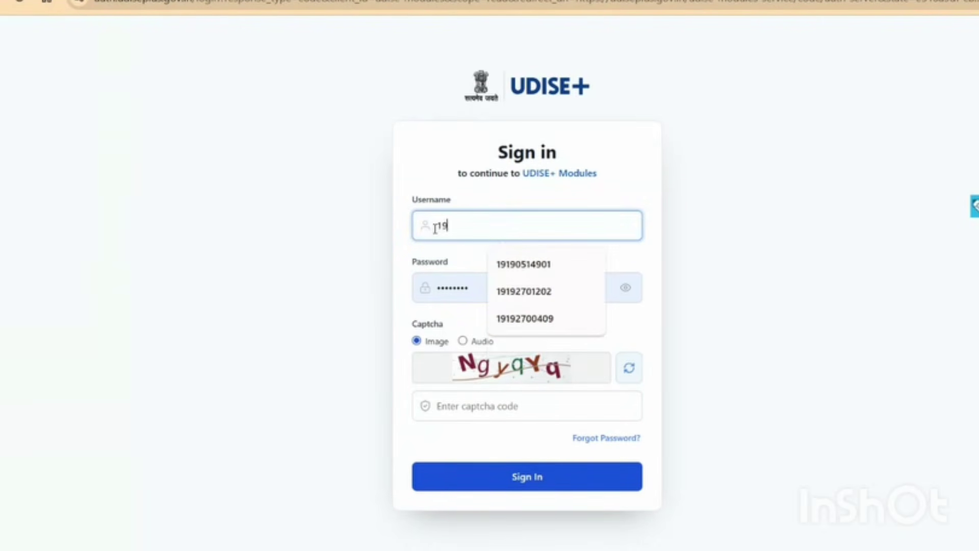
type("19051")
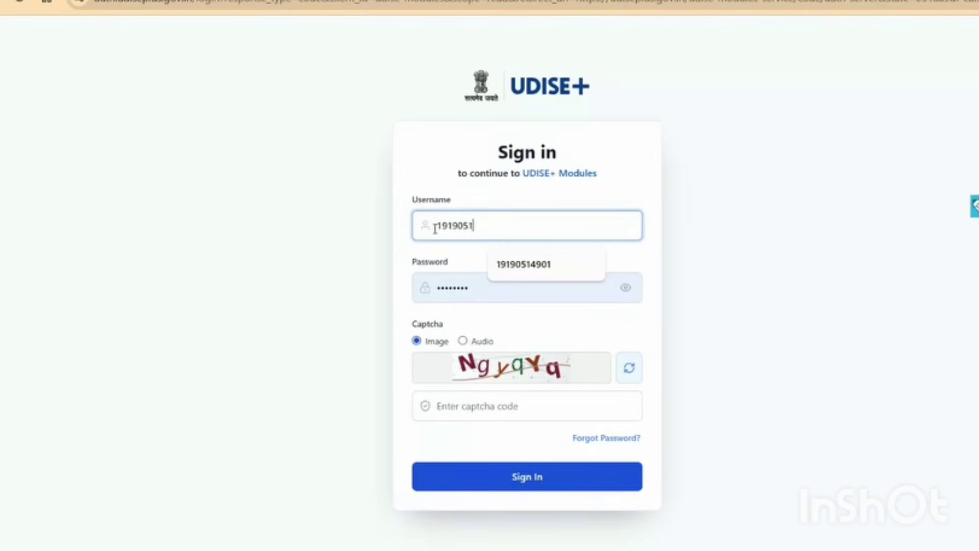
type("4901")
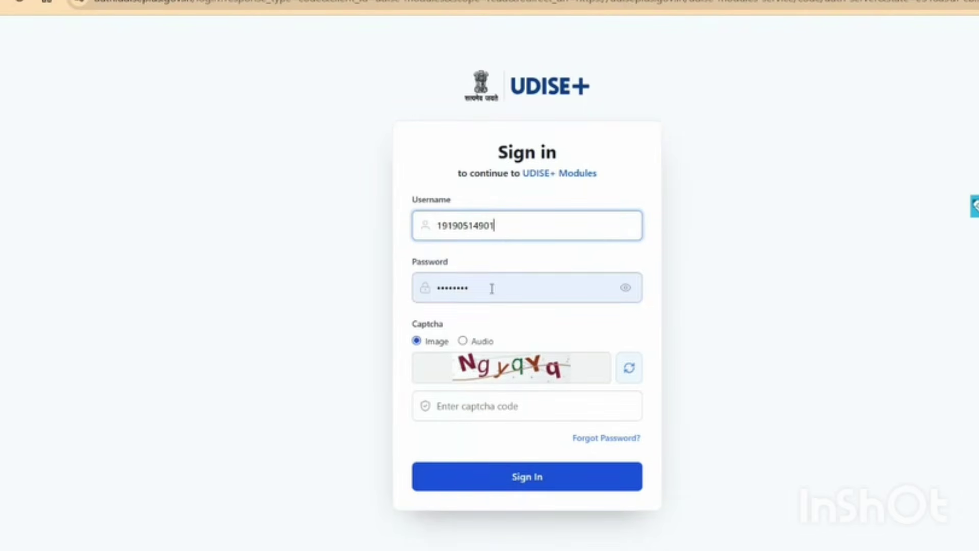
key("Tab")
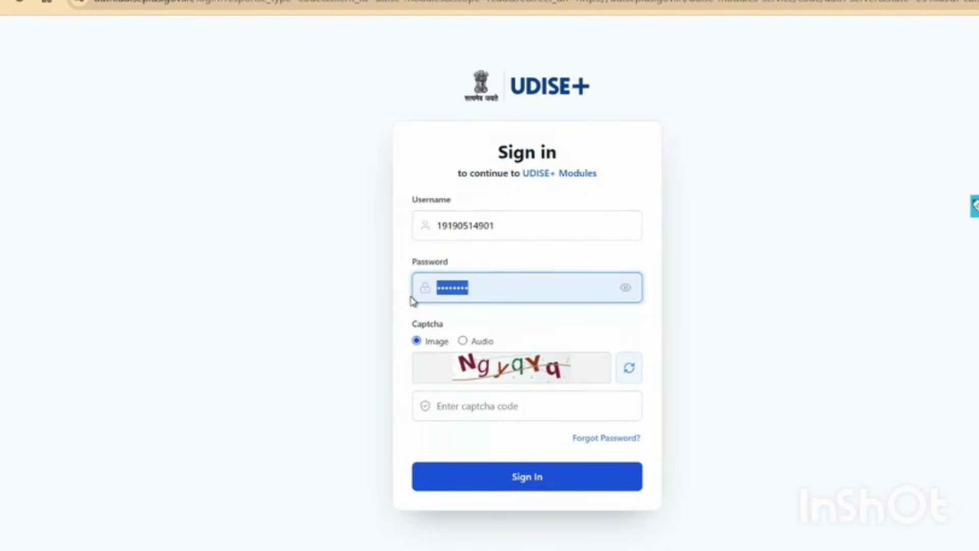
type("••")
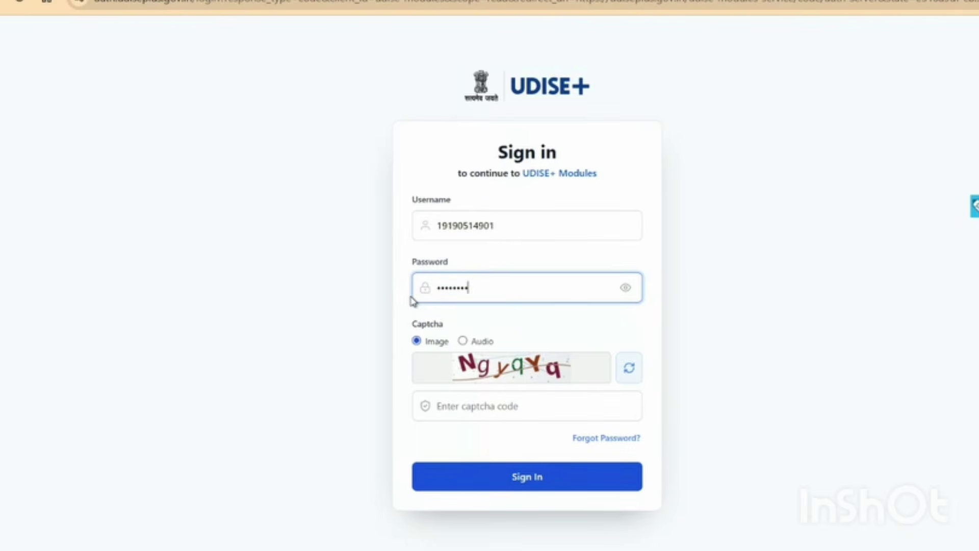
left_click(507, 407)
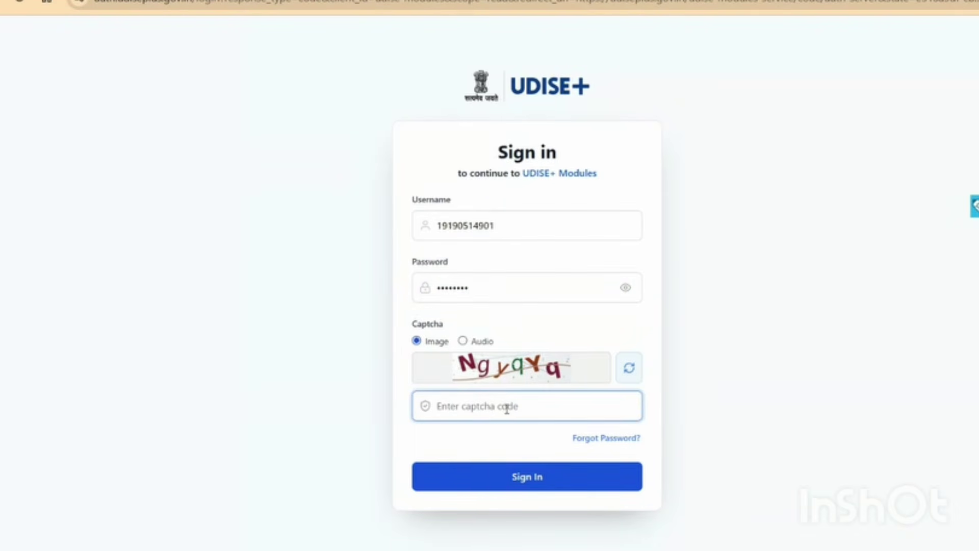
type("NgyqYq")
left_click(520, 482)
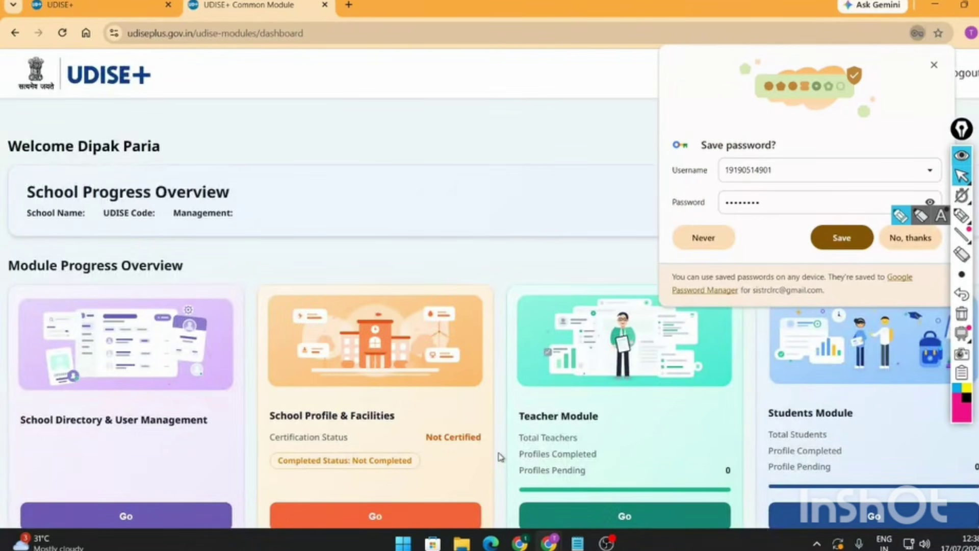
- Dismiss the save-password prompt, underline Current User and circle Logout, then erase the marks
left_click(905, 240)
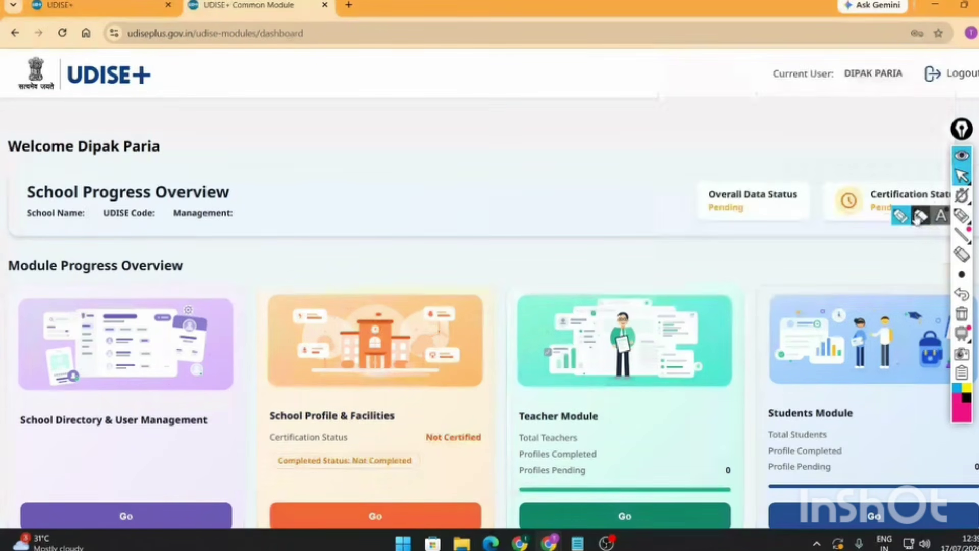
left_click(961, 216)
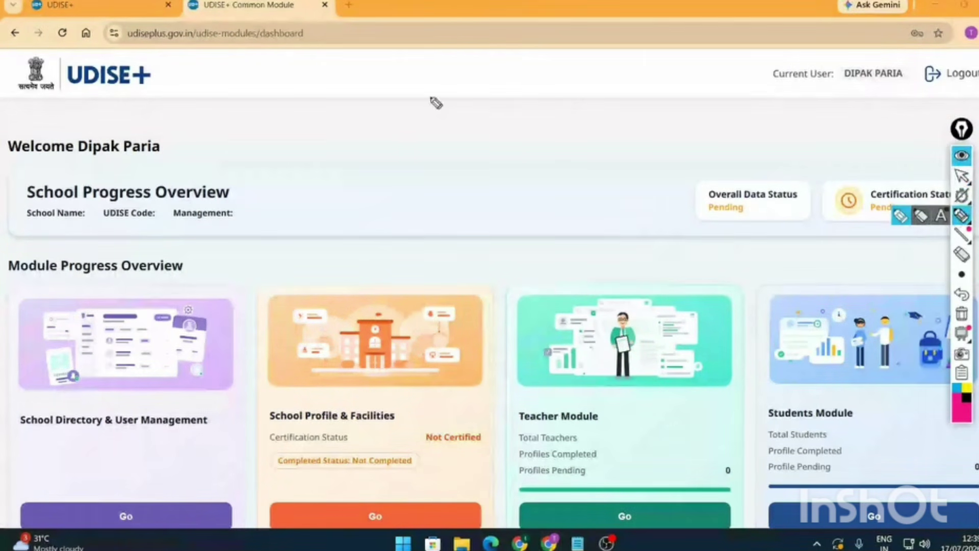
mouse_move(773, 91)
left_mouse_down()
mouse_move(915, 85)
mouse_move(744, 55)
mouse_move(761, 88)
mouse_move(788, 91)
left_mouse_up()
mouse_move(935, 98)
left_mouse_down()
mouse_move(975, 87)
mouse_move(936, 55)
mouse_move(923, 76)
mouse_move(928, 90)
left_mouse_up()
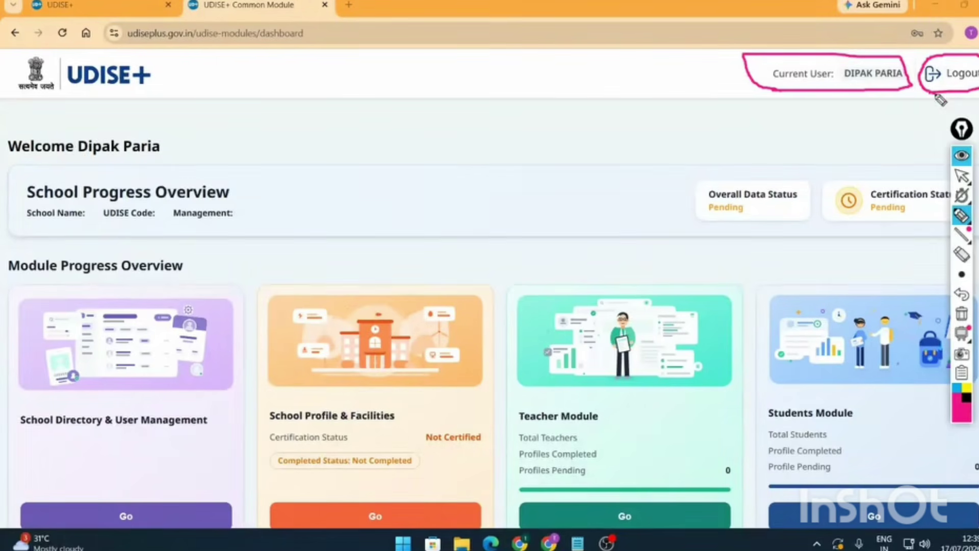
left_click(962, 255)
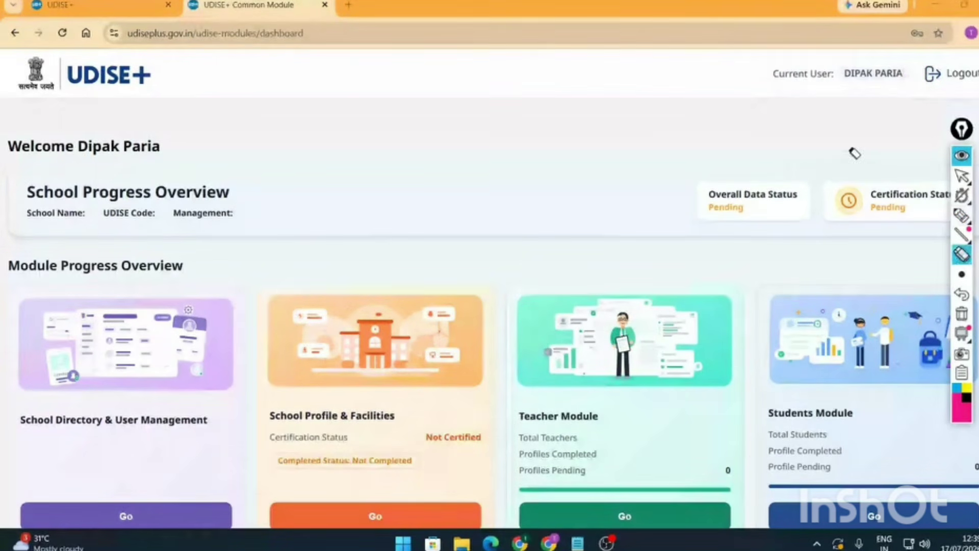
left_click(962, 177)
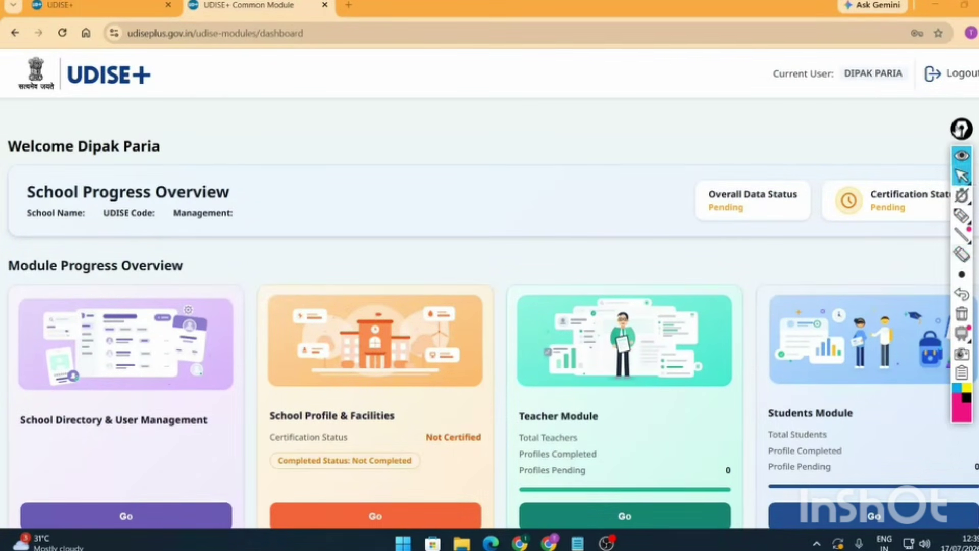
left_click_drag(962, 129, 567, 139)
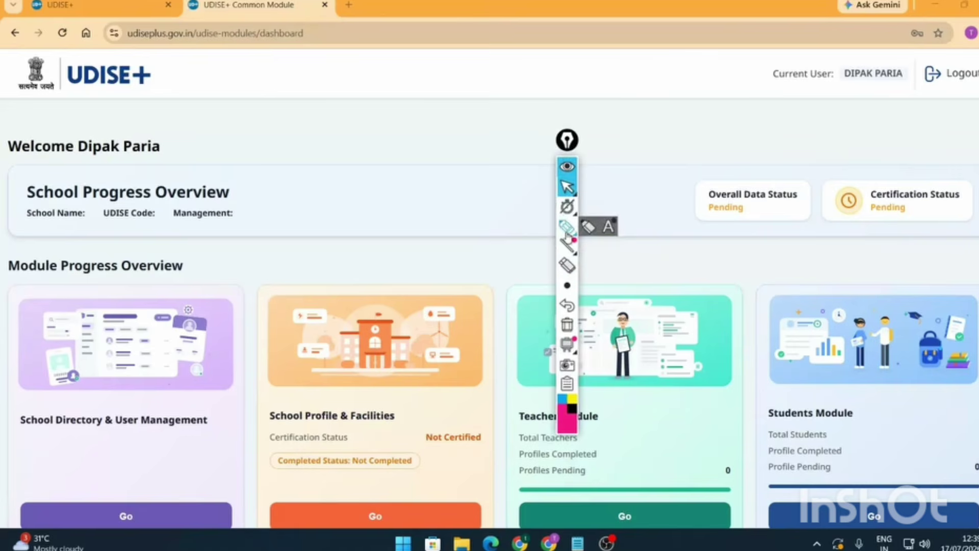
left_click(567, 227)
mouse_move(686, 178)
left_mouse_down()
mouse_move(974, 178)
mouse_move(941, 249)
mouse_move(810, 253)
mouse_move(659, 208)
mouse_move(706, 177)
left_mouse_up()
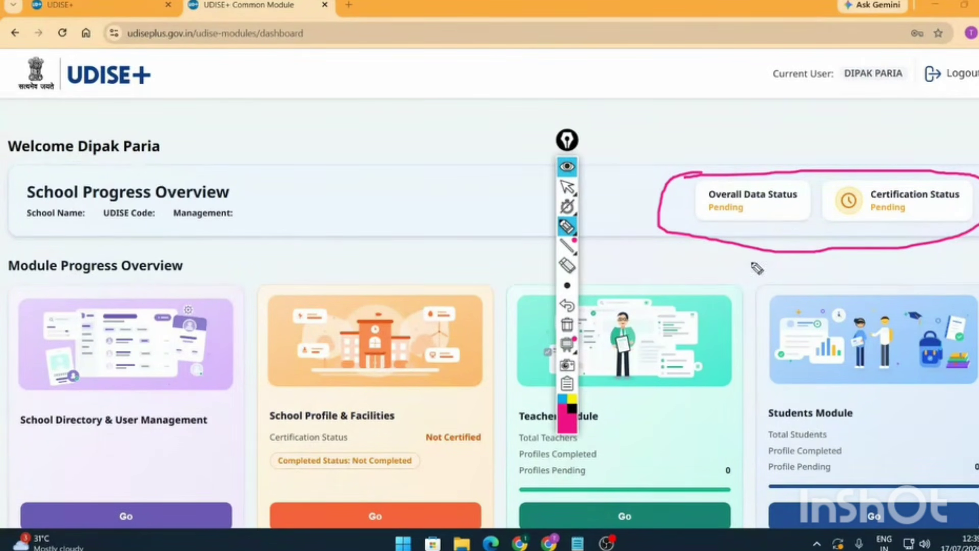
left_click(567, 265)
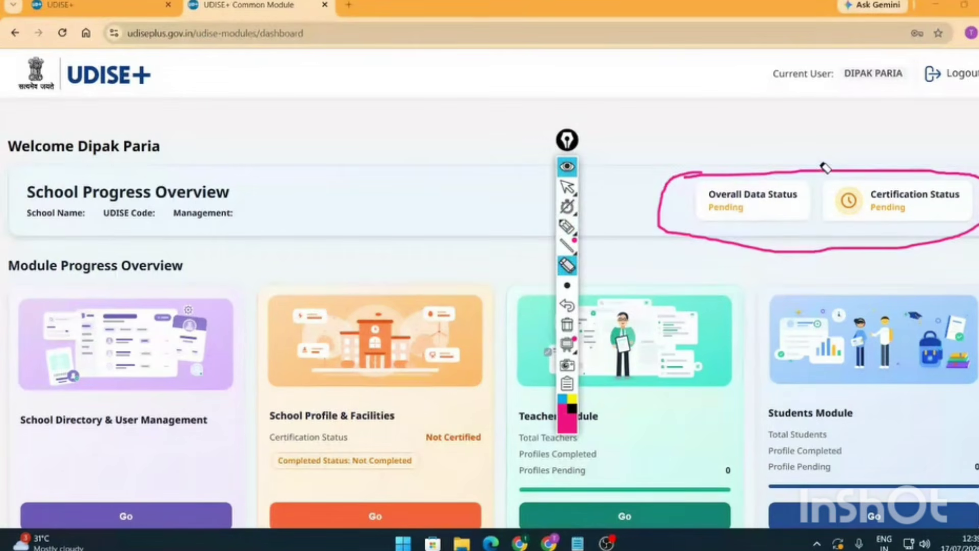
left_click_drag(824, 164, 778, 267)
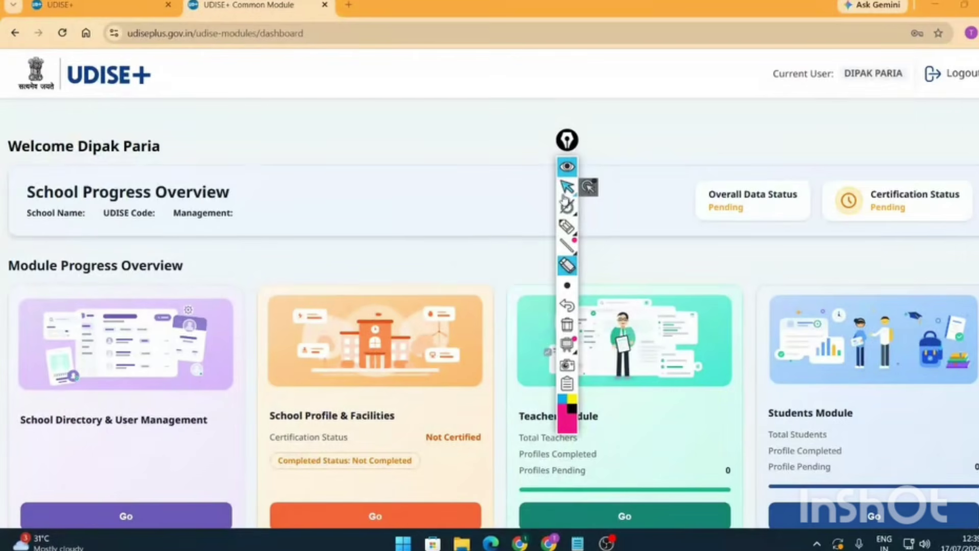
left_click(567, 187)
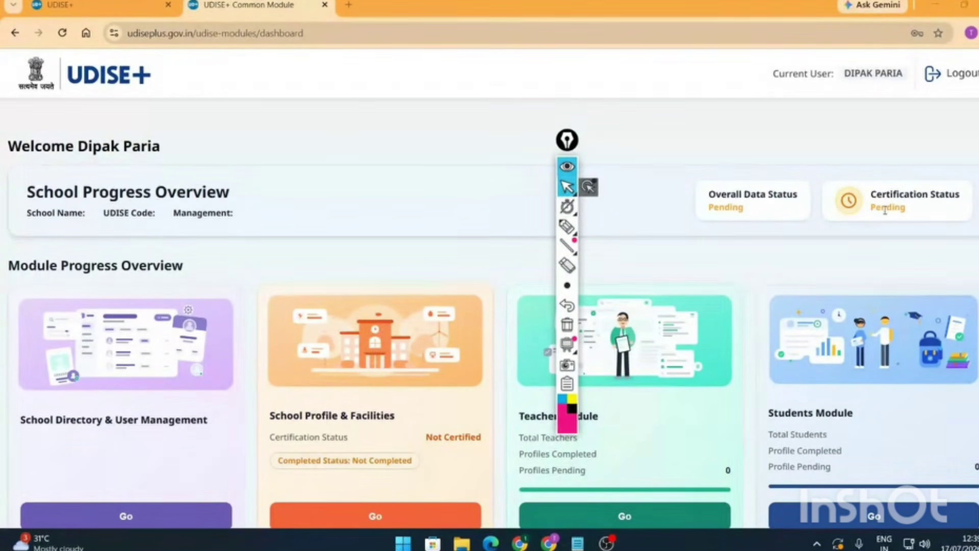
scroll(746, 224, "down", 3)
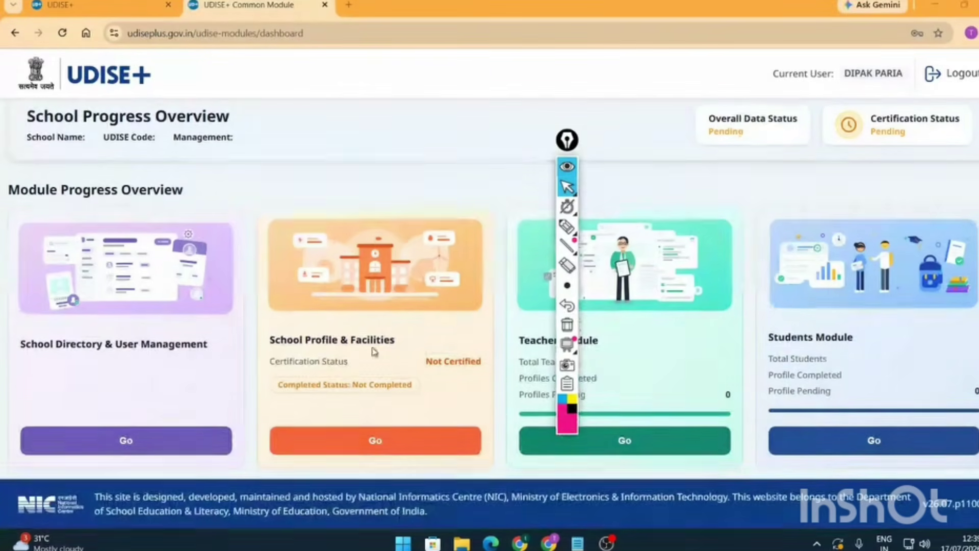
left_click(567, 185)
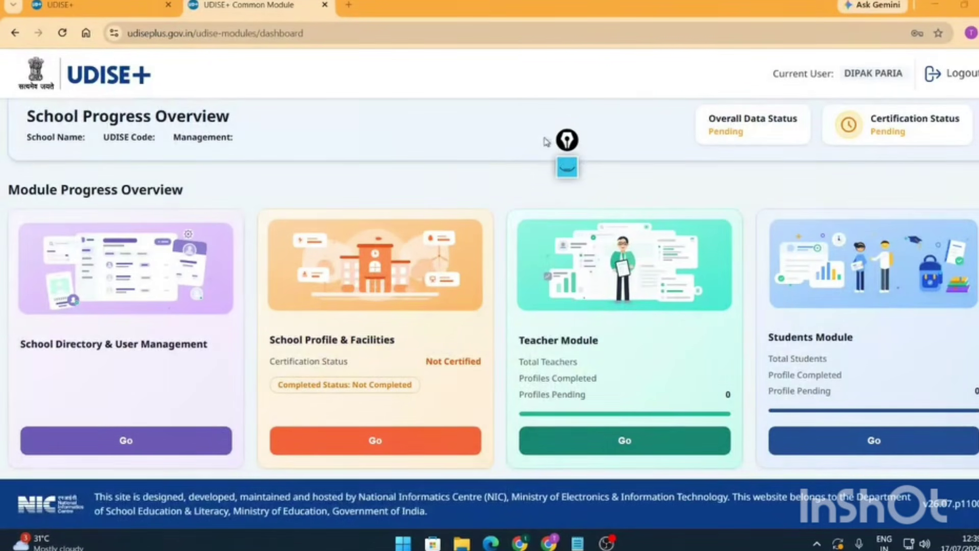
left_click(567, 168)
mouse_move(4, 207)
left_mouse_down()
mouse_move(267, 312)
mouse_move(238, 473)
mouse_move(224, 476)
mouse_move(8, 316)
mouse_move(22, 214)
left_mouse_up()
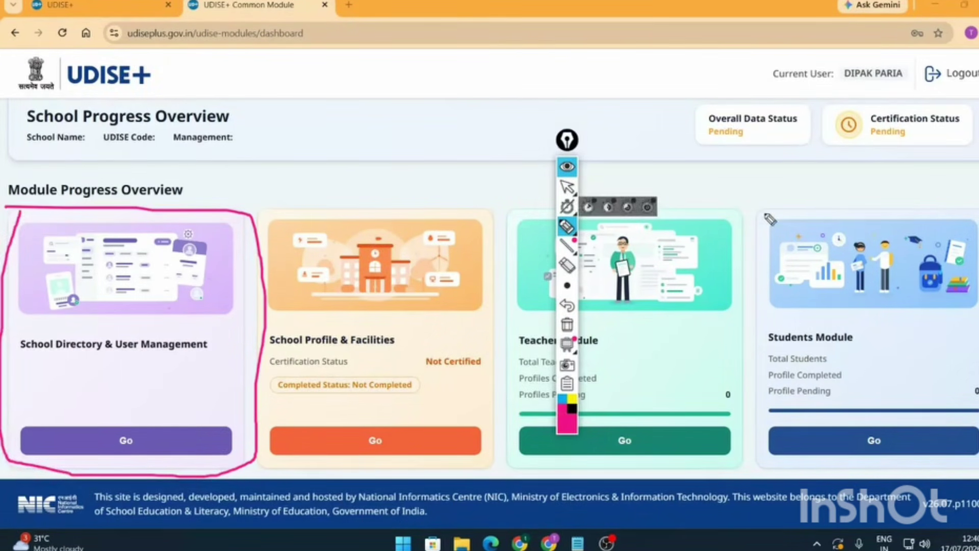
mouse_move(753, 195)
left_mouse_down()
mouse_move(976, 472)
mouse_move(742, 199)
left_mouse_up()
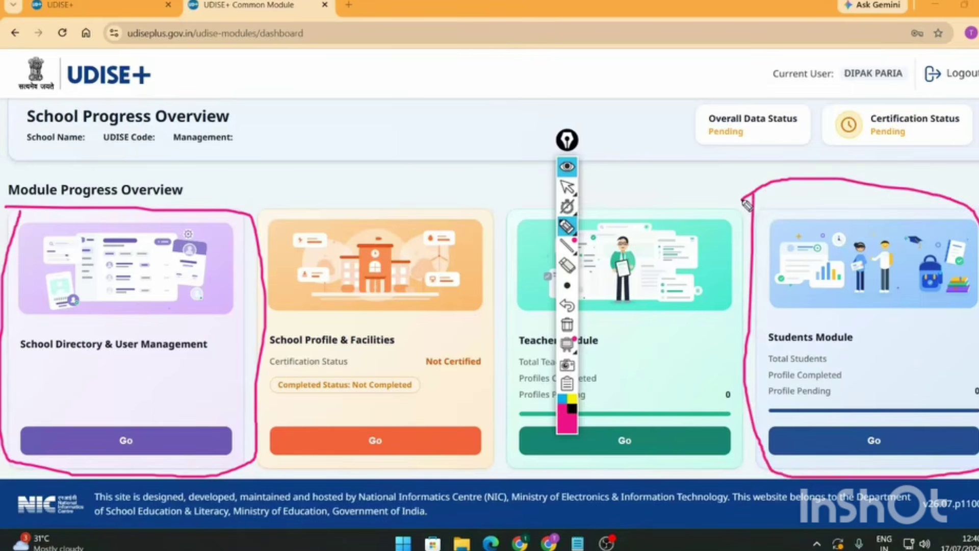
left_click(568, 265)
left_click(746, 326)
left_click(257, 331)
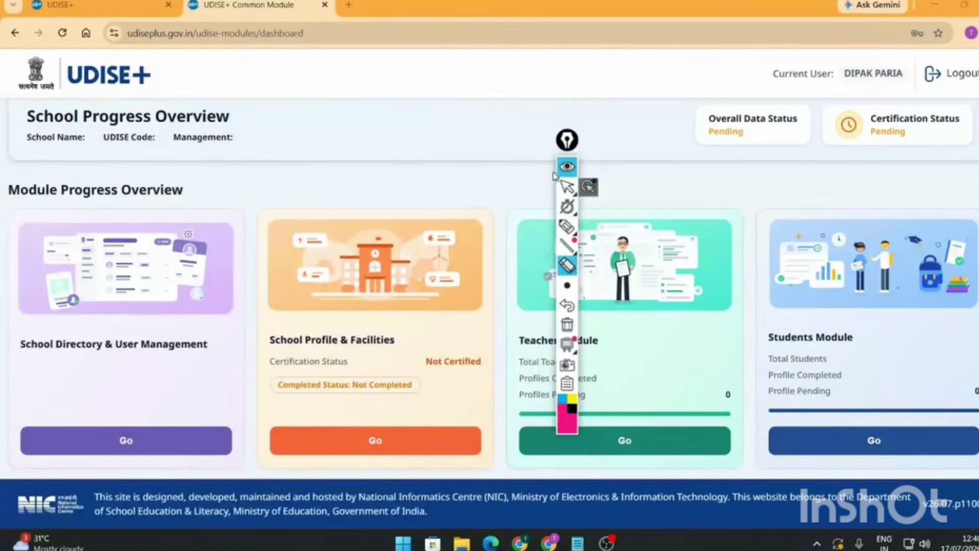
left_click(567, 167)
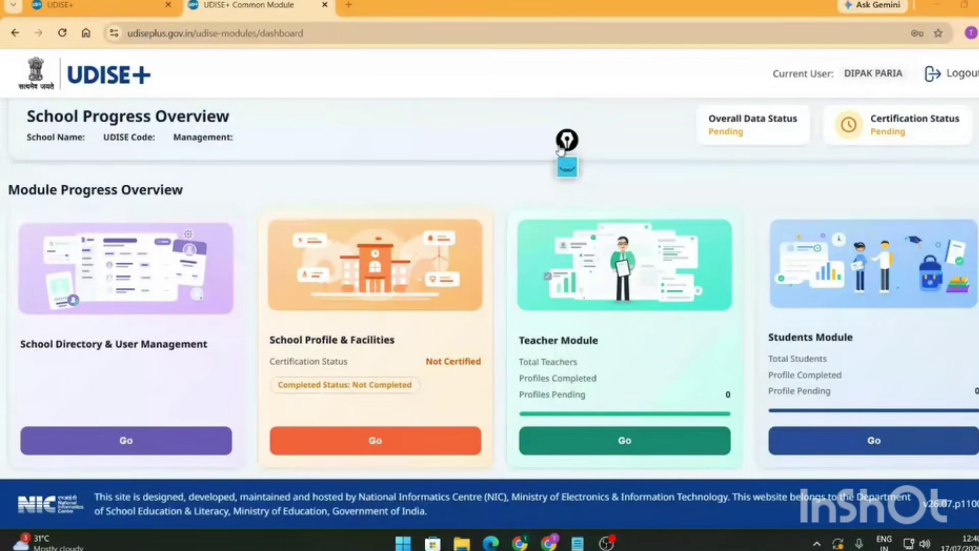
left_click_drag(567, 166, 641, 147)
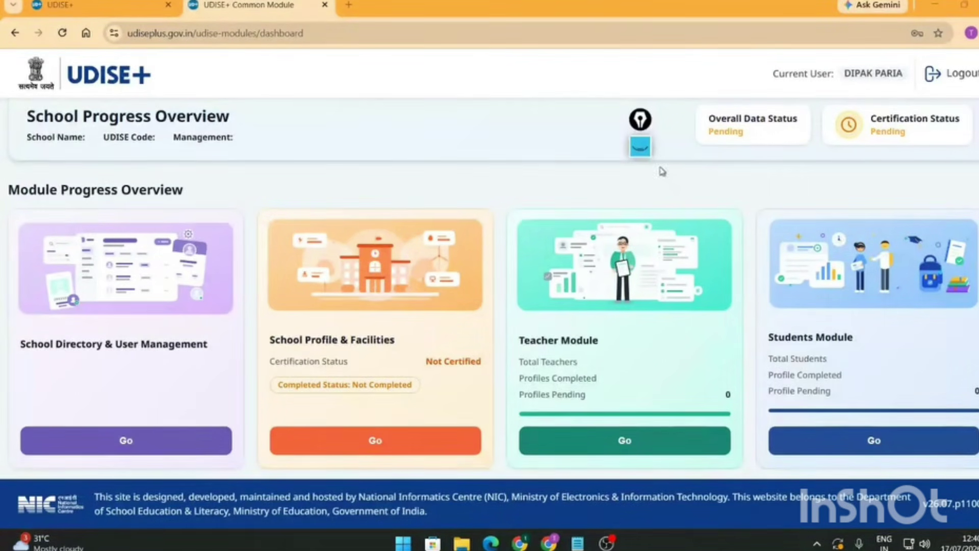
left_click(641, 149)
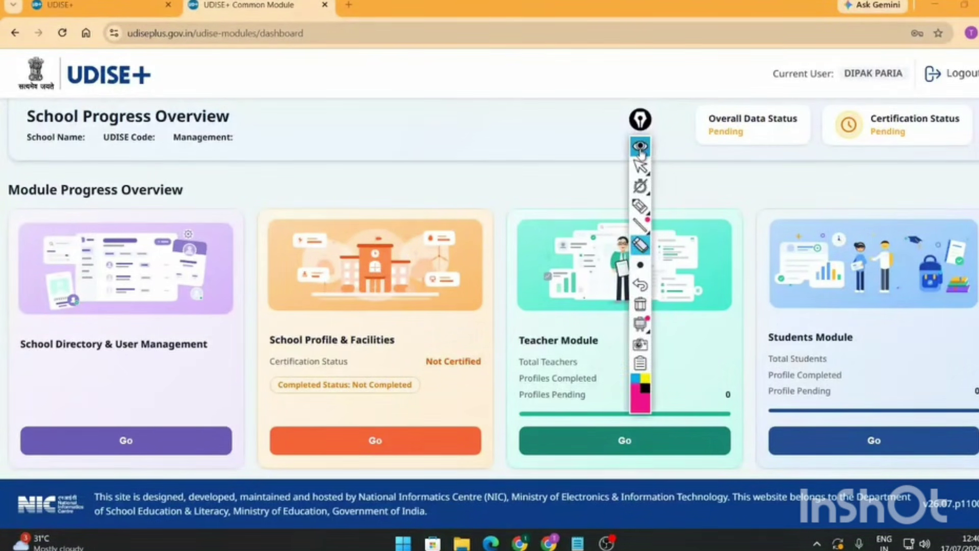
left_click(641, 149)
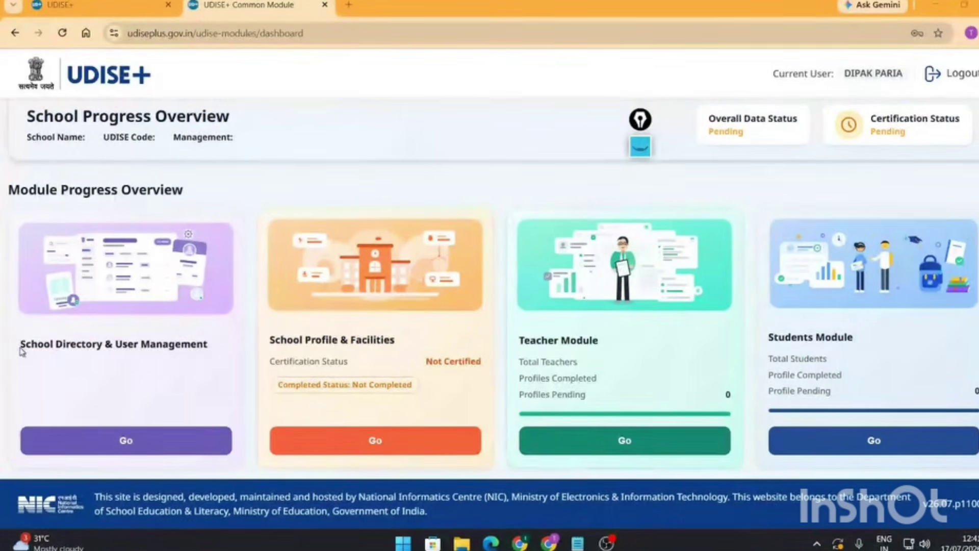
- Circle the School Profile & Facilities card with the highlighter pen, then erase the loop
left_click_drag(21, 351, 223, 350)
left_click(198, 396)
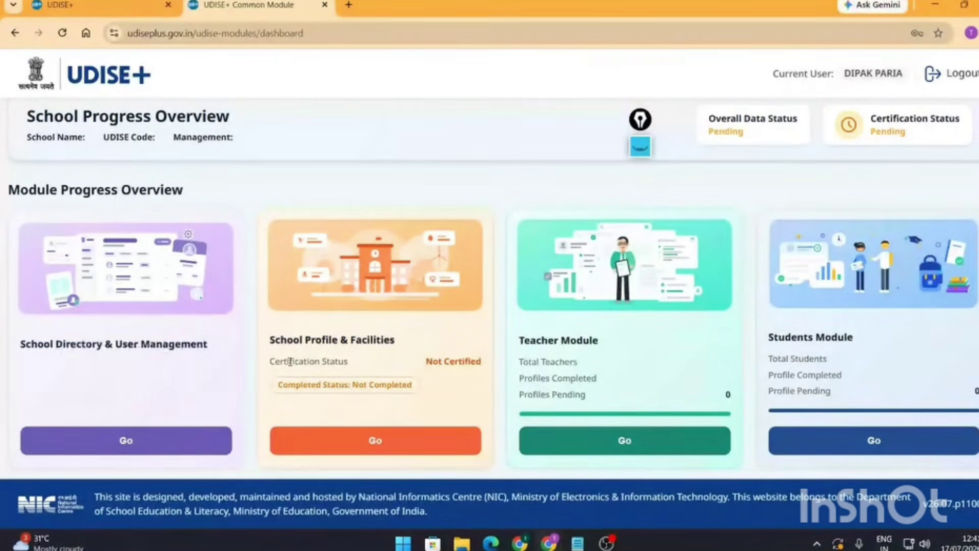
left_click(644, 148)
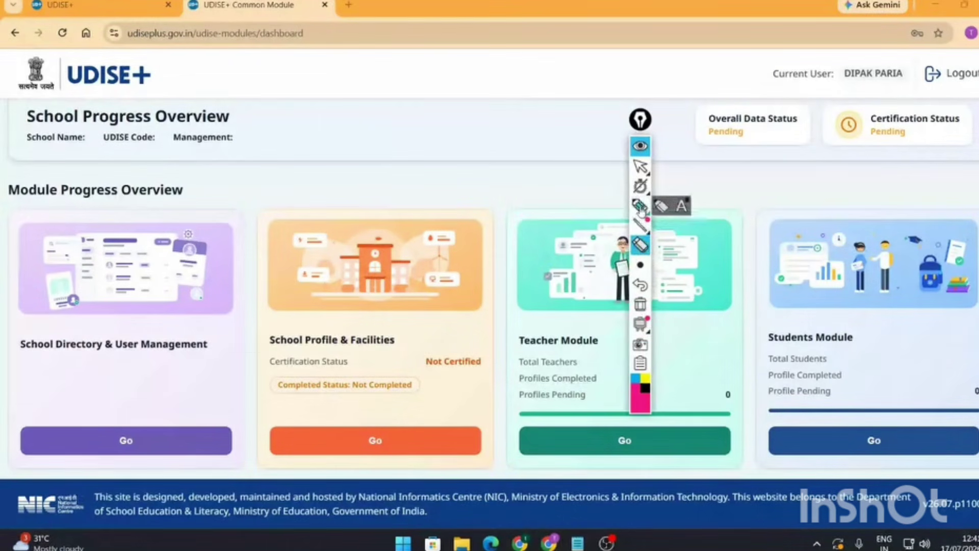
left_click(640, 206)
mouse_move(239, 311)
left_mouse_down()
mouse_move(449, 480)
mouse_move(235, 436)
mouse_move(271, 318)
left_mouse_up()
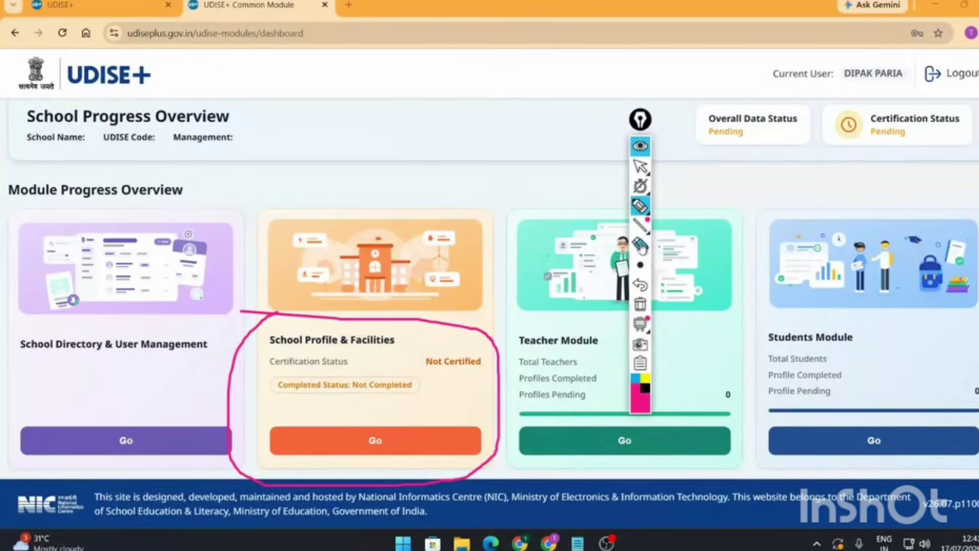
double_click(641, 246)
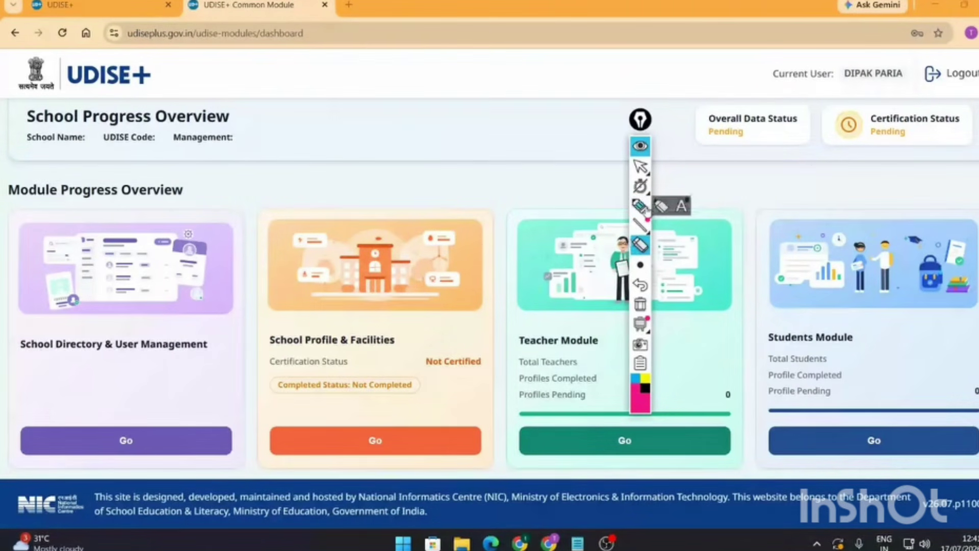
- Draw an arrow to the School Profile & Facilities card and underline its title, then clear them
left_click(641, 205)
mouse_move(415, 172)
left_mouse_down()
mouse_move(406, 245)
mouse_move(436, 227)
left_mouse_up()
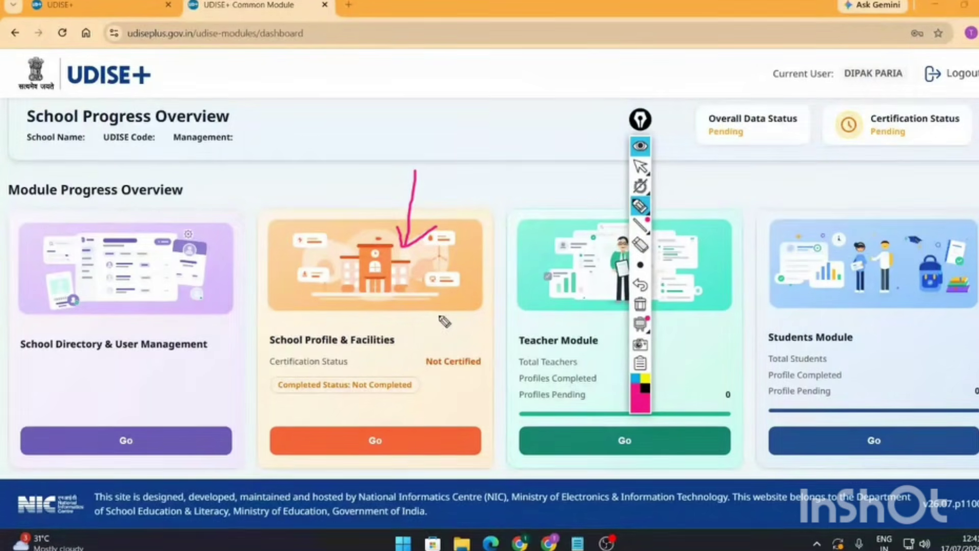
left_click_drag(266, 353, 411, 359)
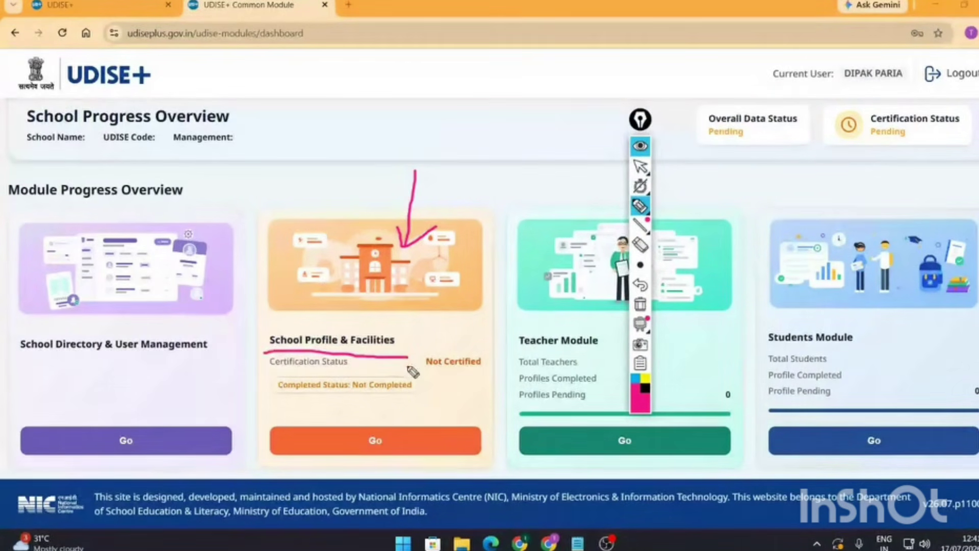
left_click(641, 246)
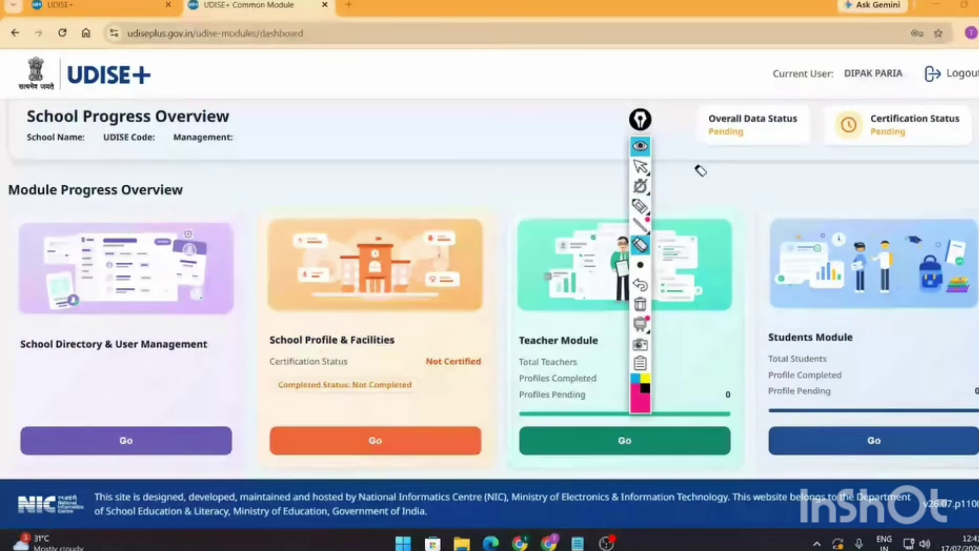
left_click(641, 146)
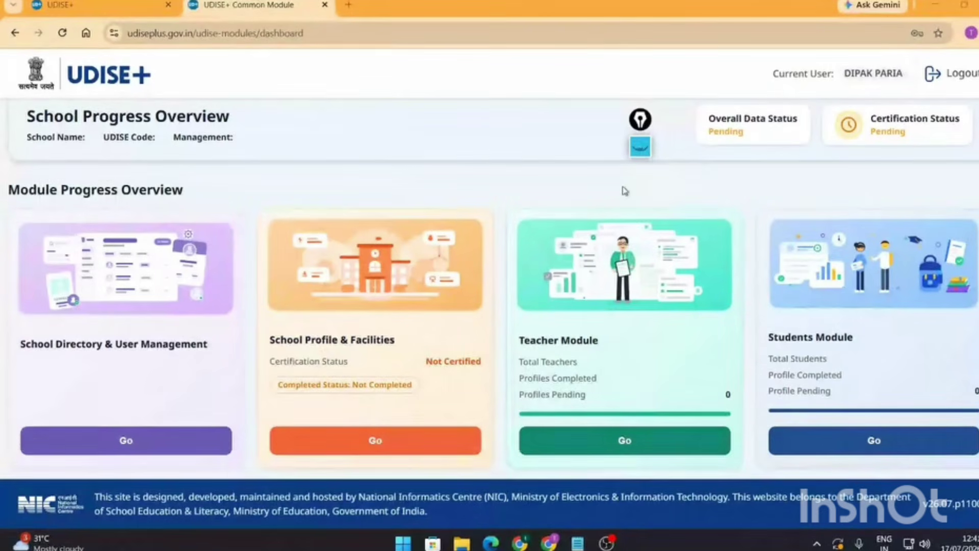
left_click(640, 148)
left_click(640, 206)
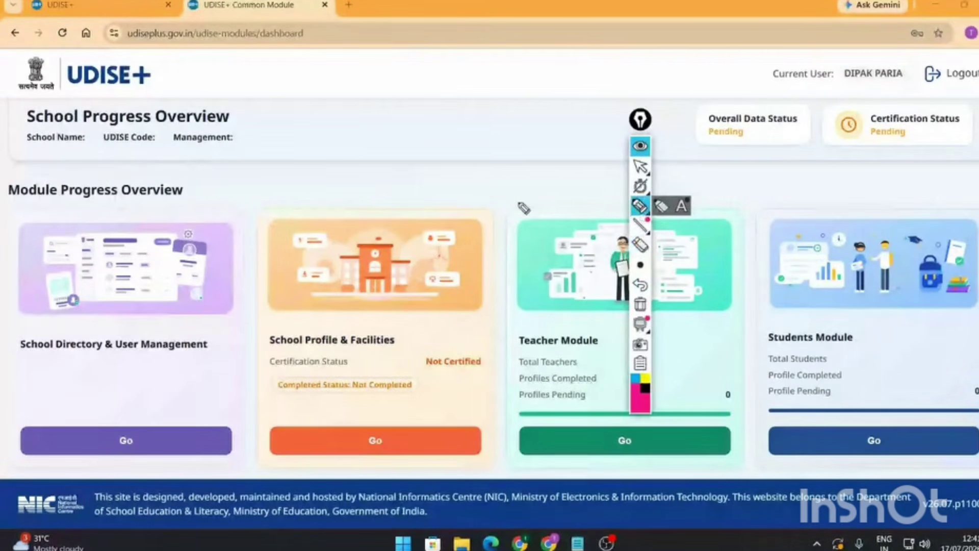
mouse_move(519, 202)
left_mouse_down()
mouse_move(543, 466)
mouse_move(743, 455)
mouse_move(748, 247)
mouse_move(556, 202)
mouse_move(518, 213)
left_mouse_up()
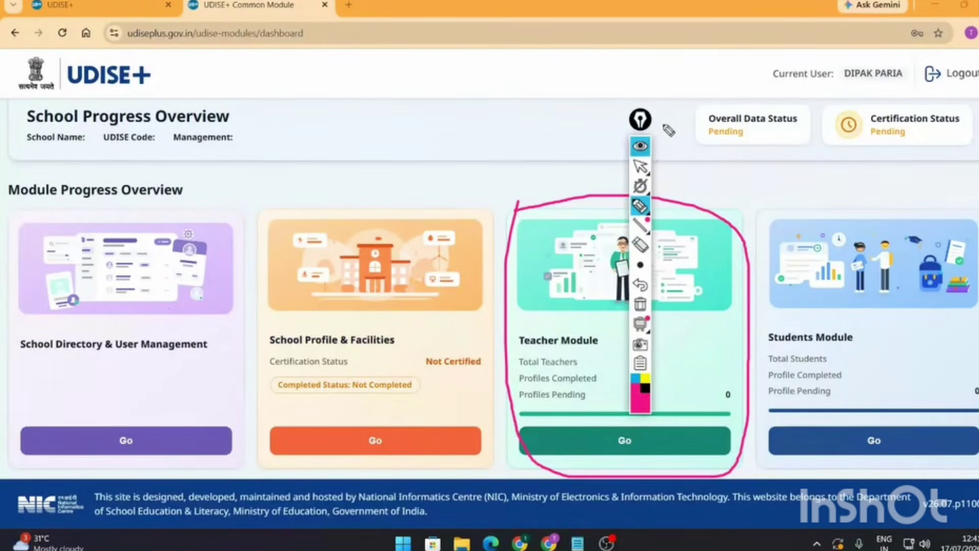
mouse_move(640, 119)
left_mouse_down()
mouse_move(494, 143)
mouse_move(470, 156)
left_mouse_up()
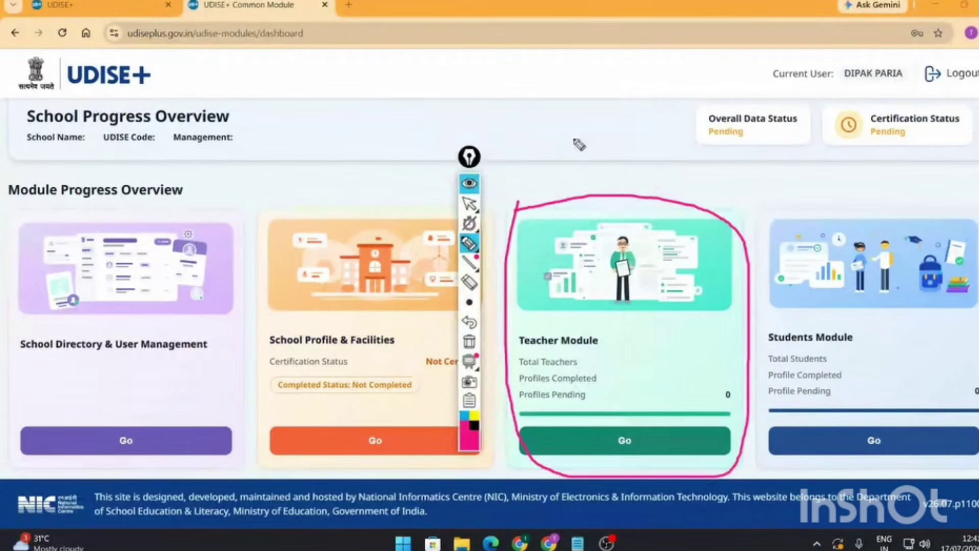
mouse_move(575, 139)
left_mouse_down()
mouse_move(574, 199)
mouse_move(593, 180)
left_mouse_up()
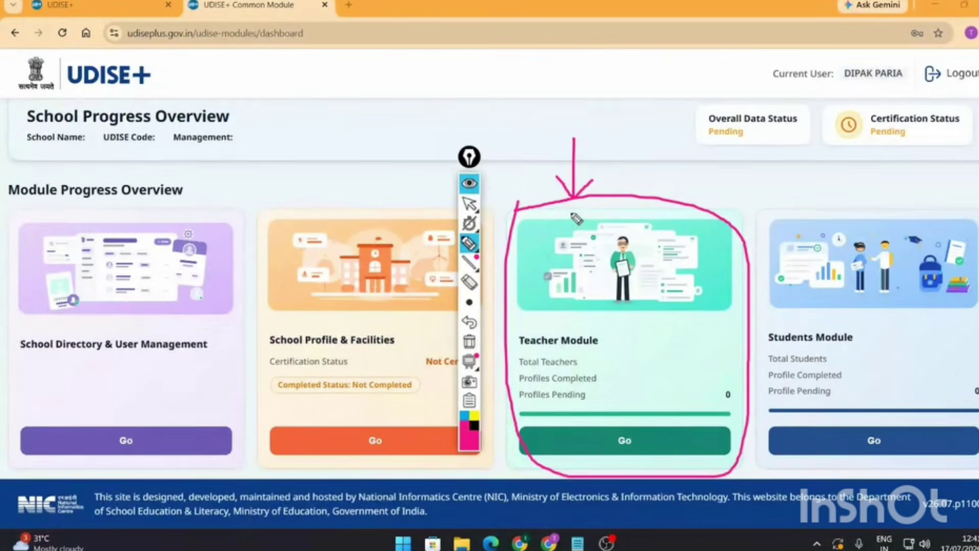
mouse_move(564, 208)
left_mouse_down()
mouse_move(597, 227)
mouse_move(564, 233)
left_mouse_up()
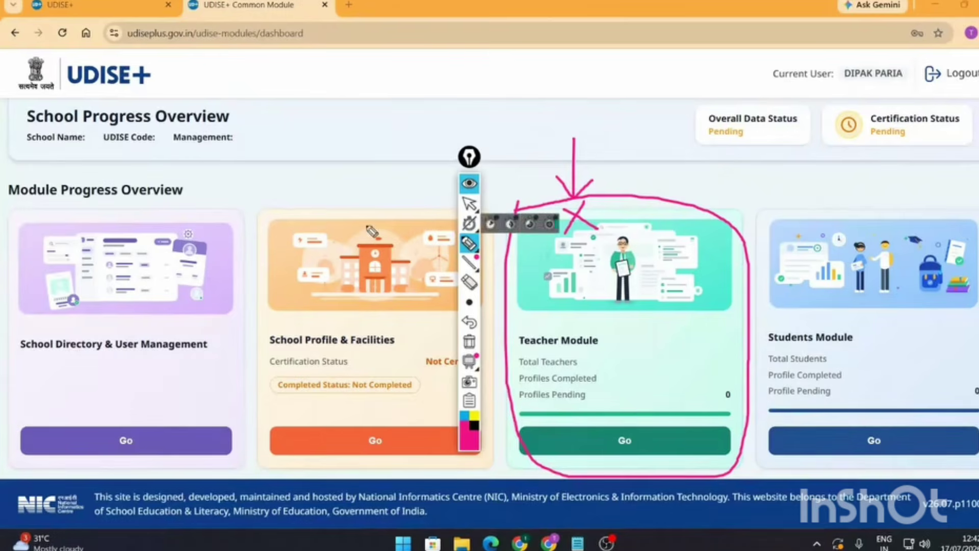
left_click(470, 283)
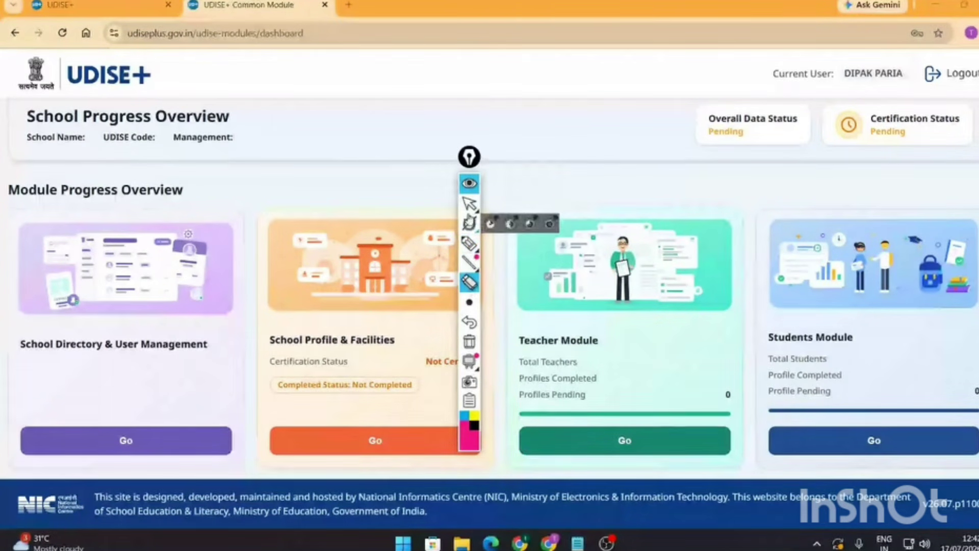
left_click(469, 243)
mouse_move(784, 170)
left_mouse_down()
mouse_move(903, 482)
mouse_move(977, 316)
mouse_move(882, 174)
mouse_move(780, 186)
left_mouse_up()
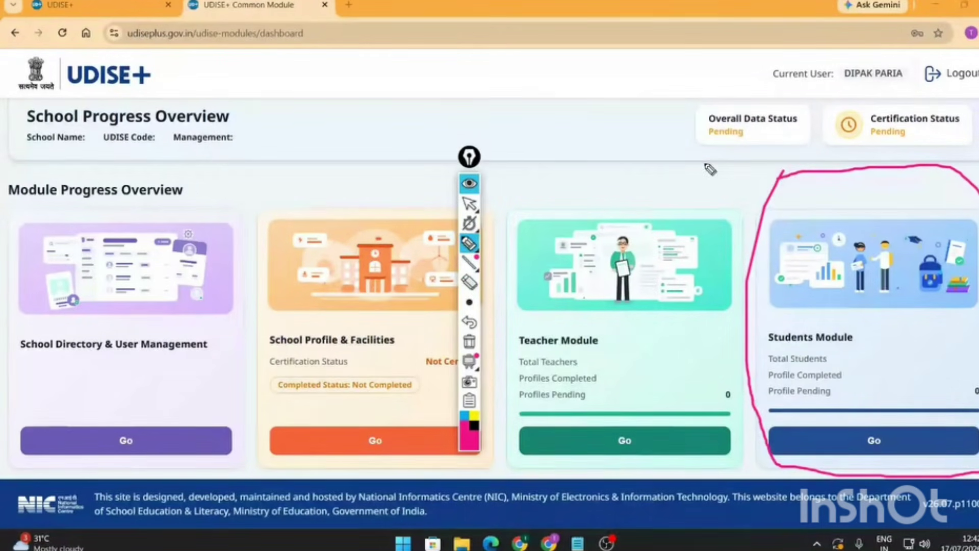
left_click_drag(706, 166, 762, 187)
left_click_drag(214, 155, 174, 218)
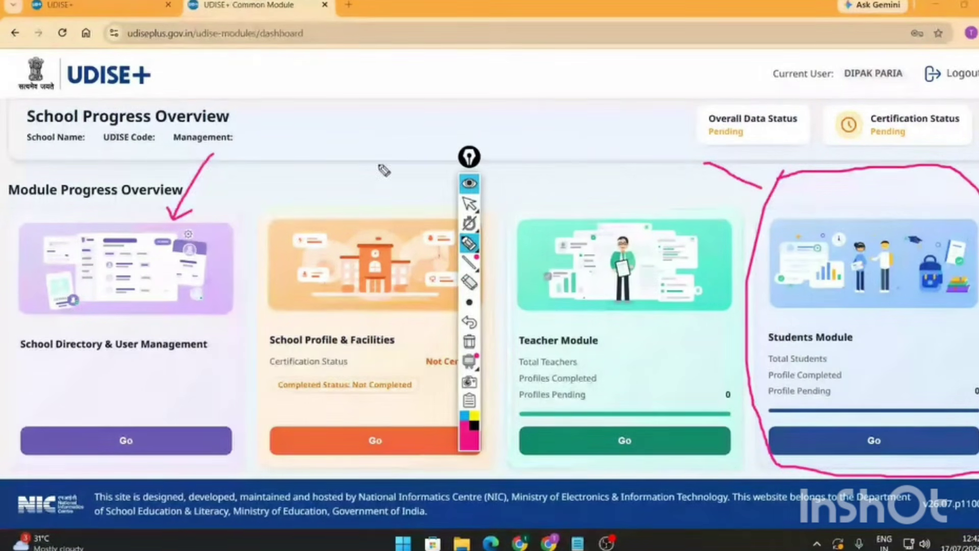
left_click_drag(378, 162, 360, 215)
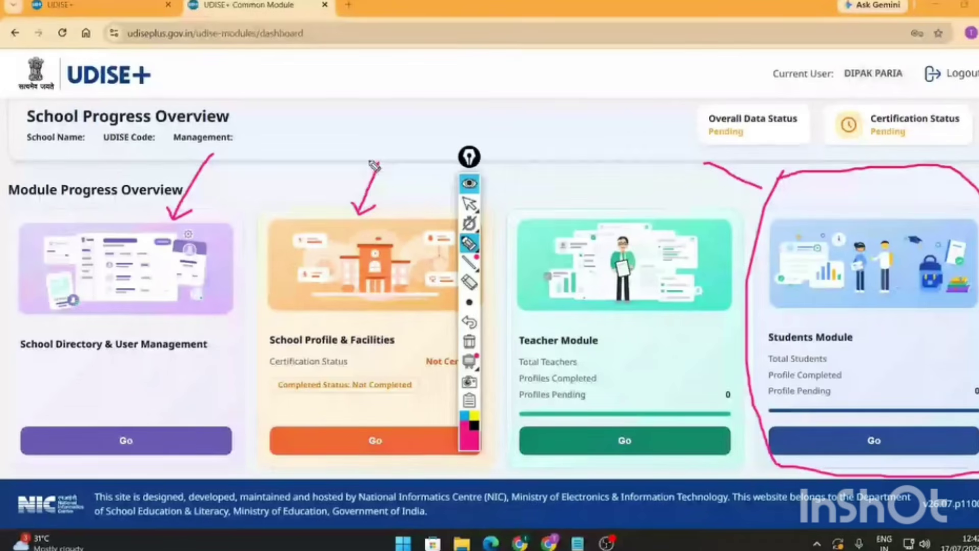
mouse_move(373, 154)
left_mouse_down()
mouse_move(395, 169)
mouse_move(366, 167)
left_mouse_up()
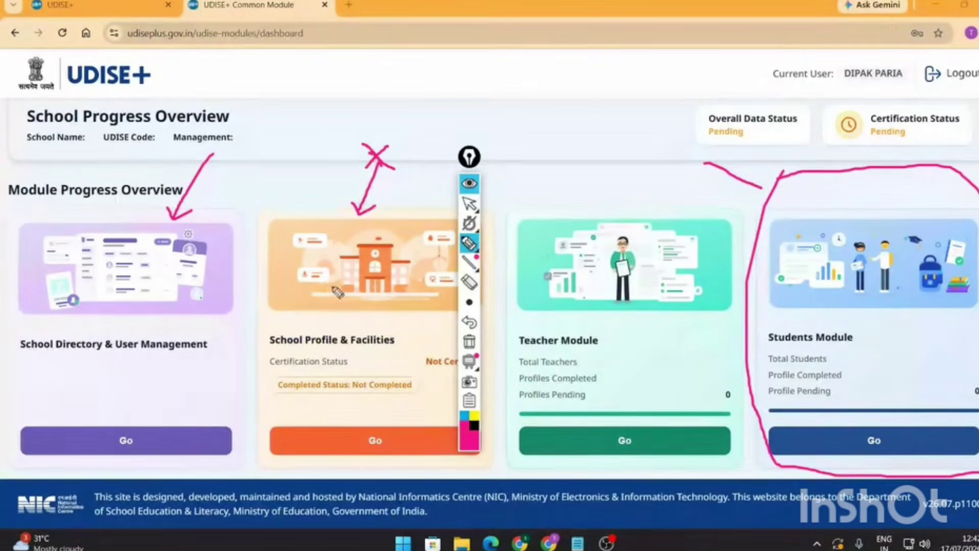
mouse_move(327, 250)
left_mouse_down()
mouse_move(338, 276)
mouse_move(379, 247)
mouse_move(411, 274)
left_mouse_up()
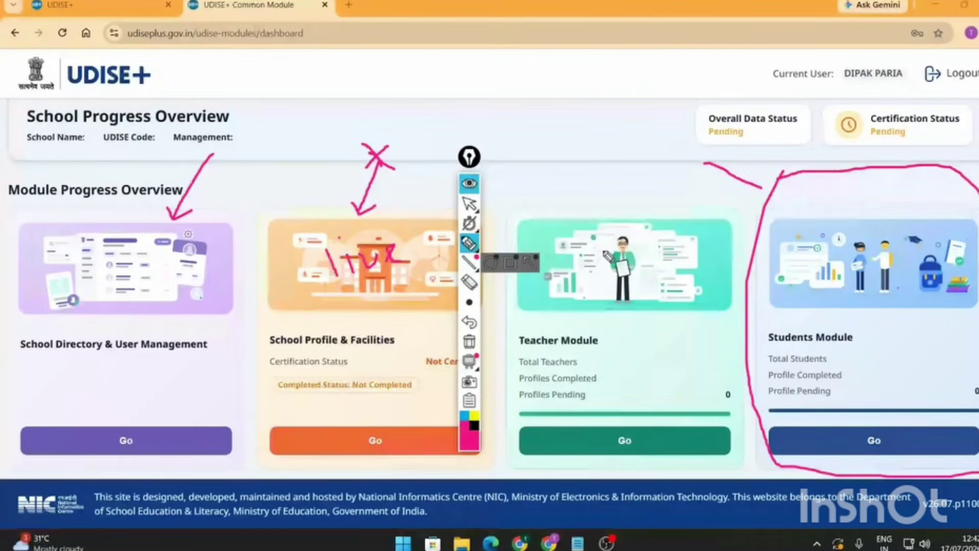
left_click_drag(604, 250, 653, 277)
left_click_drag(638, 241, 616, 287)
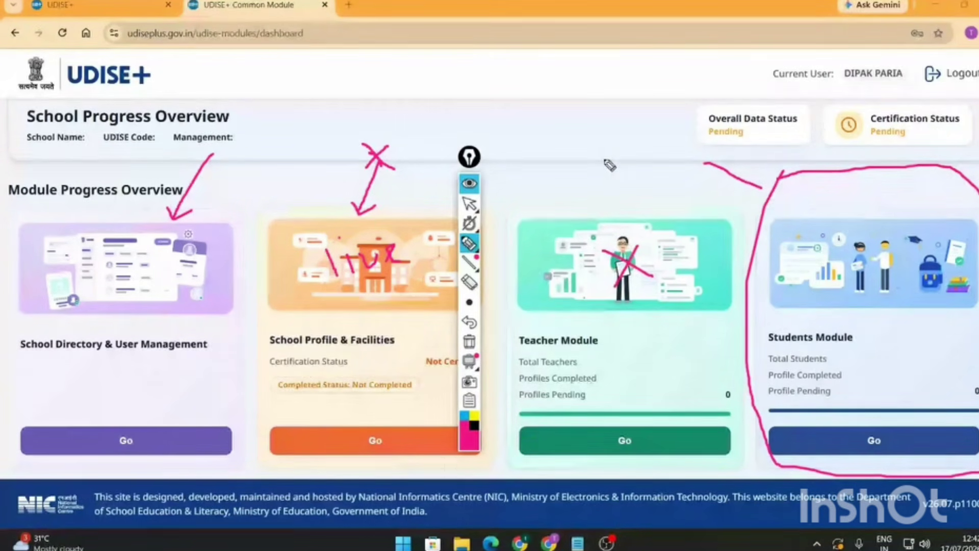
mouse_move(605, 159)
left_mouse_down()
mouse_move(611, 197)
mouse_move(622, 186)
left_mouse_up()
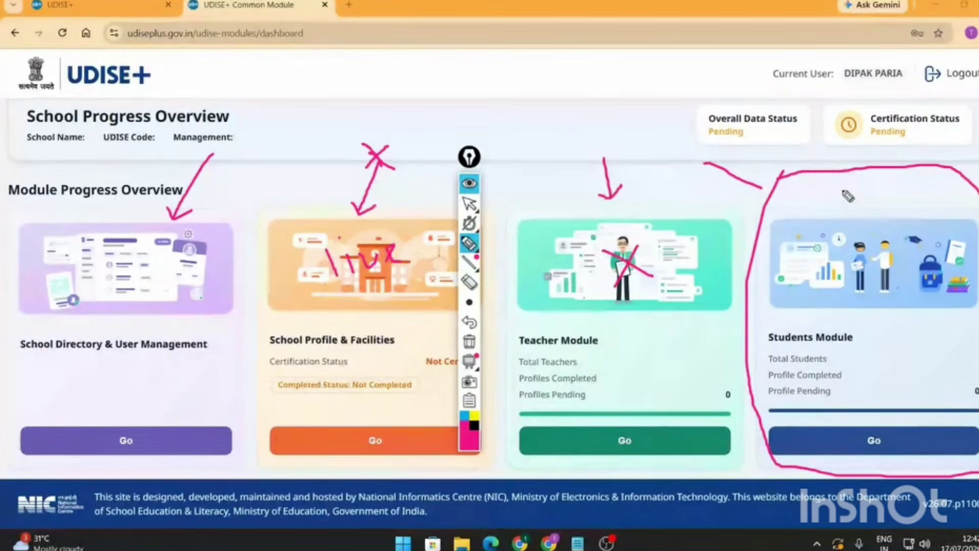
left_click_drag(843, 191, 938, 171)
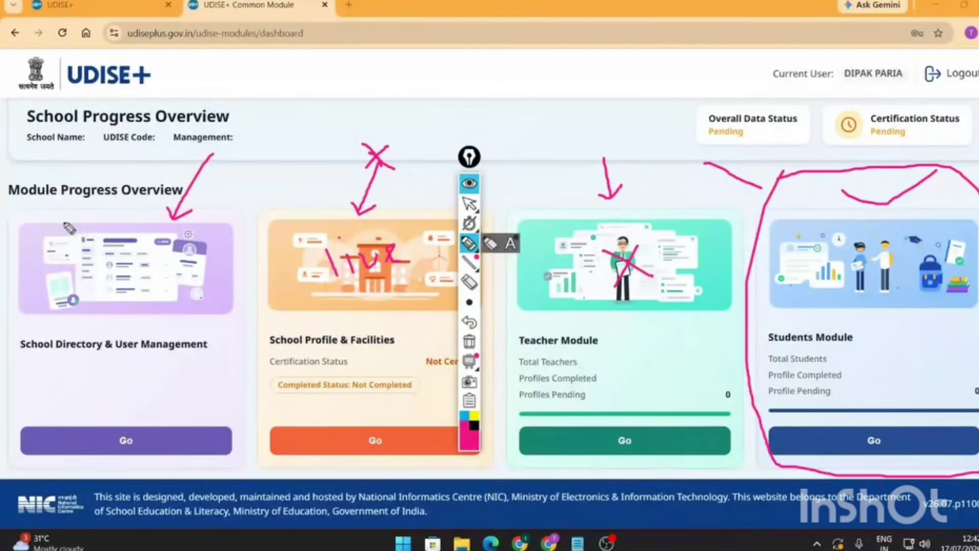
left_click_drag(63, 223, 141, 178)
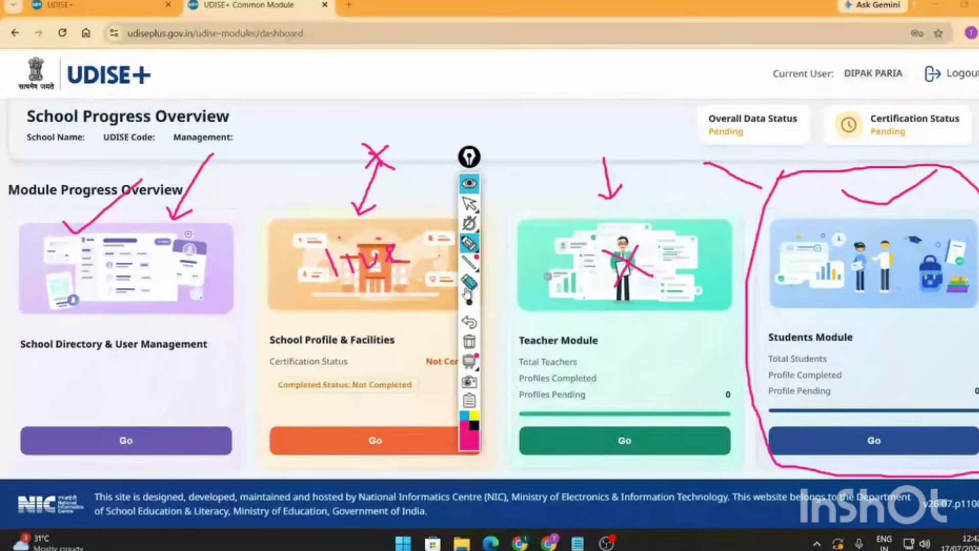
left_click(469, 281)
mouse_move(857, 169)
left_mouse_down()
mouse_move(955, 162)
mouse_move(579, 197)
mouse_move(627, 293)
mouse_move(364, 209)
mouse_move(374, 274)
mouse_move(380, 259)
mouse_move(334, 239)
mouse_move(381, 160)
mouse_move(133, 194)
mouse_move(186, 220)
left_mouse_up()
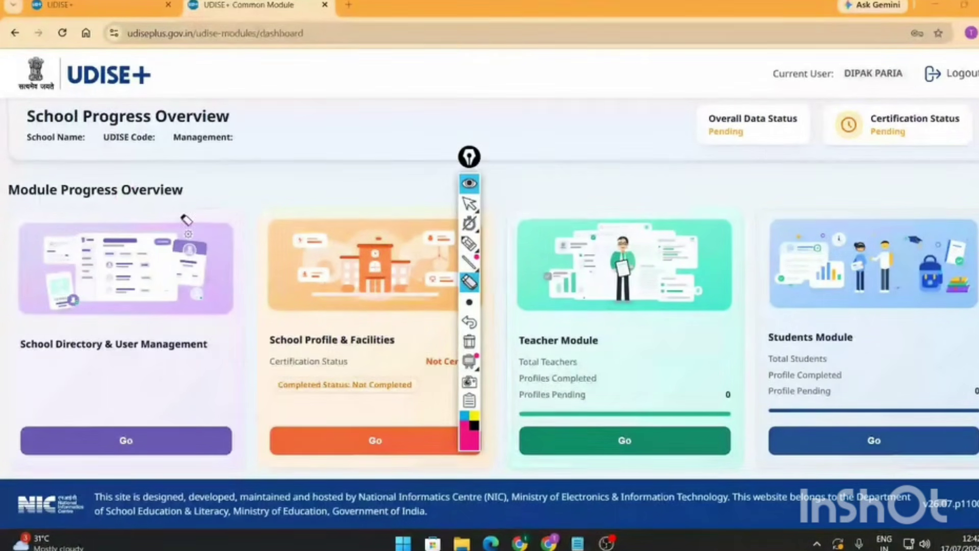
- Circle the School Directory & User Management card and open that module in a new tab
left_click(469, 205)
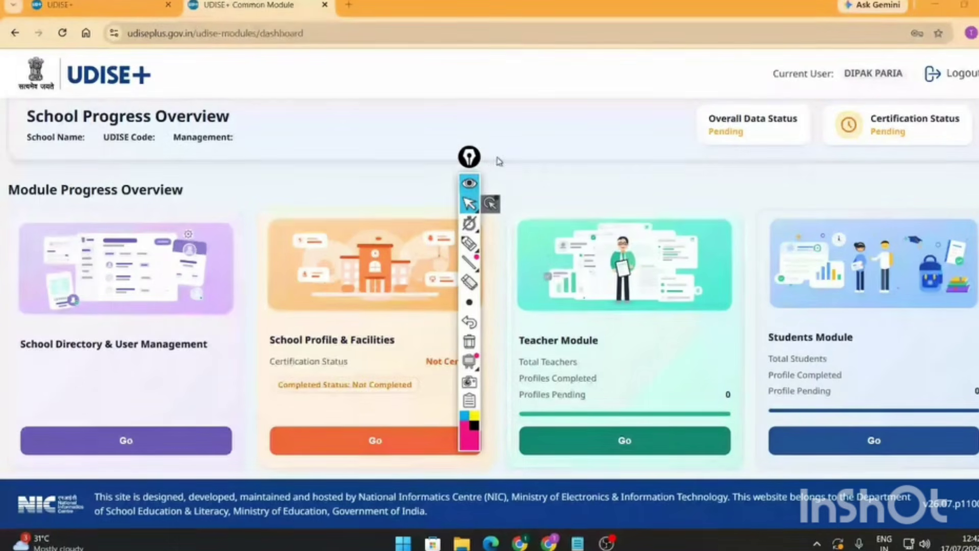
left_click_drag(470, 157, 969, 156)
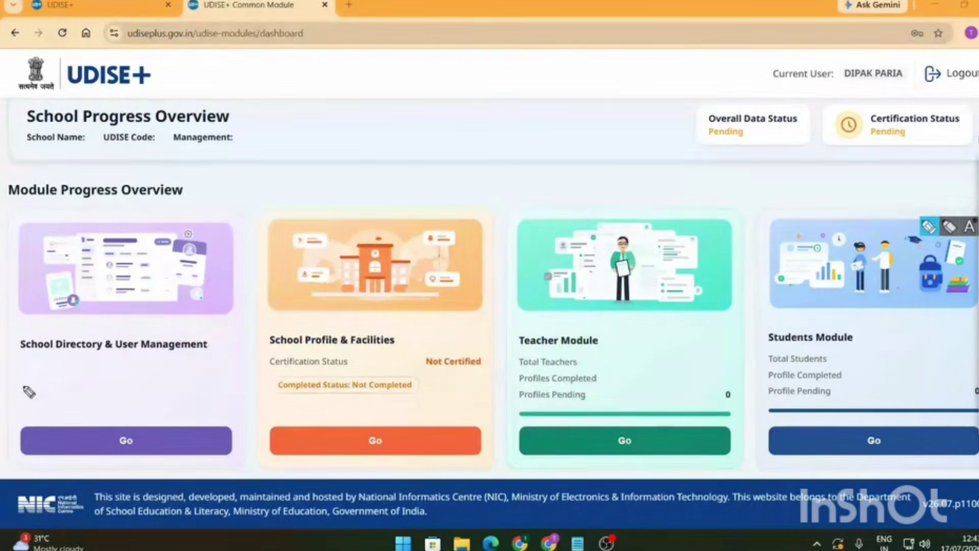
mouse_move(22, 386)
left_mouse_down()
mouse_move(210, 399)
mouse_move(20, 367)
mouse_move(34, 386)
left_mouse_up()
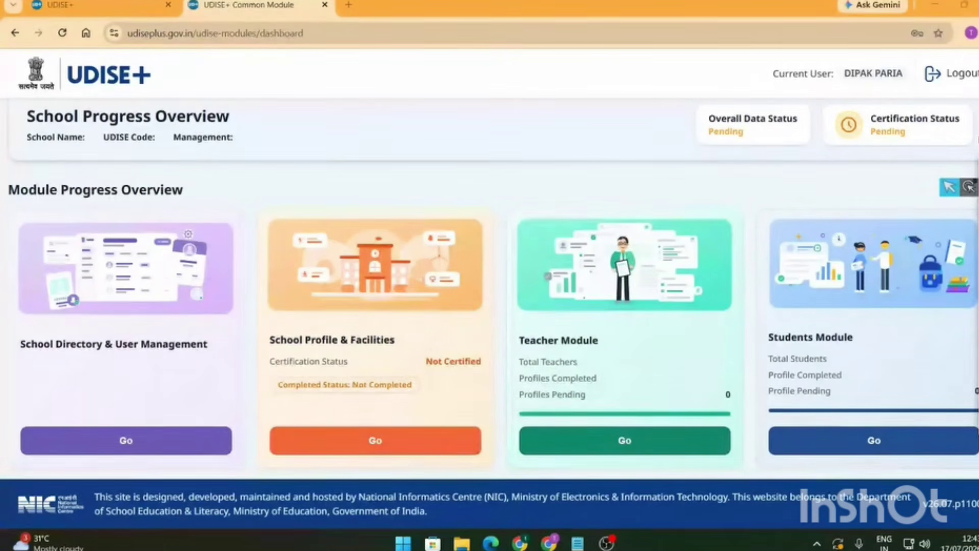
left_click(107, 443)
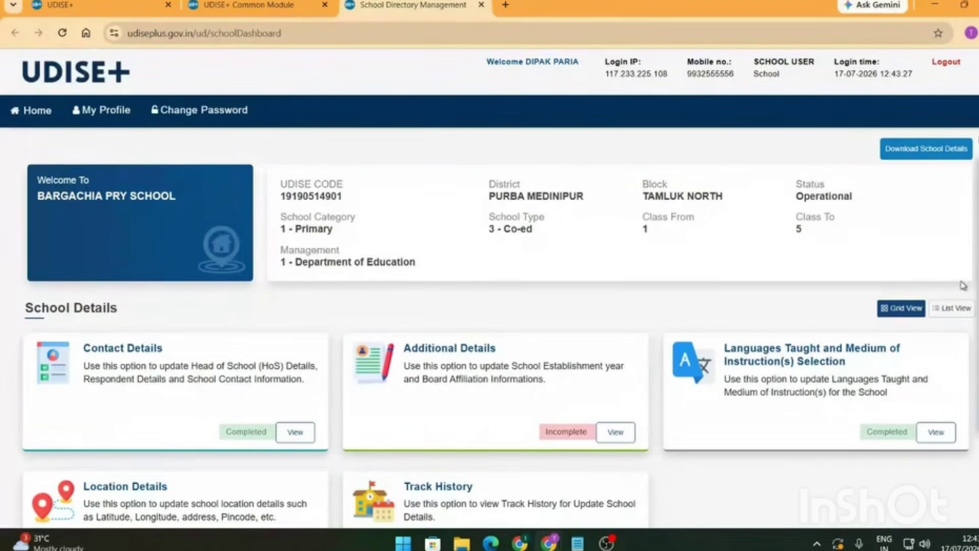
- Underline the UDISE code, category 1 - Primary, Department of Education management and block TAMLUK NORTH
left_click(930, 226)
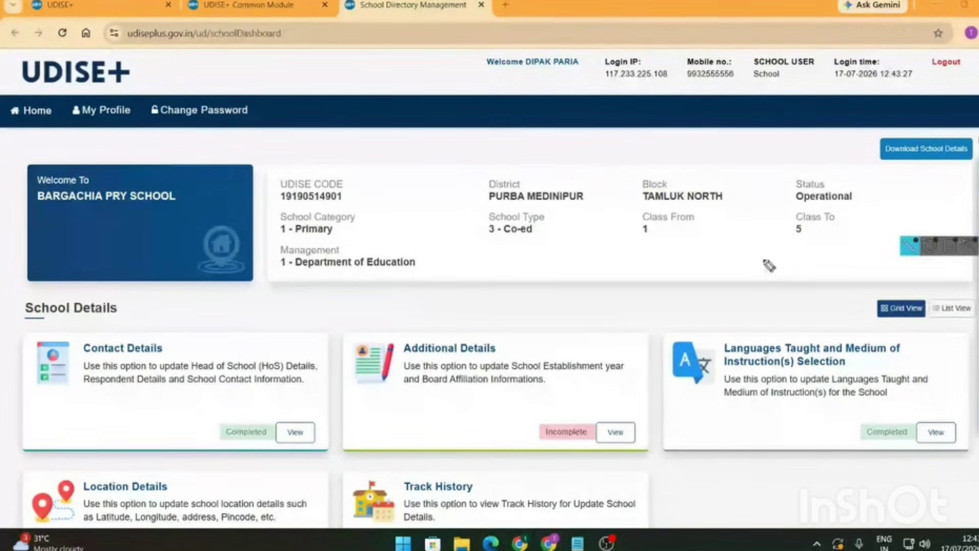
left_click_drag(279, 207, 356, 205)
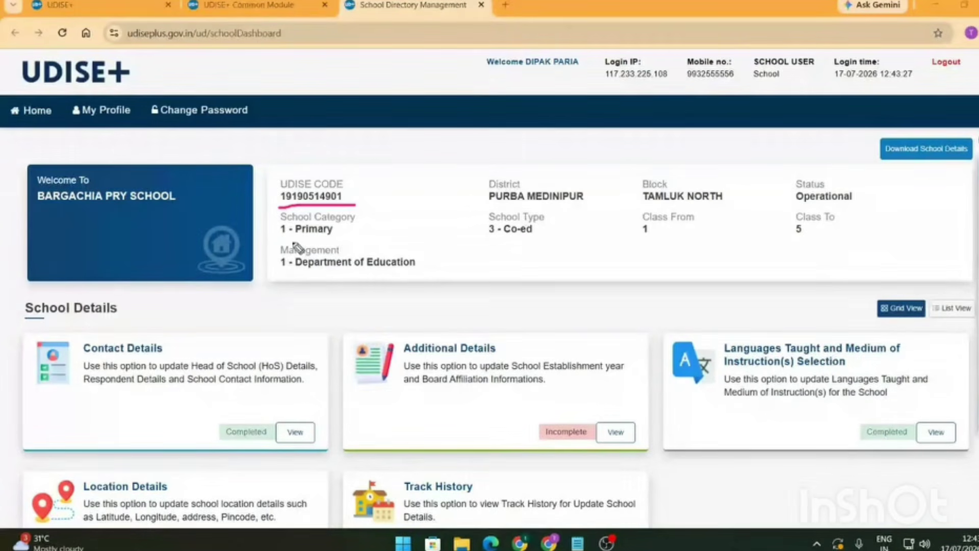
left_click_drag(278, 240, 345, 239)
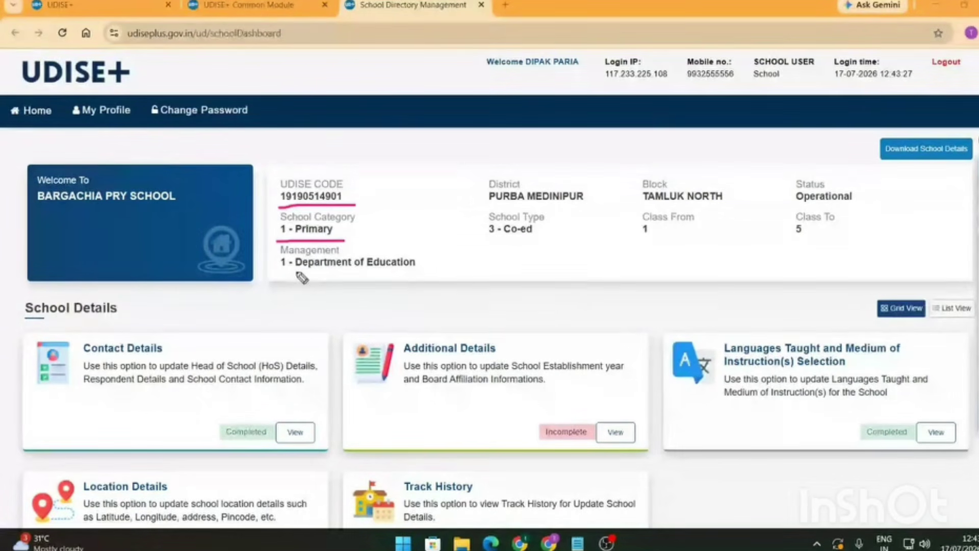
left_click_drag(298, 272, 390, 271)
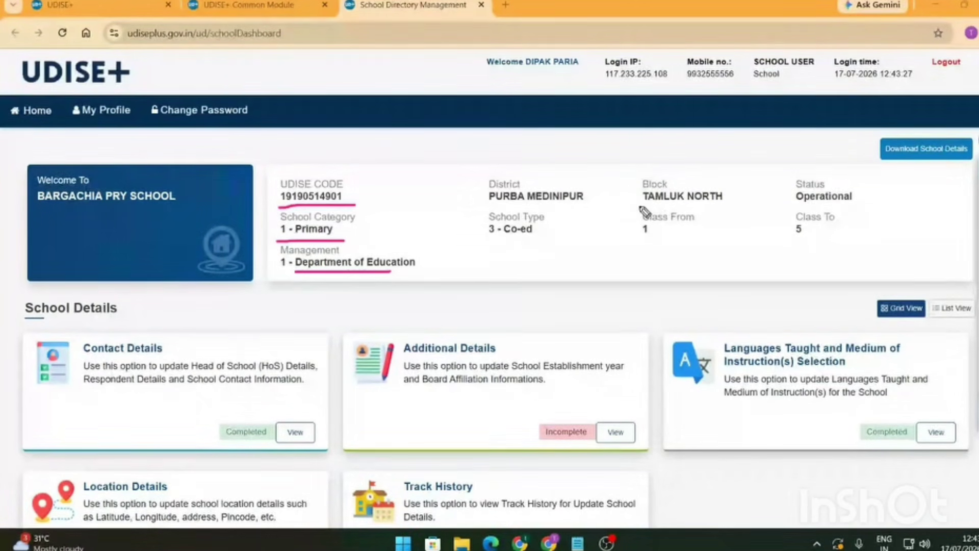
left_click_drag(639, 207, 731, 204)
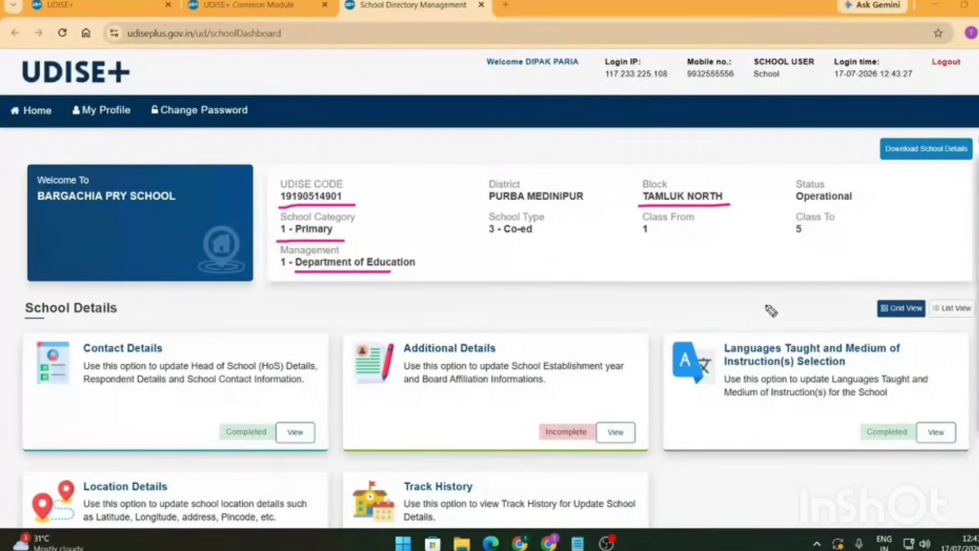
mouse_move(972, 187)
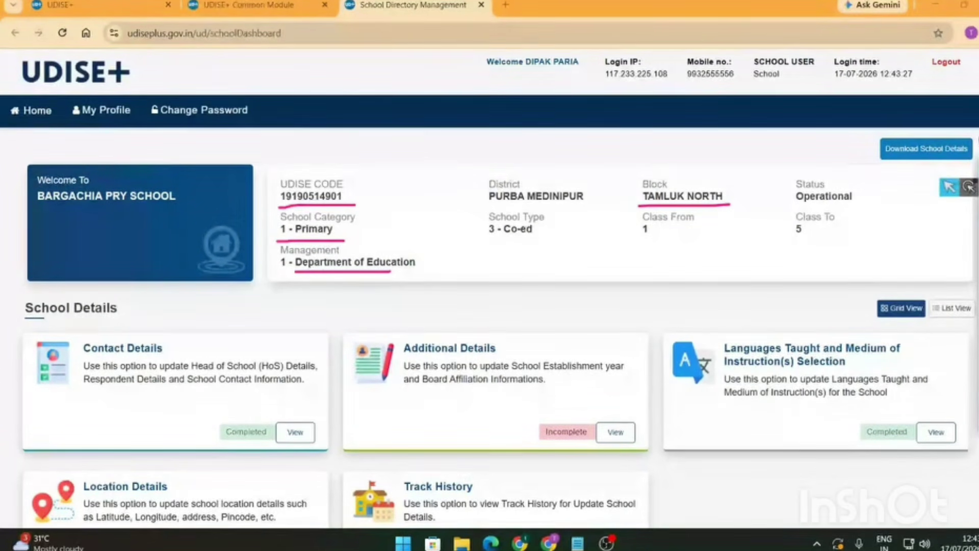
scroll(419, 338, "down", 3)
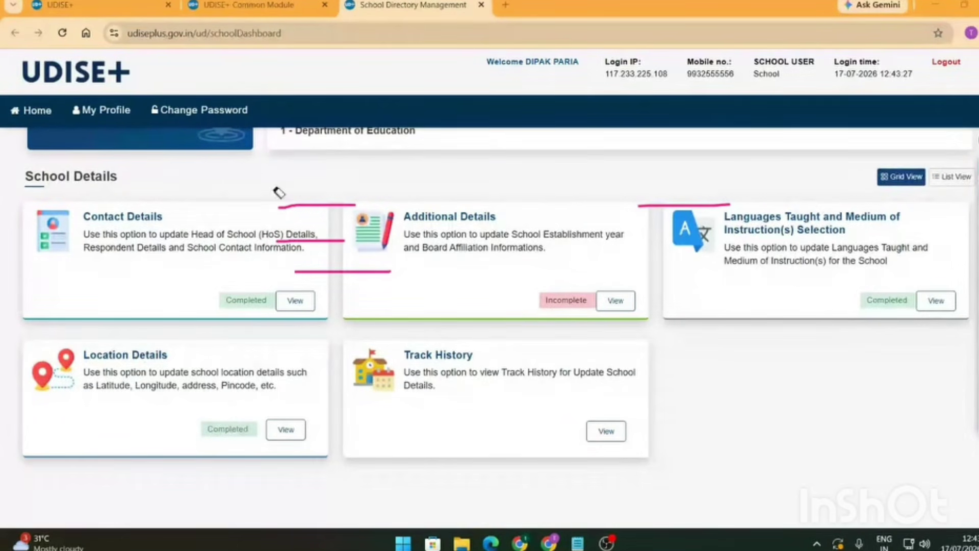
- Underline Additional Details' Incomplete status and tick the completed Contact, Languages and Location cards
mouse_move(954, 207)
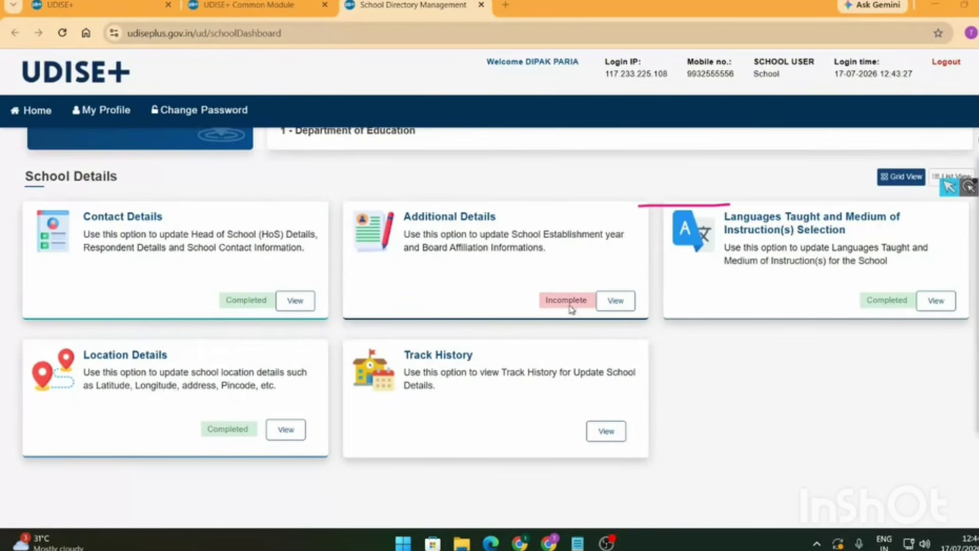
mouse_move(970, 226)
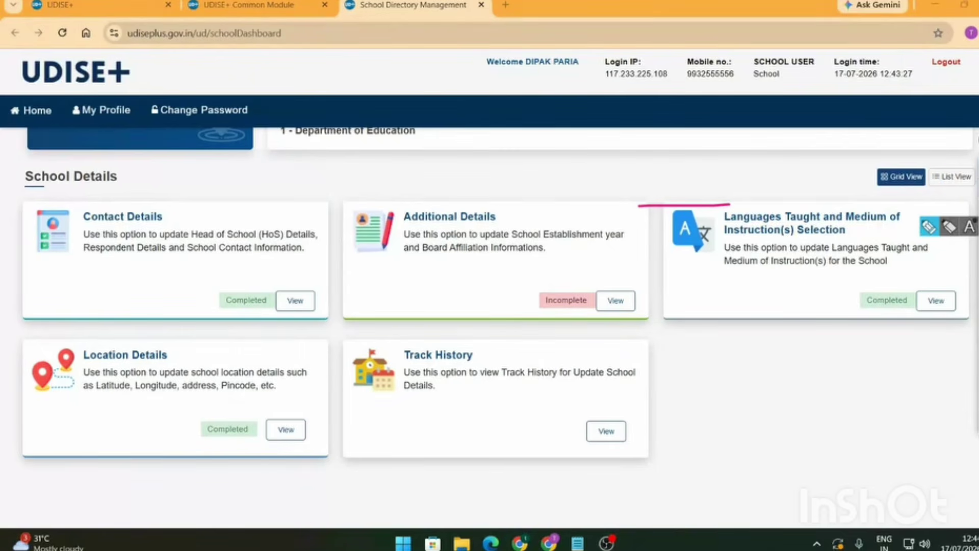
left_click_drag(534, 315, 620, 318)
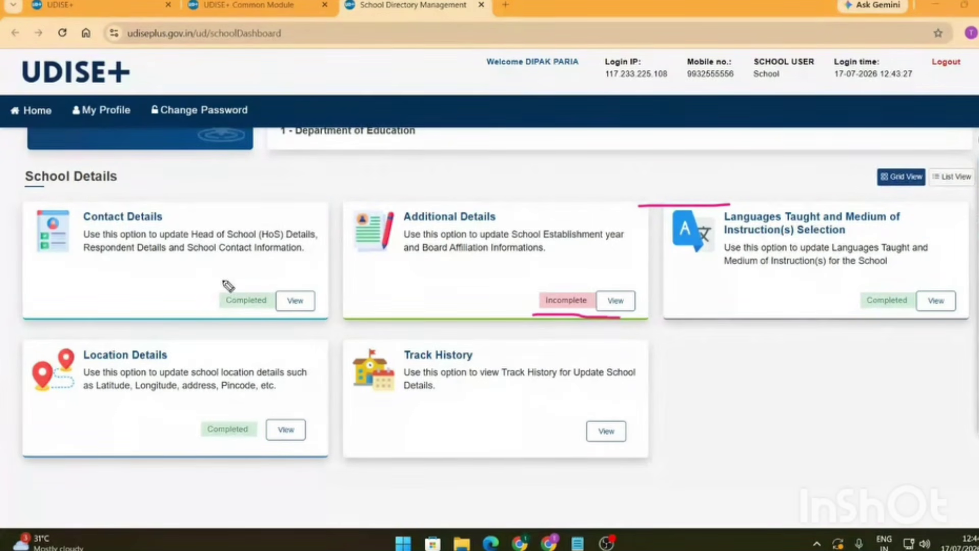
left_click_drag(222, 275, 279, 250)
left_click_drag(880, 276, 919, 251)
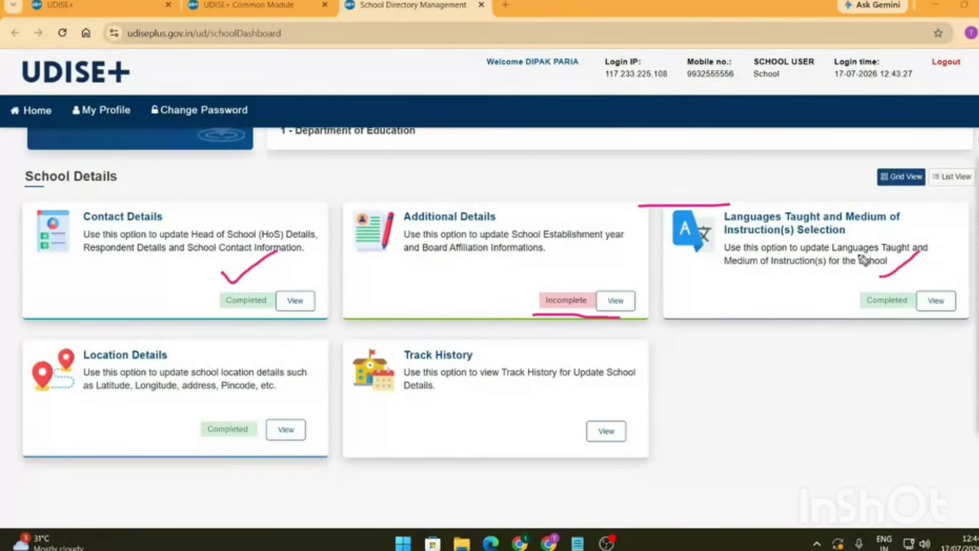
left_click_drag(223, 404, 259, 387)
- Erase the pen marks and open the school's Contact Details
left_click_drag(684, 205, 553, 332)
left_click(234, 273)
left_click(230, 408)
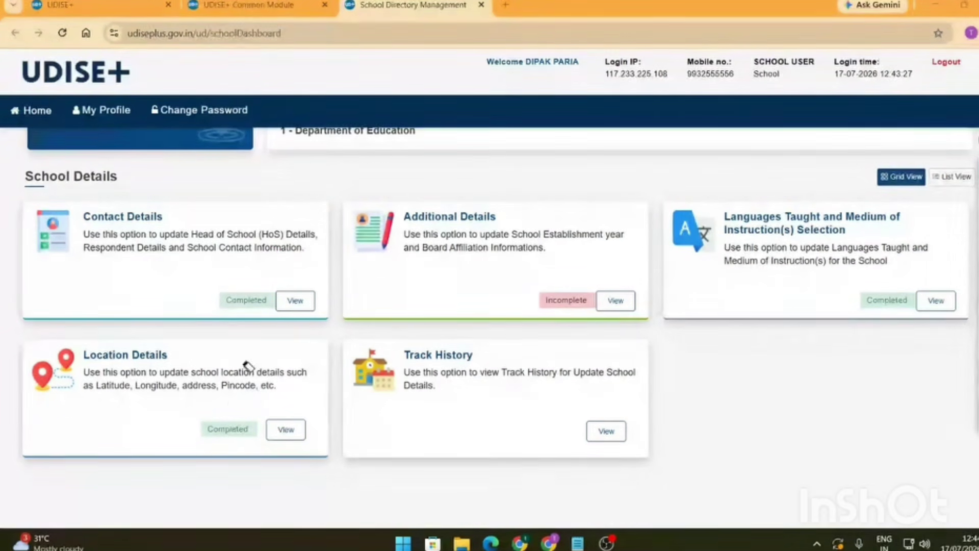
left_click(962, 184)
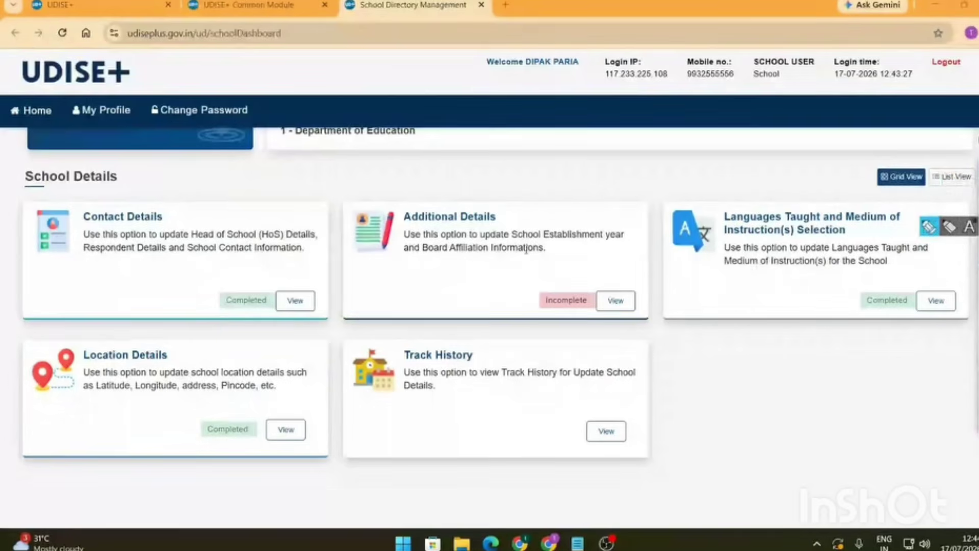
left_click(295, 301)
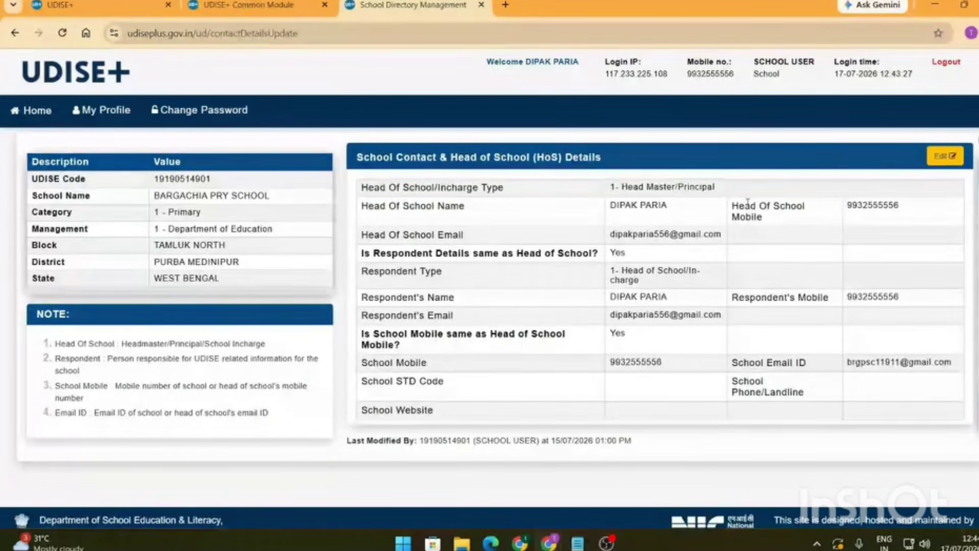
- Mark up the Head of School name, mobile and email plus the respondent's details in the HoS table
mouse_move(943, 195)
left_mouse_down()
mouse_move(335, 326)
mouse_move(750, 505)
mouse_move(921, 215)
mouse_move(850, 179)
left_mouse_up()
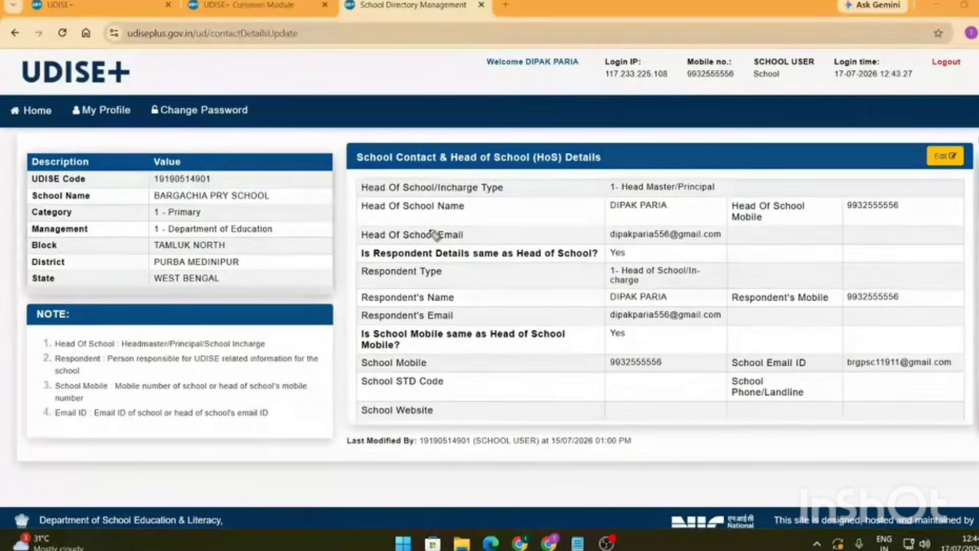
left_click_drag(352, 210, 451, 169)
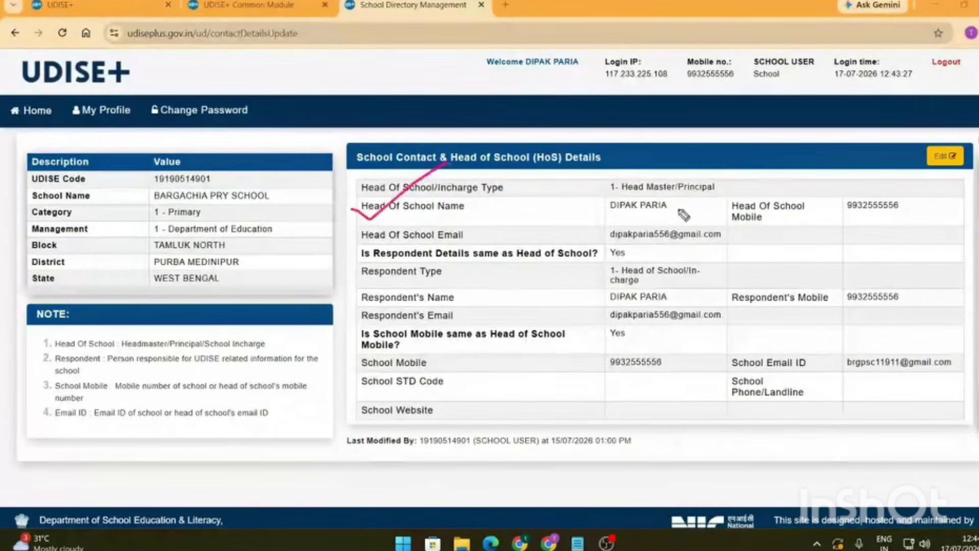
left_click_drag(847, 216, 910, 208)
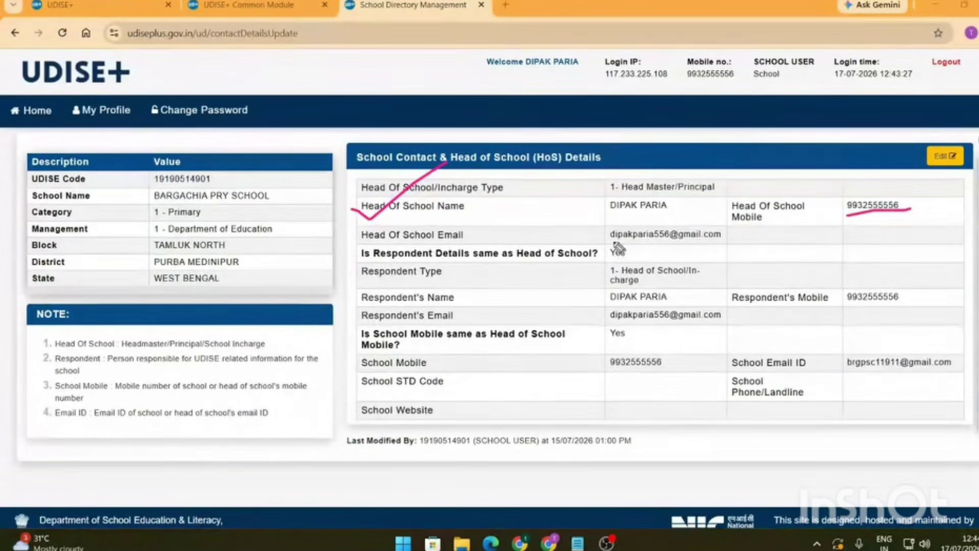
left_click_drag(612, 240, 730, 239)
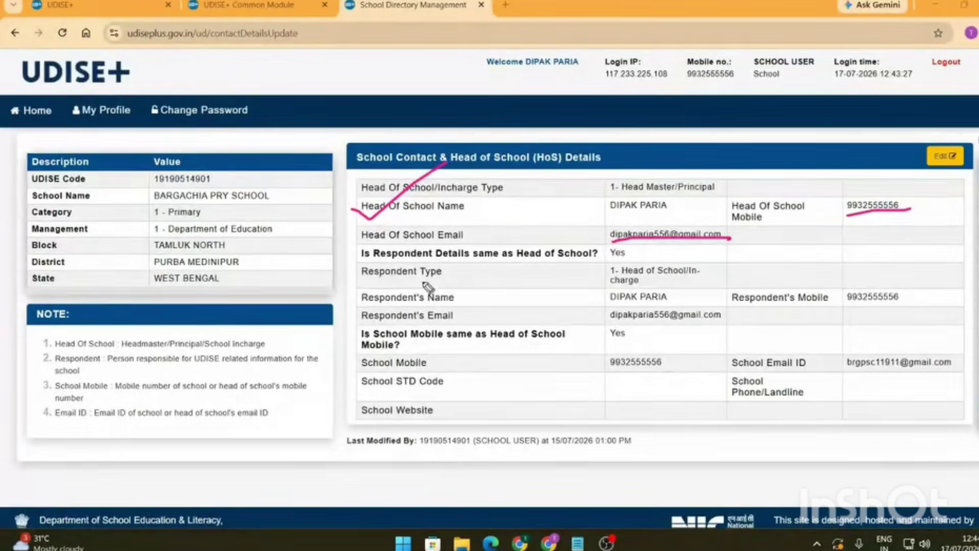
left_click_drag(363, 280, 451, 282)
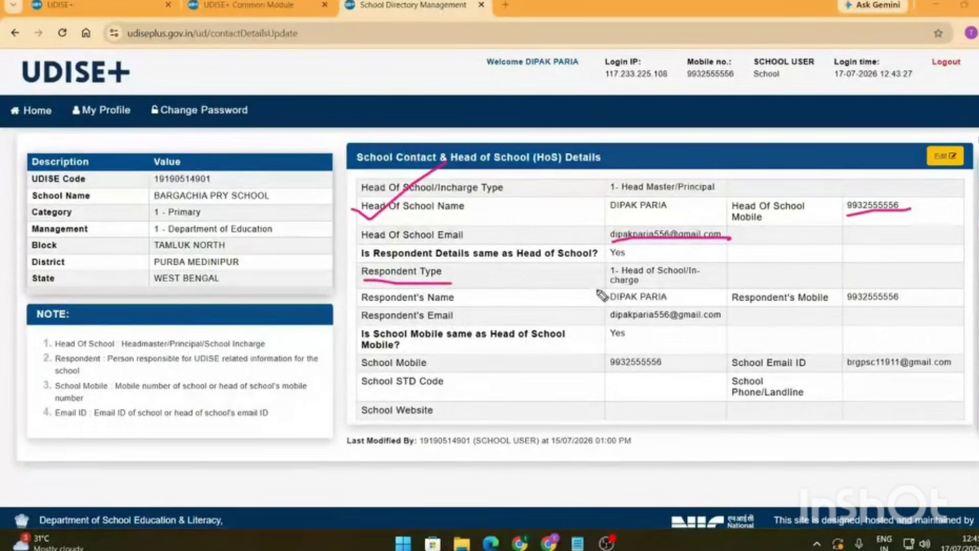
left_click_drag(606, 294, 645, 280)
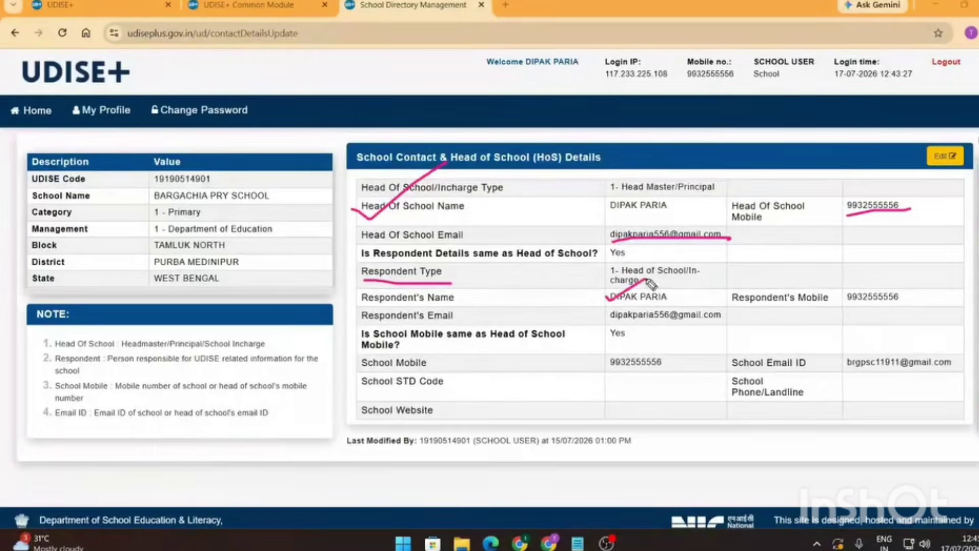
left_click_drag(848, 296, 875, 271)
left_click_drag(605, 317, 634, 305)
key("ctrl+z")
key("ctrl+z")
key("ctrl+z")
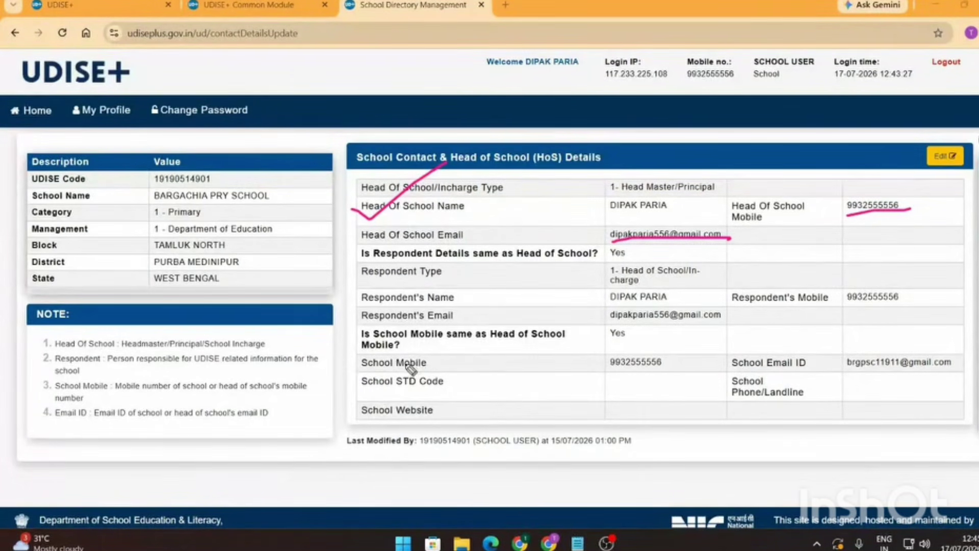
- Mark the School Mobile, School Email and STD Code rows, then point to the Edit button
left_click_drag(410, 365, 466, 349)
left_click_drag(897, 364, 922, 331)
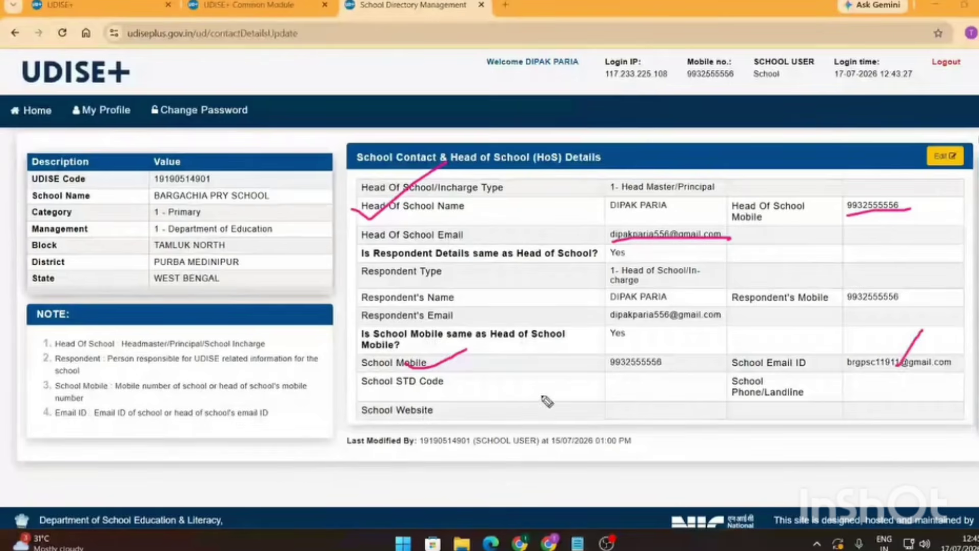
left_click_drag(522, 391, 642, 393)
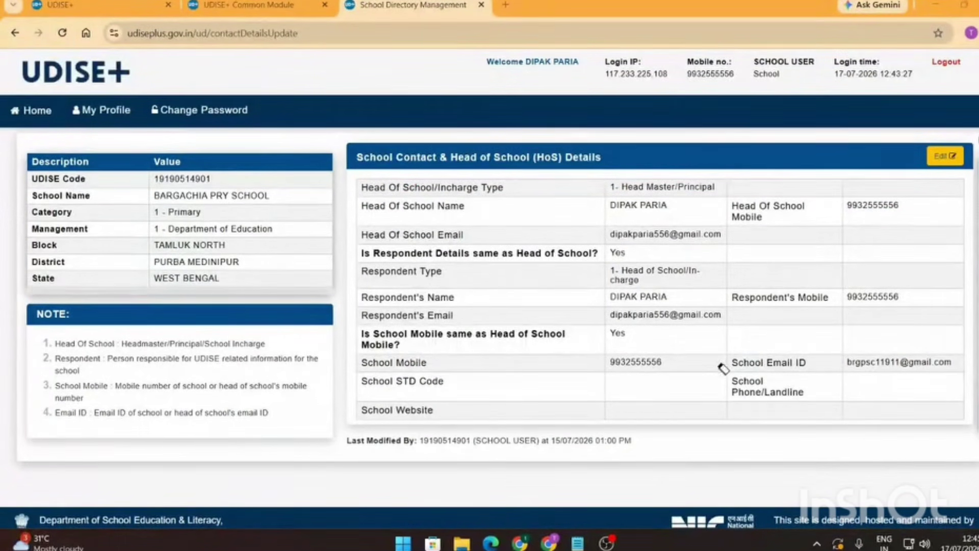
mouse_move(967, 225)
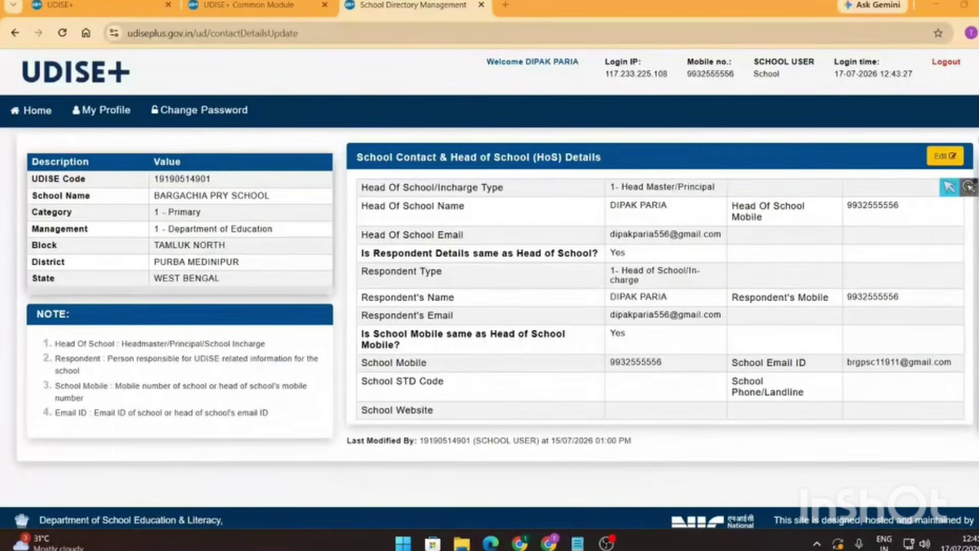
left_click_drag(884, 205, 821, 400)
left_click(894, 361)
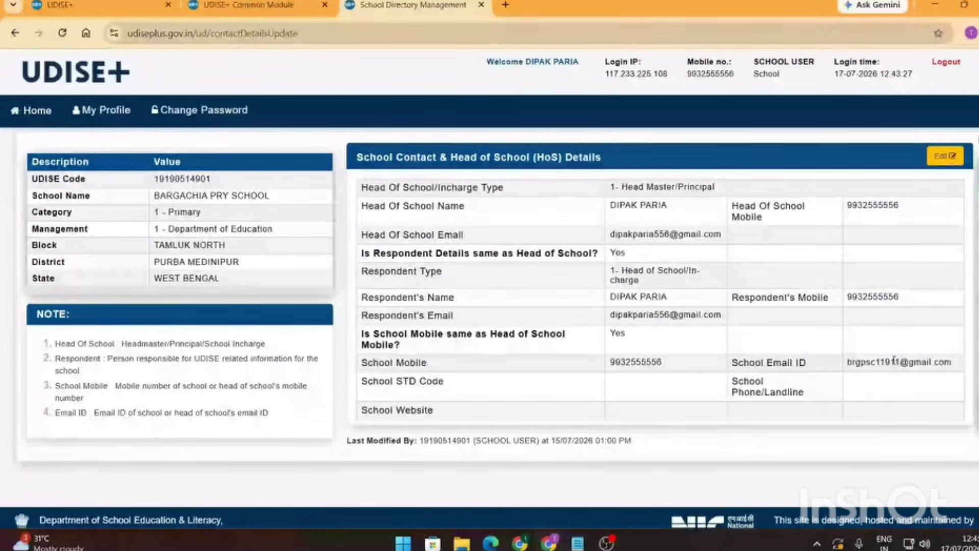
left_click_drag(732, 217, 900, 205)
left_click(861, 231)
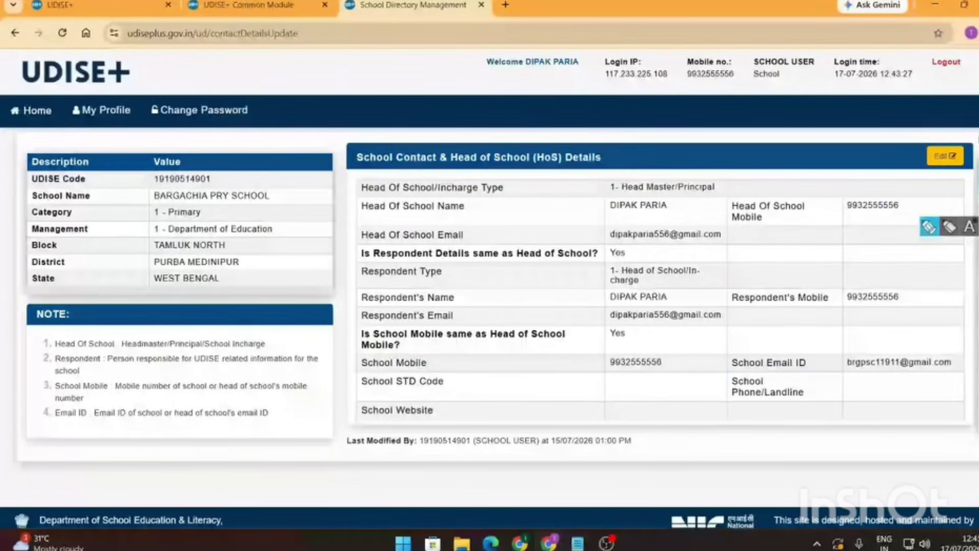
left_click_drag(975, 181, 952, 132)
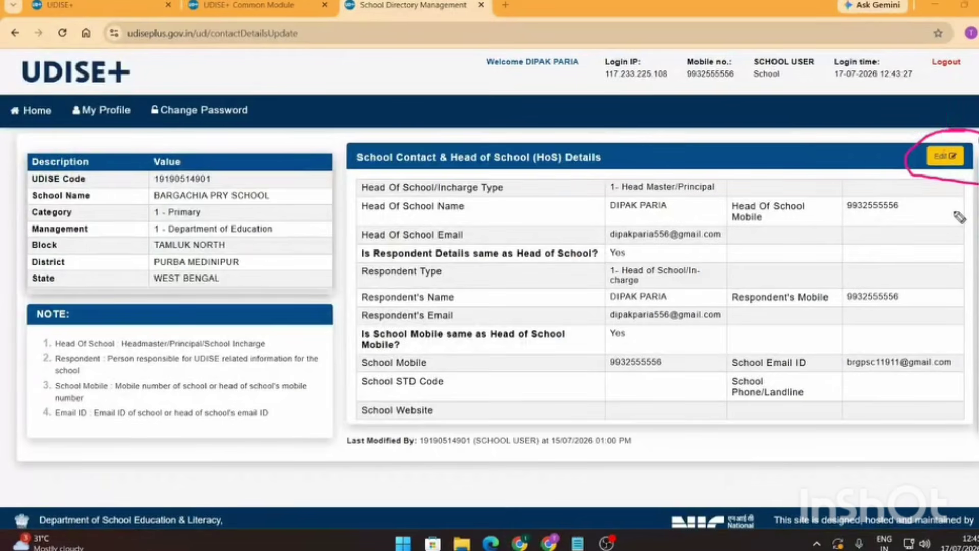
left_click(945, 156)
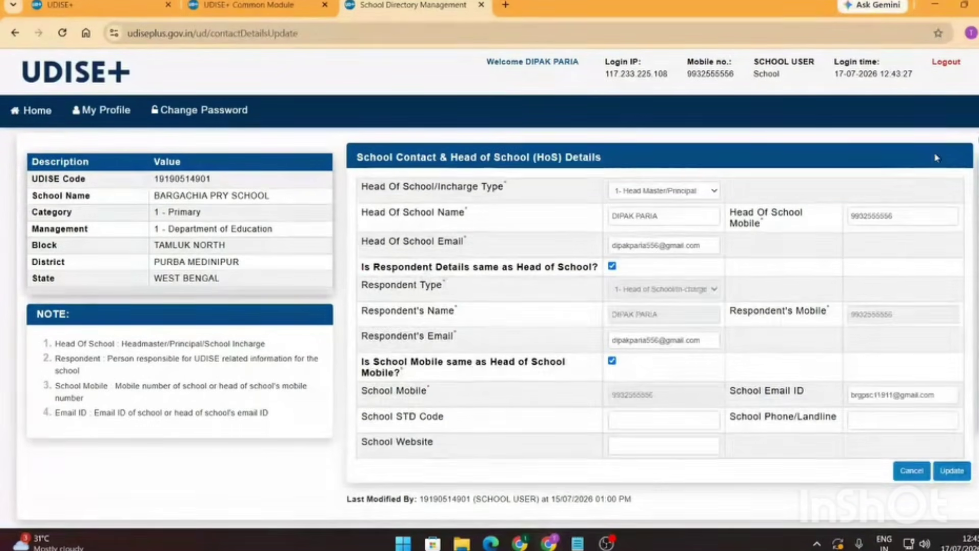
left_click_drag(658, 216, 551, 218)
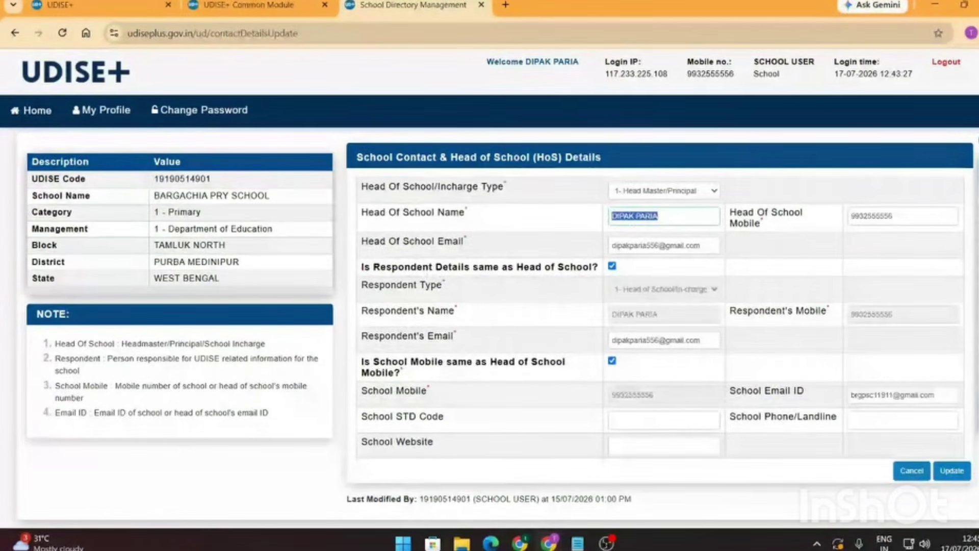
left_click(920, 218)
left_click_drag(921, 219, 847, 218)
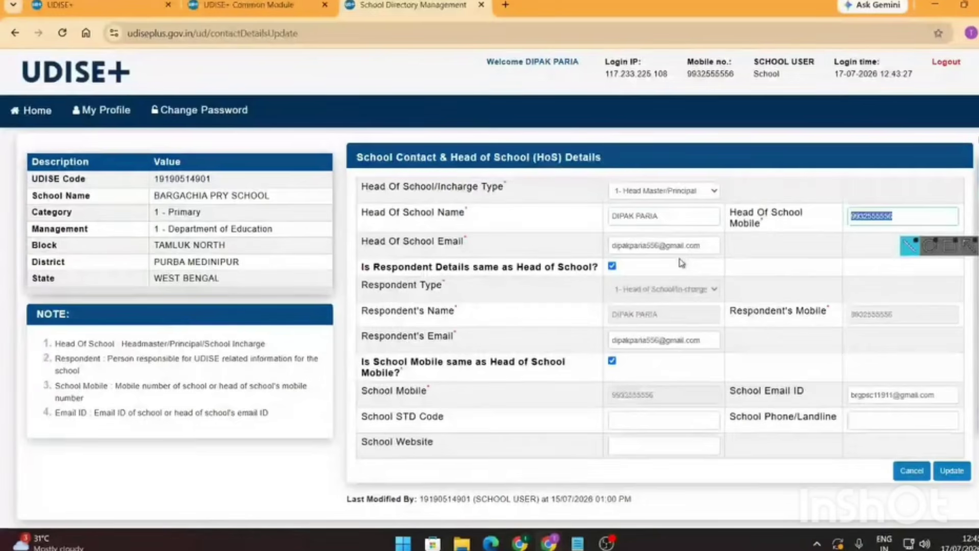
left_click_drag(712, 246, 585, 244)
left_click(708, 245)
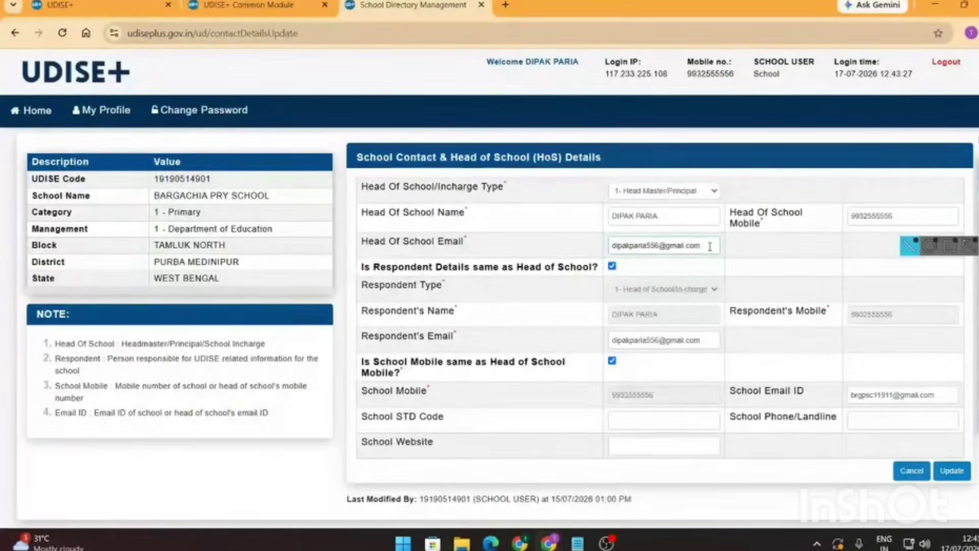
key("BackSpace")
key("BackSpace")
key("BackSpace")
key("BackSpace")
key("BackSpace")
key("BackSpace")
key("BackSpace")
key("BackSpace")
key("BackSpace")
key("BackSpace")
key("BackSpace")
key("BackSpace")
key("BackSpace")
key("BackSpace")
key("BackSpace")
key("BackSpace")
key("BackSpace")
key("BackSpace")
key("BackSpace")
key("BackSpace")
key("BackSpace")
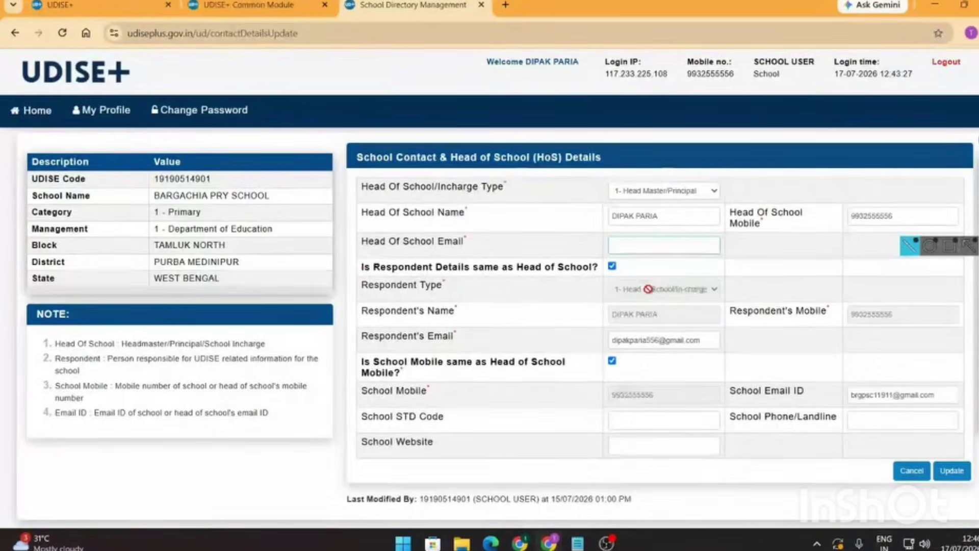
key("ctrl+z")
key("ctrl+z")
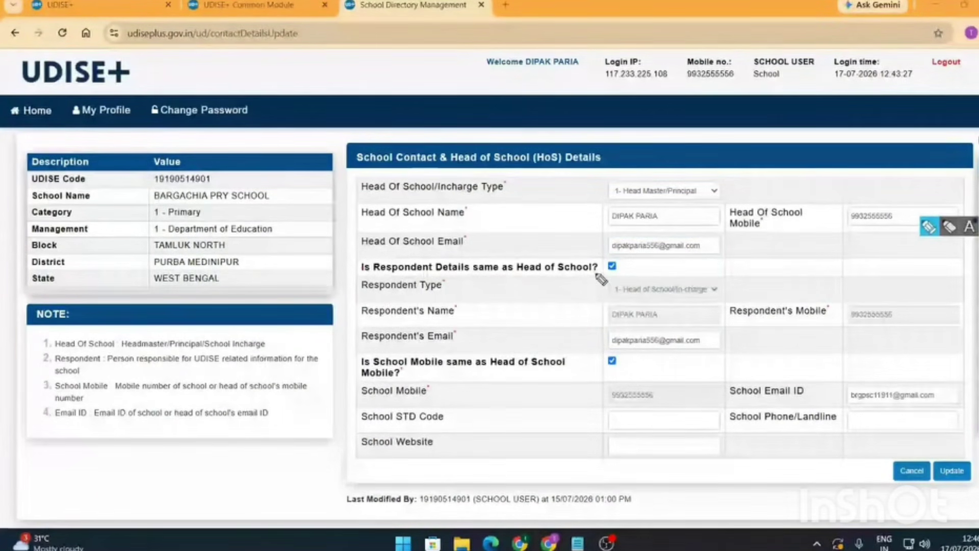
mouse_move(601, 278)
left_mouse_down()
mouse_move(614, 260)
mouse_move(597, 274)
left_mouse_up()
mouse_move(598, 173)
left_mouse_down()
mouse_move(643, 278)
mouse_move(619, 167)
left_mouse_up()
mouse_move(900, 290)
left_mouse_down()
mouse_move(572, 351)
mouse_move(816, 357)
mouse_move(888, 296)
left_mouse_up()
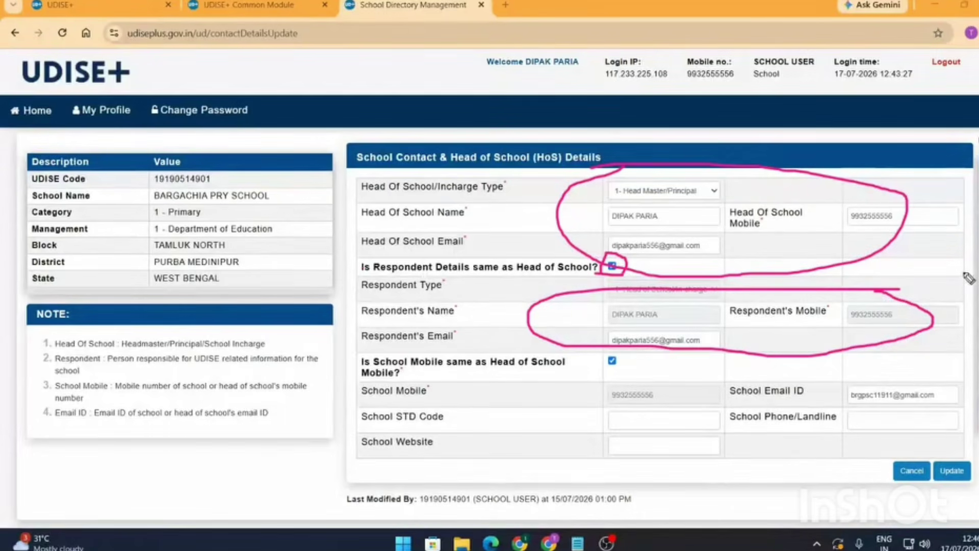
key("e")
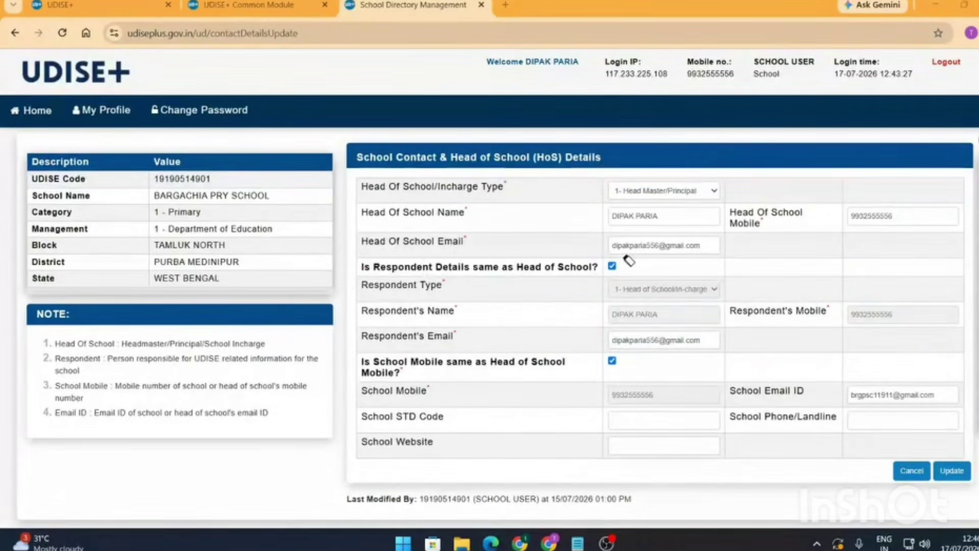
- Make the respondent someone other than the head of school, with respondent type 2- Teacher
left_click(978, 186)
left_click(978, 207)
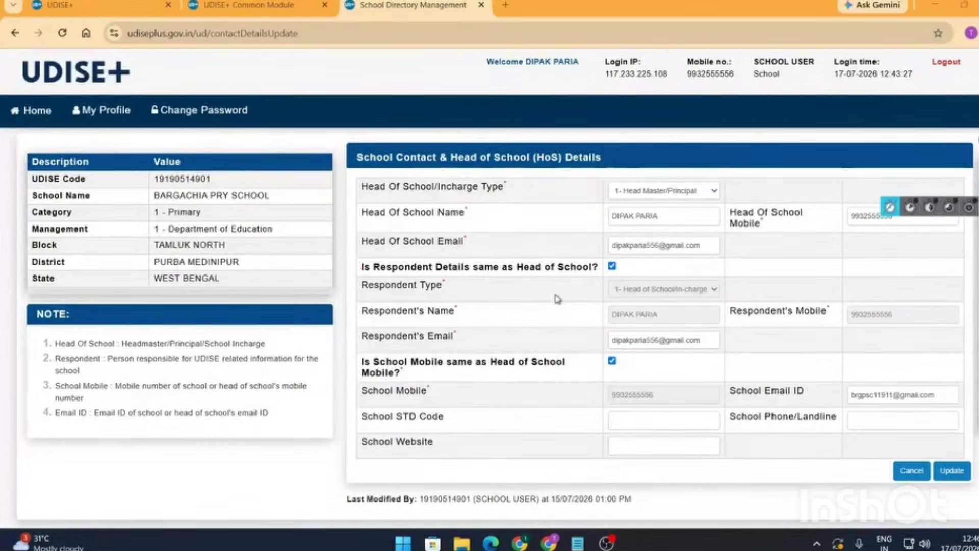
left_click(613, 266)
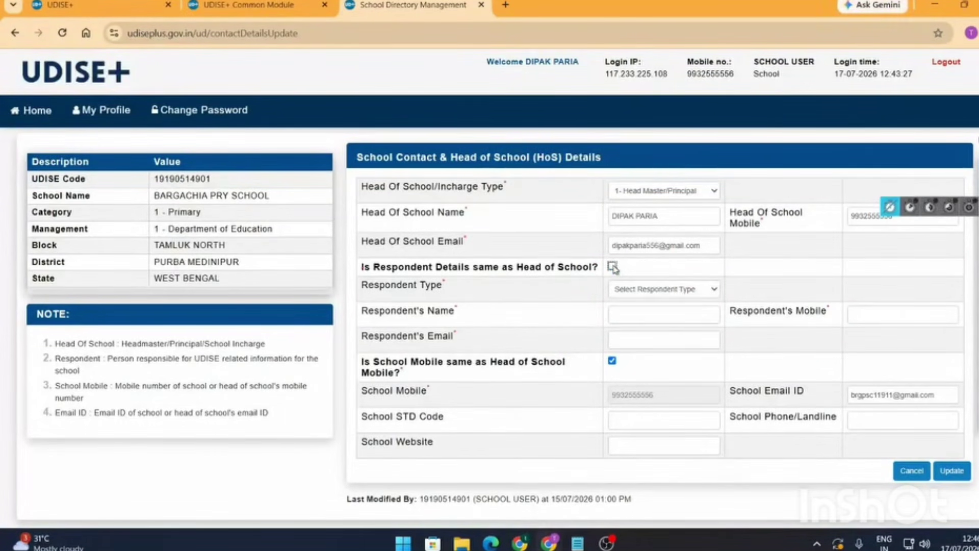
left_click(707, 291)
left_click(643, 336)
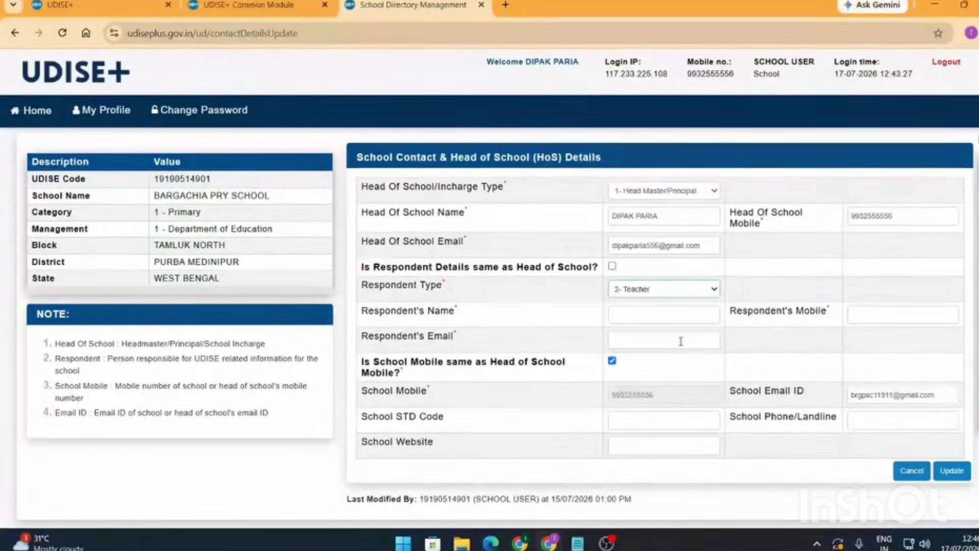
- Fill in the respondent's name, mobile number and email from saved suggestions
left_click(646, 318)
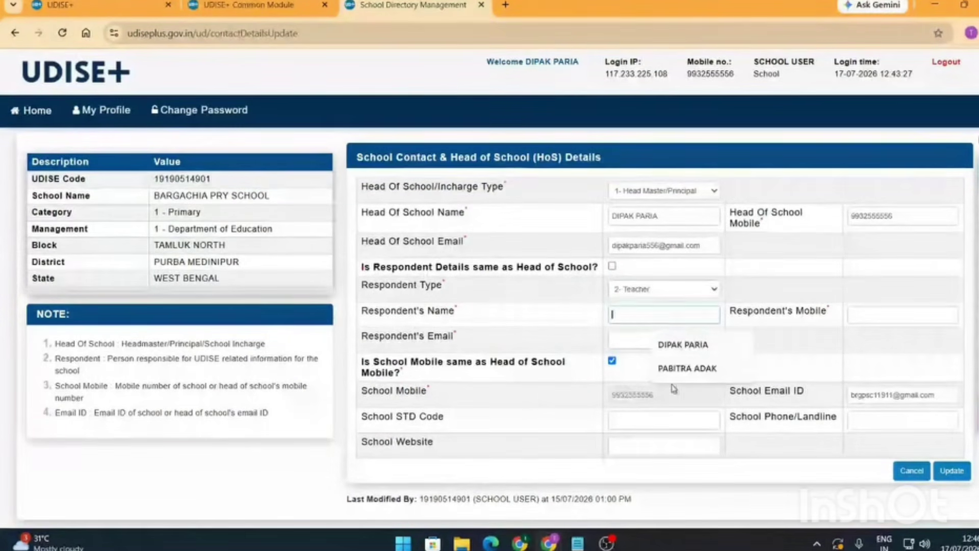
left_click(682, 372)
left_click(894, 316)
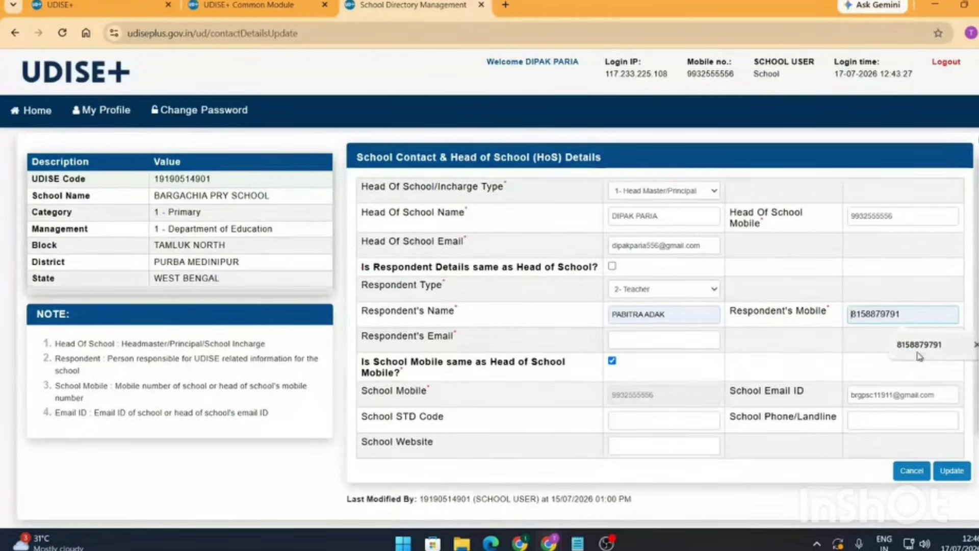
left_click(918, 344)
left_click(663, 340)
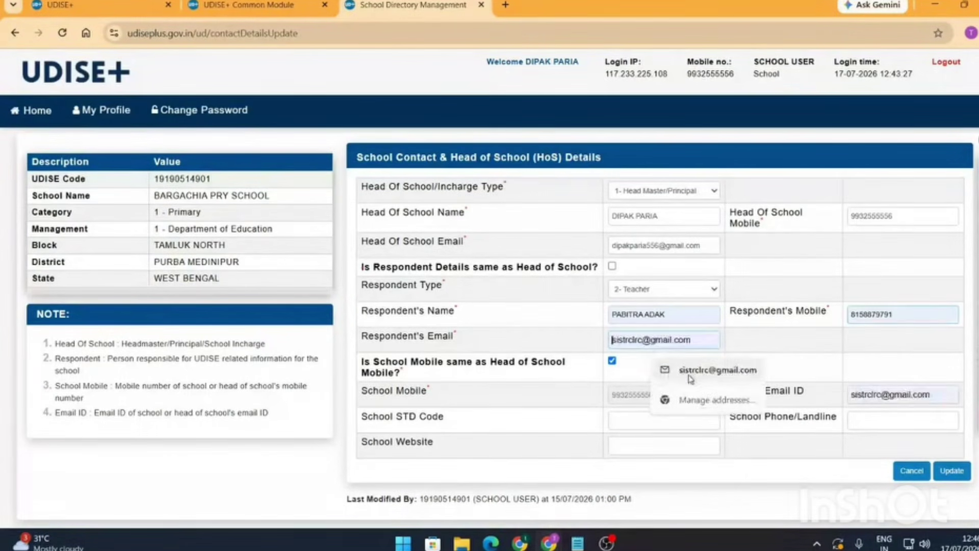
left_click(686, 375)
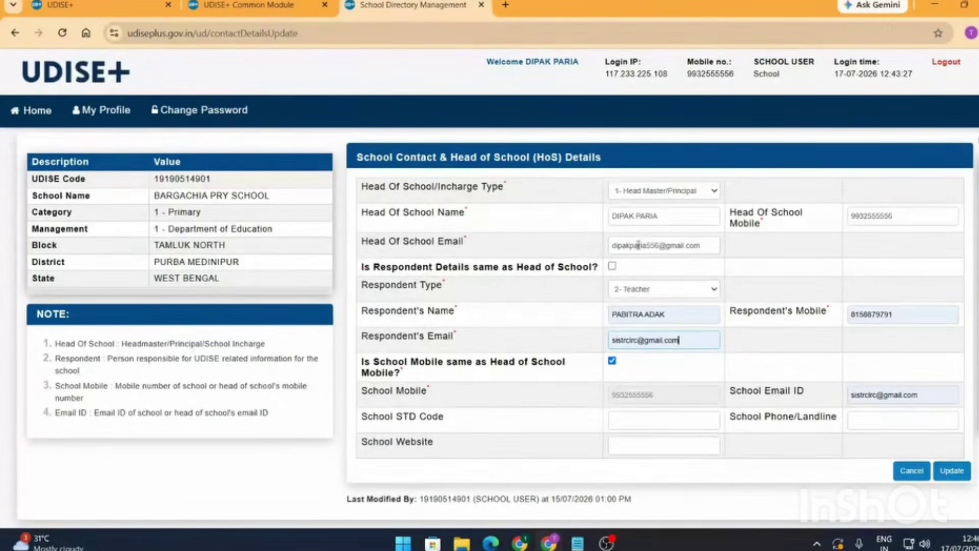
- Set the respondent back to the head of school, with the school mobile matching the head's number
left_click(612, 266)
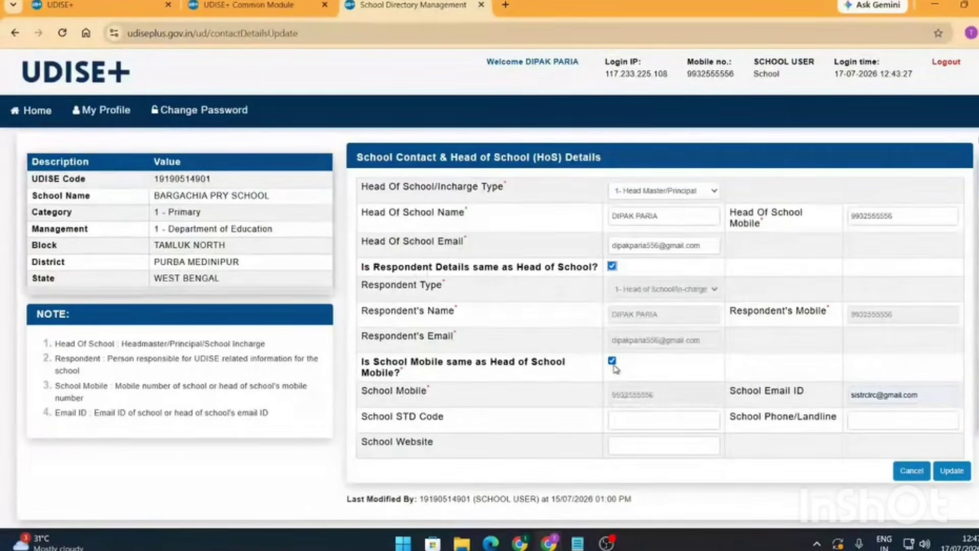
left_click(614, 365)
left_click(613, 364)
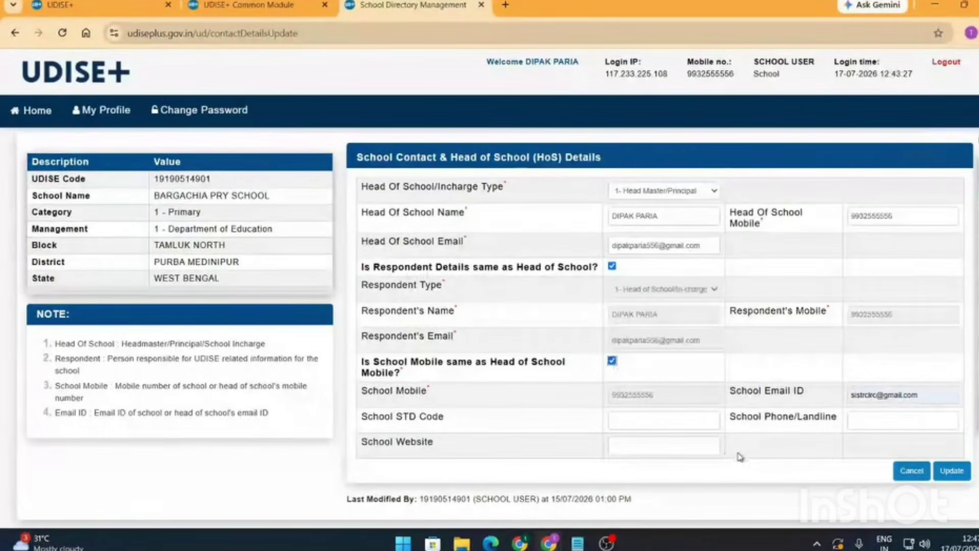
- Discard the unsaved edits, reopen the form and update the School Contact & HoS Details
left_click(904, 476)
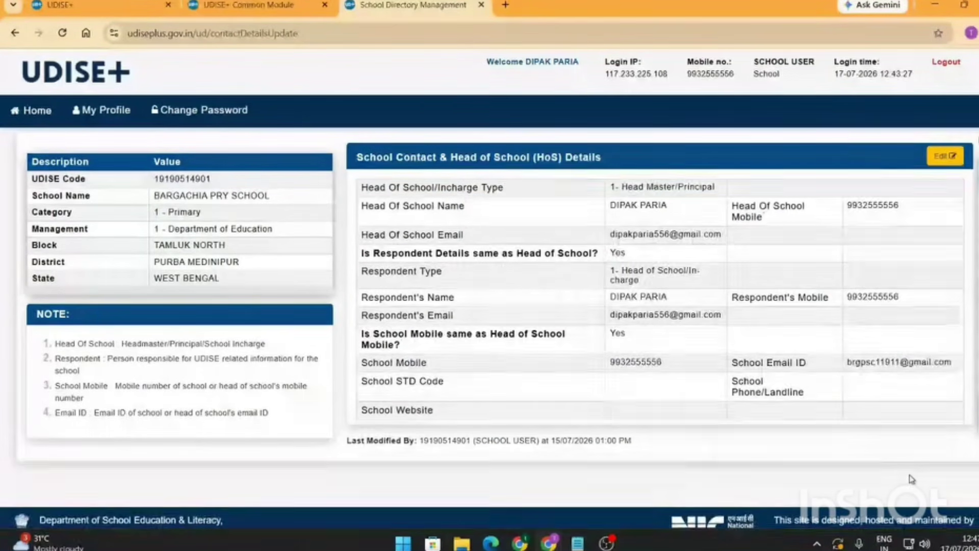
left_click(949, 155)
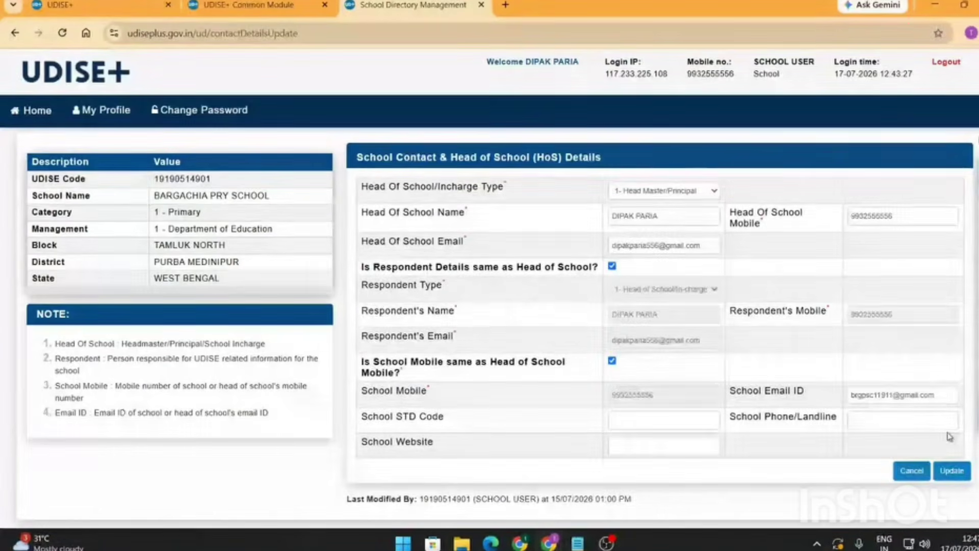
left_click(952, 471)
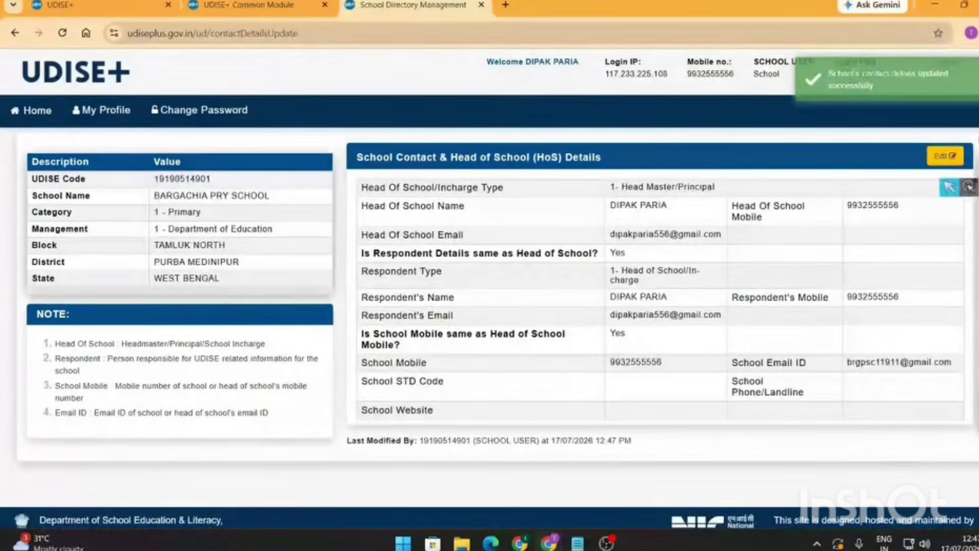
left_click(978, 207)
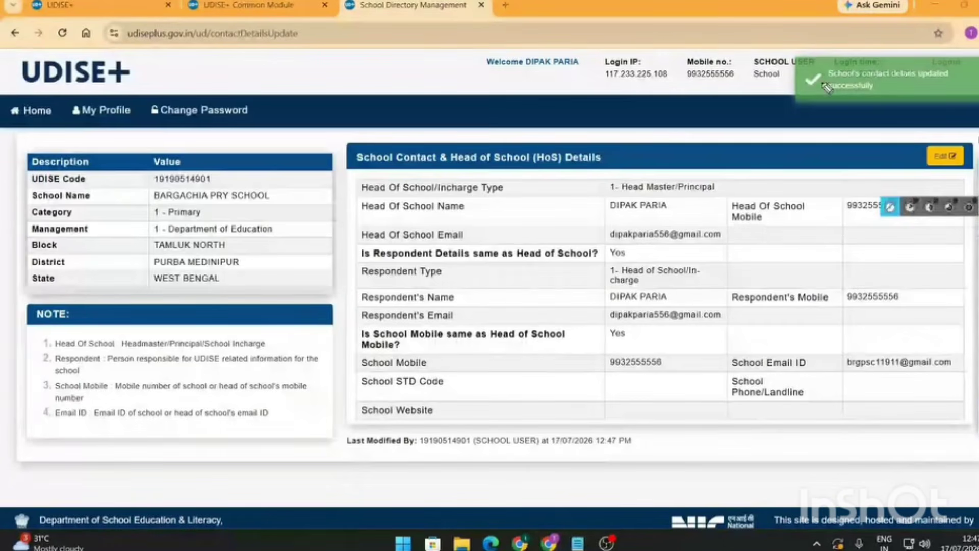
left_click_drag(822, 79, 961, 81)
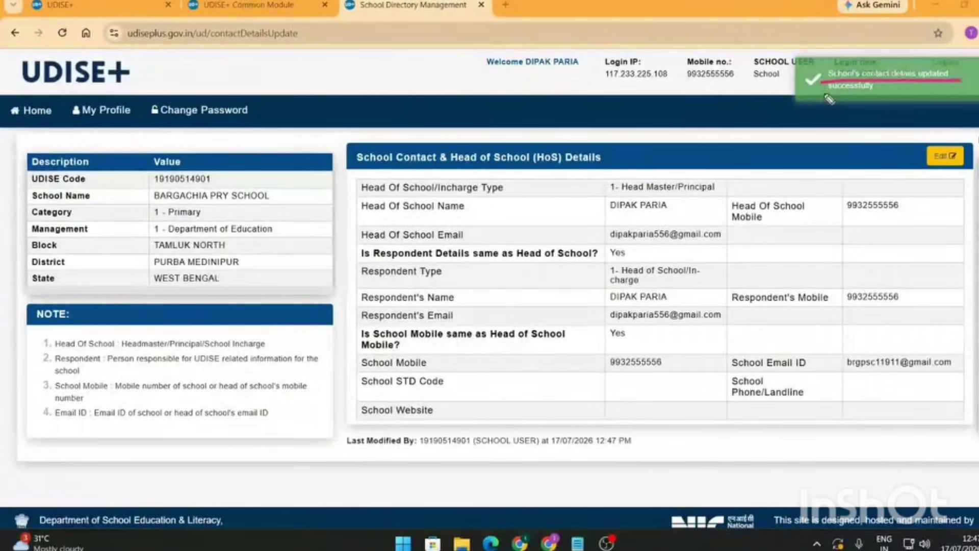
left_click_drag(823, 93, 889, 93)
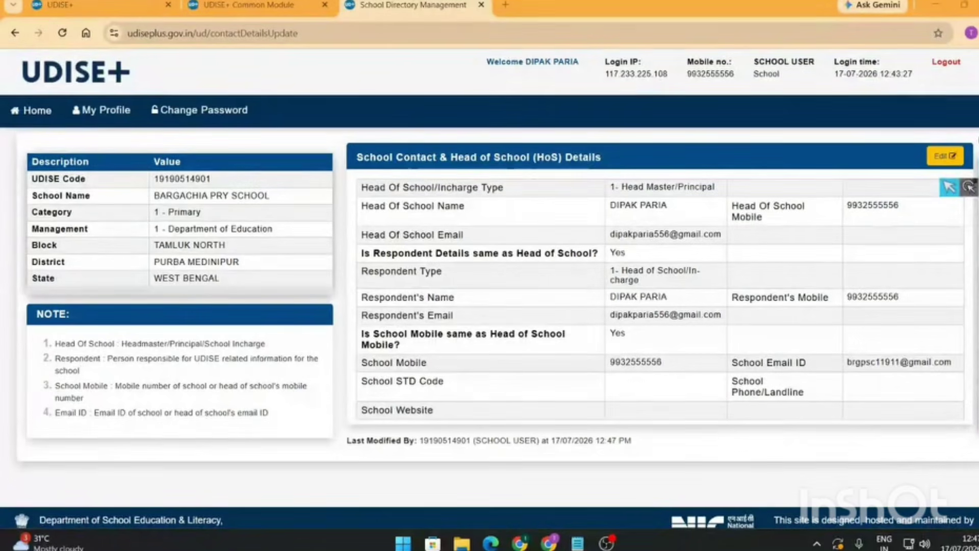
mouse_move(972, 200)
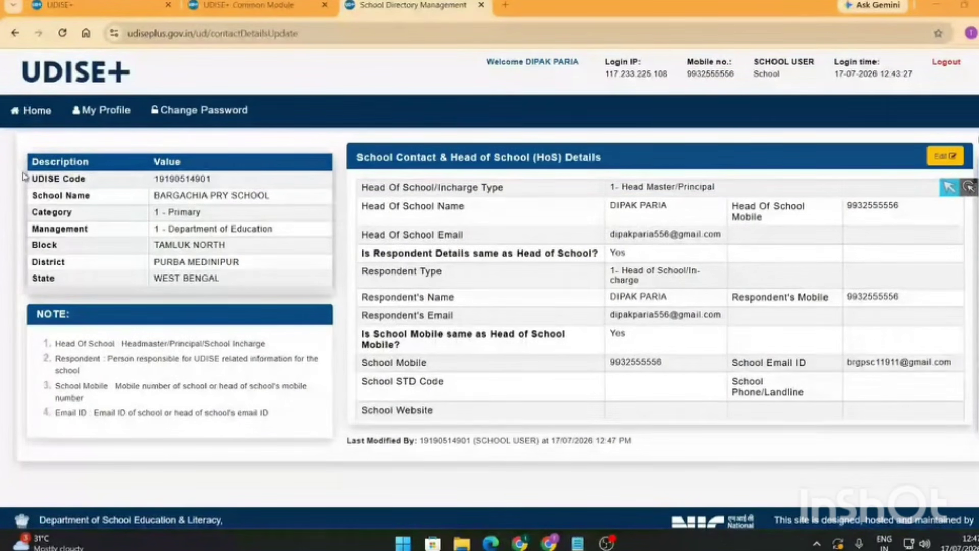
left_click(40, 114)
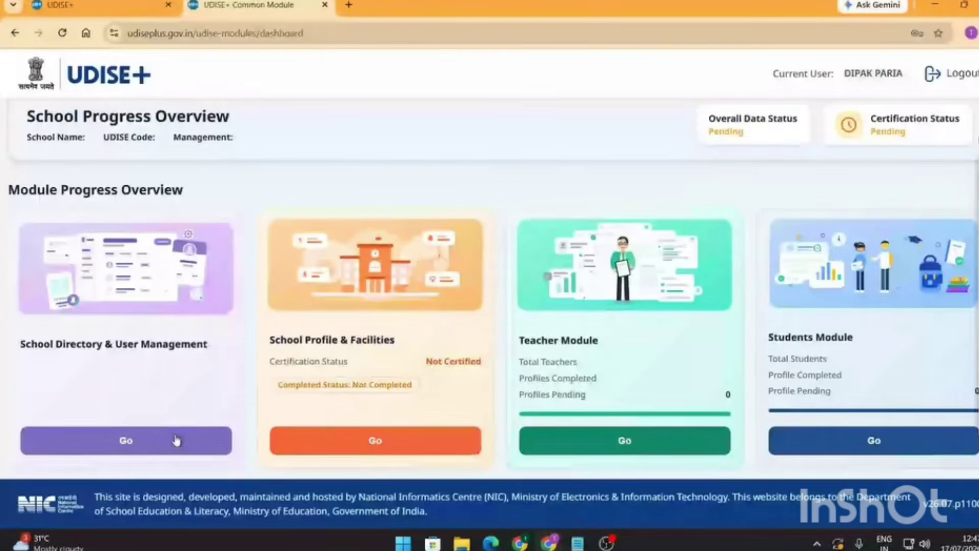
- Open School Directory & User Management and look over the School Details cards
left_click(176, 440)
scroll(481, 334, "down", 4)
scroll(483, 338, "up", 2)
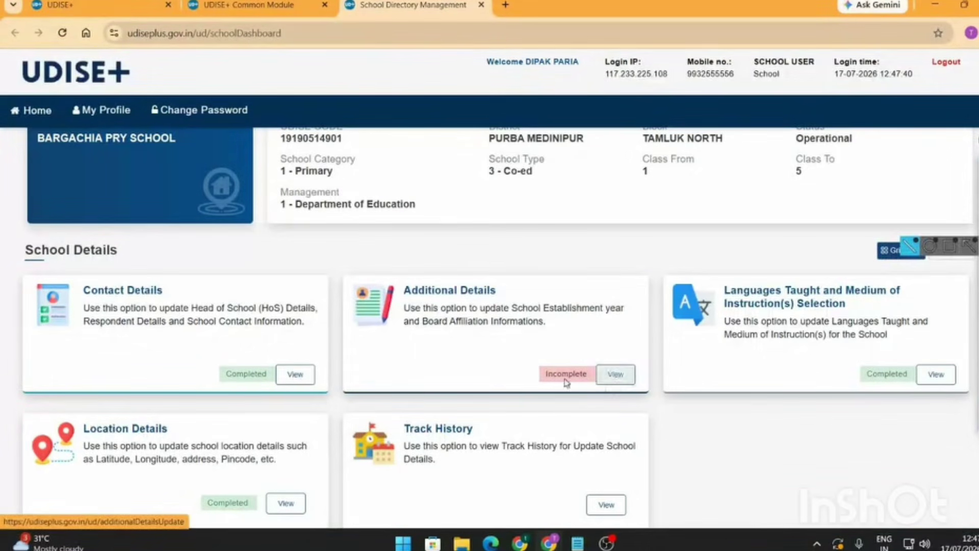
- Open the school's Additional Details page and scroll through it
left_click(615, 379)
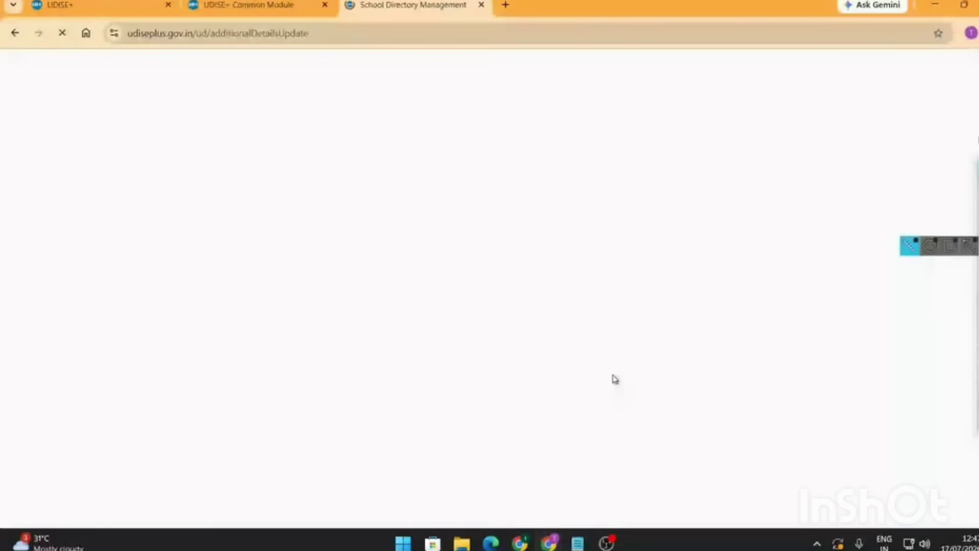
scroll(634, 360, "down", 5)
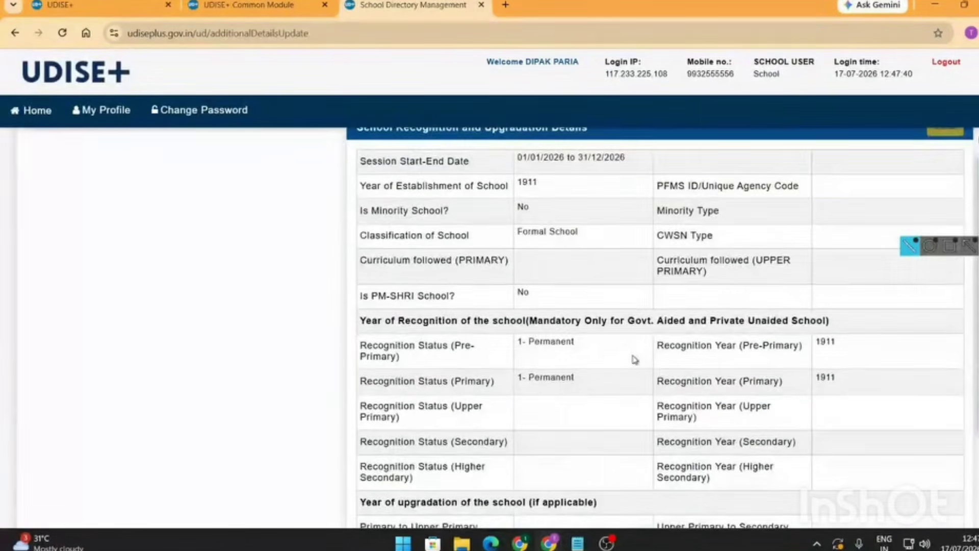
scroll(635, 360, "up", 1)
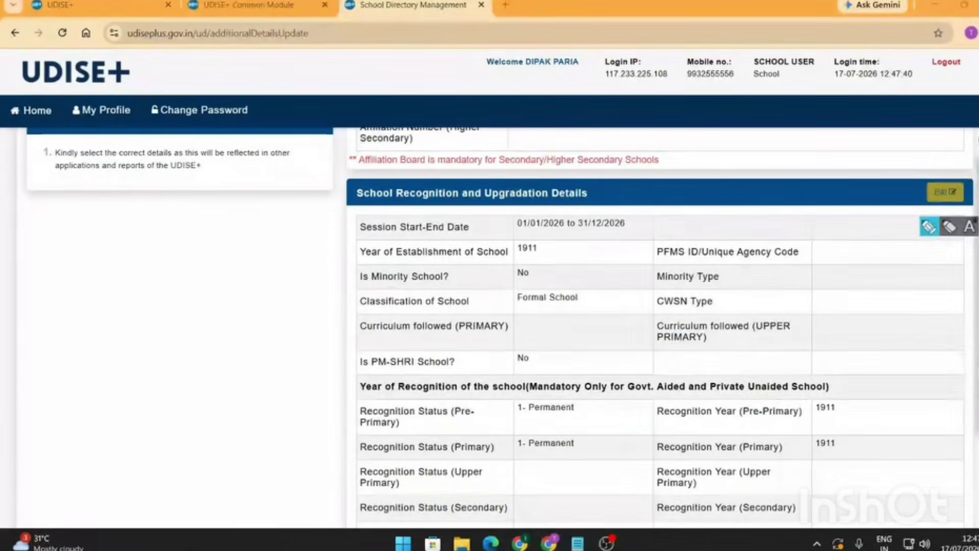
- Mark up recognition details: established 1911, Formal School, Pre-Primary/Primary recognised 1911, status Permanent
left_click_drag(516, 253, 556, 252)
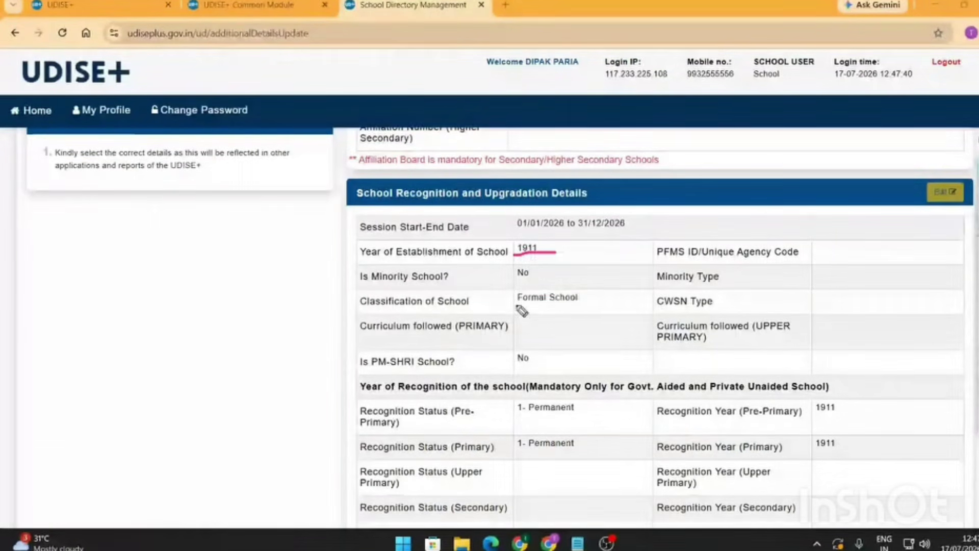
left_click_drag(515, 305, 586, 307)
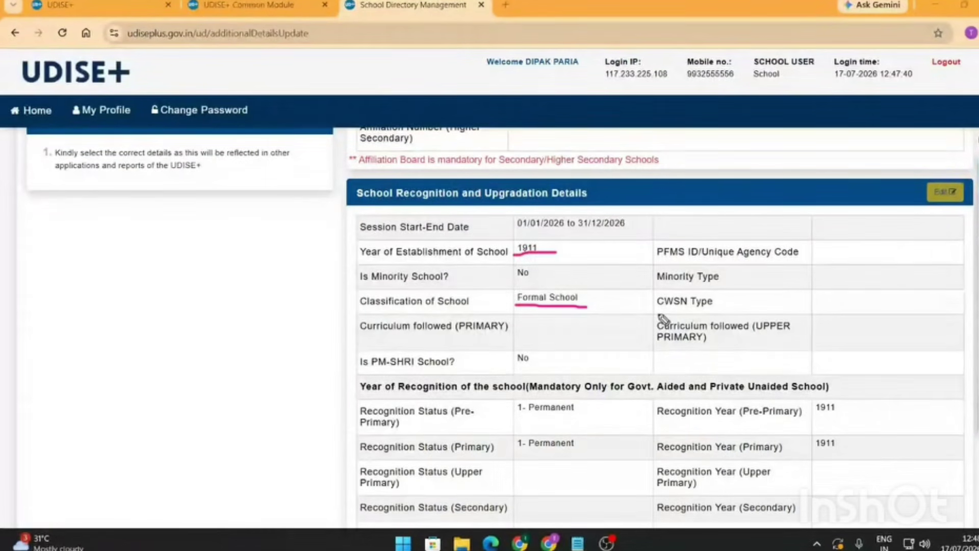
left_click_drag(657, 310, 717, 308)
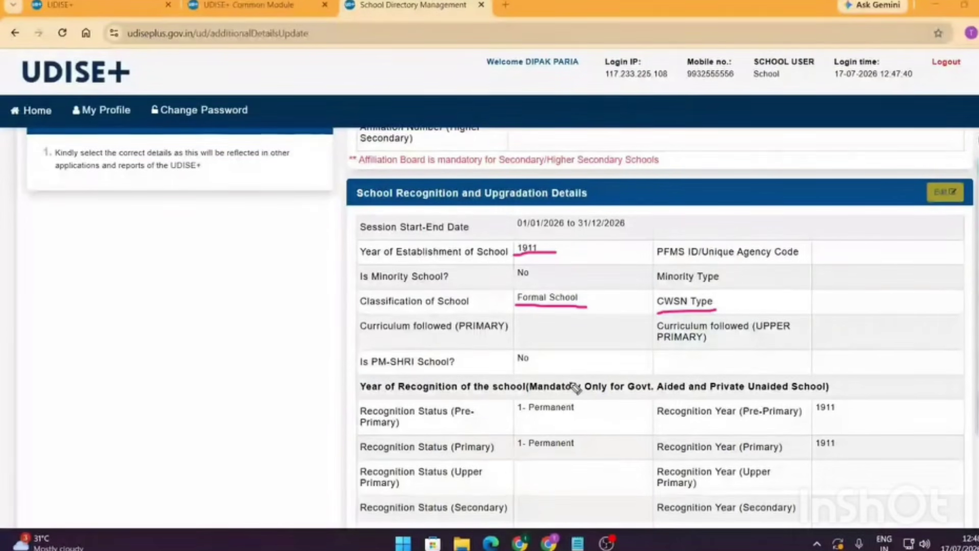
left_click_drag(815, 421, 890, 421)
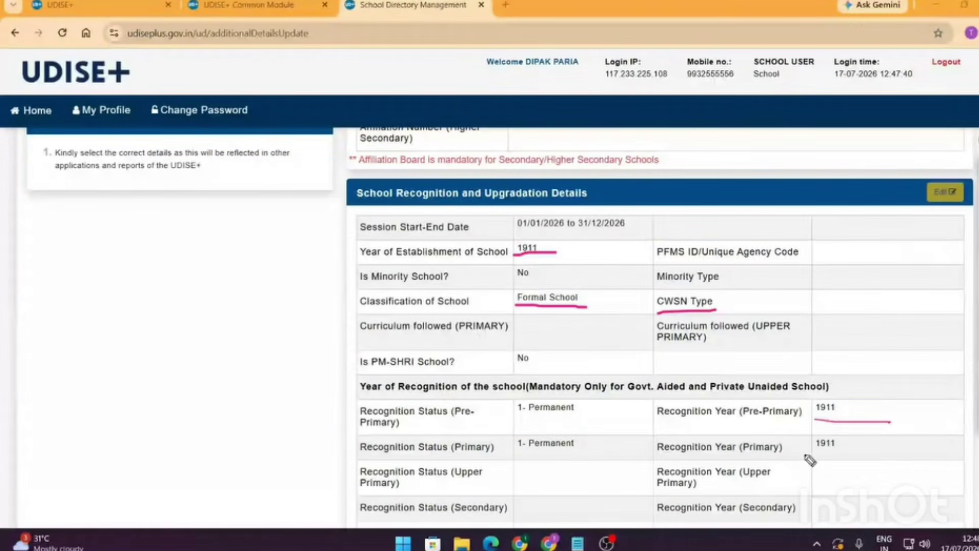
left_click_drag(805, 453, 850, 453)
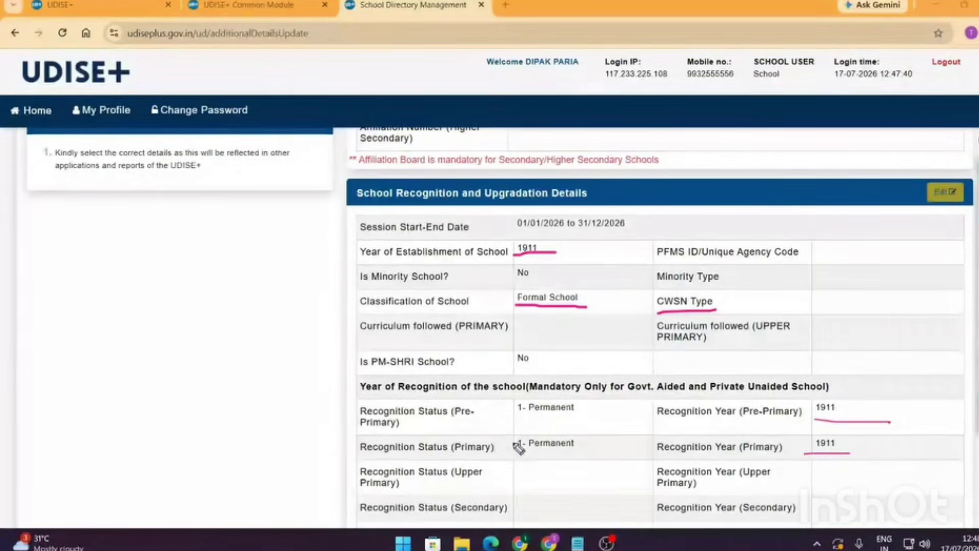
mouse_move(516, 394)
left_mouse_down()
mouse_move(510, 467)
mouse_move(545, 376)
left_mouse_up()
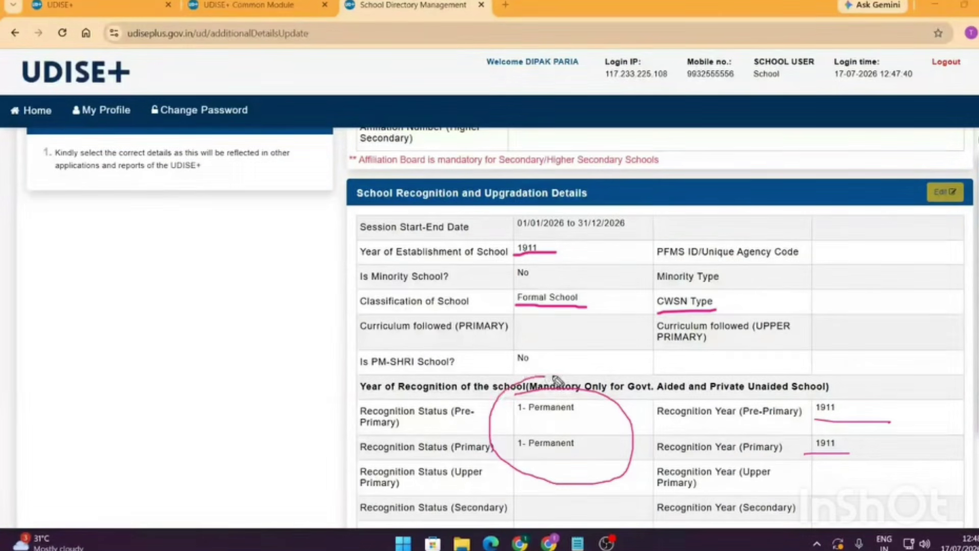
mouse_move(919, 207)
left_mouse_down()
mouse_move(963, 205)
mouse_move(920, 200)
left_mouse_up()
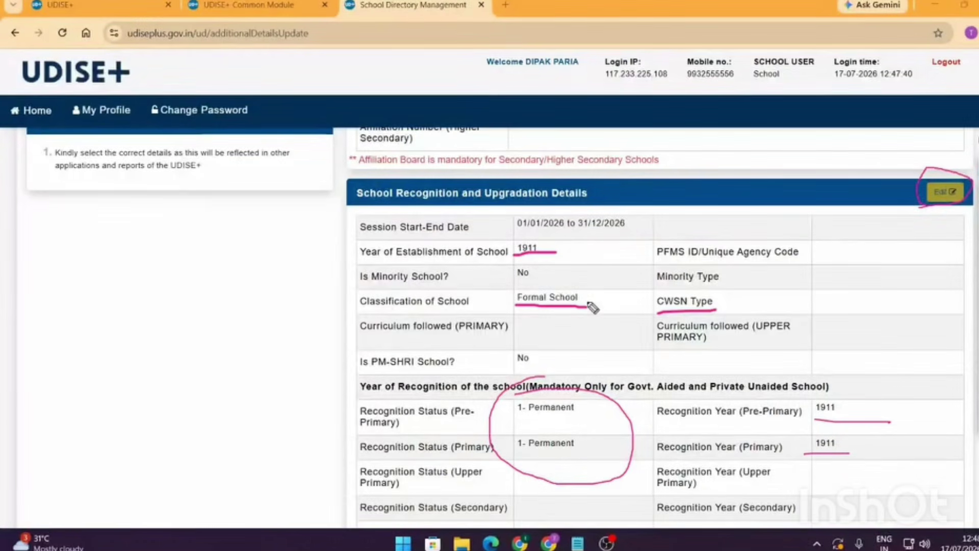
mouse_move(588, 294)
left_mouse_down()
mouse_move(610, 309)
mouse_move(594, 310)
left_mouse_up()
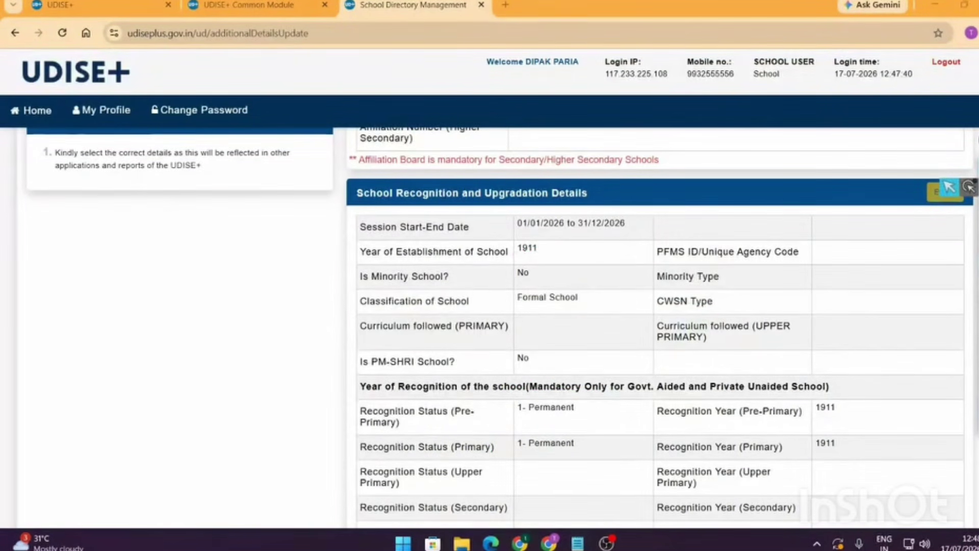
scroll(589, 321, "down", 5)
scroll(597, 341, "up", 9)
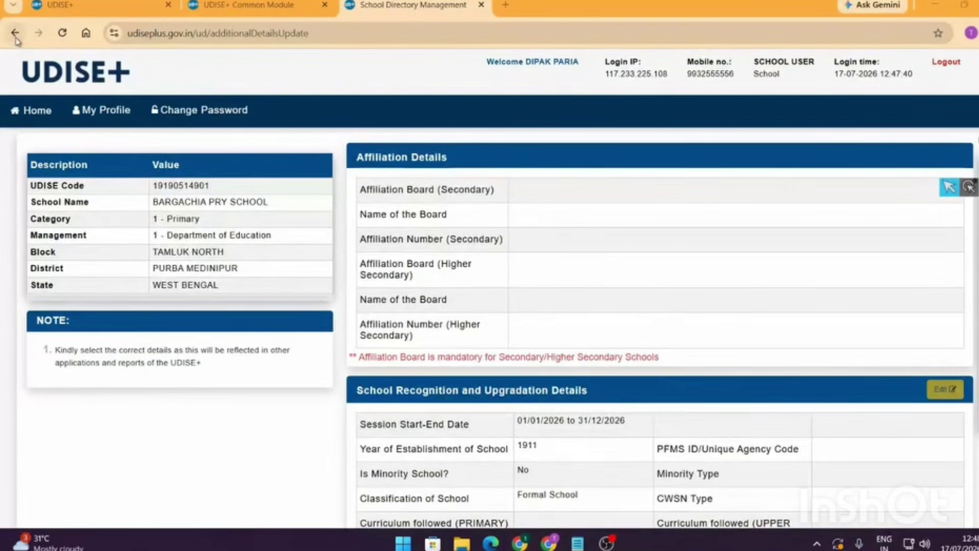
- Return to the school dashboard and open the Languages Taught and Medium of Instruction details
scroll(497, 381, "down", 8)
scroll(557, 385, "up", 8)
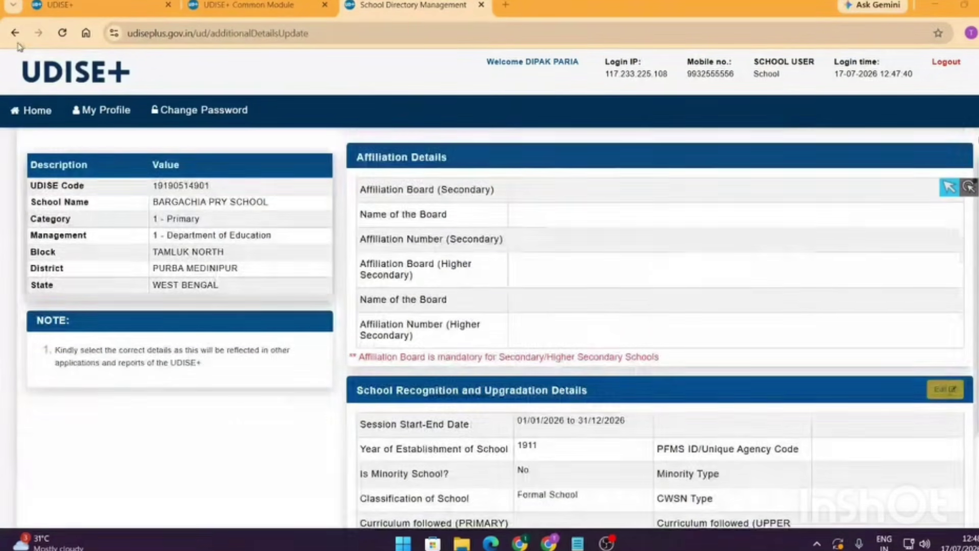
key("alt+Left")
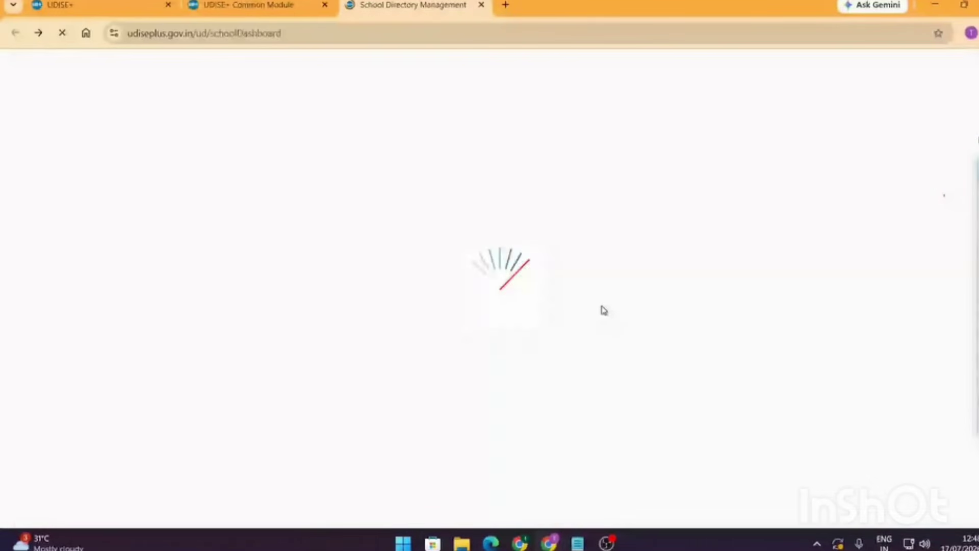
scroll(604, 310, "down", 2)
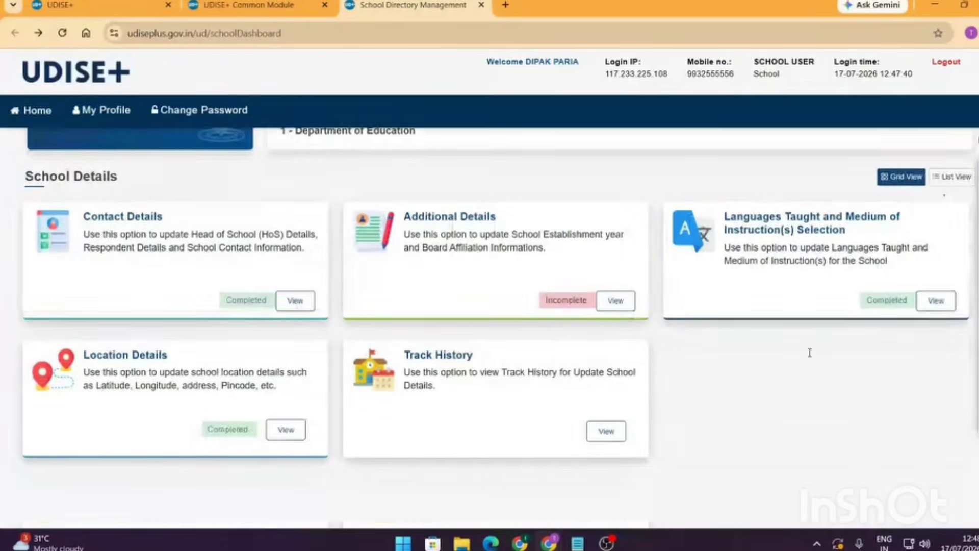
left_click(943, 302)
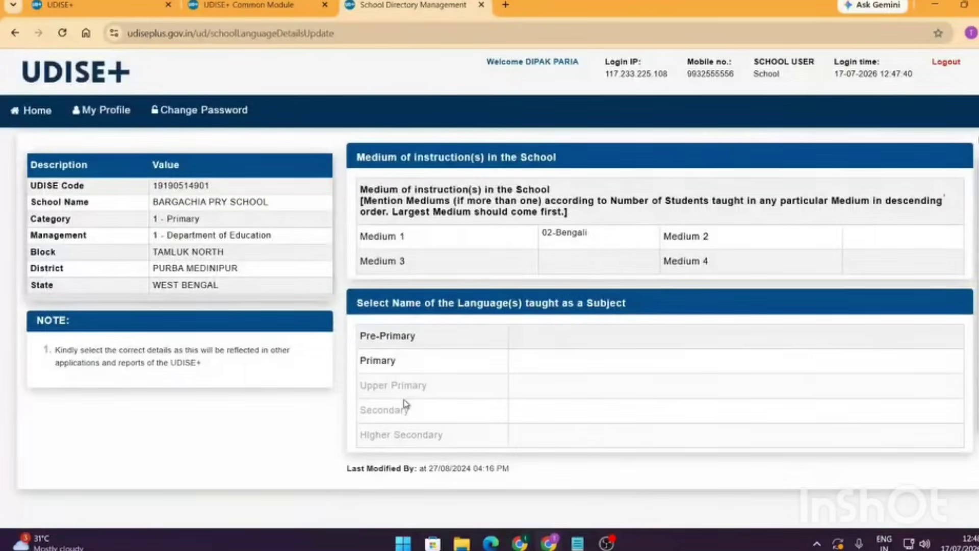
scroll(405, 404, "down", 1)
scroll(551, 449, "up", 1)
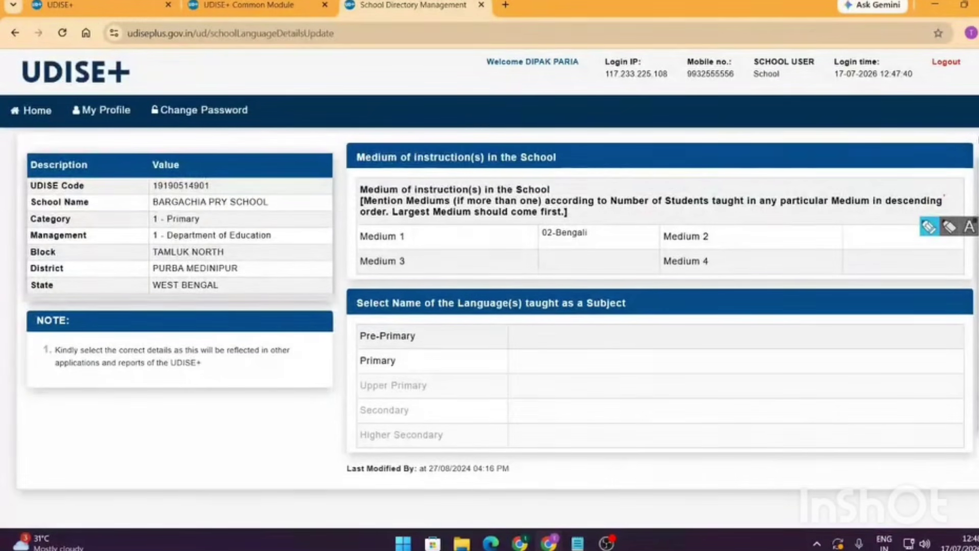
- Underline 02-Bengali as Medium 1, mark the empty Medium 2 cell, then clear the annotations
left_click_drag(540, 244, 595, 242)
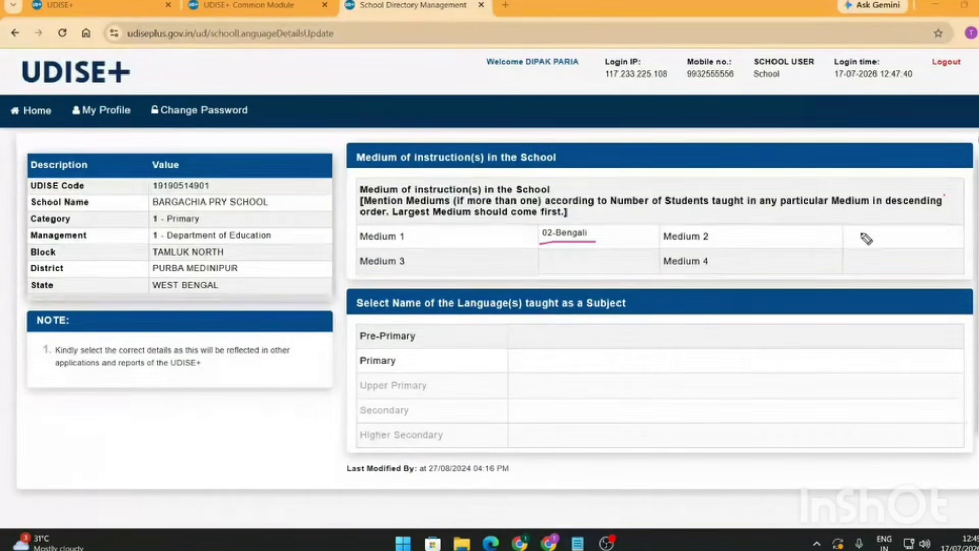
mouse_move(873, 229)
left_mouse_down()
mouse_move(860, 250)
mouse_move(874, 238)
mouse_move(878, 248)
left_mouse_up()
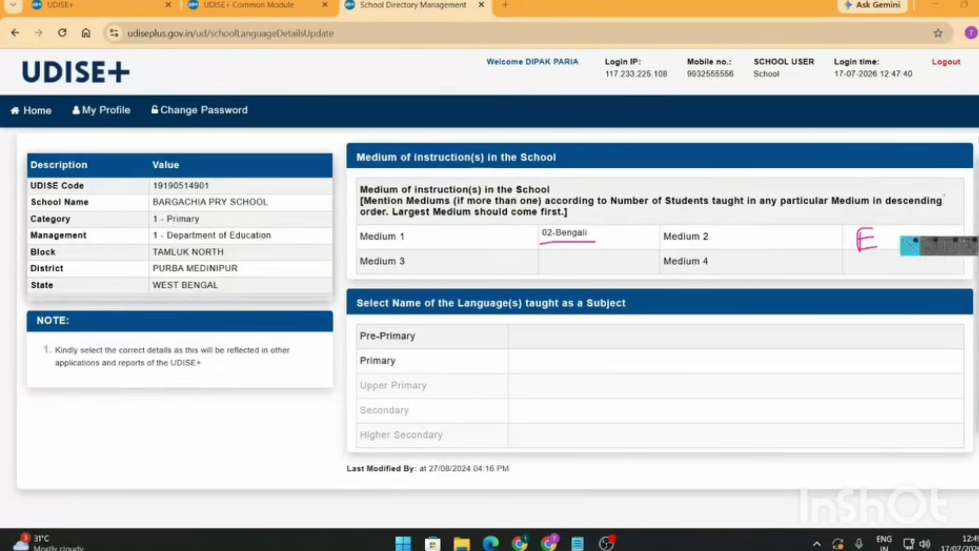
key("ctrl+z")
key("ctrl+z")
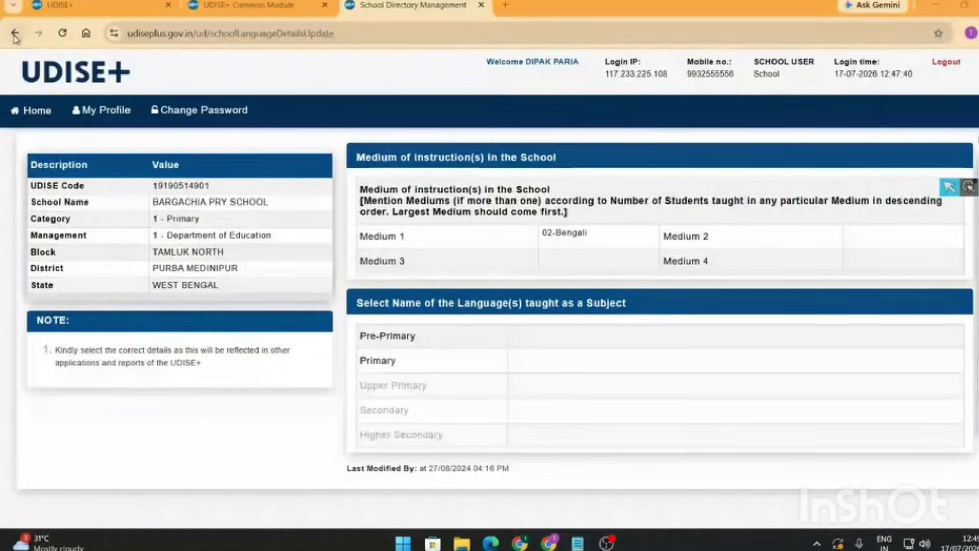
left_click(15, 33)
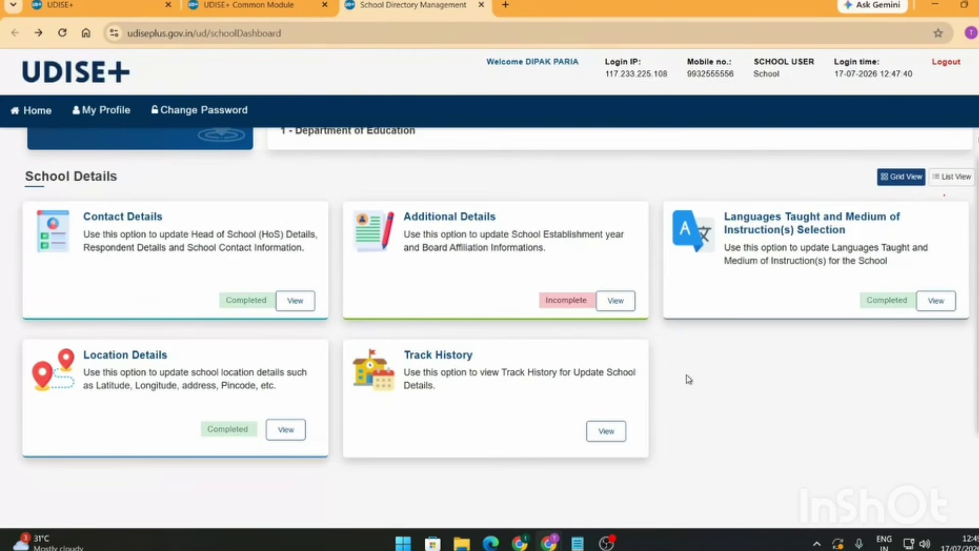
left_click(287, 431)
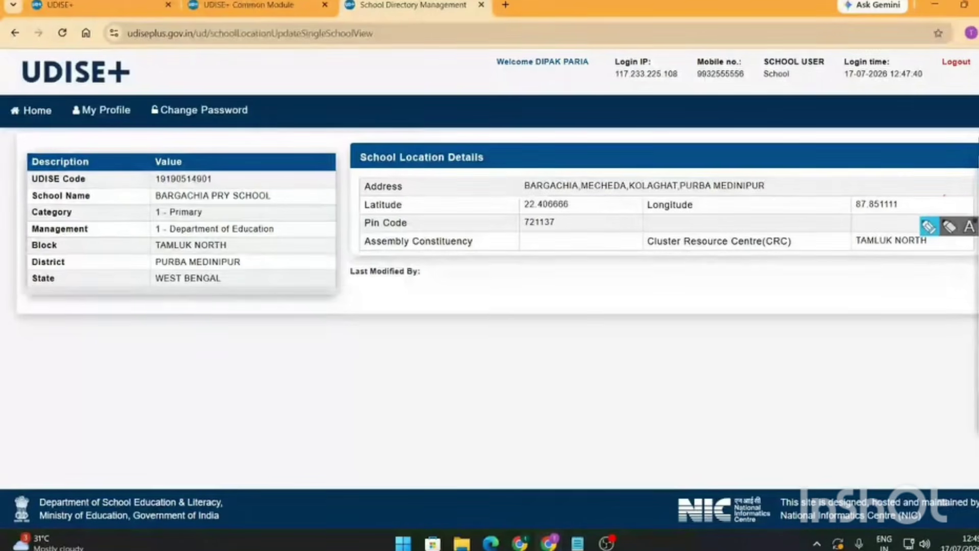
left_click_drag(517, 210, 605, 214)
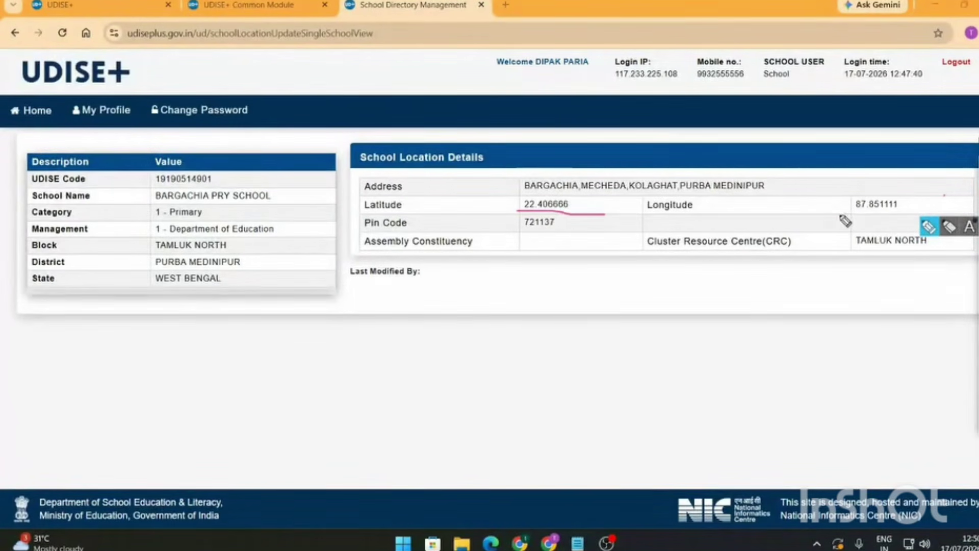
left_click_drag(840, 214, 903, 210)
mouse_move(509, 214)
left_mouse_down()
mouse_move(554, 232)
mouse_move(569, 231)
mouse_move(563, 216)
left_mouse_up()
mouse_move(857, 247)
left_mouse_down()
mouse_move(956, 243)
mouse_move(892, 225)
mouse_move(861, 256)
left_mouse_up()
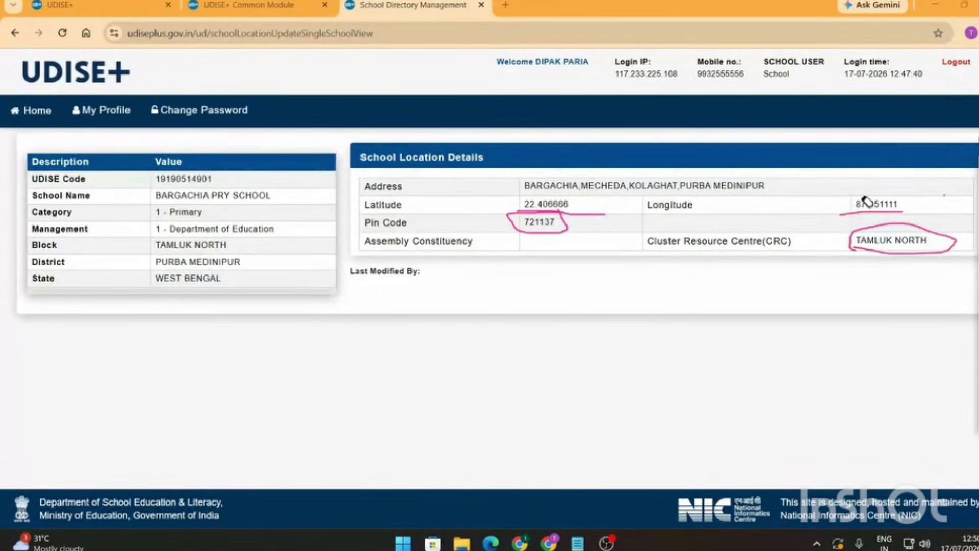
key("Escape")
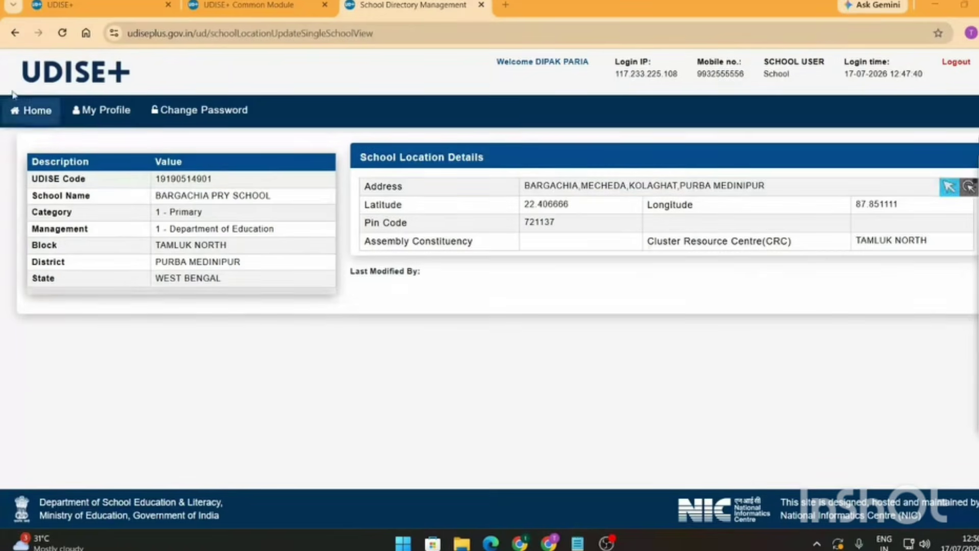
- Return to BARGACHIA PRY SCHOOL's dashboard and briefly circle the Home/My Profile/Change Password bar
left_click(16, 34)
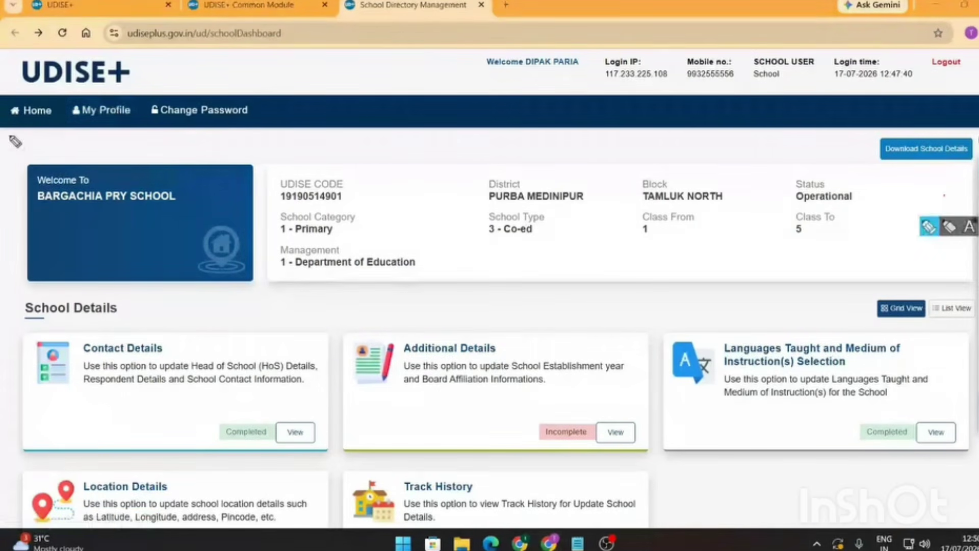
left_click_drag(15, 136, 11, 131)
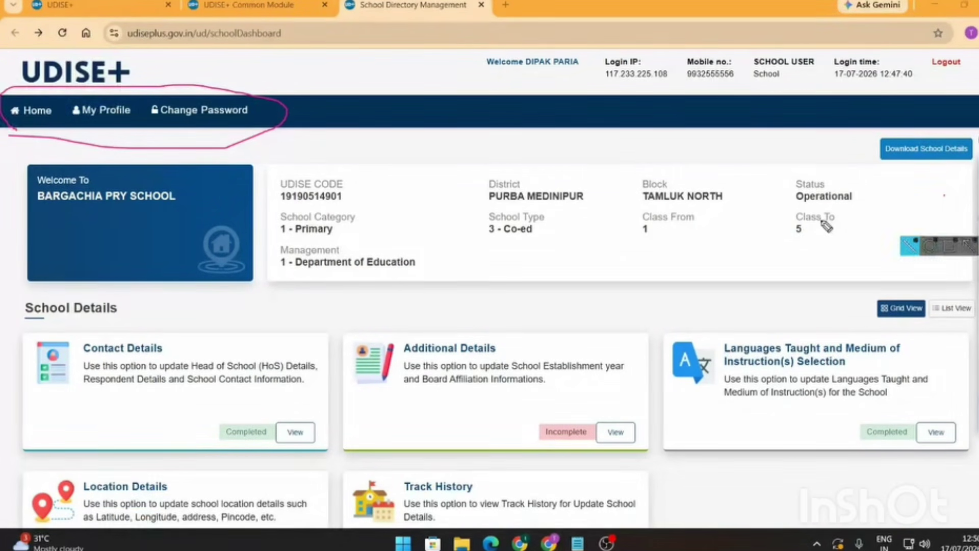
left_click(968, 246)
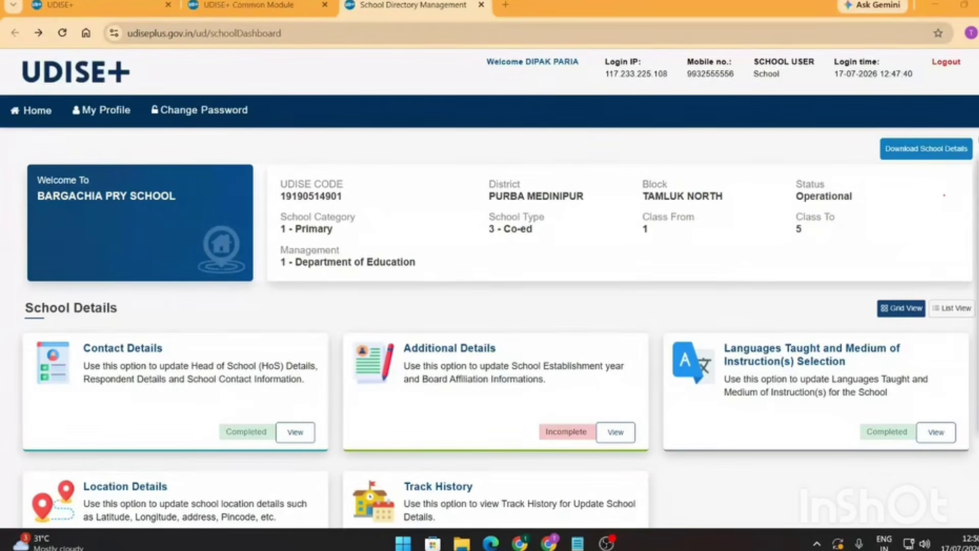
- Open My Profile and click into the New Email ID field, dismissing autofill suggestions
left_click(90, 118)
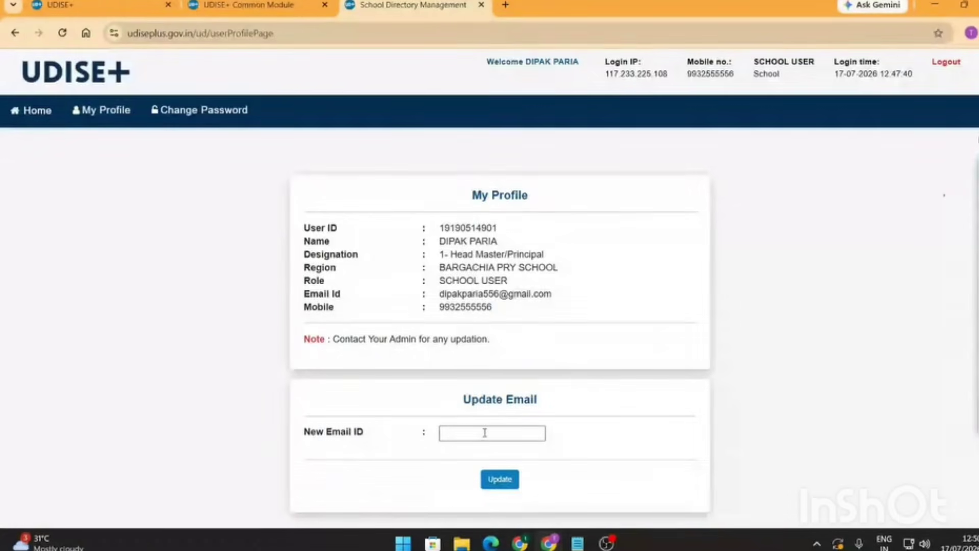
left_click(486, 432)
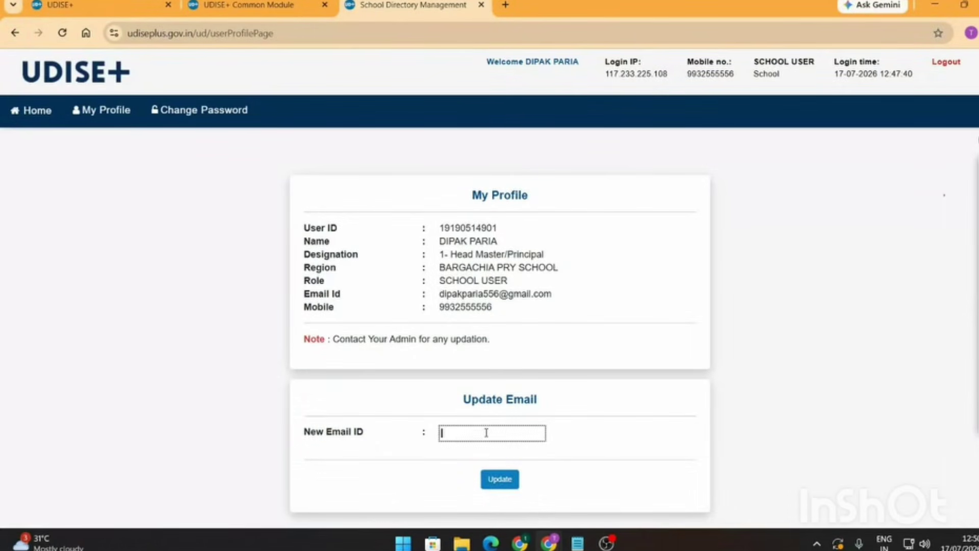
left_click(643, 437)
left_click(462, 433)
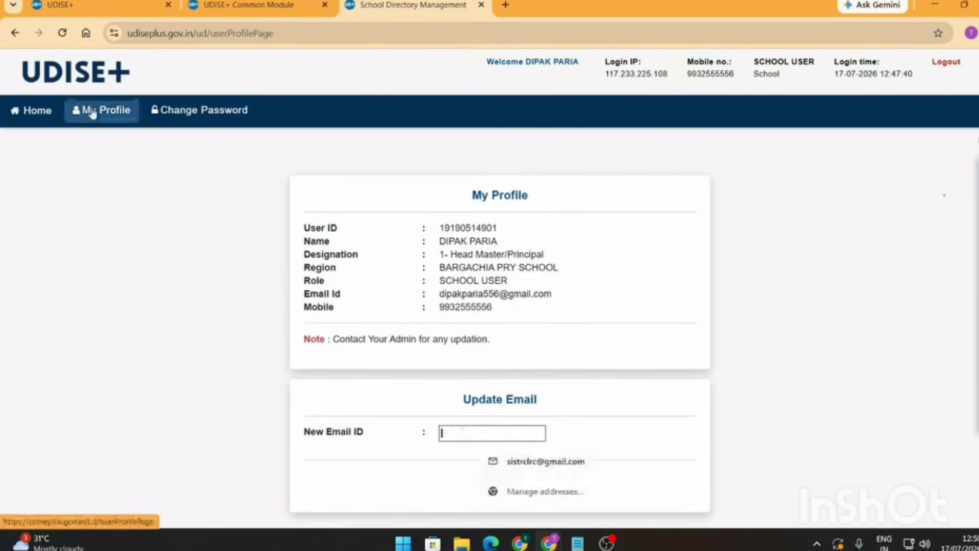
left_click(645, 435)
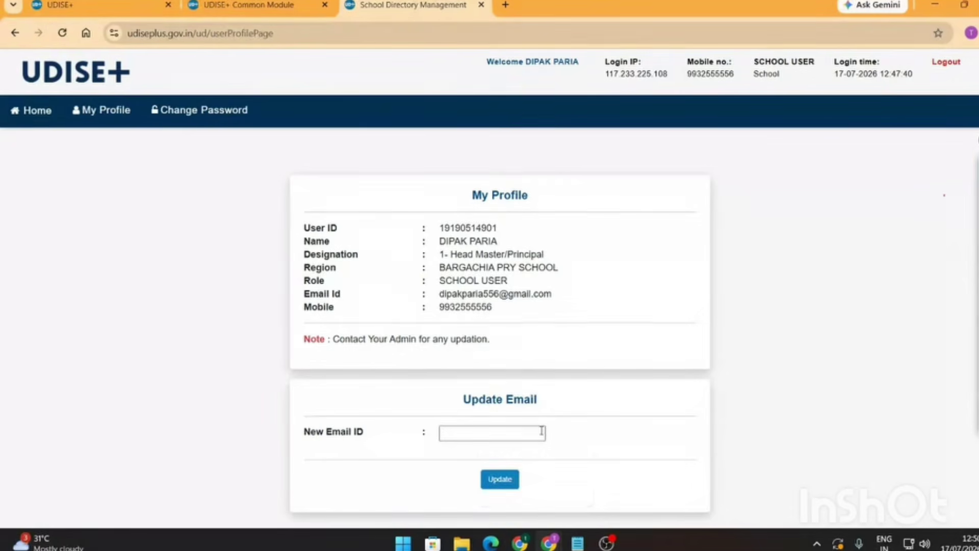
- Walk through the Change Password form's Old, New and Confirm password fields, then return Home
left_click(213, 113)
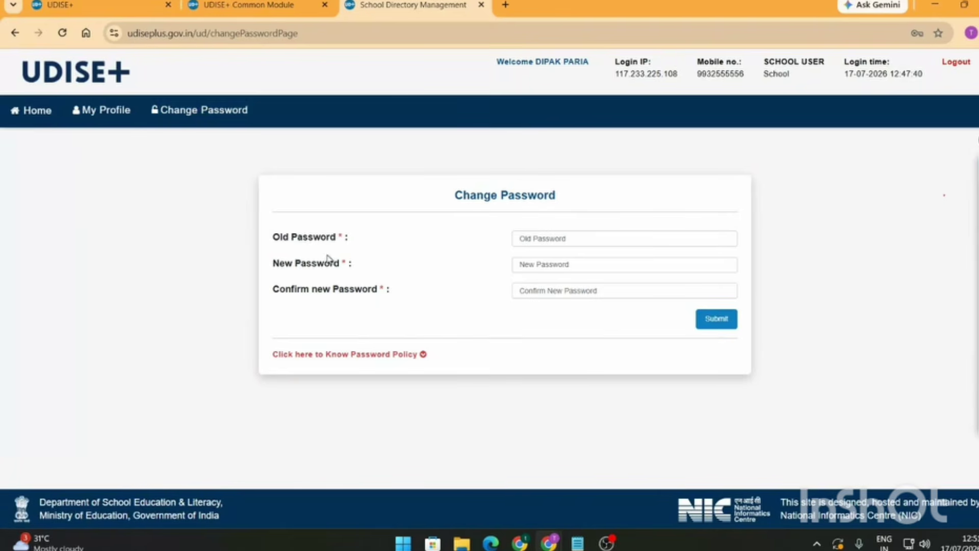
left_click(592, 237)
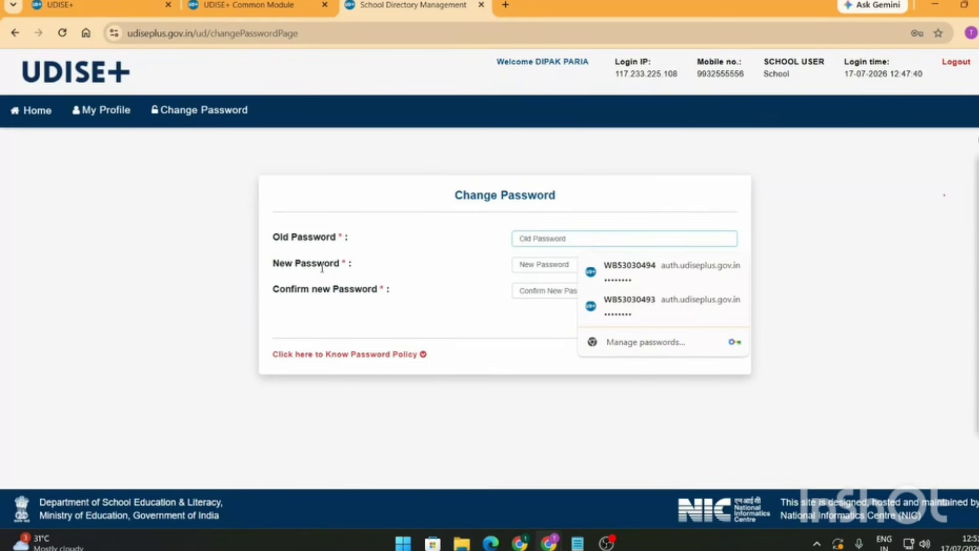
left_click(568, 264)
key("Tab")
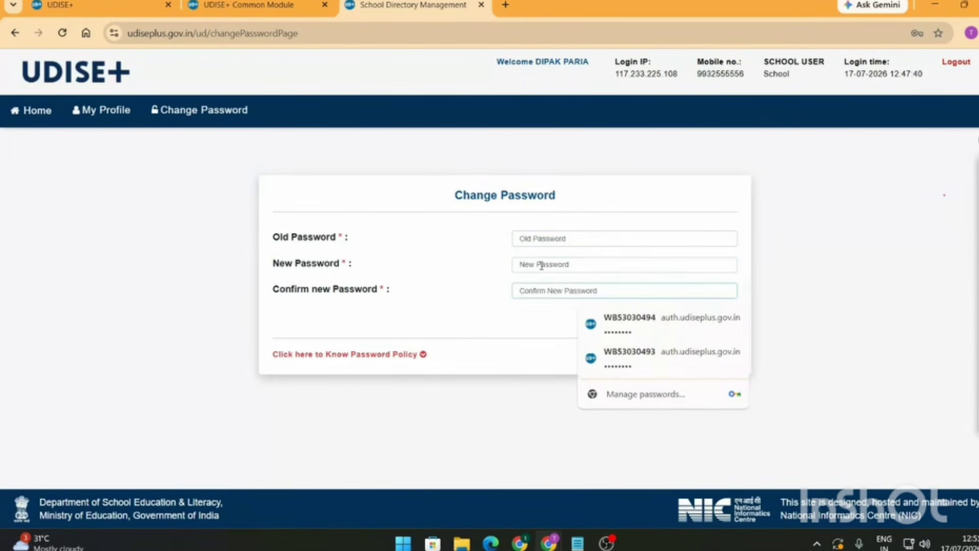
left_click(540, 270)
key("Tab")
left_click(533, 263)
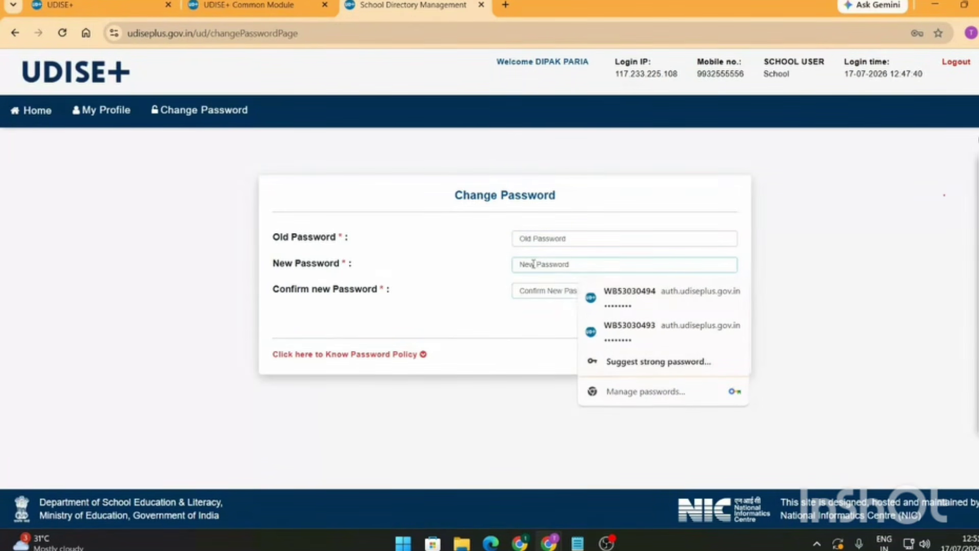
left_click(539, 289)
left_click(539, 265)
left_click(502, 353)
left_click(712, 319)
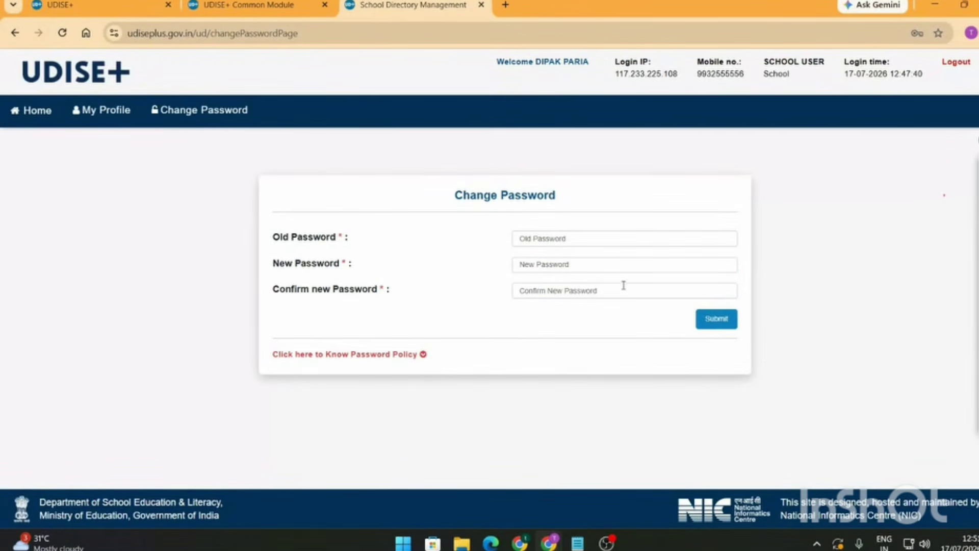
left_click(31, 110)
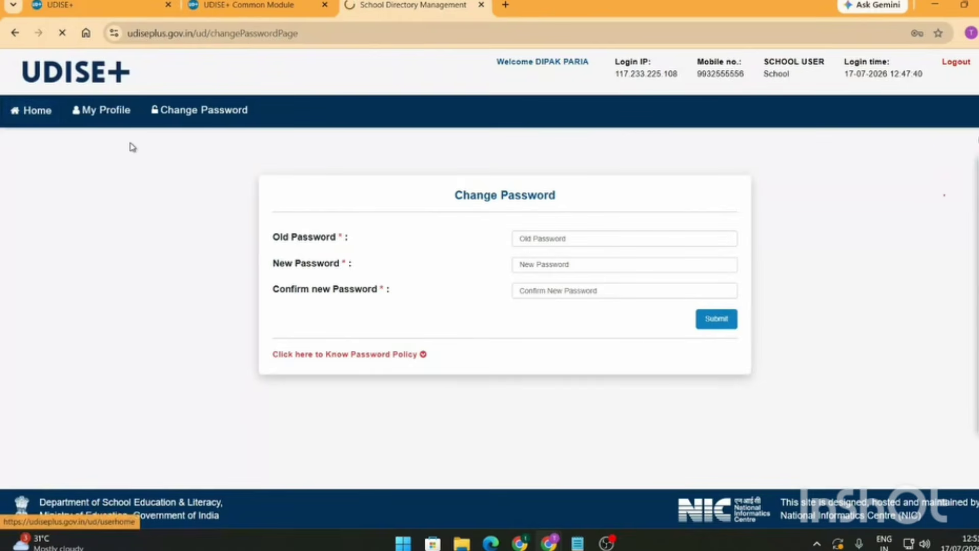
- On the Common Module dashboard, highlight School Profile & Facilities and open that module
left_click(308, 6)
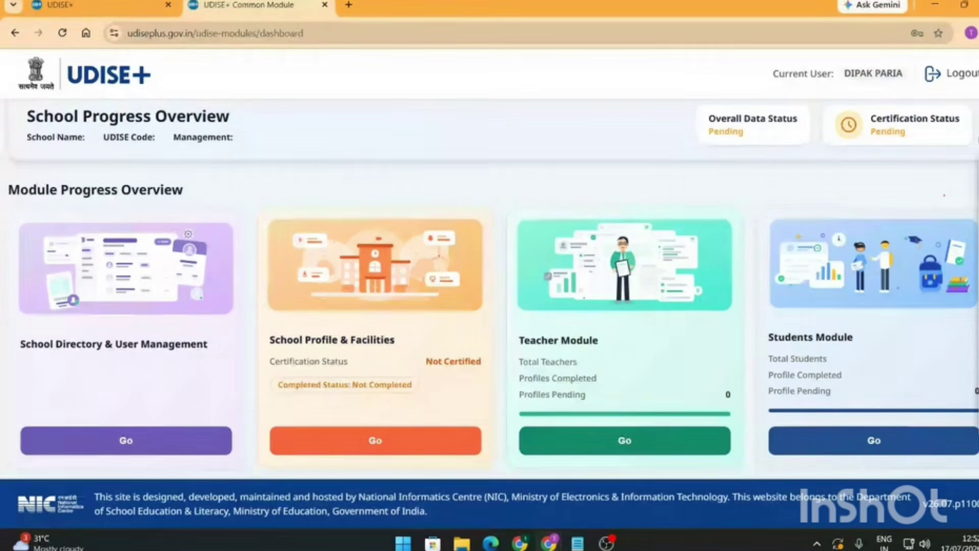
left_click(978, 226)
mouse_move(382, 163)
left_mouse_down()
mouse_move(386, 199)
mouse_move(394, 196)
left_mouse_up()
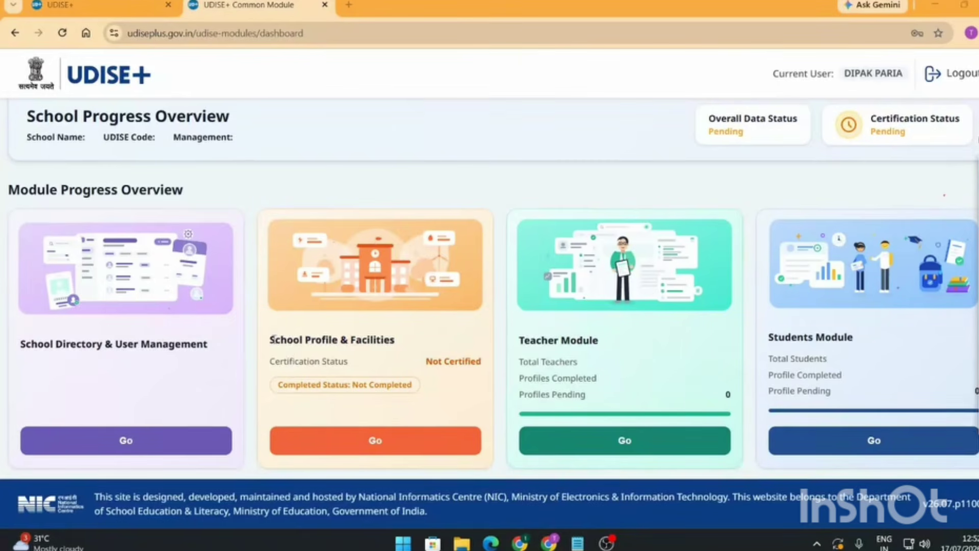
left_click_drag(272, 338, 400, 342)
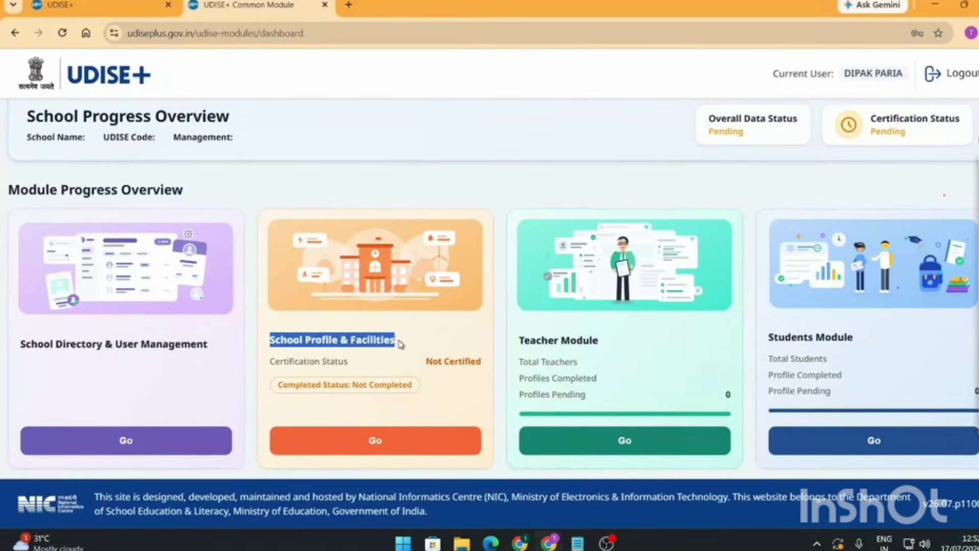
left_click(390, 442)
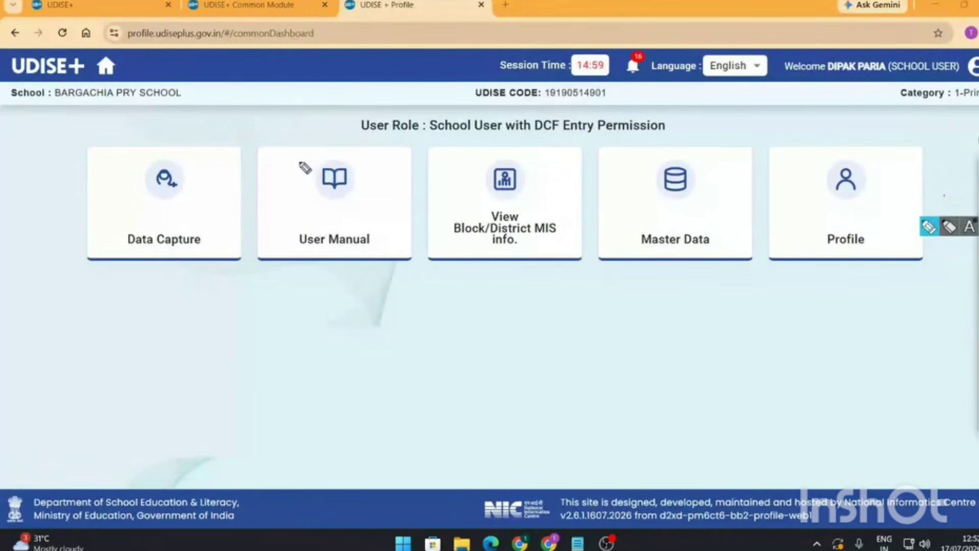
left_click_drag(299, 164, 353, 142)
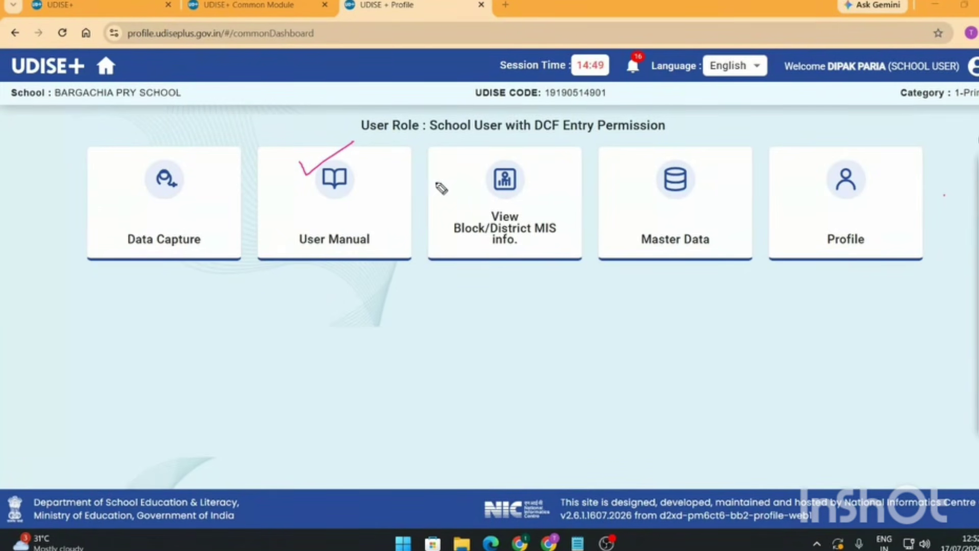
left_click(969, 187)
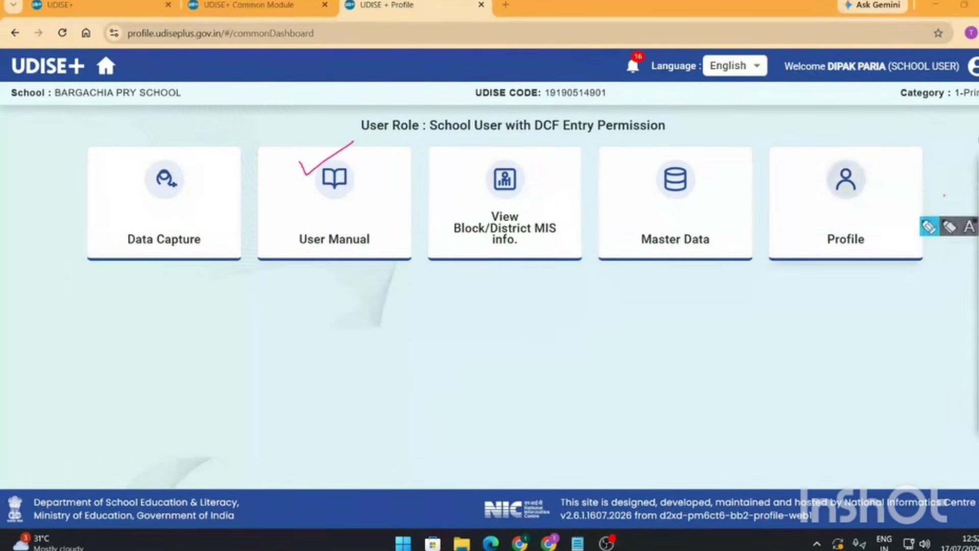
left_click_drag(473, 159, 562, 124)
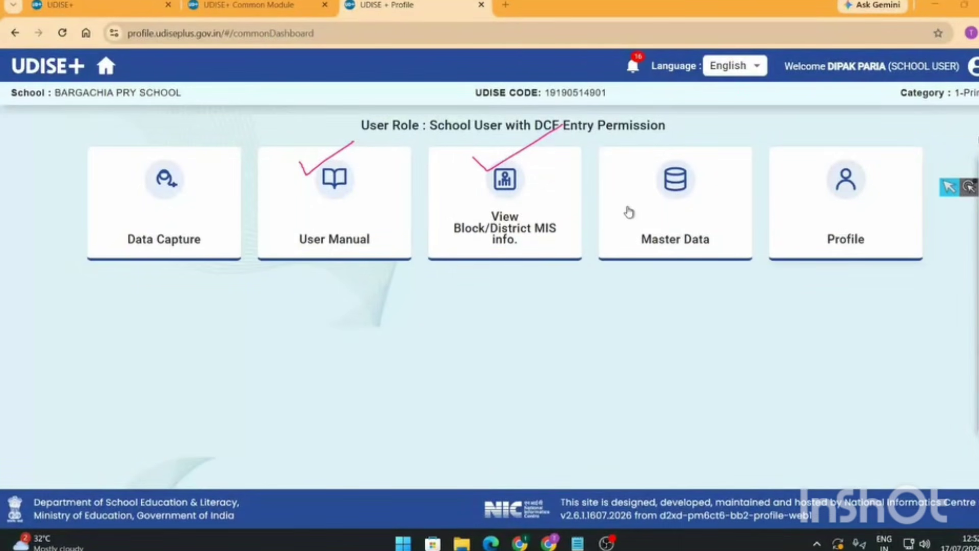
left_click(496, 236)
left_click_drag(386, 260, 554, 289)
left_click_drag(386, 298, 538, 323)
left_click(538, 323)
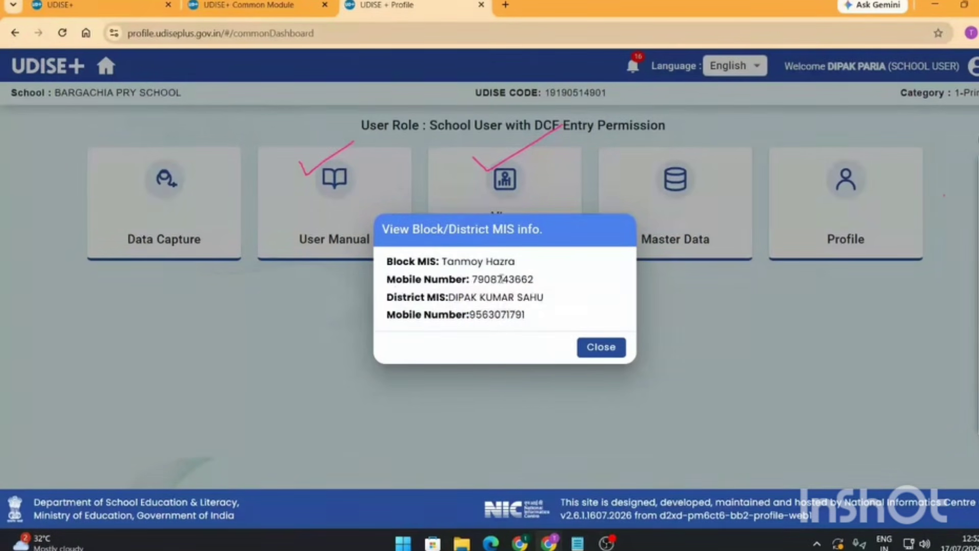
left_click(608, 351)
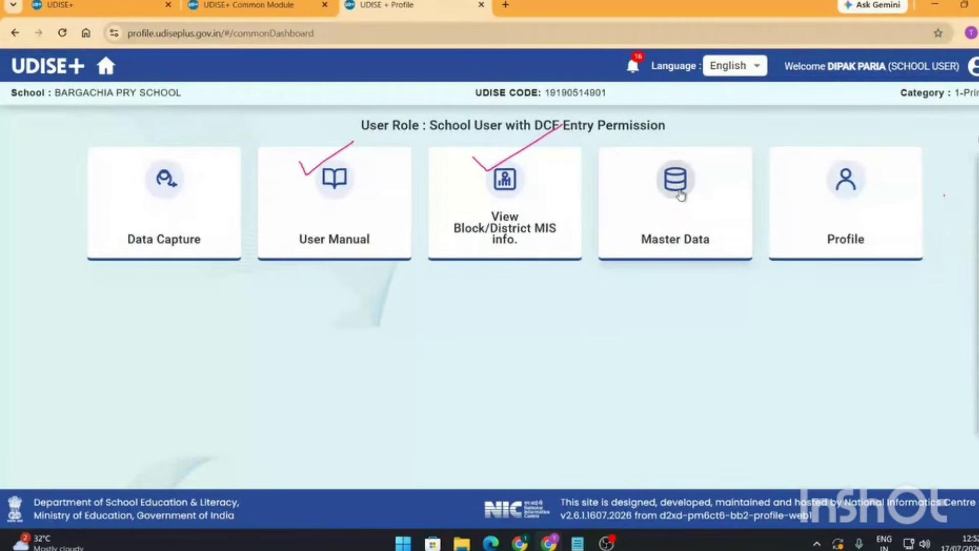
- Open Master Data and browse the Management Code, Streams and Affiliation Board tables, selecting State Board
left_click(680, 196)
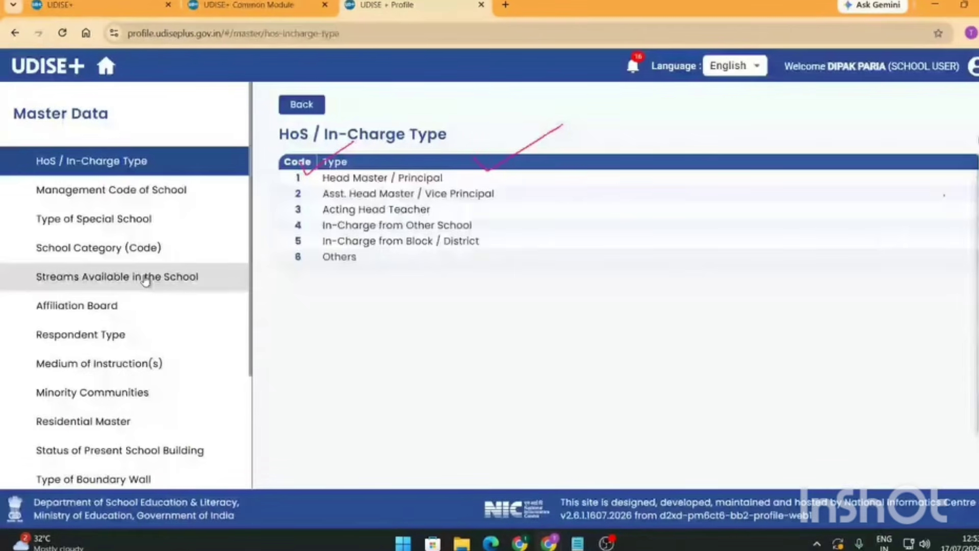
left_click(148, 190)
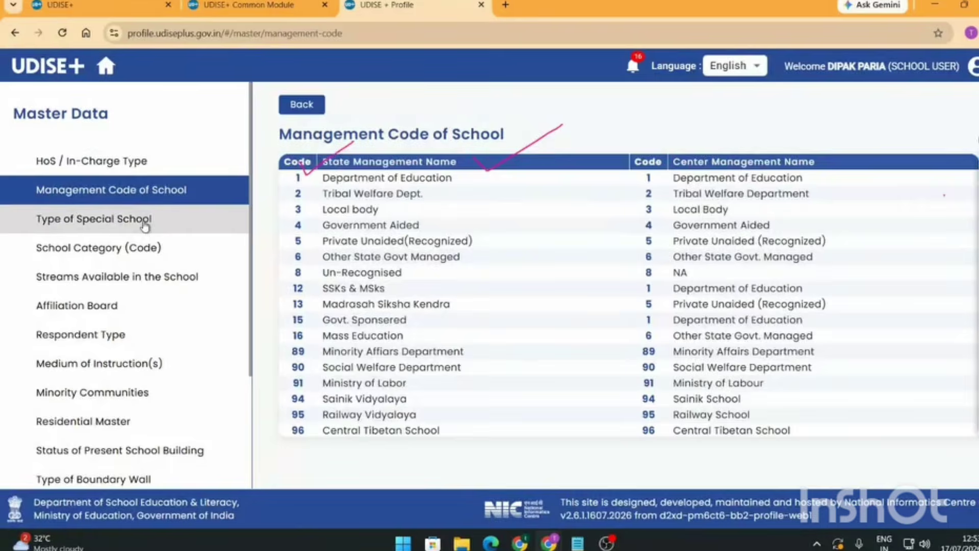
left_click(122, 277)
left_click(125, 305)
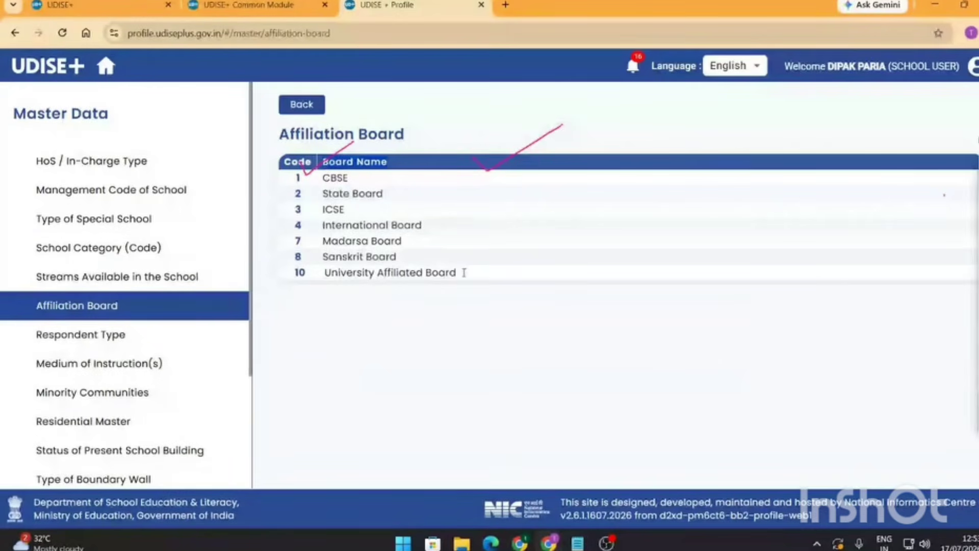
left_click_drag(465, 272, 321, 176)
left_click(332, 209)
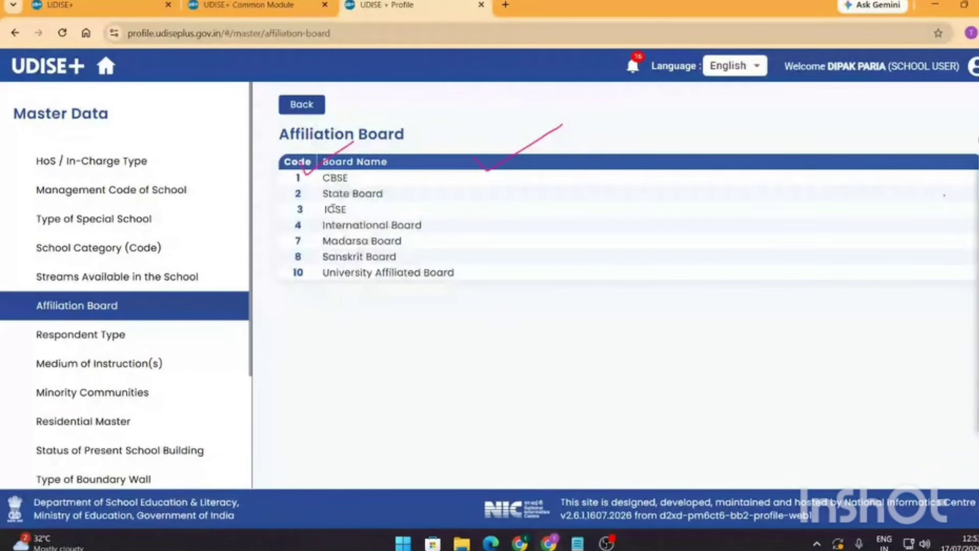
triple_click(331, 192)
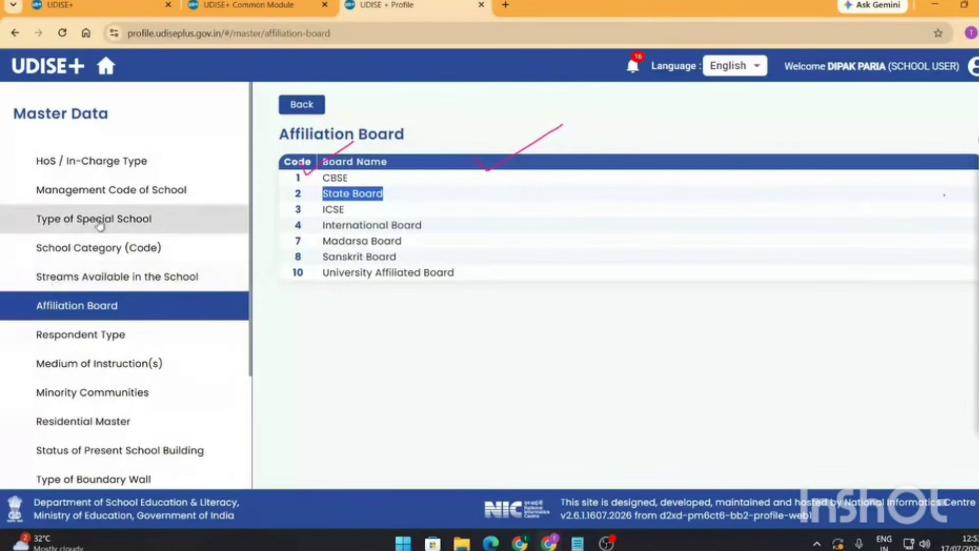
- View the Type of Special School table, then the Medium of Instruction(s) language code list
left_click(99, 223)
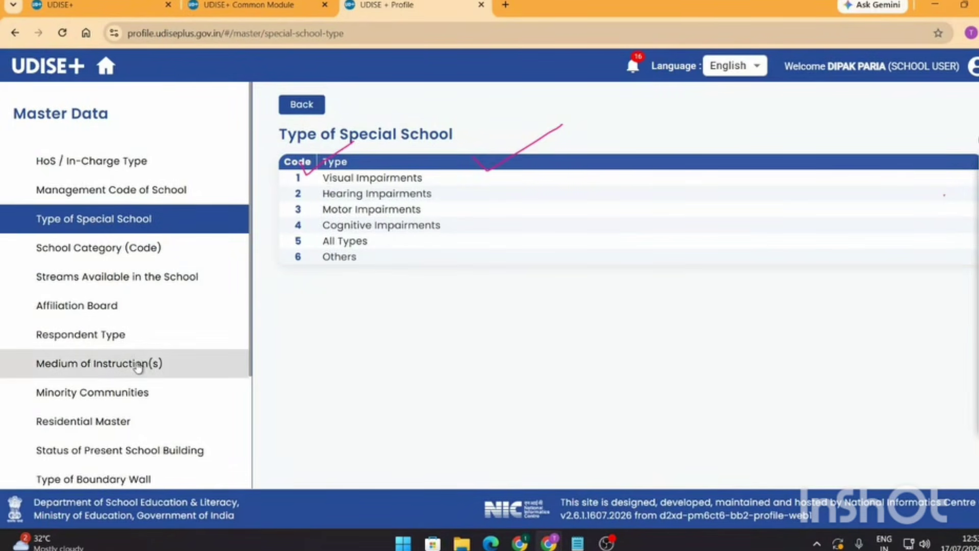
left_click(138, 367)
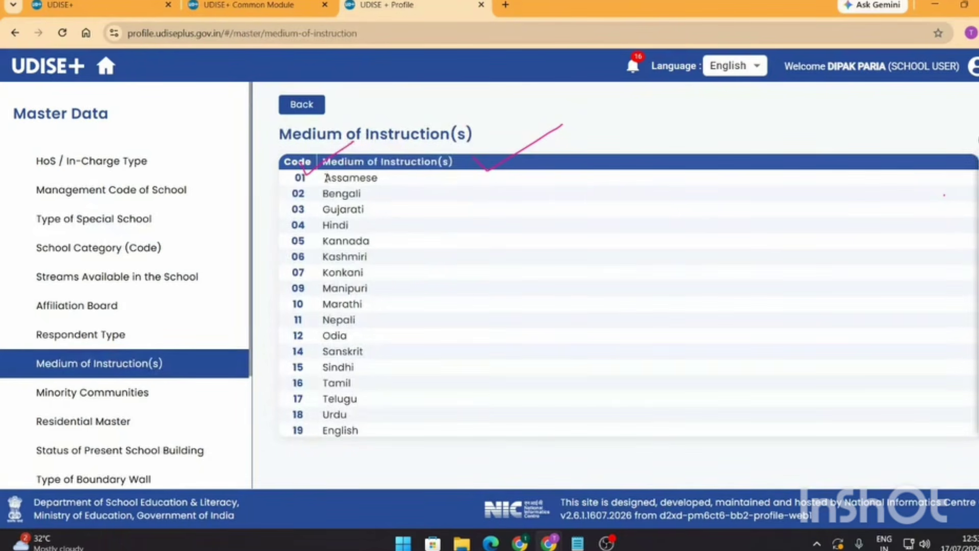
left_click_drag(325, 178, 370, 431)
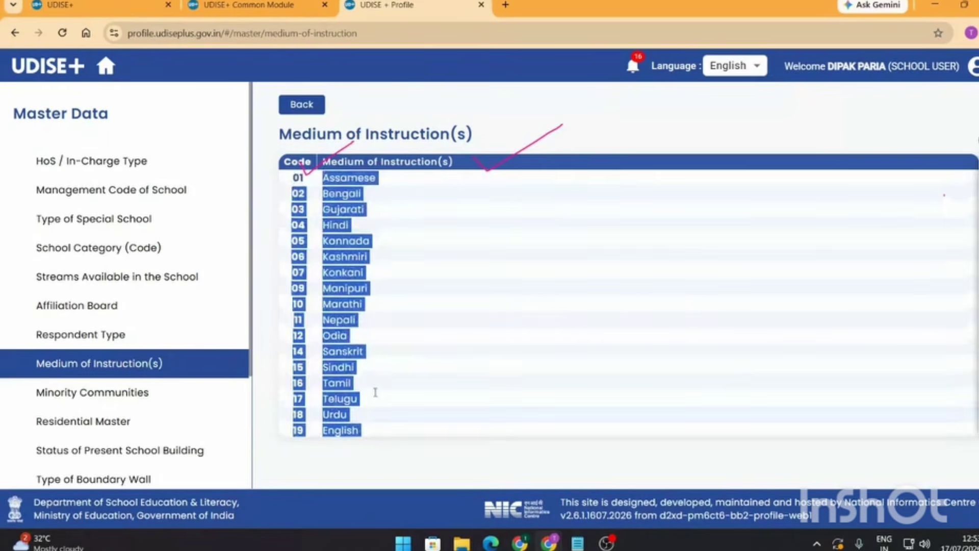
left_click(365, 199)
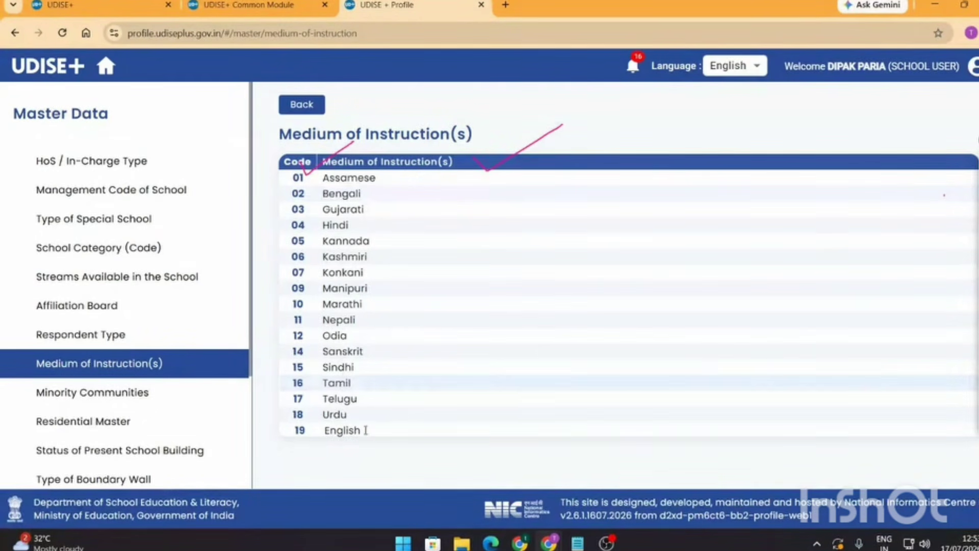
left_click_drag(365, 430, 300, 438)
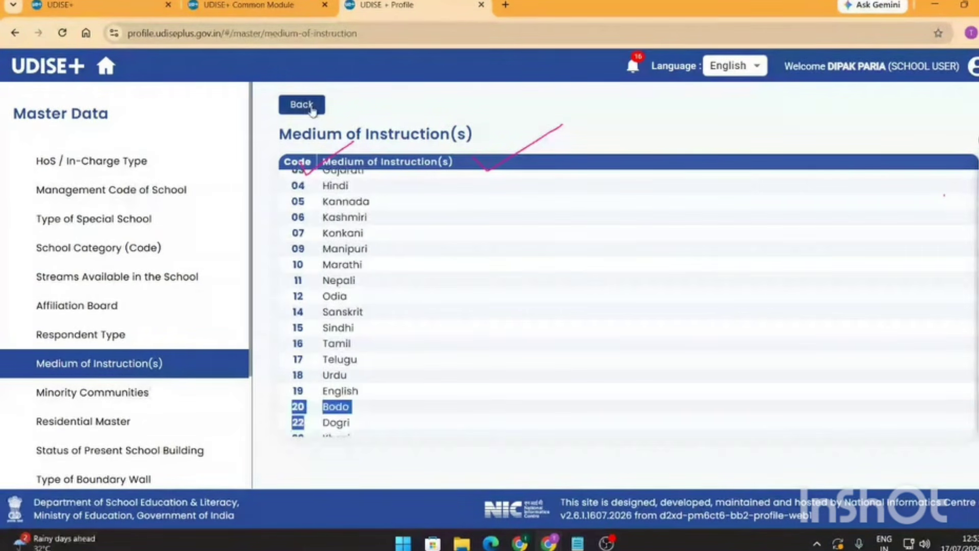
- Go back to the dashboard, view the school Profile page (session 01/01/2026–31/12/2026), and return
left_click(303, 105)
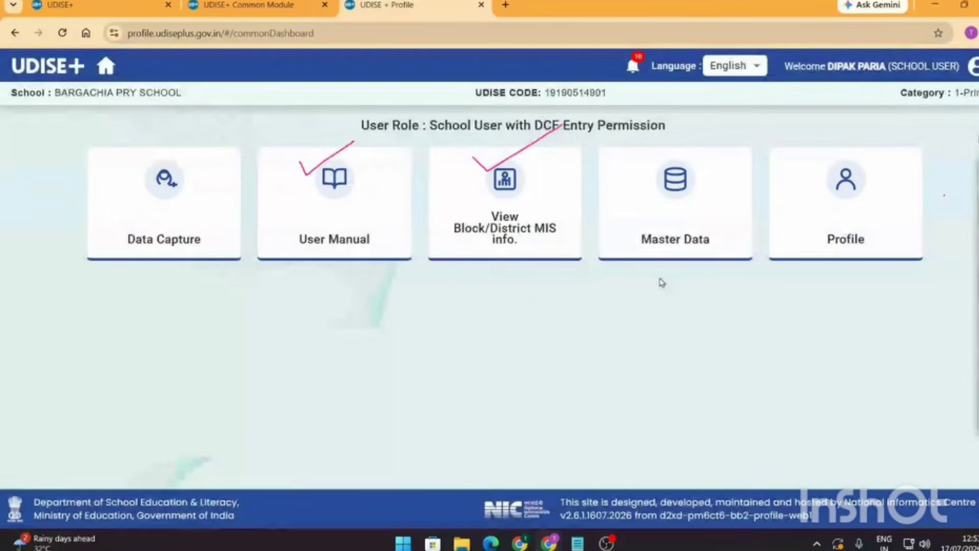
left_click(844, 196)
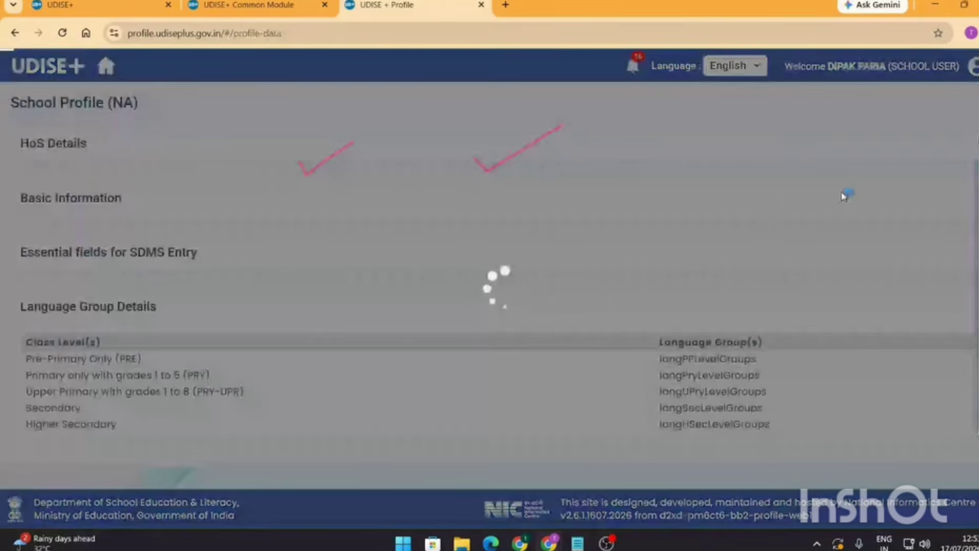
scroll(371, 299, "down", 5)
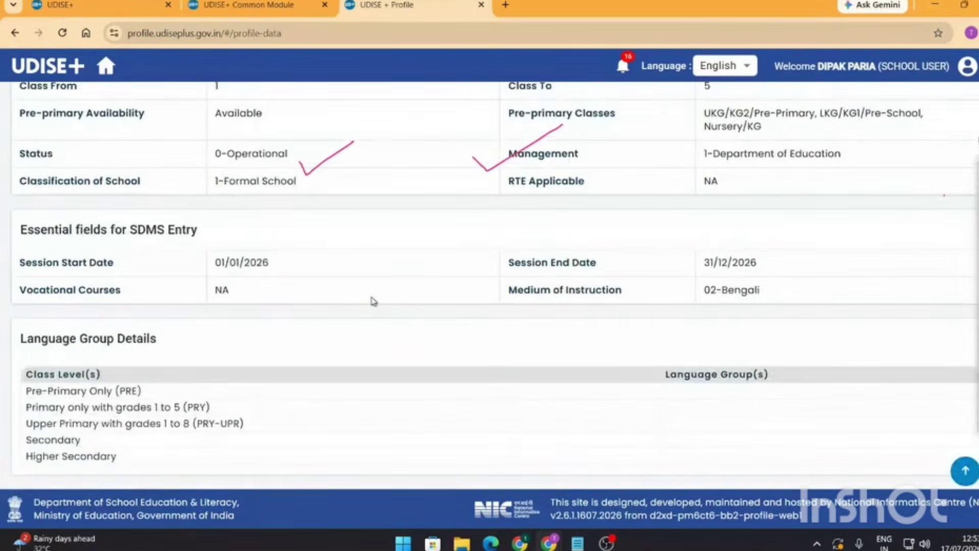
scroll(372, 302, "up", 5)
key("alt+Left")
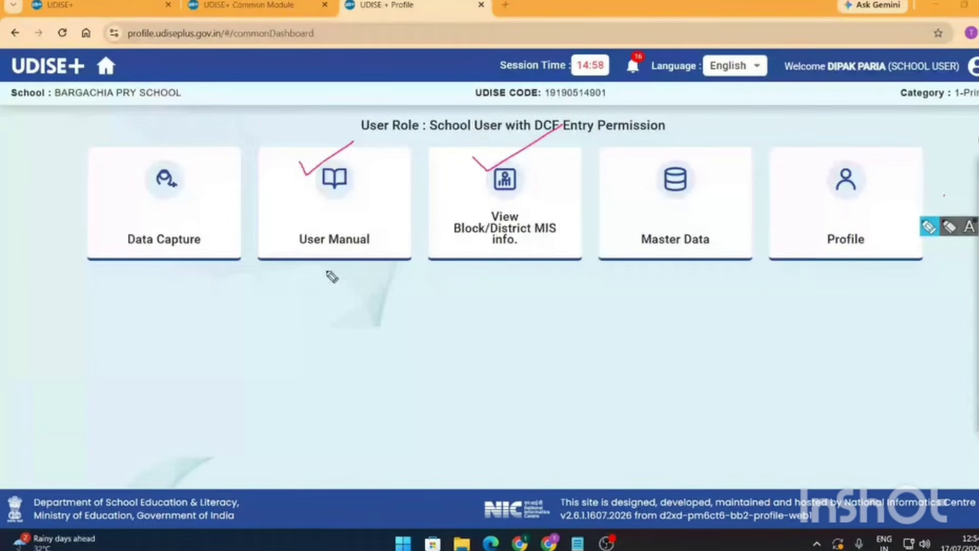
- Annotate the dashboard, ticking off Master Data and Profile and circling Data Capture
left_click_drag(643, 181, 708, 148)
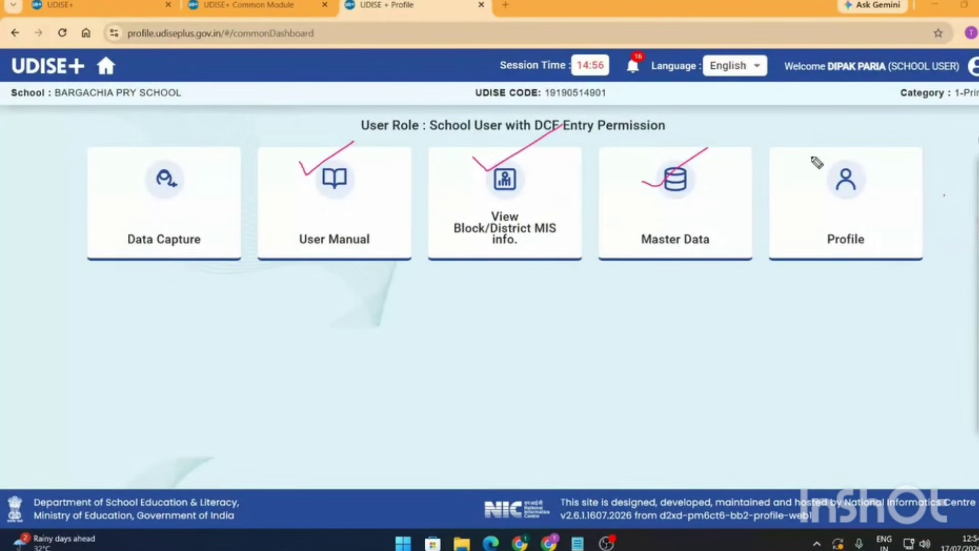
left_click_drag(813, 158, 884, 135)
mouse_move(196, 165)
left_mouse_down()
mouse_move(176, 155)
mouse_move(165, 284)
mouse_move(229, 176)
mouse_move(186, 159)
left_mouse_up()
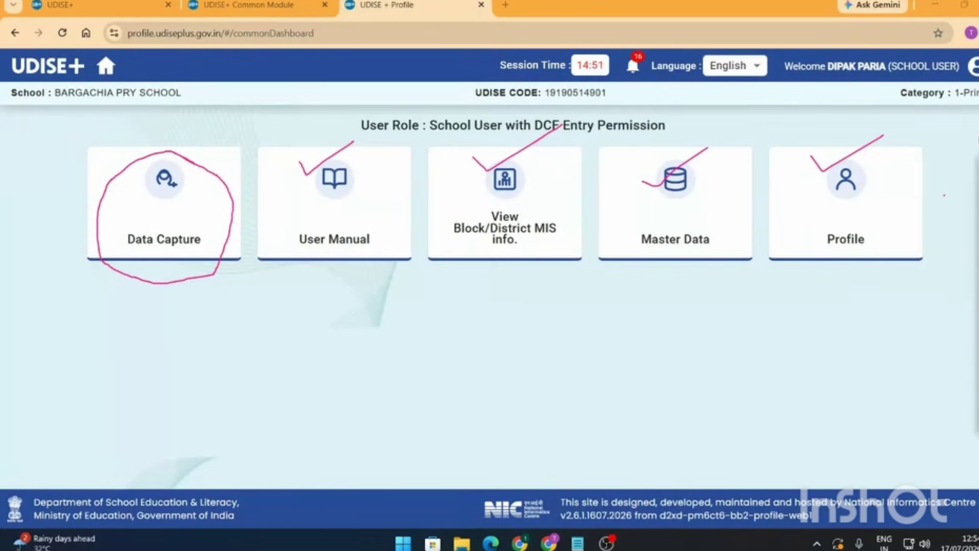
mouse_move(944, 196)
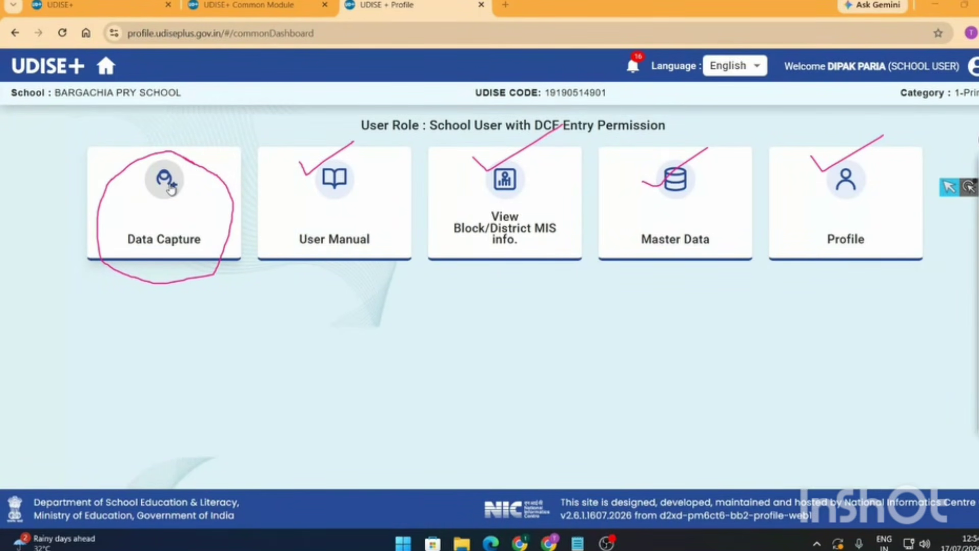
- Open the data capture dashboard and annotate the forms' Status column and form names
left_click(172, 189)
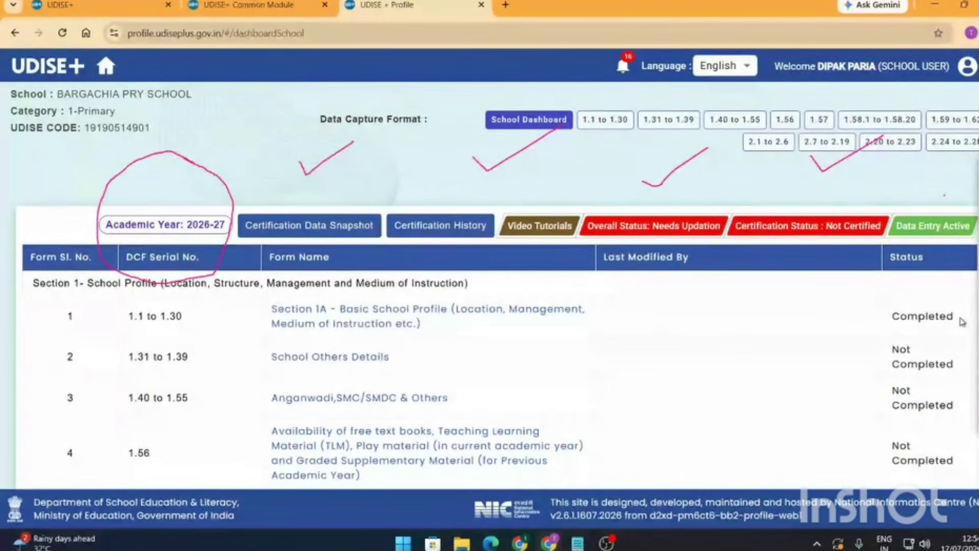
left_click_drag(959, 317, 891, 316)
left_click(912, 338)
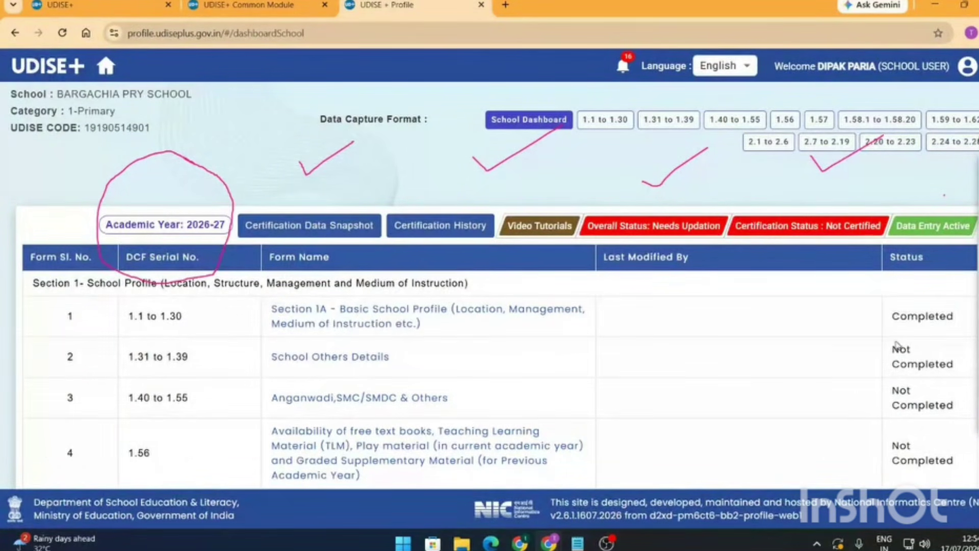
scroll(899, 345, "down", 7)
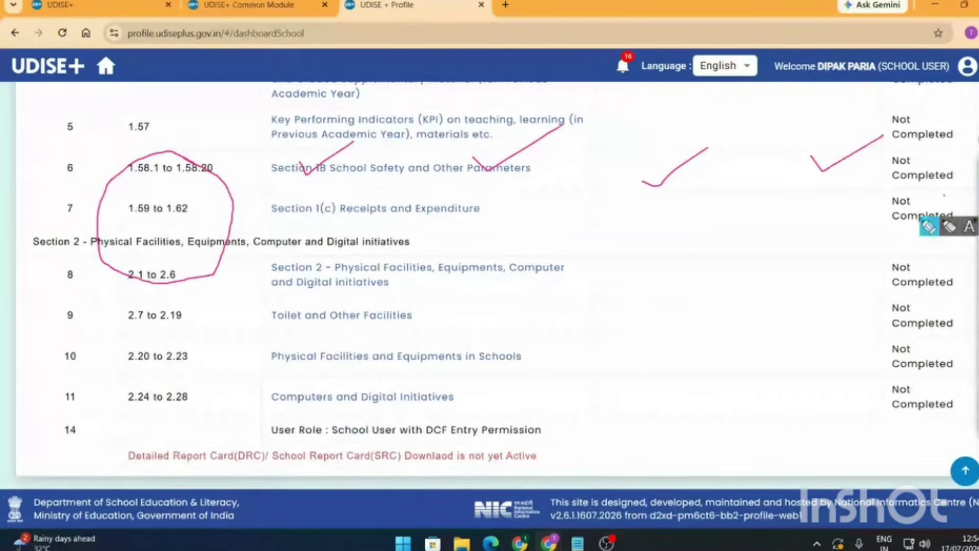
mouse_move(941, 146)
left_mouse_down()
mouse_move(976, 392)
mouse_move(964, 149)
mouse_move(933, 147)
left_mouse_up()
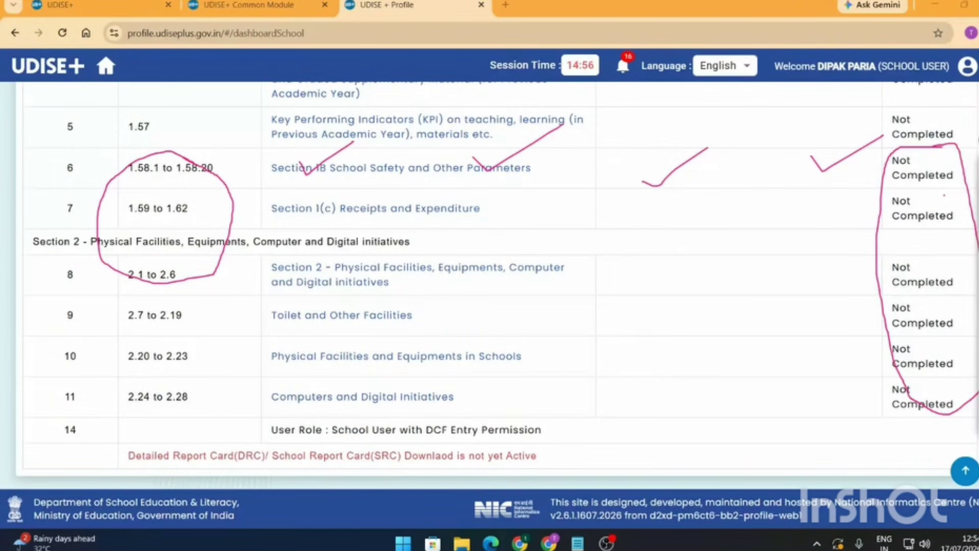
mouse_move(913, 245)
left_mouse_down()
mouse_move(689, 175)
mouse_move(317, 151)
mouse_move(190, 231)
left_mouse_up()
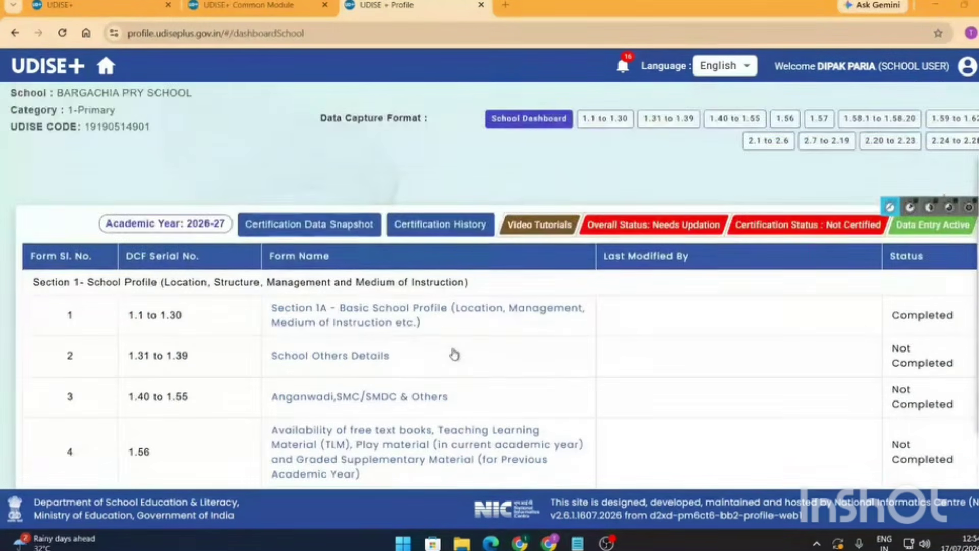
scroll(459, 357, "down", 1)
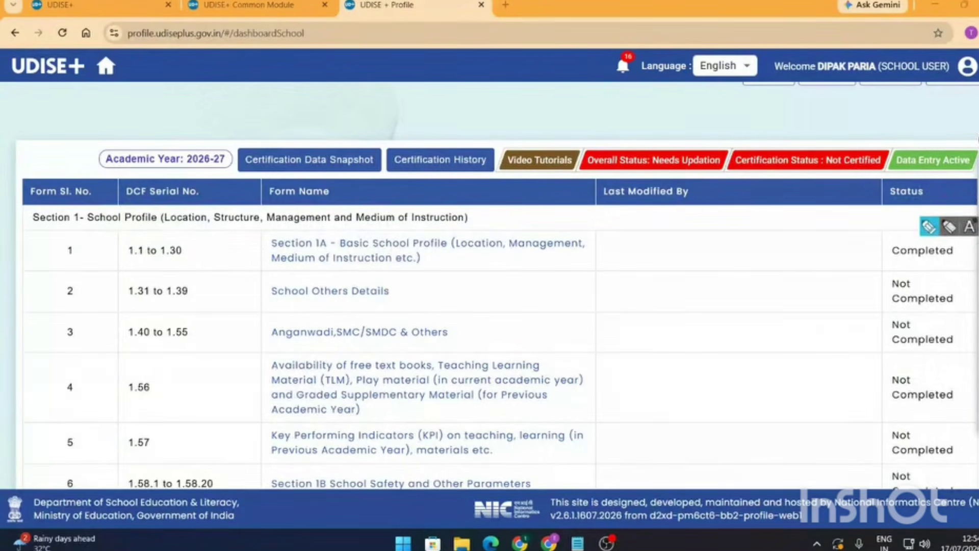
mouse_move(586, 203)
left_mouse_down()
mouse_move(283, 426)
mouse_move(526, 452)
mouse_move(581, 322)
mouse_move(319, 307)
left_mouse_up()
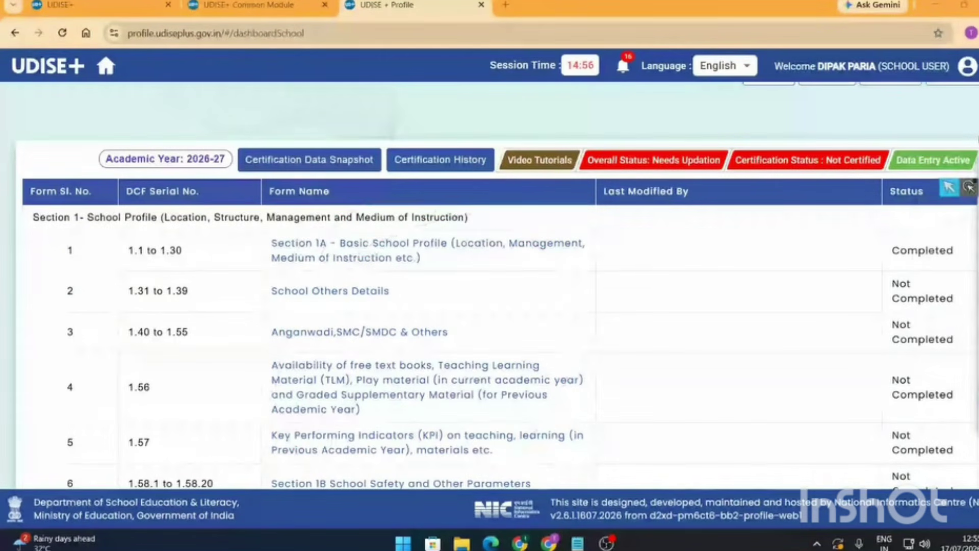
- Open the 1.31 to 1.39 School Others Details form and scroll through it
left_click(320, 294)
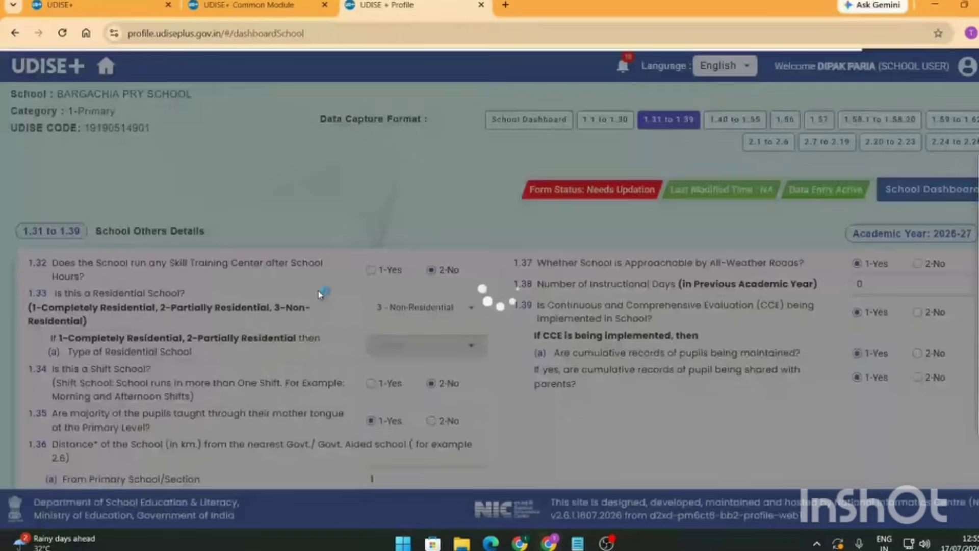
scroll(299, 299, "down", 3)
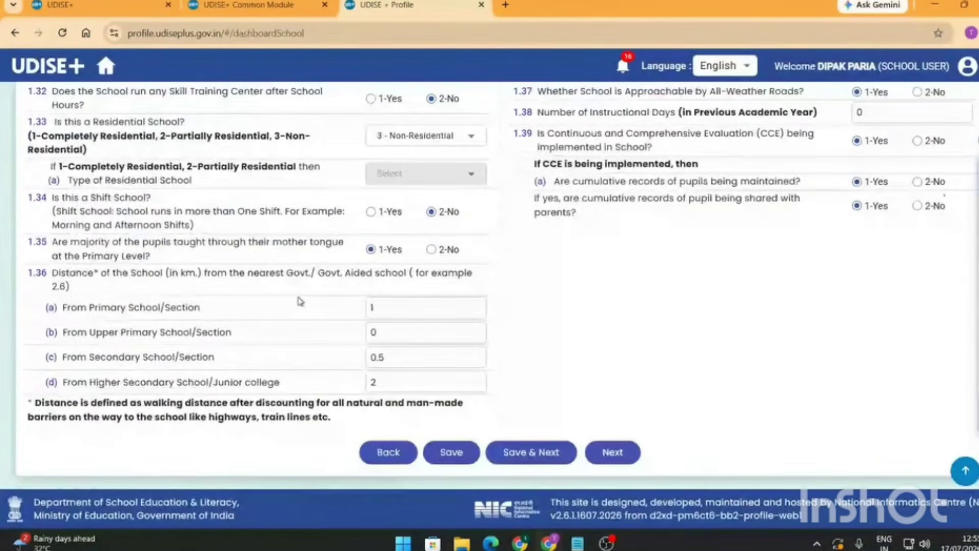
scroll(356, 360, "up", 3)
scroll(356, 360, "down", 3)
scroll(608, 291, "up", 3)
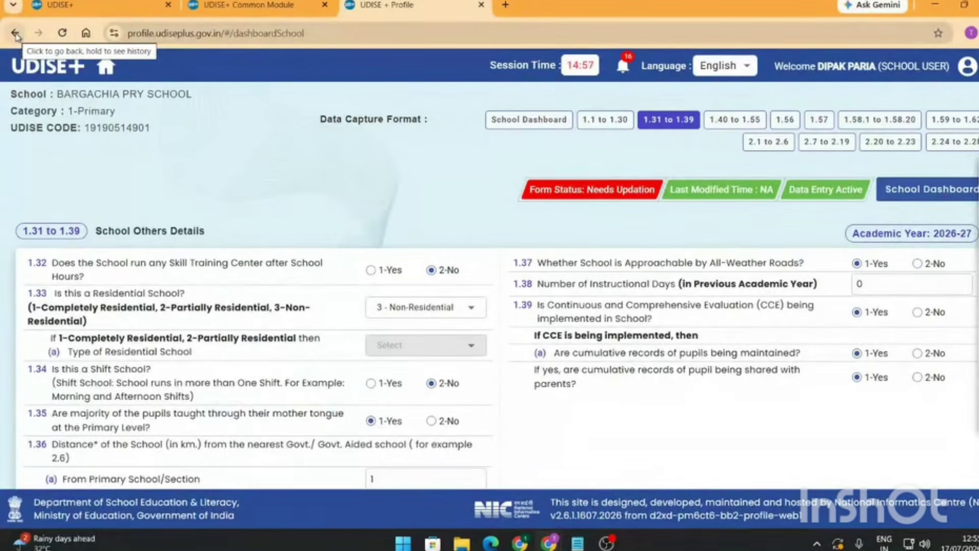
- Close the school profile tab, then annotate the Teacher Module and Students Module cards
left_click(482, 5)
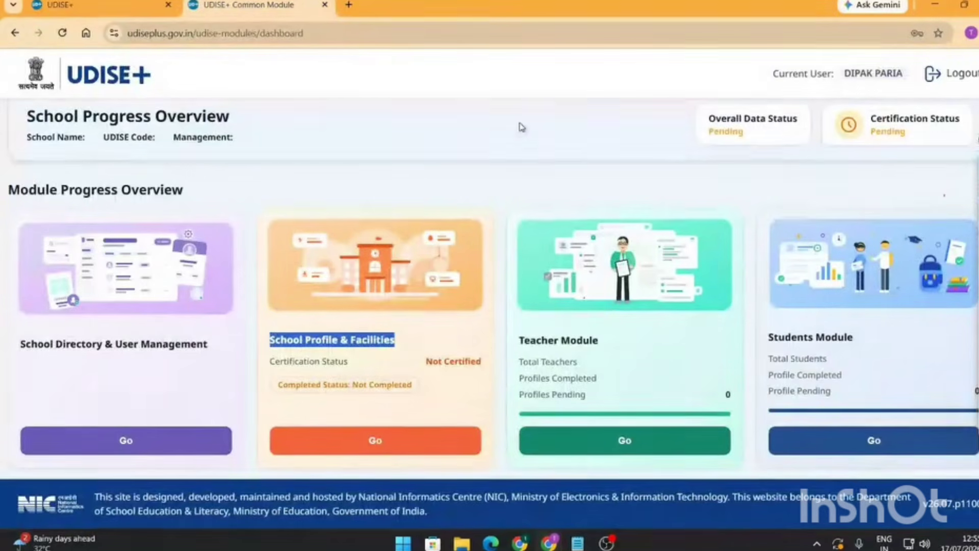
left_click(977, 140)
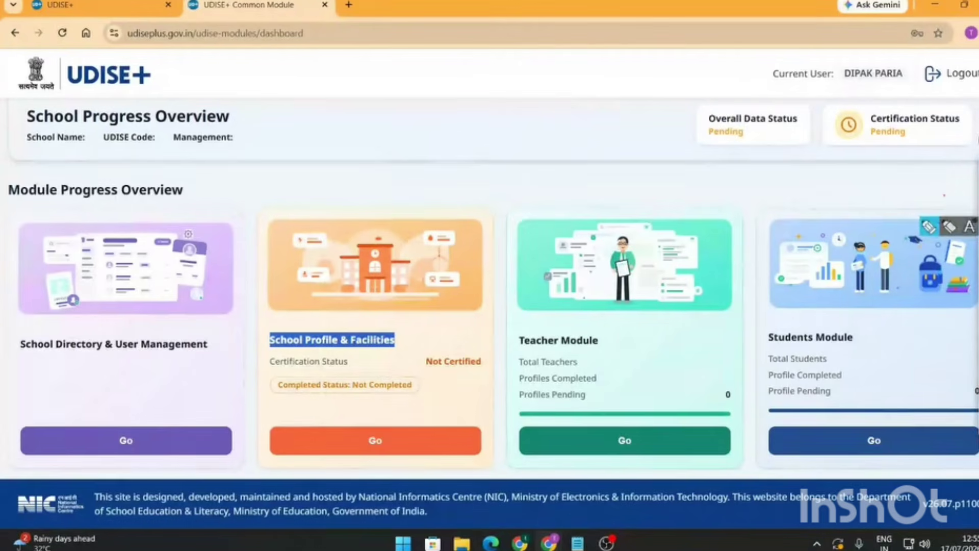
mouse_move(615, 169)
left_mouse_down()
mouse_move(615, 202)
mouse_move(627, 198)
left_mouse_up()
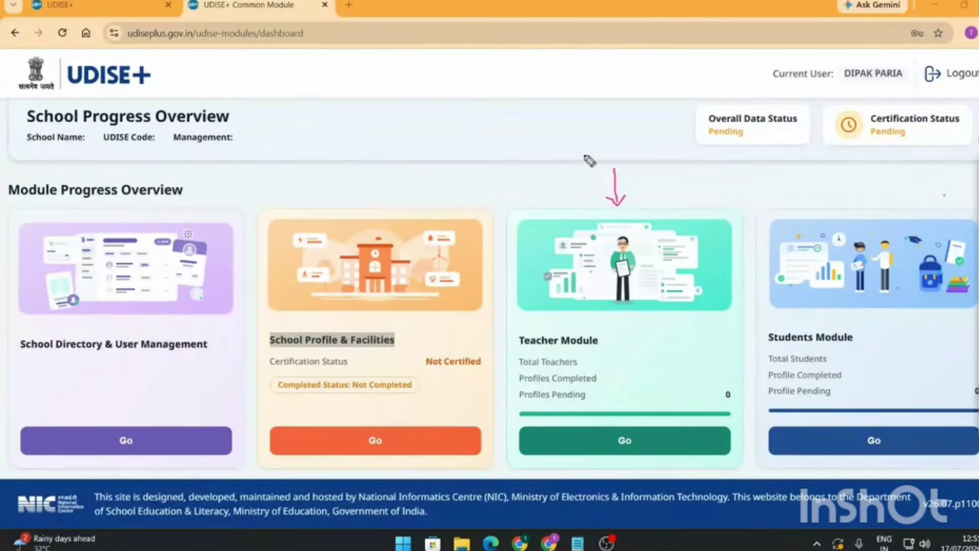
left_click_drag(584, 155, 606, 164)
left_click_drag(601, 151, 592, 173)
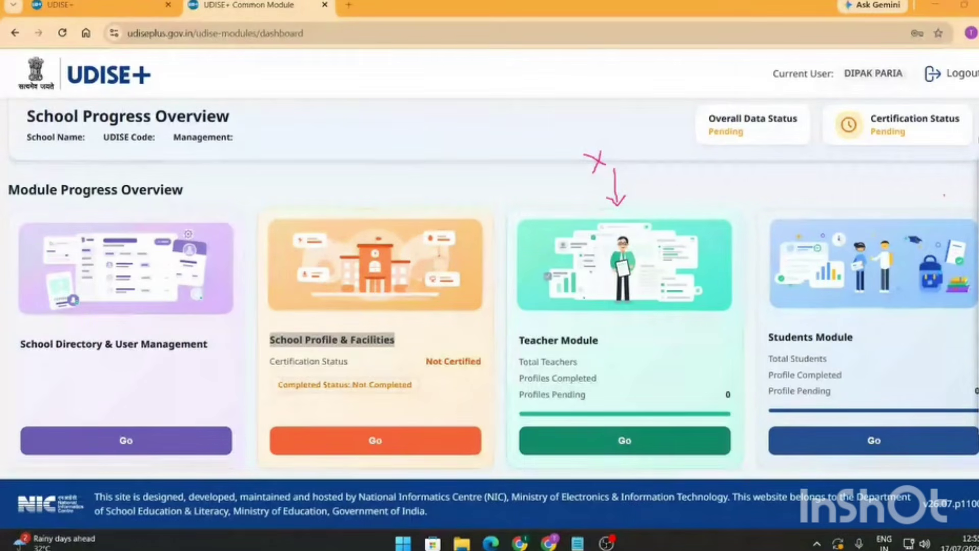
left_click_drag(584, 155, 608, 172)
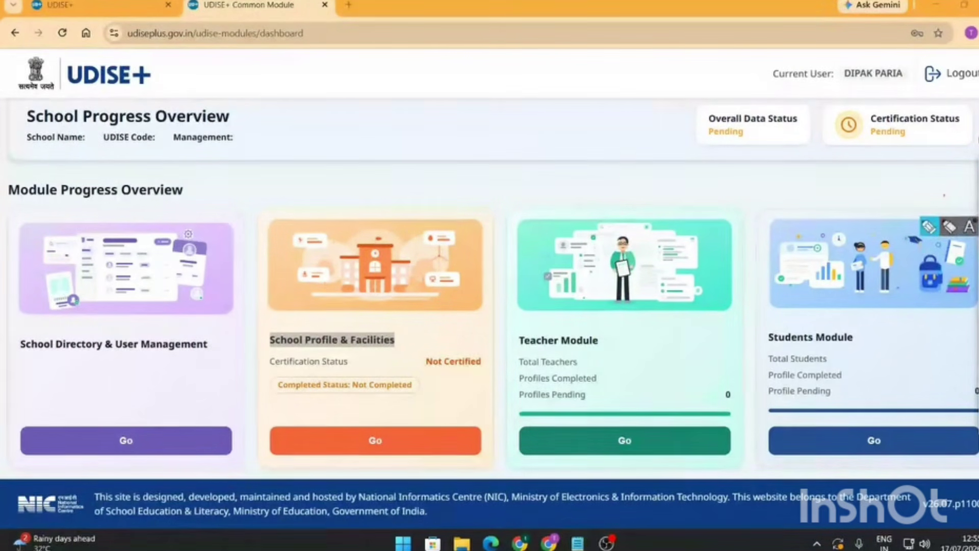
mouse_move(773, 183)
left_mouse_down()
mouse_move(795, 234)
mouse_move(807, 214)
left_mouse_up()
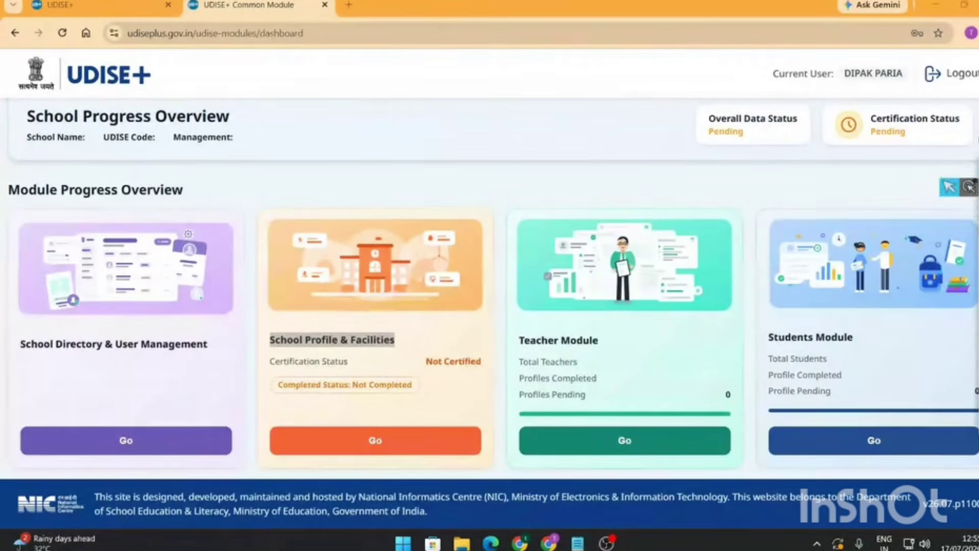
left_click(950, 187)
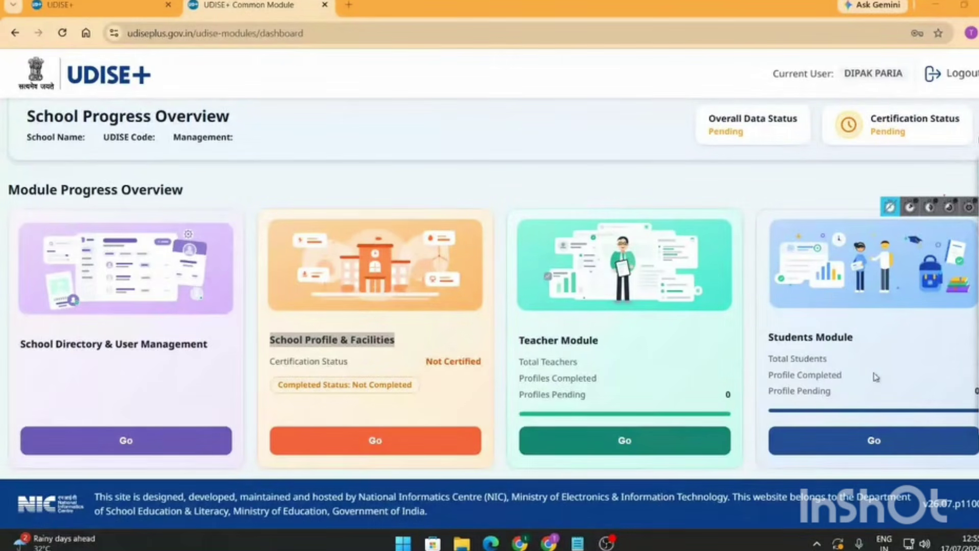
left_click(877, 444)
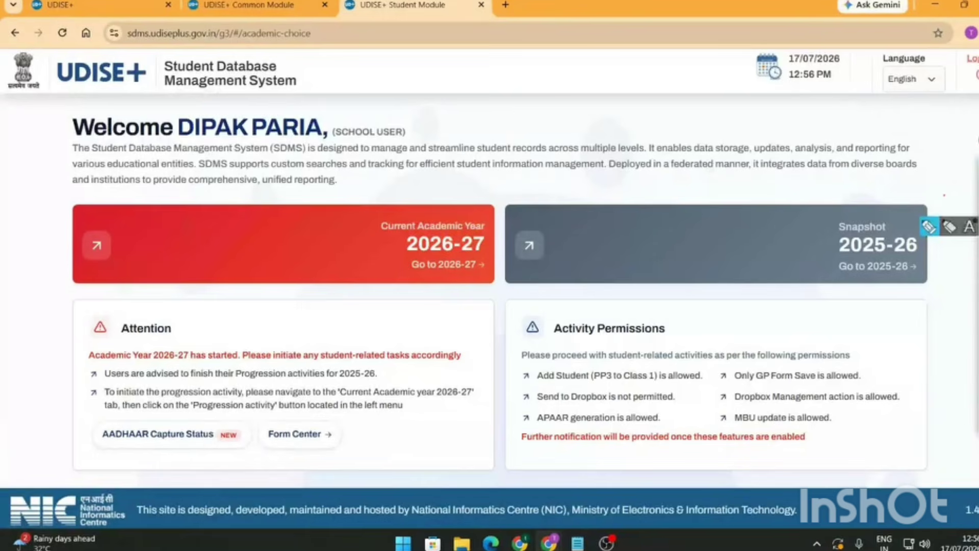
mouse_move(176, 101)
left_mouse_down()
mouse_move(375, 97)
mouse_move(170, 63)
mouse_move(183, 104)
mouse_move(196, 108)
left_mouse_up()
mouse_move(431, 62)
left_mouse_down()
mouse_move(439, 83)
mouse_move(429, 91)
mouse_move(458, 87)
mouse_move(447, 99)
mouse_move(510, 60)
mouse_move(510, 88)
left_mouse_up()
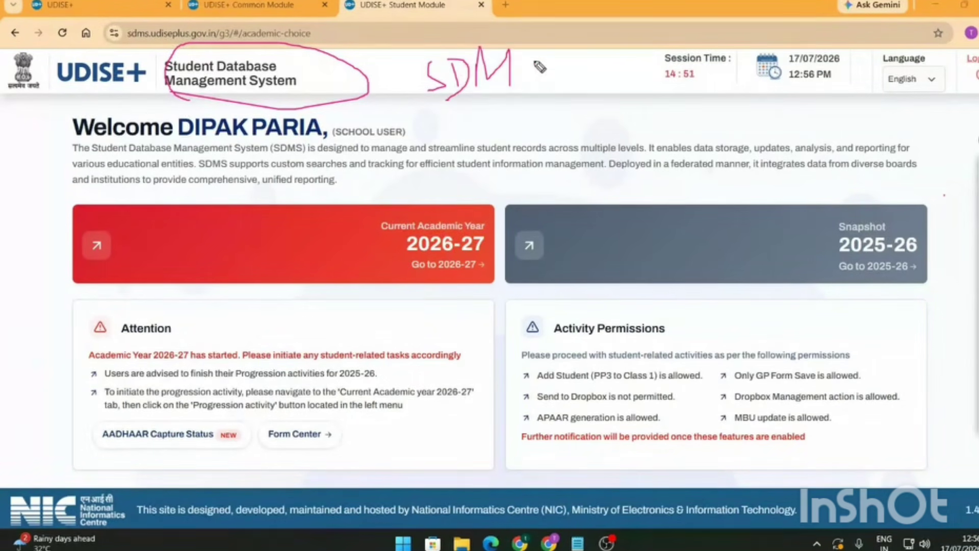
left_click_drag(536, 51, 515, 86)
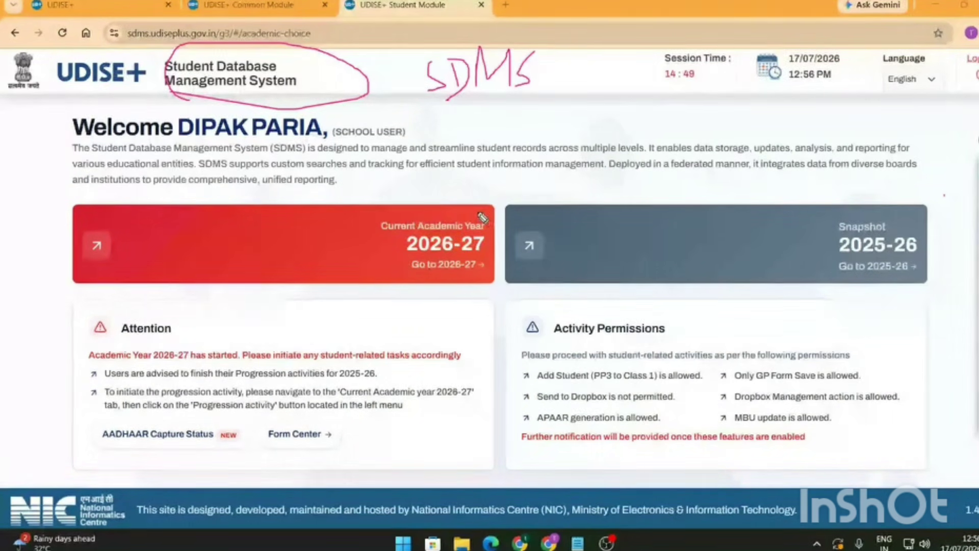
mouse_move(385, 260)
left_mouse_down()
mouse_move(492, 312)
mouse_move(502, 208)
mouse_move(477, 210)
left_mouse_up()
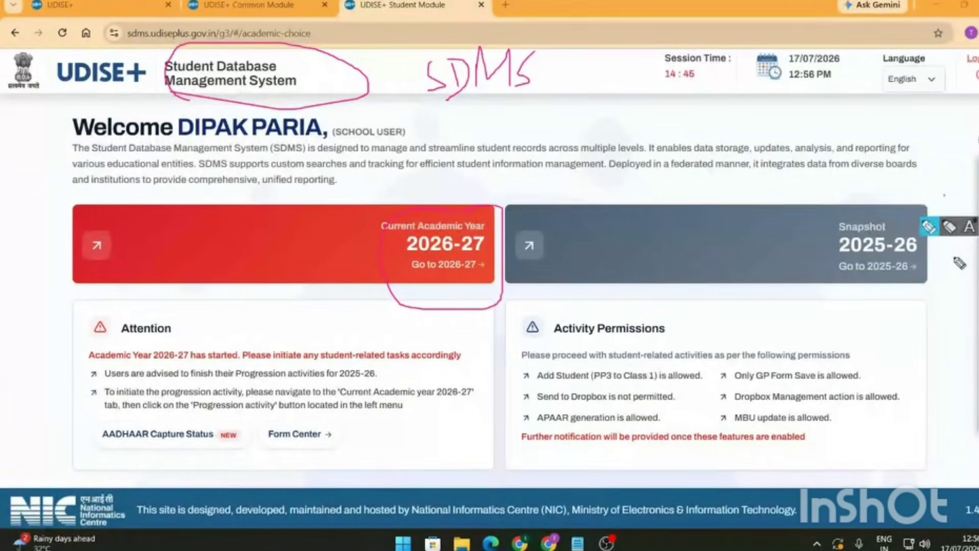
mouse_move(936, 216)
left_mouse_down()
mouse_move(803, 227)
mouse_move(914, 301)
mouse_move(953, 265)
mouse_move(951, 246)
left_mouse_up()
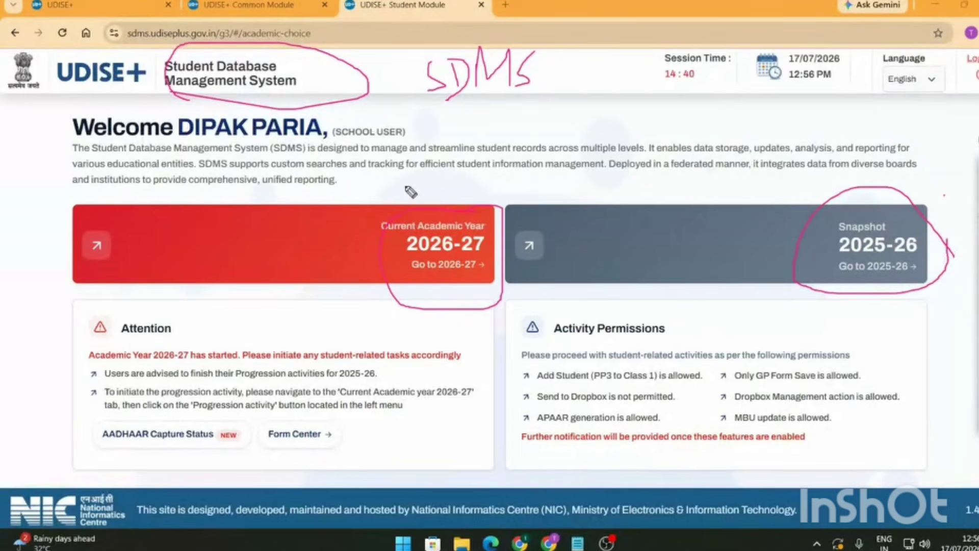
mouse_move(404, 186)
left_mouse_down()
mouse_move(459, 203)
mouse_move(512, 190)
left_mouse_up()
mouse_move(790, 179)
left_mouse_down()
mouse_move(820, 193)
mouse_move(835, 173)
mouse_move(877, 188)
mouse_move(889, 165)
mouse_move(903, 174)
left_mouse_up()
left_click_drag(742, 226, 811, 199)
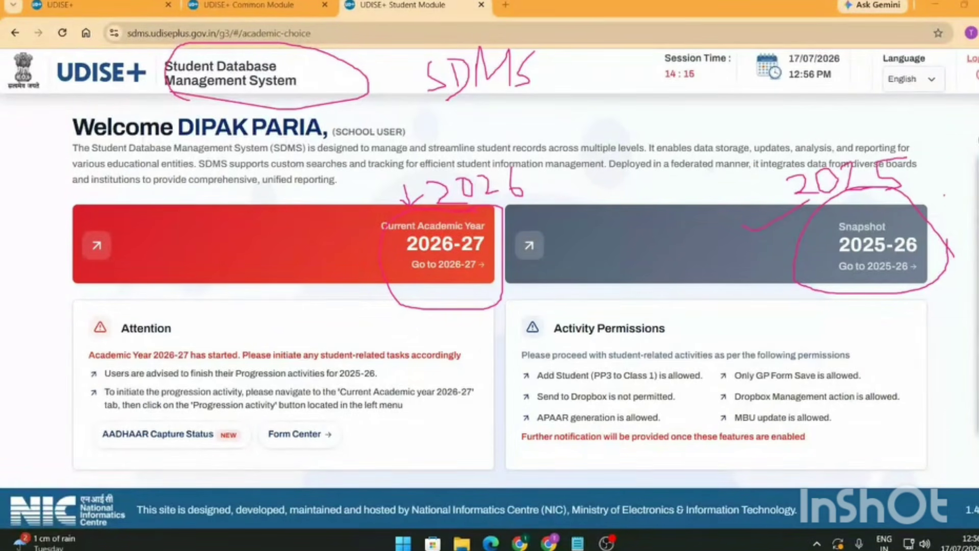
key("ctrl+z")
key("ctrl+z")
key("ctrl+z")
key("ctrl+z")
key("ctrl+z")
key("ctrl+z")
key("ctrl+z")
key("ctrl+z")
key("ctrl+z")
key("ctrl+z")
key("ctrl+z")
key("ctrl+z")
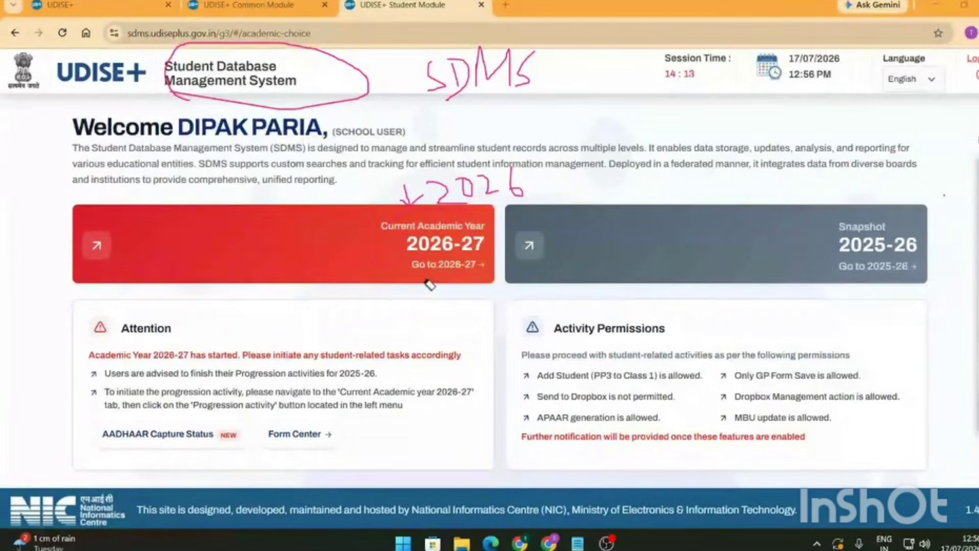
key("ctrl+z")
key("ctrl+z")
key("ctrl+z")
key("ctrl+z")
key("ctrl+z")
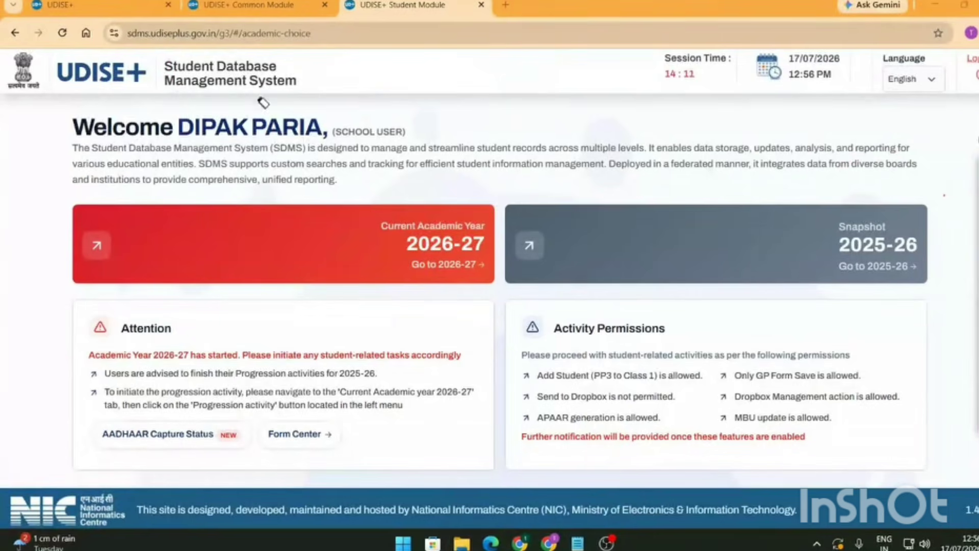
mouse_move(950, 187)
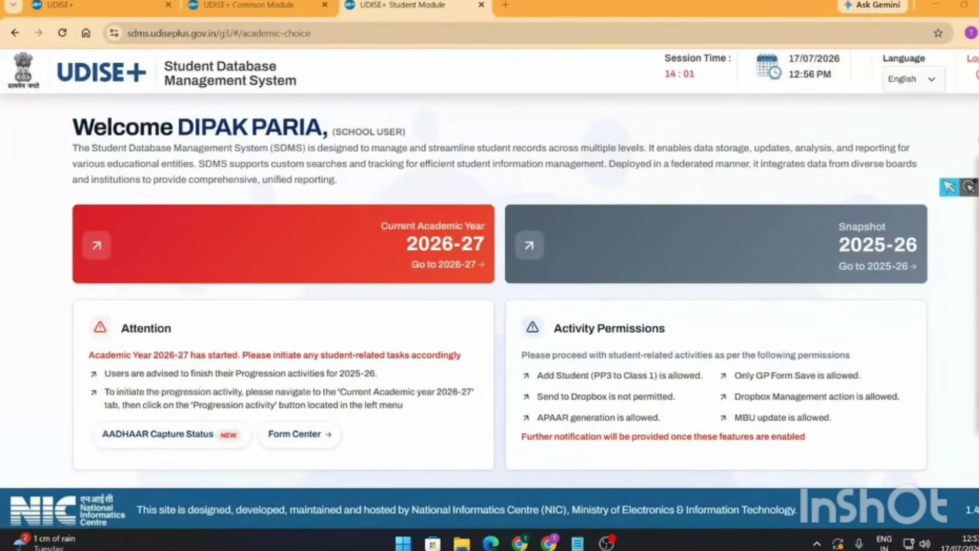
left_click(950, 187)
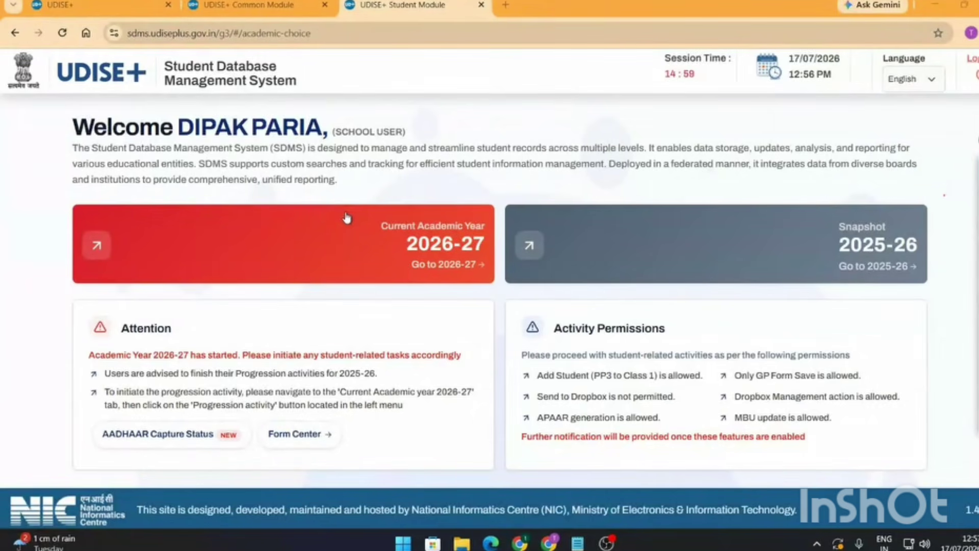
mouse_move(929, 227)
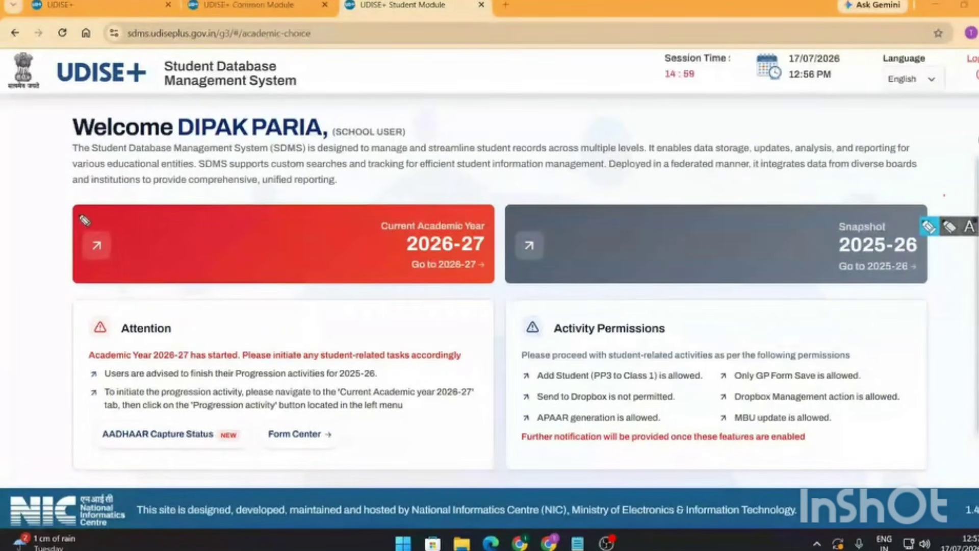
mouse_move(84, 221)
left_mouse_down()
mouse_move(54, 258)
mouse_move(81, 223)
left_mouse_up()
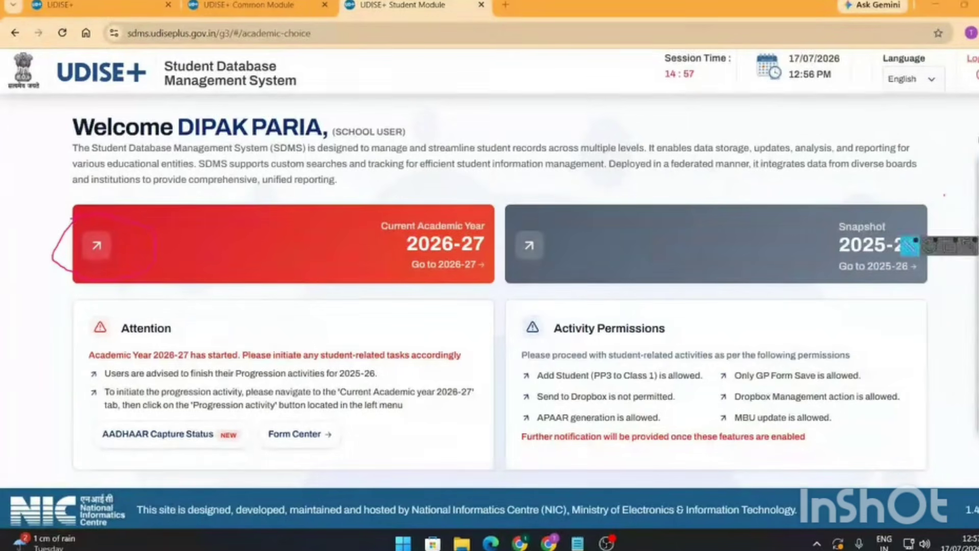
mouse_move(950, 187)
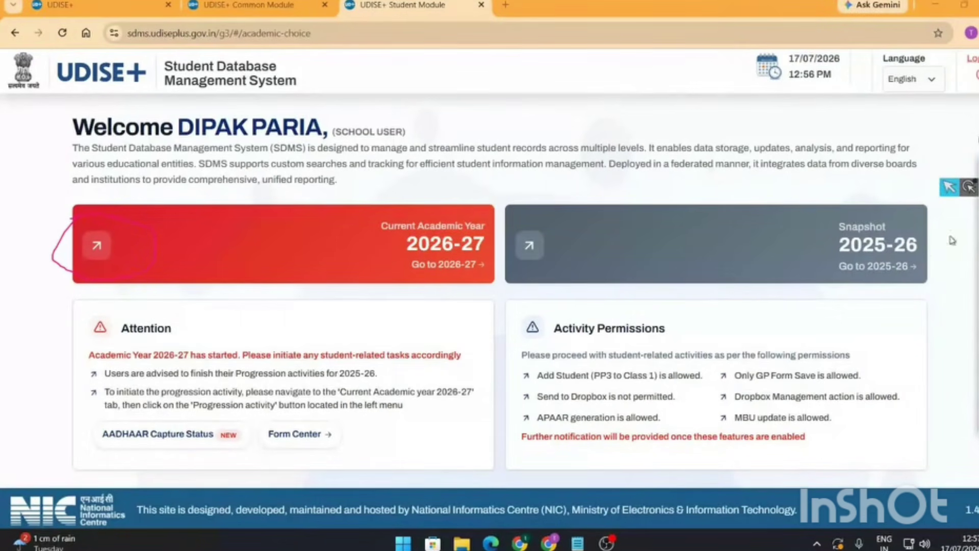
mouse_move(952, 239)
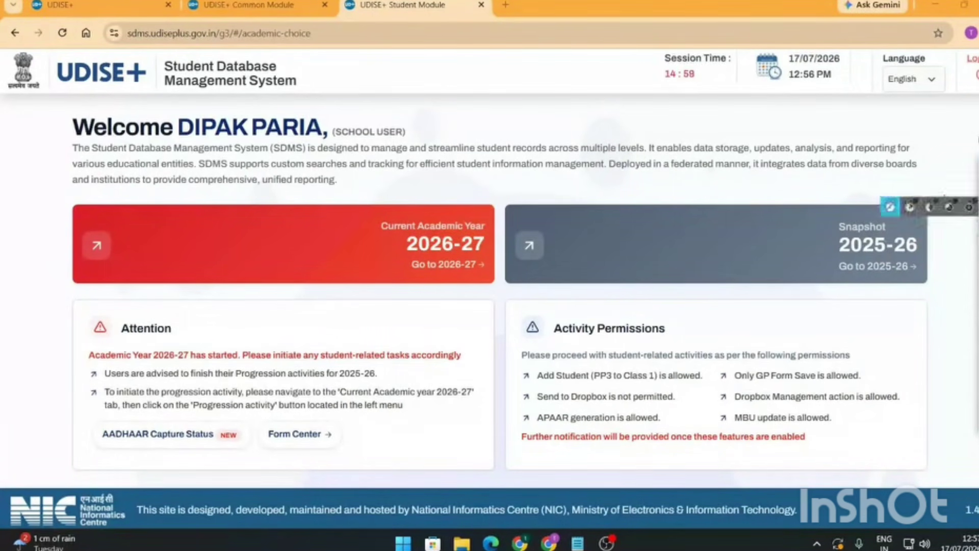
- Open the 2026-27 dashboard, close both year-transition notices, and briefly outline the sidebar sections
left_click(105, 261)
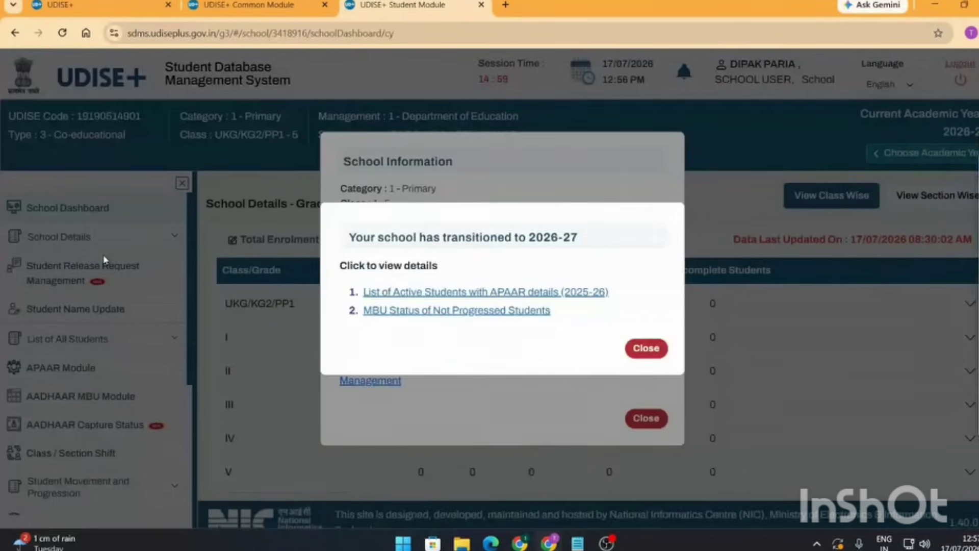
left_click(647, 350)
left_click(645, 418)
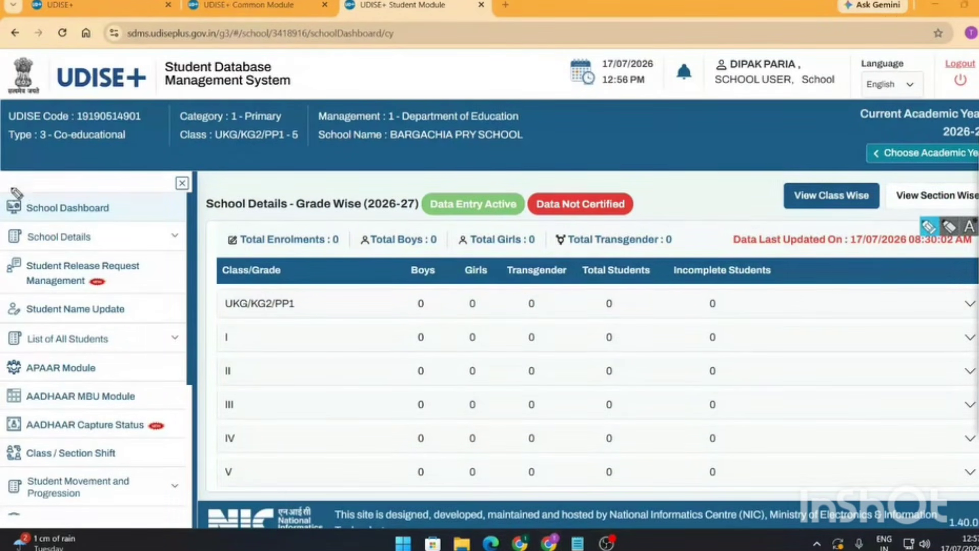
mouse_move(16, 193)
left_mouse_down()
mouse_move(182, 435)
mouse_move(157, 523)
mouse_move(6, 461)
mouse_move(15, 205)
mouse_move(77, 181)
mouse_move(116, 197)
mouse_move(150, 178)
left_mouse_up()
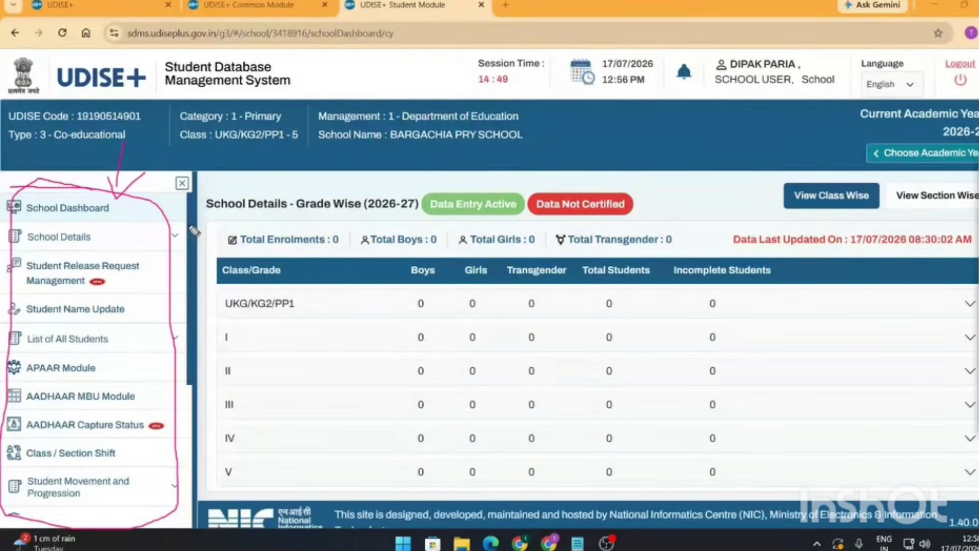
key("e")
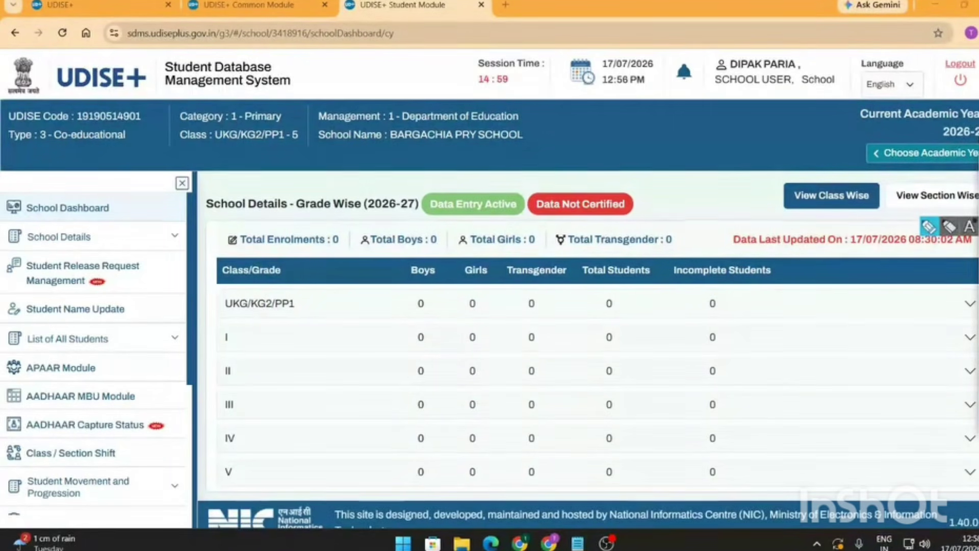
mouse_move(253, 294)
left_mouse_down()
mouse_move(227, 313)
mouse_move(283, 320)
mouse_move(312, 310)
mouse_move(288, 304)
left_mouse_up()
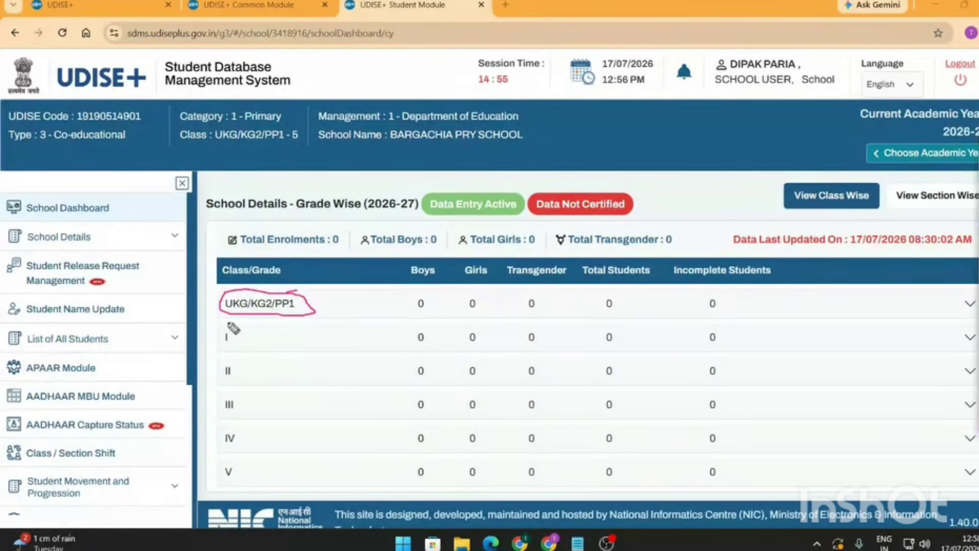
mouse_move(228, 324)
left_mouse_down()
mouse_move(263, 350)
mouse_move(221, 324)
left_mouse_up()
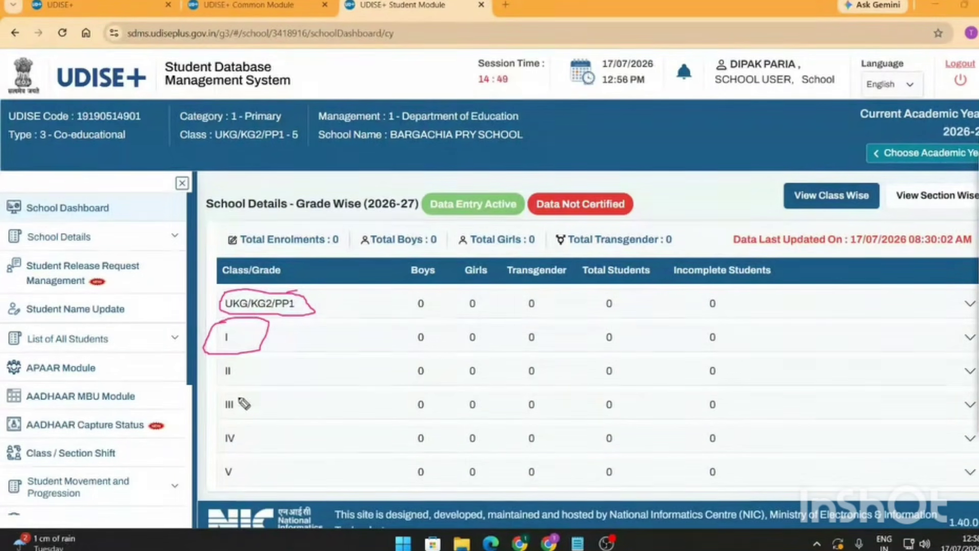
mouse_move(241, 397)
left_mouse_down()
mouse_move(217, 408)
mouse_move(225, 428)
mouse_move(258, 415)
mouse_move(242, 396)
left_mouse_up()
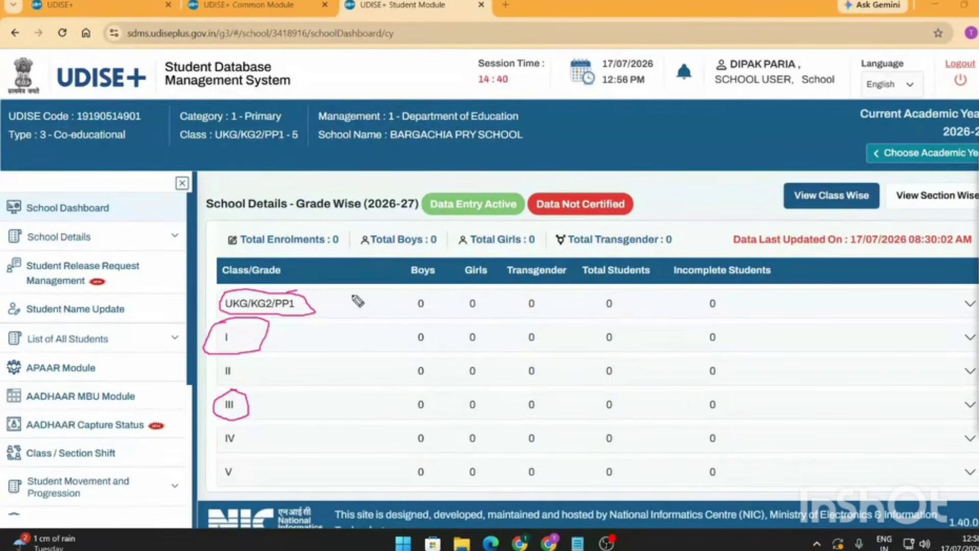
mouse_move(353, 294)
left_mouse_down()
mouse_move(255, 390)
mouse_move(266, 402)
left_mouse_up()
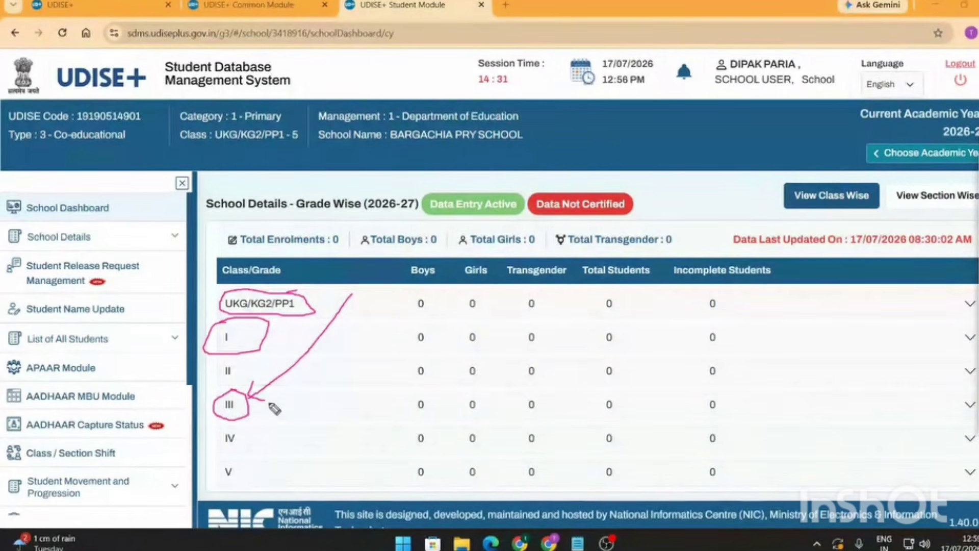
left_click_drag(255, 412, 360, 404)
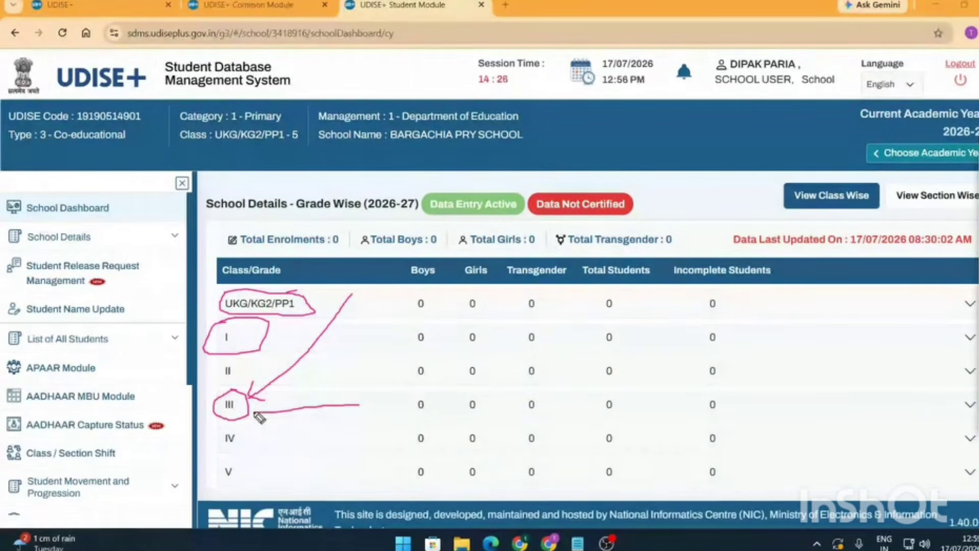
left_click_drag(278, 403, 256, 411)
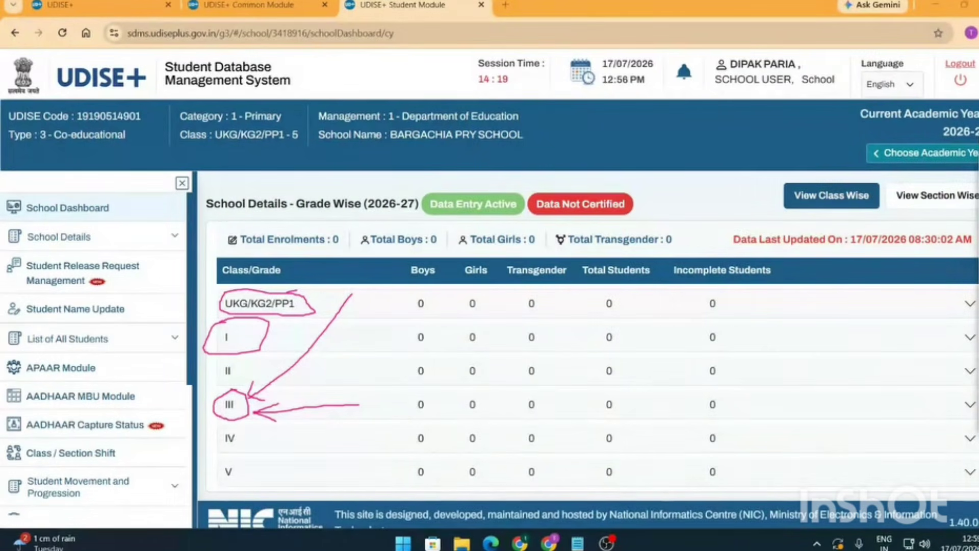
left_click_drag(300, 269, 252, 405)
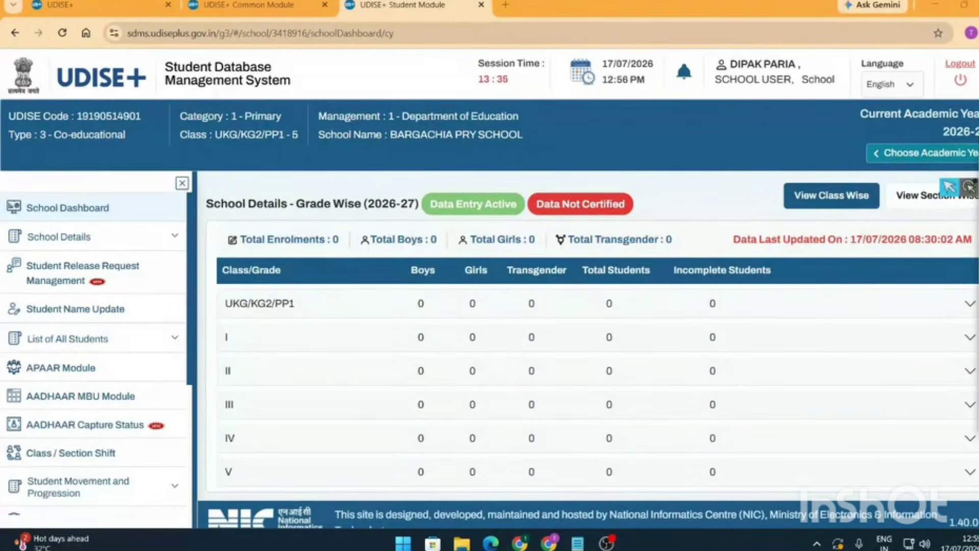
left_click(978, 226)
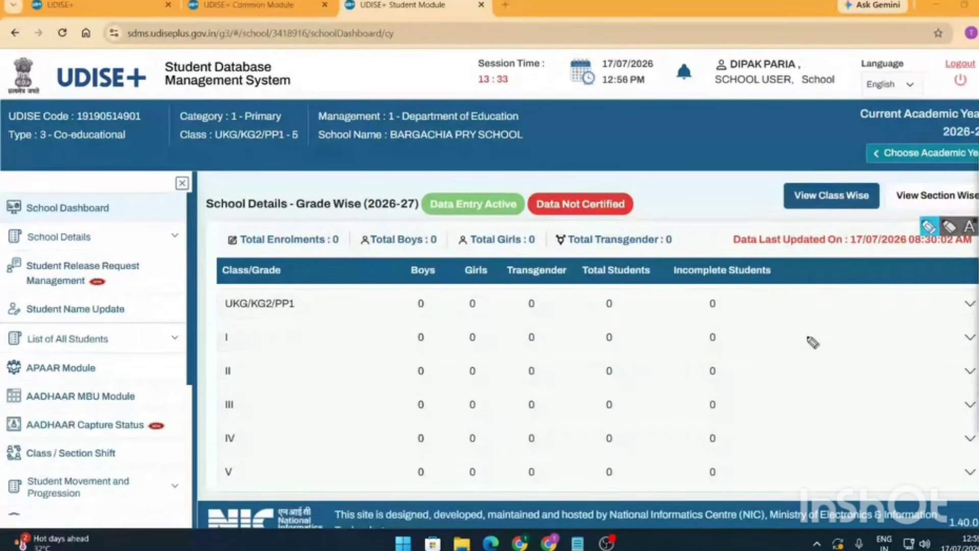
mouse_move(768, 325)
left_mouse_down()
mouse_move(769, 339)
mouse_move(791, 337)
mouse_move(794, 318)
mouse_move(819, 340)
mouse_move(837, 336)
left_mouse_up()
mouse_move(763, 352)
left_mouse_down()
mouse_move(856, 350)
mouse_move(806, 394)
left_mouse_up()
left_click_drag(801, 359, 812, 359)
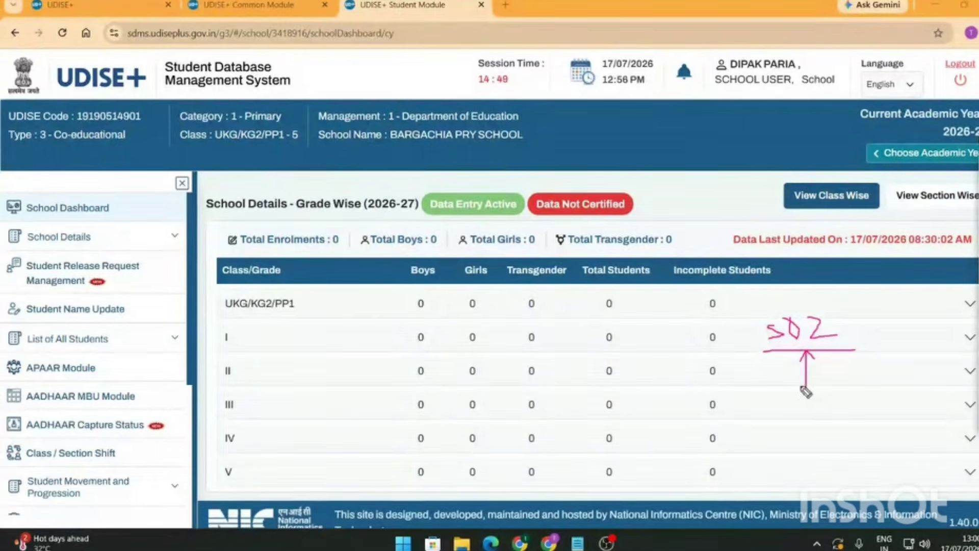
mouse_move(826, 305)
left_mouse_down()
mouse_move(750, 361)
mouse_move(859, 384)
mouse_move(842, 320)
mouse_move(813, 306)
left_mouse_up()
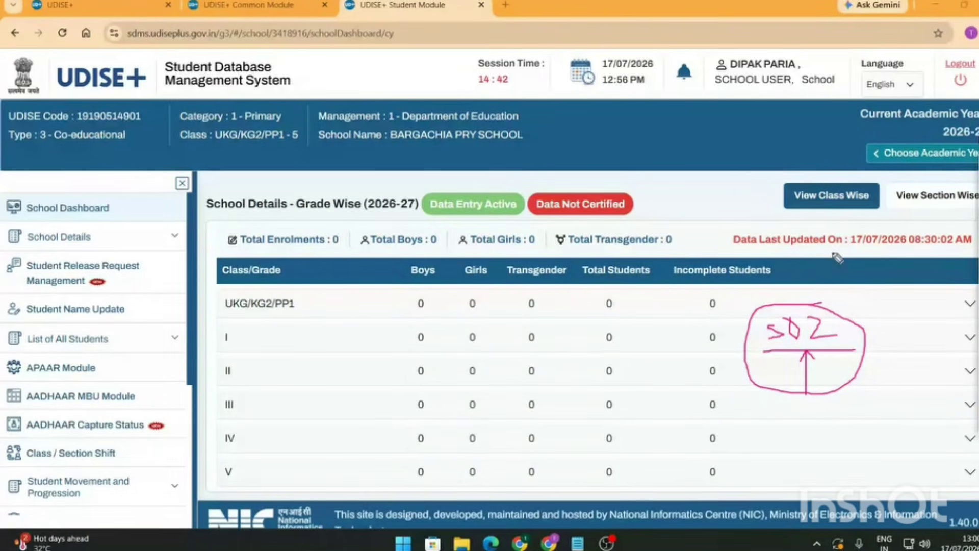
mouse_move(833, 253)
left_mouse_down()
mouse_move(811, 301)
mouse_move(824, 303)
left_mouse_up()
mouse_move(814, 278)
left_mouse_down()
mouse_move(813, 422)
mouse_move(775, 332)
mouse_move(819, 376)
mouse_move(825, 284)
left_mouse_up()
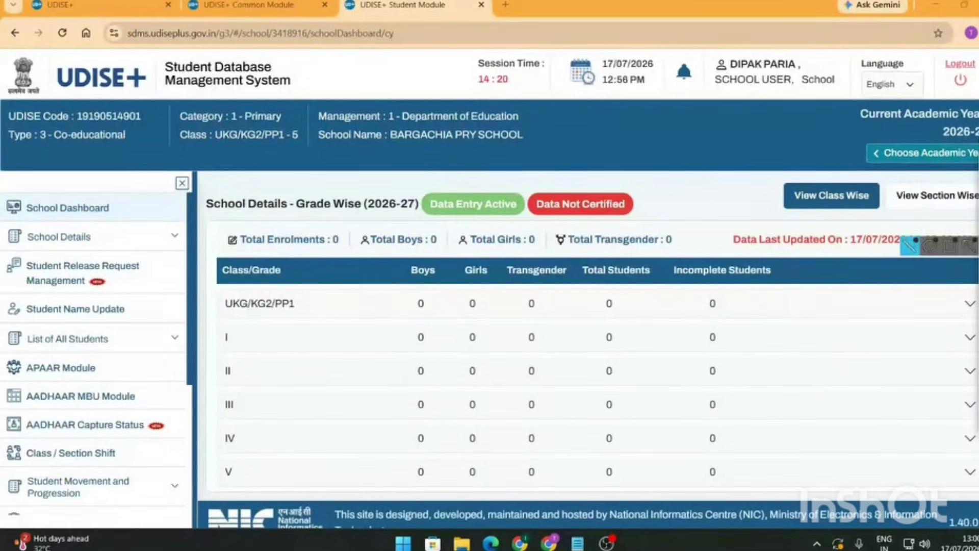
mouse_move(949, 226)
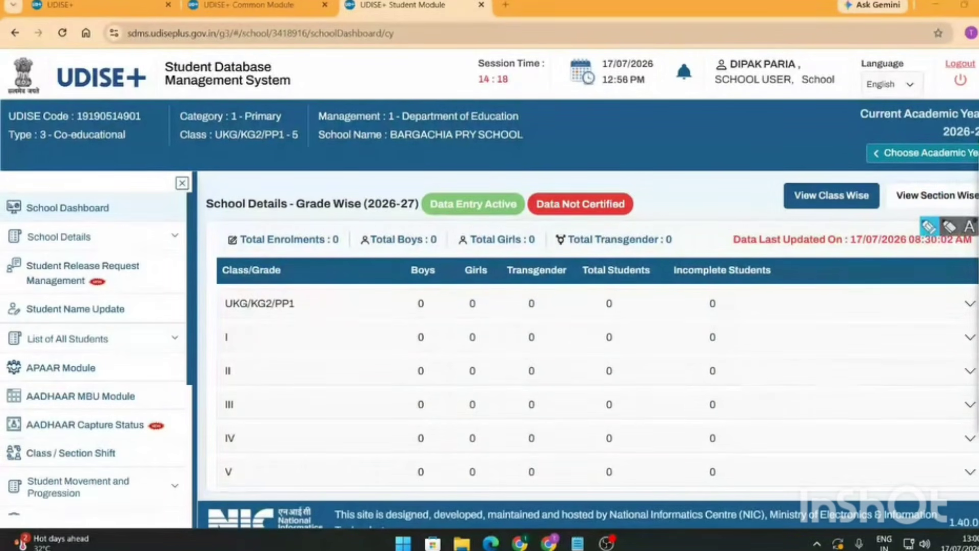
left_click_drag(273, 314, 308, 315)
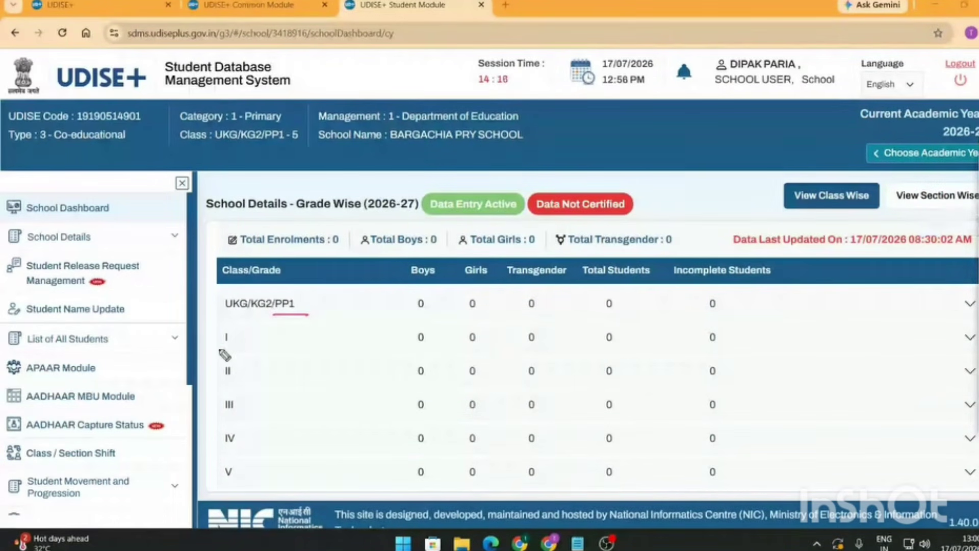
left_click_drag(219, 349, 242, 349)
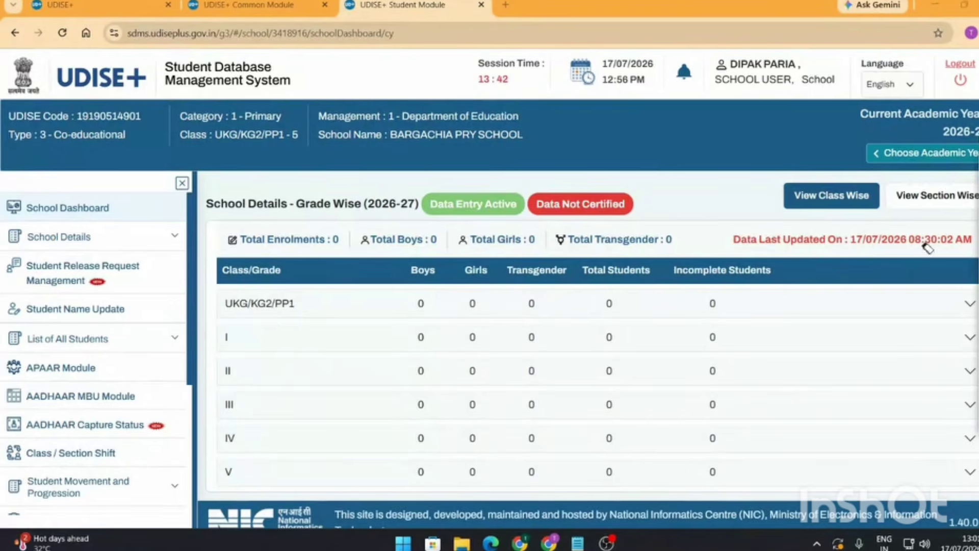
mouse_move(961, 239)
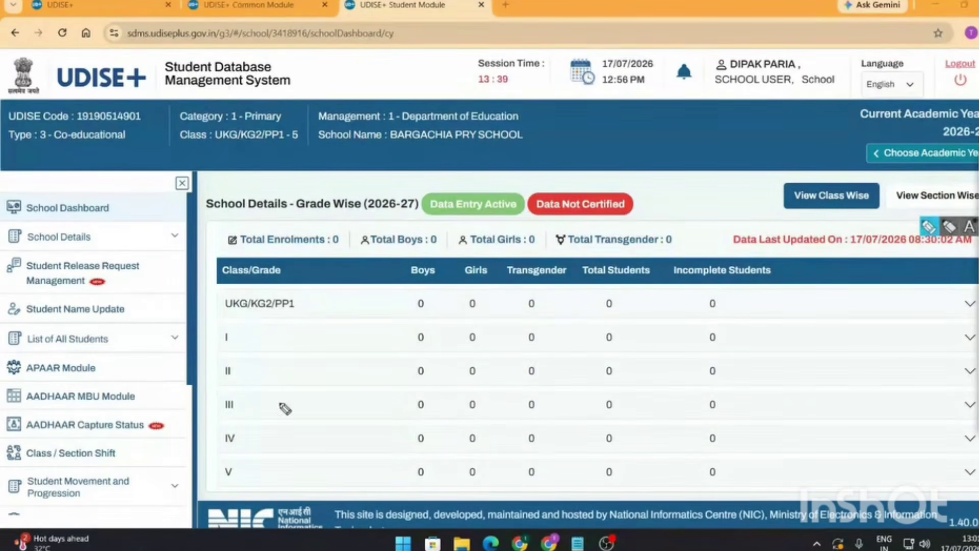
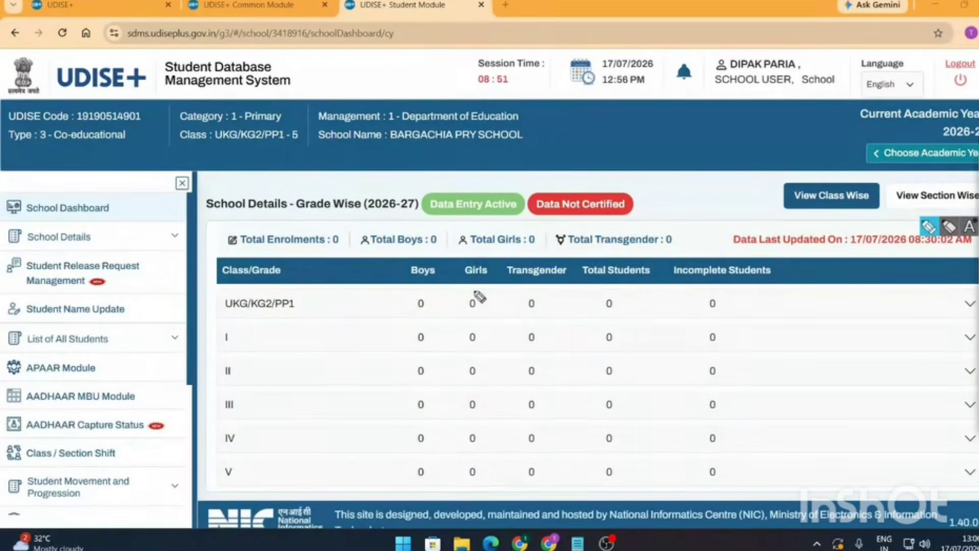
- Circle the UKG girls count and note NA beside Class I, then erase both marks
mouse_move(478, 296)
left_mouse_down()
mouse_move(466, 301)
mouse_move(485, 313)
mouse_move(472, 298)
left_mouse_up()
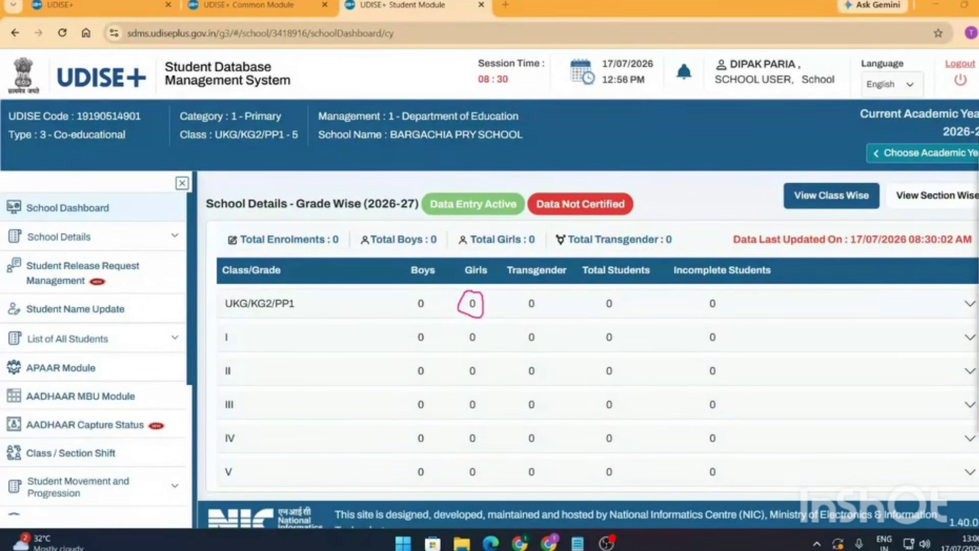
left_click(461, 293)
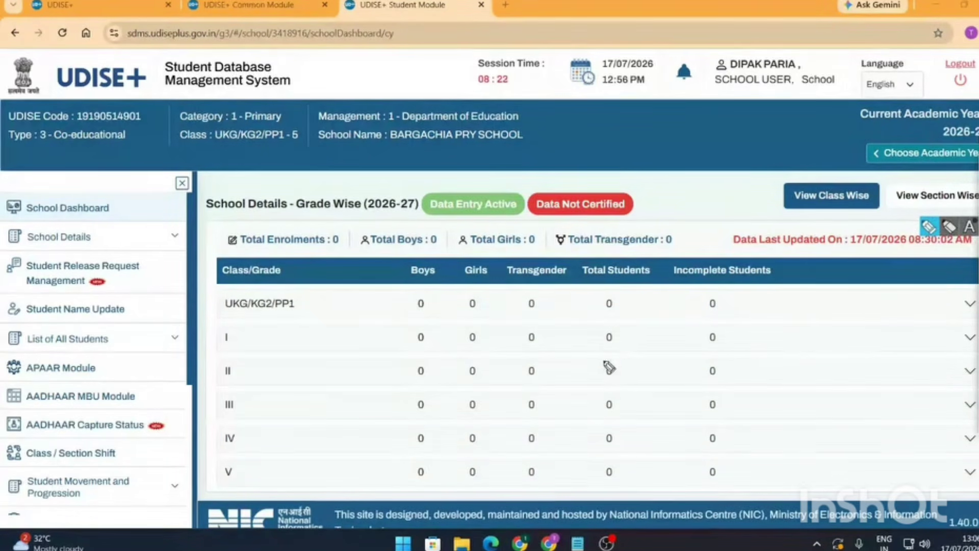
mouse_move(792, 351)
left_mouse_down()
mouse_move(798, 333)
mouse_move(819, 323)
mouse_move(842, 350)
mouse_move(839, 338)
left_mouse_up()
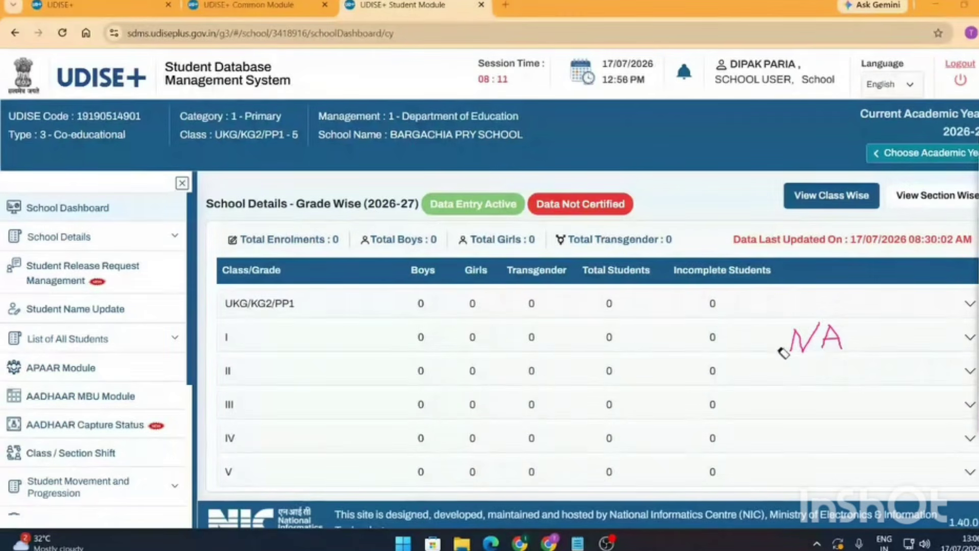
left_click_drag(784, 353, 840, 338)
- Annotate the grade-wise table, the 2026-27 heading, and the UKG Total and Incomplete counts
mouse_move(949, 187)
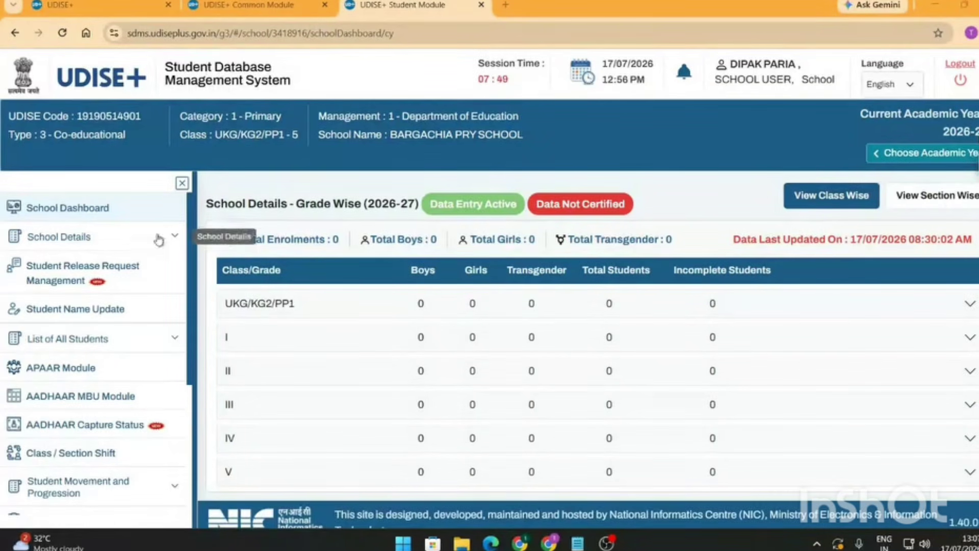
left_click(978, 164)
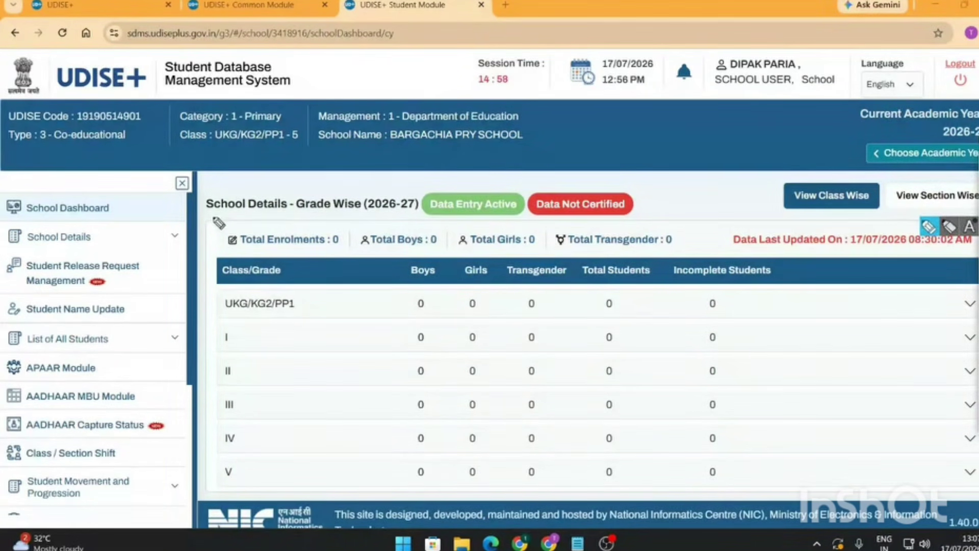
mouse_move(215, 220)
left_mouse_down()
mouse_move(913, 224)
mouse_move(911, 444)
mouse_move(485, 507)
mouse_move(306, 495)
mouse_move(209, 280)
mouse_move(236, 208)
left_mouse_up()
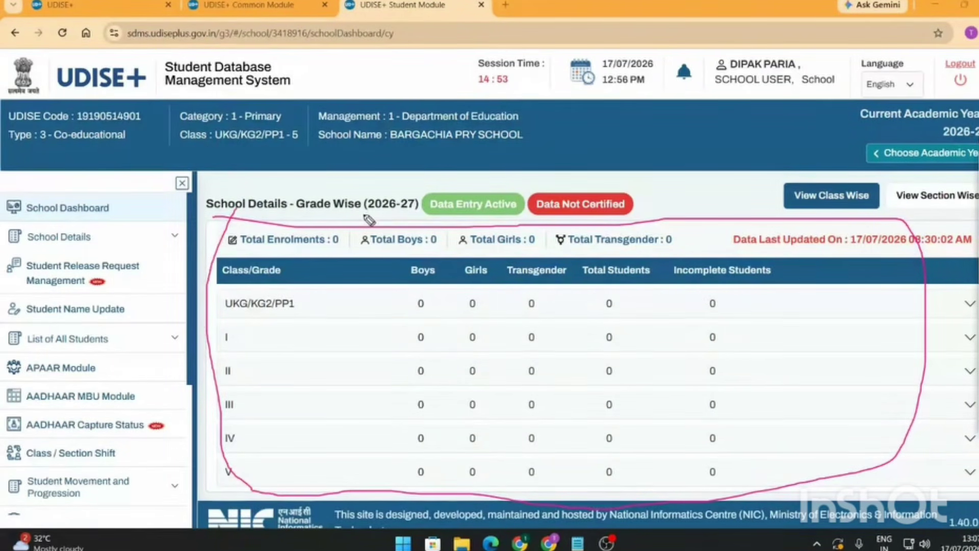
left_click_drag(364, 214, 419, 215)
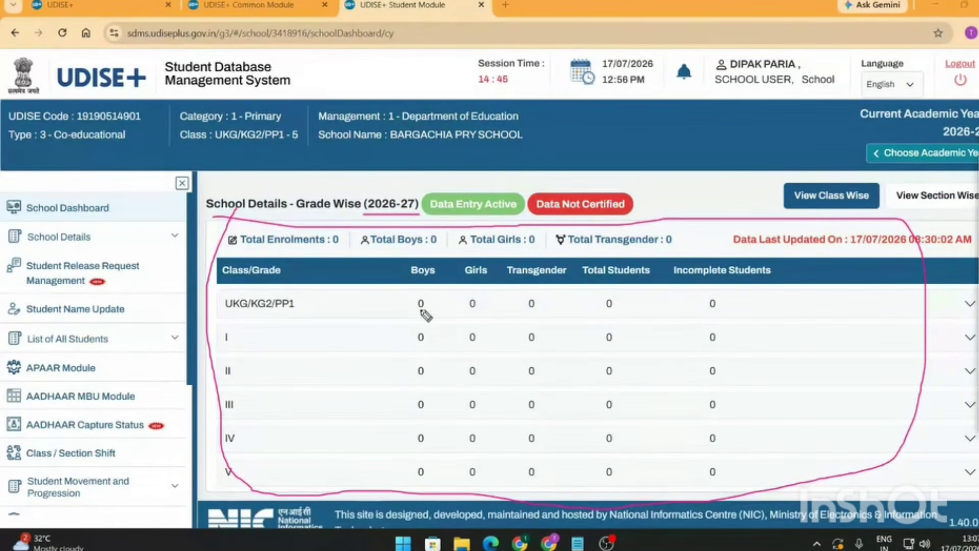
left_click_drag(608, 309, 632, 302)
left_click_drag(717, 304, 709, 313)
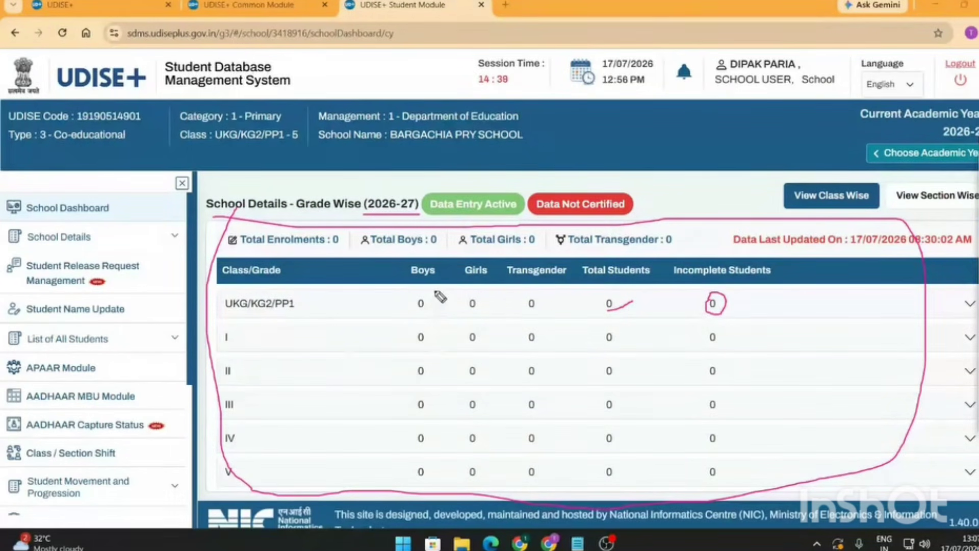
- Mark the dividers between the Boys, Girls, Transgender, Total and Incomplete columns, then erase the marks
left_click_drag(436, 293, 440, 473)
left_click_drag(496, 296, 496, 482)
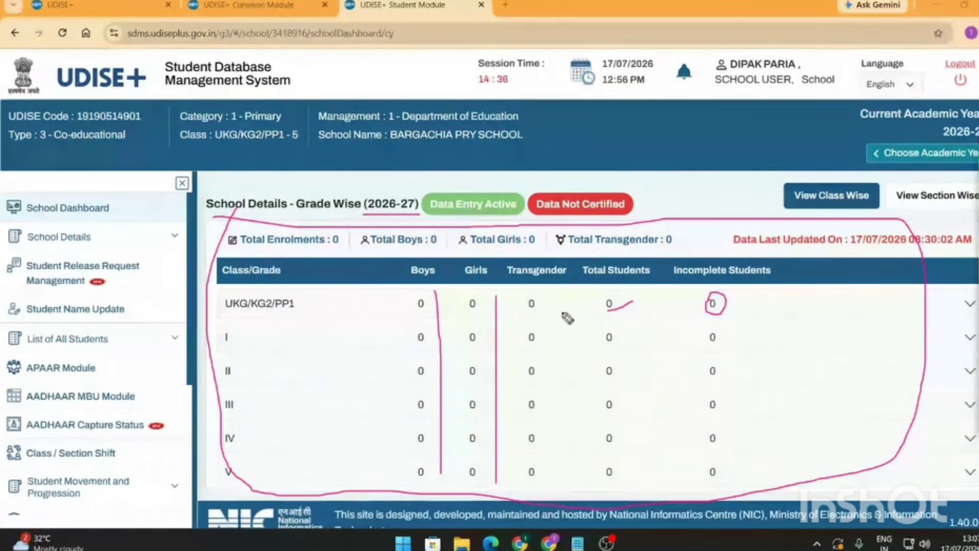
left_click_drag(561, 296, 562, 478)
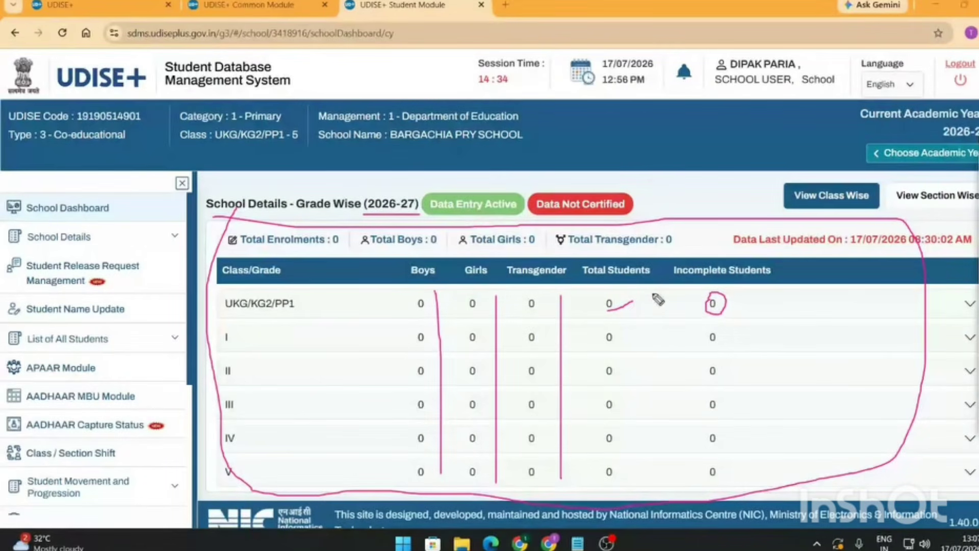
left_click_drag(650, 294, 647, 482)
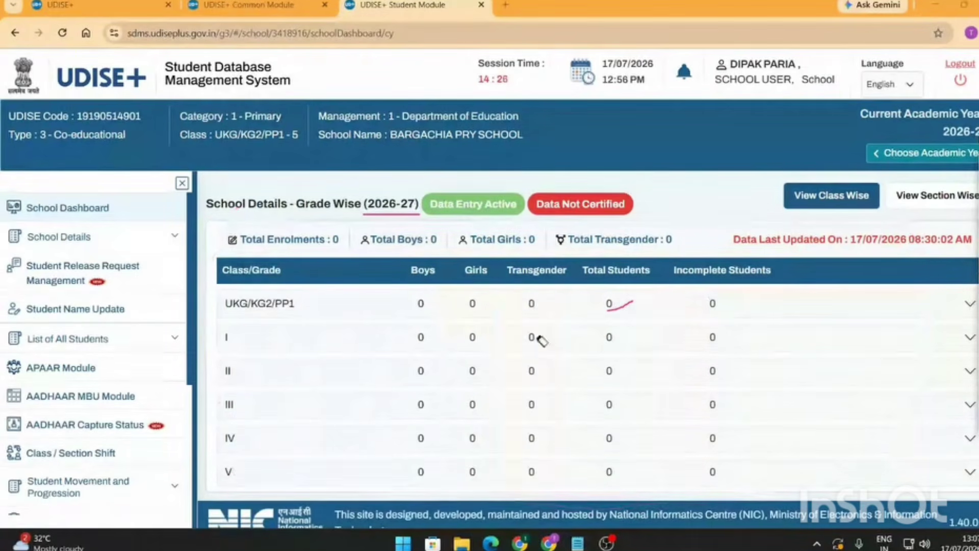
left_click_drag(651, 300, 630, 308)
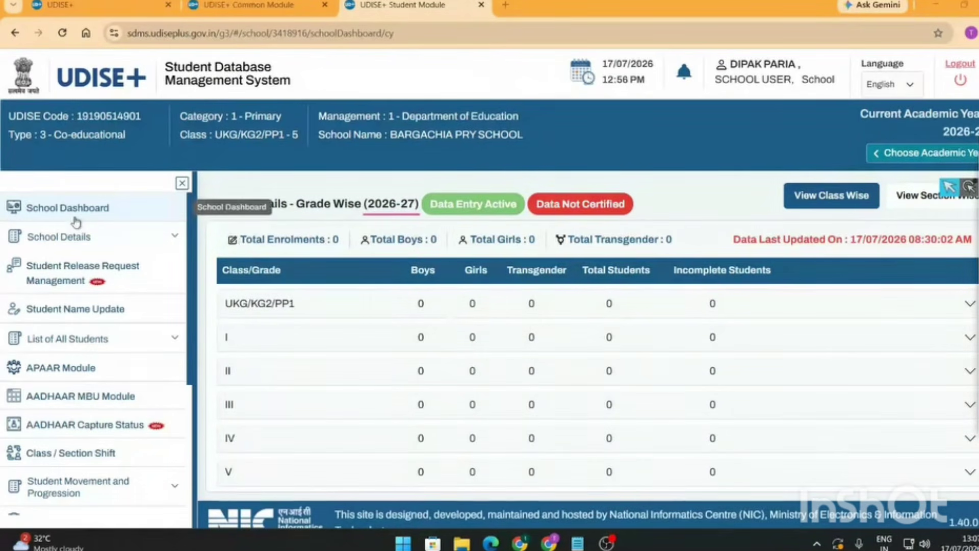
- Expand Student Movement and Progression in the sidebar and highlight its submenu options
scroll(86, 242, "down", 3)
scroll(87, 248, "down", 2)
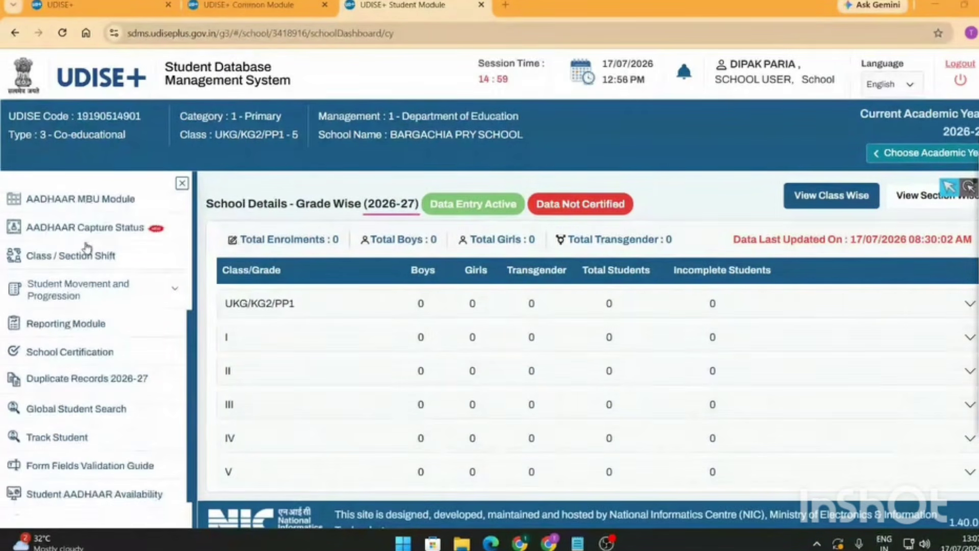
scroll(96, 306, "down", 1)
scroll(95, 308, "up", 5)
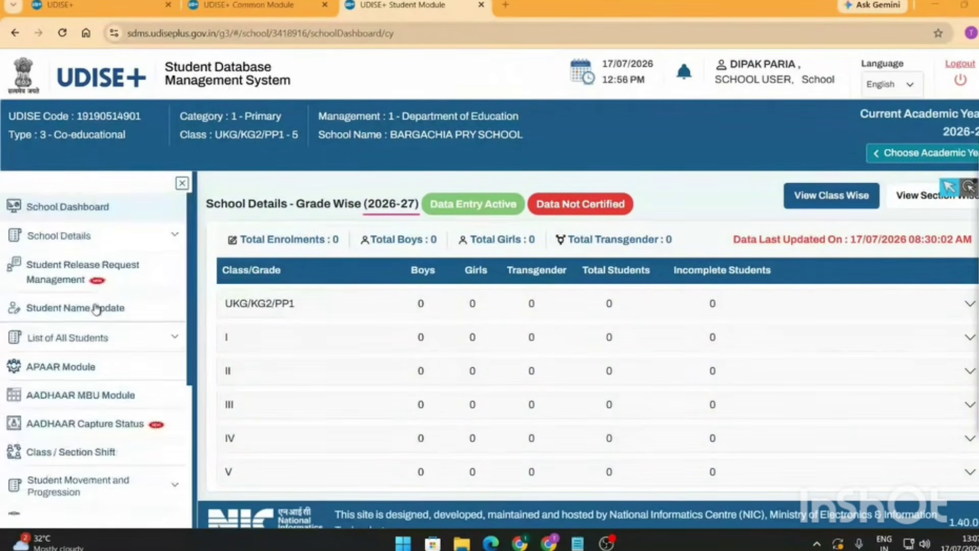
scroll(94, 308, "down", 5)
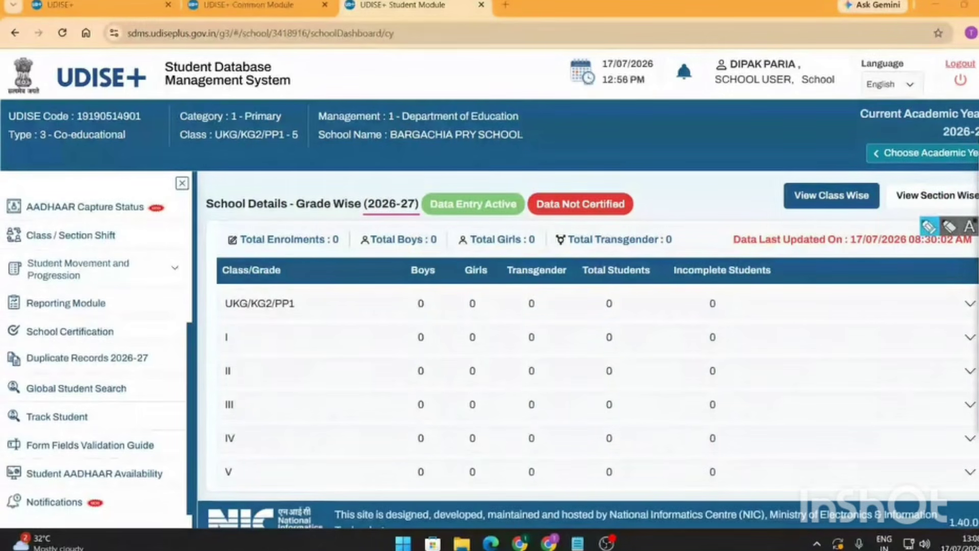
mouse_move(2, 250)
left_mouse_down()
mouse_move(181, 255)
mouse_move(181, 278)
mouse_move(176, 288)
mouse_move(6, 291)
mouse_move(2, 248)
left_mouse_up()
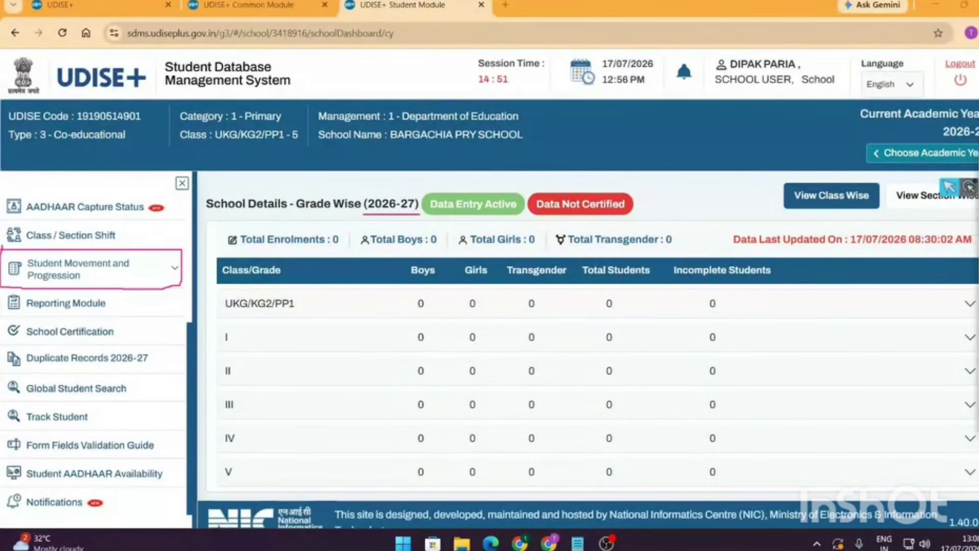
left_click(172, 275)
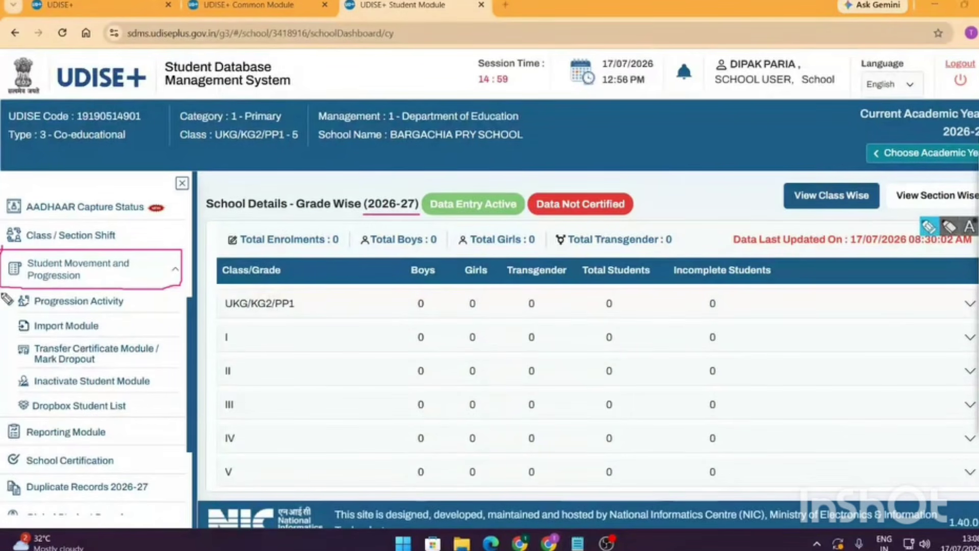
mouse_move(4, 296)
left_mouse_down()
mouse_move(117, 291)
mouse_move(171, 390)
mouse_move(120, 416)
mouse_move(35, 425)
mouse_move(5, 359)
mouse_move(15, 290)
left_mouse_up()
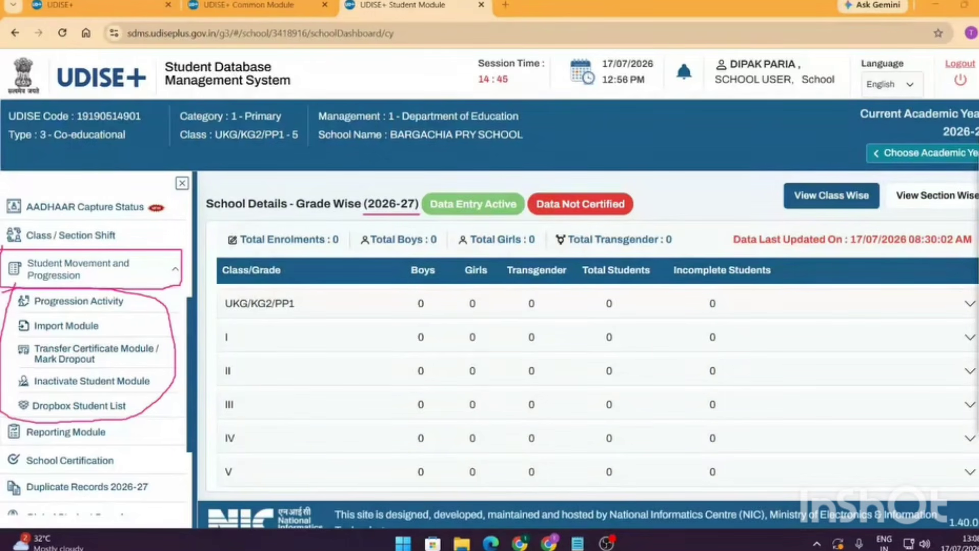
key("Escape")
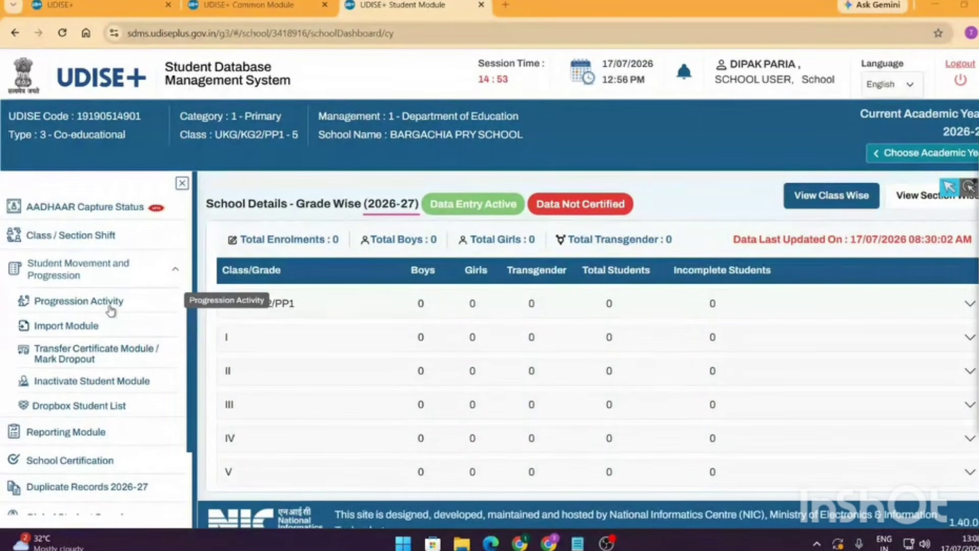
- Open Progression Activity and mark its tasks, including Section Wise summary and Finalize Progression
left_click(104, 307)
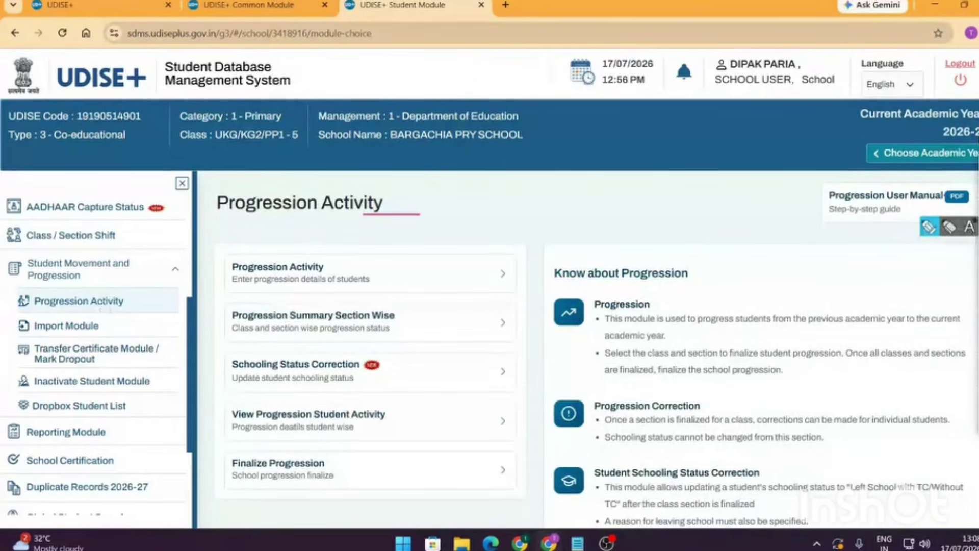
mouse_move(468, 238)
left_mouse_down()
mouse_move(220, 368)
mouse_move(252, 502)
mouse_move(414, 236)
left_mouse_up()
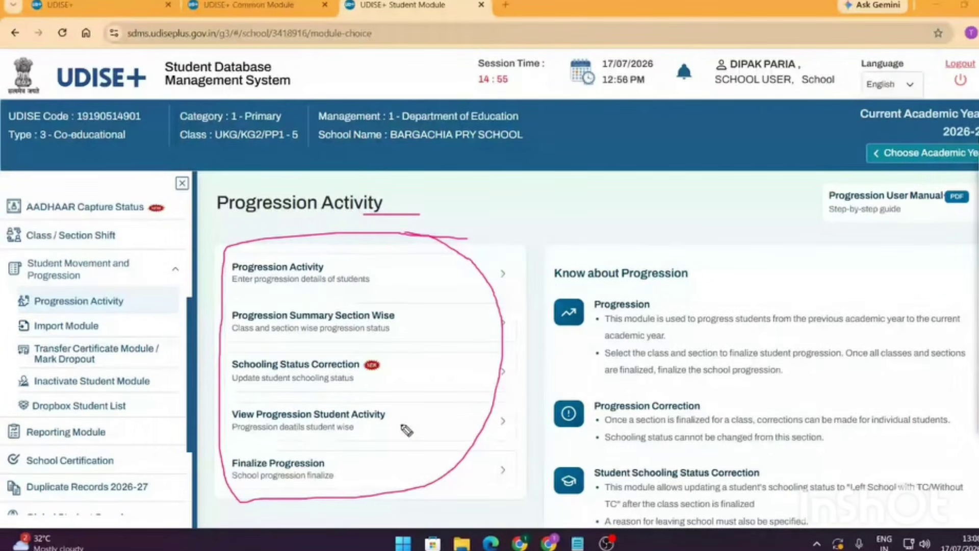
left_click_drag(402, 425, 464, 398)
left_click_drag(395, 460, 452, 421)
mouse_move(413, 324)
left_mouse_down()
mouse_move(428, 333)
mouse_move(458, 317)
left_mouse_up()
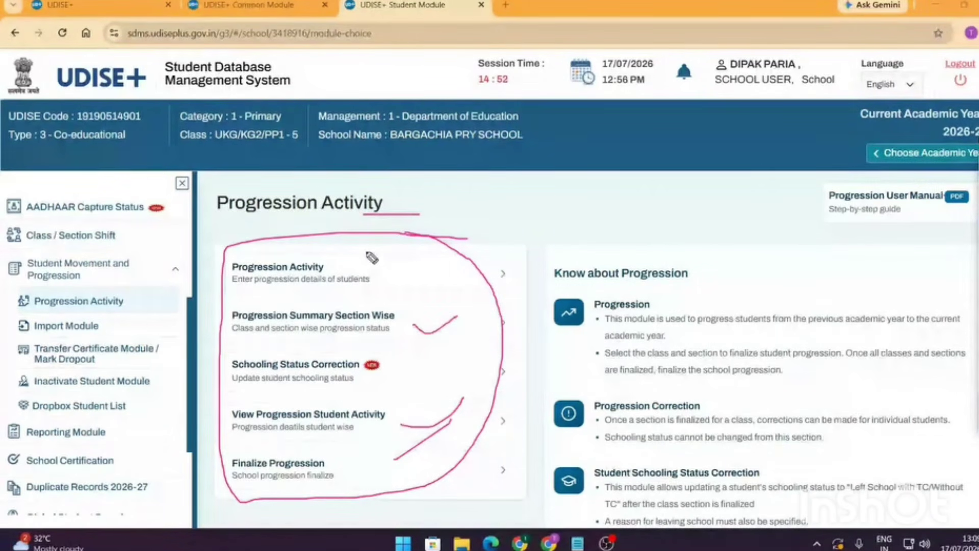
mouse_move(369, 256)
left_mouse_down()
mouse_move(255, 301)
mouse_move(360, 298)
mouse_move(382, 273)
mouse_move(360, 260)
left_mouse_up()
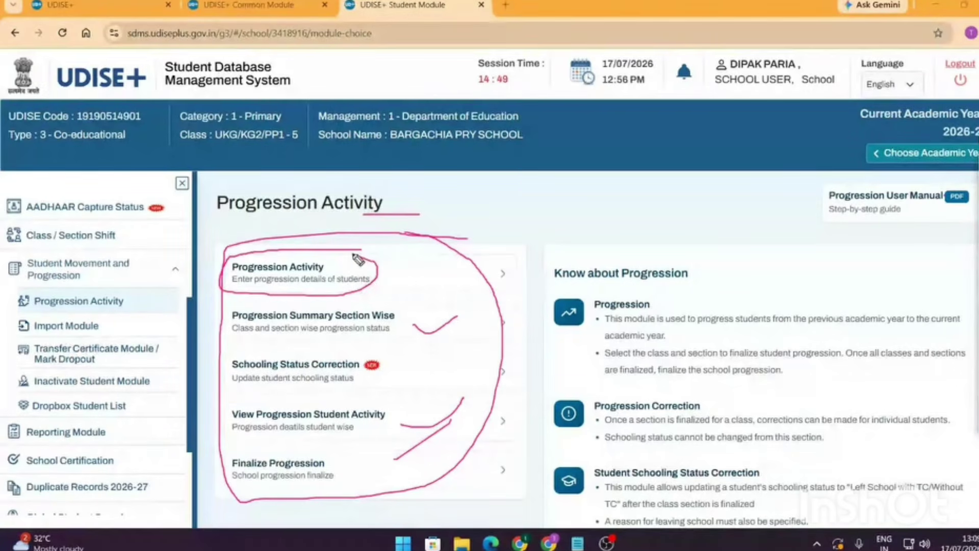
- Link the sidebar's Progression Activity entry to its task with marks, then erase them
mouse_move(34, 286)
left_mouse_down()
mouse_move(53, 249)
mouse_move(20, 283)
mouse_move(34, 287)
left_mouse_up()
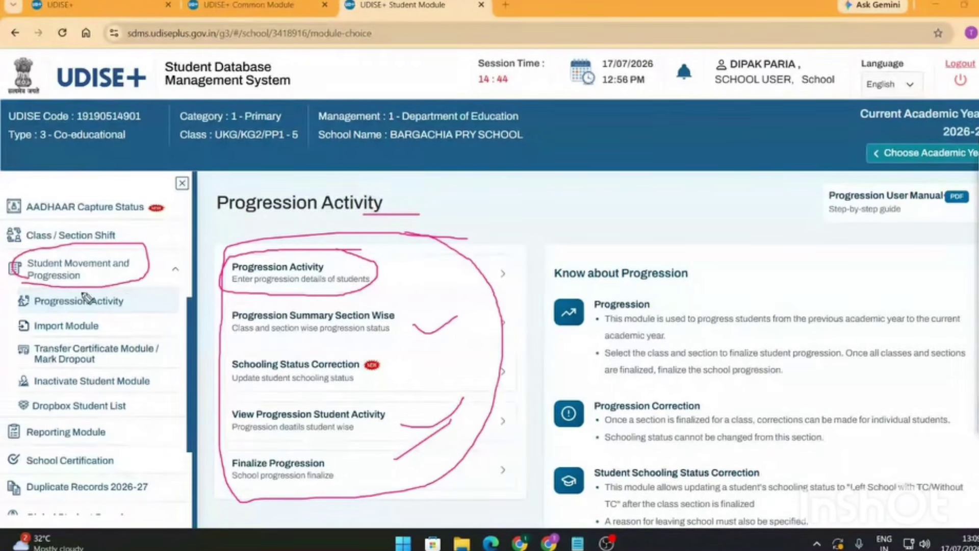
mouse_move(126, 293)
left_mouse_down()
mouse_move(4, 307)
mouse_move(81, 324)
mouse_move(134, 317)
mouse_move(134, 293)
mouse_move(138, 311)
mouse_move(205, 300)
mouse_move(204, 311)
left_mouse_up()
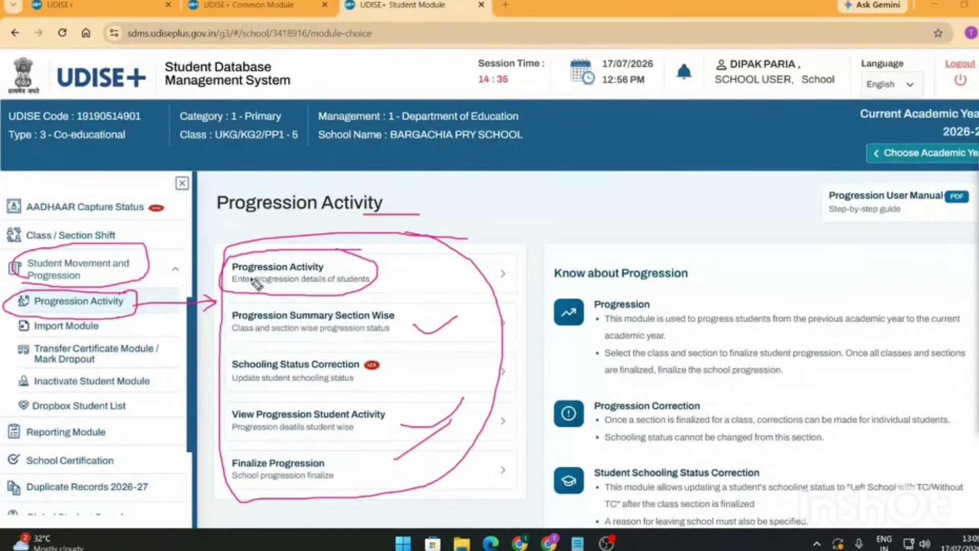
left_click_drag(255, 282, 290, 250)
mouse_move(442, 216)
left_mouse_down()
mouse_move(432, 461)
mouse_move(237, 221)
mouse_move(206, 315)
left_mouse_up()
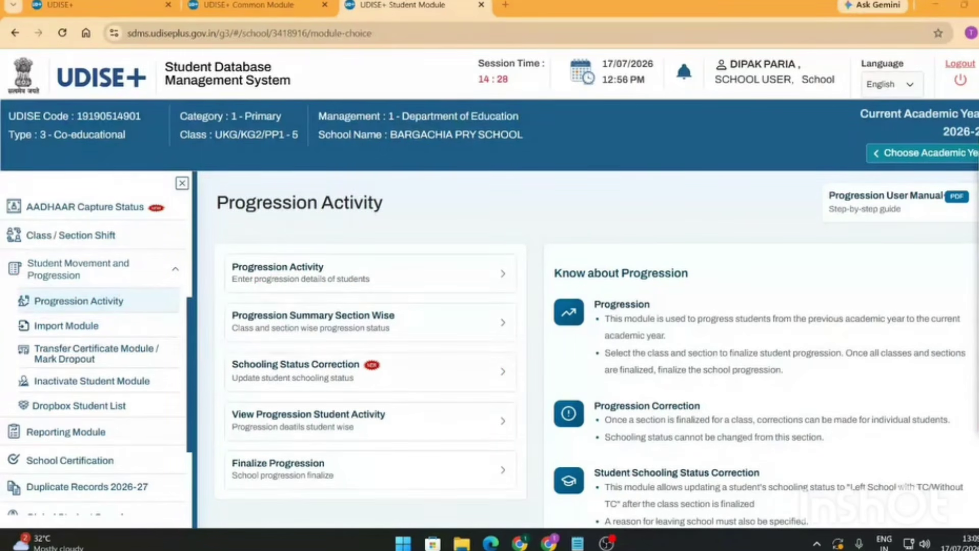
left_click(382, 283)
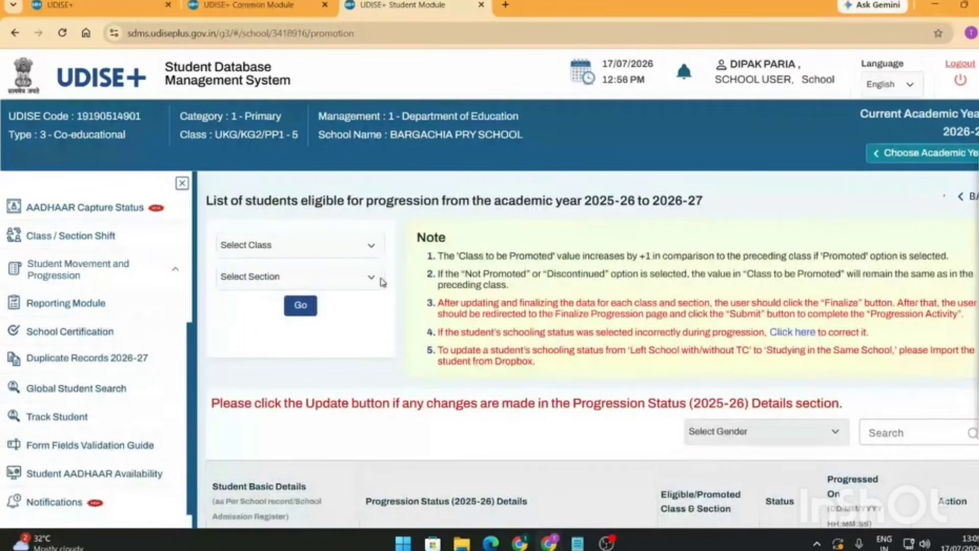
scroll(316, 328, "down", 5)
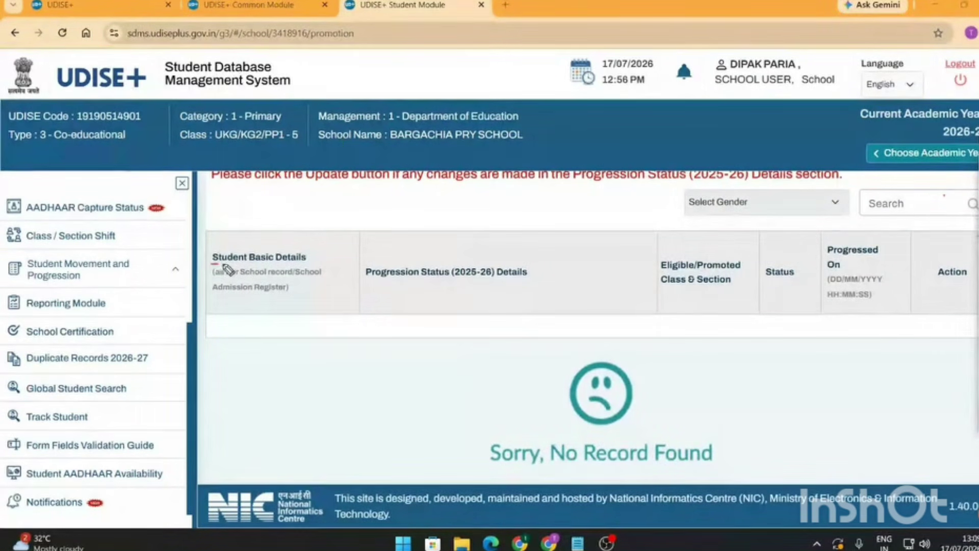
left_click_drag(213, 264, 306, 264)
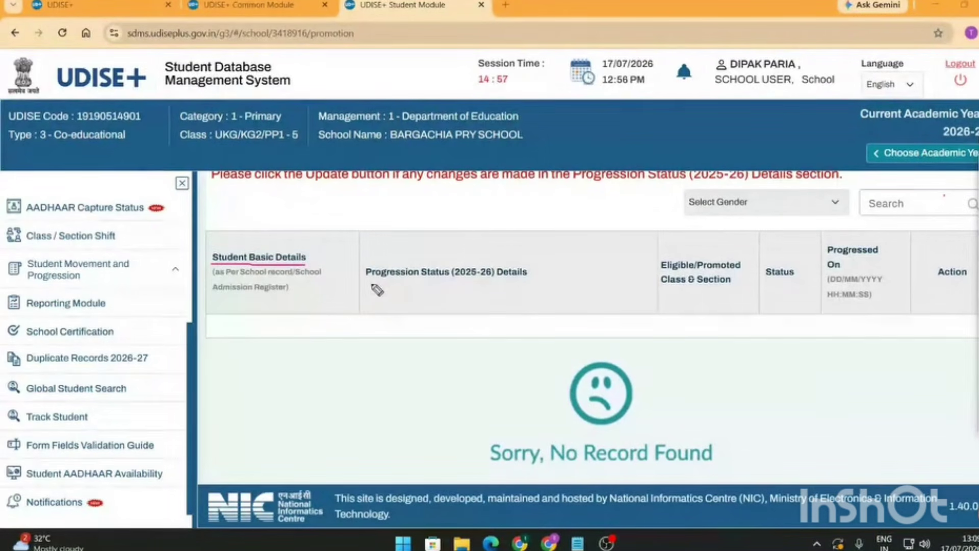
mouse_move(371, 284)
left_mouse_down()
mouse_move(521, 283)
mouse_move(467, 292)
mouse_move(501, 283)
mouse_move(476, 259)
left_mouse_up()
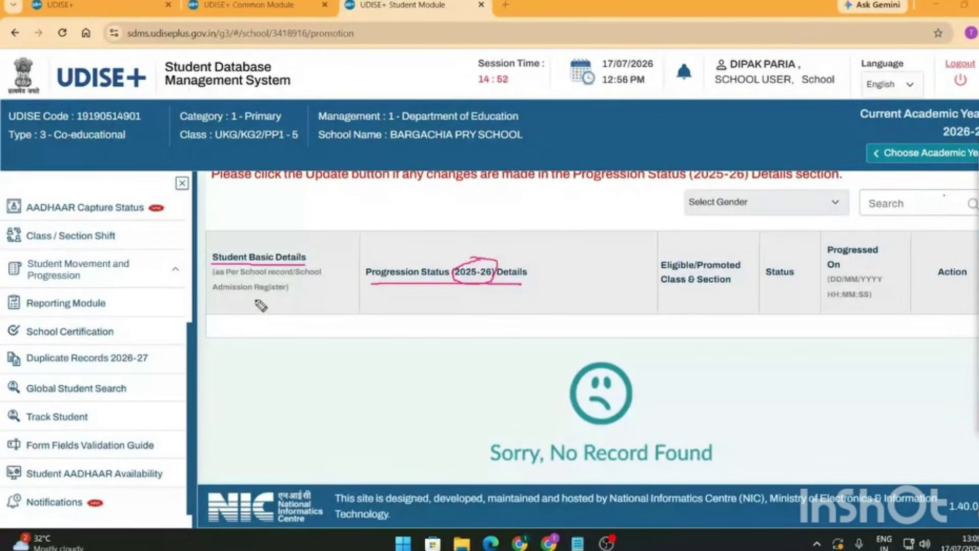
left_click_drag(256, 300, 305, 271)
left_click_drag(472, 286, 462, 437)
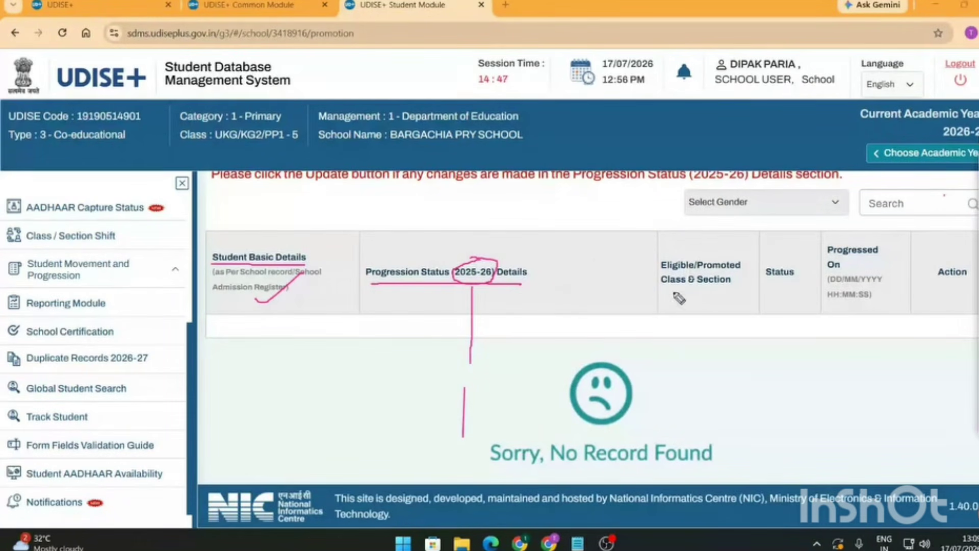
left_click_drag(689, 305, 760, 261)
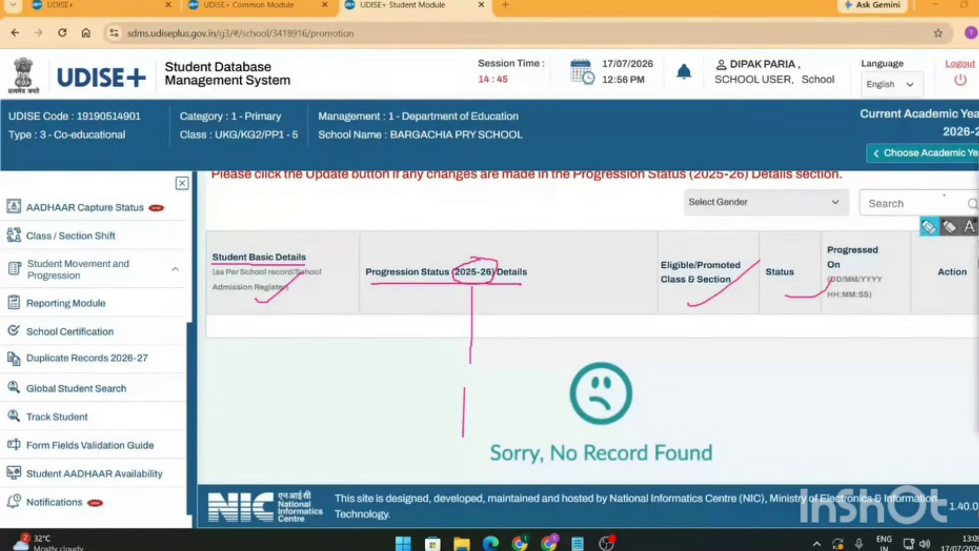
mouse_move(786, 294)
left_mouse_down()
mouse_move(831, 281)
mouse_move(721, 316)
mouse_move(428, 262)
mouse_move(431, 475)
mouse_move(436, 395)
mouse_move(285, 312)
left_mouse_up()
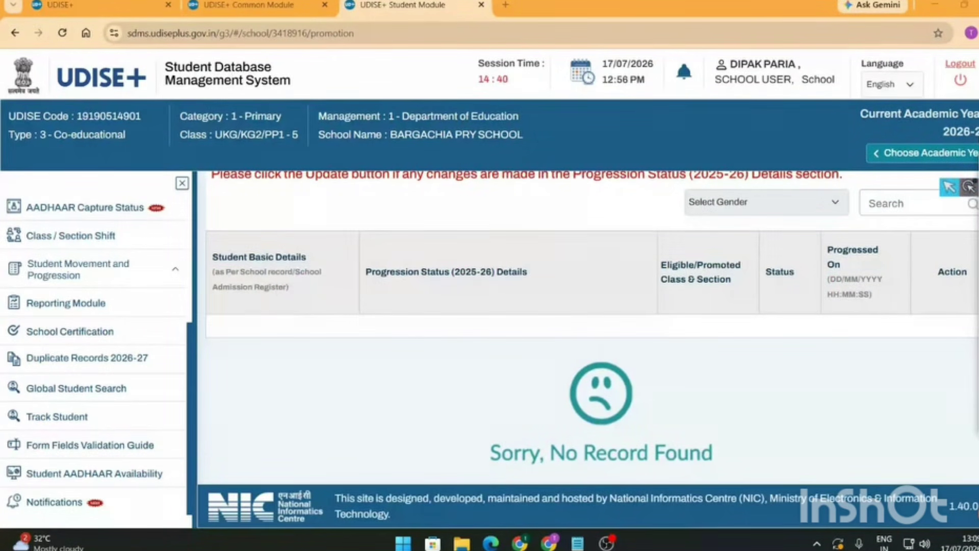
scroll(389, 225, "up", 4)
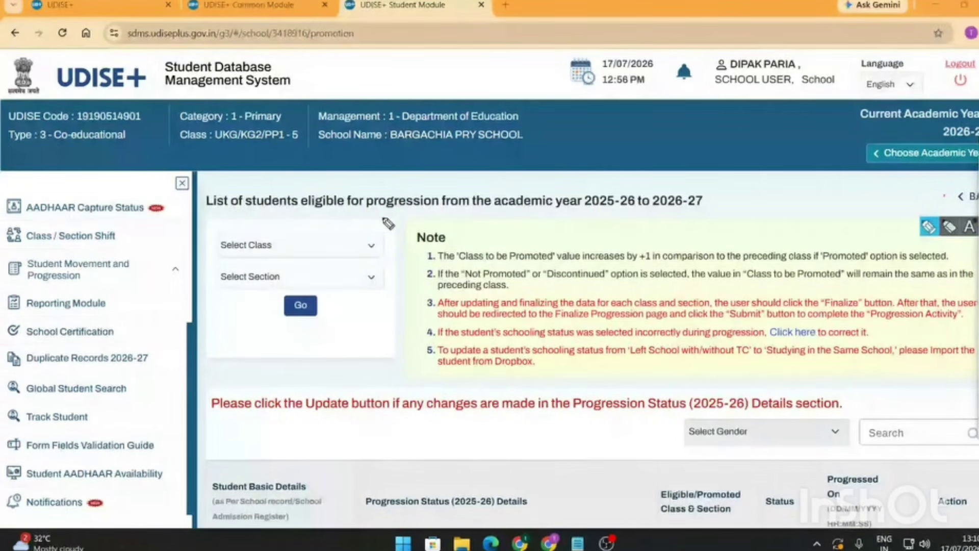
- Filter the progression list to Class IV, Section A and load the students
left_click_drag(385, 224, 357, 209)
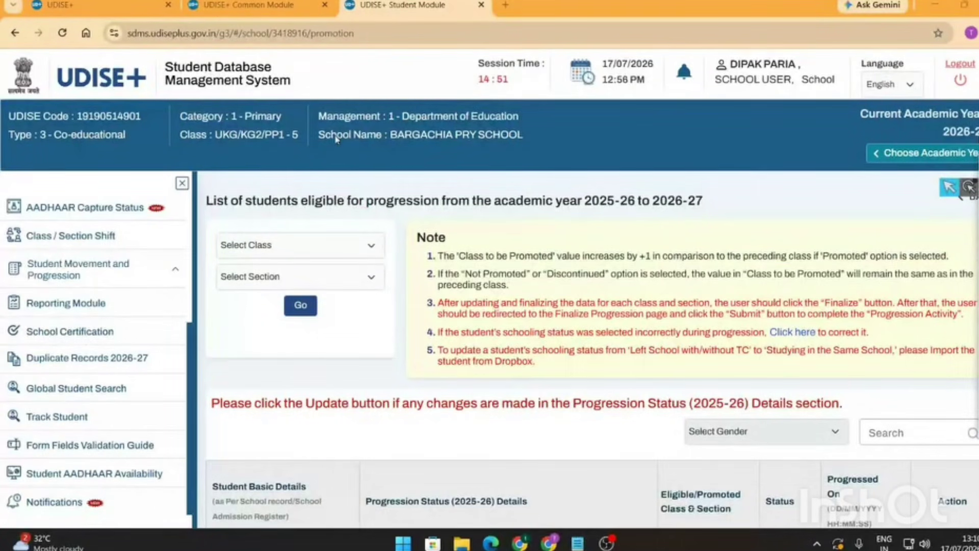
left_click(366, 247)
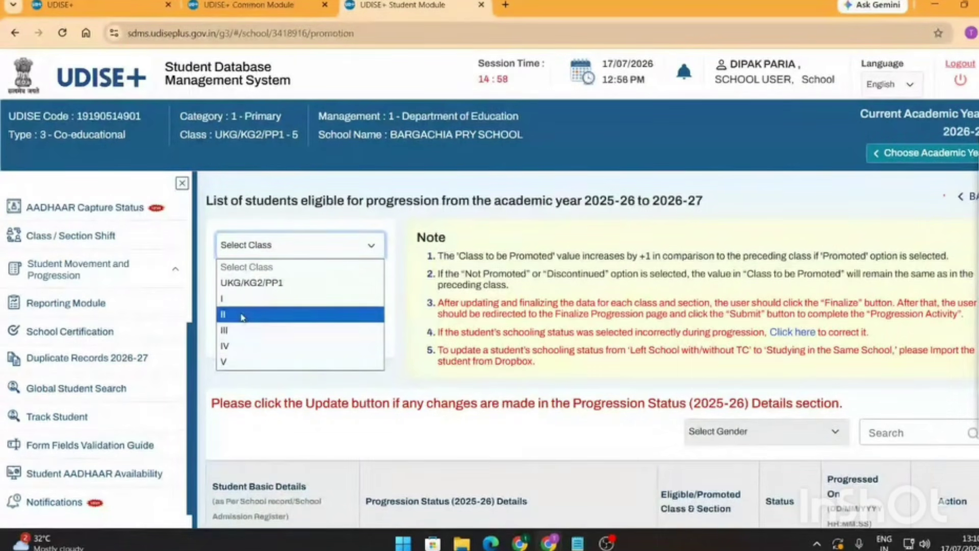
left_click(251, 349)
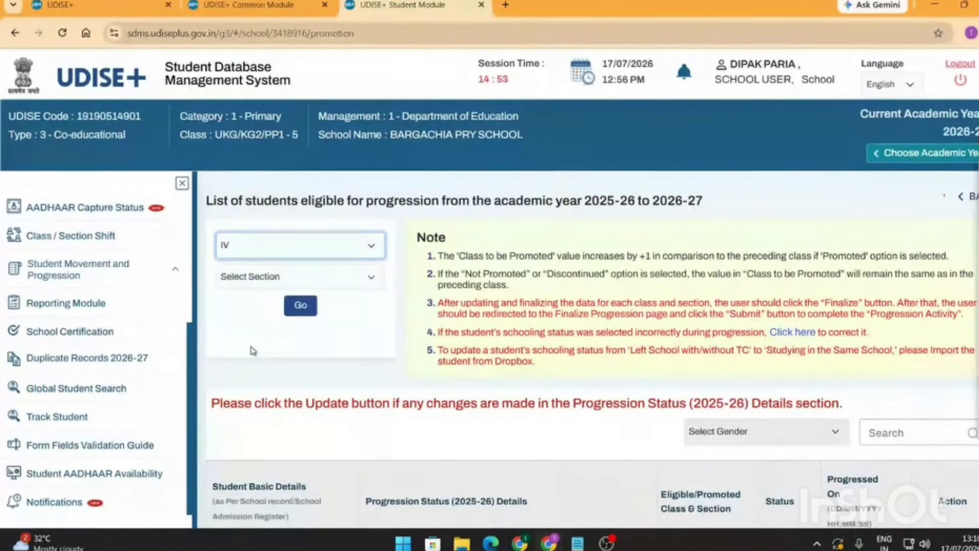
left_click(368, 282)
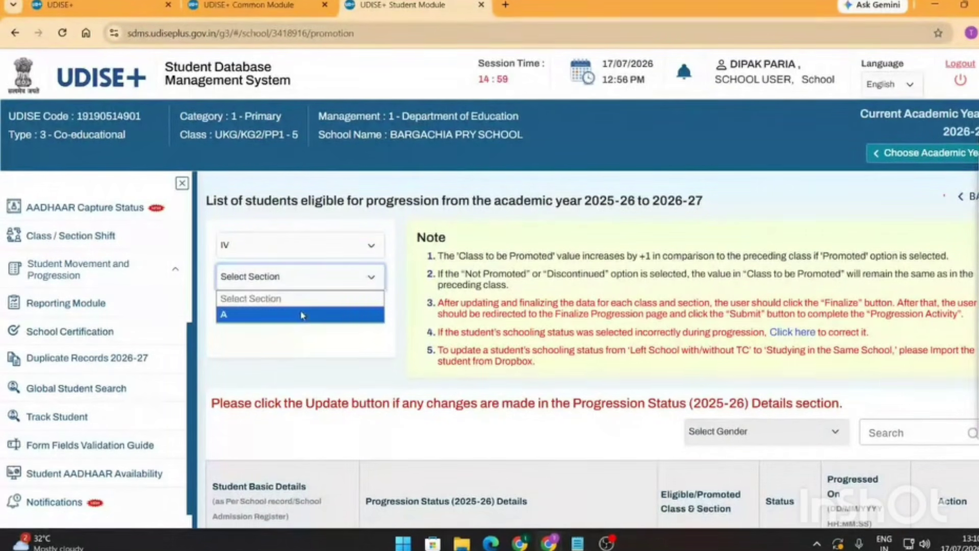
left_click(285, 315)
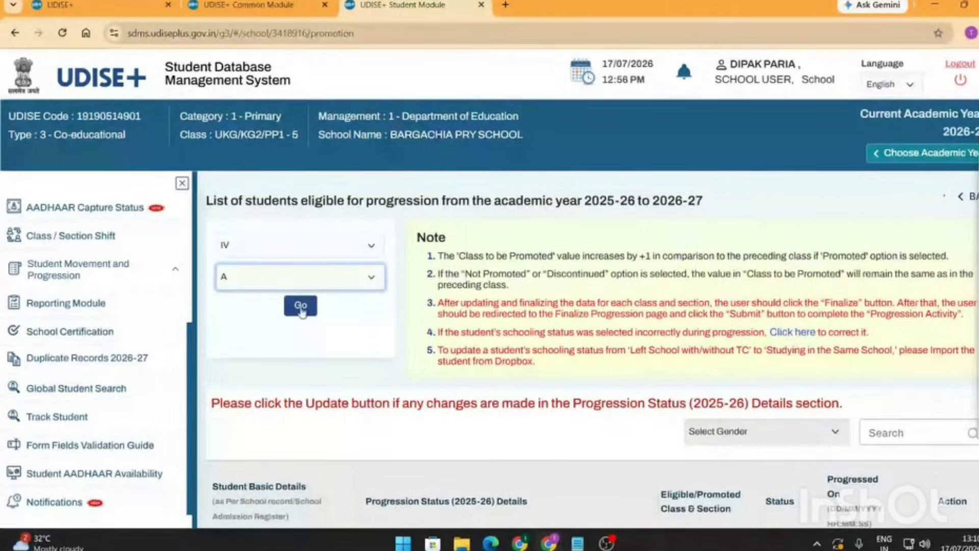
left_click(301, 308)
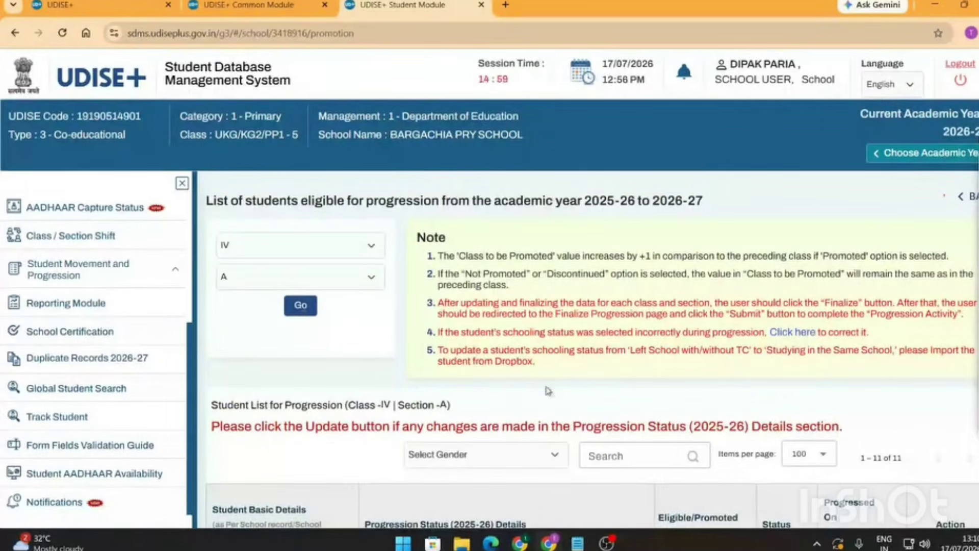
- Scroll through the Class IV student list and highlight the first student's name
scroll(546, 387, "down", 10)
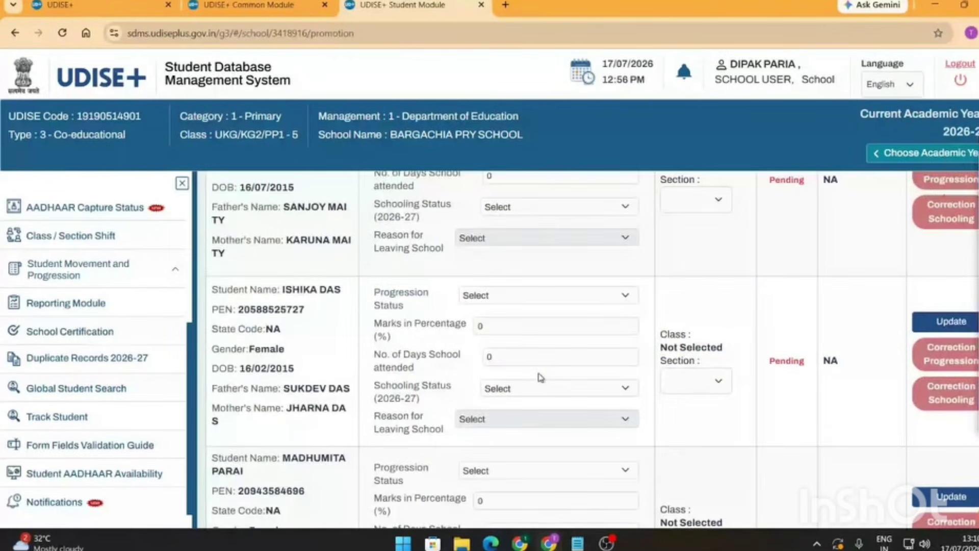
scroll(540, 378, "down", 15)
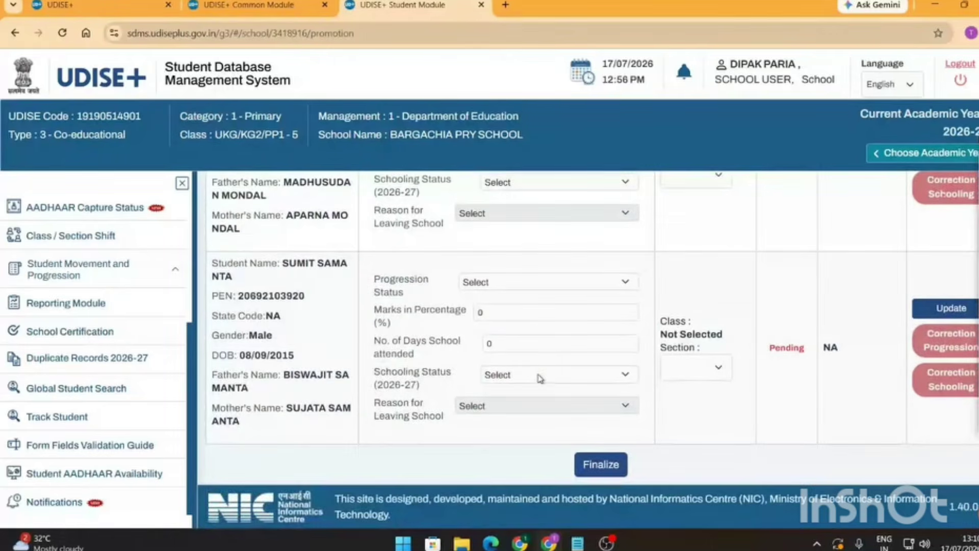
scroll(540, 376, "up", 20)
scroll(505, 352, "down", 6)
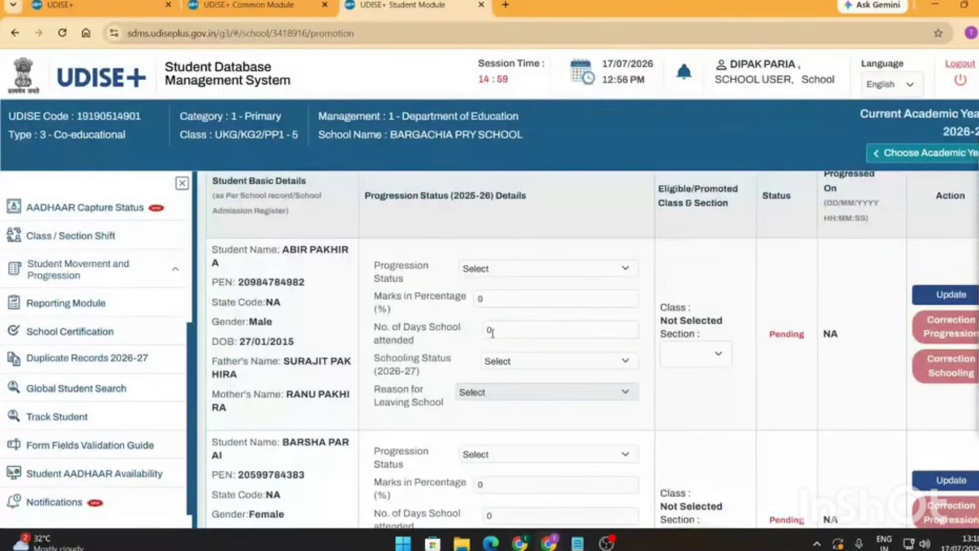
scroll(492, 332, "up", 4)
scroll(479, 335, "down", 5)
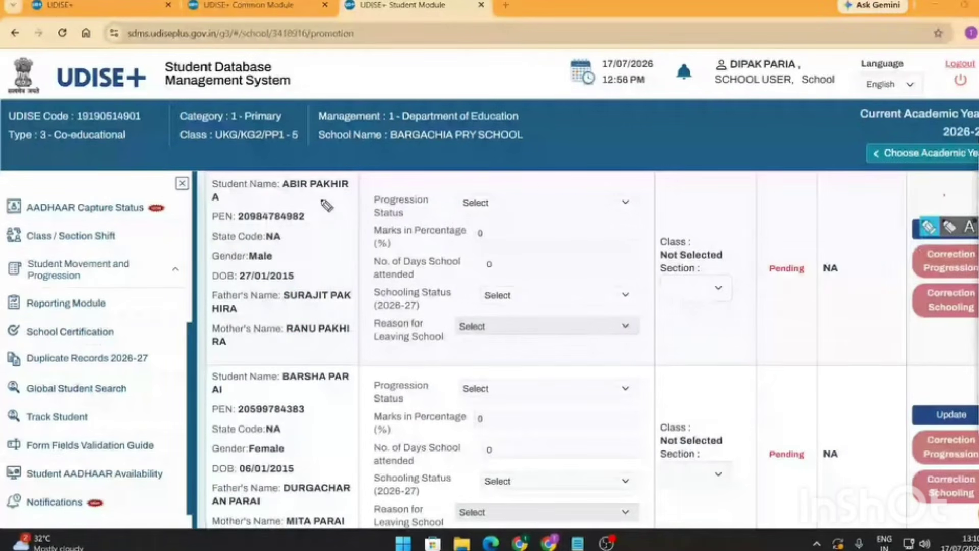
mouse_move(321, 199)
left_mouse_down()
mouse_move(237, 205)
mouse_move(201, 326)
mouse_move(285, 362)
mouse_move(364, 331)
mouse_move(359, 224)
mouse_move(305, 200)
left_mouse_up()
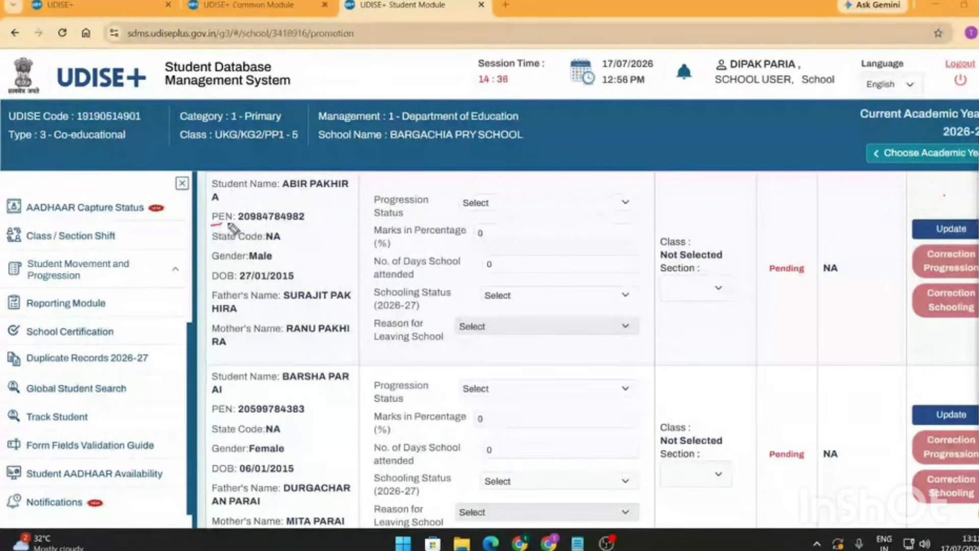
mouse_move(225, 223)
left_mouse_down()
mouse_move(324, 217)
mouse_move(313, 207)
mouse_move(230, 206)
mouse_move(209, 219)
mouse_move(222, 227)
left_mouse_up()
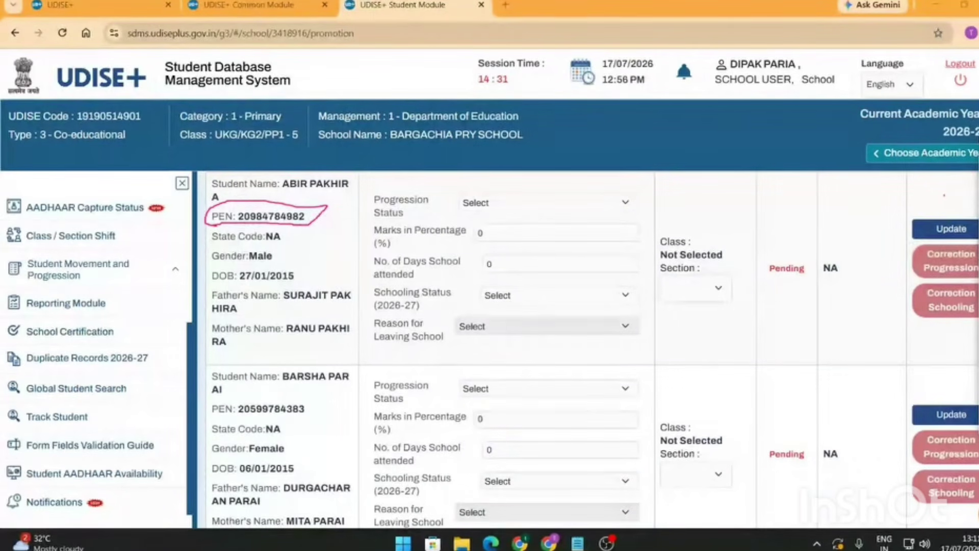
left_click(948, 191)
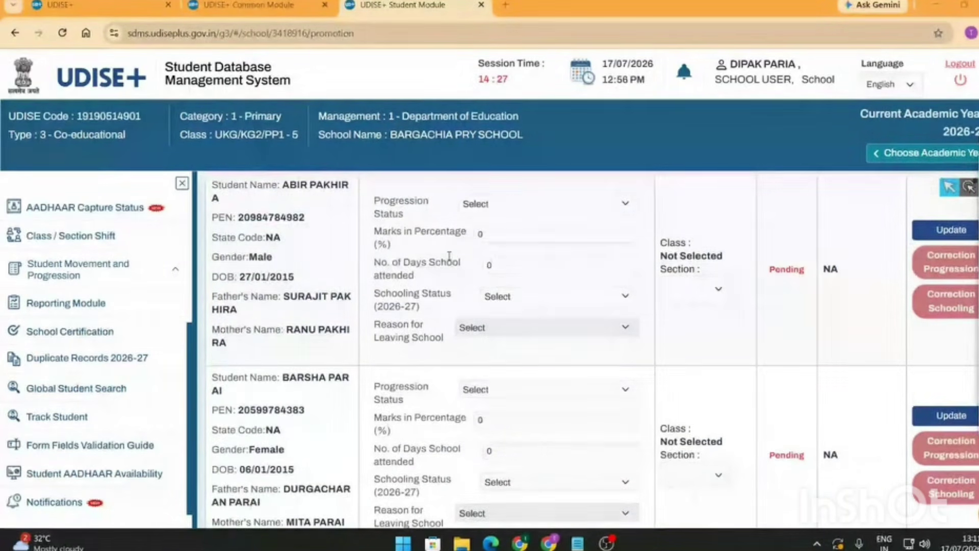
scroll(305, 251, "up", 1)
left_click_drag(281, 248, 333, 265)
left_click(320, 252)
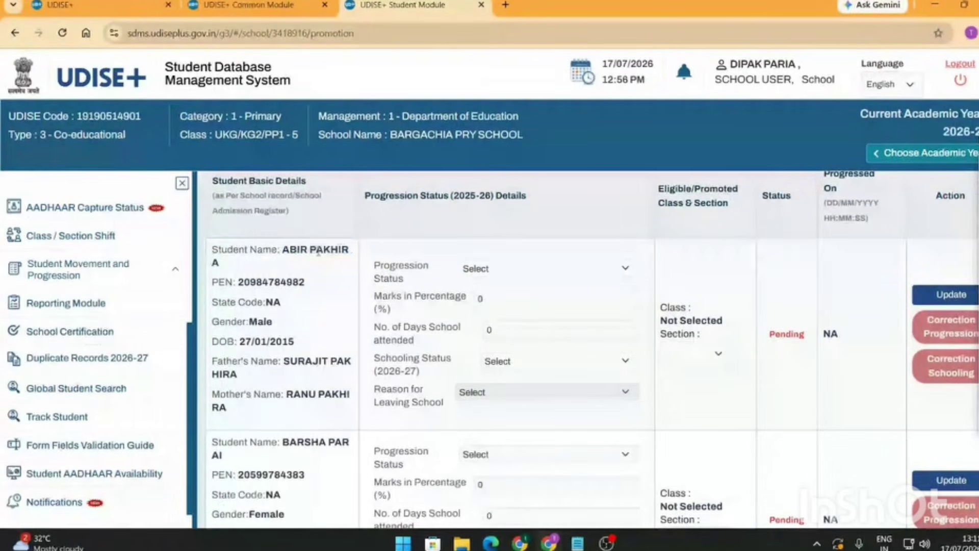
scroll(364, 280, "down", 1)
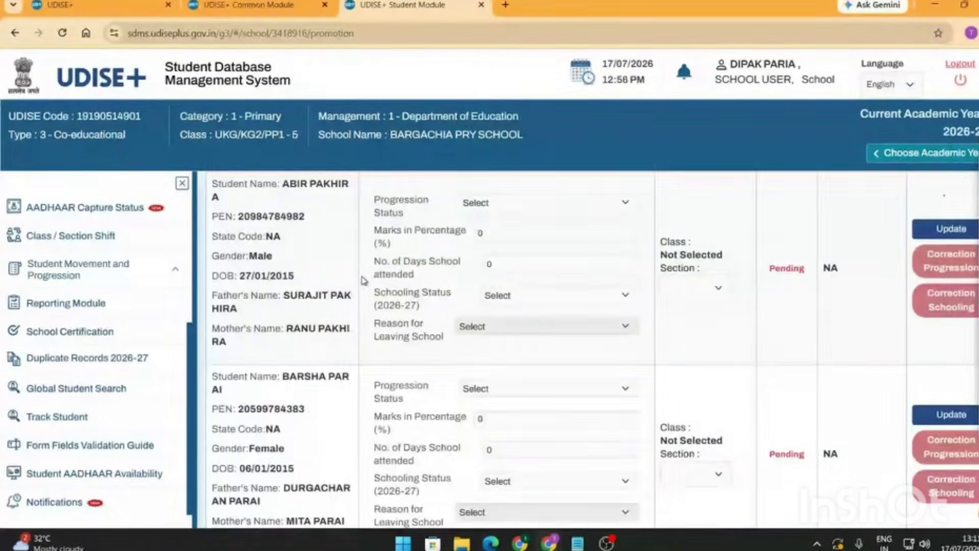
- Mark the first student Promoted/Passed with 85 percent marks and 240 days attended
left_click(624, 203)
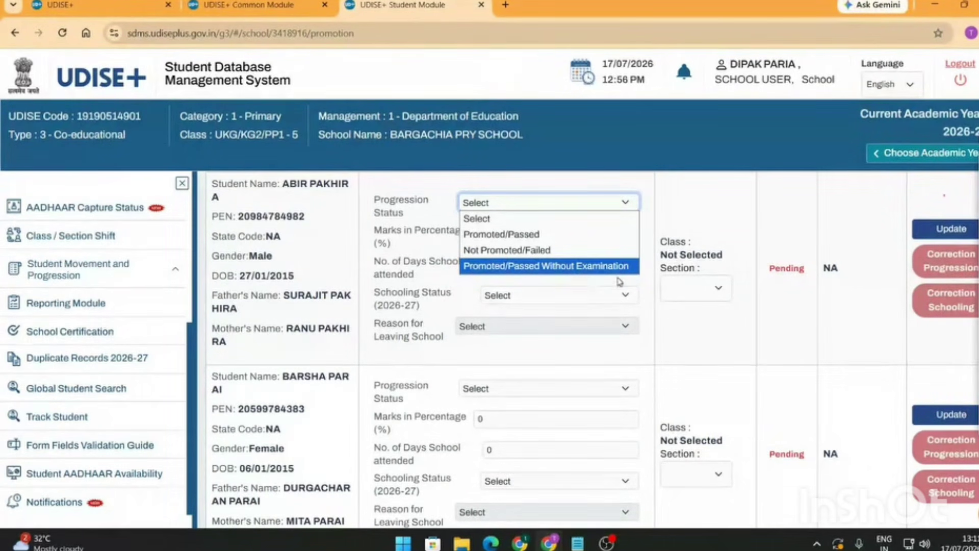
left_click(620, 282)
left_click(627, 204)
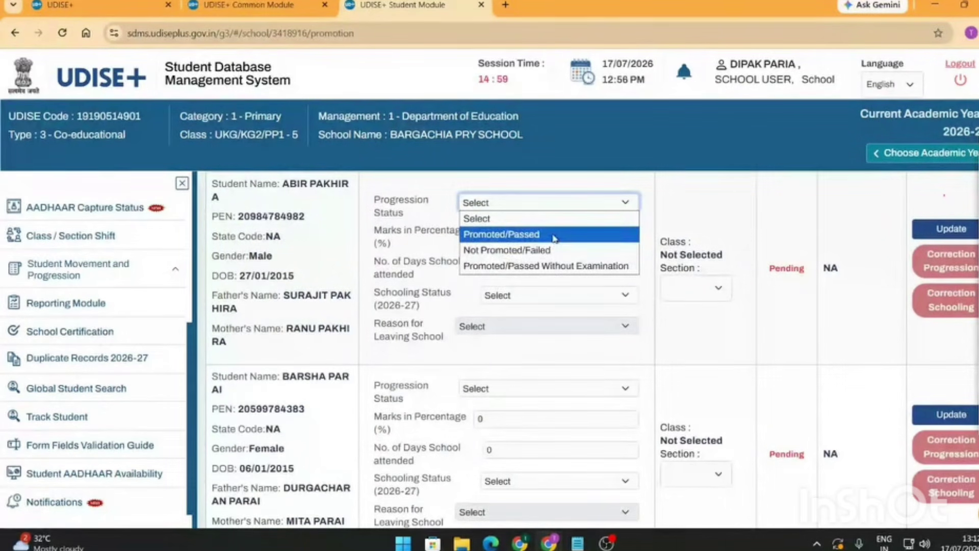
left_click(554, 235)
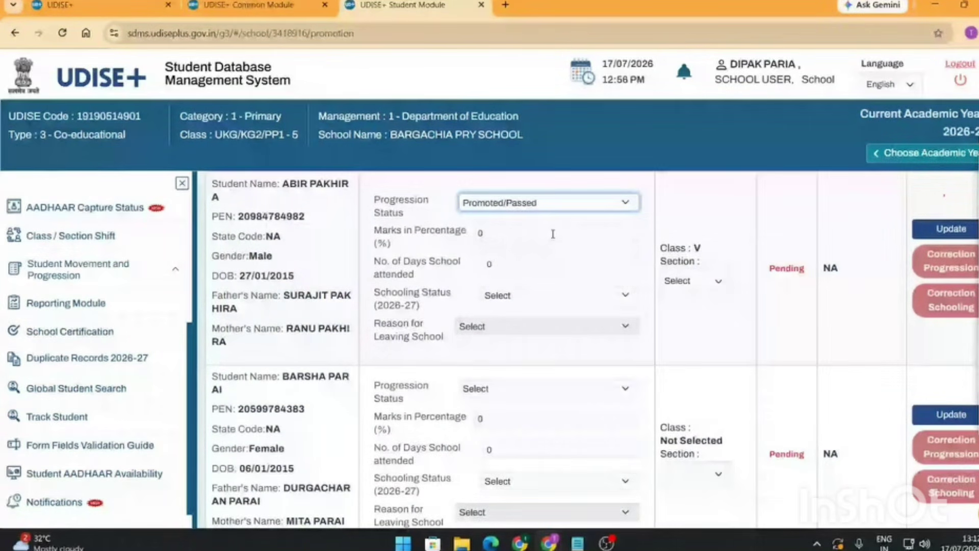
scroll(561, 255, "up", 3)
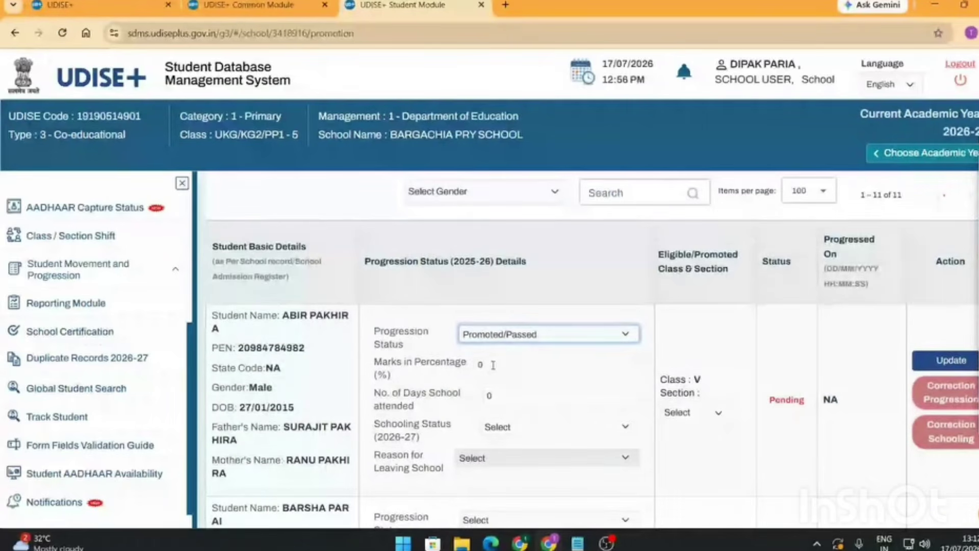
double_click(494, 366)
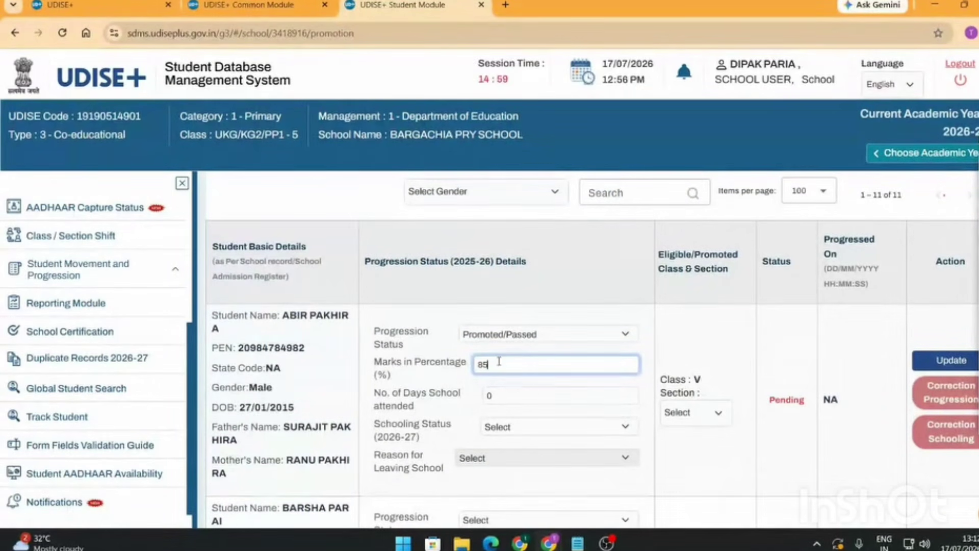
left_click_drag(499, 362, 476, 370)
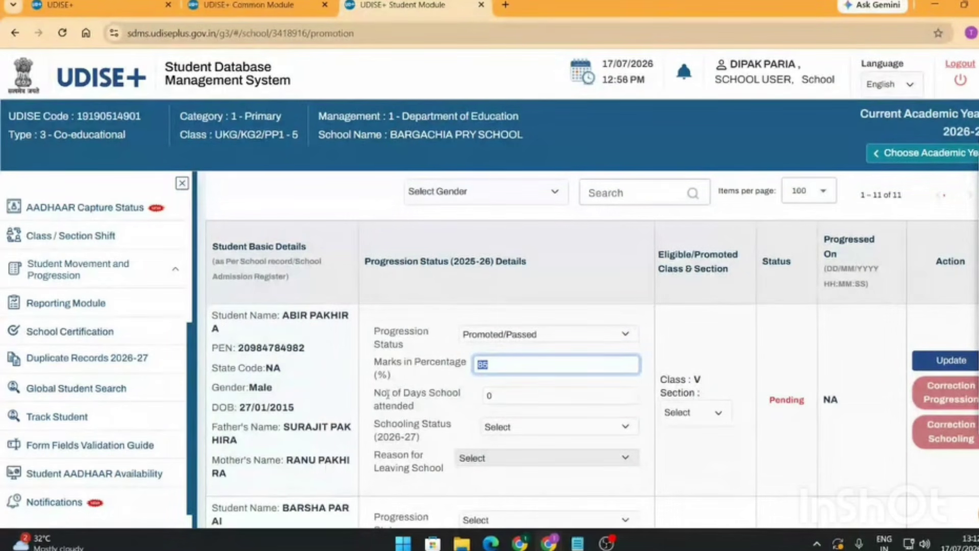
left_click_drag(426, 411, 374, 400)
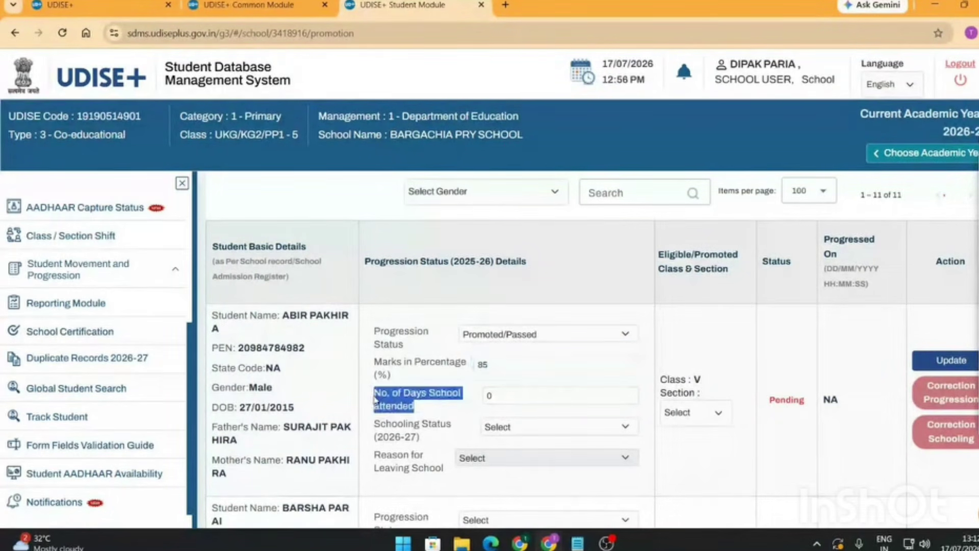
left_click(516, 400)
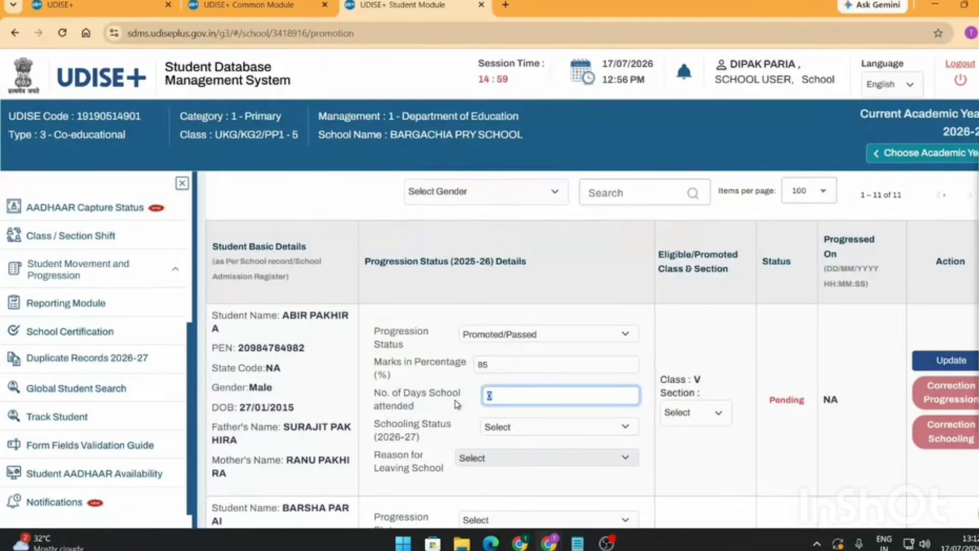
type("240")
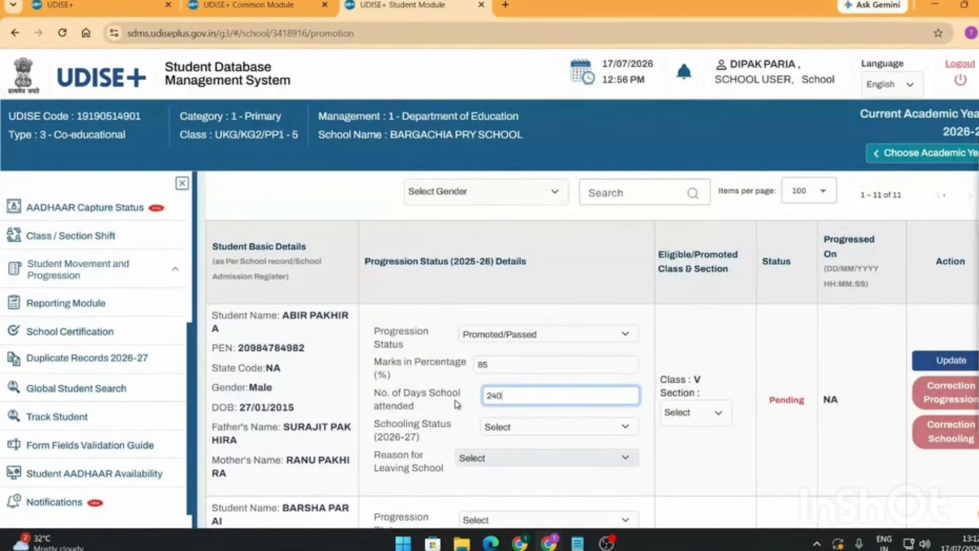
scroll(464, 357, "down", 1)
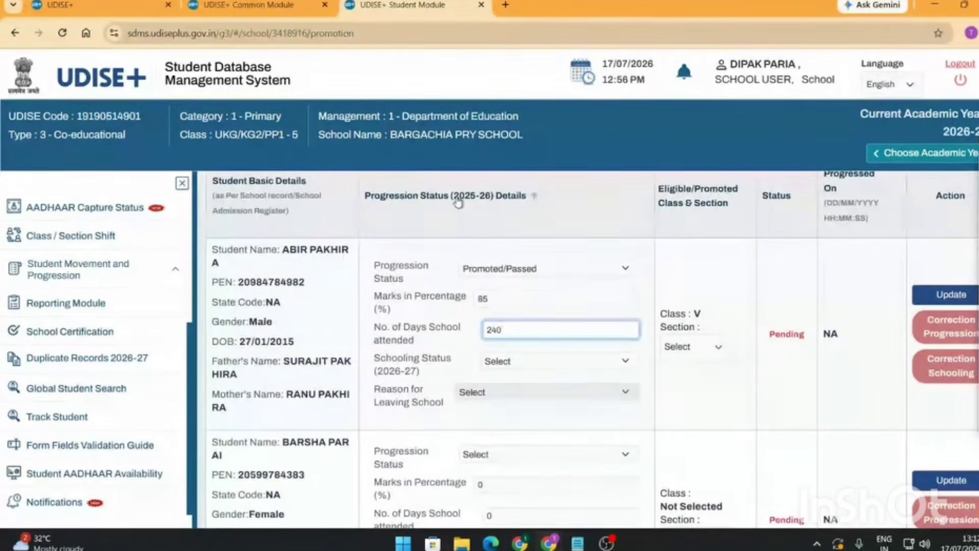
- Set the first student's schooling status to Studying in Same School
left_click(528, 367)
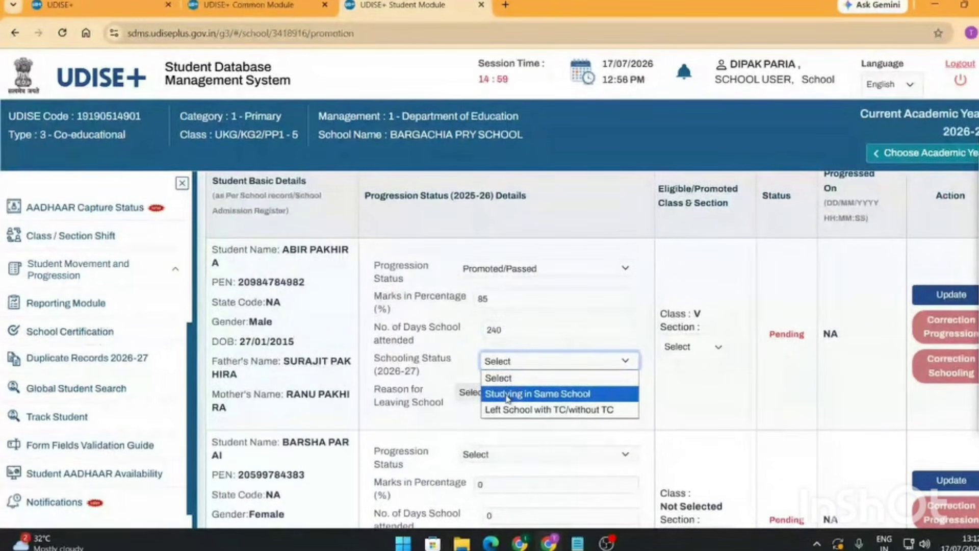
left_click(705, 317)
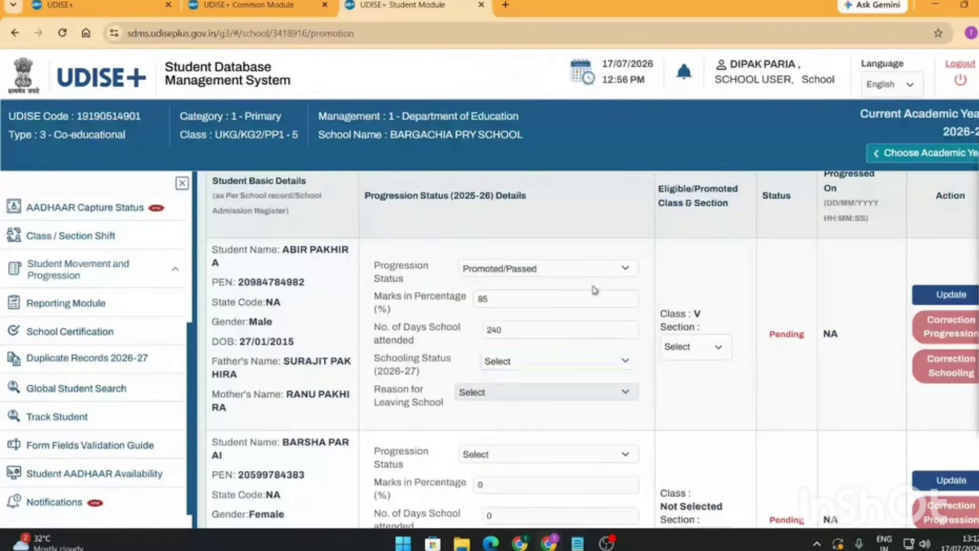
scroll(595, 290, "down", 3)
scroll(529, 203, "up", 2)
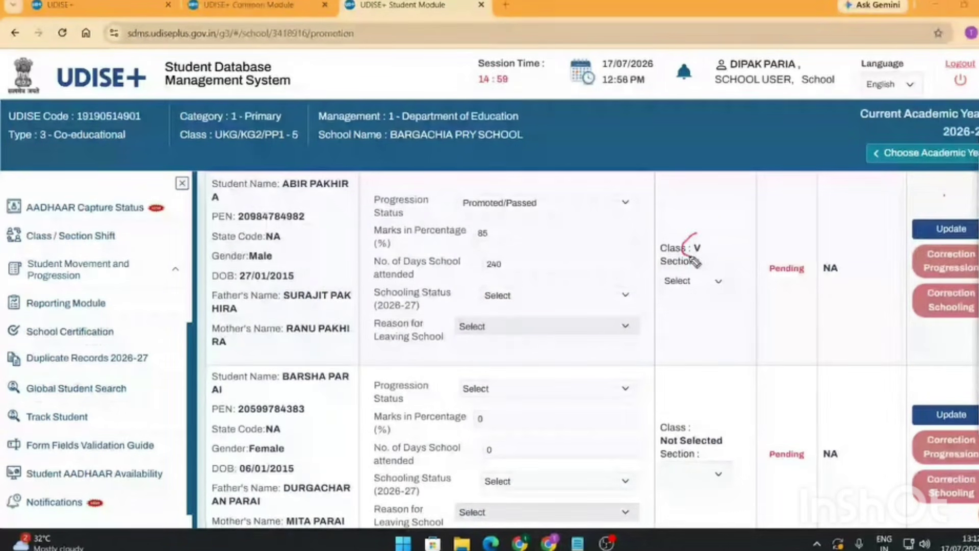
mouse_move(713, 240)
left_mouse_down()
mouse_move(689, 253)
mouse_move(700, 230)
left_mouse_up()
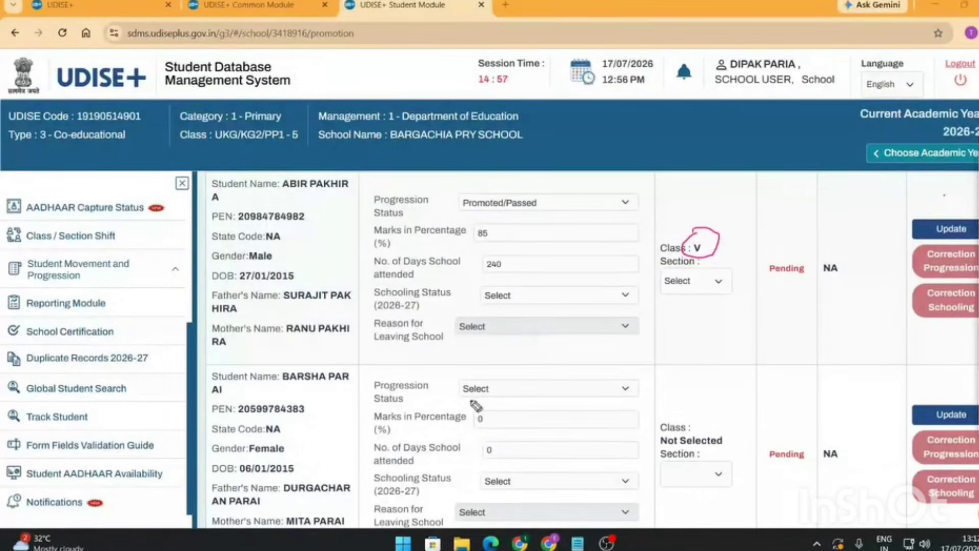
mouse_move(472, 405)
left_mouse_down()
mouse_move(459, 393)
mouse_move(487, 404)
left_mouse_up()
mouse_move(729, 426)
left_mouse_down()
mouse_move(714, 420)
mouse_move(697, 431)
mouse_move(710, 419)
left_mouse_up()
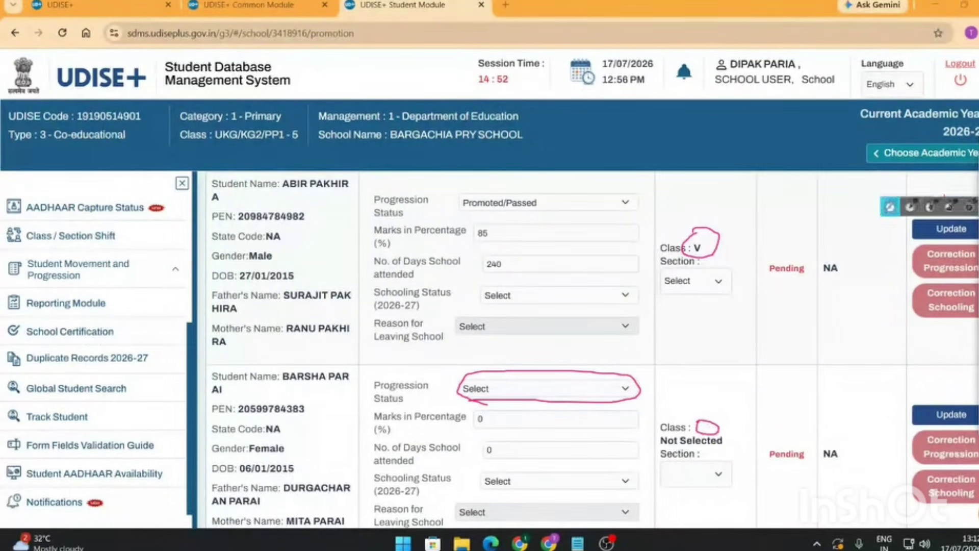
key("Escape")
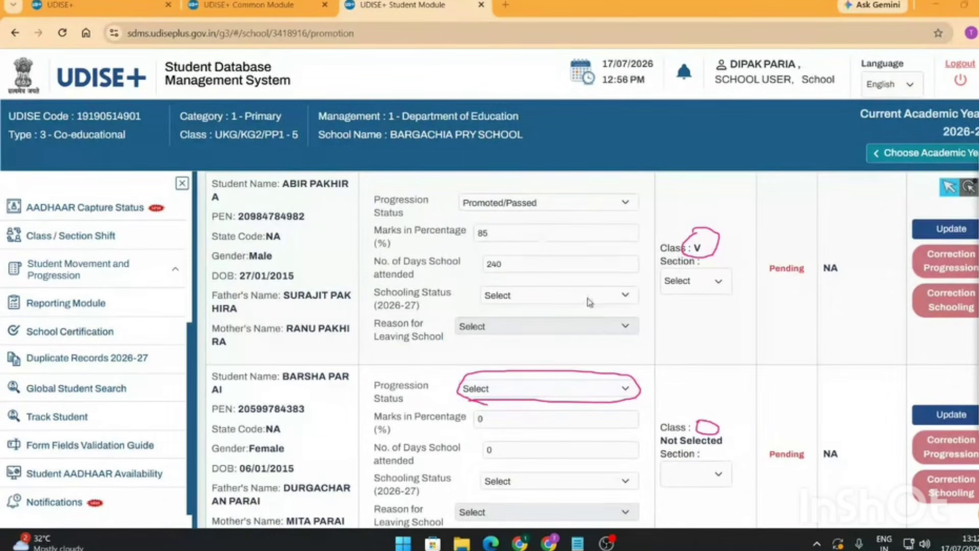
left_click(589, 296)
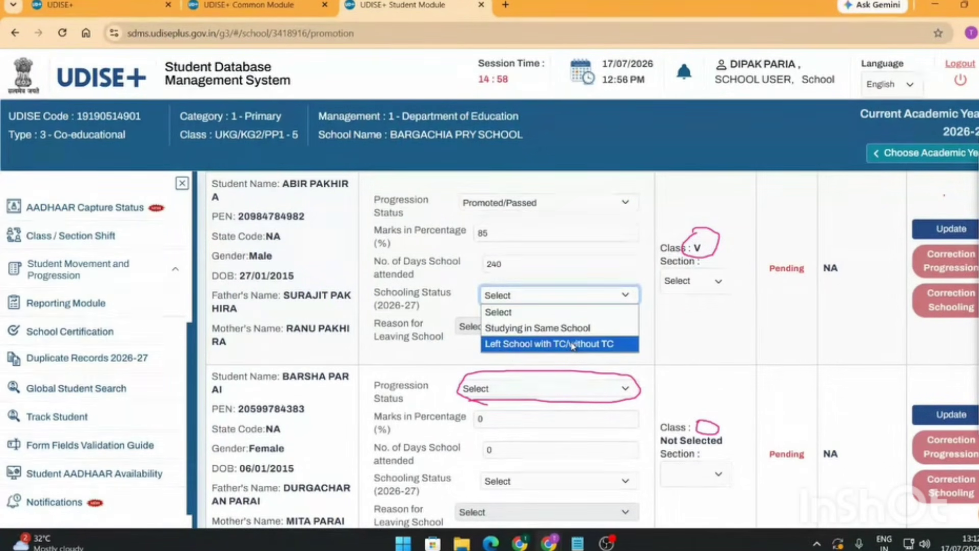
left_click(570, 329)
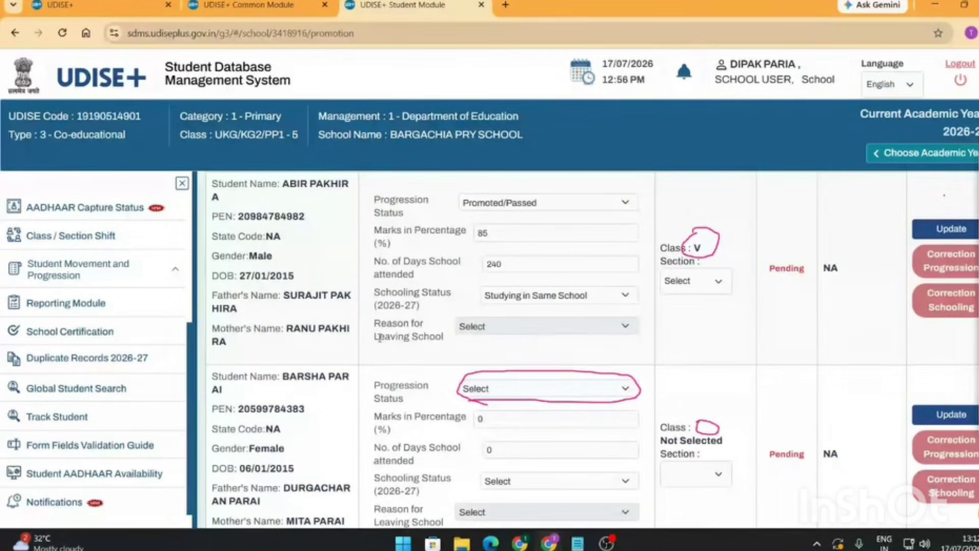
- Assign the first student to Class V section A
left_click_drag(376, 337, 450, 341)
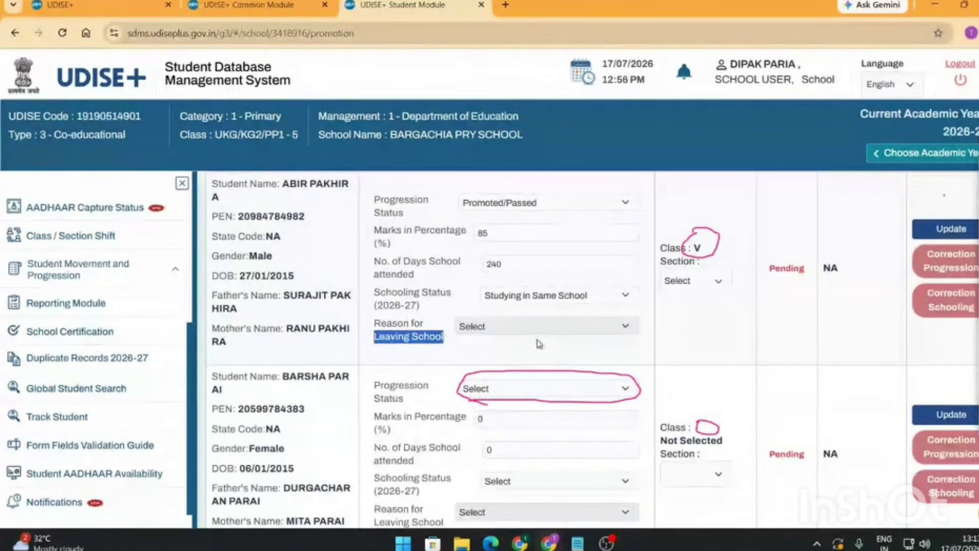
left_click(704, 252)
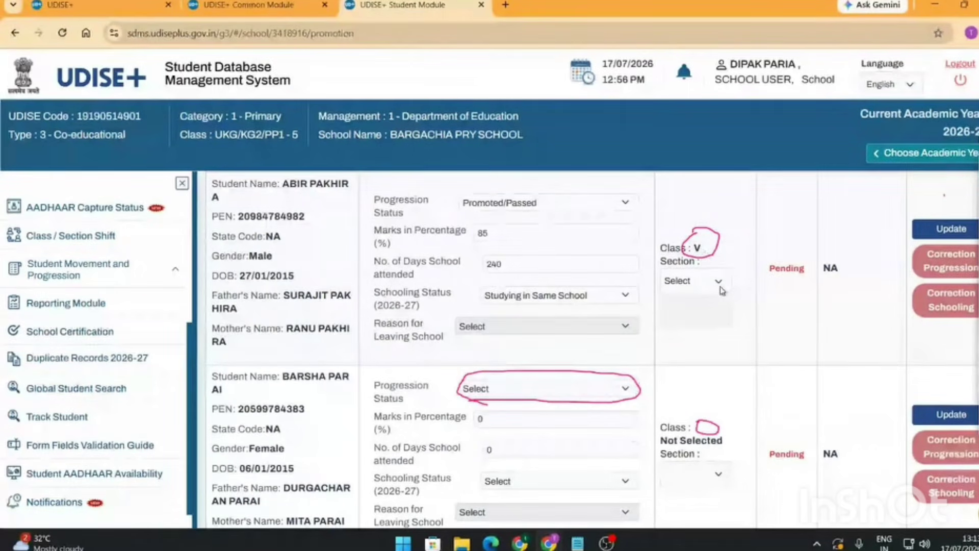
left_click(720, 282)
left_click(678, 317)
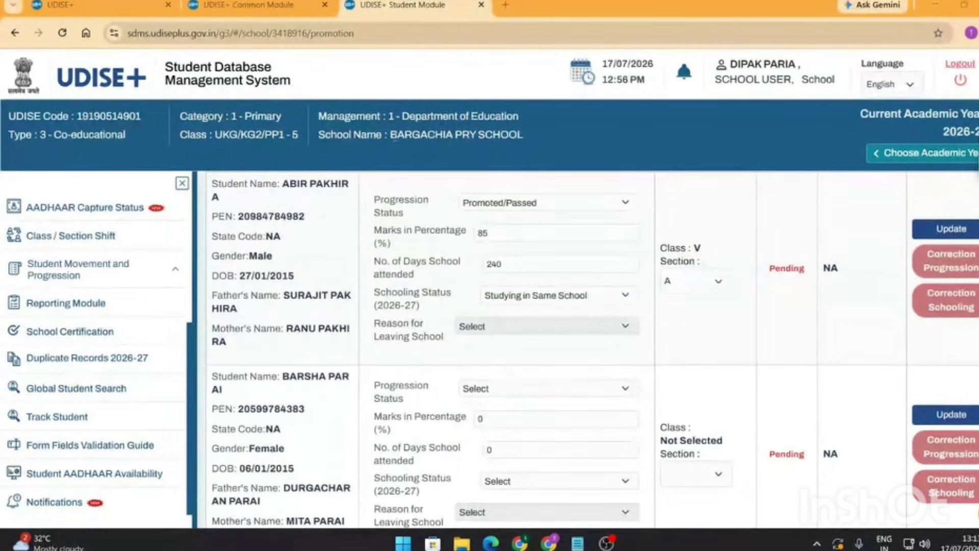
left_click_drag(395, 136, 521, 145)
left_click(522, 146)
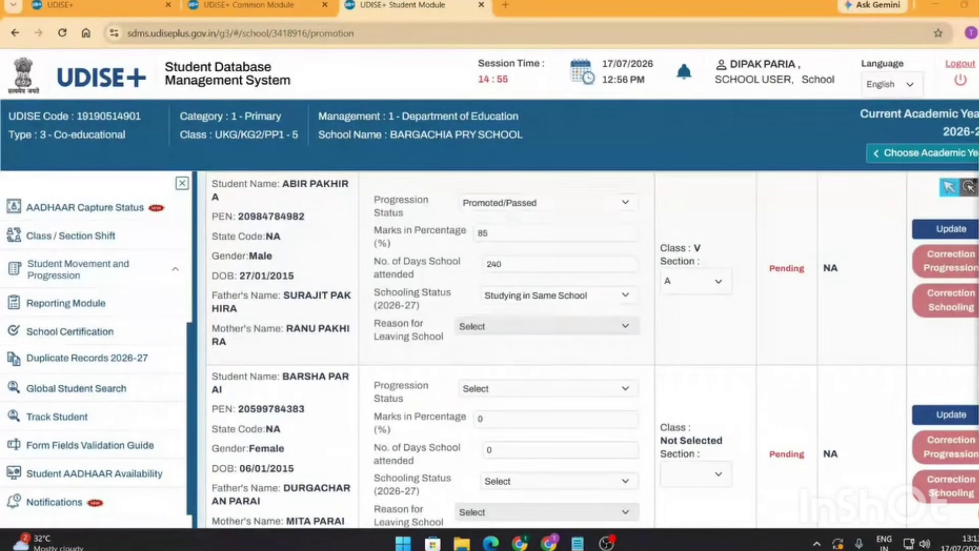
- Mark the second student Promoted/Passed with 90 percent marks and 235 days attended
scroll(612, 283, "down", 2)
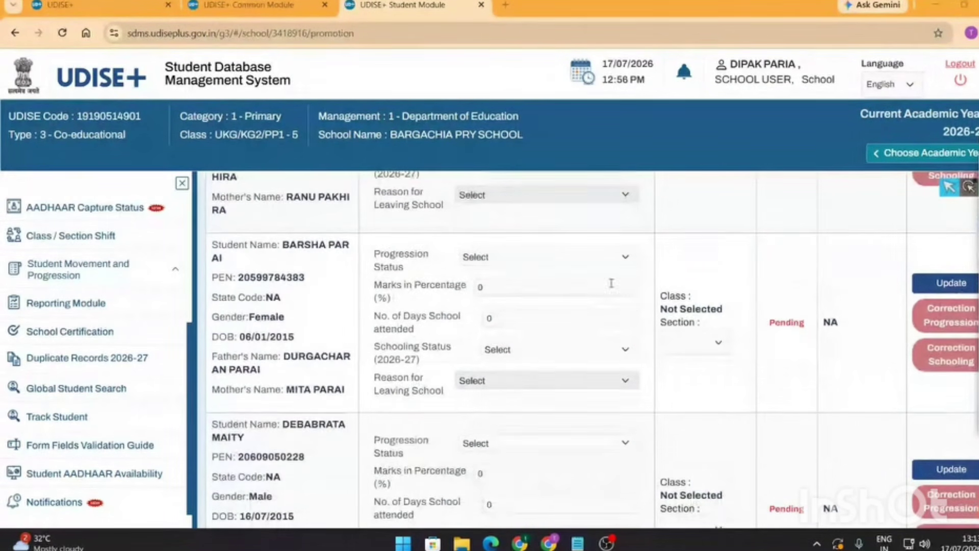
left_click(626, 258)
left_click(510, 289)
double_click(480, 287)
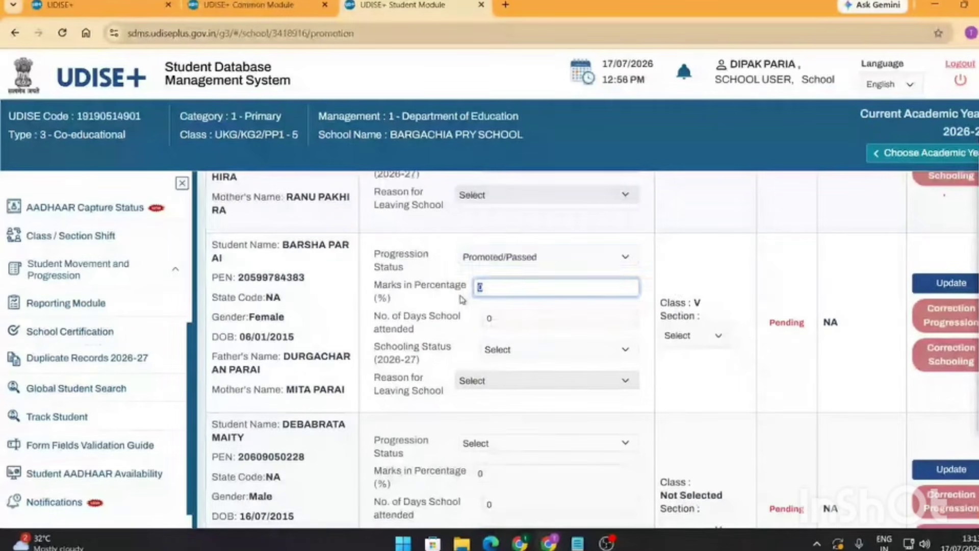
type("90")
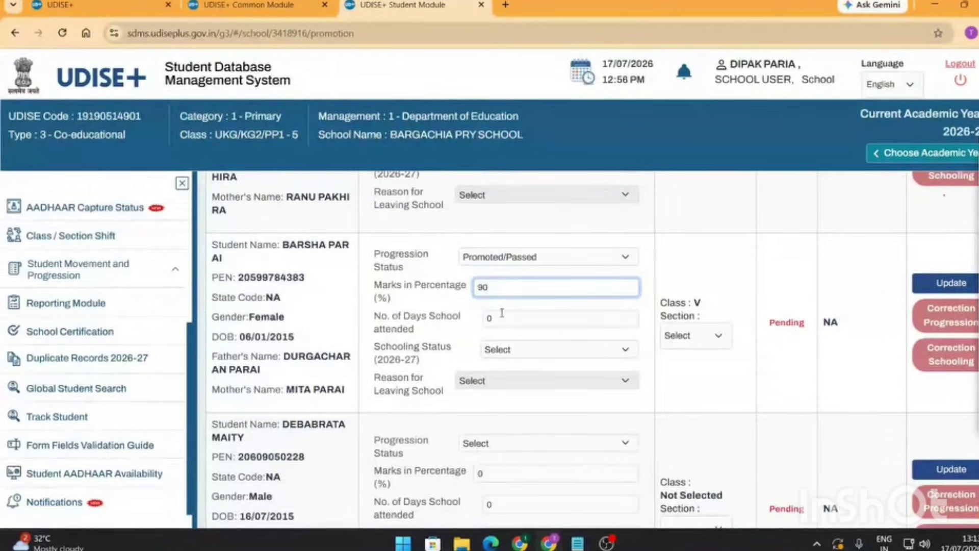
key("Tab")
type("235")
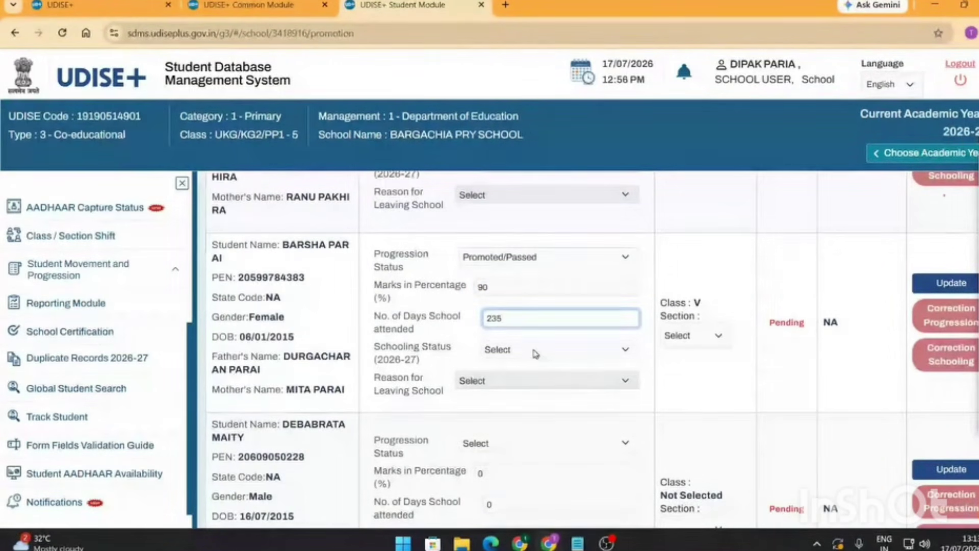
- Record the second student as Left School with TC/without TC for Others / Unknown Reasons
left_click(564, 349)
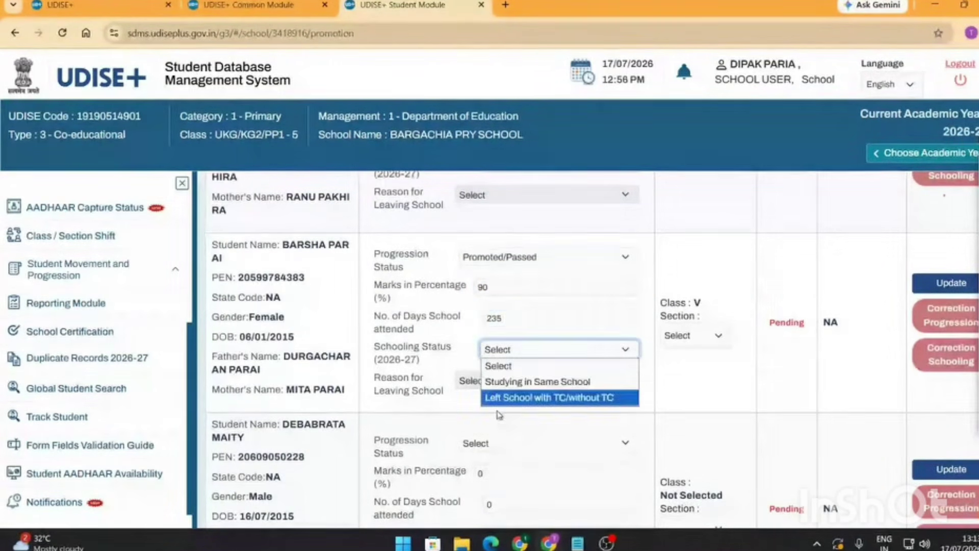
left_click(526, 401)
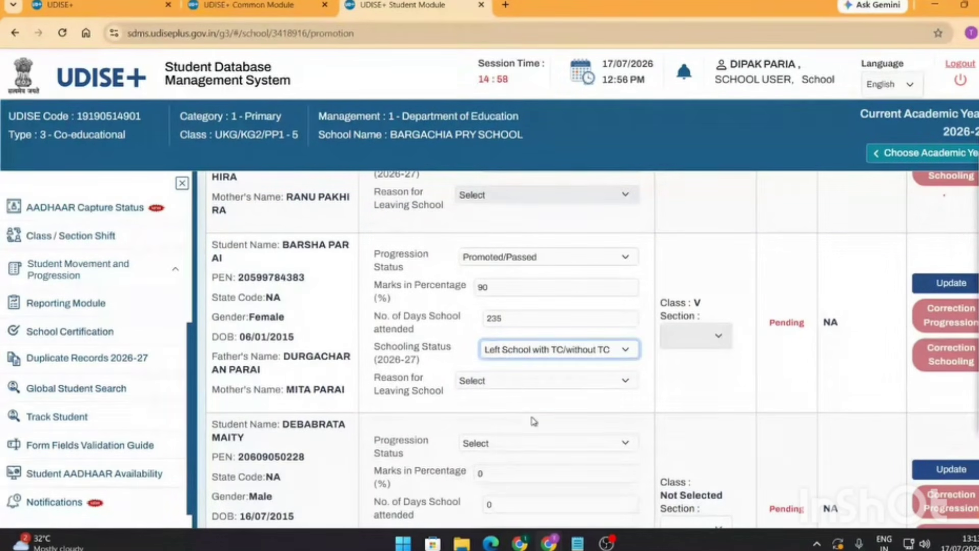
left_click(526, 380)
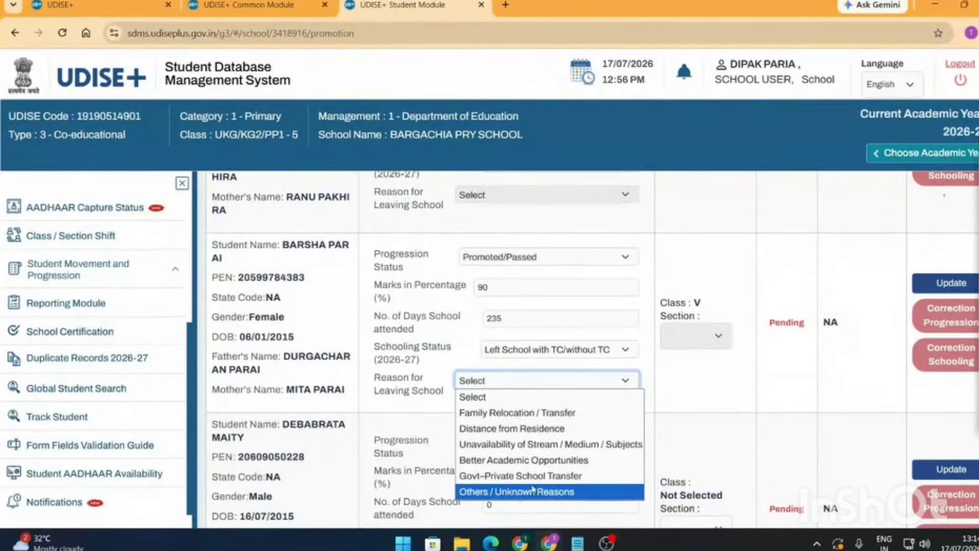
left_click(566, 388)
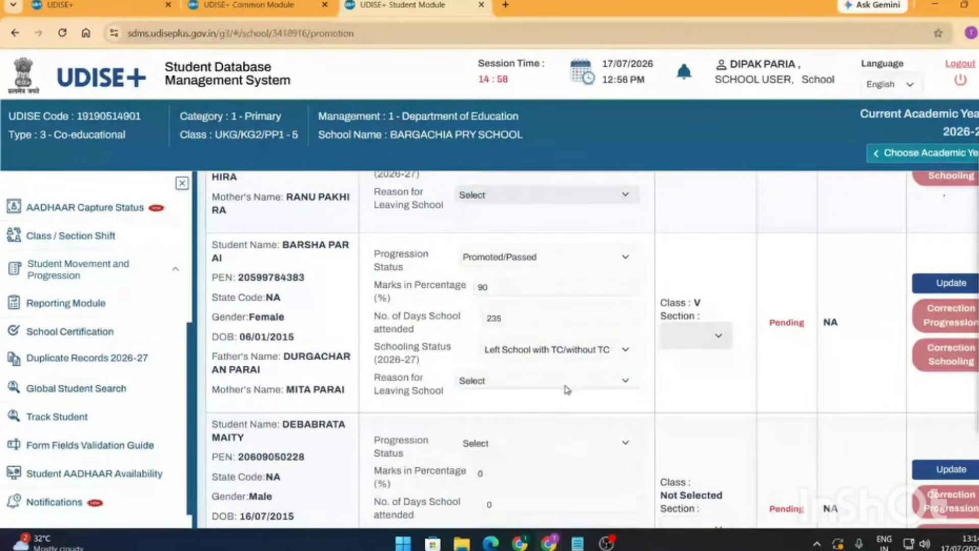
left_click(566, 387)
left_click(541, 491)
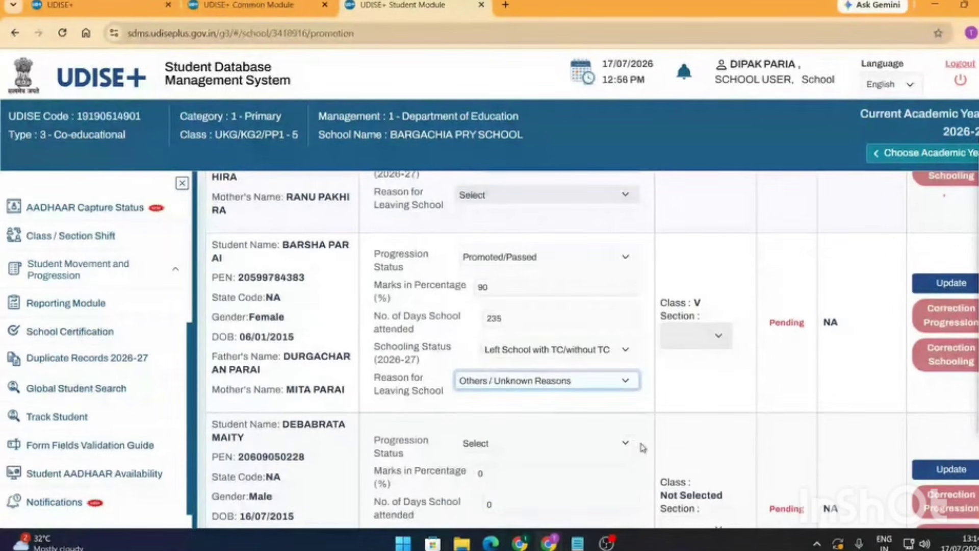
left_click(714, 335)
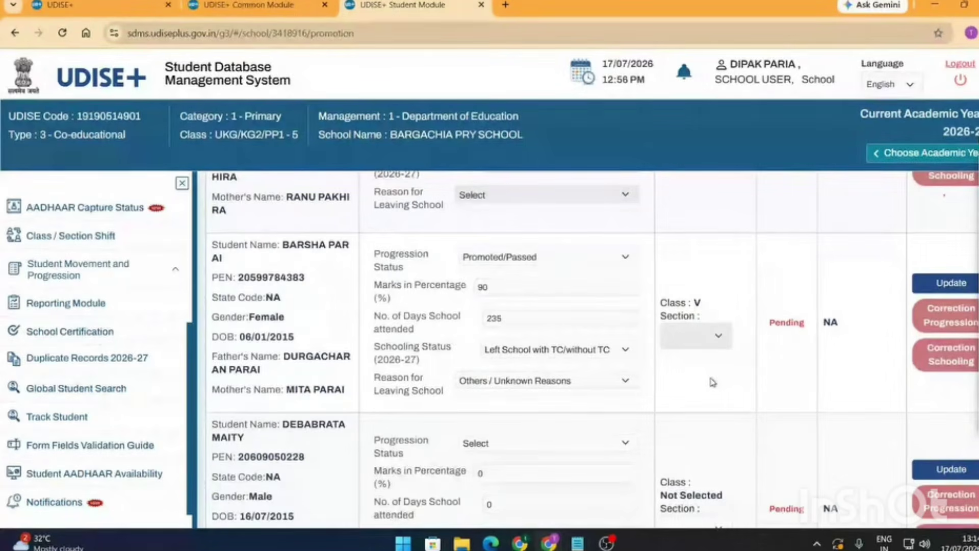
- Set the third student's progression status to Not Promoted/Failed
scroll(712, 383, "down", 4)
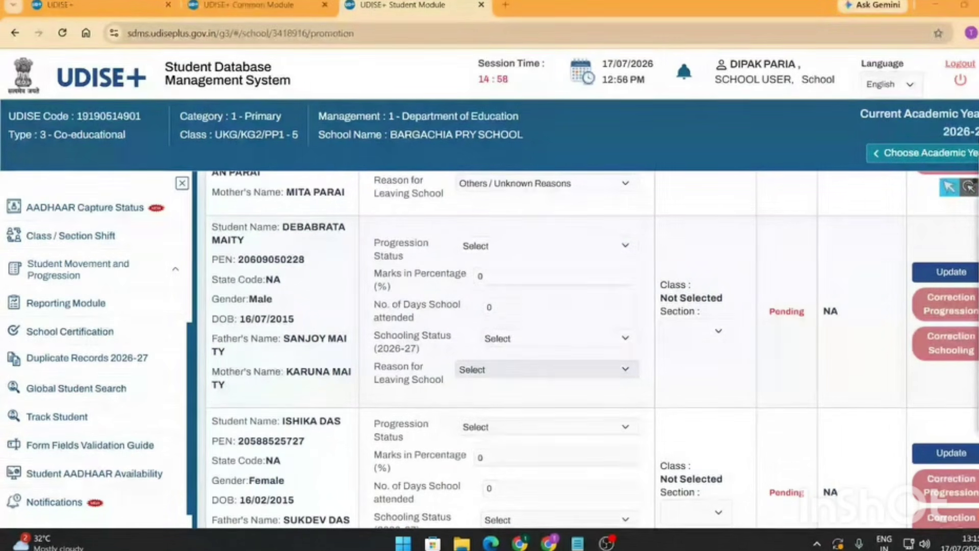
left_click(497, 246)
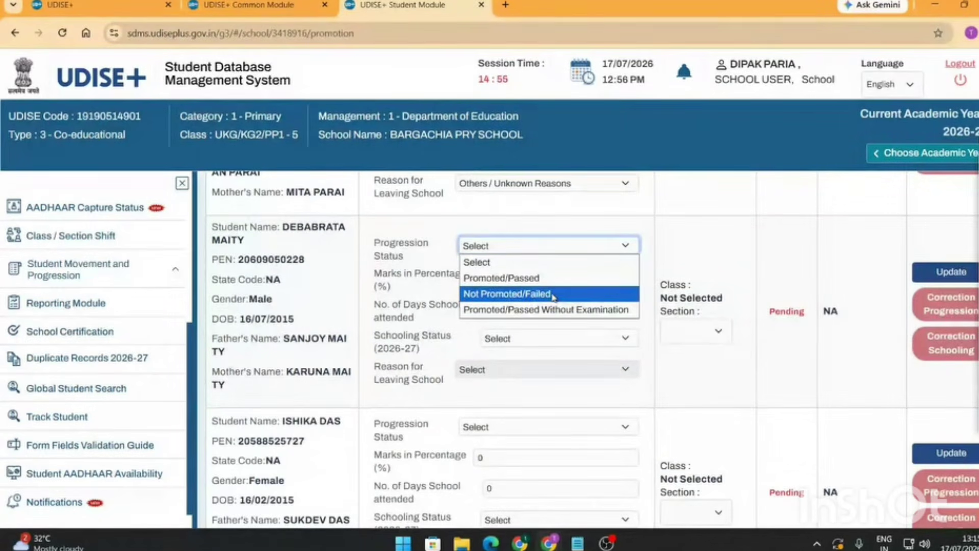
left_click(553, 295)
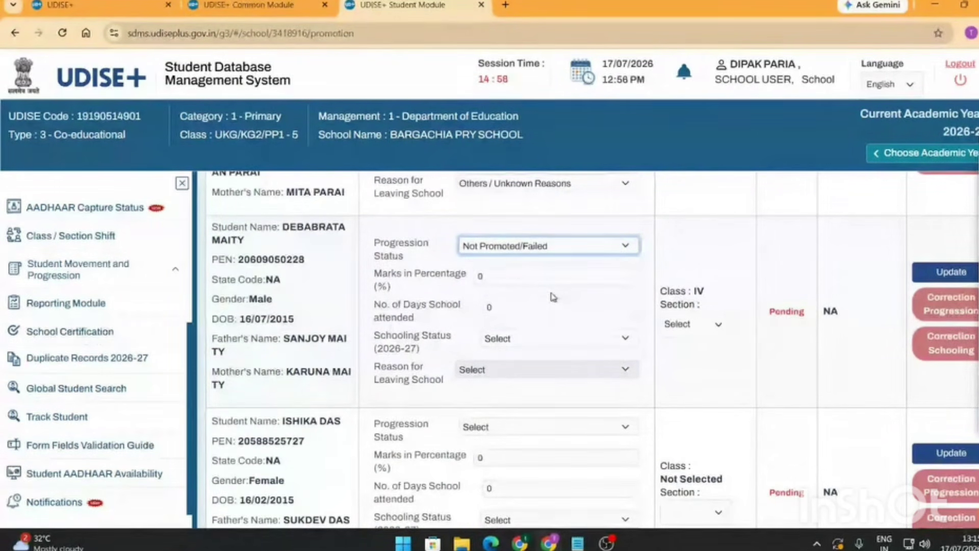
left_click(575, 247)
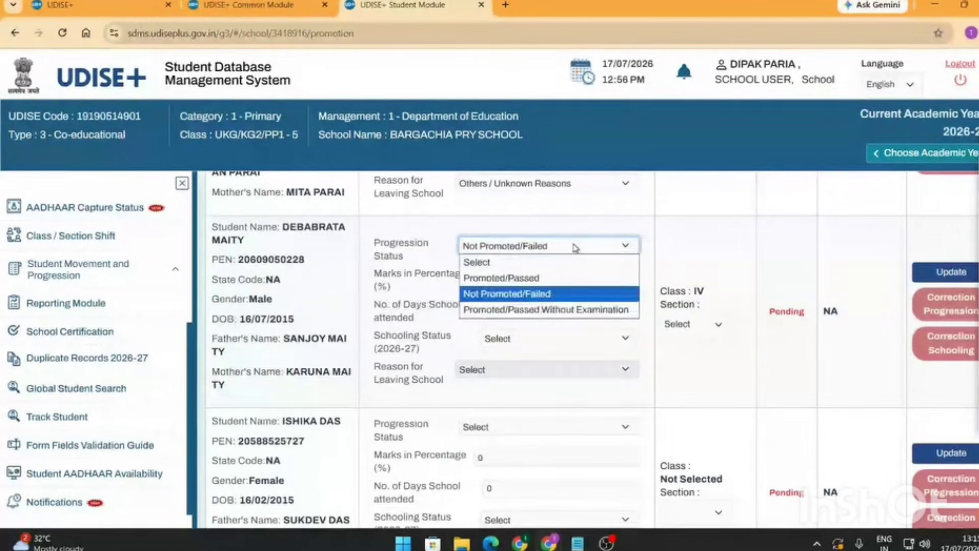
left_click(575, 247)
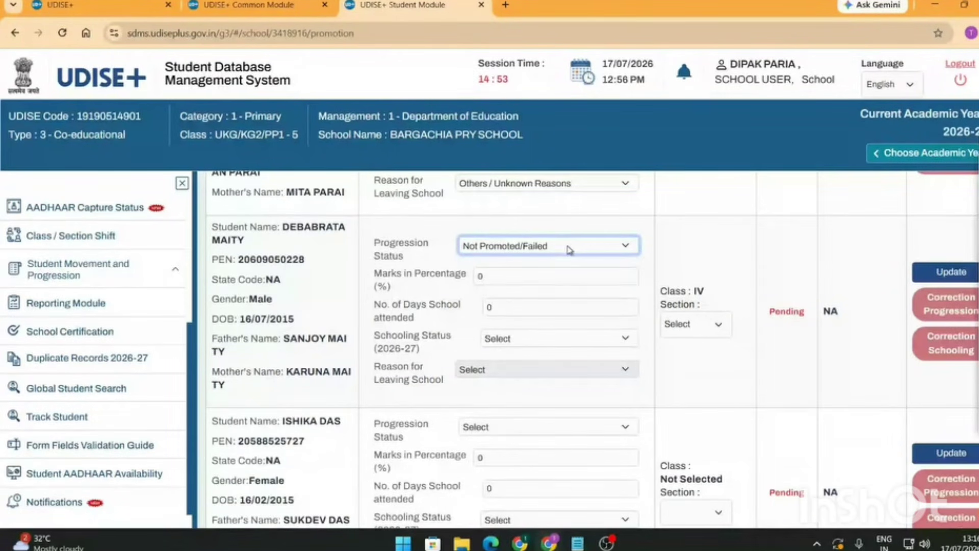
left_click(568, 249)
left_click(511, 299)
- Enter 40 percent marks and 120 days attended for the third student
double_click(480, 277)
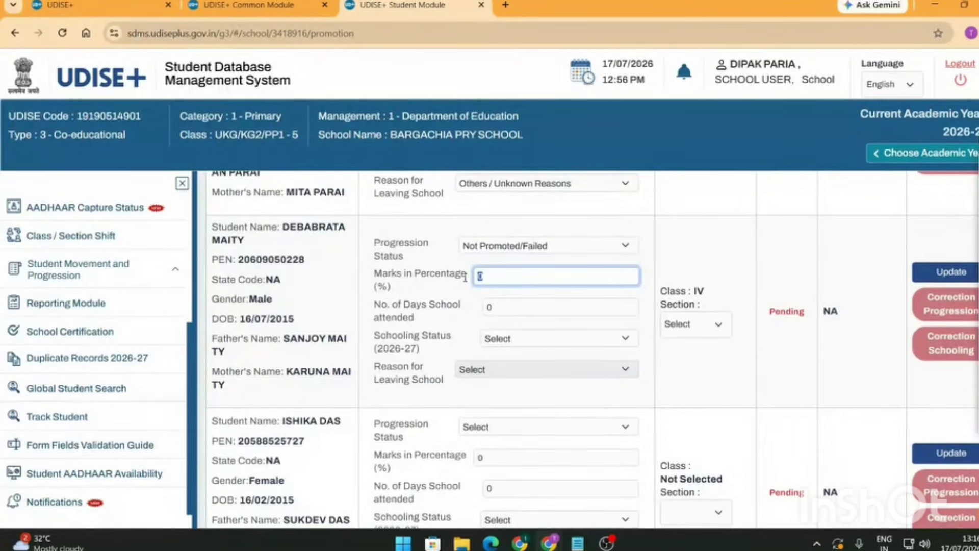
type("60")
key("BackSpace")
key("BackSpace")
type("40")
left_click(509, 308)
key("BackSpace")
type("120")
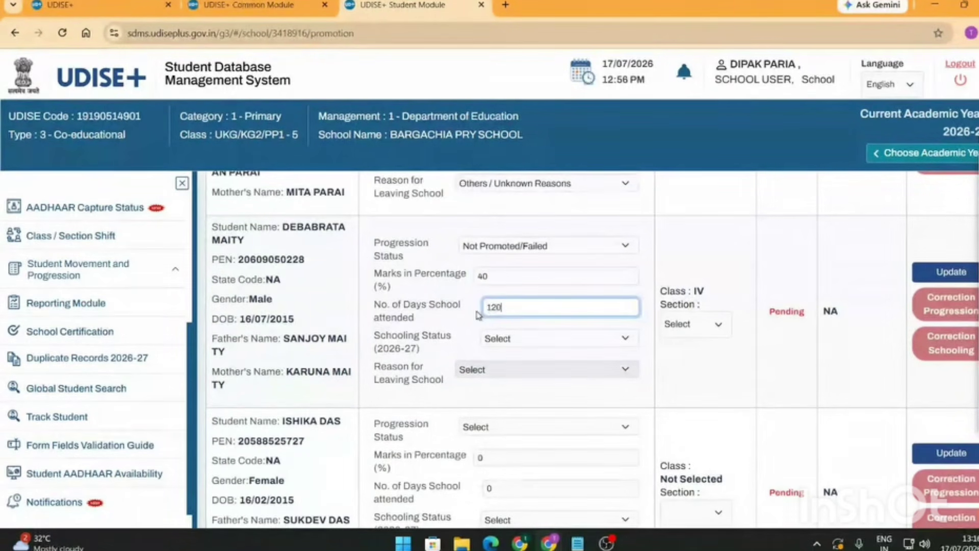
- Record the third student as Left School with TC/without TC due to Family Relocation / Transfer
left_click(520, 344)
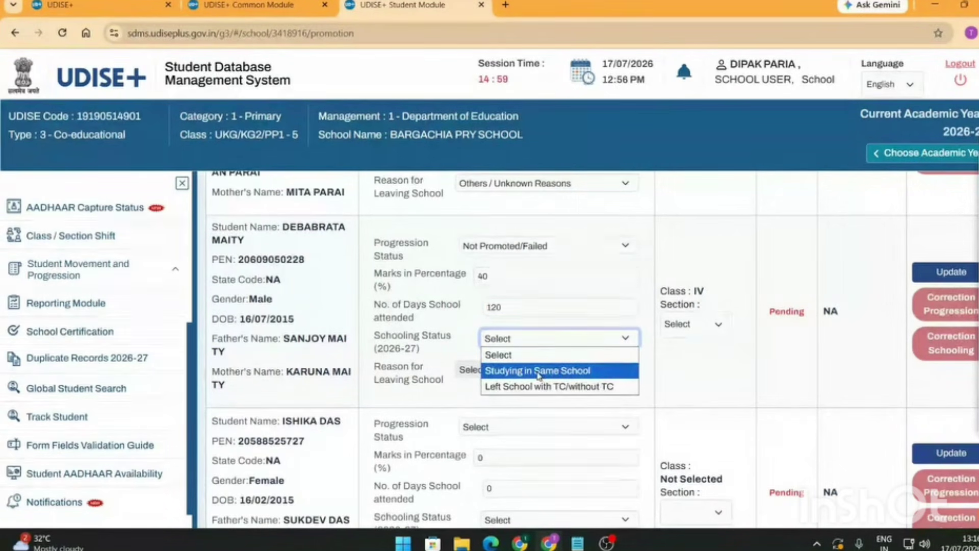
left_click(546, 371)
left_click(550, 341)
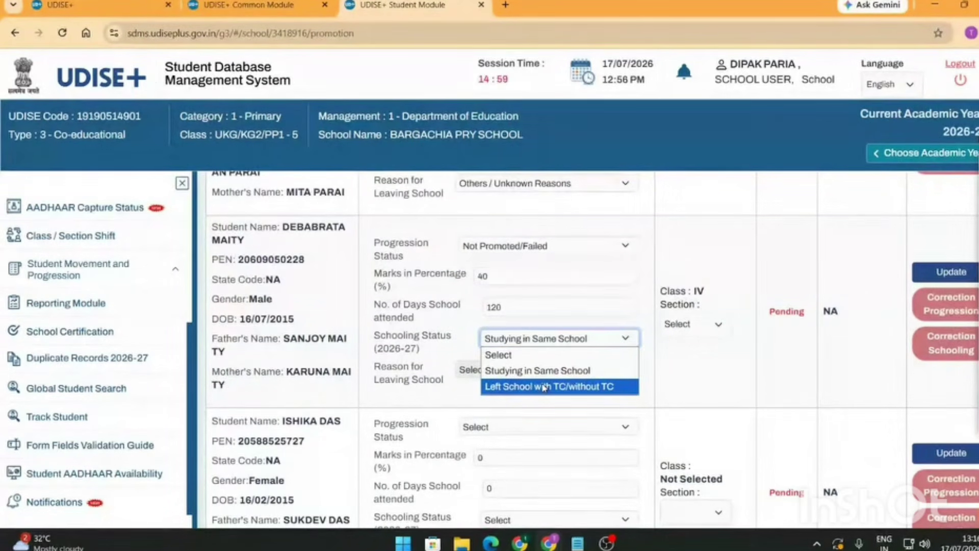
left_click(545, 387)
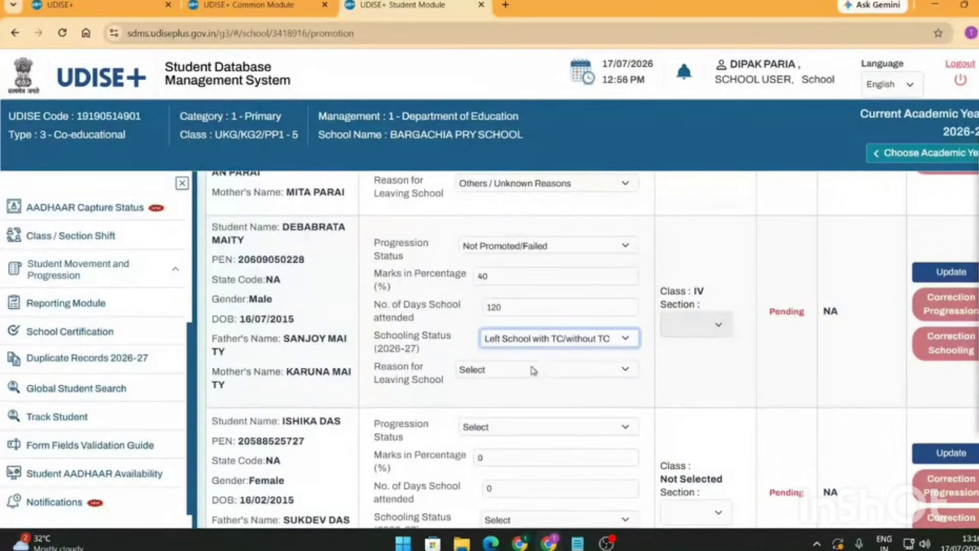
left_click(533, 370)
left_click(513, 403)
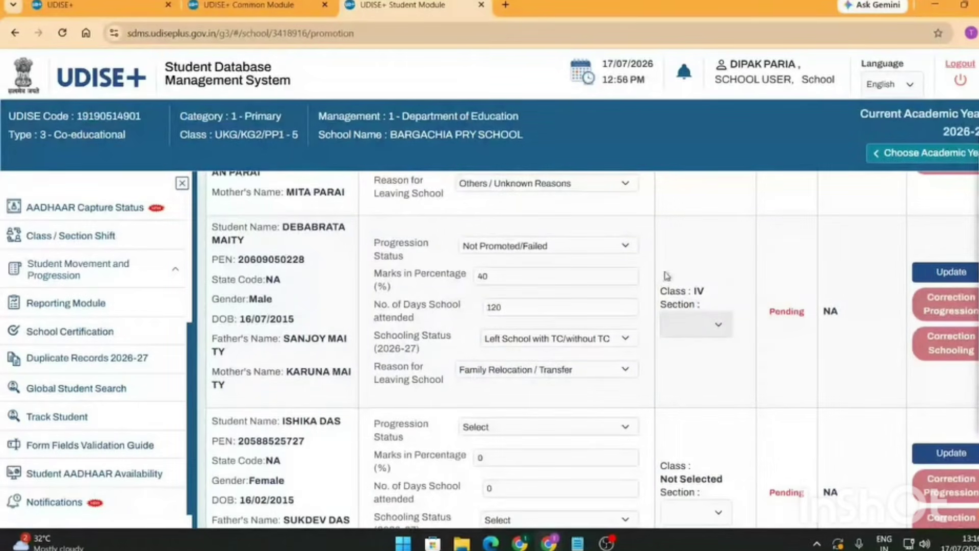
left_click_drag(663, 273, 661, 335)
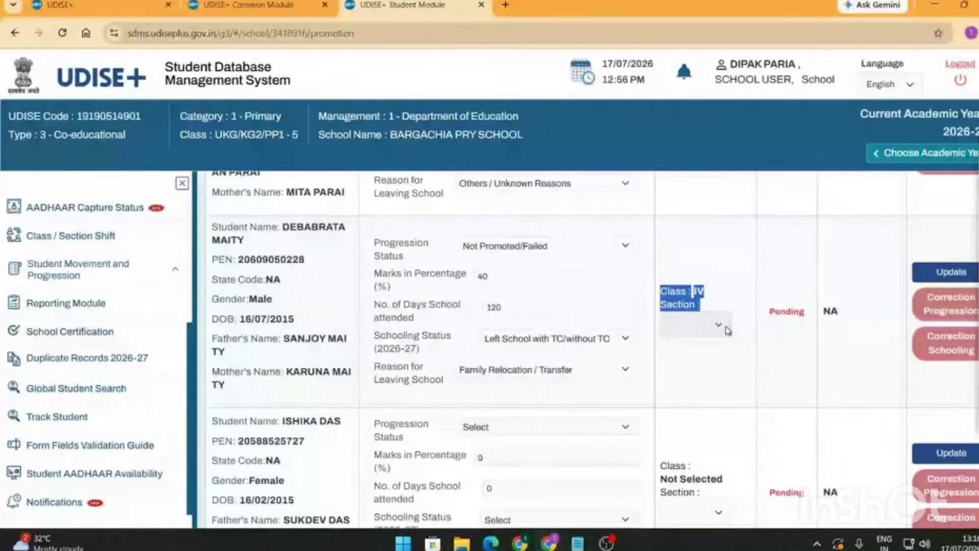
left_click(710, 296)
- Annotate the third student's Not Promoted/Failed status and class IV
scroll(527, 298, "up", 1)
scroll(527, 298, "up", 1)
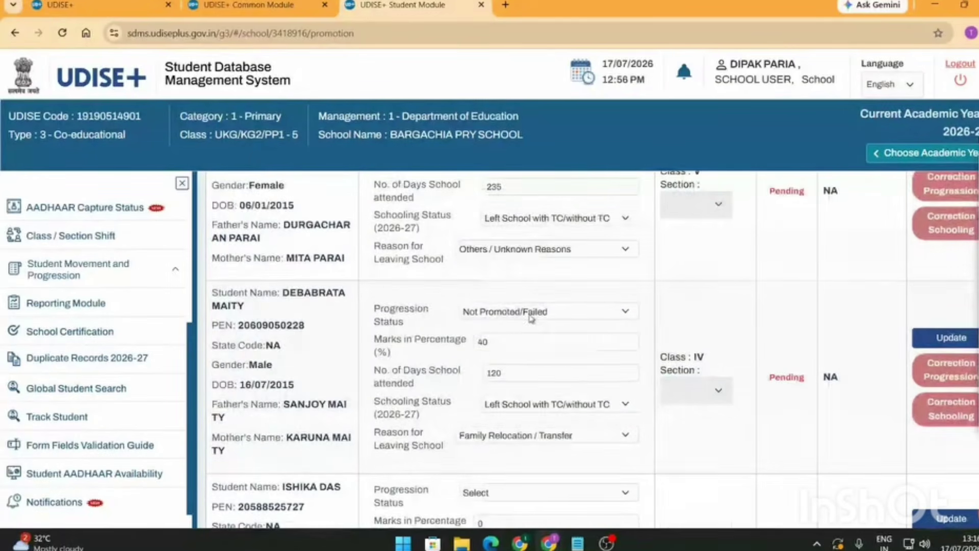
double_click(697, 358)
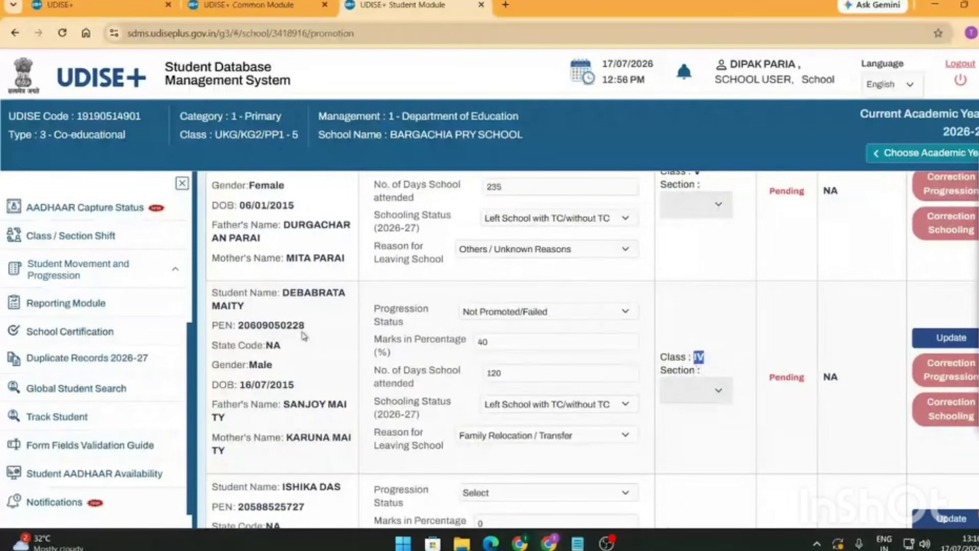
scroll(305, 337, "up", 15)
mouse_move(929, 226)
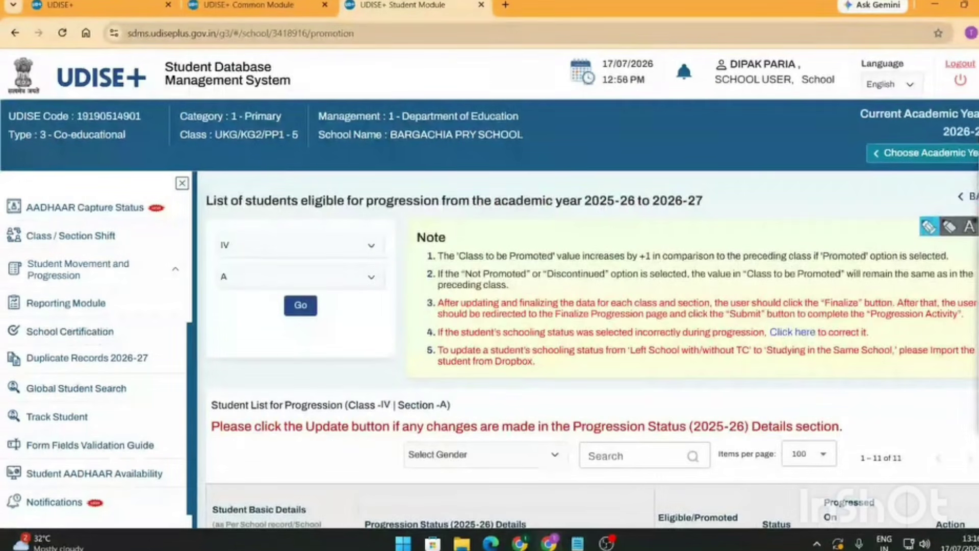
left_click_drag(226, 221, 222, 234)
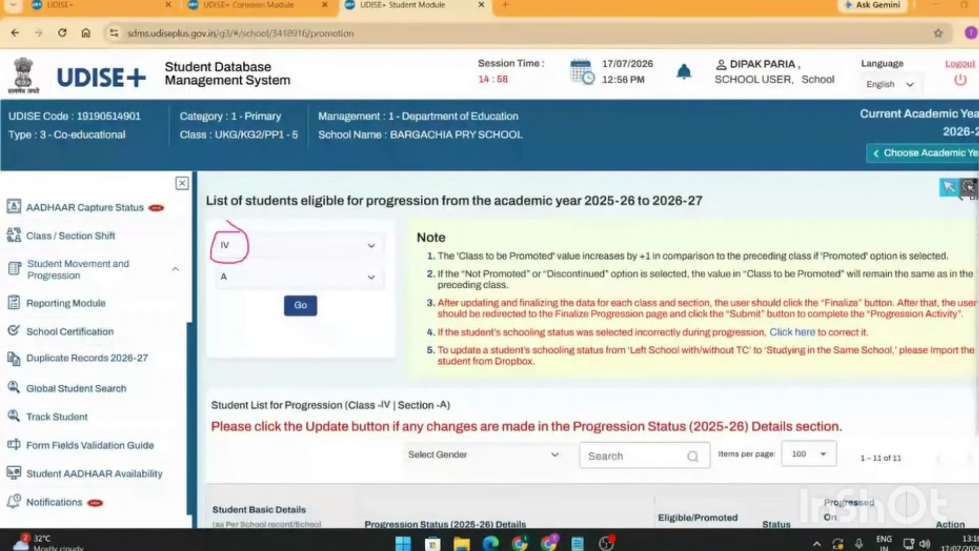
scroll(530, 248, "down", 15)
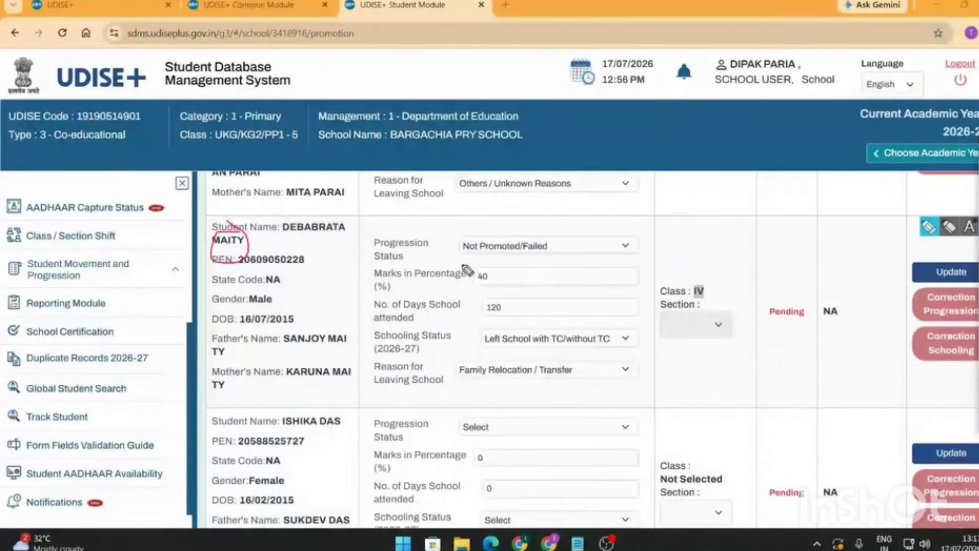
left_click_drag(459, 254, 591, 254)
mouse_move(722, 278)
left_mouse_down()
mouse_move(715, 306)
mouse_move(679, 298)
left_mouse_up()
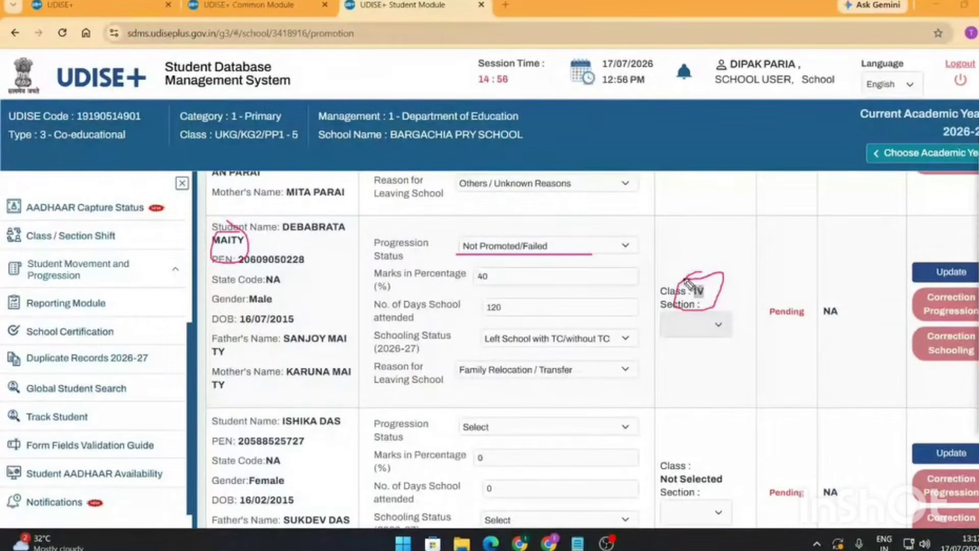
key("Escape")
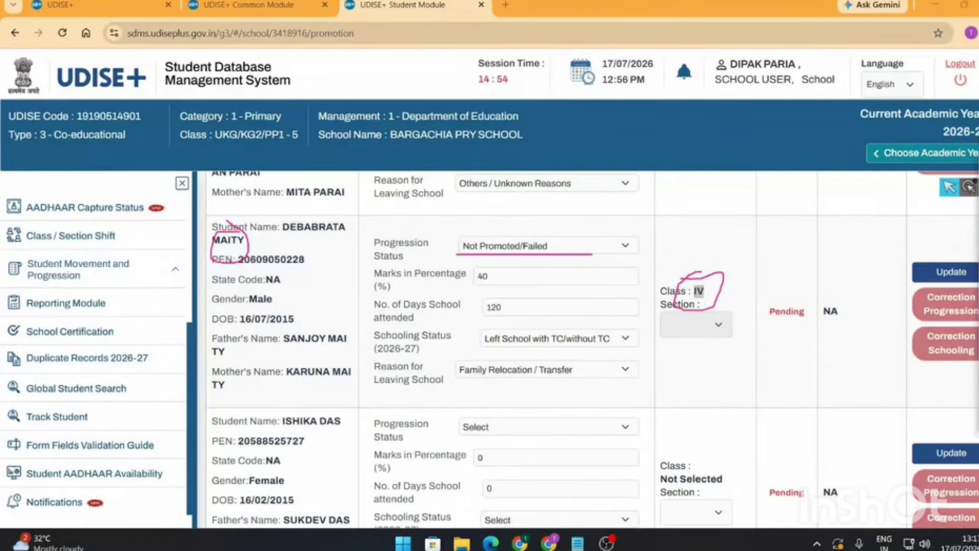
- Switch the student to Promoted/Passed to show Class V, then back to Not Promoted/Failed
left_click(575, 250)
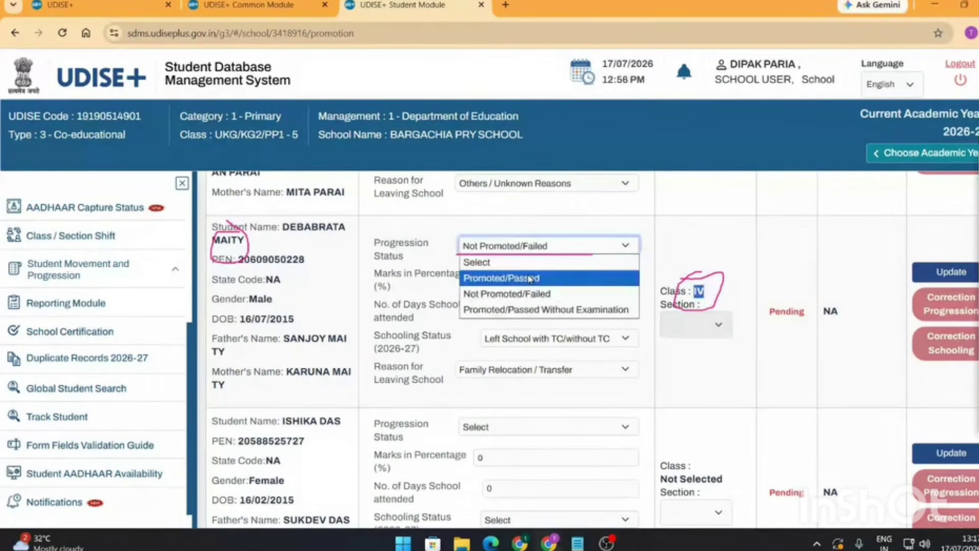
left_click(531, 279)
left_click(572, 250)
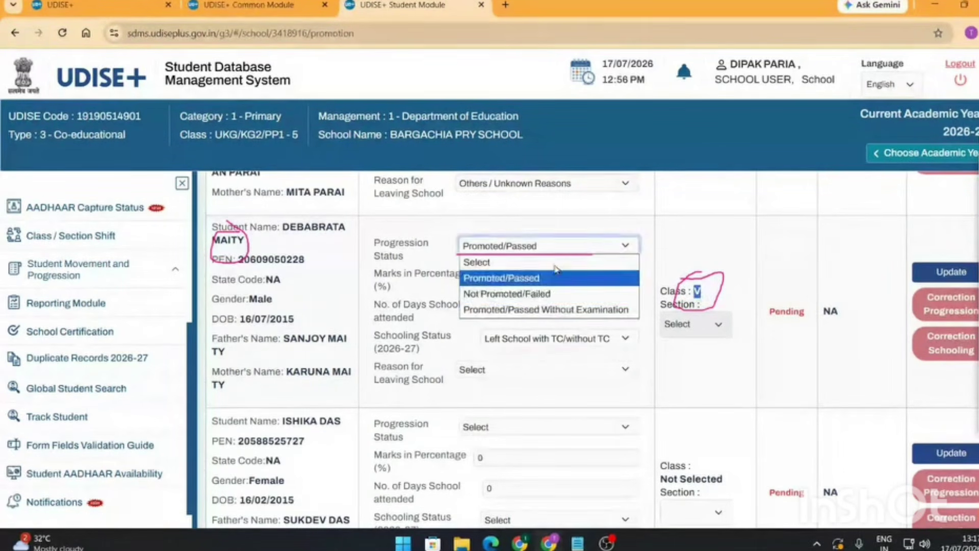
left_click(536, 294)
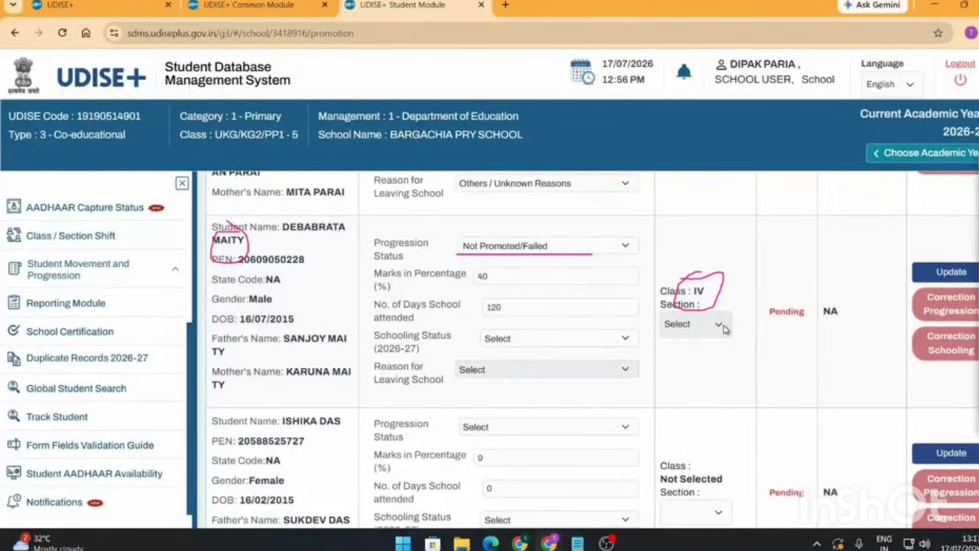
- Try Studying in Same School with section A, then restore Left School with TC/without TC
left_click(626, 339)
left_click(535, 372)
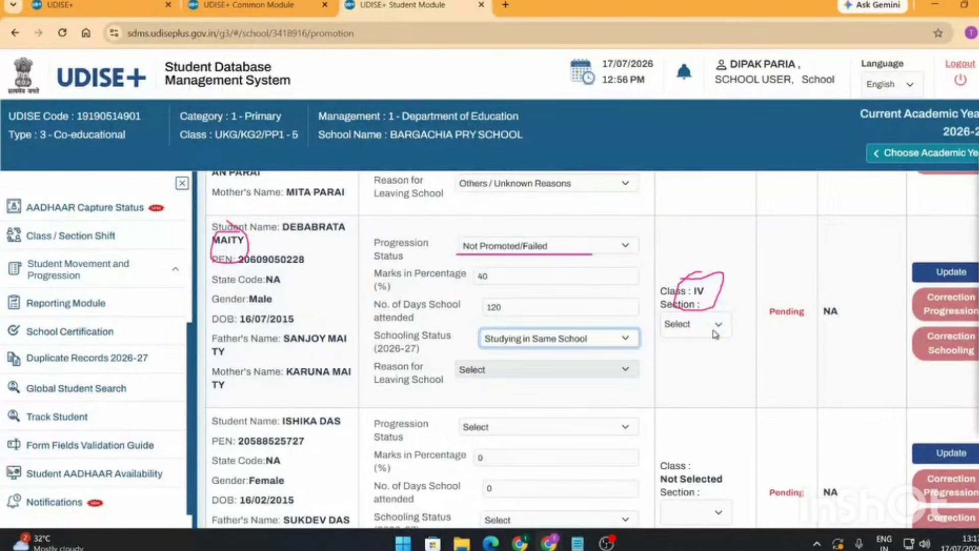
left_click(716, 326)
left_click(687, 359)
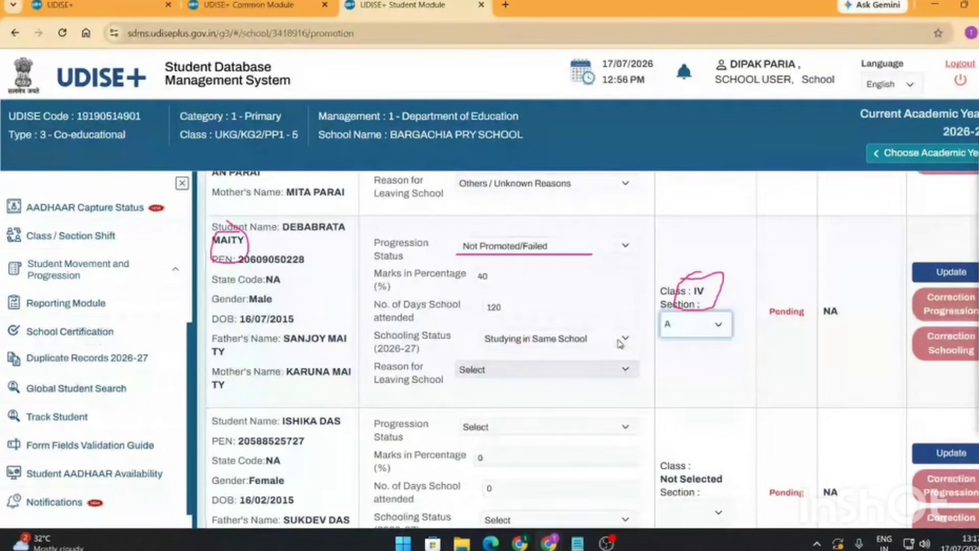
left_click(540, 338)
left_click(533, 389)
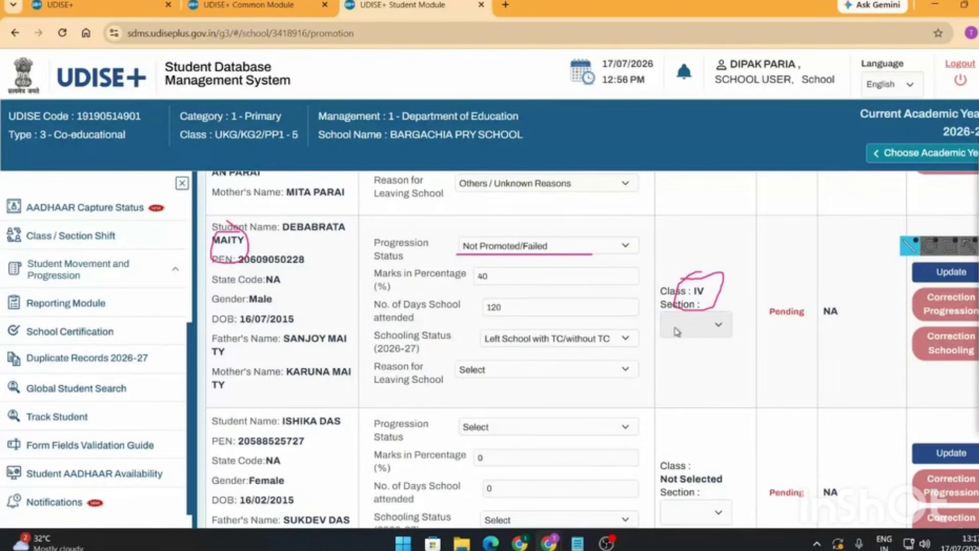
- Mark up the note about finalizing each section, then erase all the drawn annotations
scroll(677, 332, "down", 15)
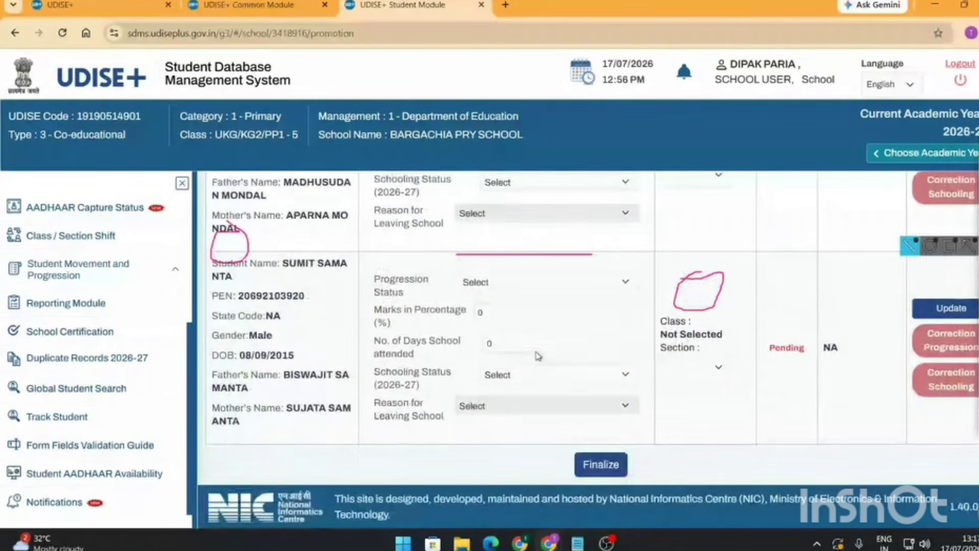
scroll(551, 408, "up", 10)
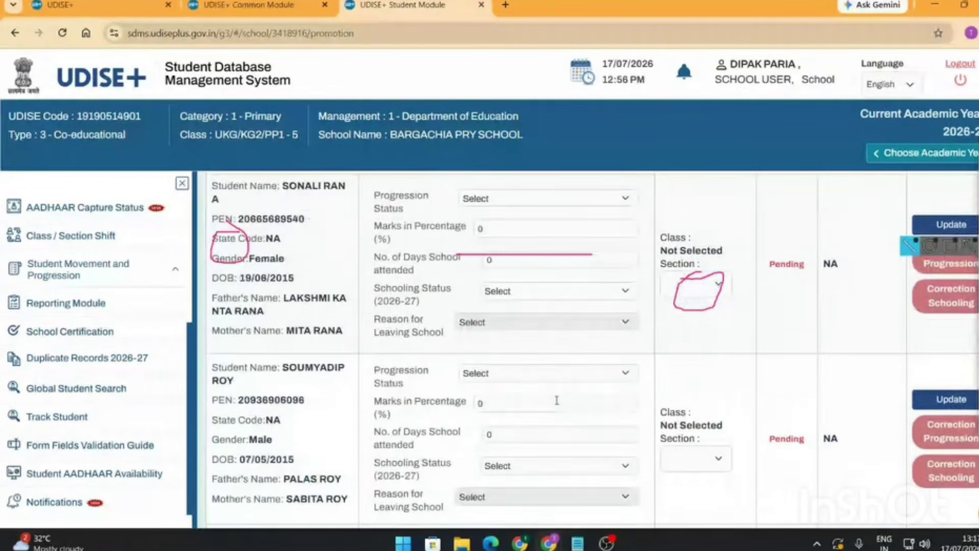
scroll(831, 251, "up", 10)
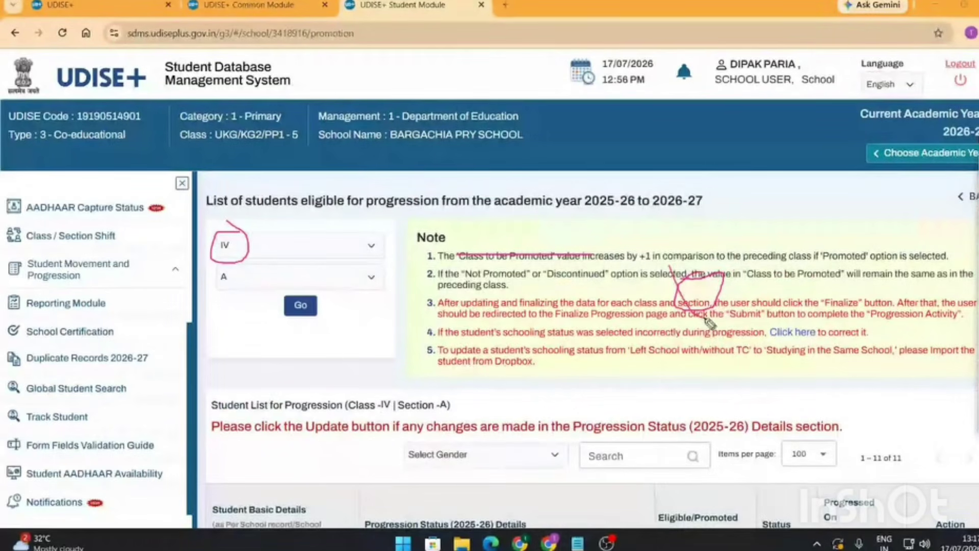
left_click_drag(671, 266, 706, 317)
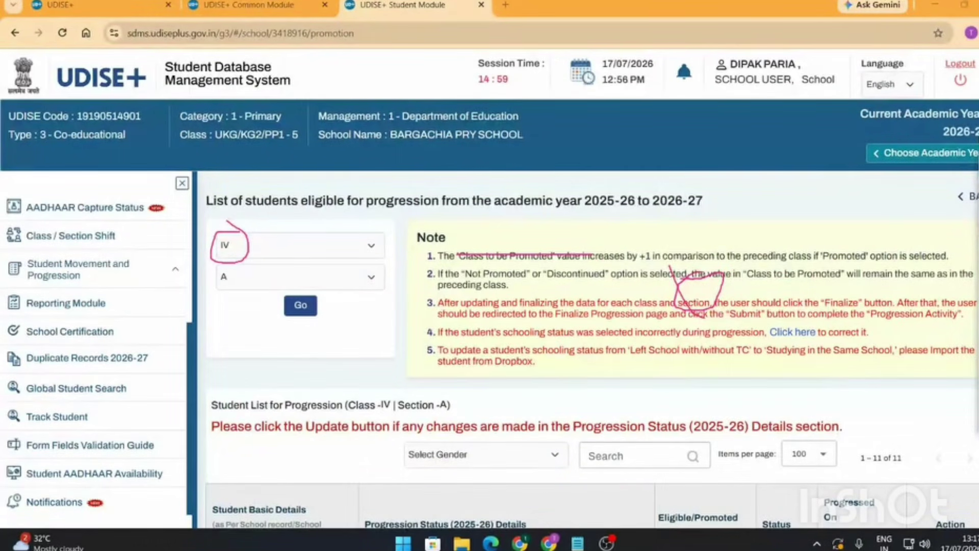
key("Escape")
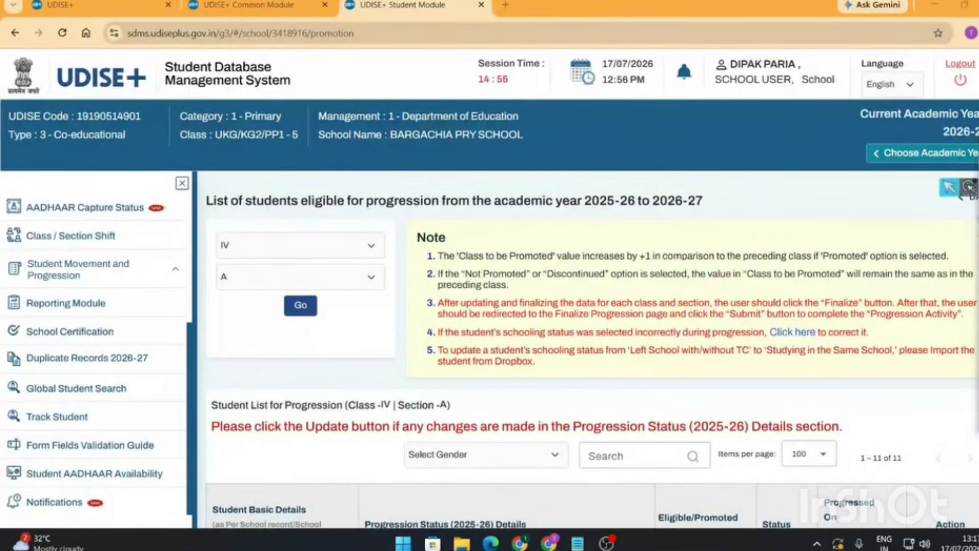
- Load the progression list for Class V, Section A
scroll(601, 286, "down", 4)
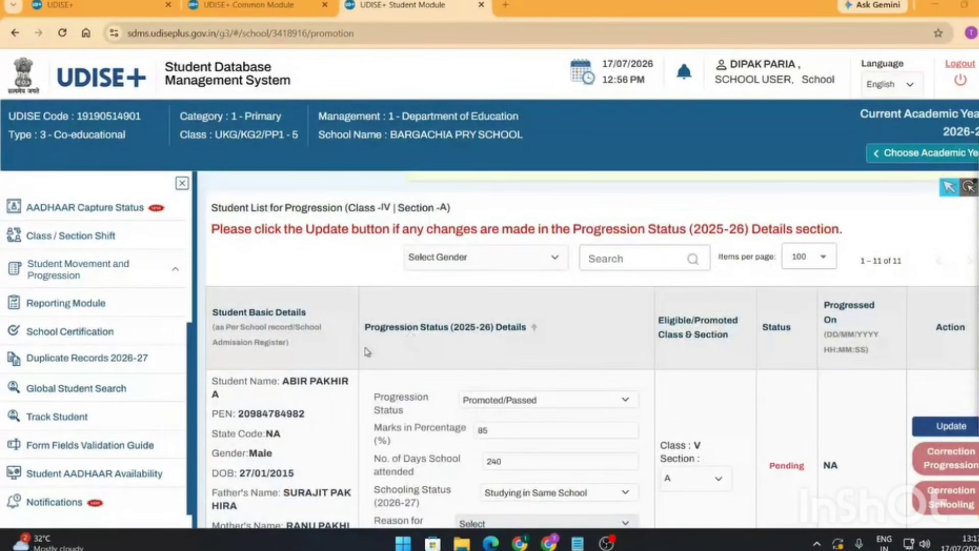
scroll(301, 285, "up", 4)
left_click(328, 247)
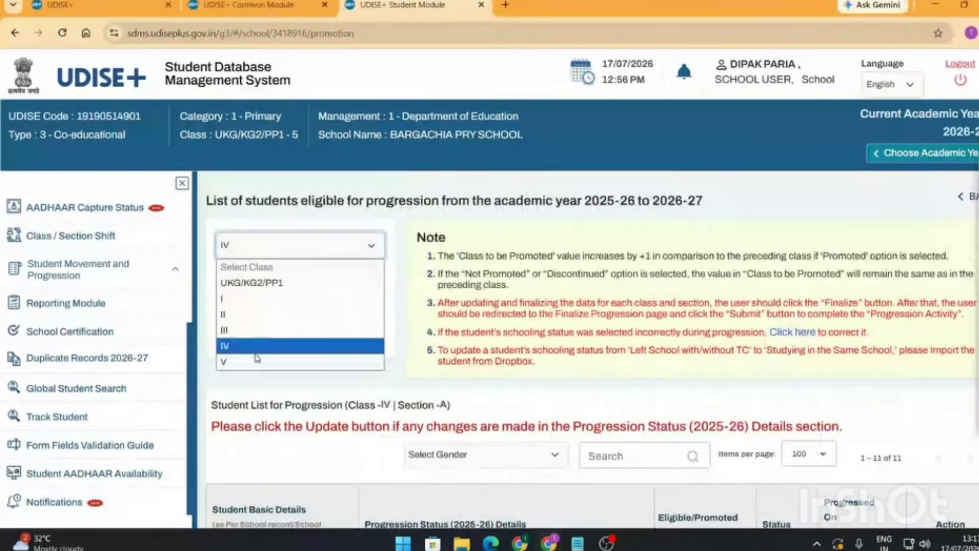
left_click(255, 362)
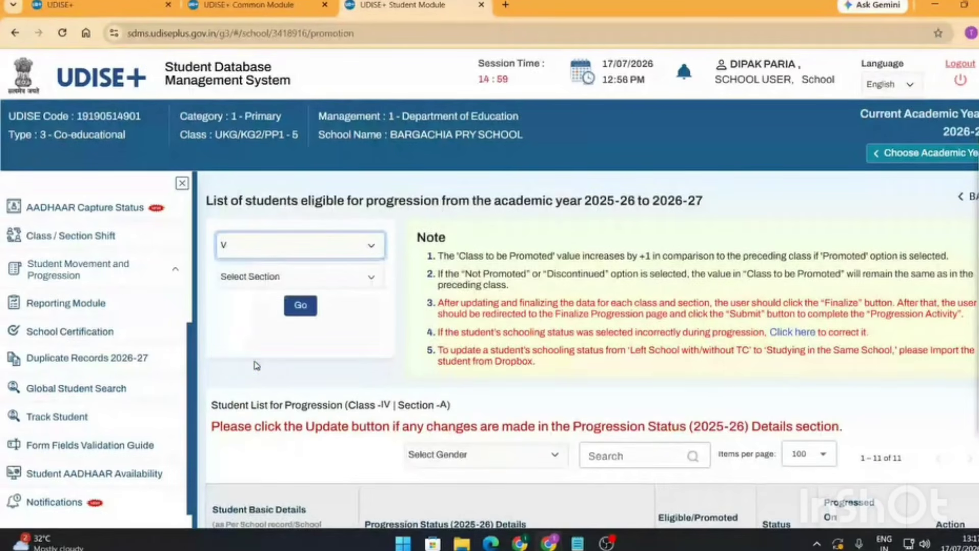
left_click(341, 277)
left_click(308, 313)
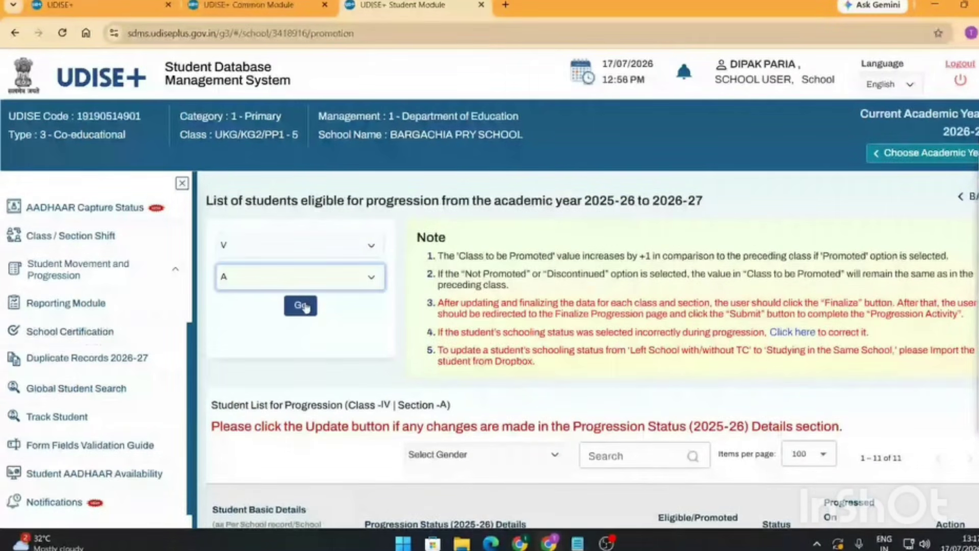
left_click(304, 306)
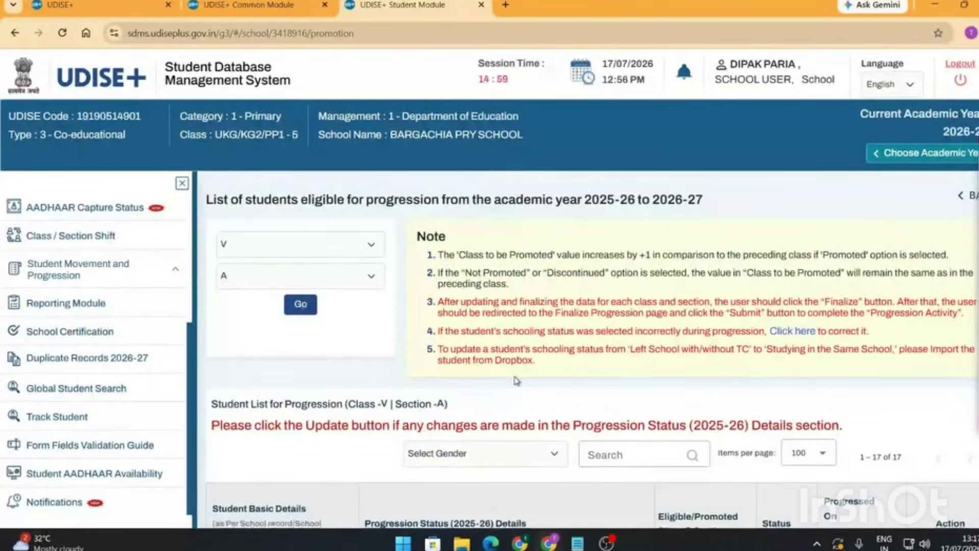
- Mark the first Class V student Promoted/Passed into Class VI
scroll(516, 380, "down", 5)
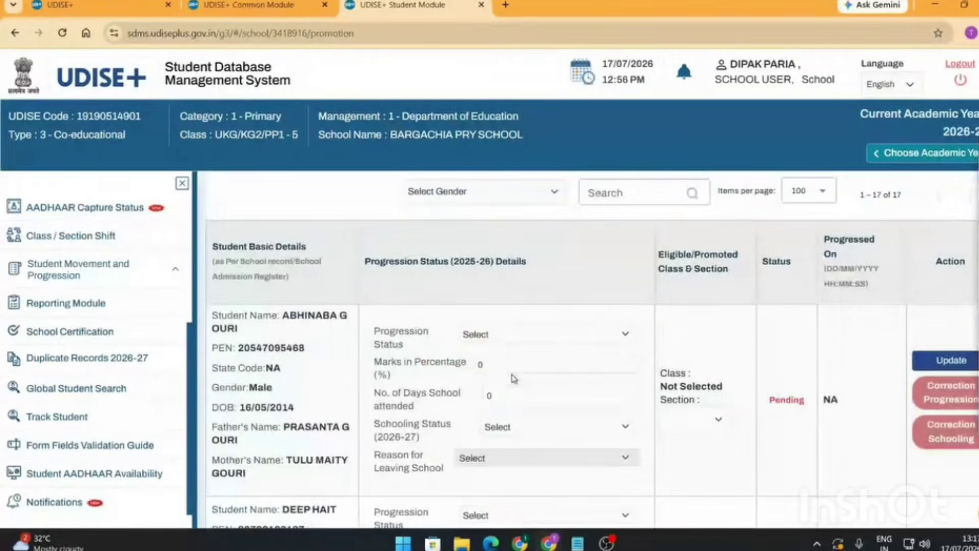
left_click(572, 337)
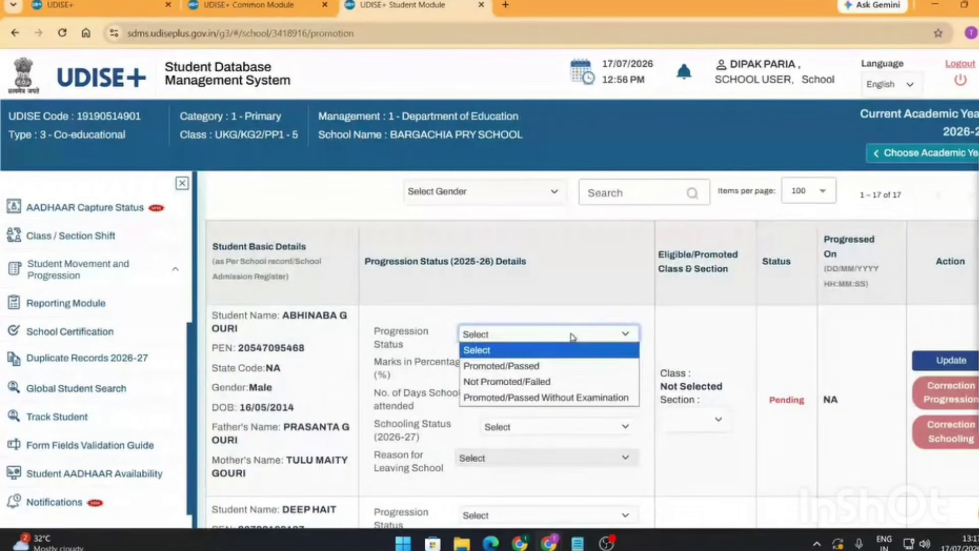
left_click(545, 368)
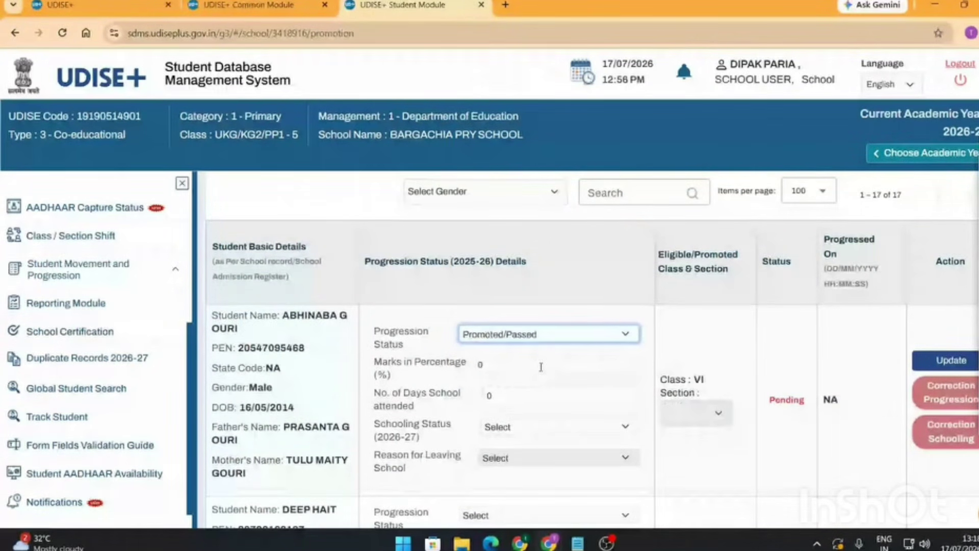
double_click(699, 380)
left_click(522, 432)
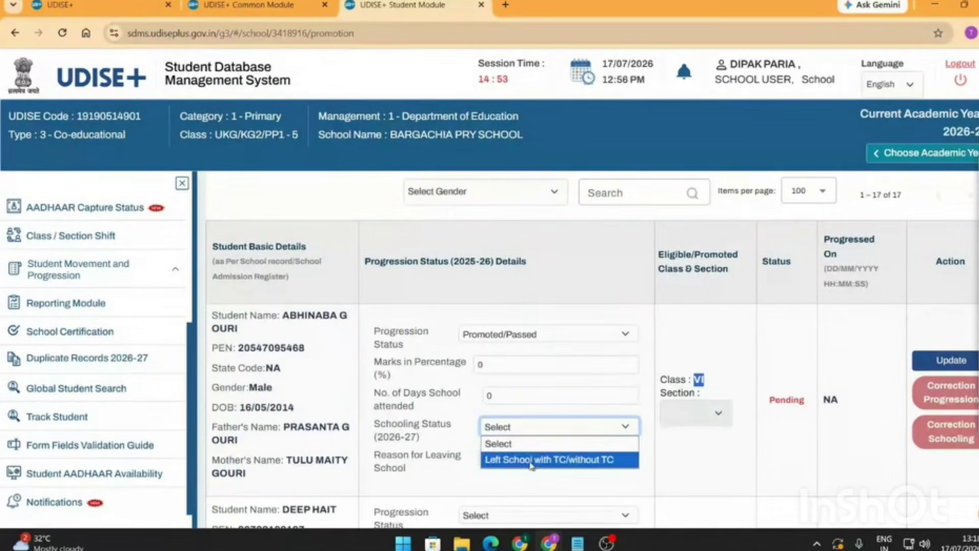
left_click(314, 336)
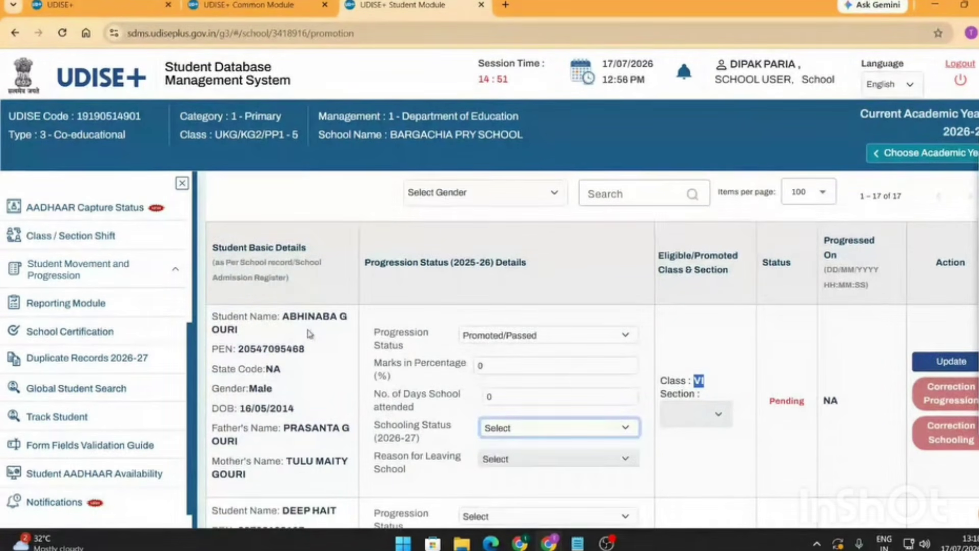
scroll(273, 240, "up", 5)
scroll(471, 415, "down", 5)
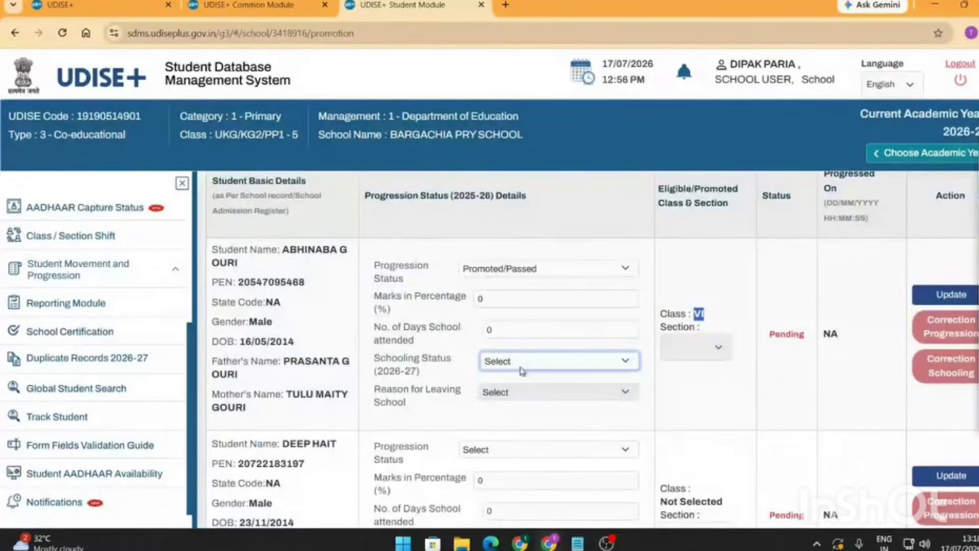
- Set Schooling Status to Left School with TC/without TC, reason Higher Class Not Available, and update
left_click(521, 364)
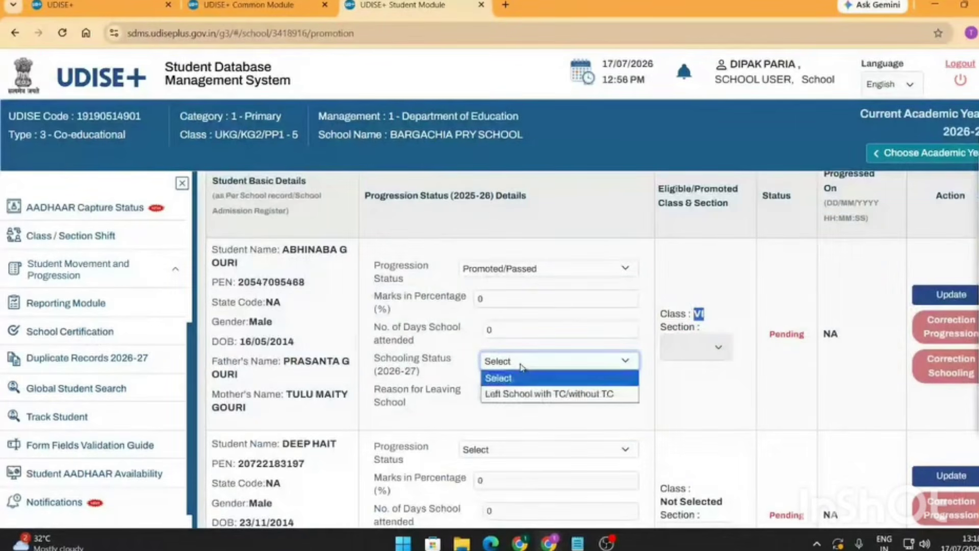
left_click(556, 396)
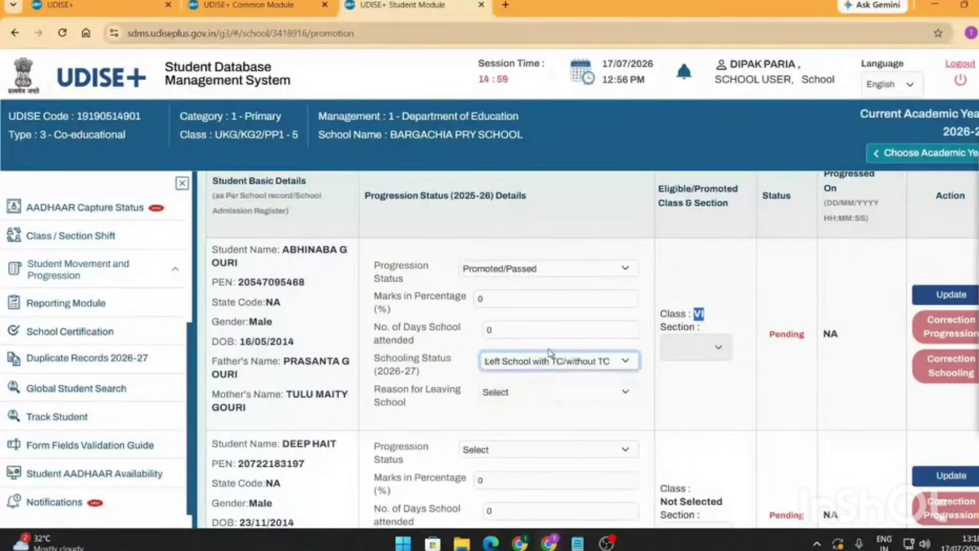
left_click(547, 391)
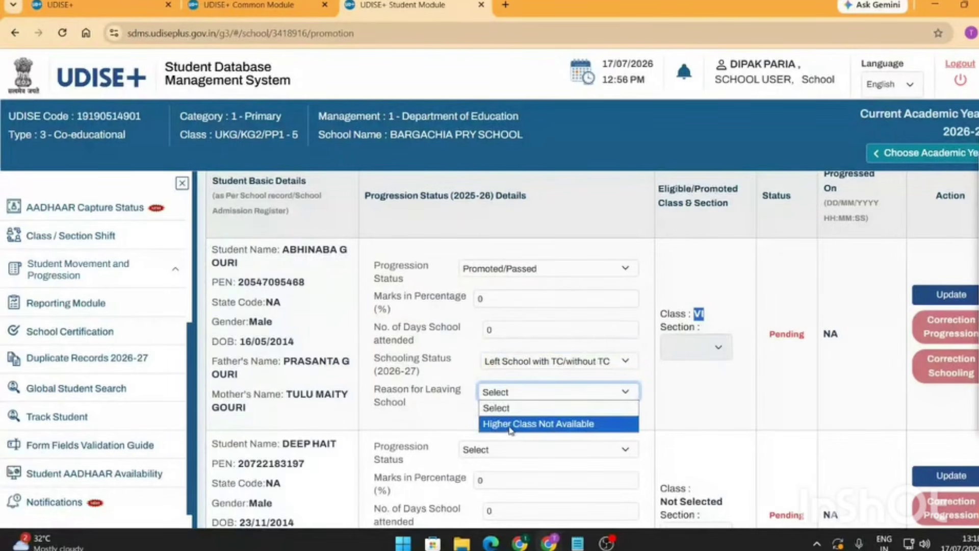
left_click(510, 430)
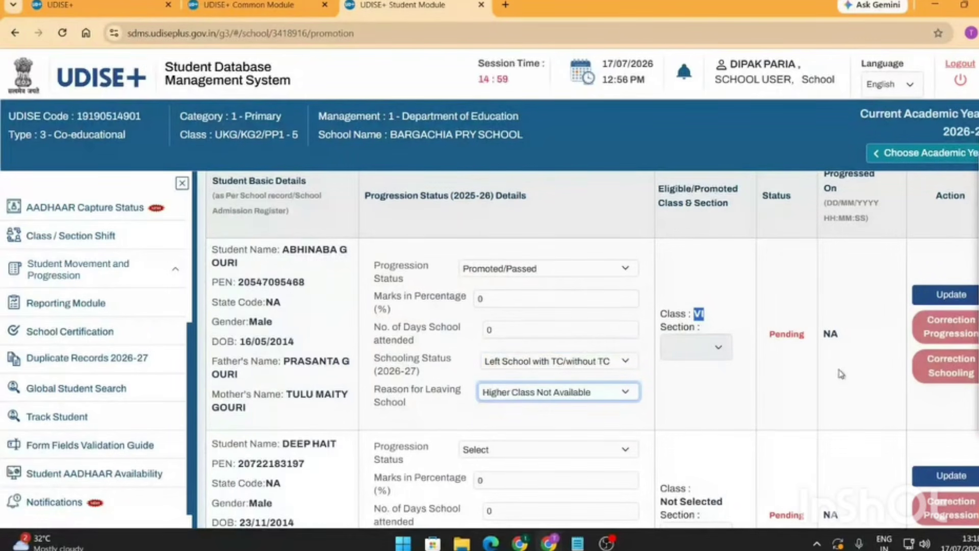
left_click(943, 301)
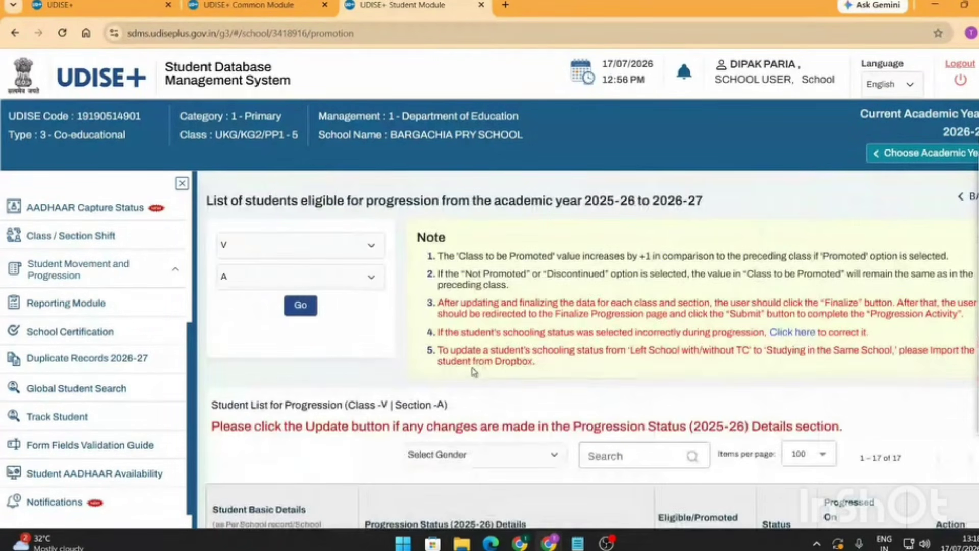
- Re-enter 0 in the first student's Marks in Percentage field
scroll(472, 375, "down", 5)
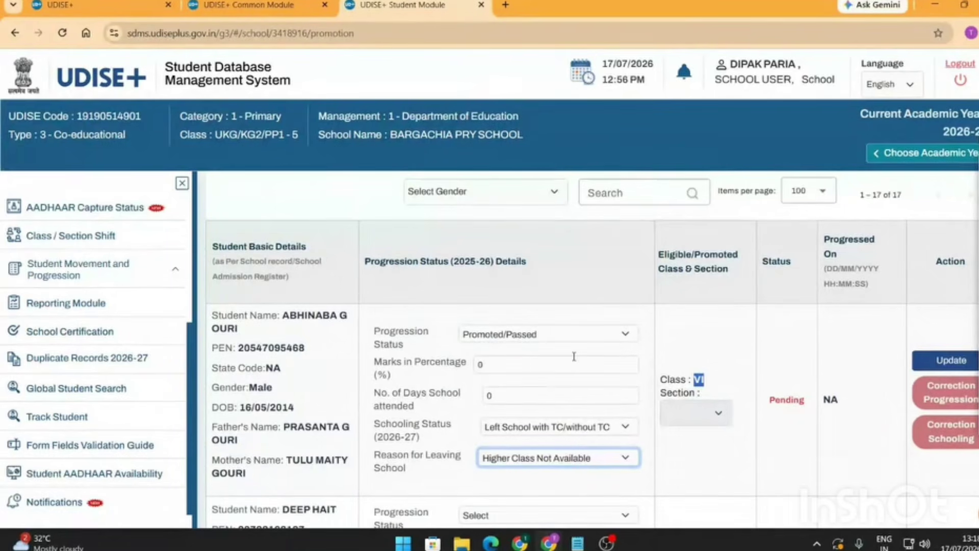
left_click(515, 369)
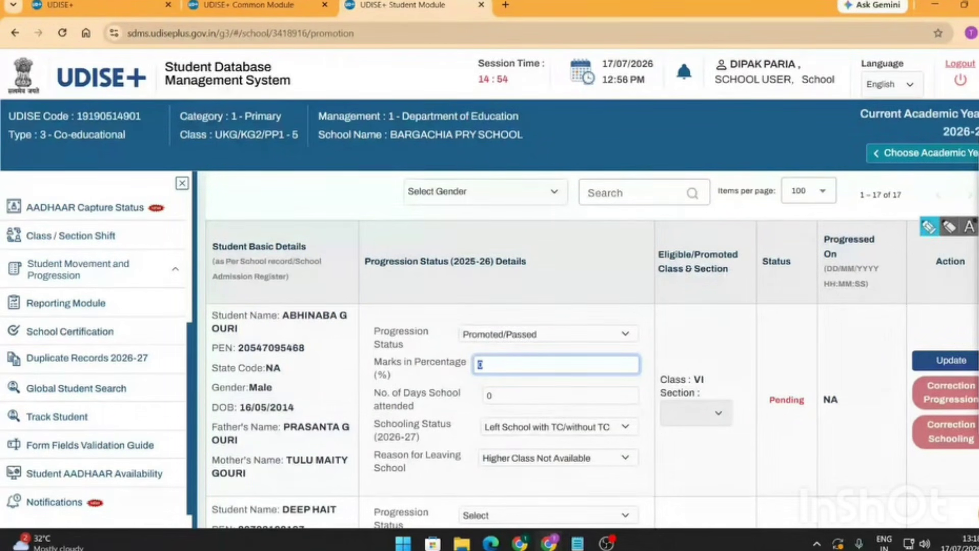
key("BackSpace")
left_click(475, 361)
type("0")
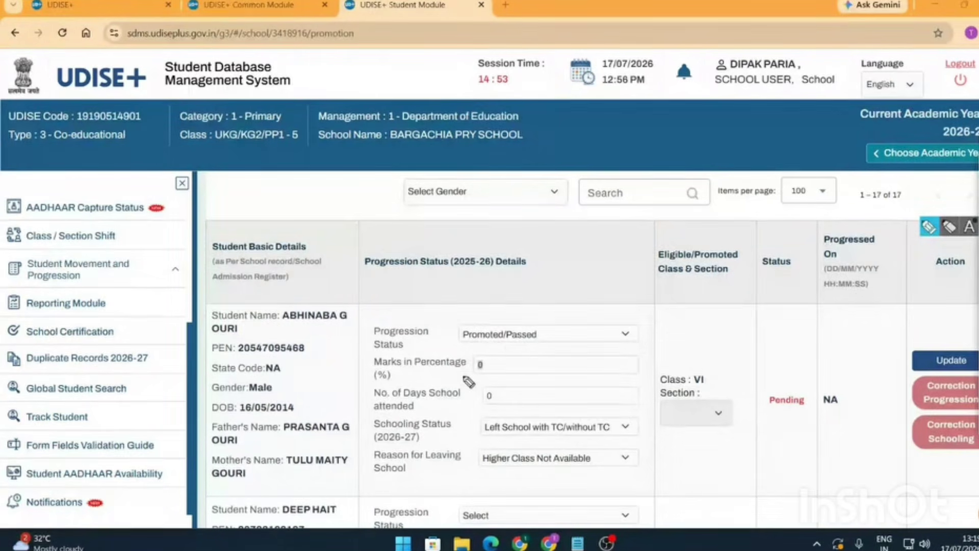
mouse_move(490, 352)
left_mouse_down()
mouse_move(469, 375)
mouse_move(493, 358)
left_mouse_up()
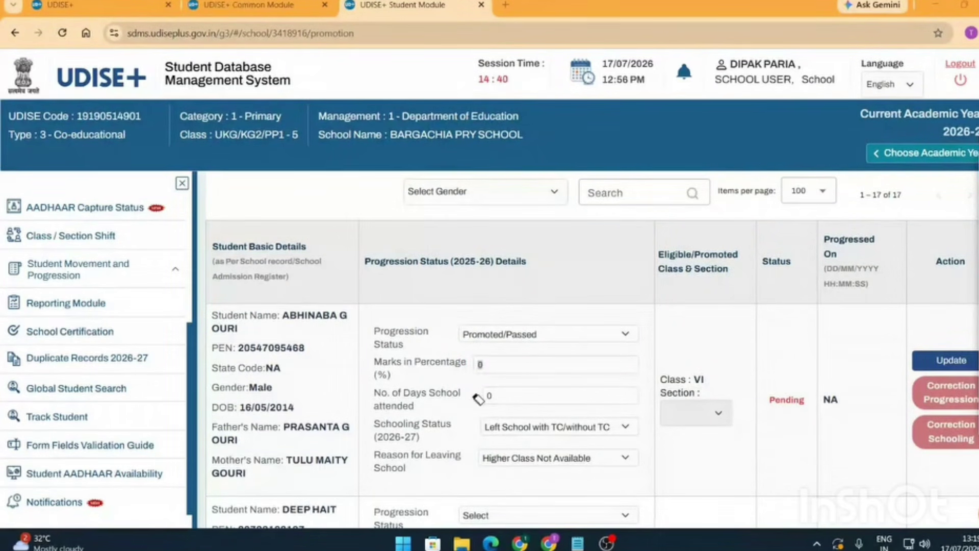
mouse_move(977, 187)
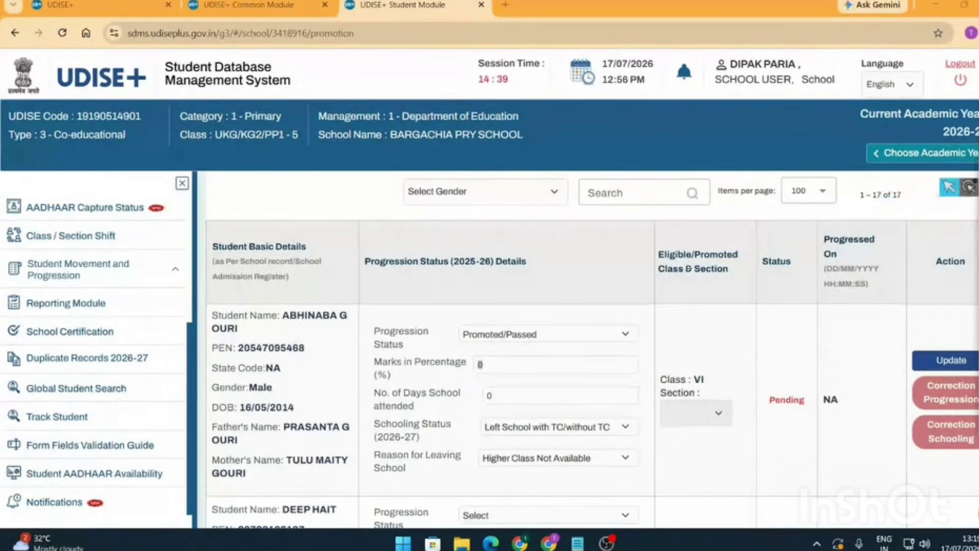
scroll(510, 408, "down", 15)
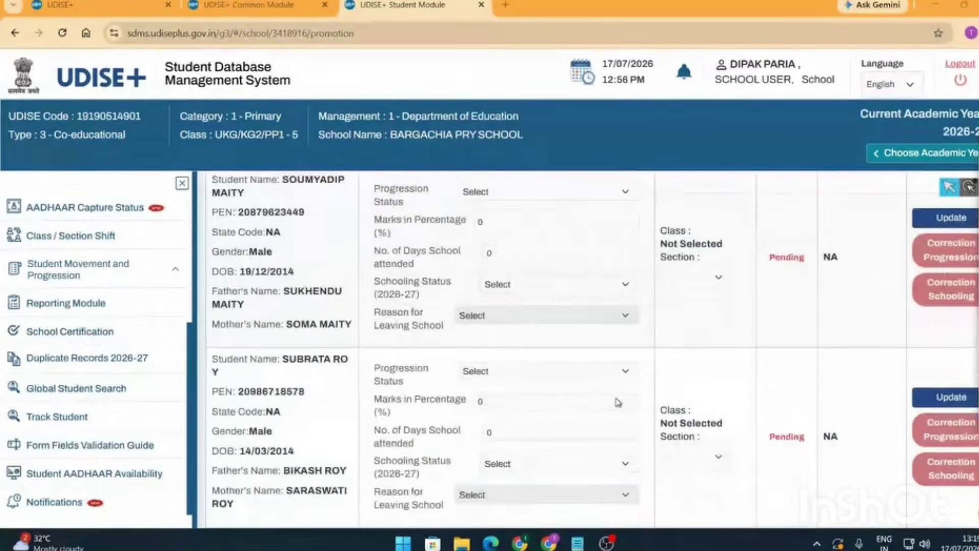
scroll(617, 403, "down", 10)
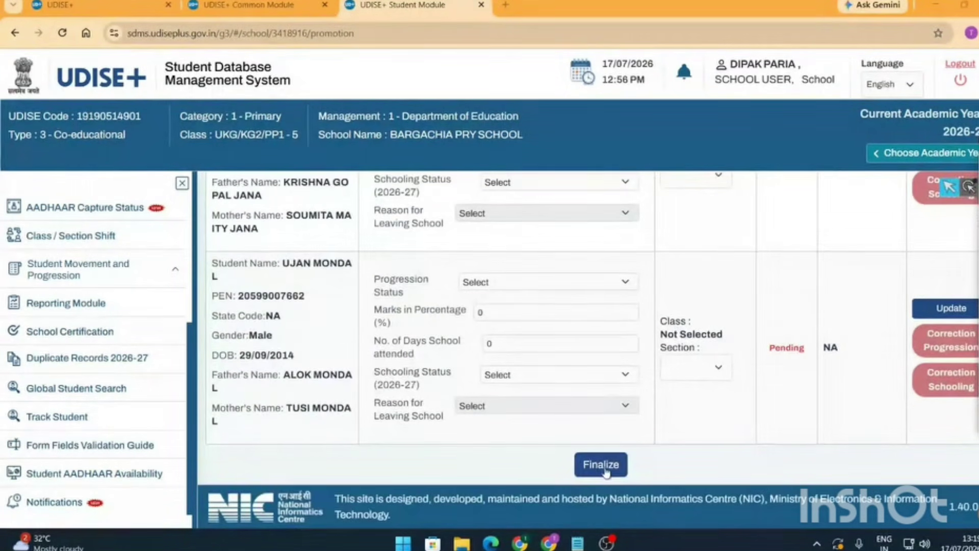
mouse_move(977, 226)
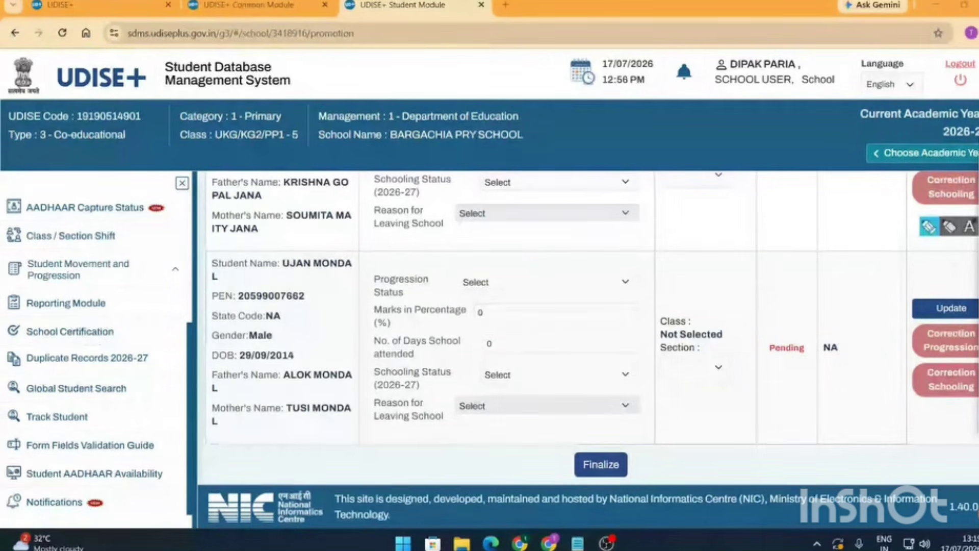
mouse_move(615, 438)
left_mouse_down()
mouse_move(628, 494)
mouse_move(610, 438)
mouse_move(592, 436)
left_mouse_up()
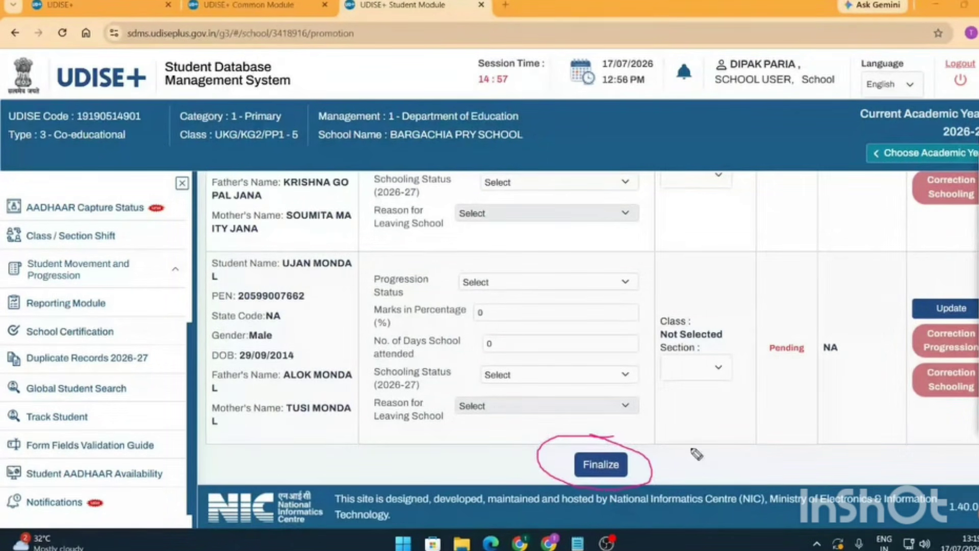
left_click(950, 187)
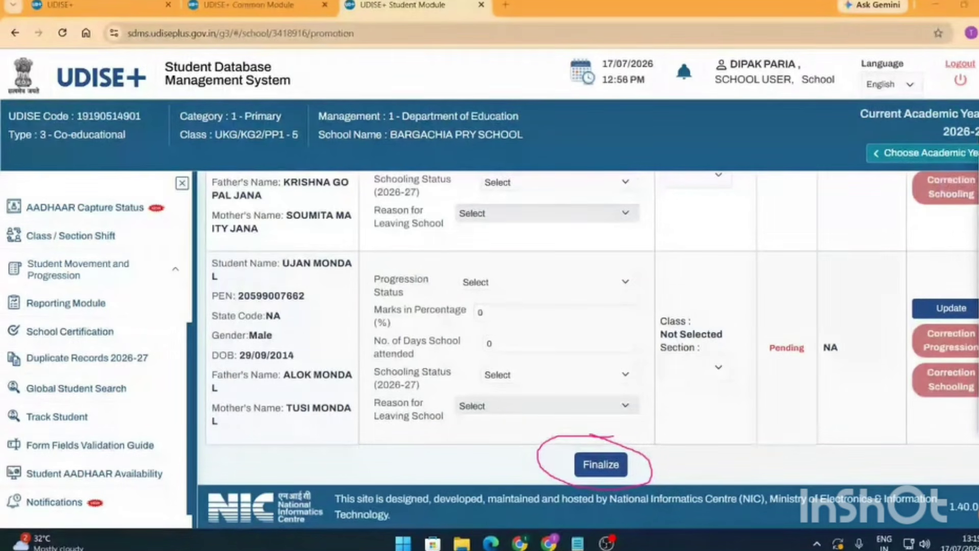
mouse_move(950, 188)
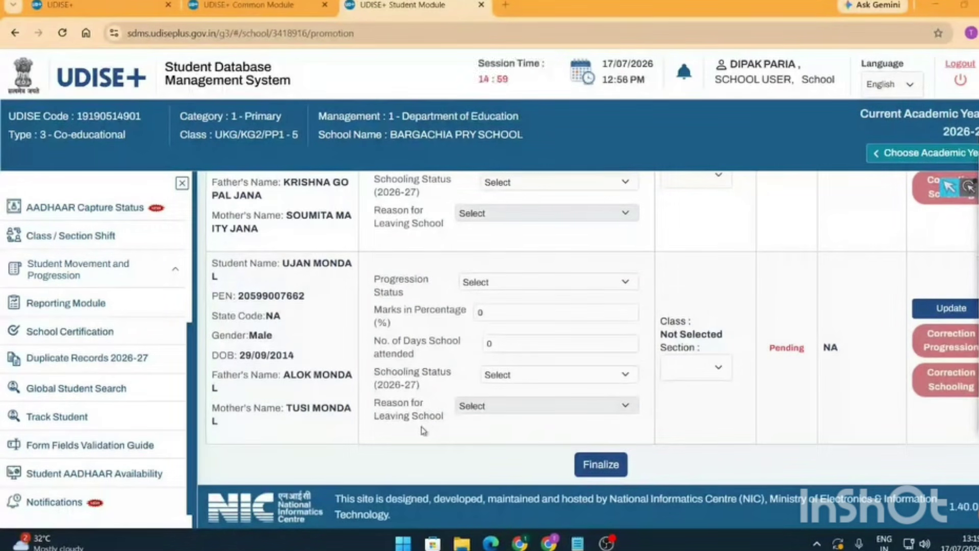
scroll(416, 427, "up", 1)
scroll(418, 430, "up", 5)
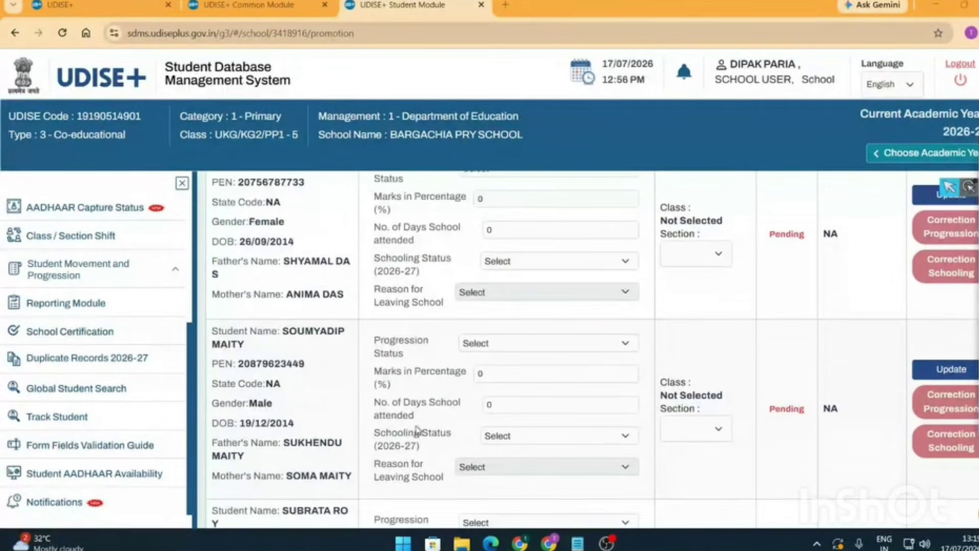
scroll(417, 429, "up", 10)
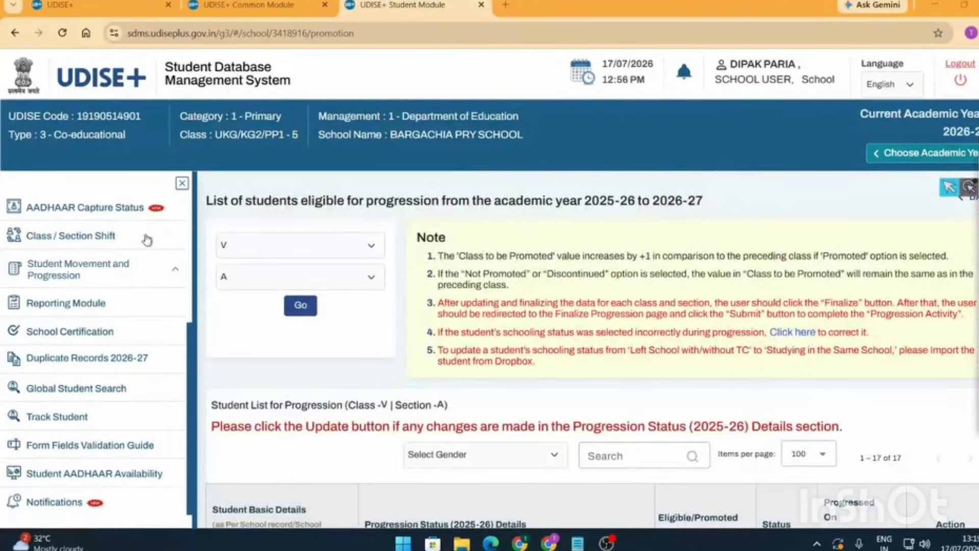
scroll(109, 301, "up", 5)
- Open the School Dashboard with its 2026-27 grade-wise table showing zero students for UKG through Class V
left_click(977, 226)
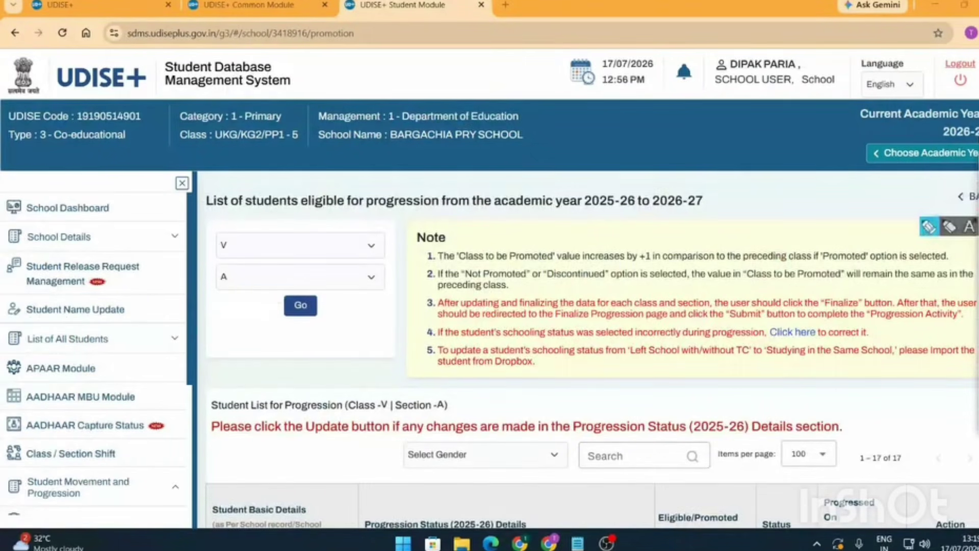
mouse_move(122, 196)
left_mouse_down()
mouse_move(56, 228)
mouse_move(120, 204)
mouse_move(109, 194)
left_mouse_up()
key("Escape")
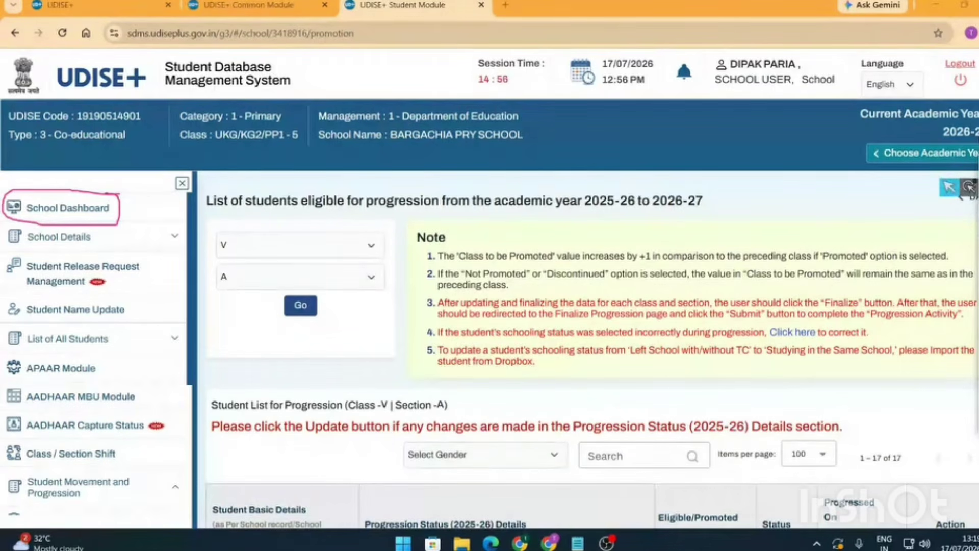
left_click(76, 214)
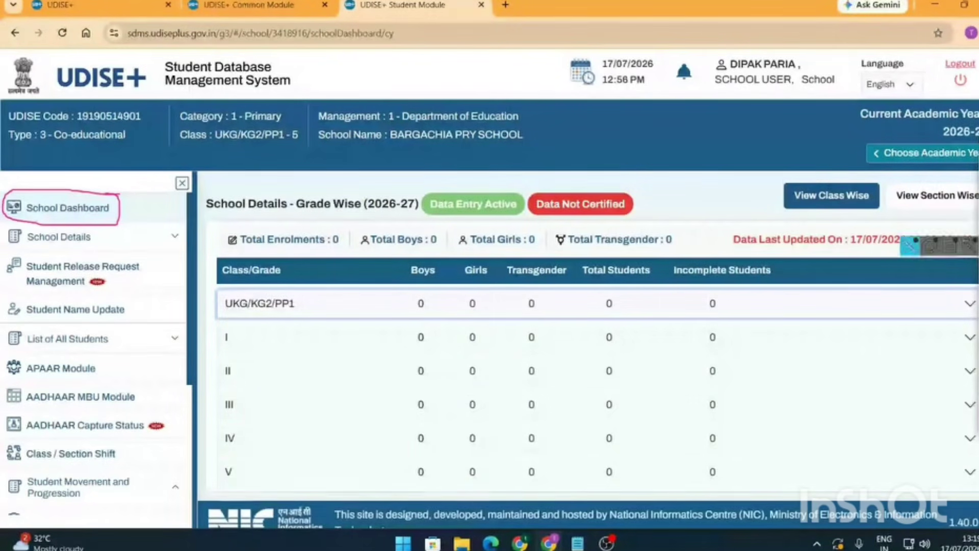
left_click(978, 226)
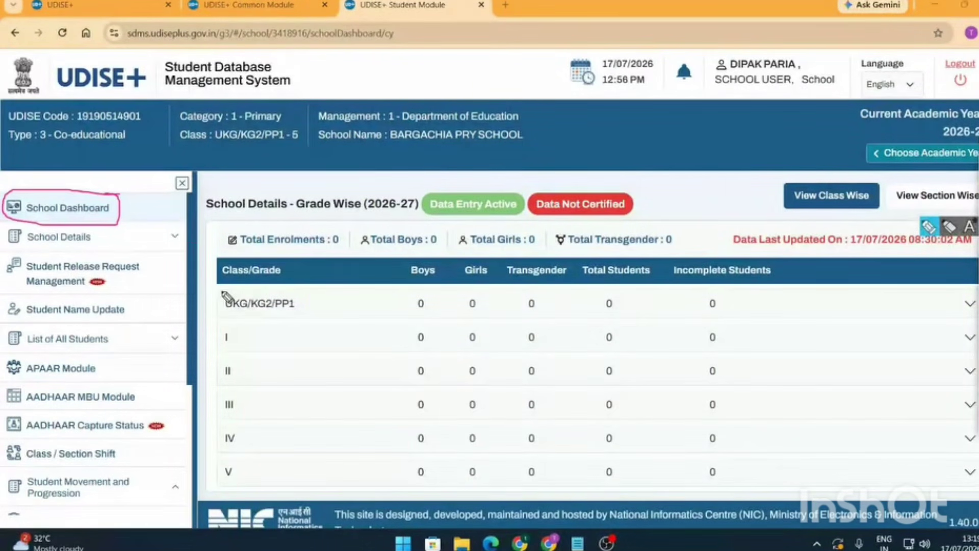
mouse_move(220, 290)
left_mouse_down()
mouse_move(673, 489)
mouse_move(223, 507)
mouse_move(194, 396)
mouse_move(243, 275)
left_mouse_up()
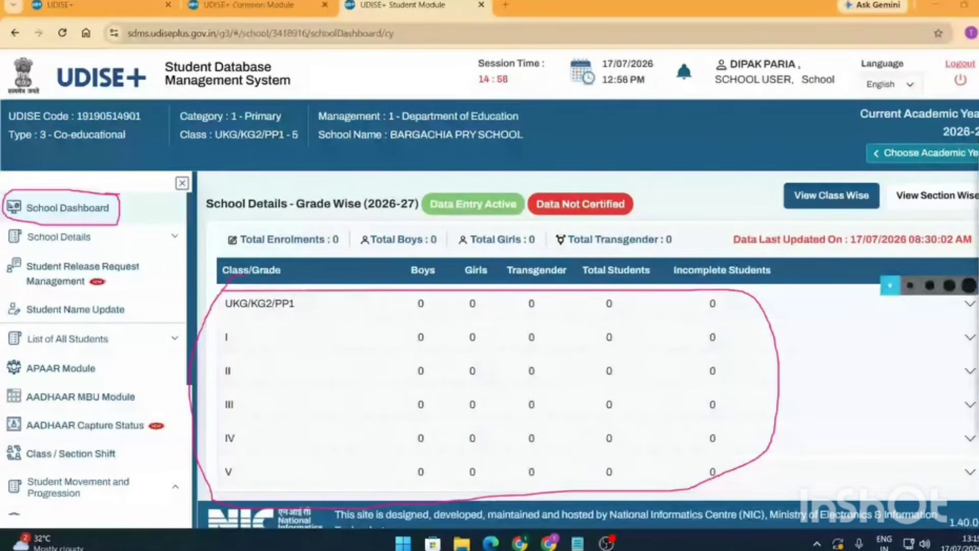
key("Escape")
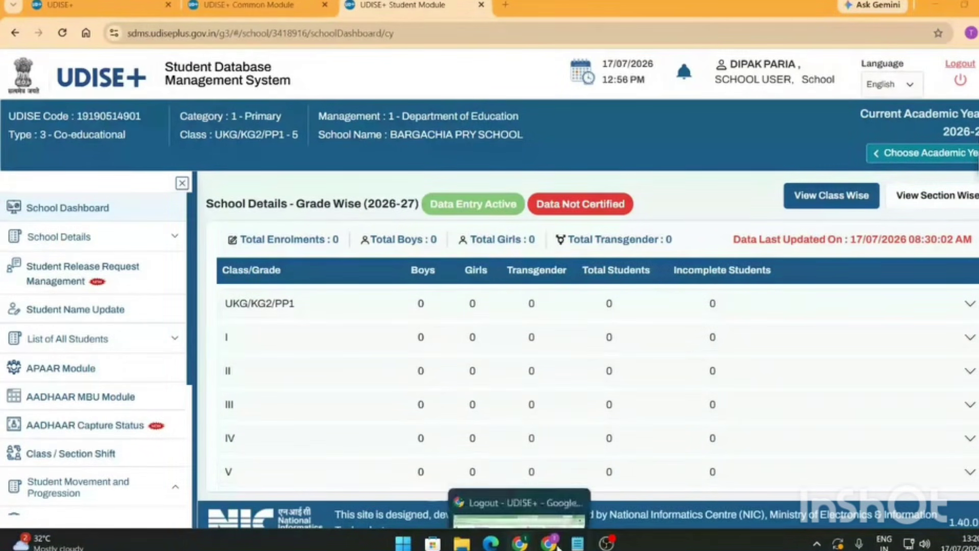
- Close the UDISE+ Common Module page and switch to the UDISE+ login page
mouse_move(520, 542)
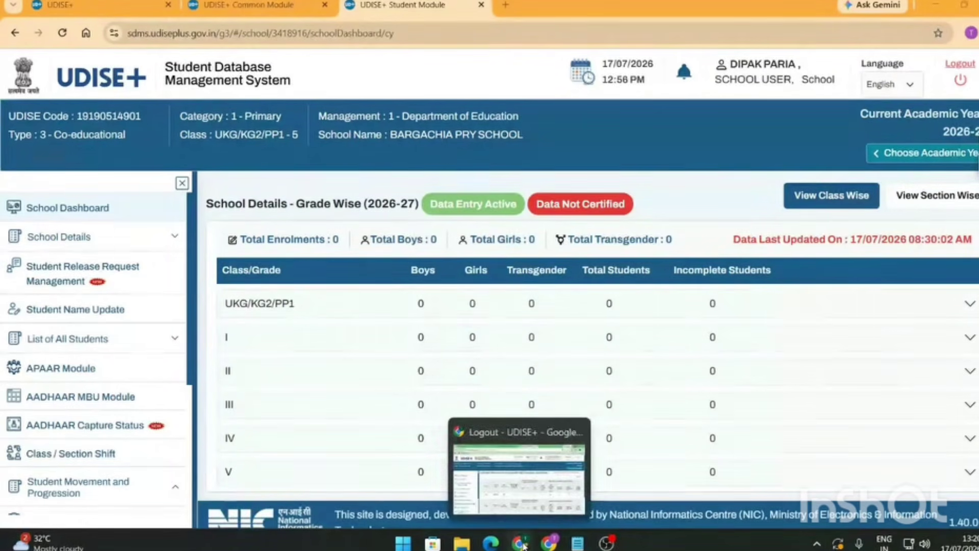
left_click(520, 491)
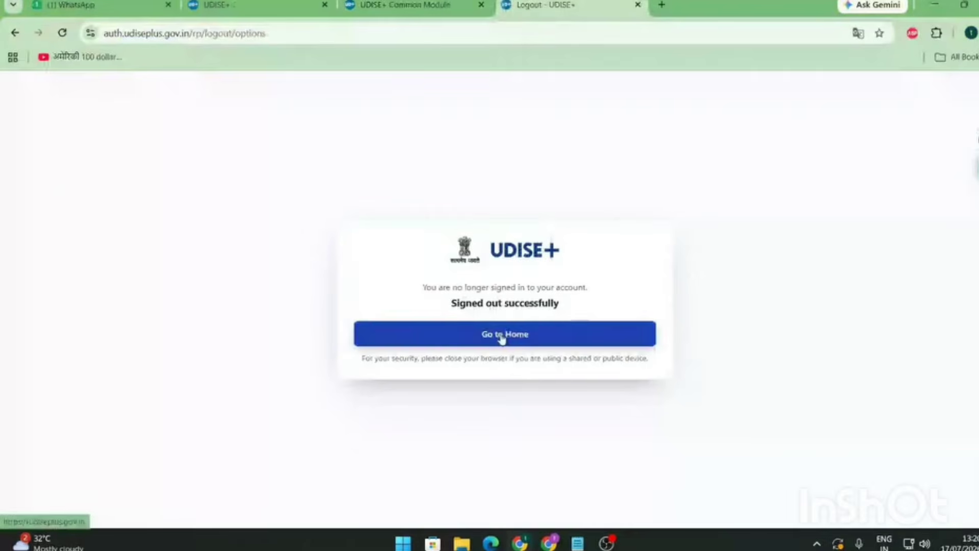
left_click(481, 5)
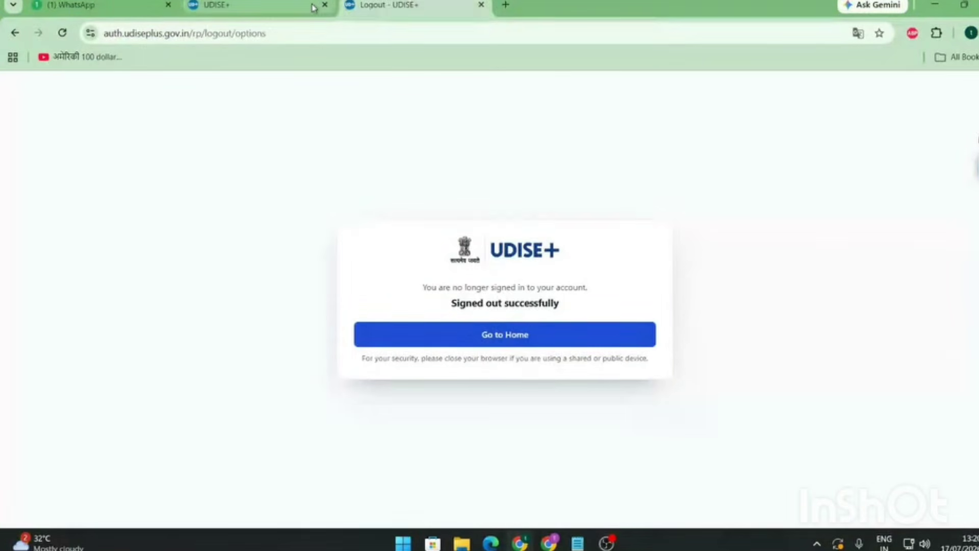
left_click(313, 7)
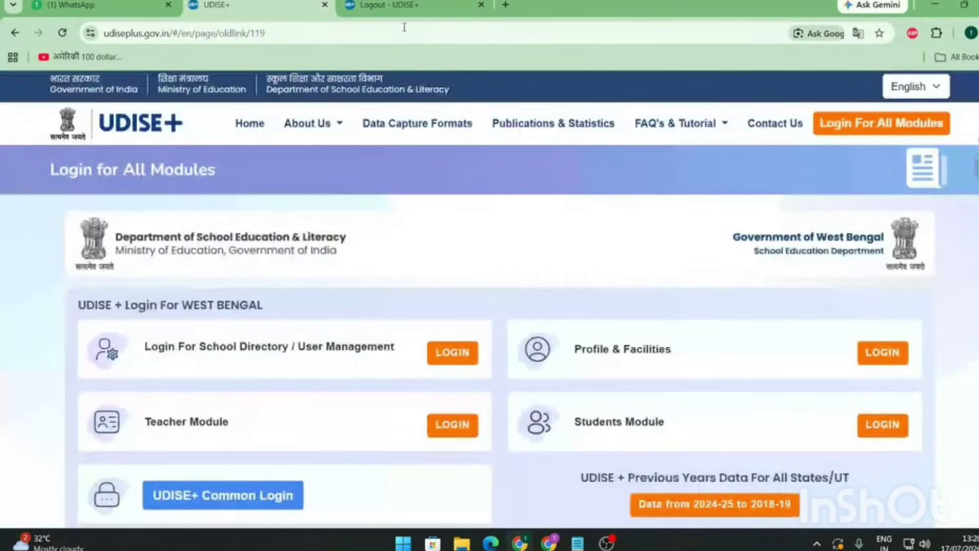
left_click(437, 7)
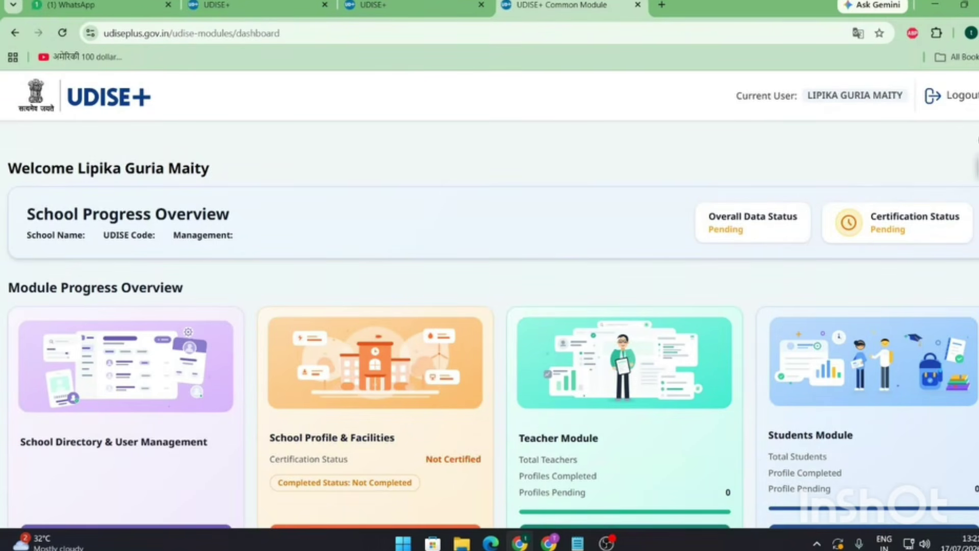
- Enter the Students Module's Current Academic Year 2026-27 dashboard
scroll(681, 334, "down", 2)
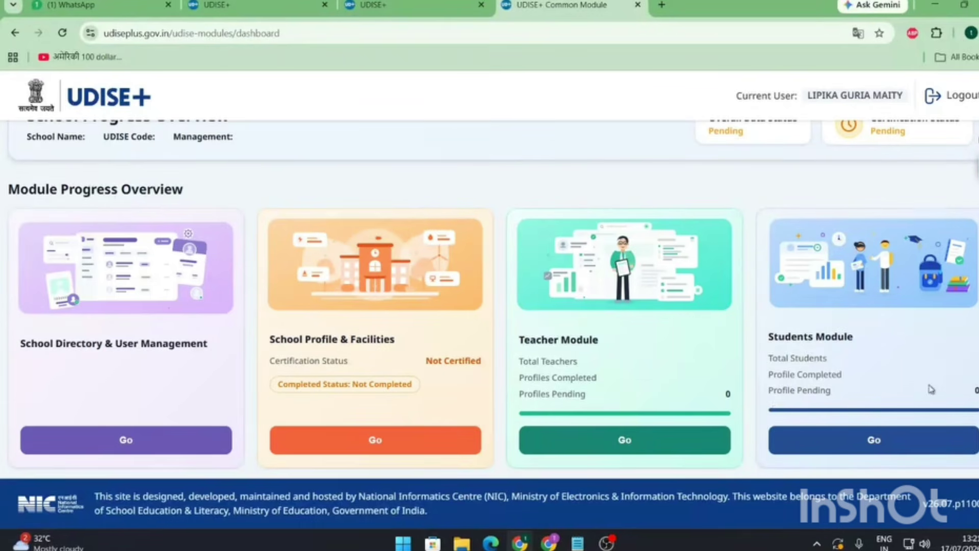
left_click(888, 448)
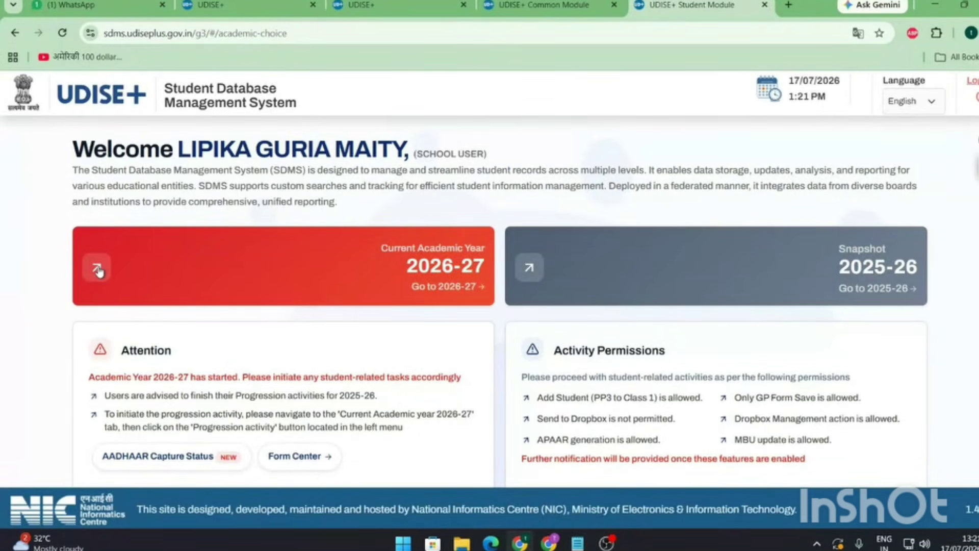
left_click(98, 269)
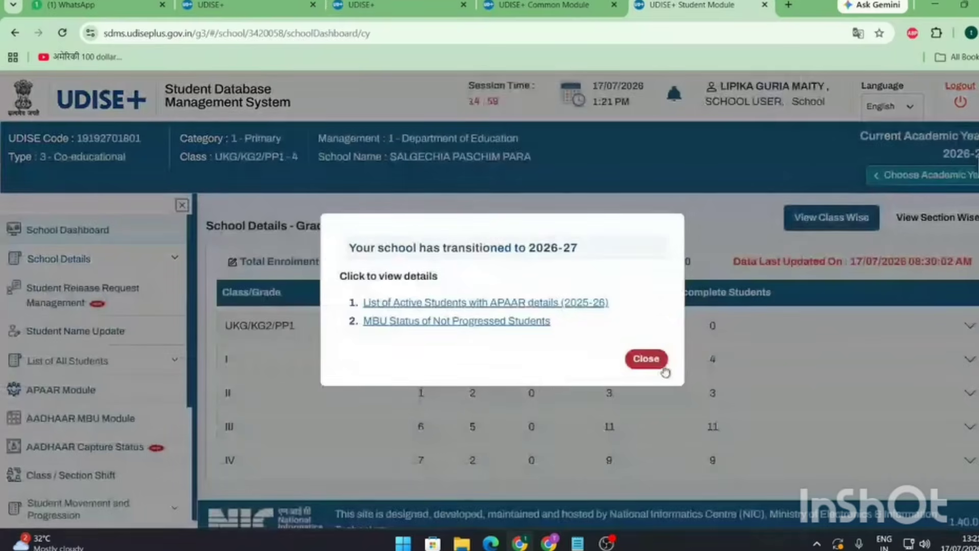
- Dismiss the academic-year transition and School Information notices, then underline the class rows
left_click(657, 363)
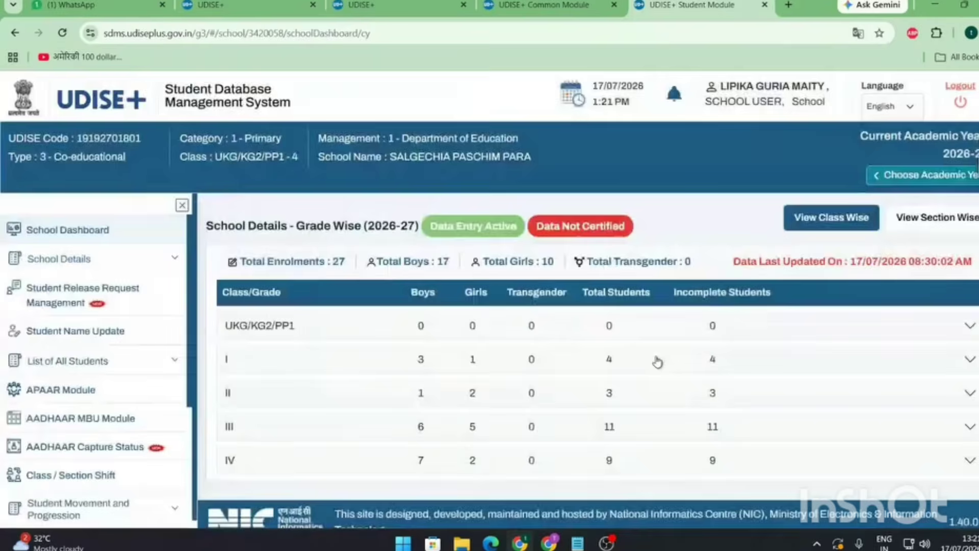
left_click(729, 423)
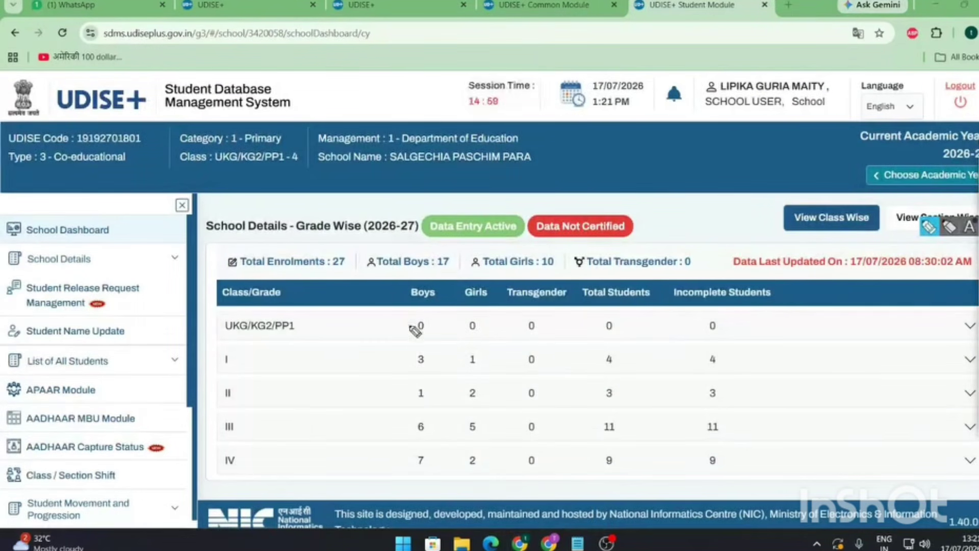
mouse_move(393, 344)
left_mouse_down()
mouse_move(734, 344)
mouse_move(716, 498)
mouse_move(387, 497)
mouse_move(405, 349)
left_mouse_up()
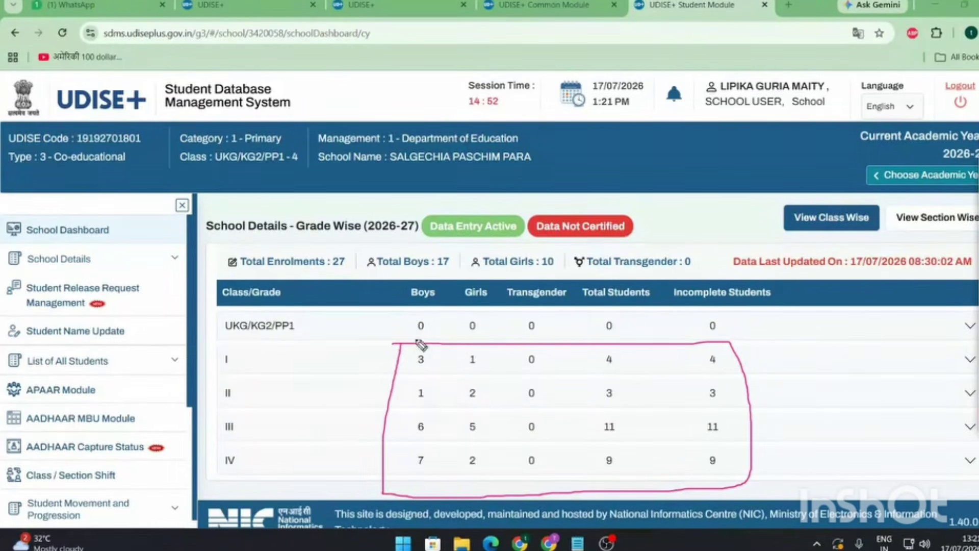
mouse_move(403, 314)
left_mouse_down()
mouse_move(730, 312)
mouse_move(730, 342)
mouse_move(396, 341)
mouse_move(406, 312)
left_mouse_up()
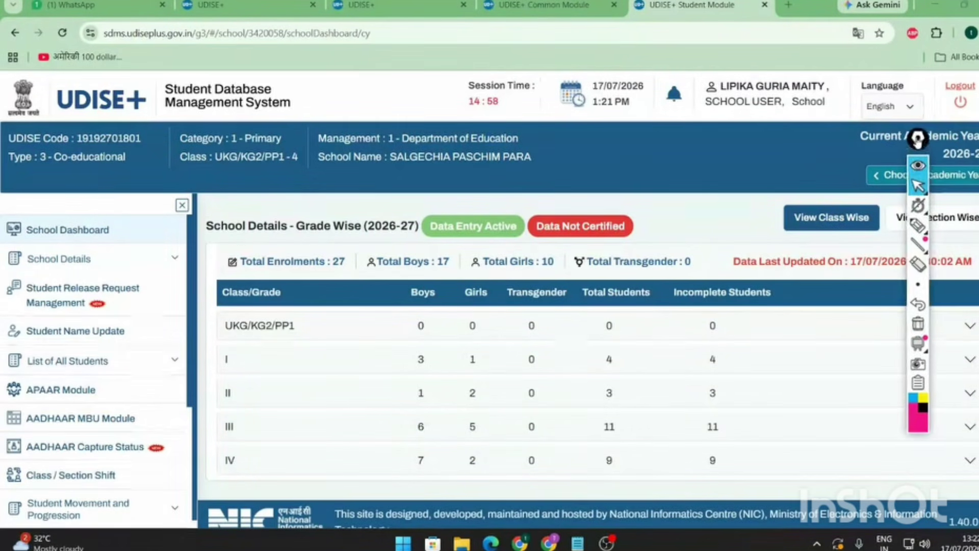
- Pen-annotate class I and the row I–II expand arrows in the grade table, then erase the marks
left_click_drag(919, 138, 831, 143)
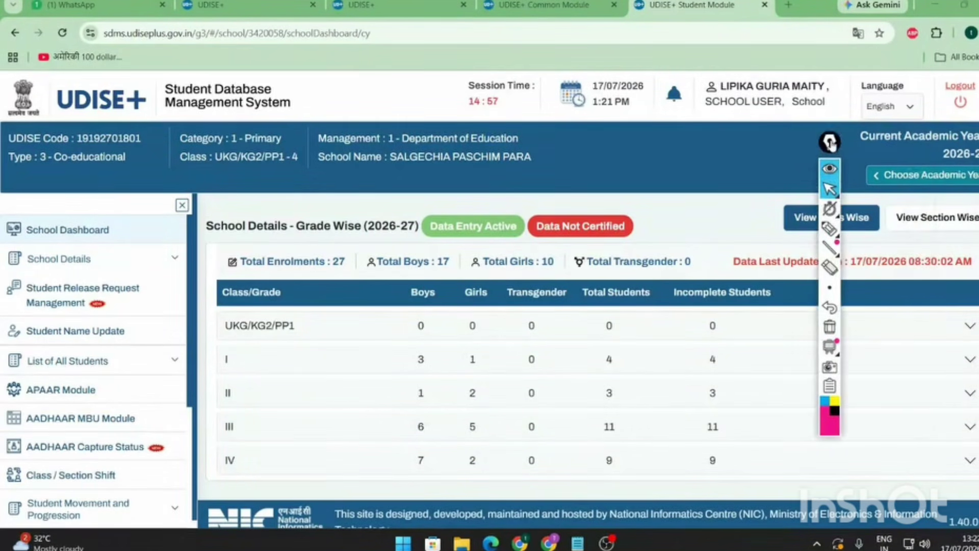
left_click(838, 229)
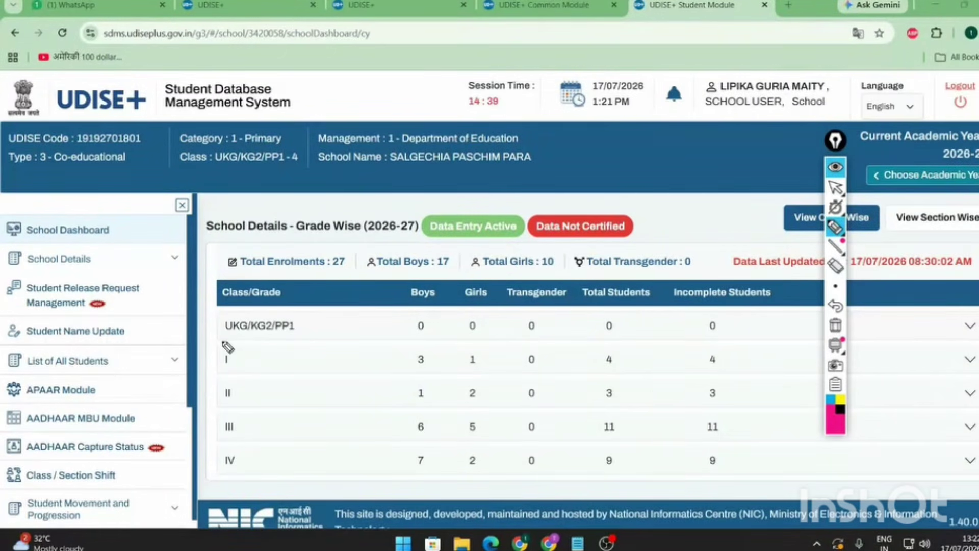
left_click_drag(228, 348, 227, 349)
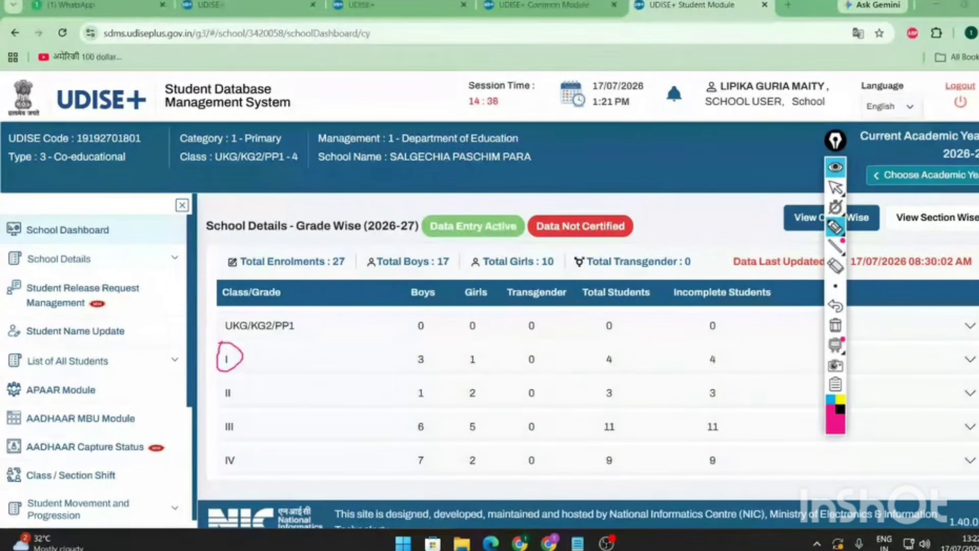
mouse_move(977, 345)
left_mouse_down()
mouse_move(955, 371)
mouse_move(976, 369)
mouse_move(964, 407)
mouse_move(977, 403)
left_mouse_up()
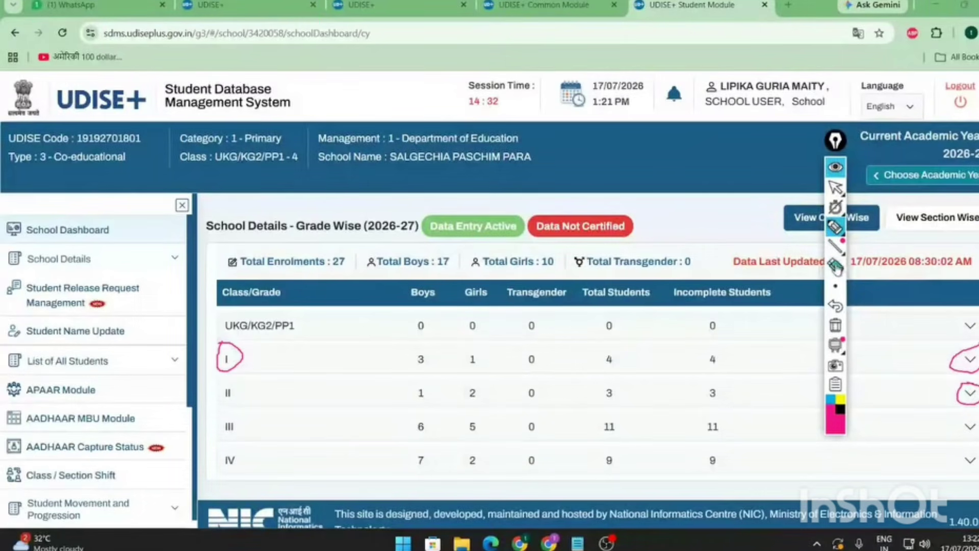
left_click(835, 266)
left_click(221, 357)
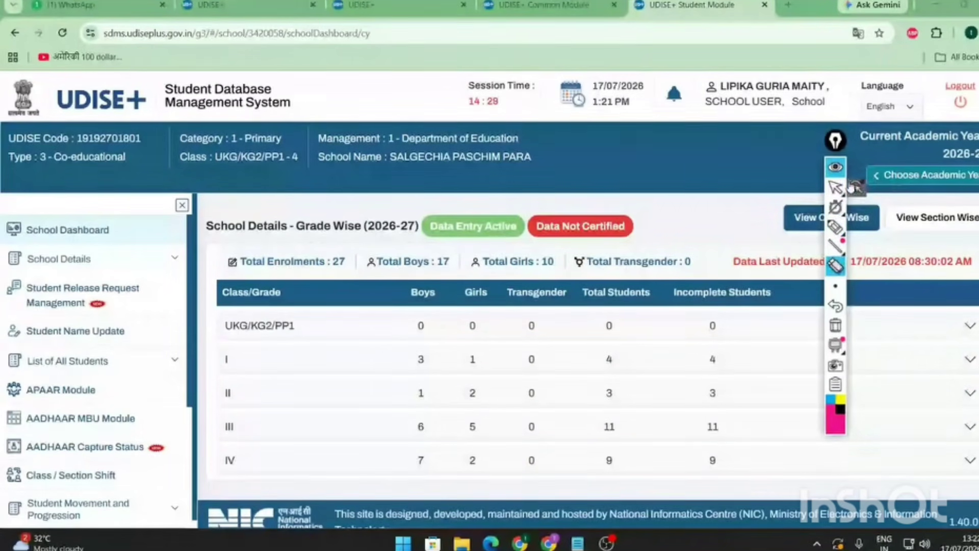
left_click(836, 167)
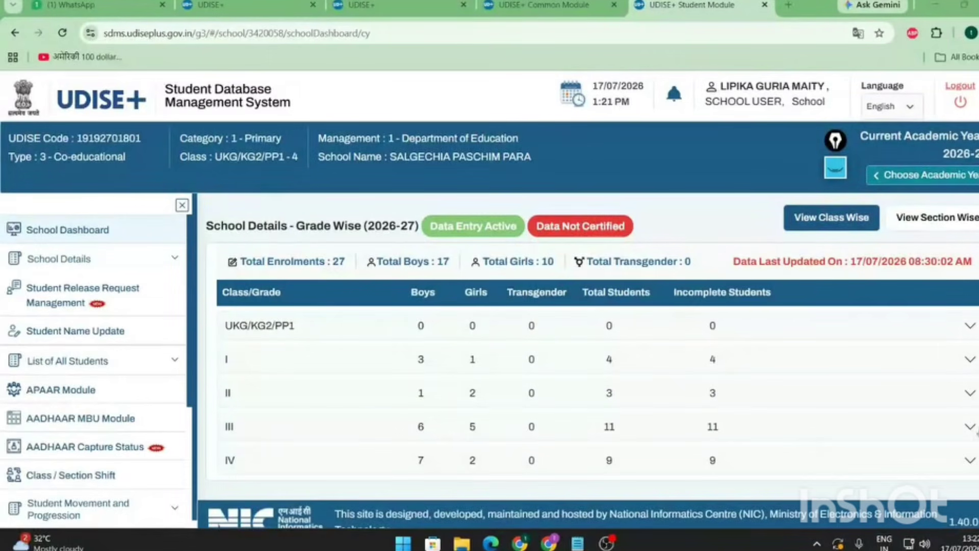
- Expand Class III and underline the View/Manage action for Section A
left_click(972, 428)
scroll(796, 378, "down", 2)
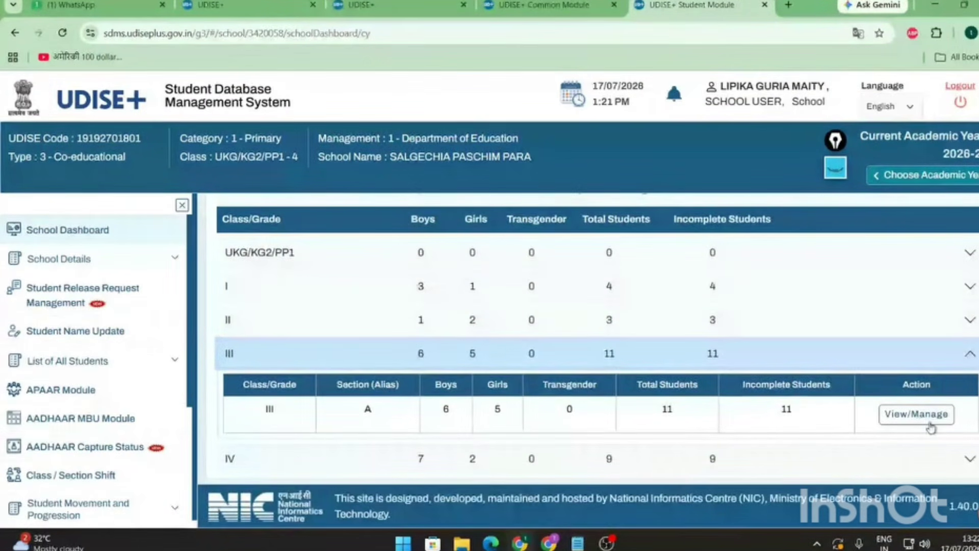
left_click(835, 171)
left_click(835, 227)
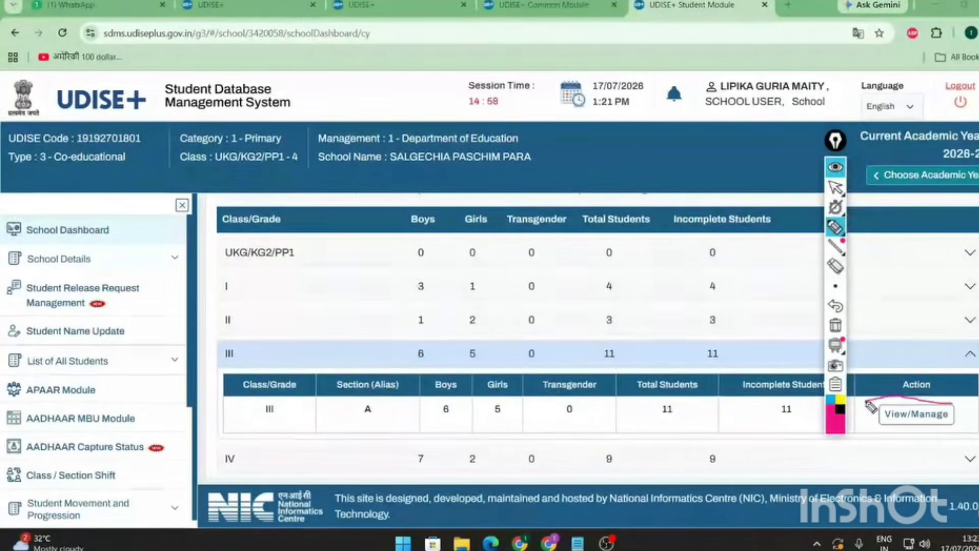
left_click_drag(913, 398, 955, 408)
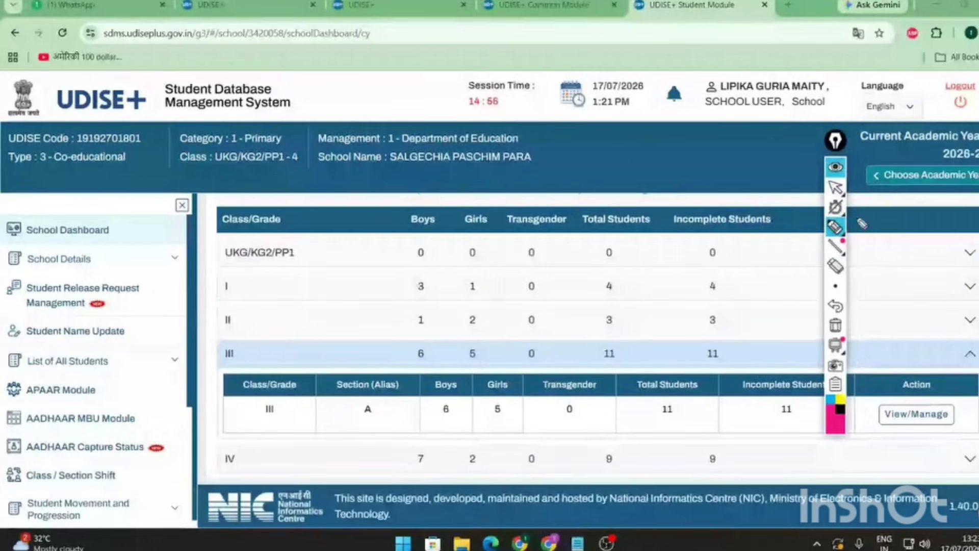
- Open the Class III, Section A student list and scroll through its entries
left_click(917, 414)
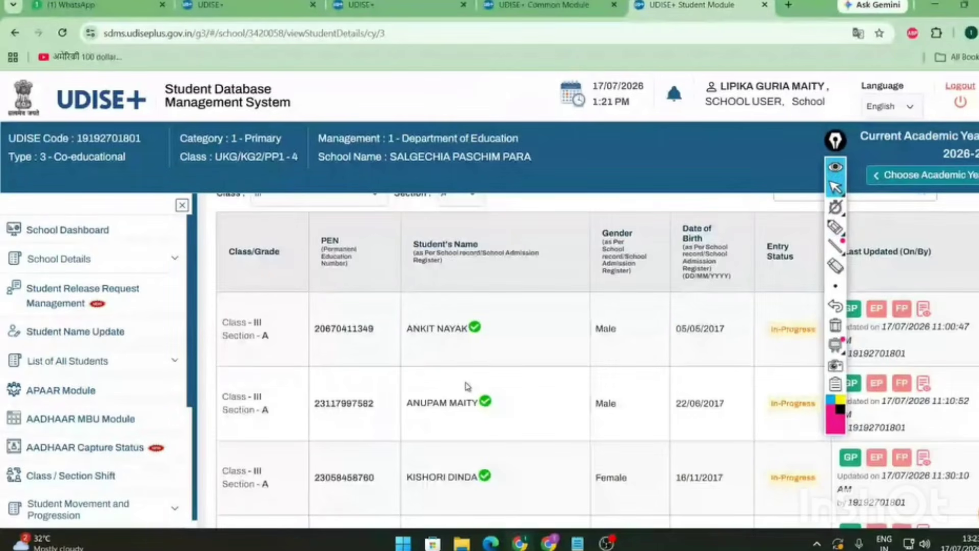
scroll(465, 386, "down", 6)
scroll(467, 387, "down", 3)
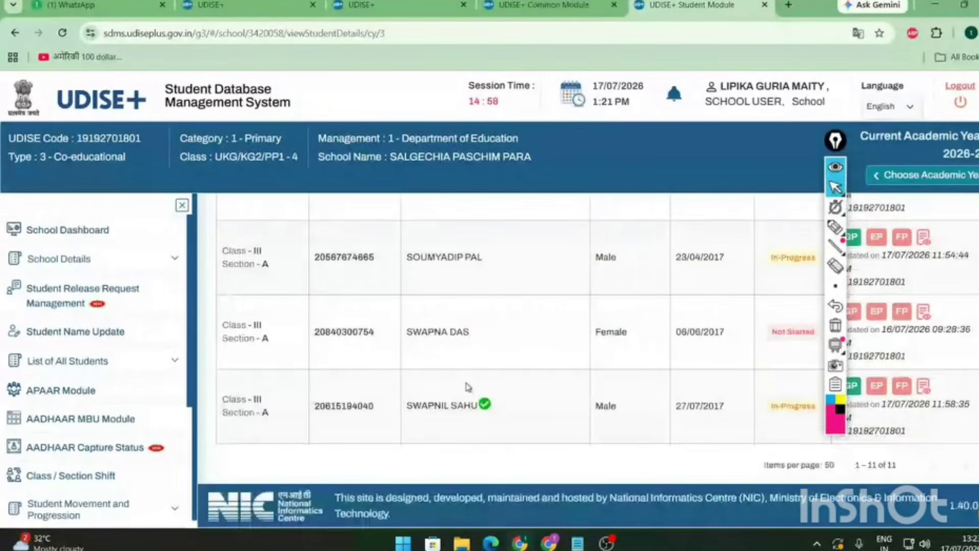
scroll(468, 386, "up", 9)
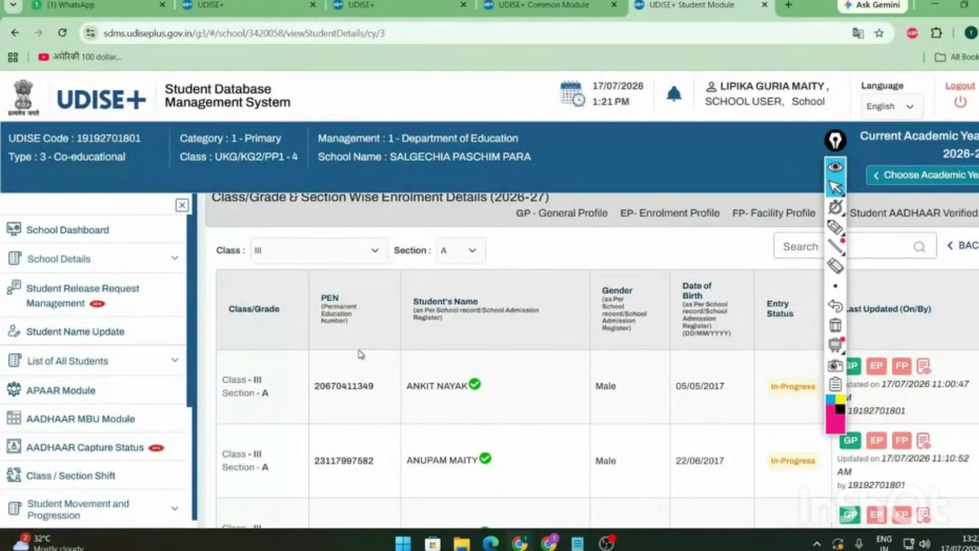
scroll(362, 350, "down", 10)
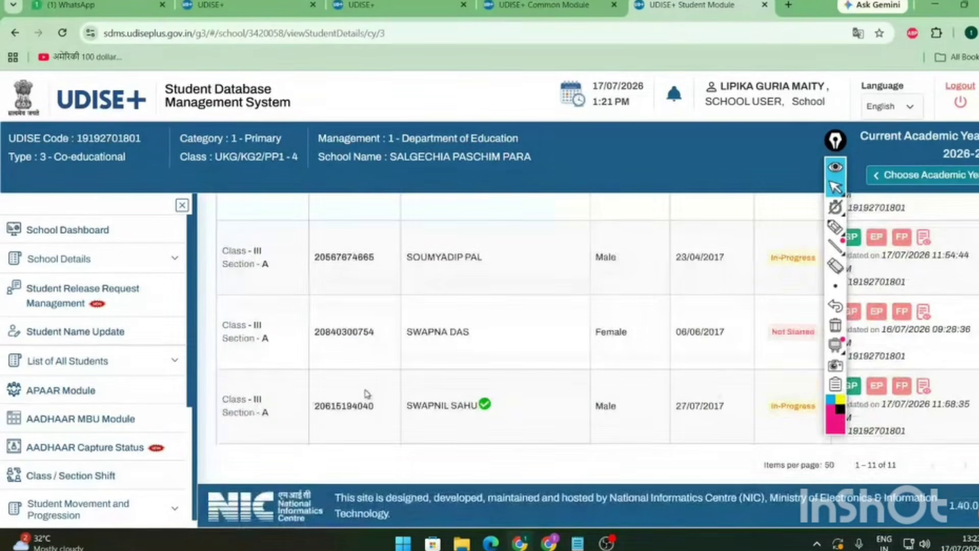
scroll(351, 426, "up", 10)
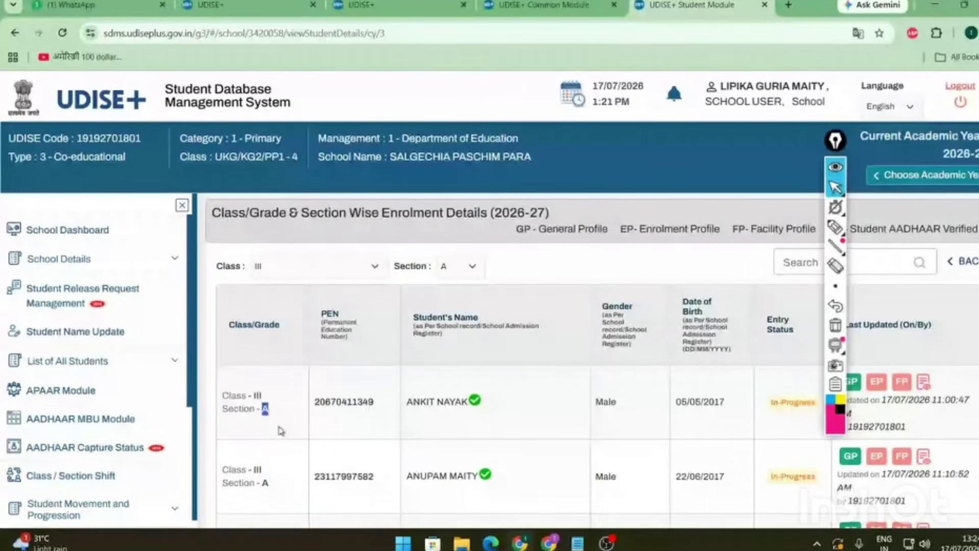
left_click_drag(378, 406, 320, 406)
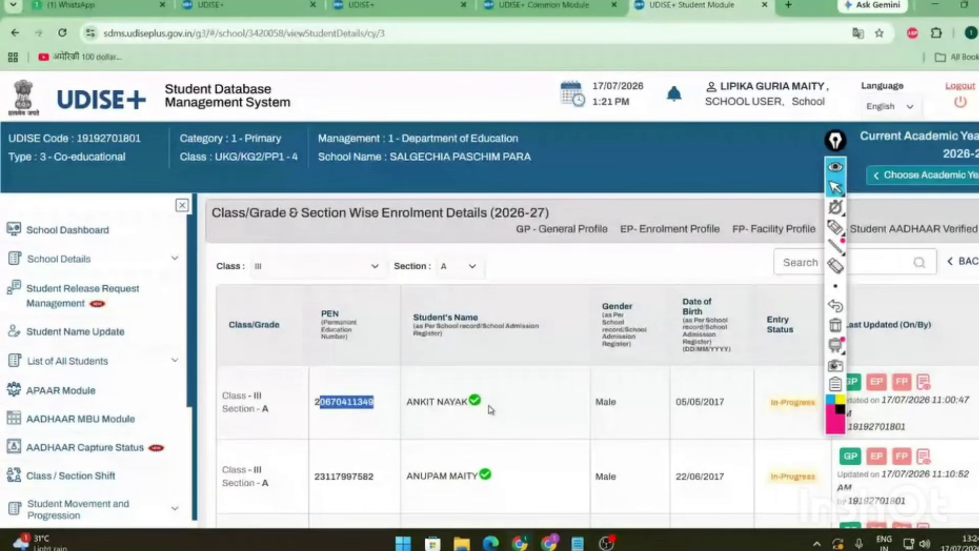
left_click_drag(592, 403, 620, 403)
left_click_drag(730, 403, 680, 403)
left_click(789, 403)
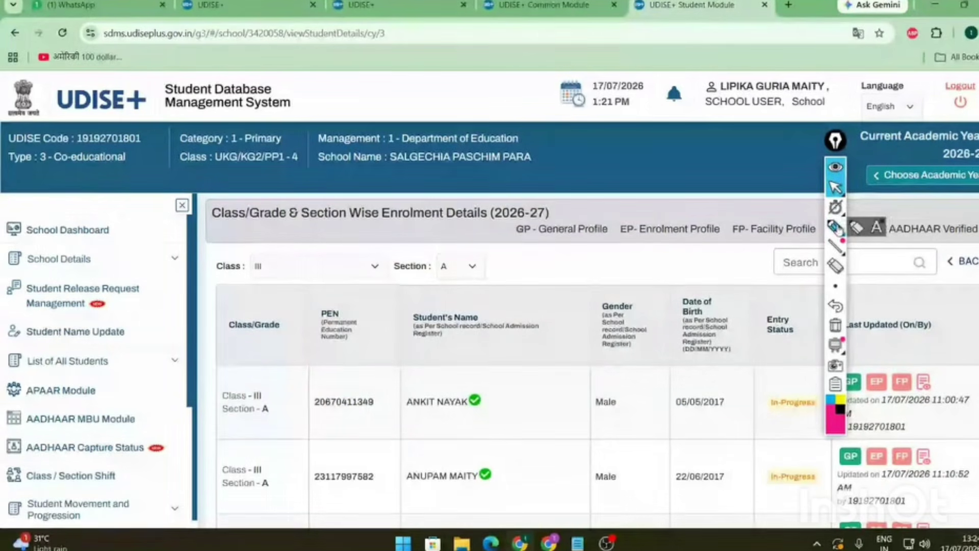
left_click(837, 228)
mouse_move(762, 298)
left_mouse_down()
mouse_move(801, 431)
mouse_move(814, 306)
mouse_move(773, 295)
left_mouse_up()
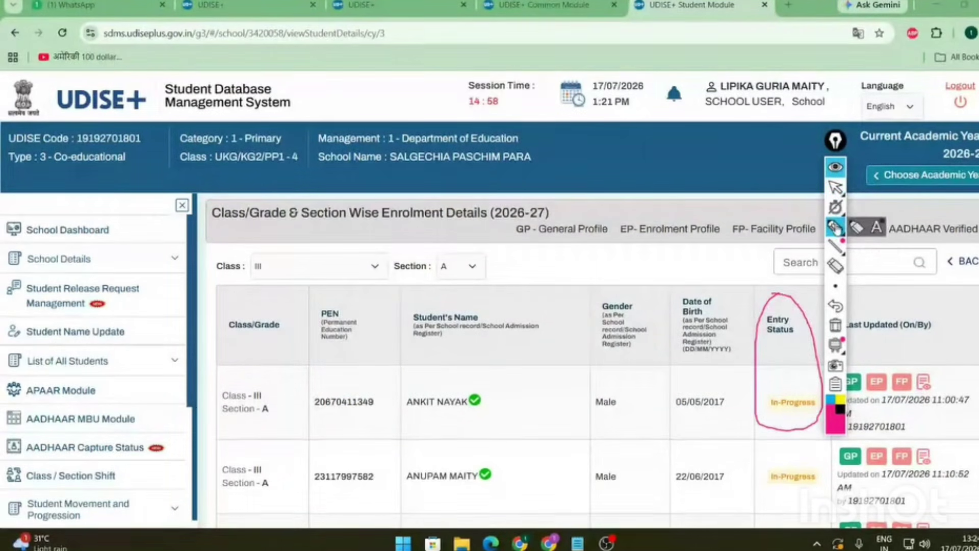
mouse_move(837, 228)
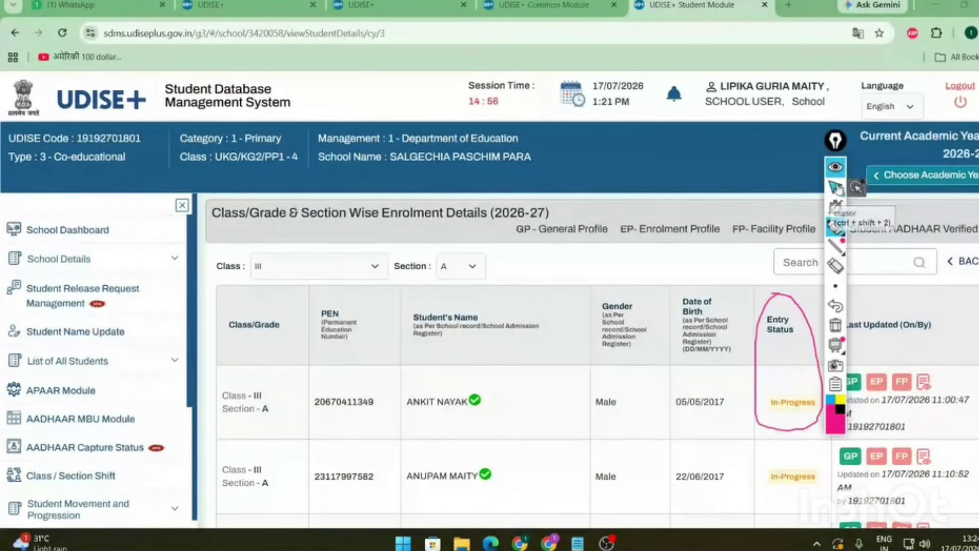
left_click(835, 187)
left_click(835, 228)
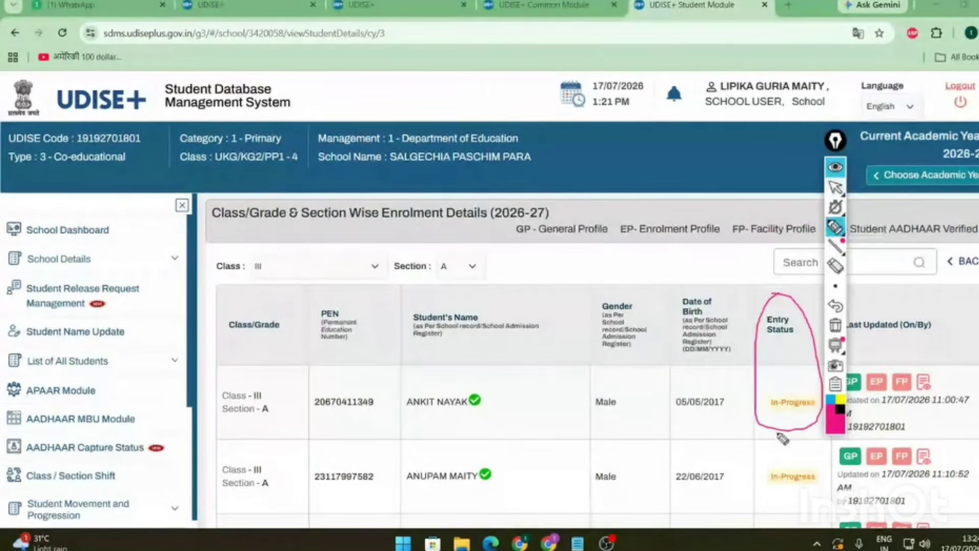
left_click_drag(763, 420, 816, 421)
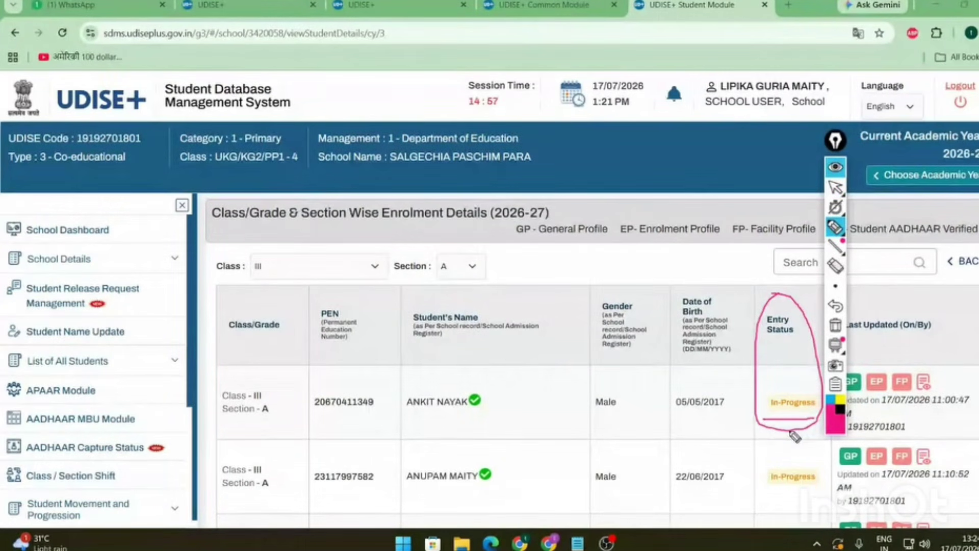
left_click(836, 187)
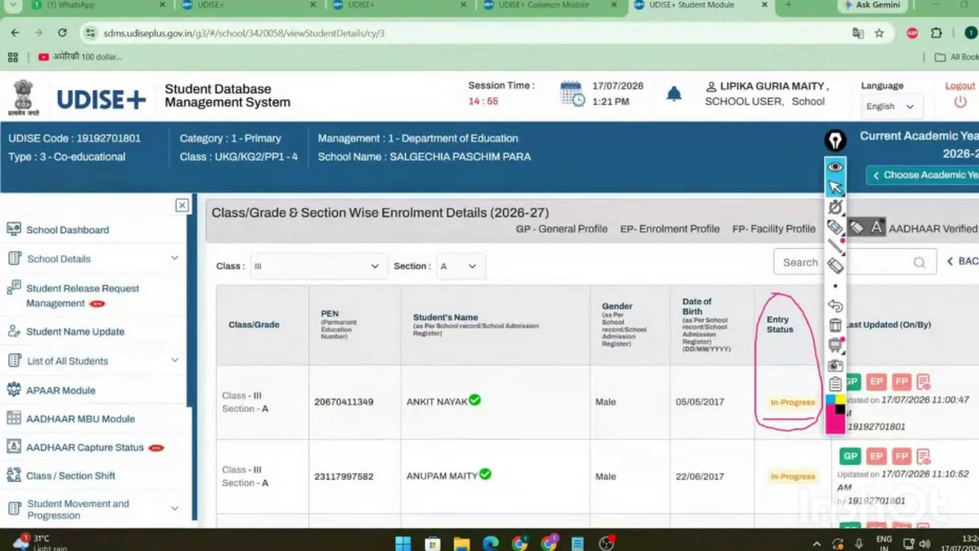
scroll(515, 361, "down", 3)
scroll(790, 197, "up", 1)
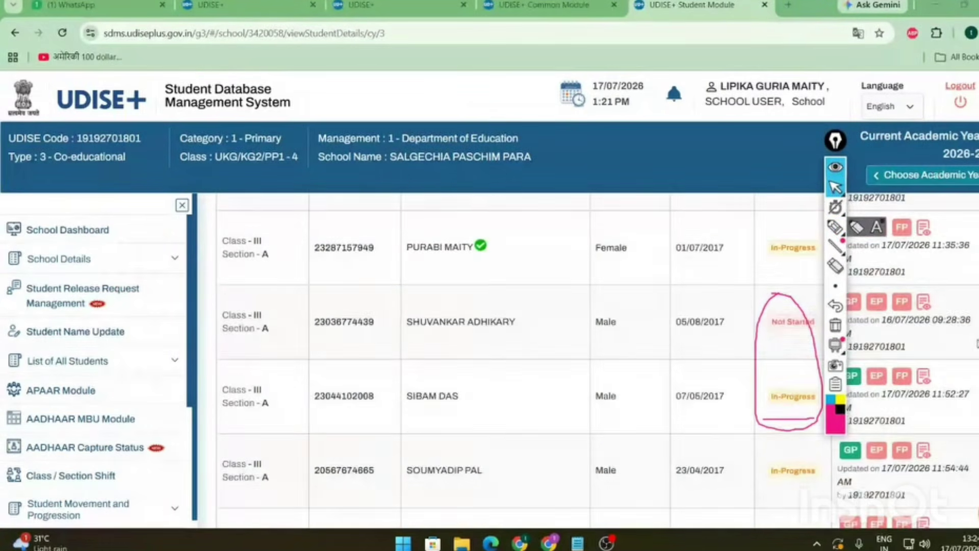
scroll(790, 198, "up", 1)
left_click(835, 226)
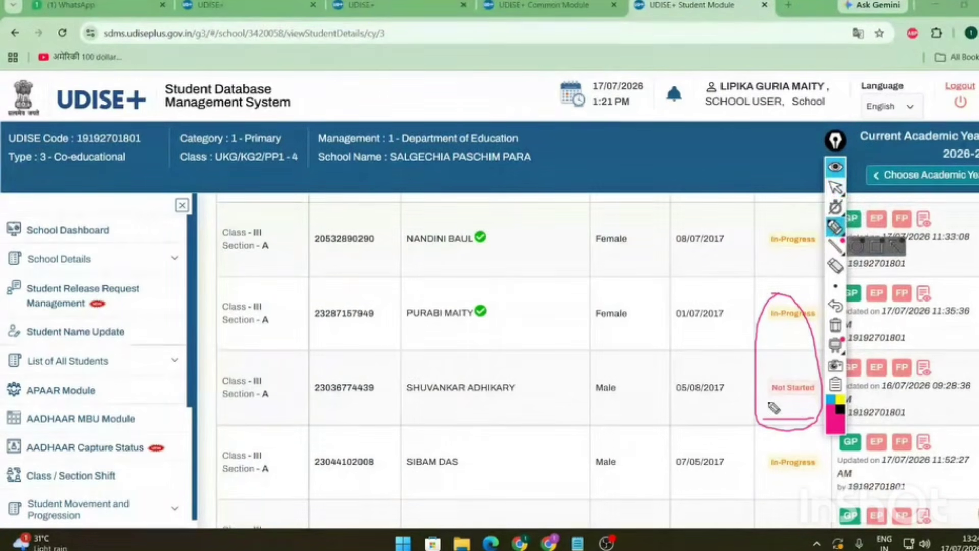
mouse_move(769, 402)
left_mouse_down()
mouse_move(779, 382)
mouse_move(765, 400)
mouse_move(778, 404)
left_mouse_up()
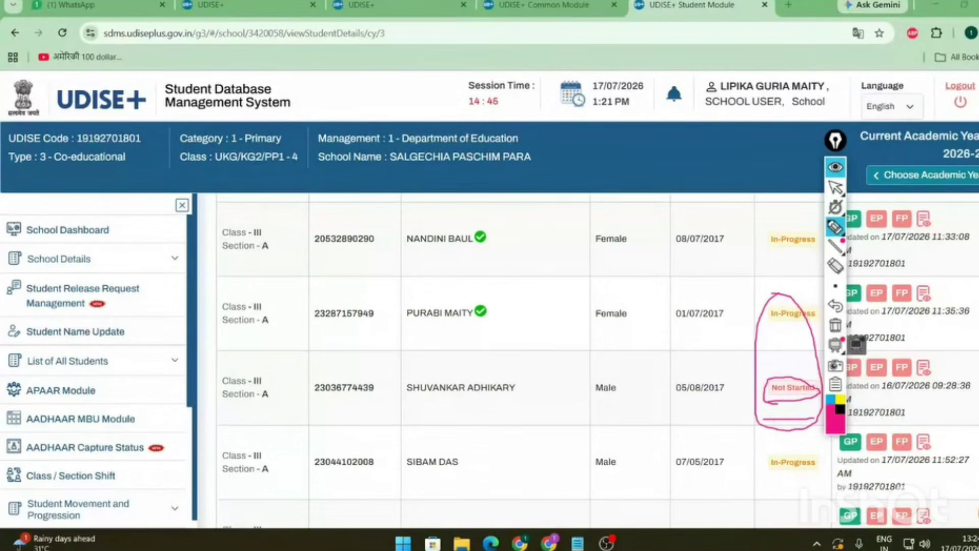
left_click(836, 189)
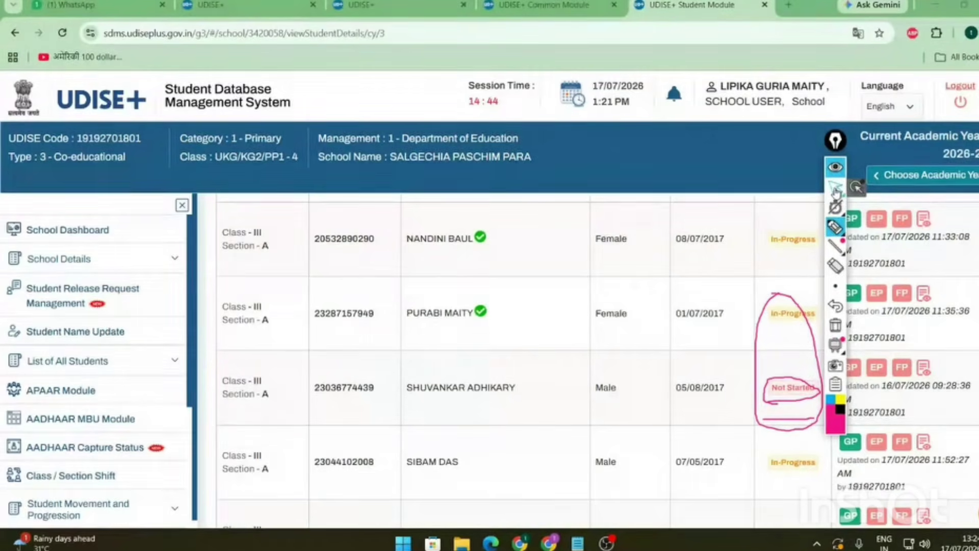
scroll(833, 230, "up", 5)
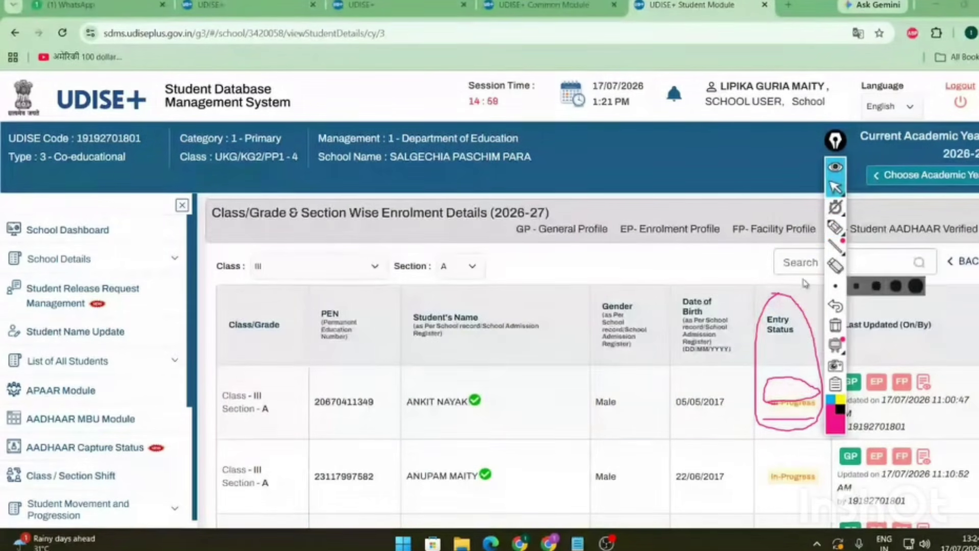
left_click(835, 268)
left_click(837, 188)
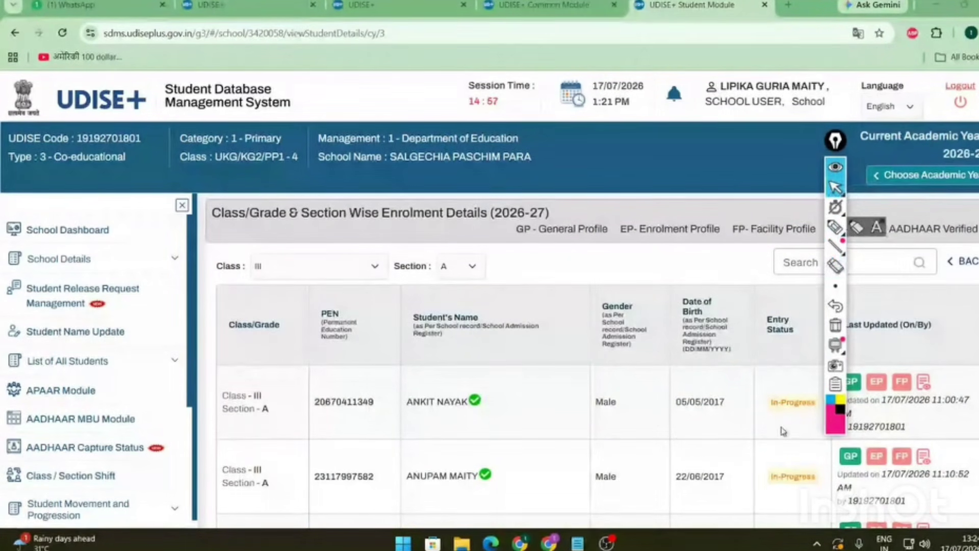
scroll(784, 431, "down", 8)
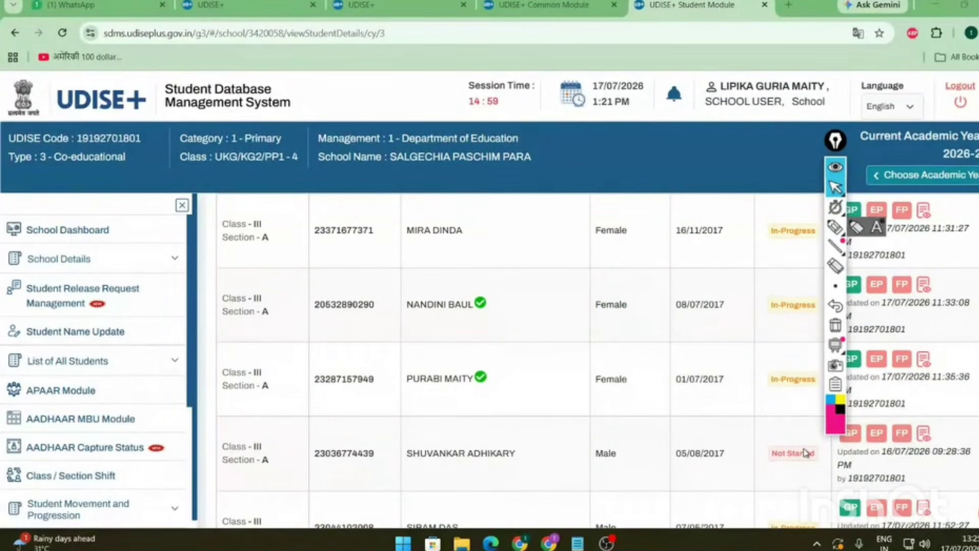
triple_click(773, 380)
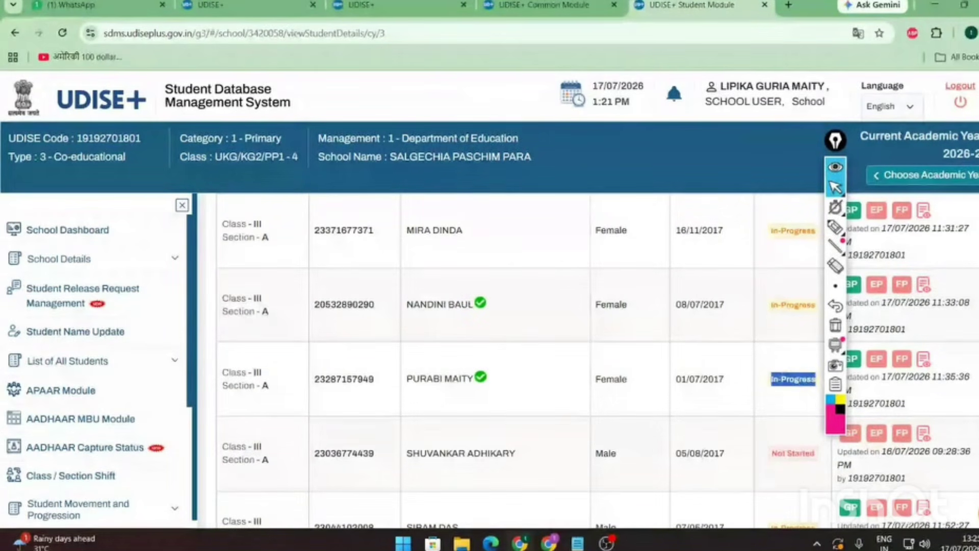
left_click(802, 382)
scroll(802, 382, "up", 10)
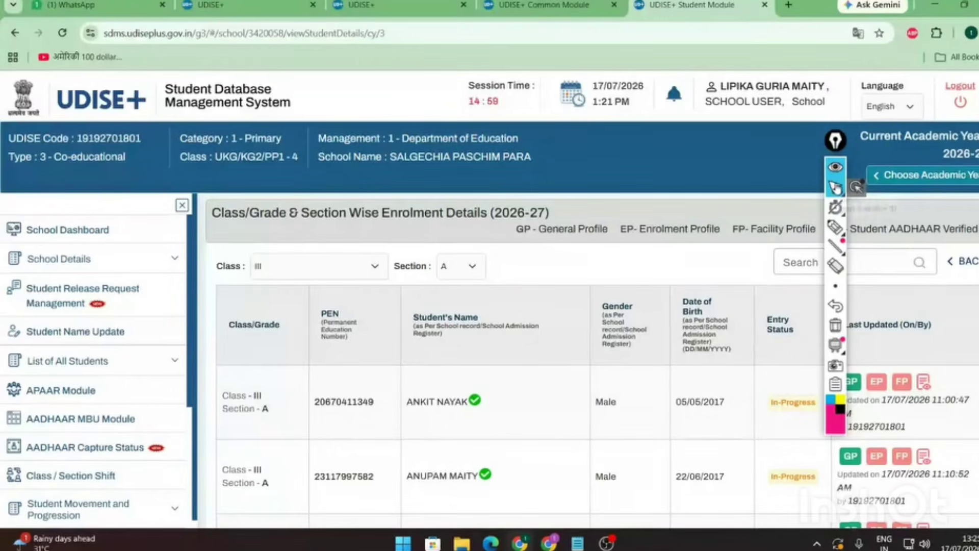
- Circle the first row's GP, EP, FP and preview options, then erase the markings
left_click_drag(835, 149, 745, 161)
left_click(744, 247)
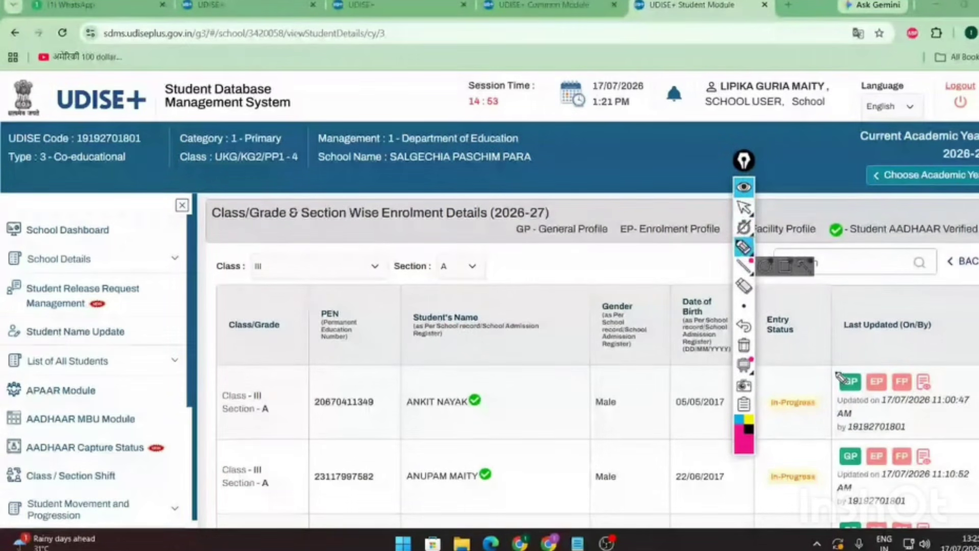
mouse_move(837, 373)
left_mouse_down()
mouse_move(944, 378)
mouse_move(938, 408)
mouse_move(842, 401)
mouse_move(830, 366)
mouse_move(889, 331)
left_mouse_up()
left_click_drag(878, 381, 910, 344)
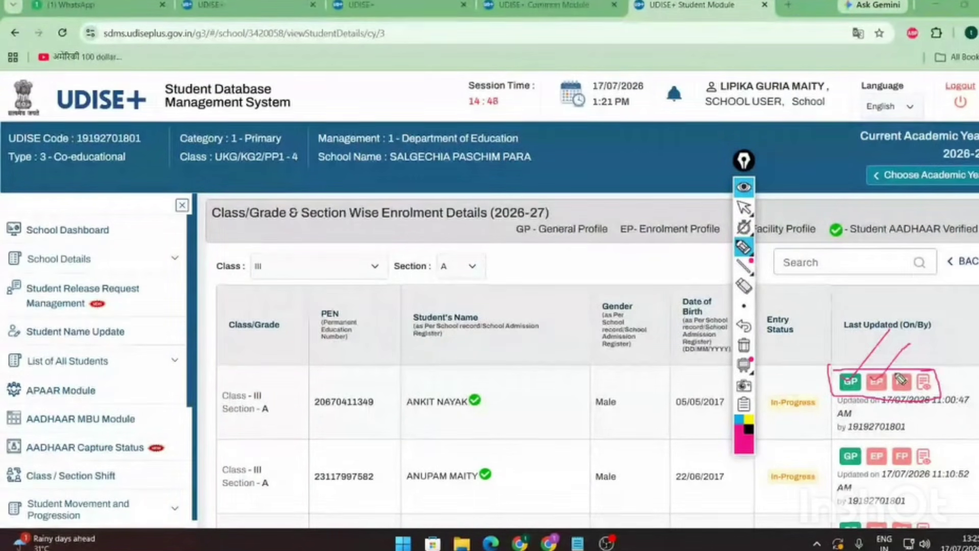
left_click_drag(898, 382, 927, 348)
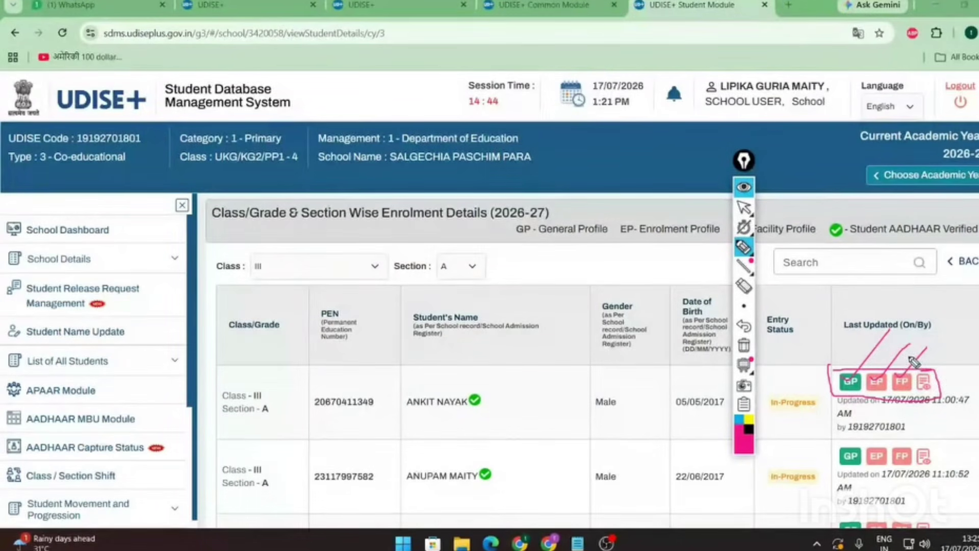
mouse_move(924, 379)
left_mouse_down()
mouse_move(926, 395)
mouse_move(945, 403)
mouse_move(944, 369)
mouse_move(922, 375)
mouse_move(918, 398)
mouse_move(947, 406)
left_mouse_up()
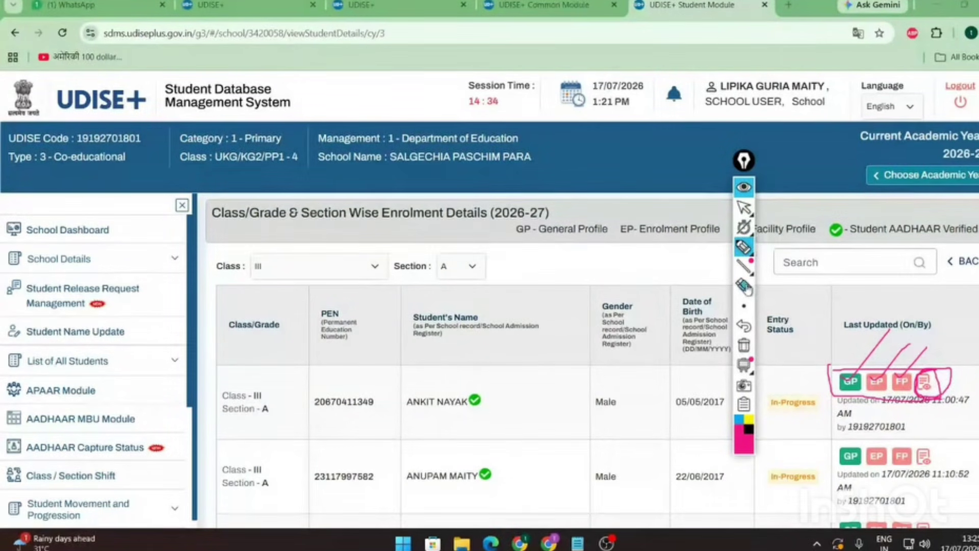
left_click(745, 287)
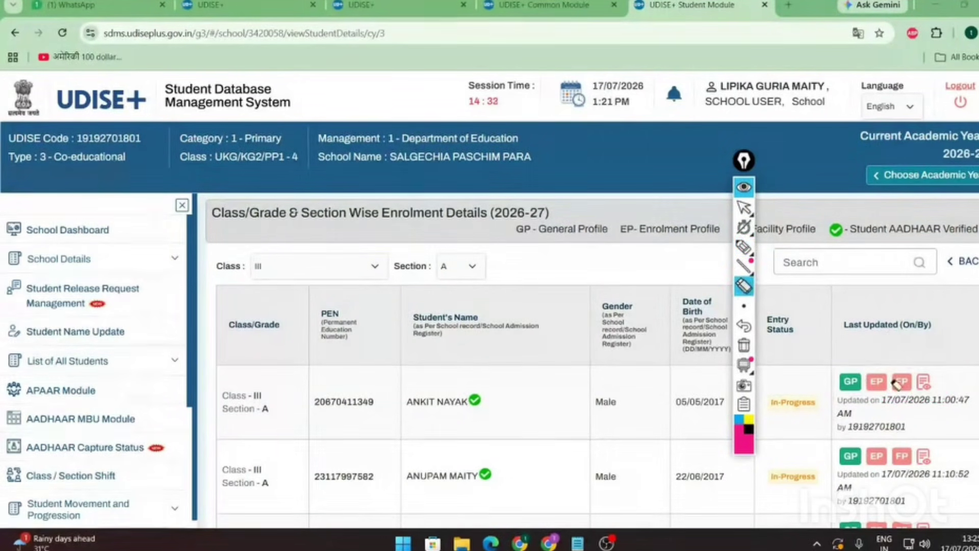
- Re-mark the General and Enrolment Profile options, erase them, and scroll to the Not Started student
left_click(744, 247)
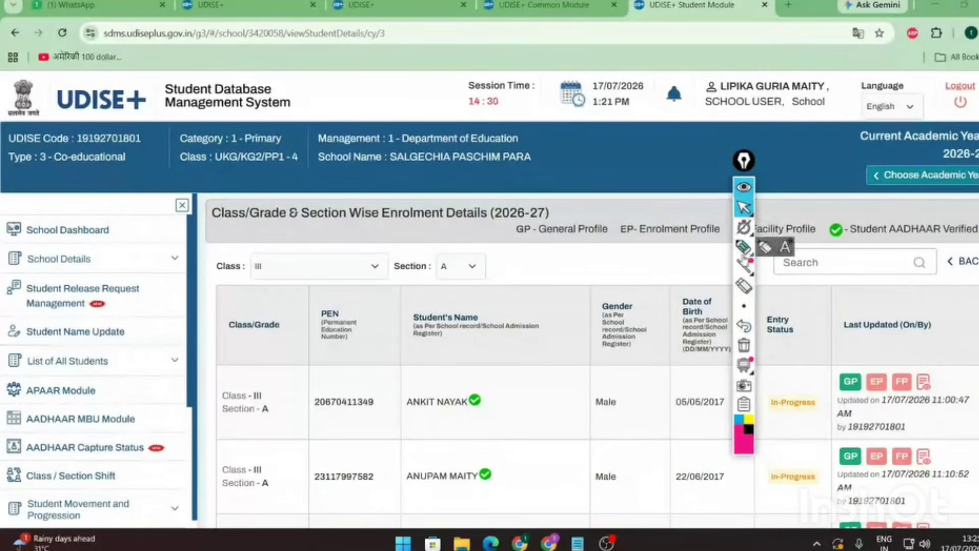
mouse_move(837, 371)
left_mouse_down()
mouse_move(868, 352)
mouse_move(839, 397)
mouse_move(865, 393)
mouse_move(863, 374)
mouse_move(841, 372)
left_mouse_up()
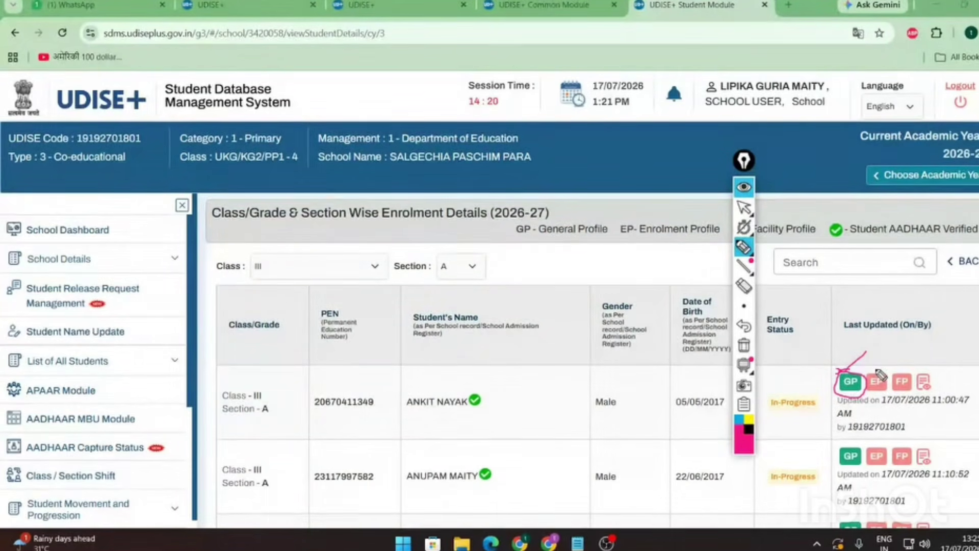
mouse_move(876, 372)
left_mouse_down()
mouse_move(900, 358)
mouse_move(923, 363)
left_mouse_up()
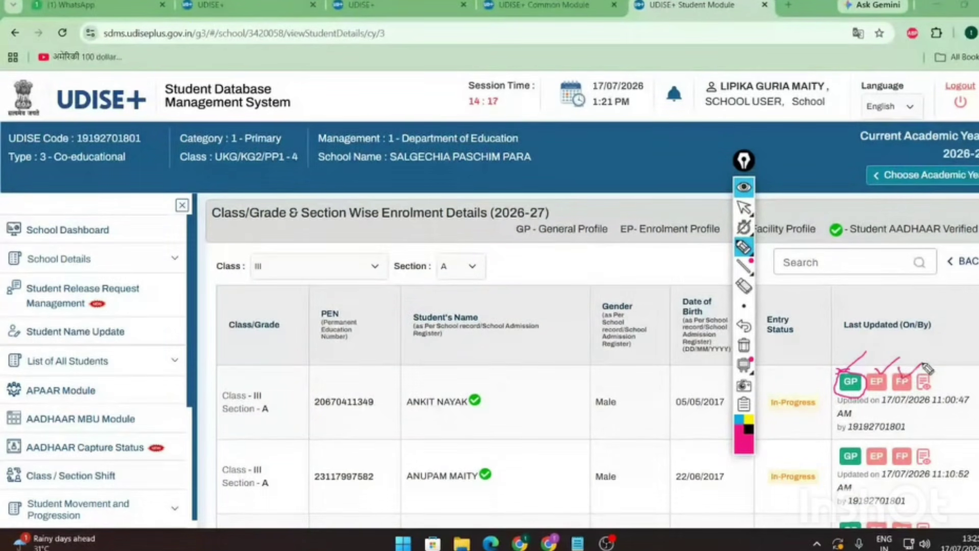
mouse_move(749, 256)
left_click(744, 286)
mouse_move(847, 363)
left_mouse_down()
mouse_move(940, 375)
mouse_move(877, 366)
left_mouse_up()
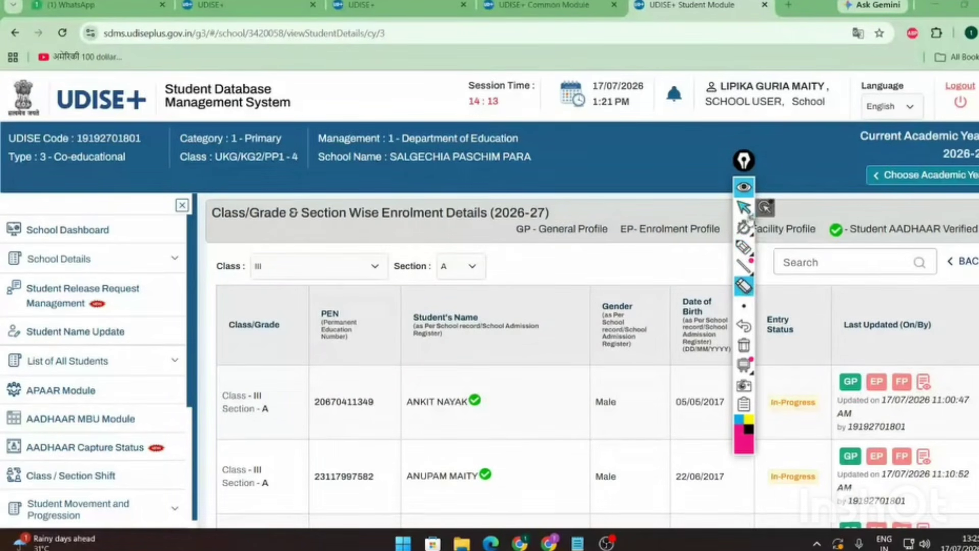
left_click(746, 212)
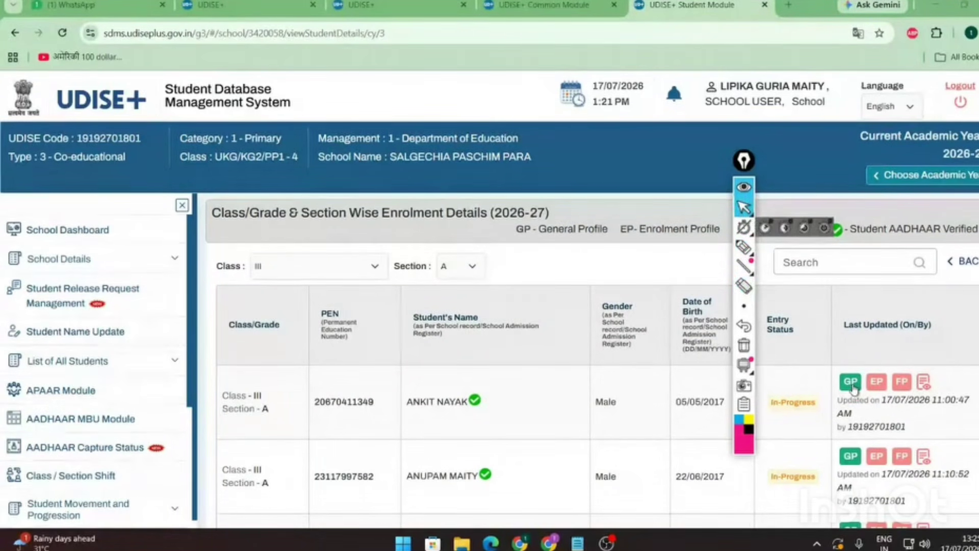
scroll(853, 389, "down", 5)
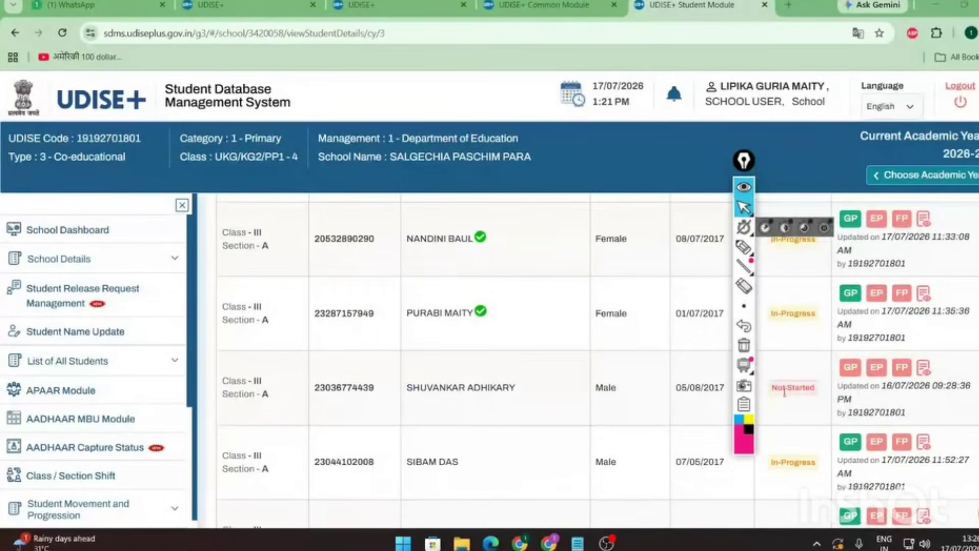
left_click_drag(775, 388, 818, 389)
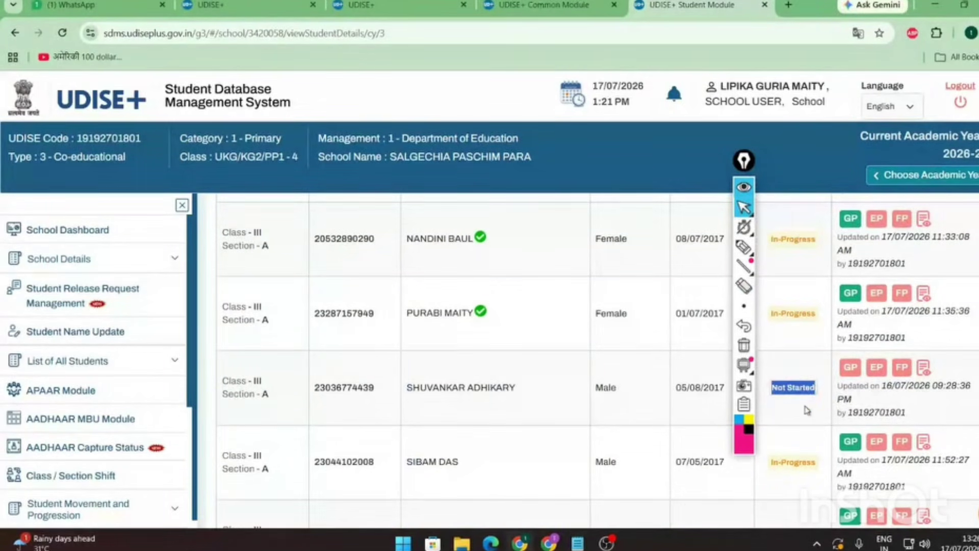
- Open the Not Started student's General Profile and highlight the four profile steps
left_click(850, 372)
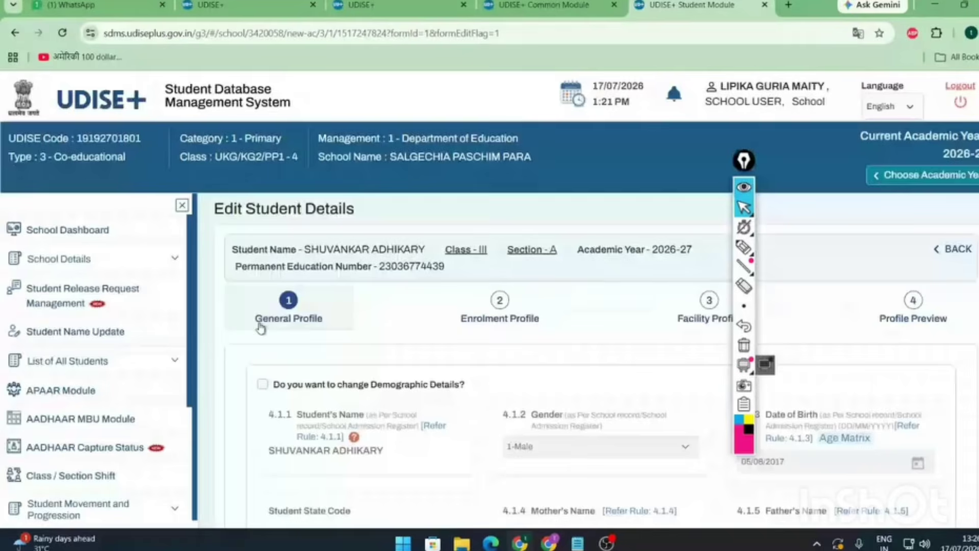
mouse_move(745, 250)
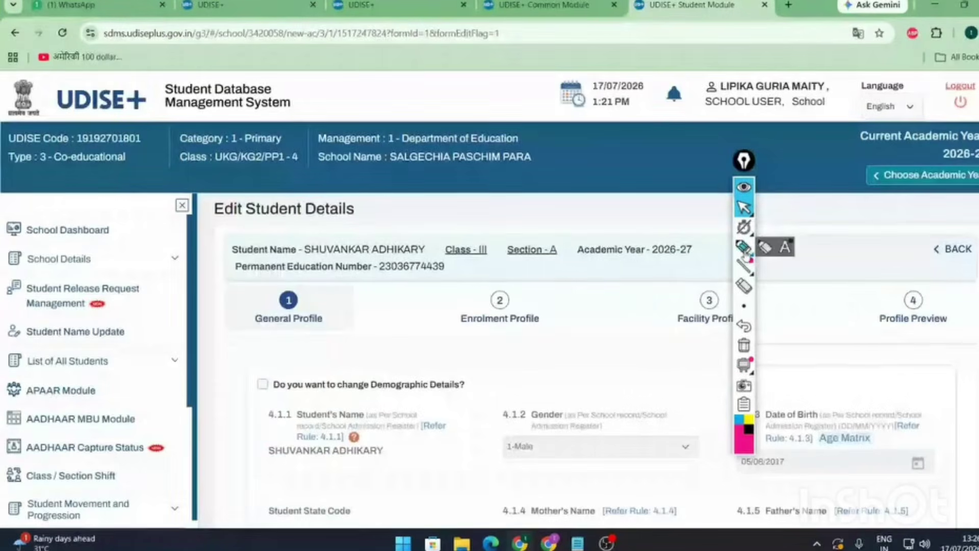
left_click(745, 249)
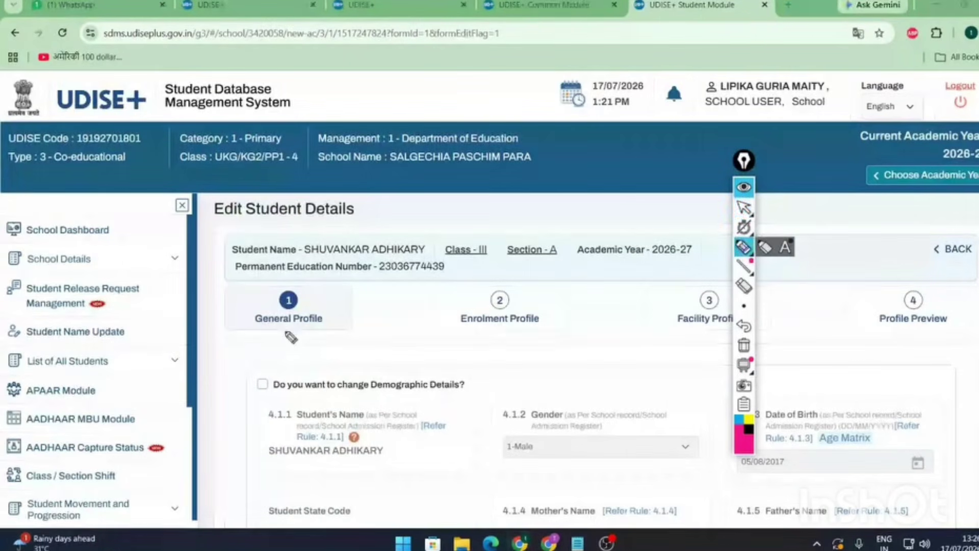
left_click_drag(735, 183, 822, 189)
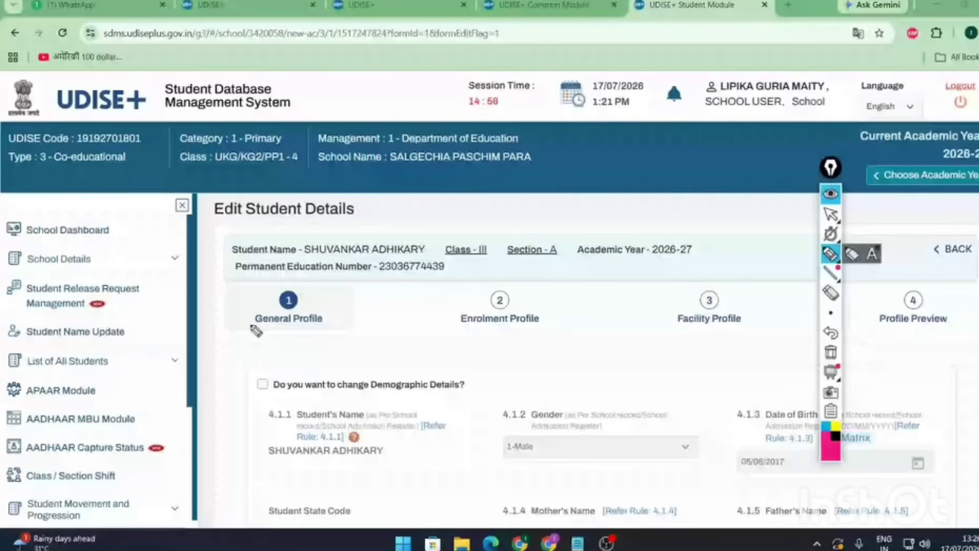
left_click_drag(250, 326, 320, 325)
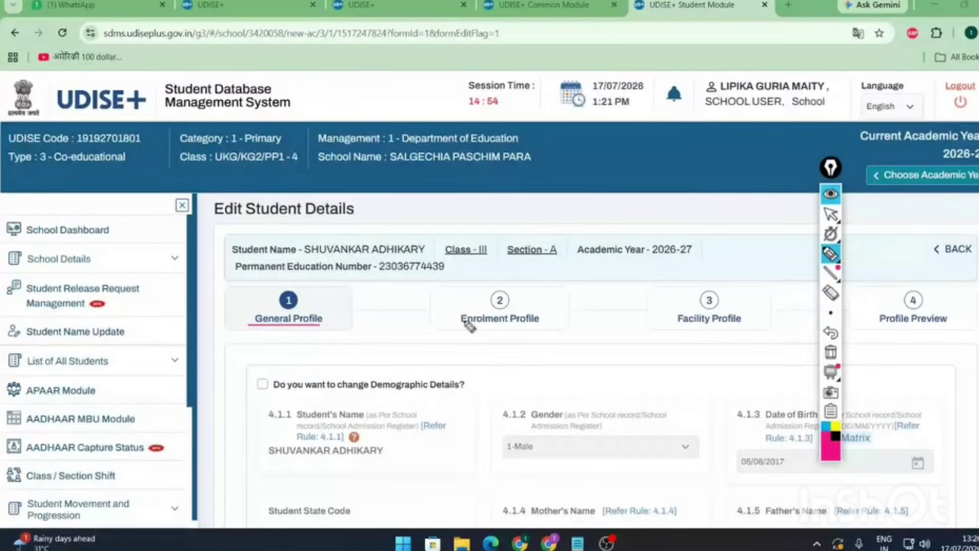
left_click_drag(462, 324, 539, 324)
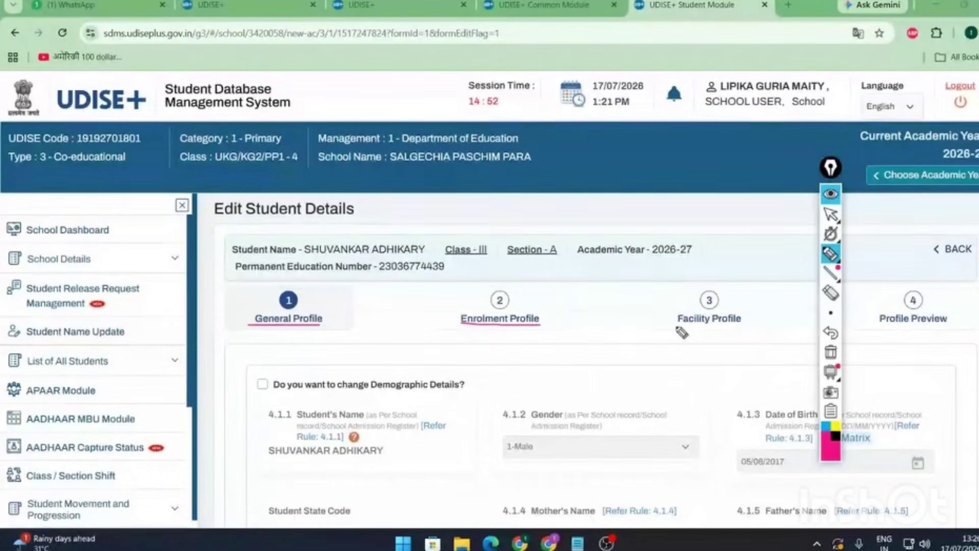
left_click_drag(676, 325, 742, 326)
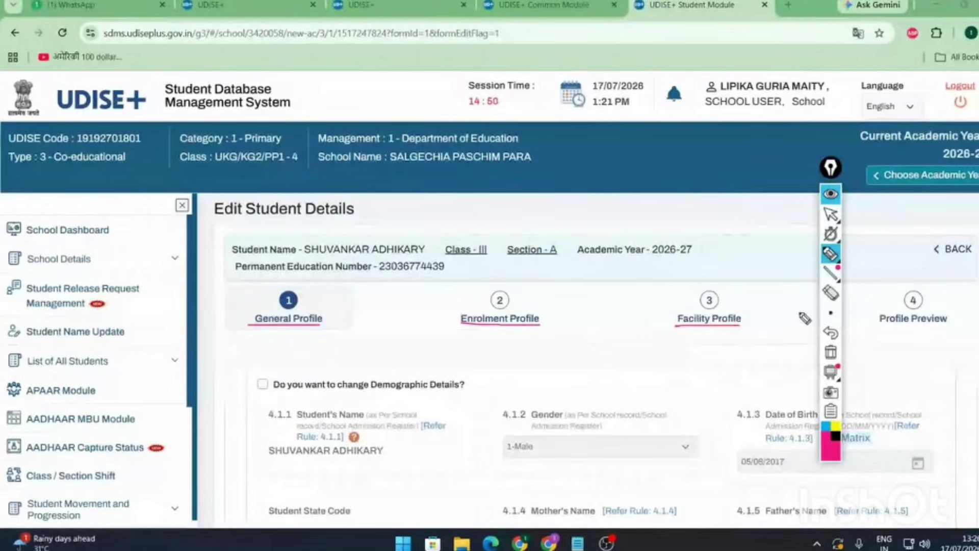
mouse_move(933, 287)
left_mouse_down()
mouse_move(895, 351)
mouse_move(959, 306)
mouse_move(919, 287)
left_mouse_up()
- Erase the profile-step annotations and scroll down to the General Profile form
mouse_move(836, 282)
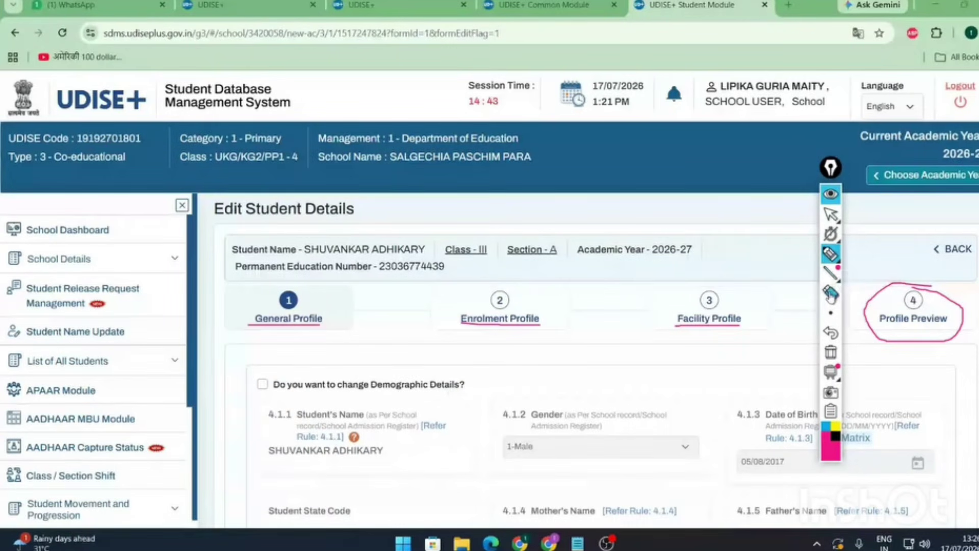
left_click(831, 295)
left_click(913, 341)
left_click(709, 325)
left_click(500, 324)
left_click(289, 325)
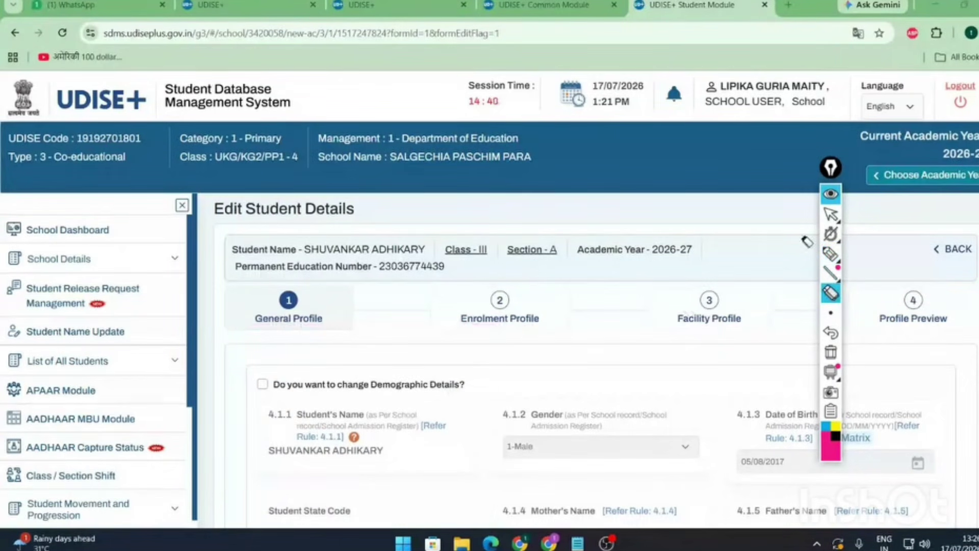
left_click(831, 215)
scroll(433, 388, "down", 3)
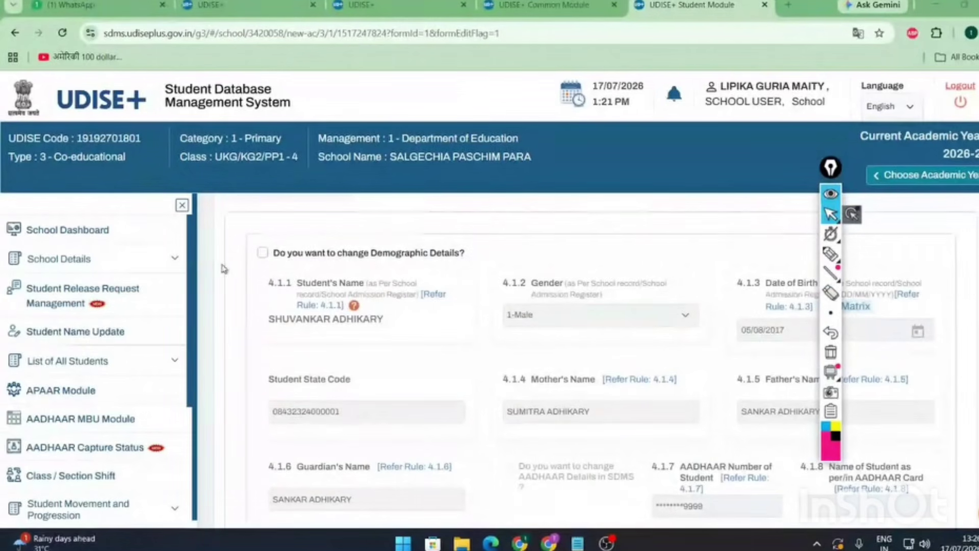
left_click(262, 253)
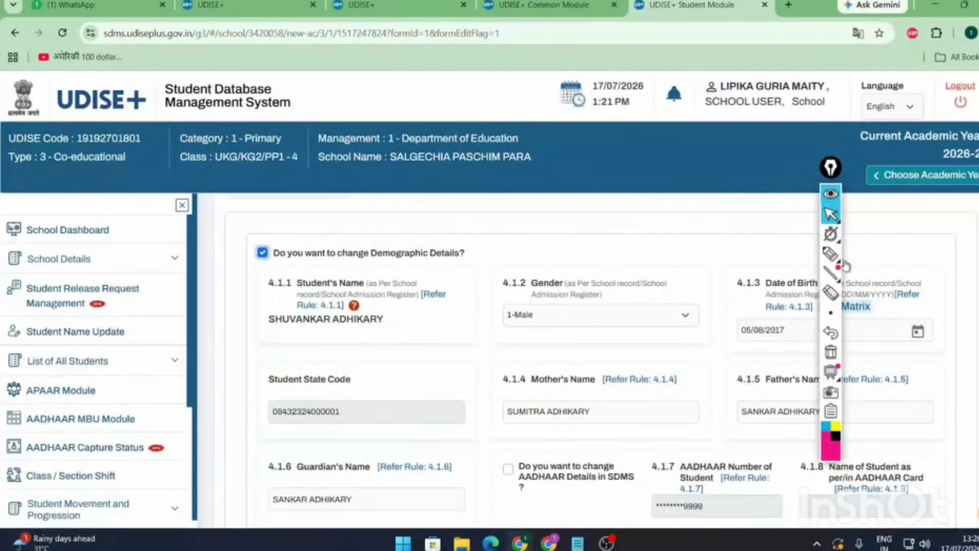
left_click(831, 194)
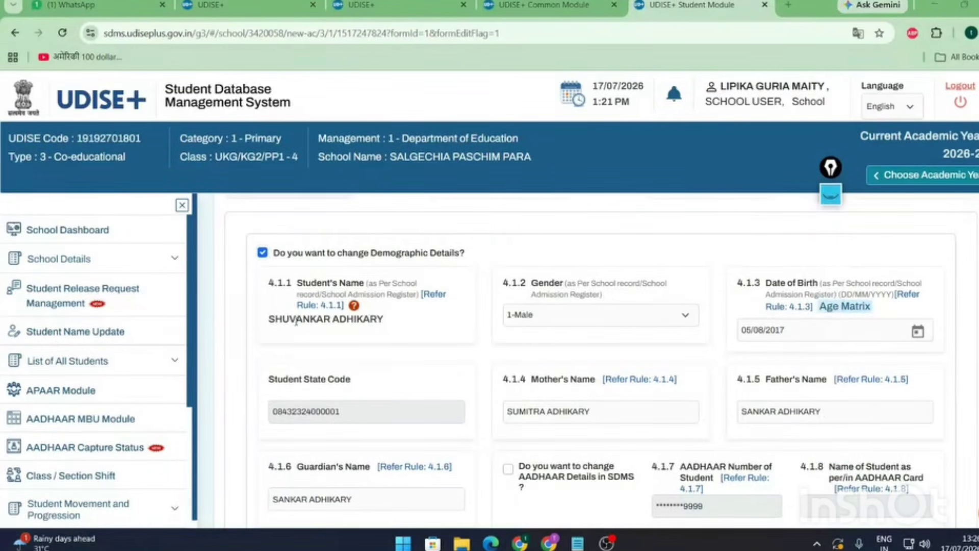
left_click_drag(267, 324, 397, 327)
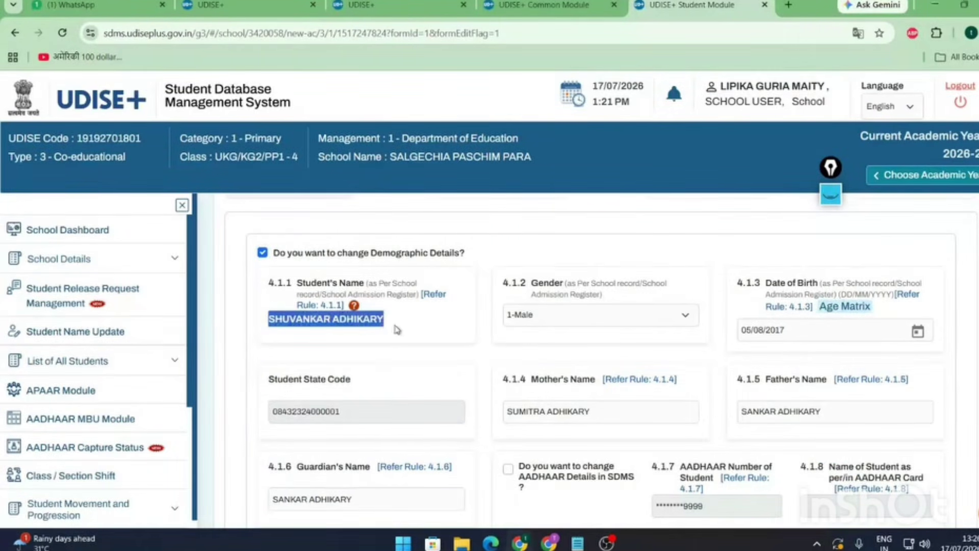
left_click(568, 325)
left_click(775, 326)
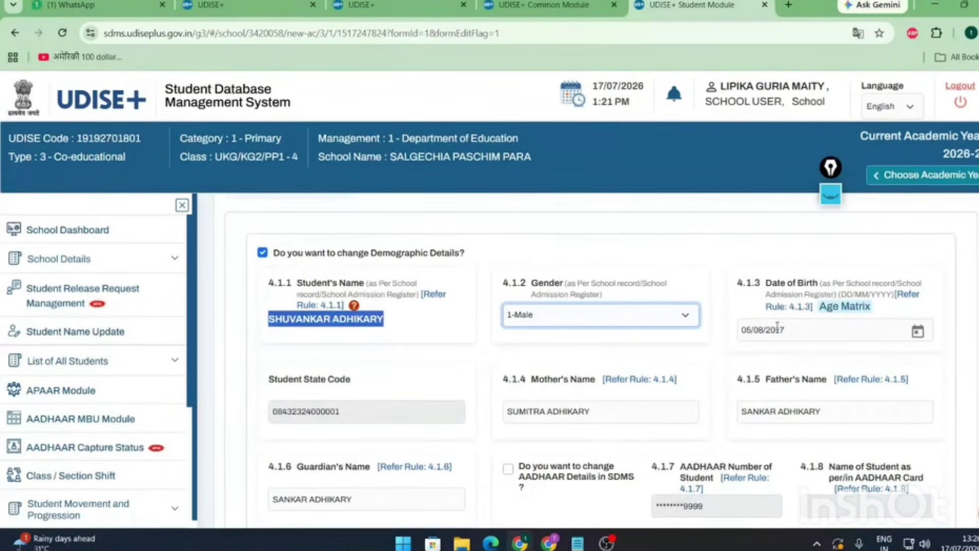
scroll(511, 358, "down", 1)
left_click_drag(272, 346, 475, 359)
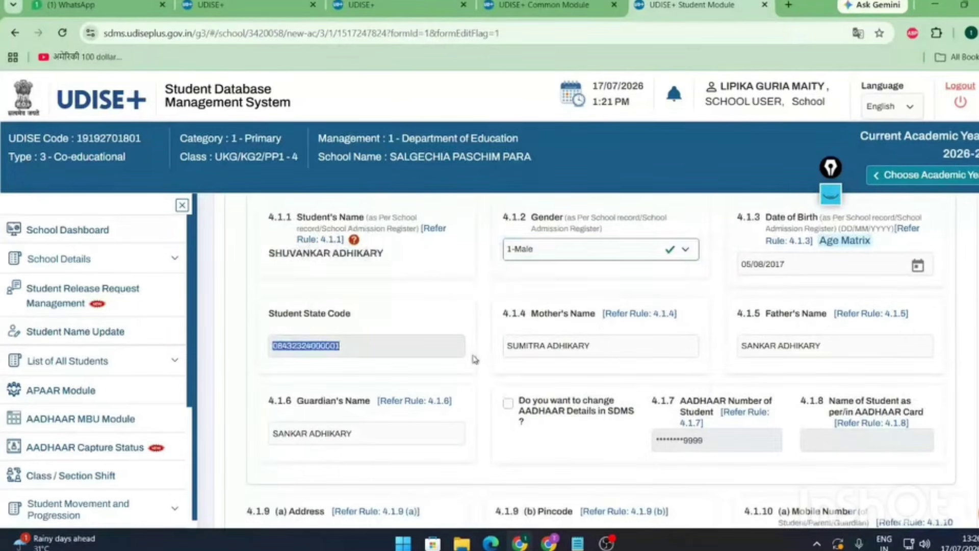
left_click_drag(594, 345, 473, 347)
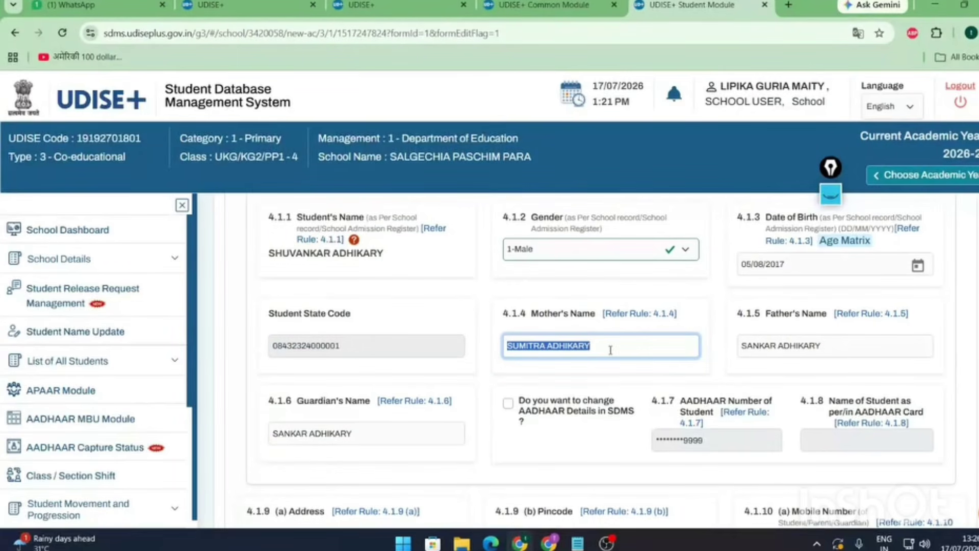
type("NA")
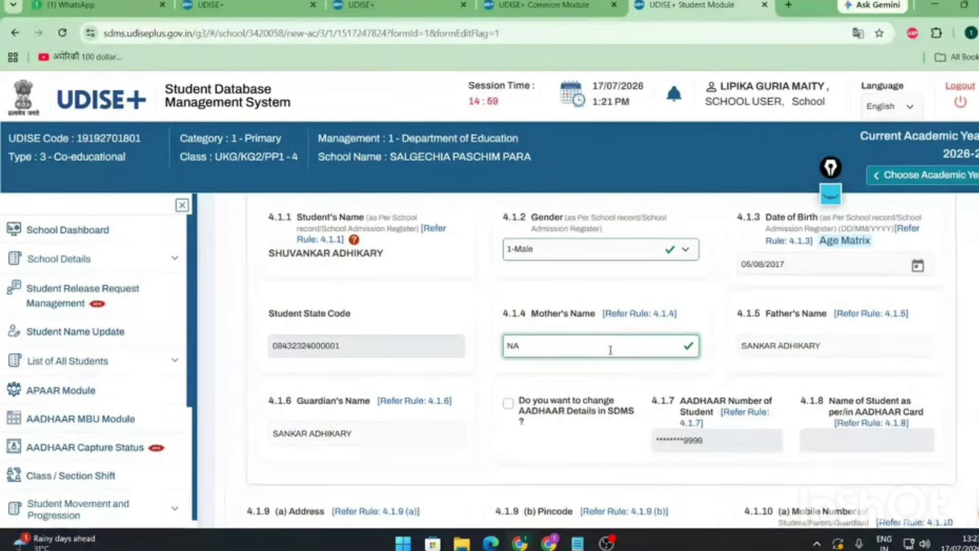
key("ctrl+z")
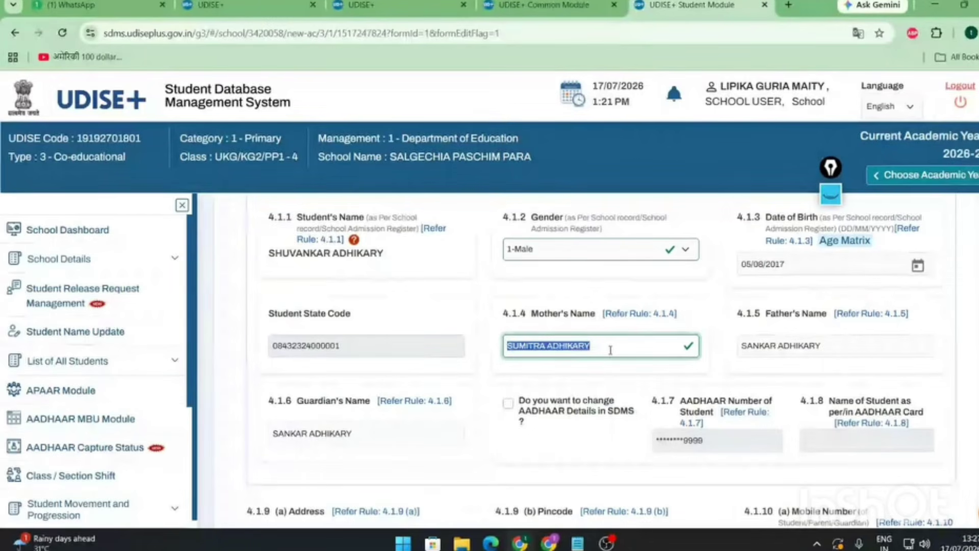
scroll(638, 301, "down", 2)
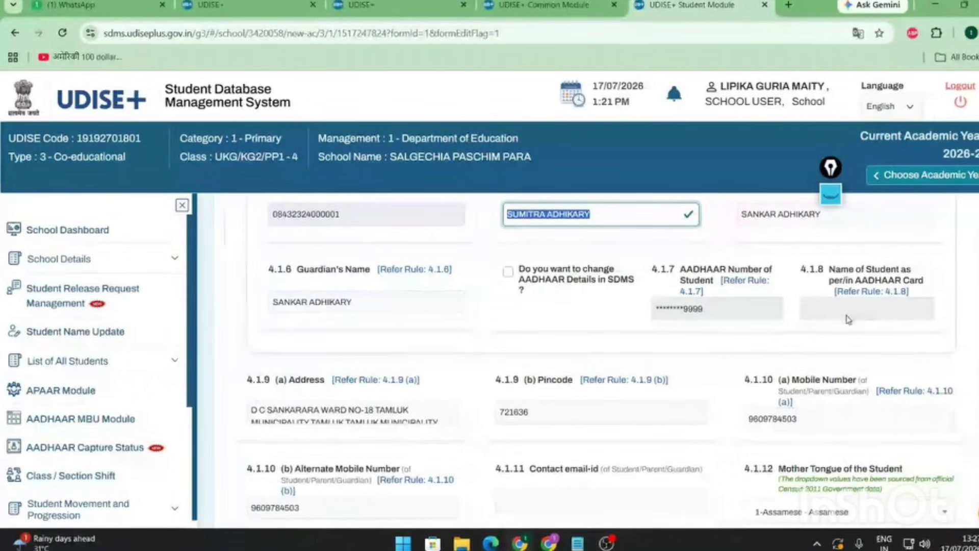
scroll(572, 345, "down", 2)
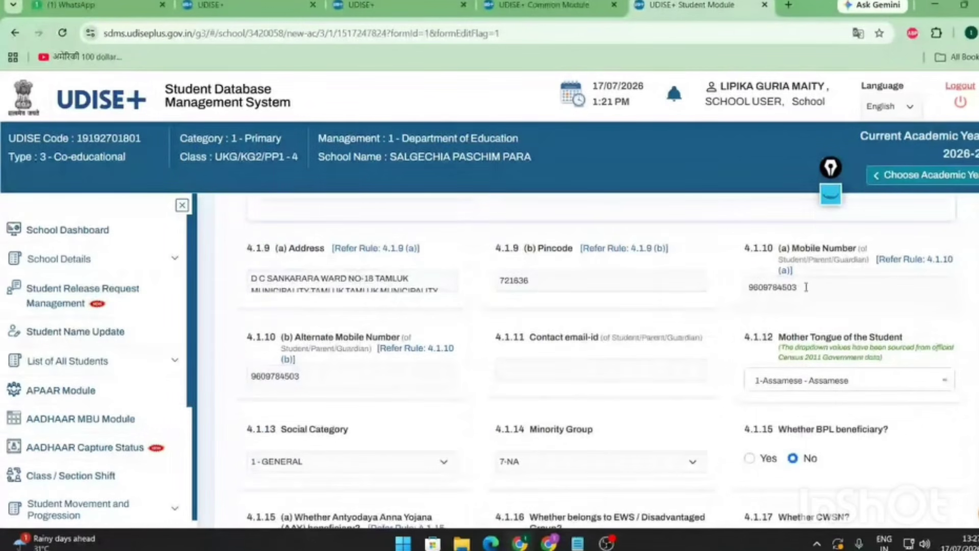
left_click(346, 378)
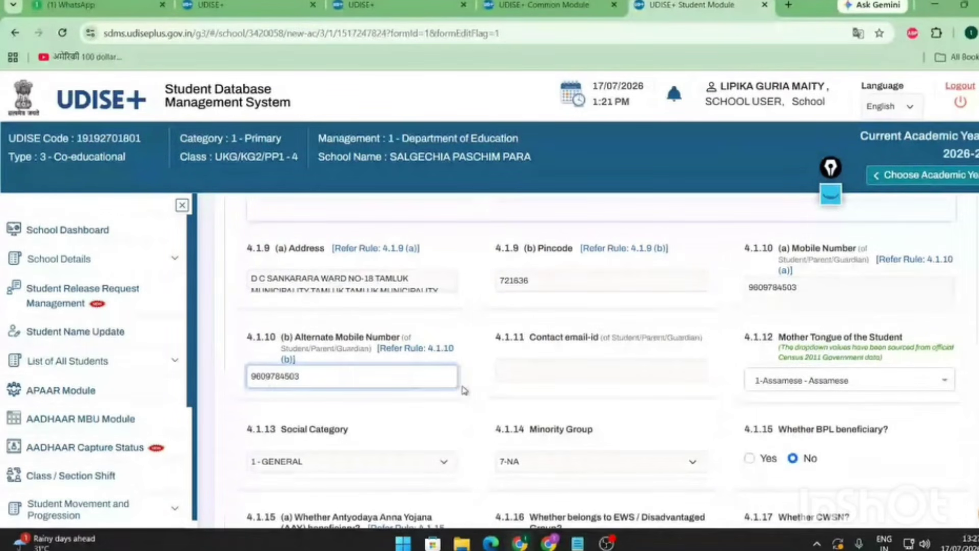
left_click(804, 284)
left_click(351, 368)
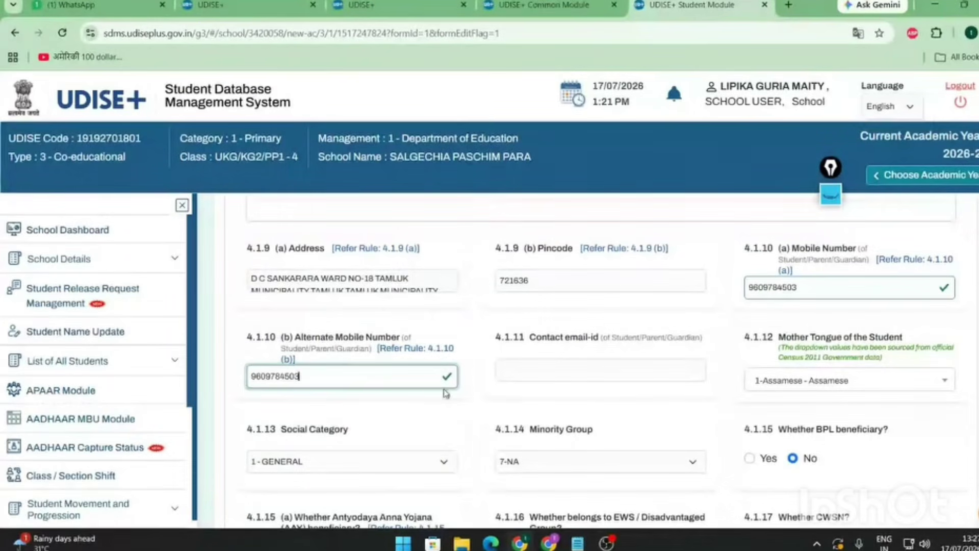
left_click(433, 351)
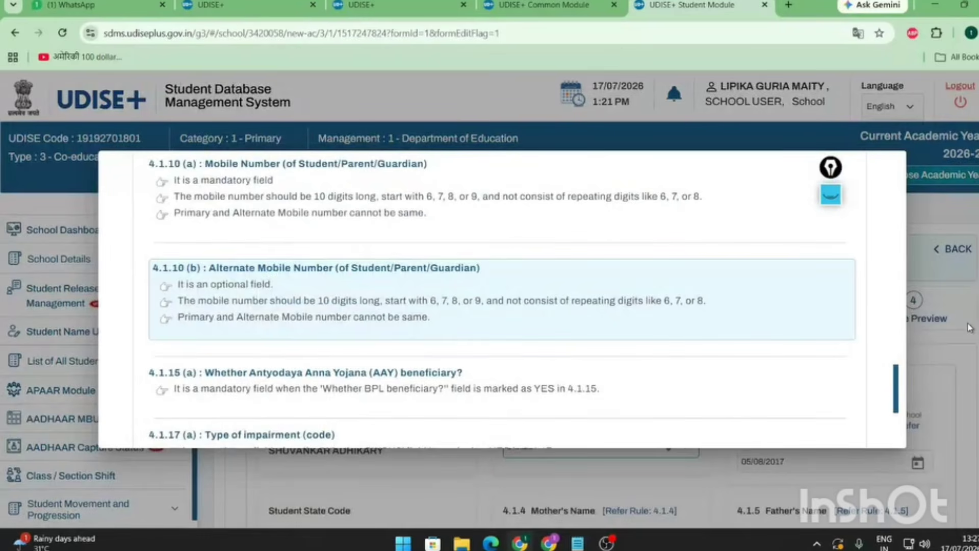
left_click(831, 200)
left_click(832, 200)
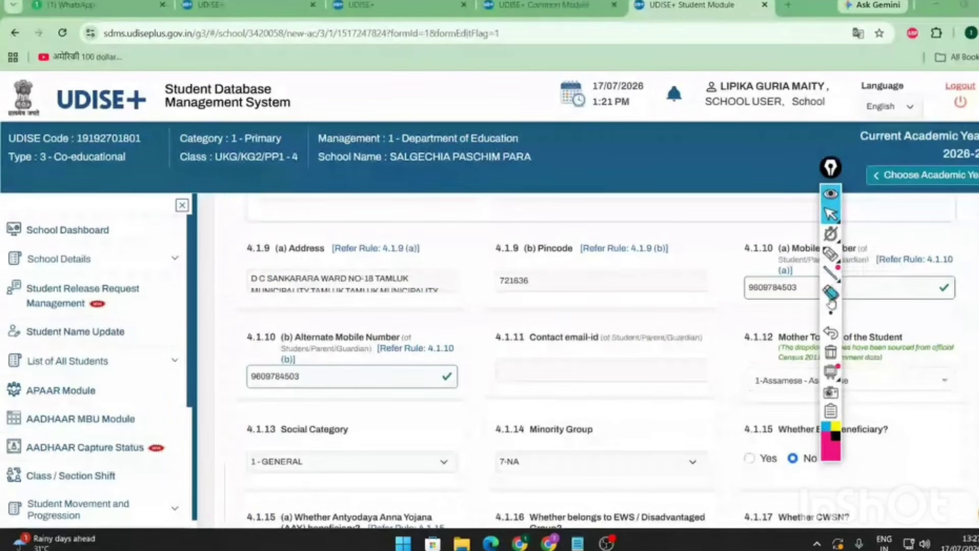
left_click(831, 254)
mouse_move(380, 341)
left_mouse_down()
mouse_move(459, 341)
mouse_move(428, 365)
mouse_move(373, 355)
left_mouse_up()
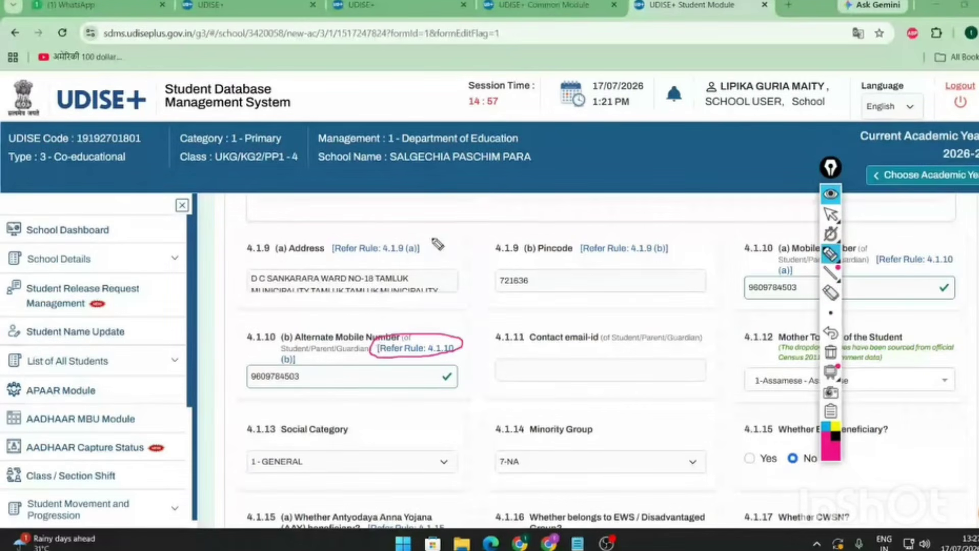
mouse_move(423, 235)
left_mouse_down()
mouse_move(362, 268)
mouse_move(435, 258)
mouse_move(410, 223)
left_mouse_up()
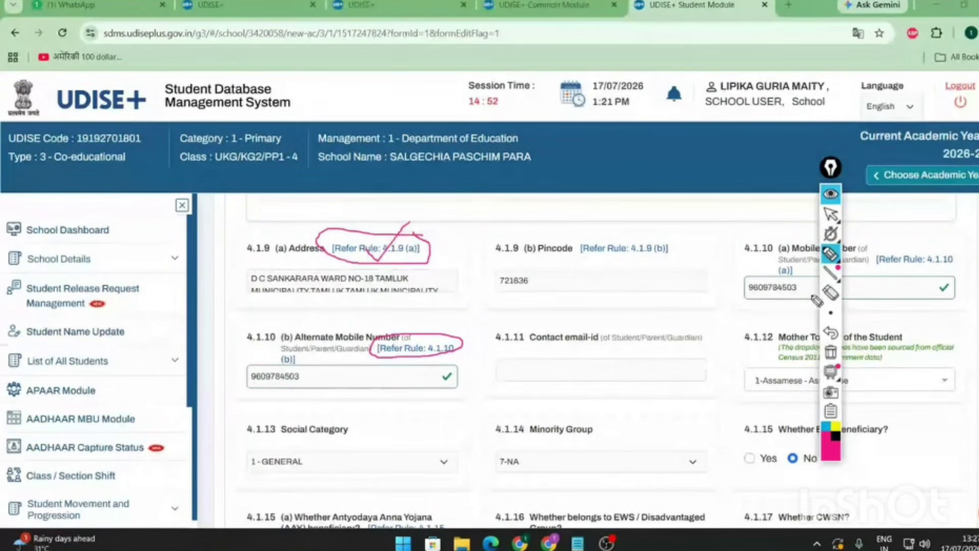
left_click(831, 294)
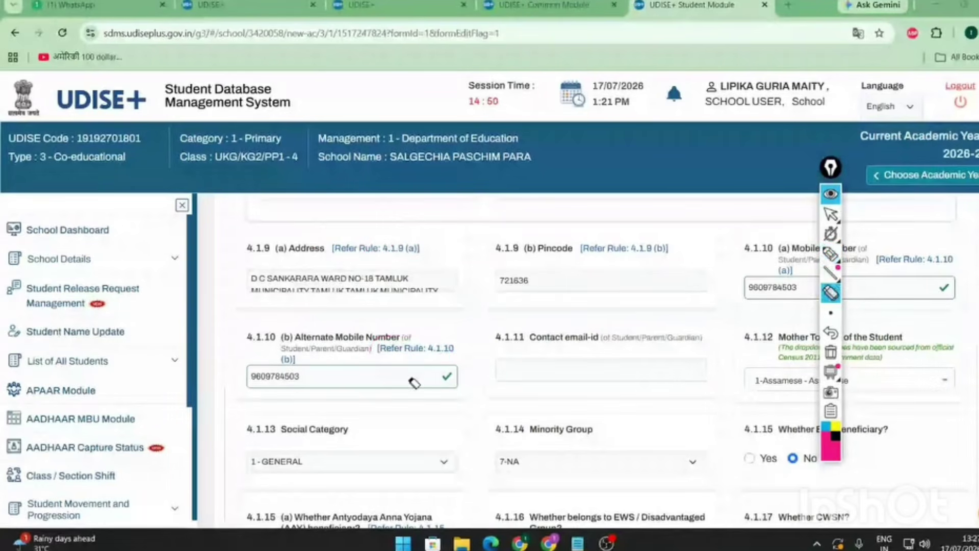
left_click(830, 216)
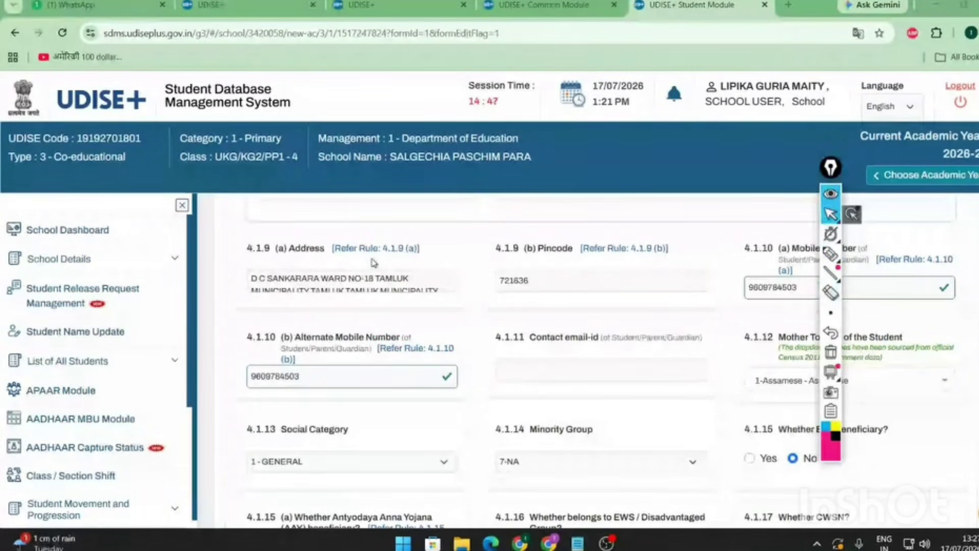
left_click(433, 353)
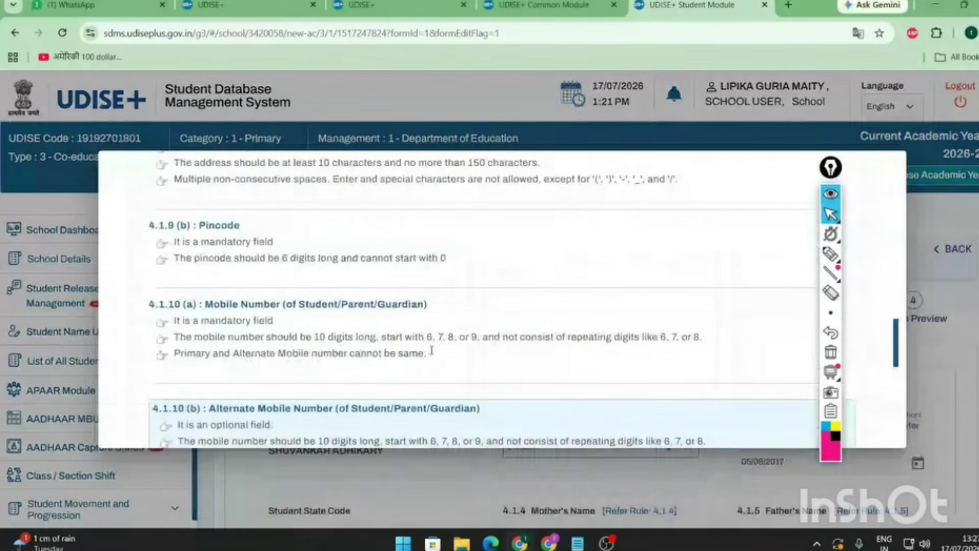
scroll(170, 273, "up", 20)
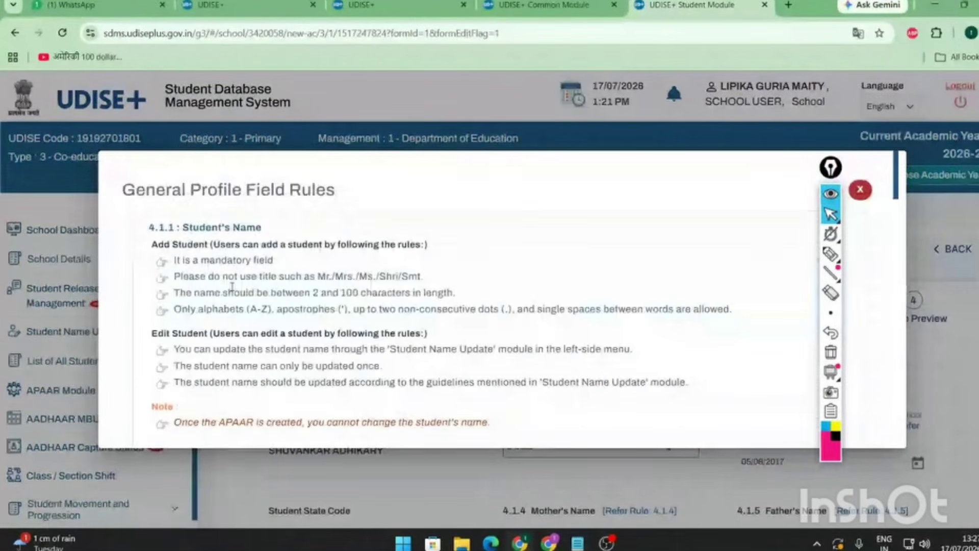
scroll(232, 288, "down", 10)
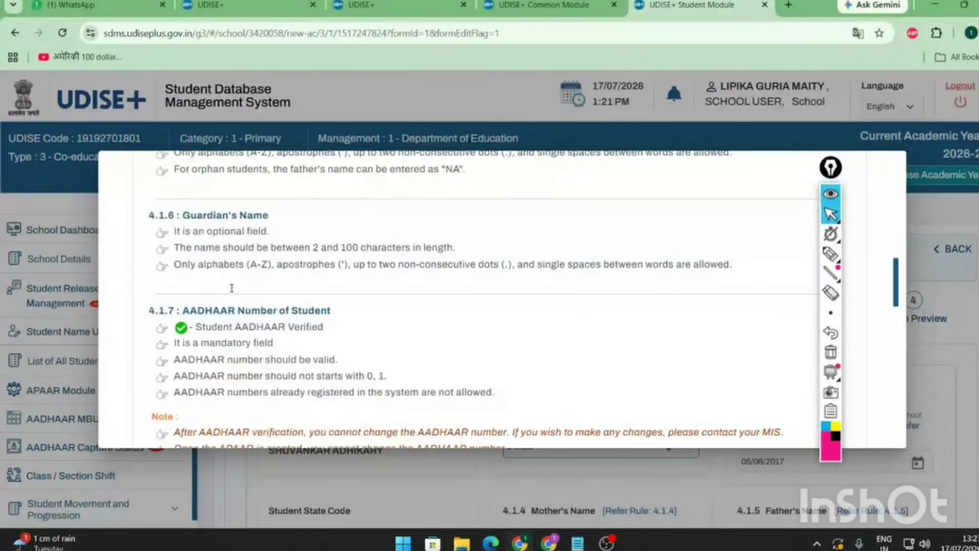
scroll(232, 288, "down", 12)
left_click(235, 482)
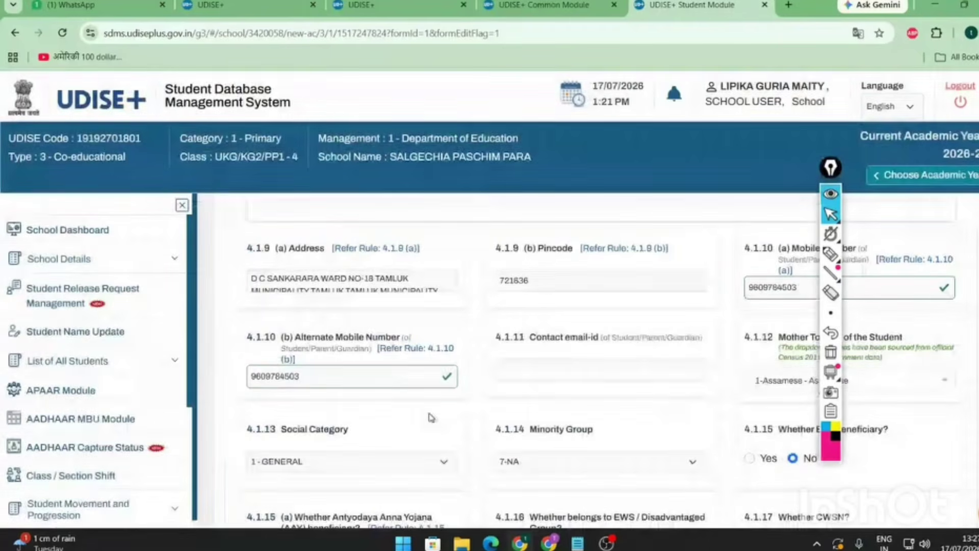
left_click(431, 350)
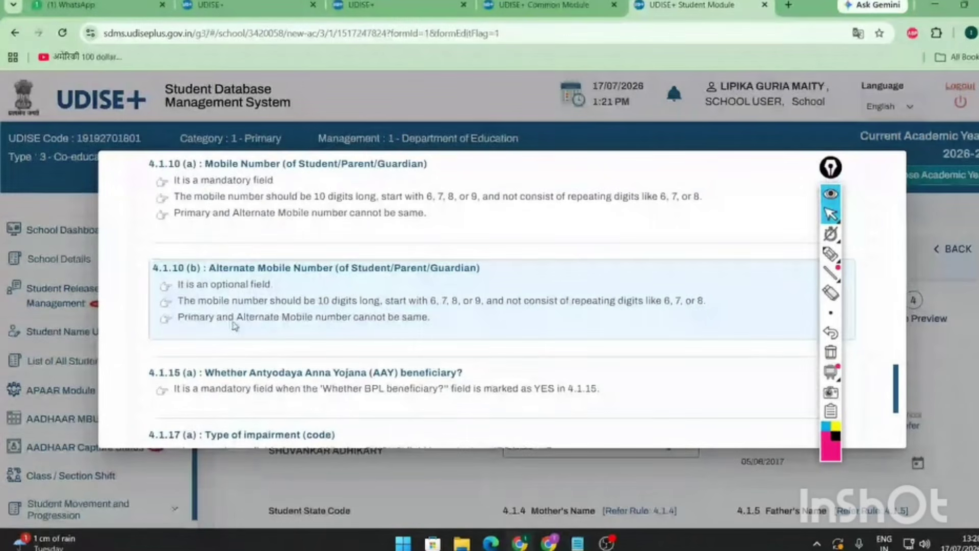
left_click_drag(211, 285, 279, 288)
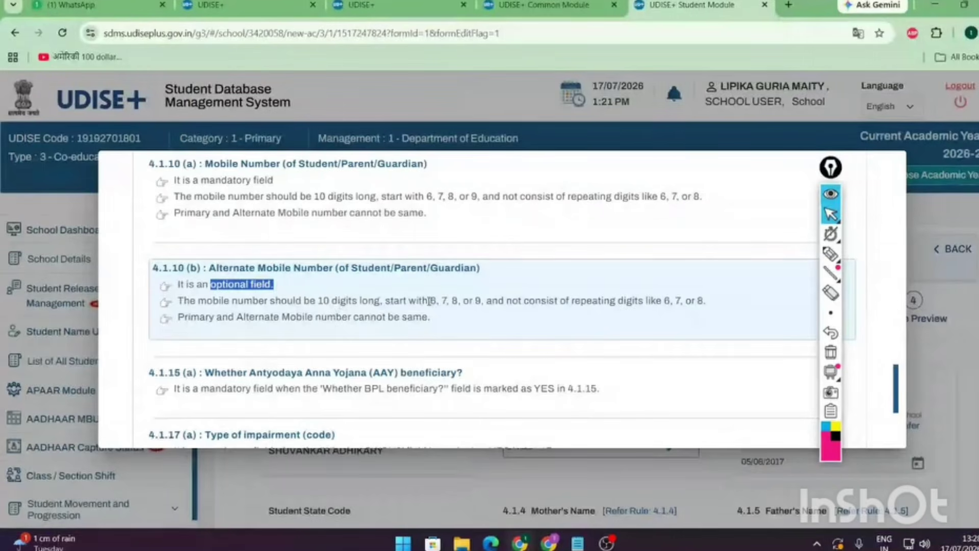
left_click_drag(430, 301, 488, 301)
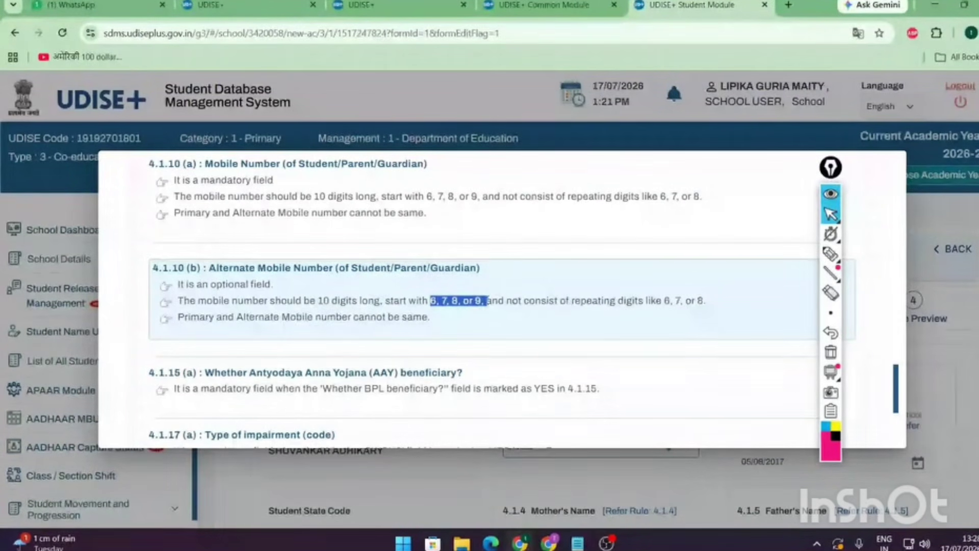
left_click_drag(385, 301, 481, 301)
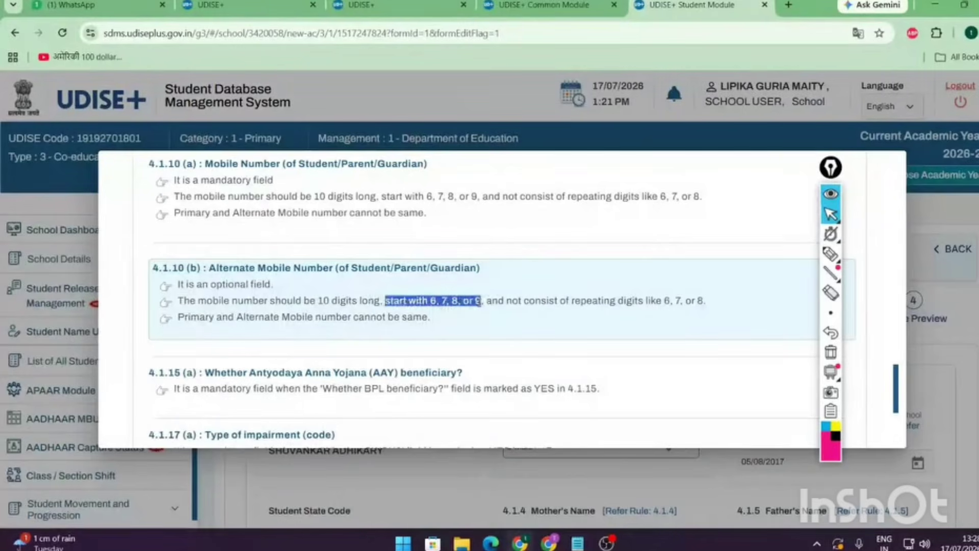
left_click_drag(318, 301, 334, 300)
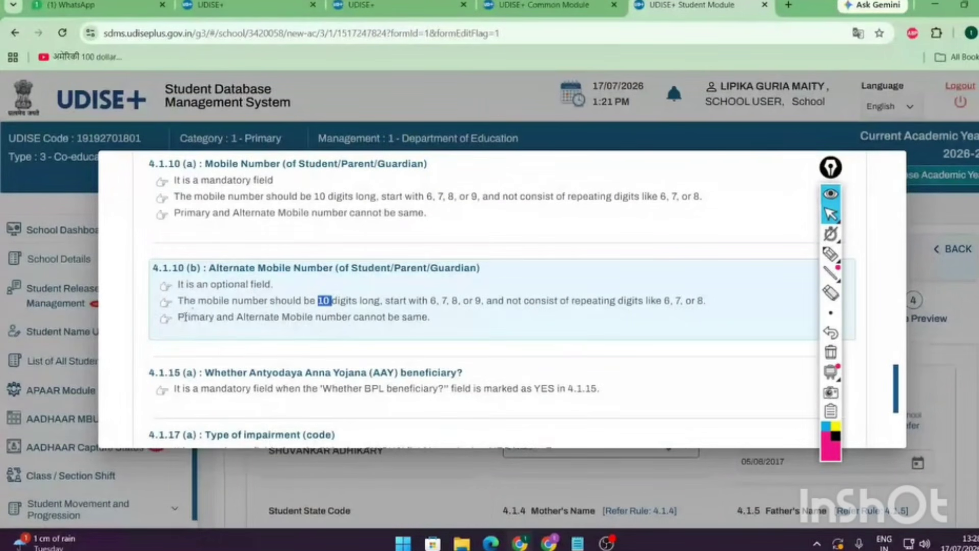
left_click_drag(182, 317, 442, 325)
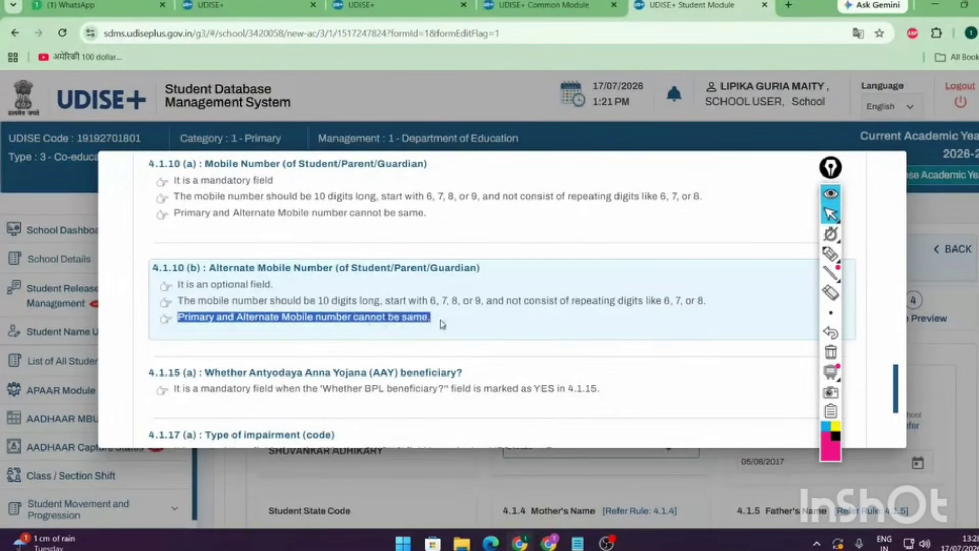
left_click(368, 477)
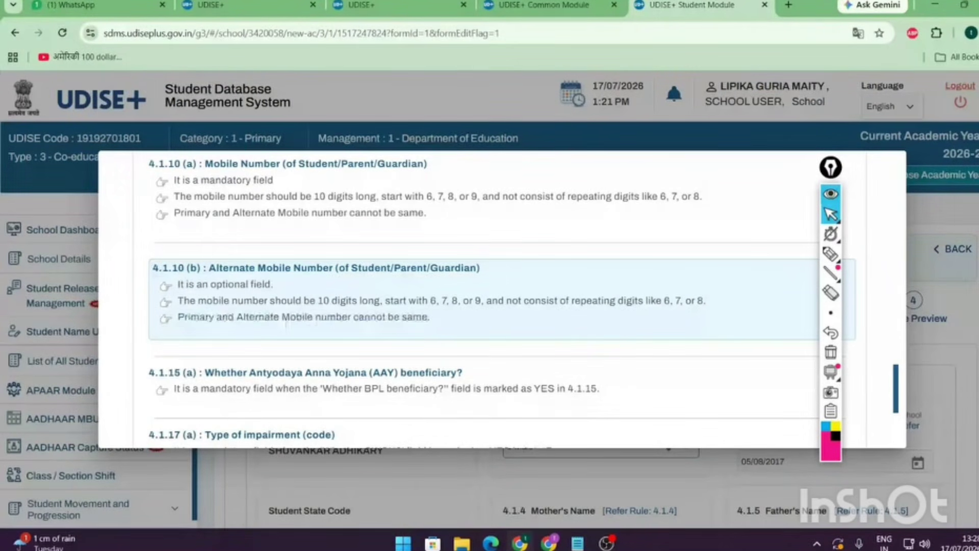
left_click_drag(334, 377, 213, 379)
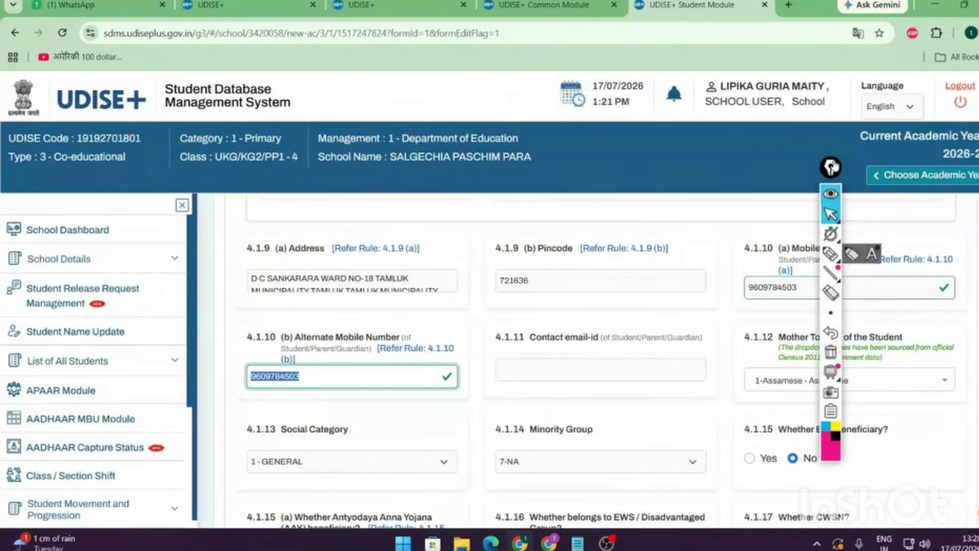
left_click_drag(832, 166, 865, 166)
left_click(866, 251)
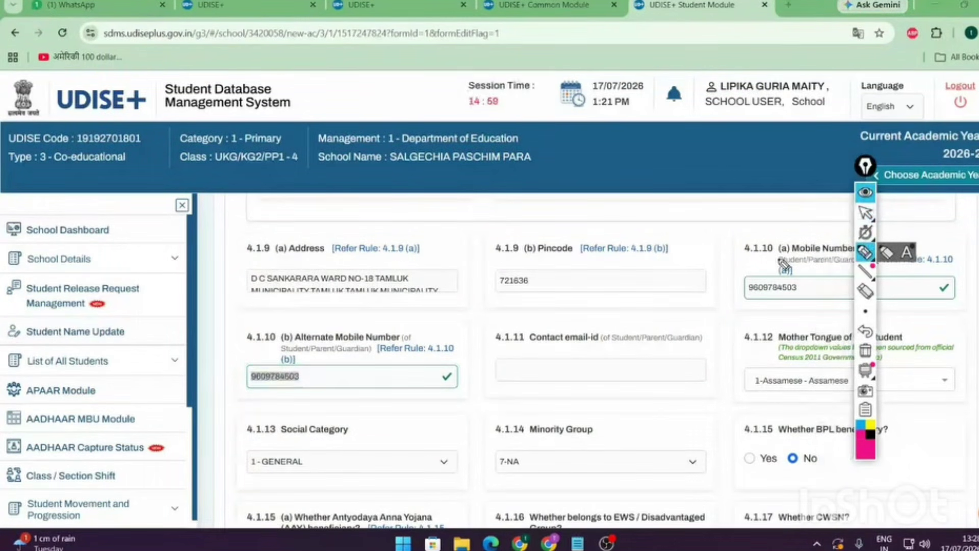
left_click_drag(778, 259, 851, 257)
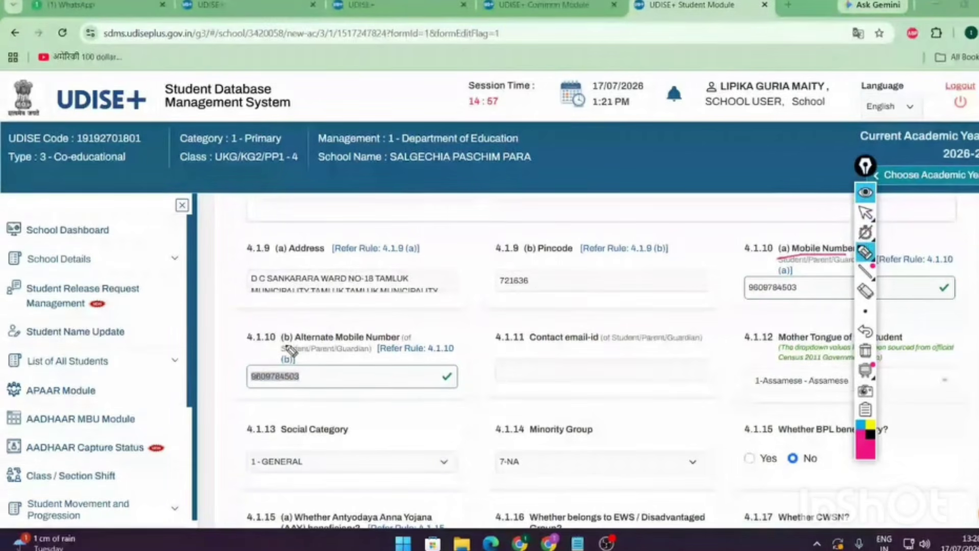
left_click_drag(294, 341, 399, 340)
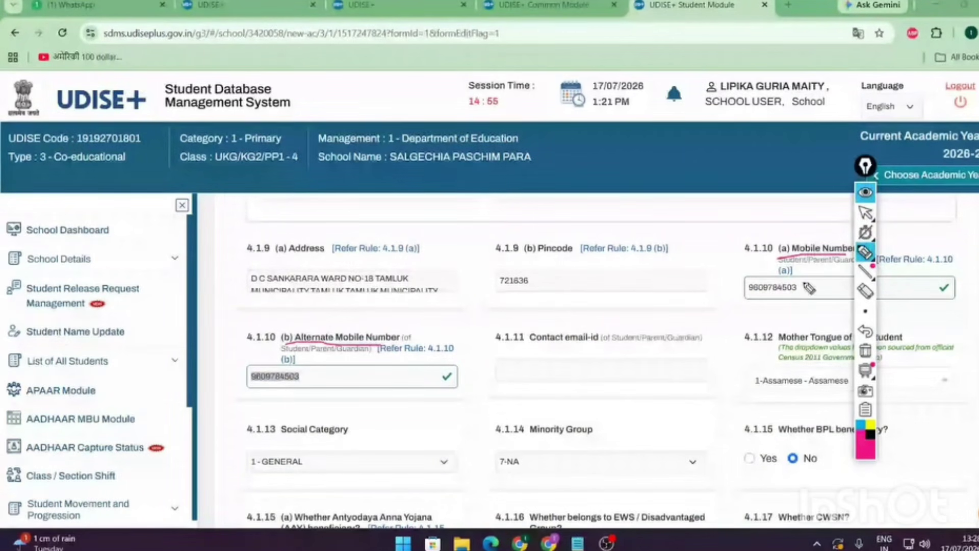
mouse_move(809, 288)
left_mouse_down()
mouse_move(786, 302)
mouse_move(805, 284)
left_mouse_up()
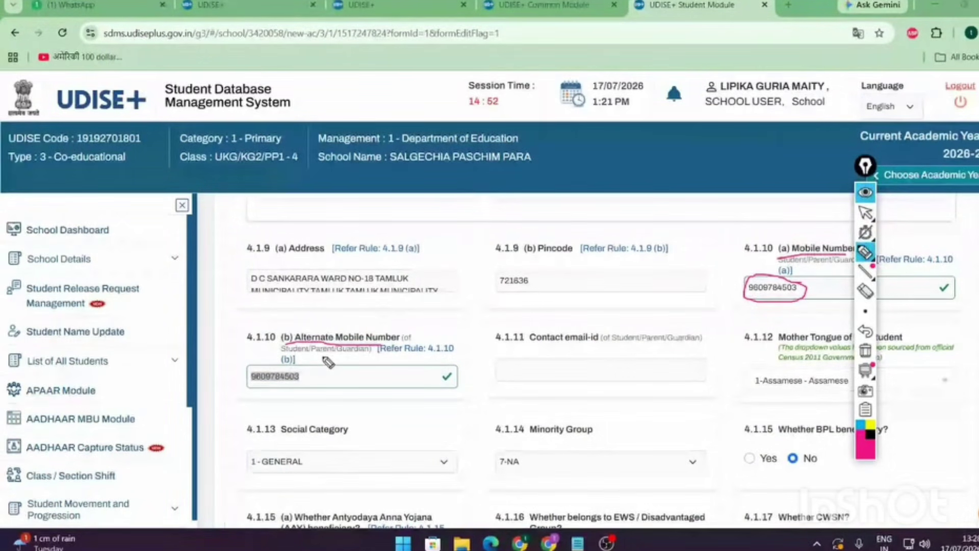
mouse_move(321, 365)
left_mouse_down()
mouse_move(260, 388)
mouse_move(321, 378)
left_mouse_up()
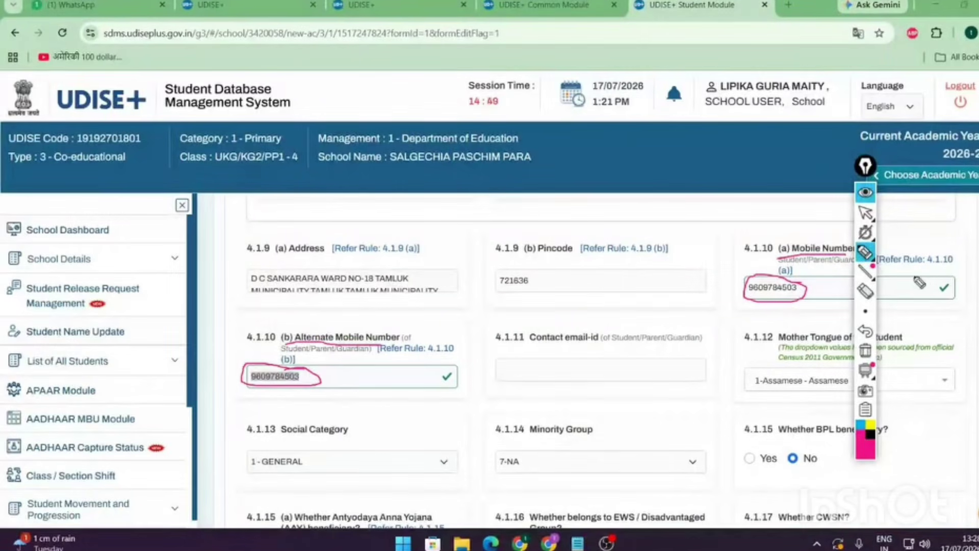
left_click(866, 291)
mouse_move(806, 275)
left_mouse_down()
mouse_move(278, 377)
mouse_move(367, 339)
left_mouse_up()
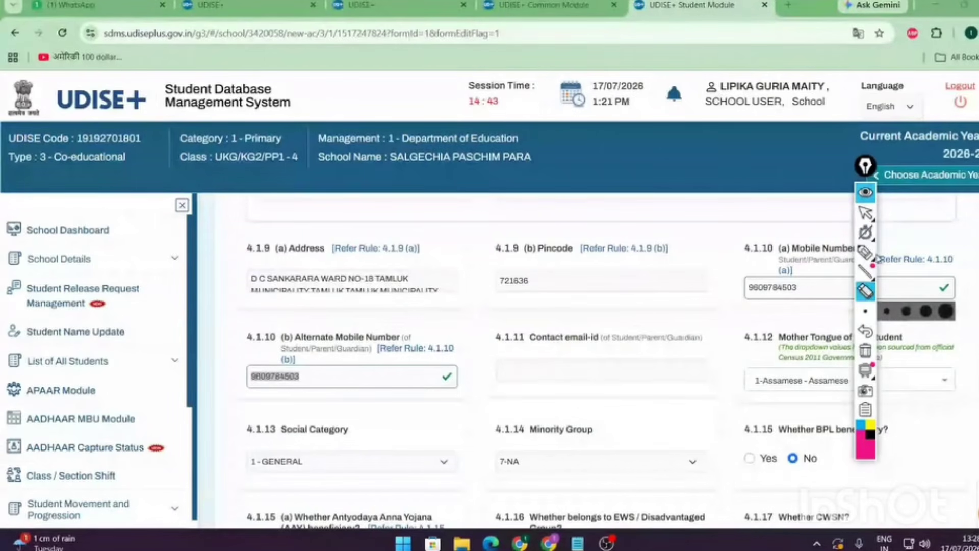
left_click(873, 253)
left_click_drag(950, 277, 941, 275)
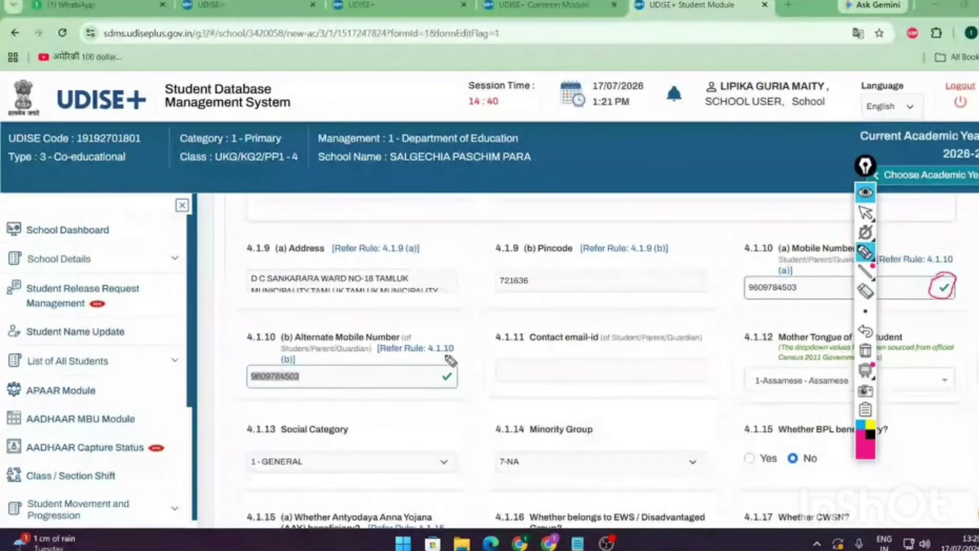
left_click_drag(433, 360, 454, 346)
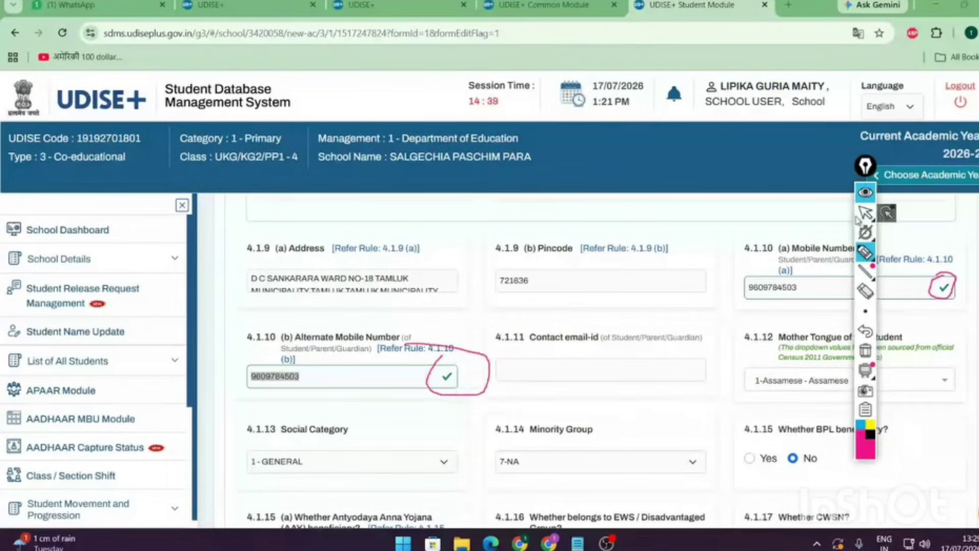
left_click(866, 212)
scroll(944, 286, "up", 10)
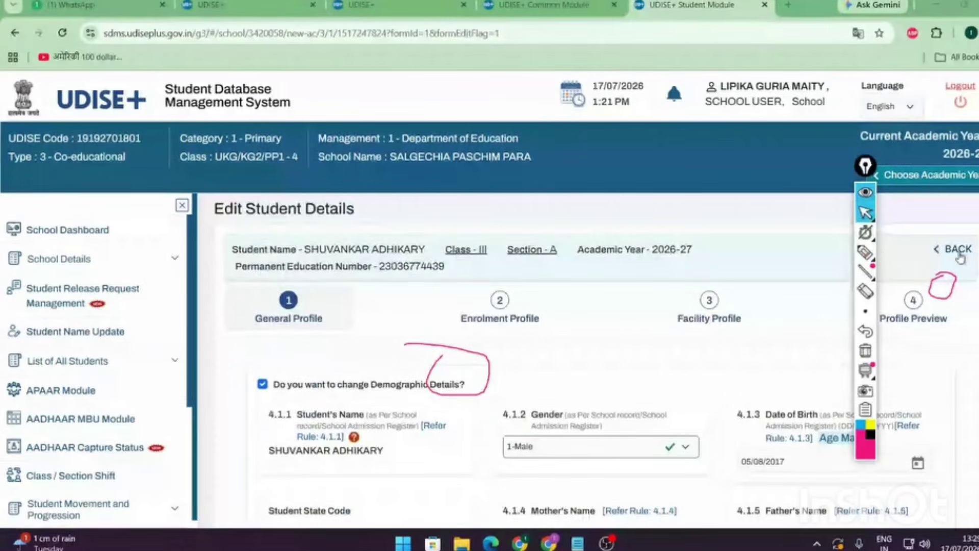
- Go back to the Class III-A list and open GP for the Not Started student
left_click(960, 254)
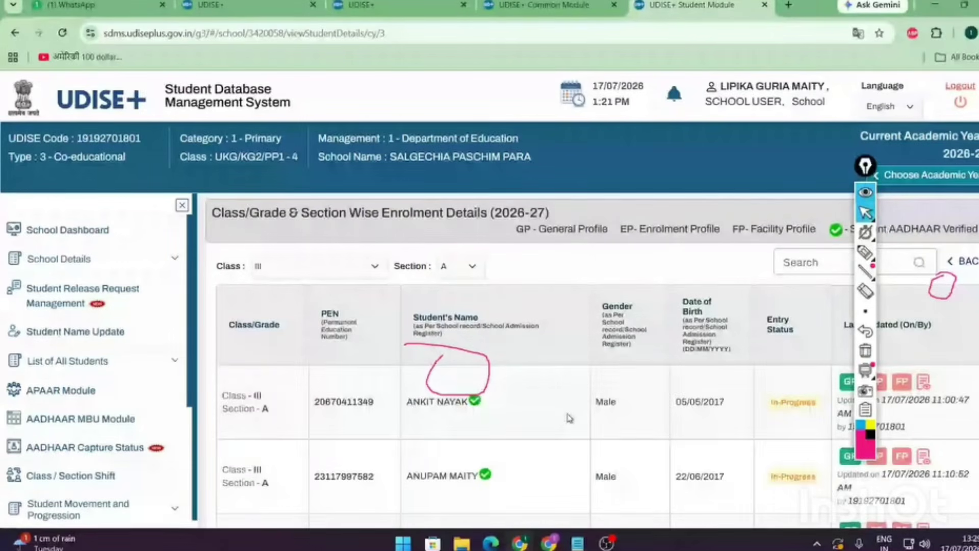
scroll(569, 416, "down", 2)
scroll(570, 417, "down", 5)
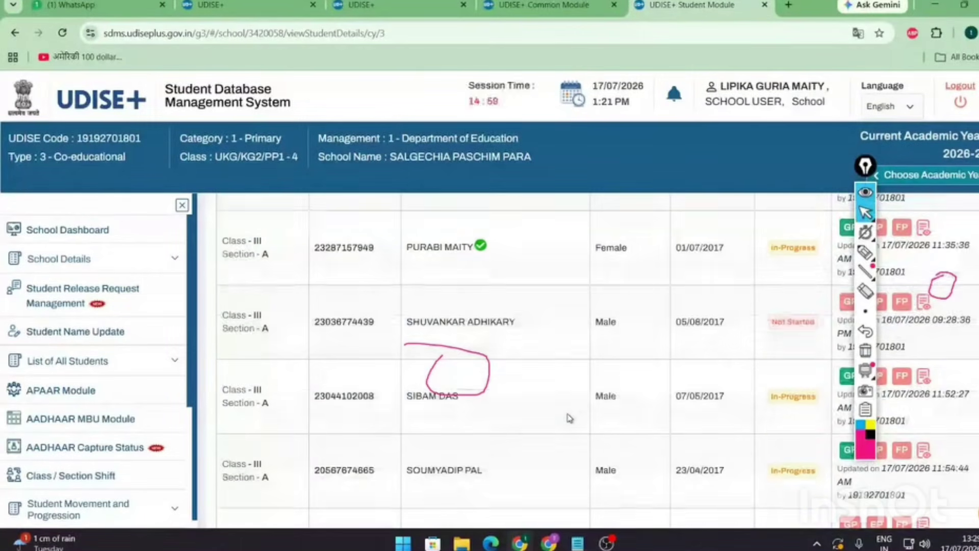
left_click(866, 193)
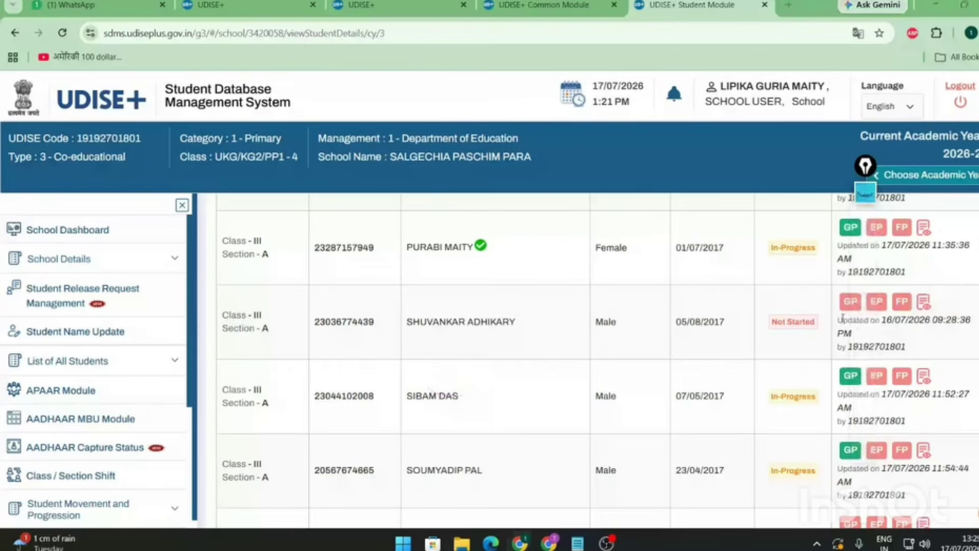
triple_click(808, 319)
left_click(865, 314)
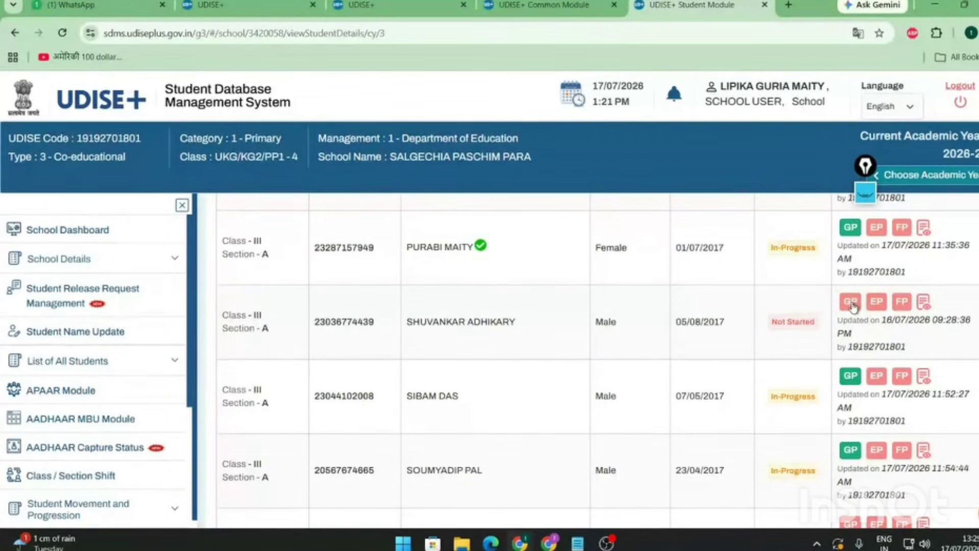
left_click(852, 303)
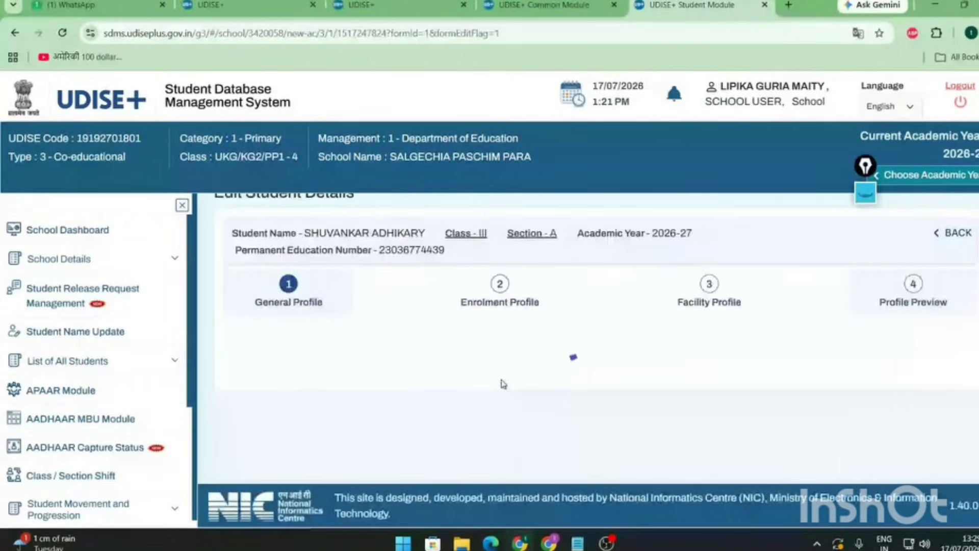
- Tab through the Mobile and Alternate Mobile Number fields so both are accepted
scroll(473, 407, "down", 4)
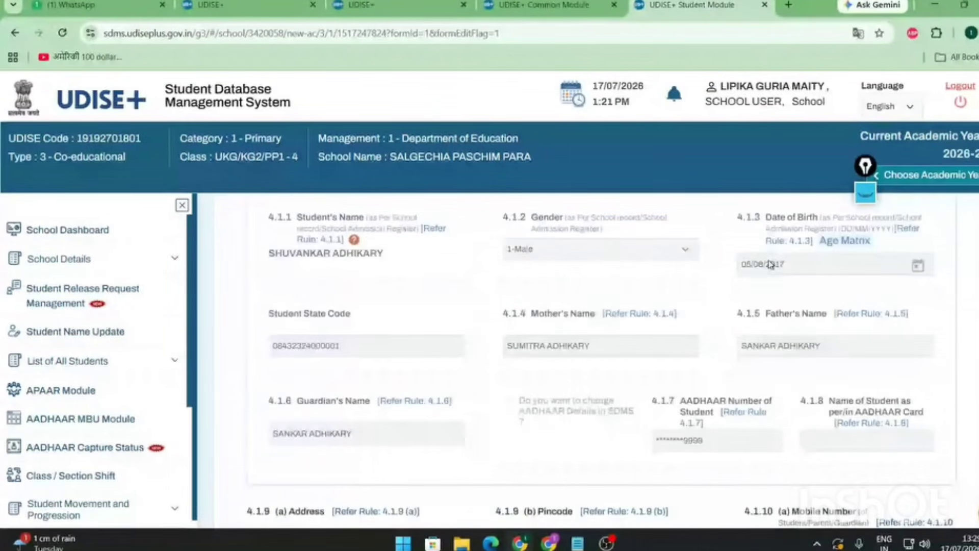
key("Tab")
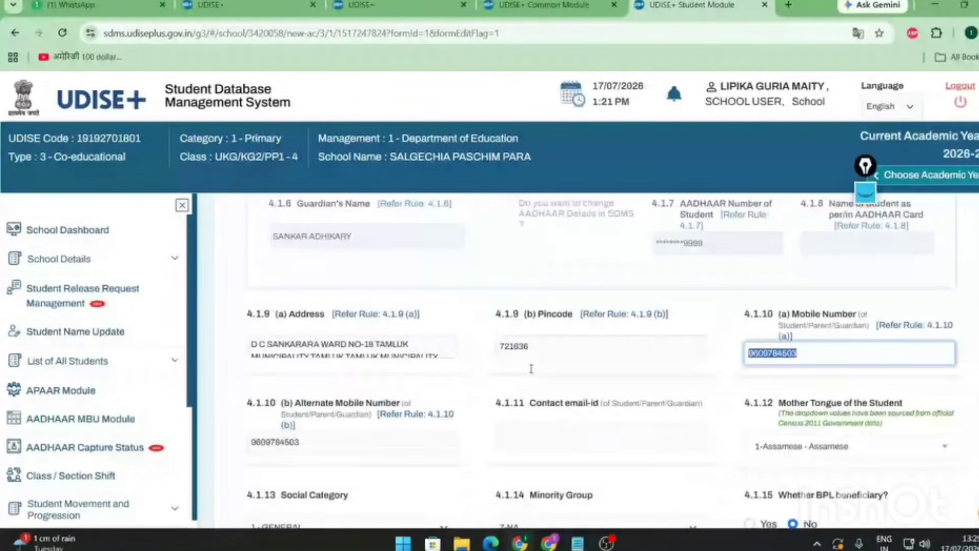
key("Tab")
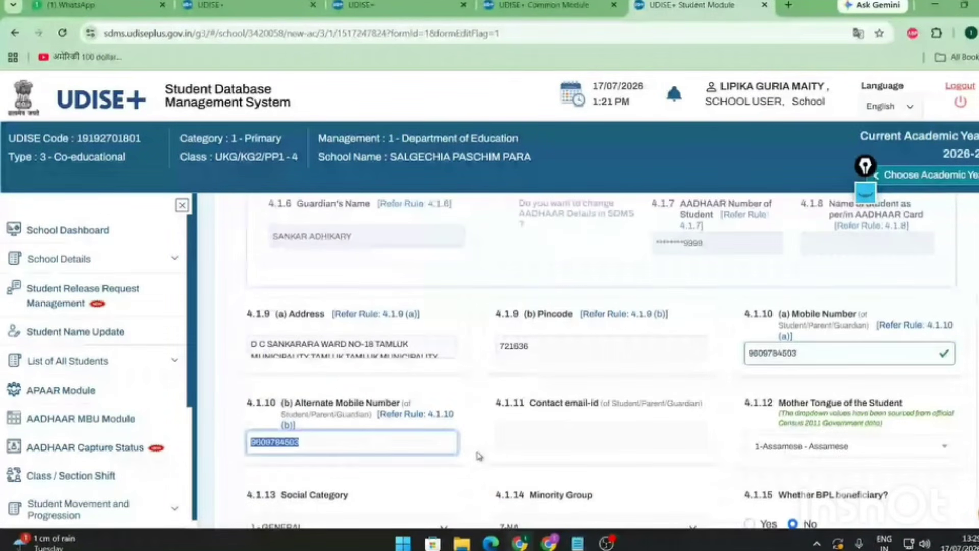
key("Tab")
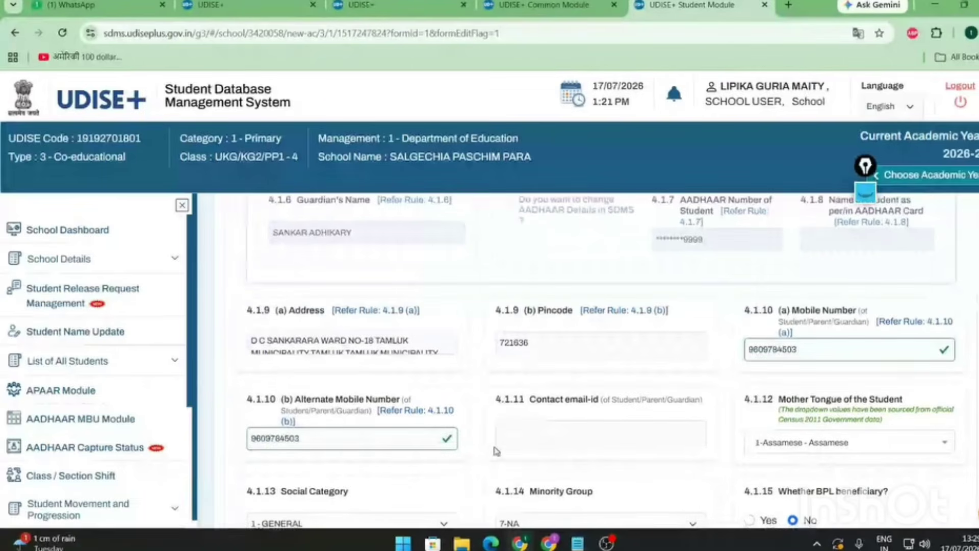
- Annotate the mainstreamed question and the Save and Next actions at the form's bottom
scroll(495, 451, "down", 10)
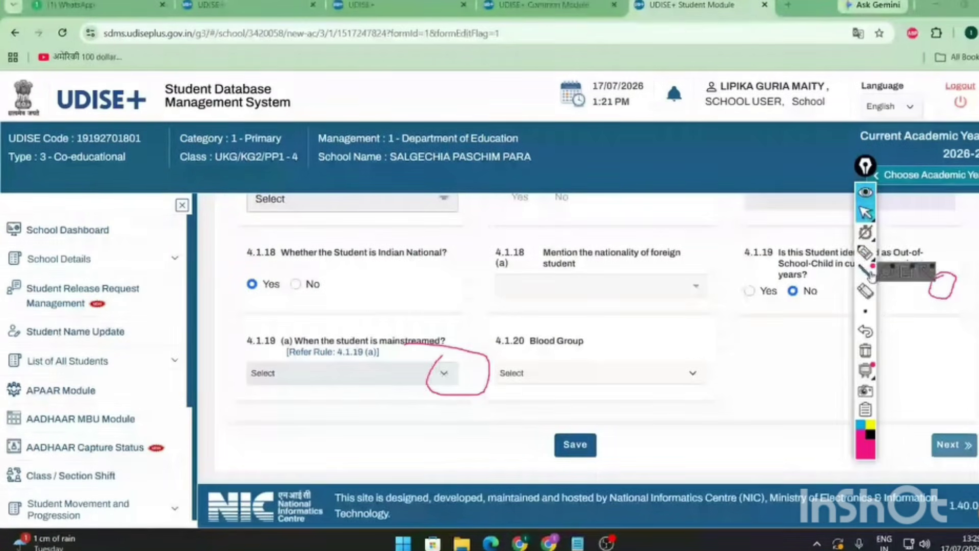
left_click_drag(937, 276, 944, 275)
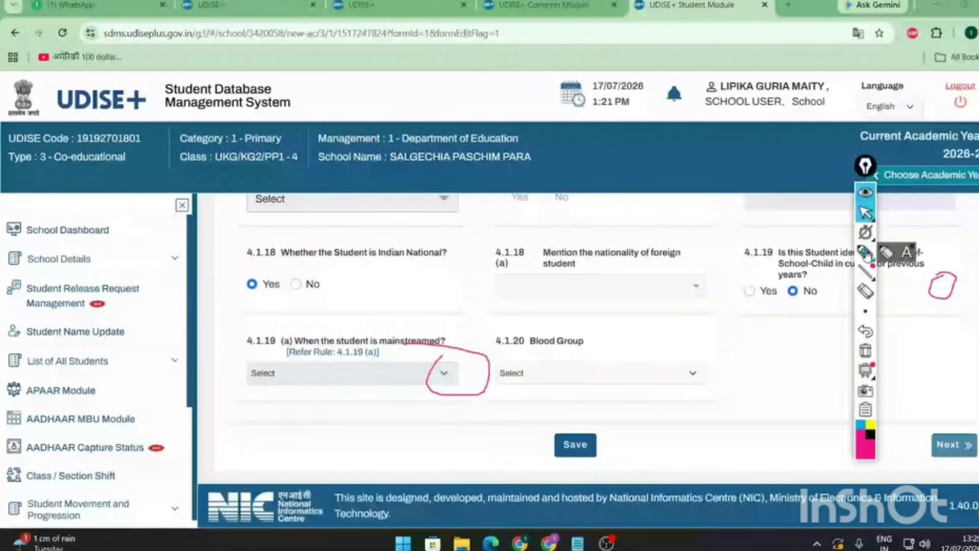
left_click(866, 251)
mouse_move(563, 418)
left_mouse_down()
mouse_move(603, 454)
mouse_move(557, 426)
left_mouse_up()
mouse_move(927, 423)
left_mouse_down()
mouse_move(943, 425)
mouse_move(950, 468)
mouse_move(919, 424)
mouse_move(943, 418)
left_mouse_up()
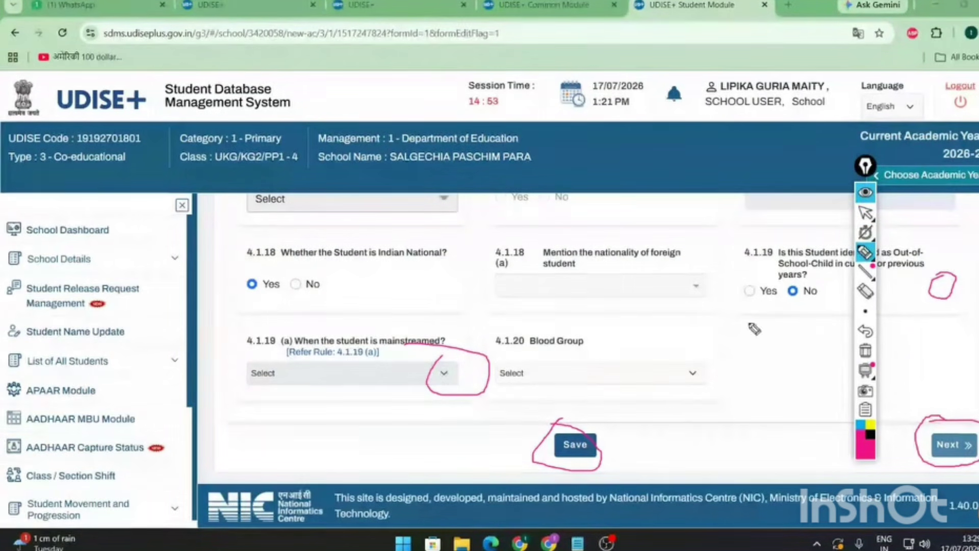
- Mark the Enrolment Profile step with an on-screen annotation, then erase all marks
left_click(867, 214)
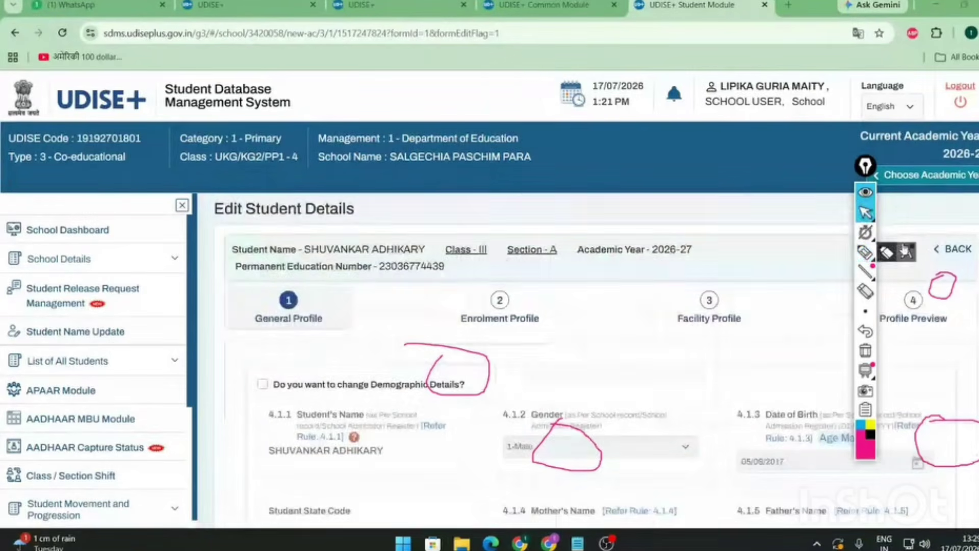
left_click(887, 253)
mouse_move(513, 280)
left_mouse_down()
mouse_move(456, 309)
mouse_move(568, 335)
mouse_move(512, 280)
left_mouse_up()
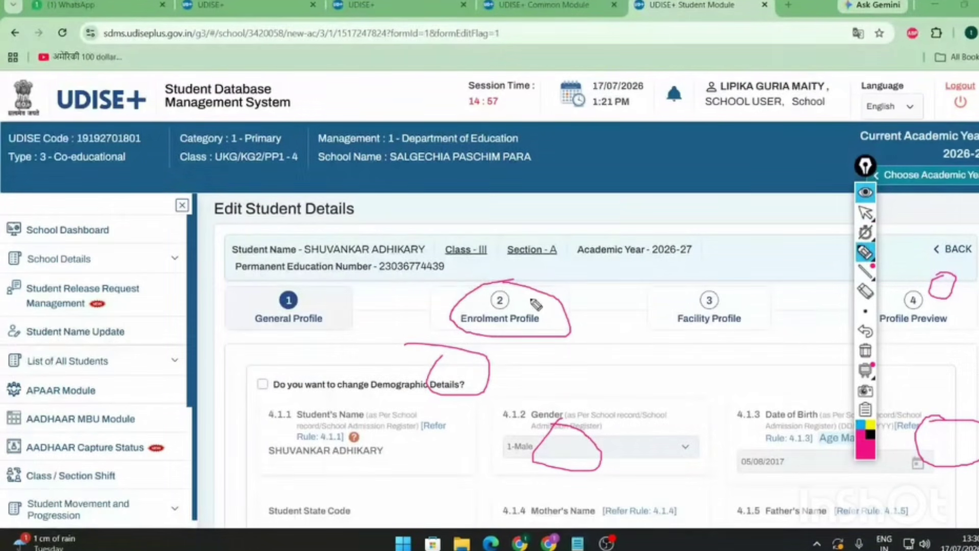
left_click(865, 214)
mouse_move(866, 272)
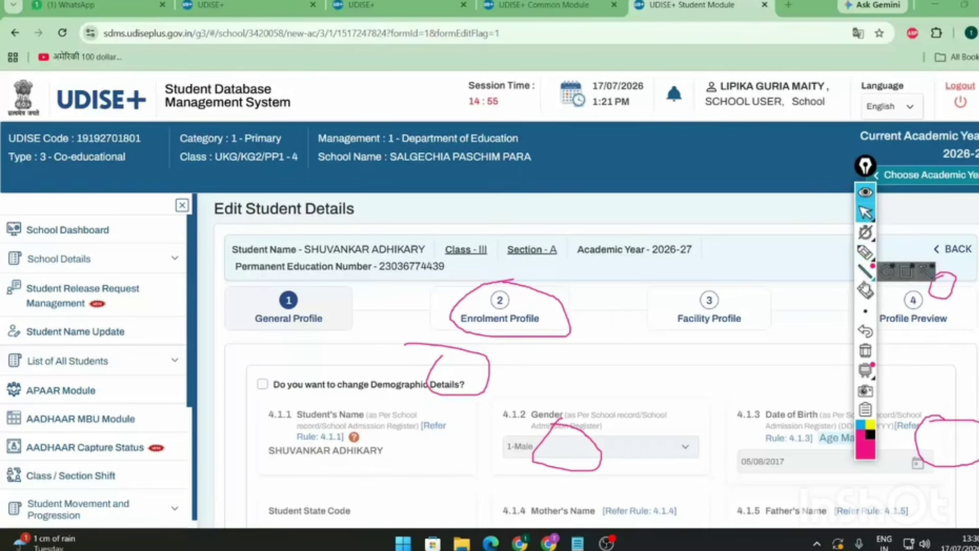
left_click(865, 292)
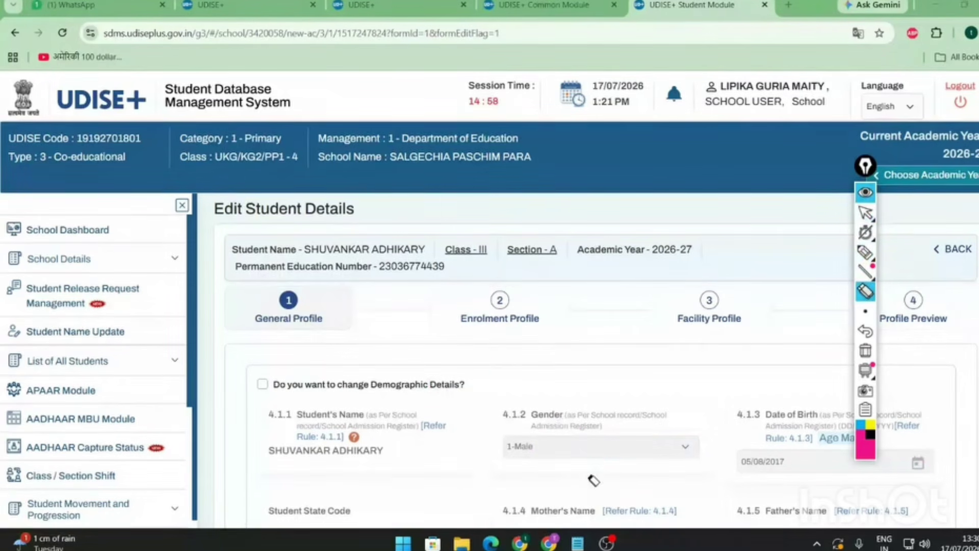
left_click(866, 214)
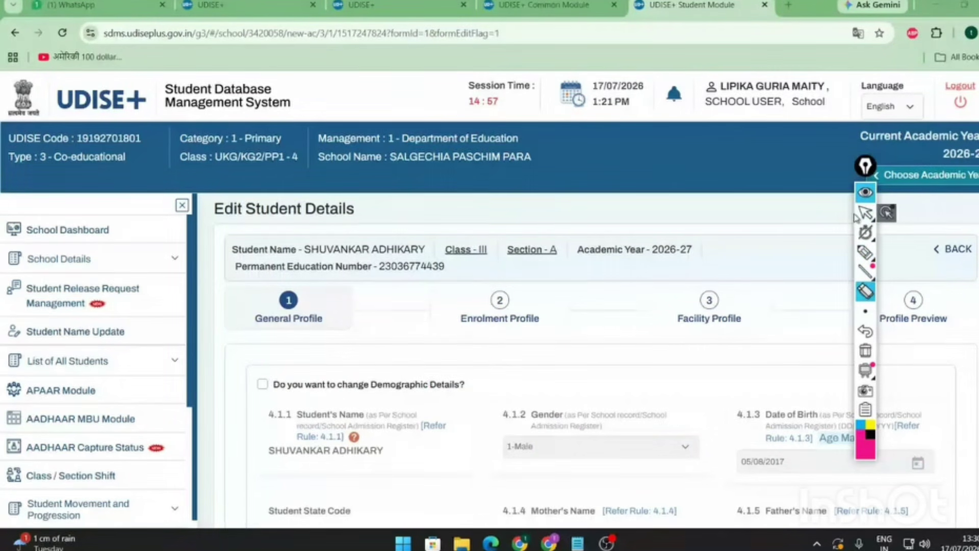
- Revisit the Enrolment Profile and Facility Profile steps, then try advancing past Facility Profile
left_click(499, 321)
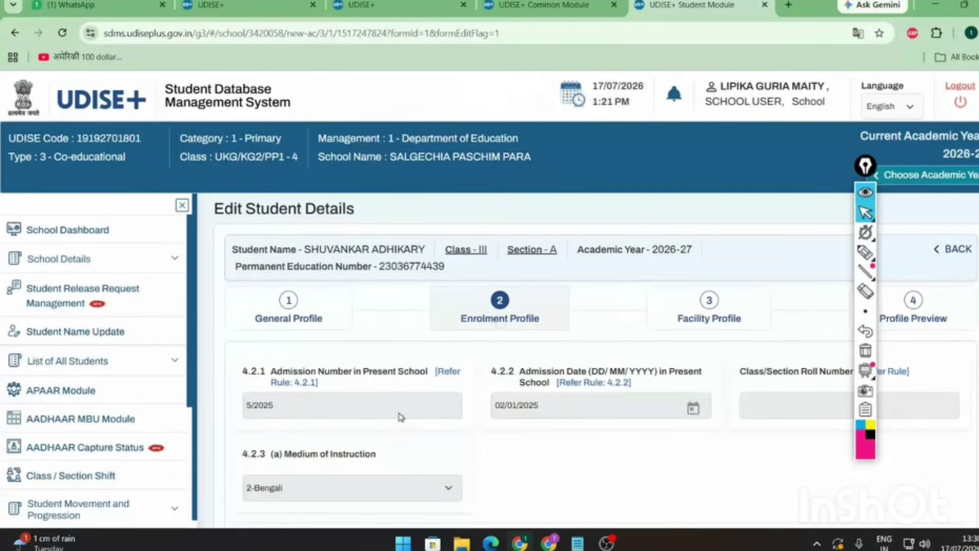
scroll(401, 417, "down", 8)
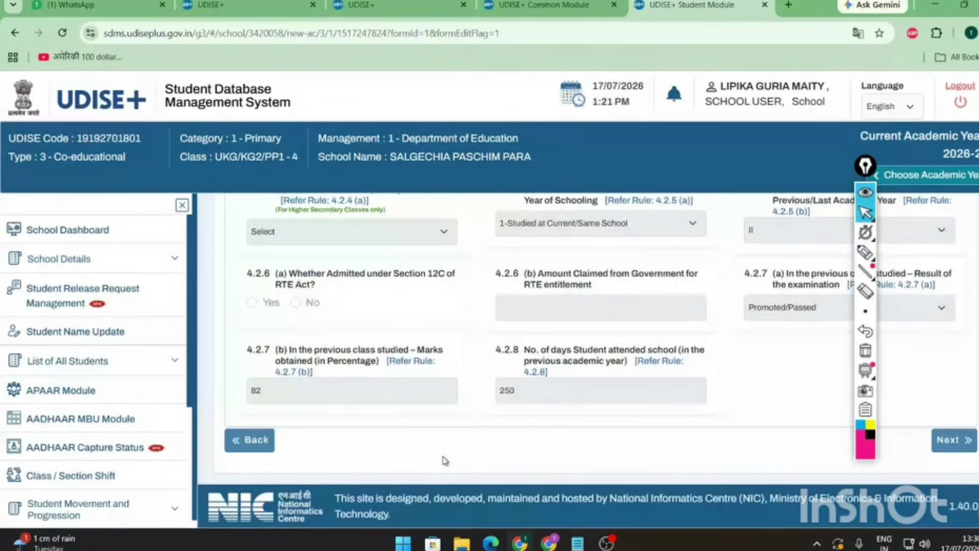
scroll(445, 460, "up", 8)
left_click(713, 318)
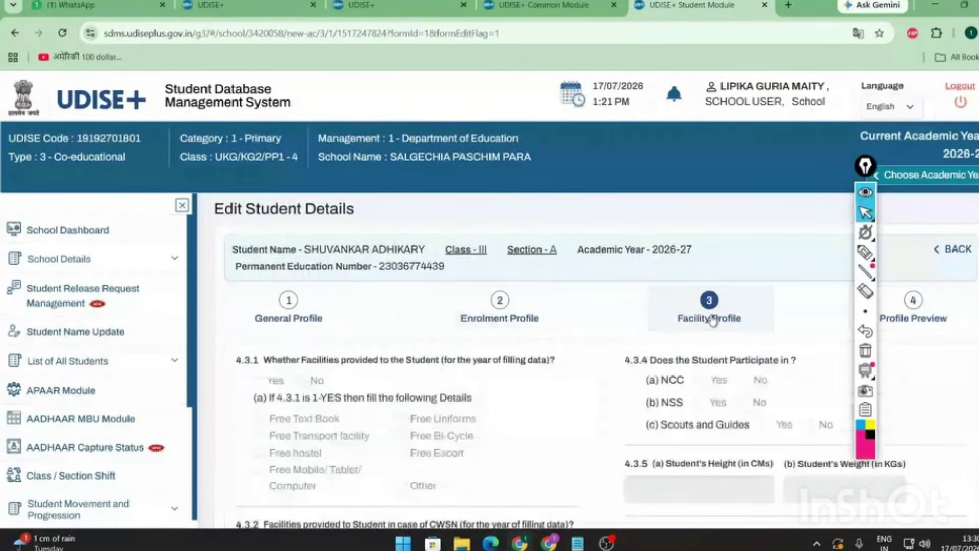
scroll(712, 320, "down", 6)
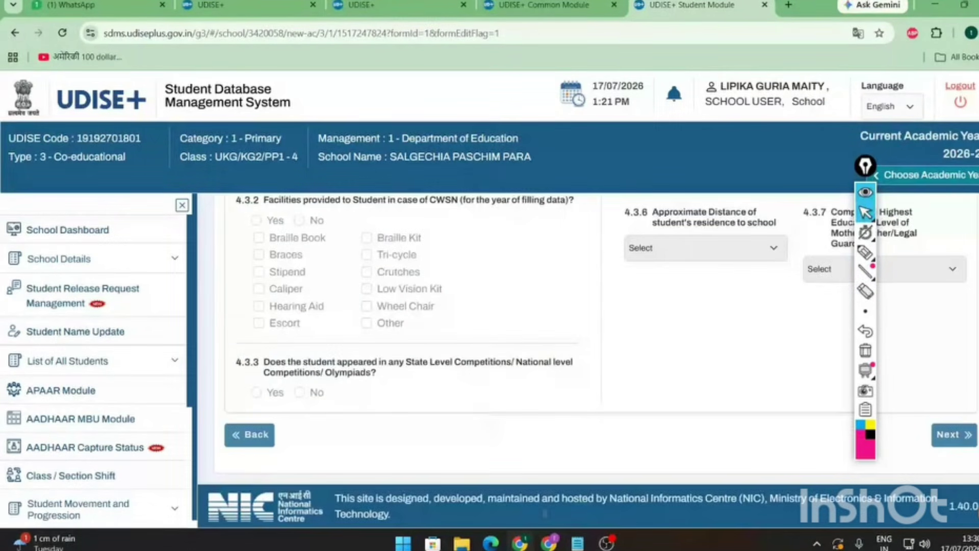
left_click(963, 440)
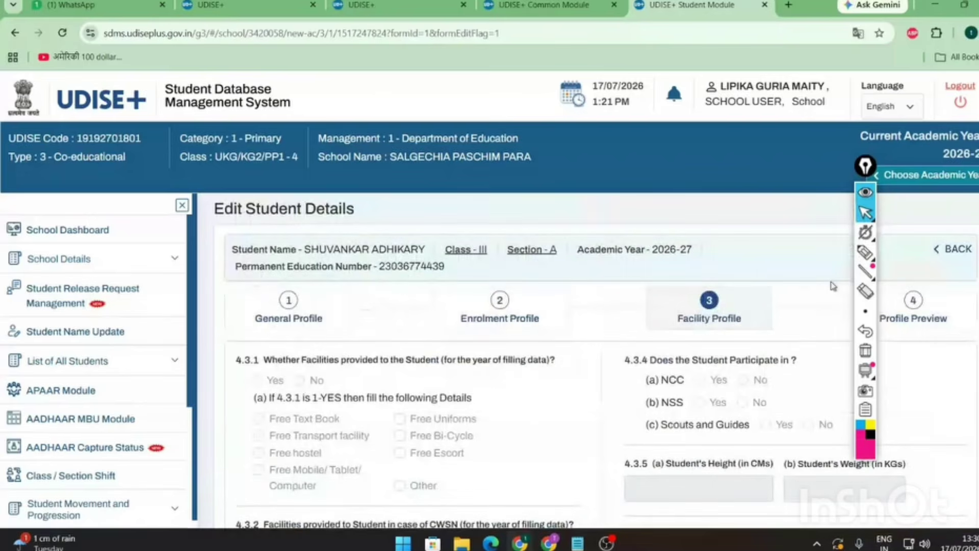
- Annotate the Facility Profile section and its continue button, then open Profile Preview
left_click(865, 252)
left_click_drag(728, 299, 734, 297)
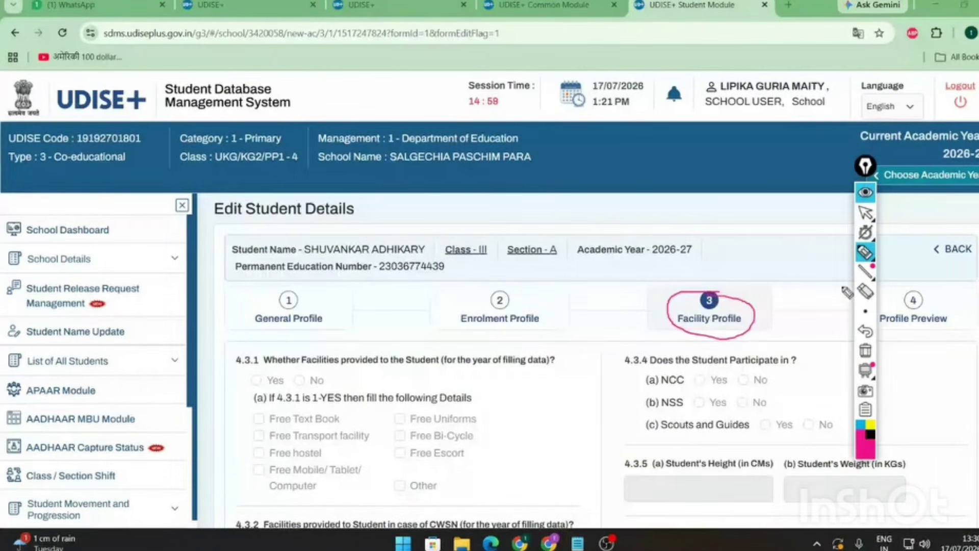
left_click(870, 209)
scroll(871, 206, "down", 6)
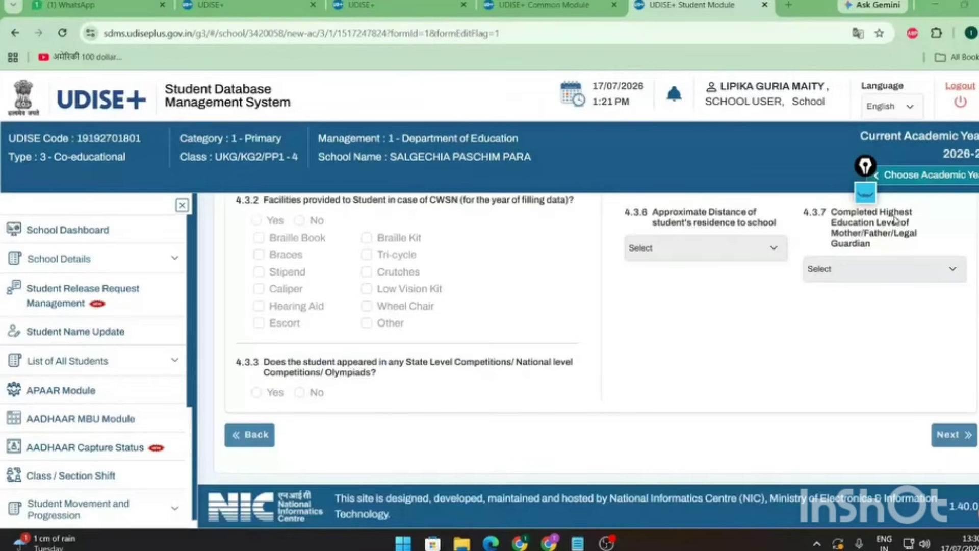
left_click(868, 201)
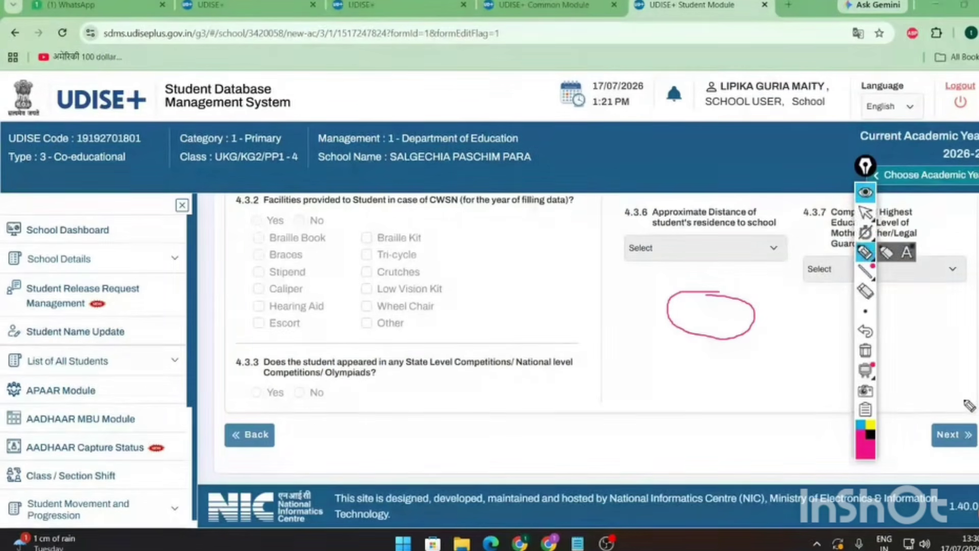
left_click_drag(964, 407, 972, 407)
left_click(868, 209)
scroll(938, 324, "up", 6)
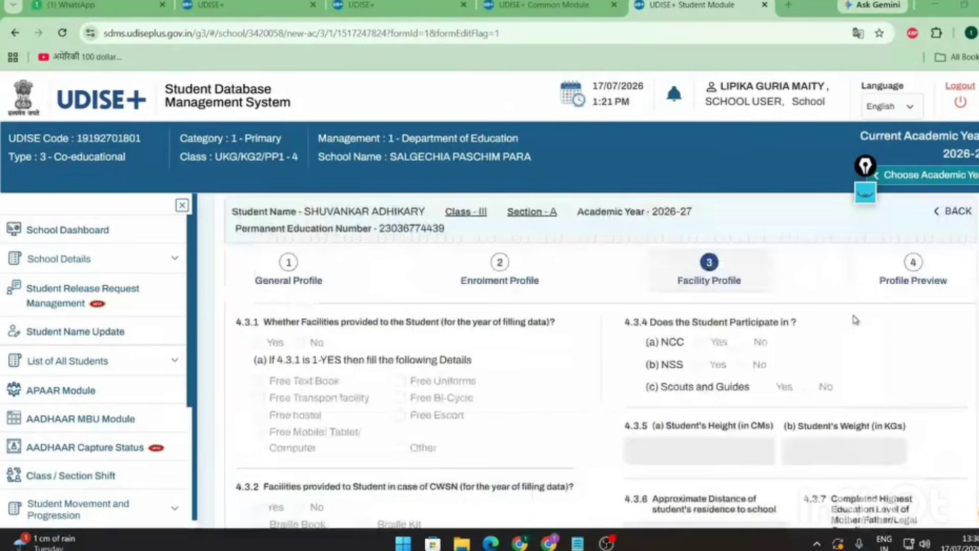
left_click(938, 324)
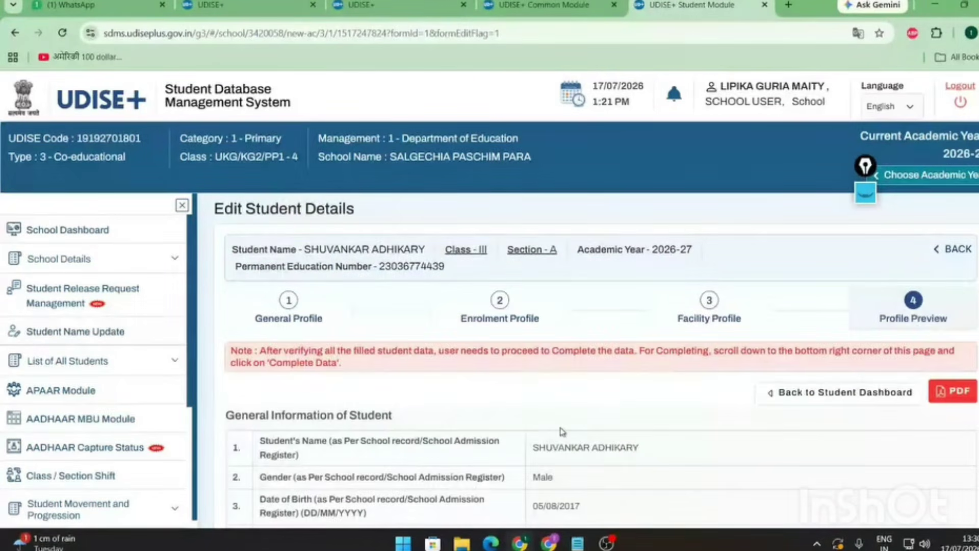
- Highlight the download-as-PDF option, erase the marks, and scroll down the preview table
left_click(867, 193)
mouse_move(975, 373)
left_mouse_down()
mouse_move(923, 385)
mouse_move(977, 410)
left_mouse_up()
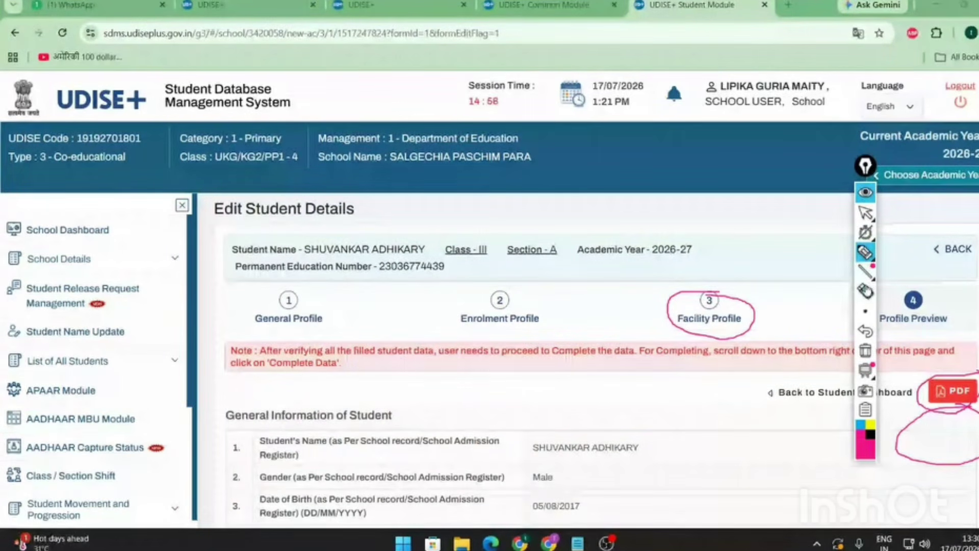
left_click(866, 291)
left_click(925, 392)
left_click(936, 411)
left_click(669, 313)
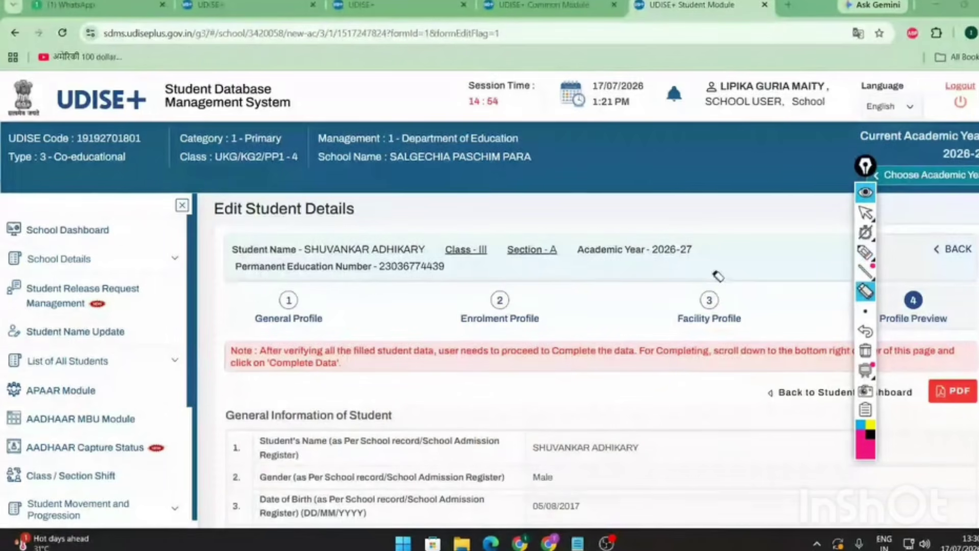
left_click(866, 212)
scroll(665, 455, "down", 15)
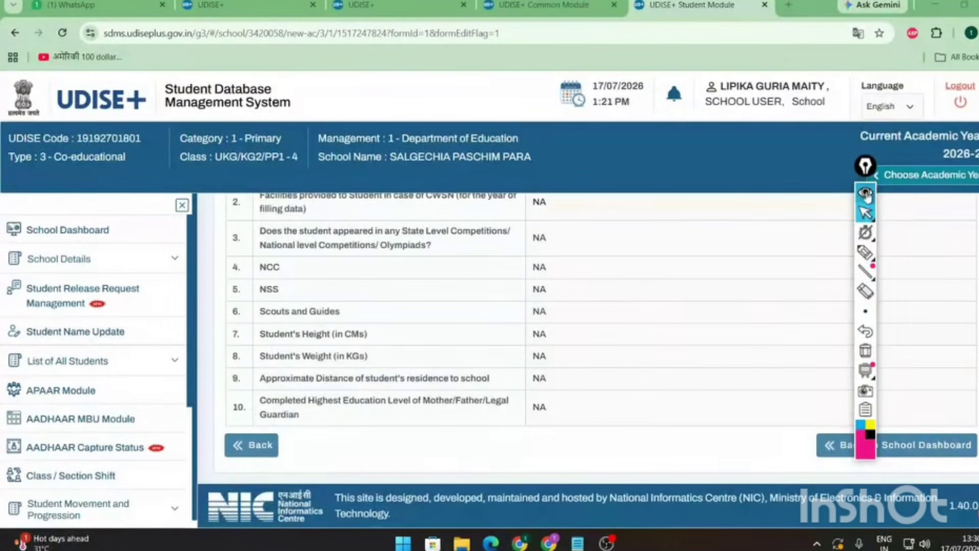
- Move the annotation widget aside and mark up how to return to the school dashboard
left_click(866, 195)
left_click_drag(865, 197, 734, 200)
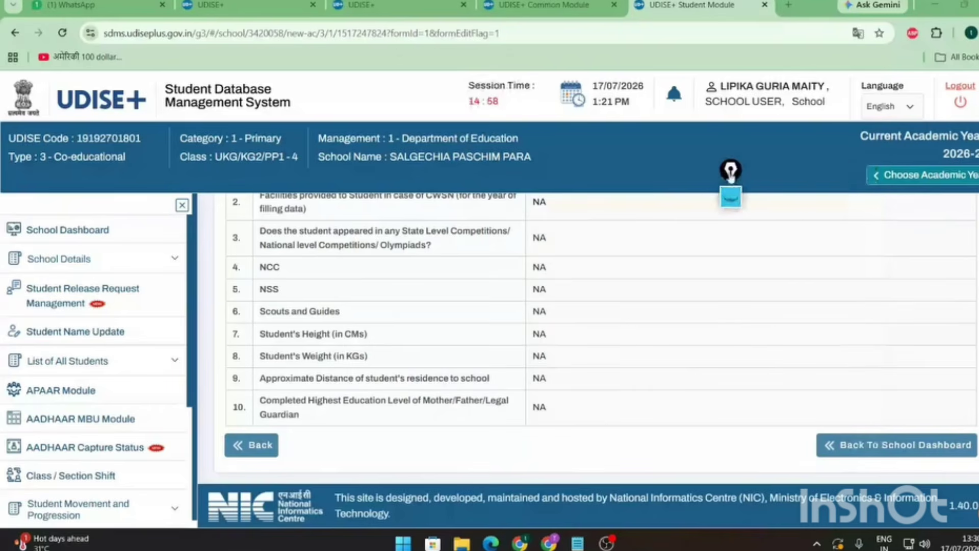
left_click(734, 199)
left_click_drag(951, 420, 958, 429)
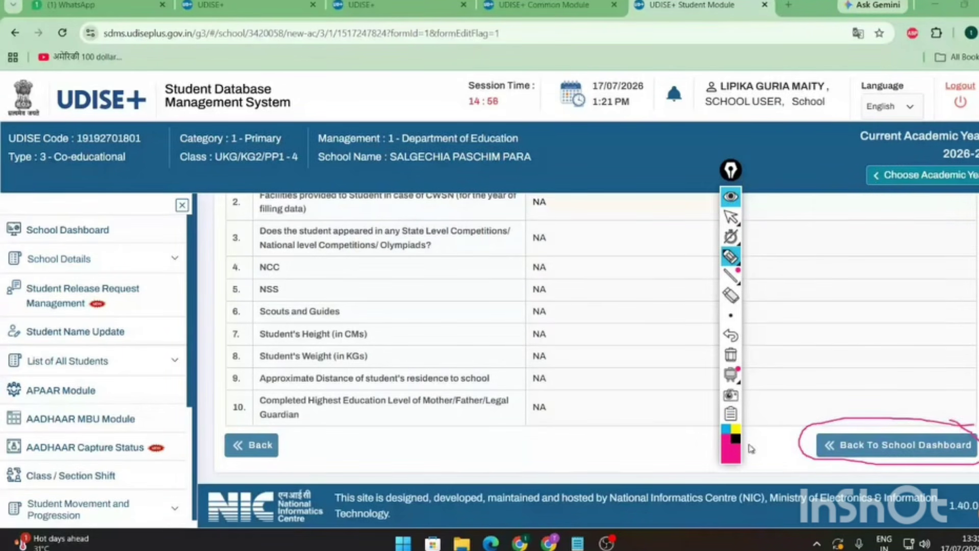
mouse_move(684, 433)
left_mouse_down()
mouse_move(665, 462)
mouse_move(696, 431)
mouse_move(694, 453)
mouse_move(707, 445)
left_mouse_up()
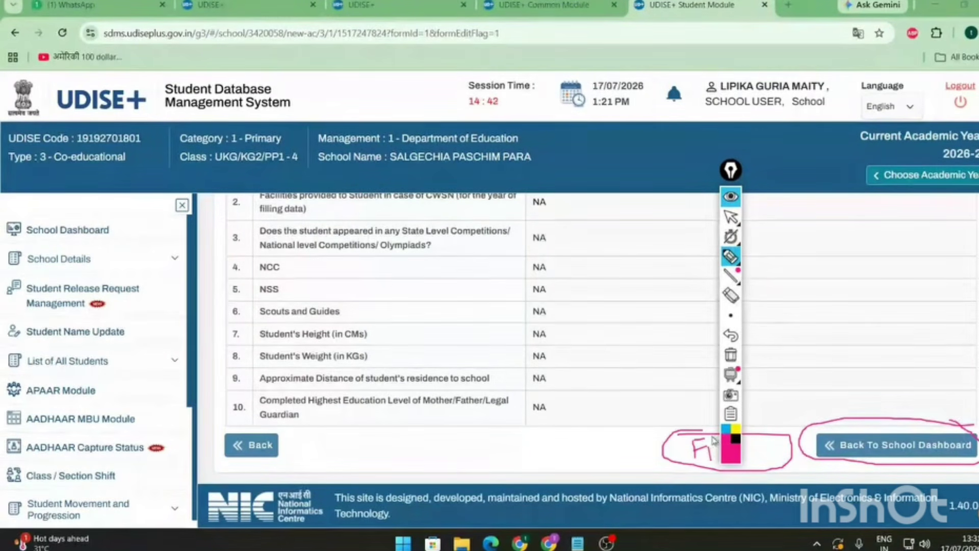
left_click_drag(710, 458, 709, 442)
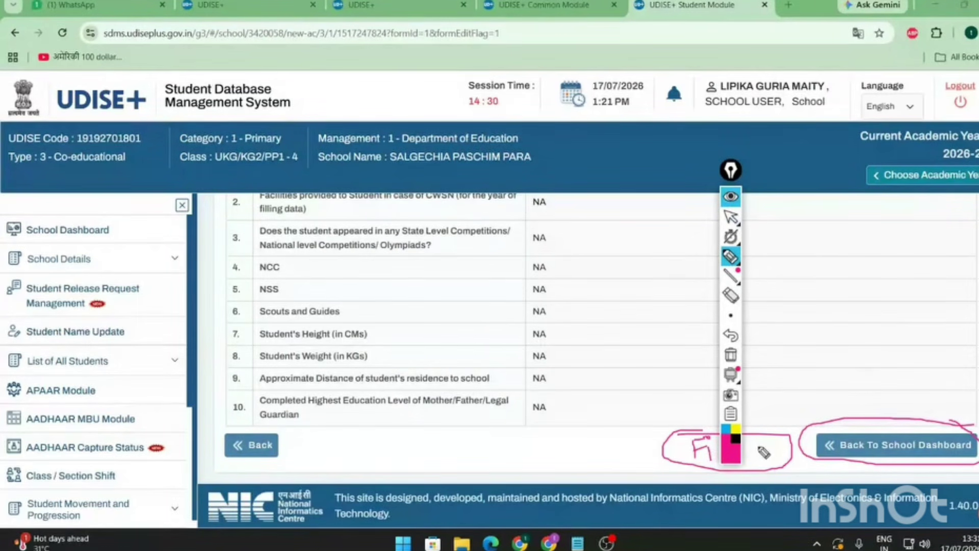
mouse_move(749, 452)
left_mouse_down()
mouse_move(762, 460)
mouse_move(785, 449)
mouse_move(804, 410)
left_mouse_up()
- Clear the annotations and go back to the Class III Section A enrolment list
left_click(730, 197)
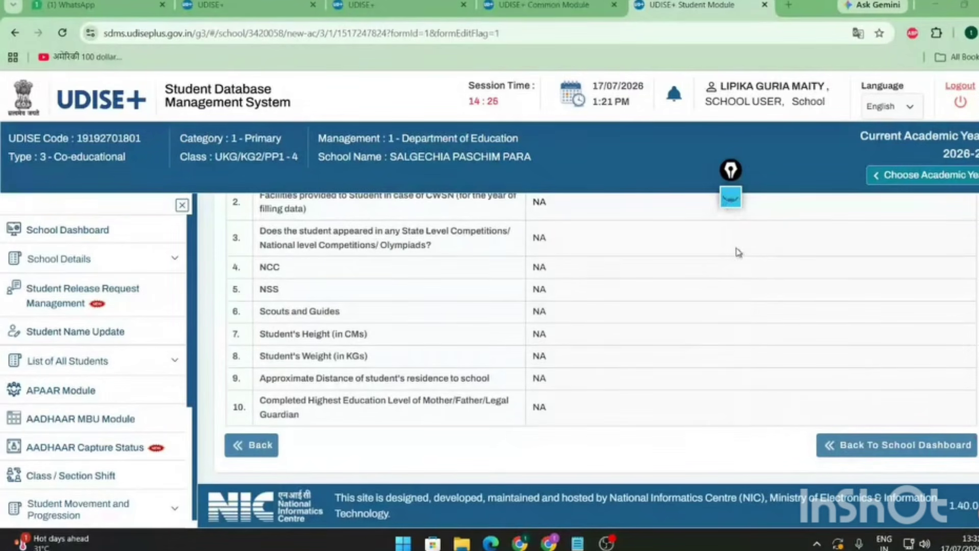
left_click(731, 198)
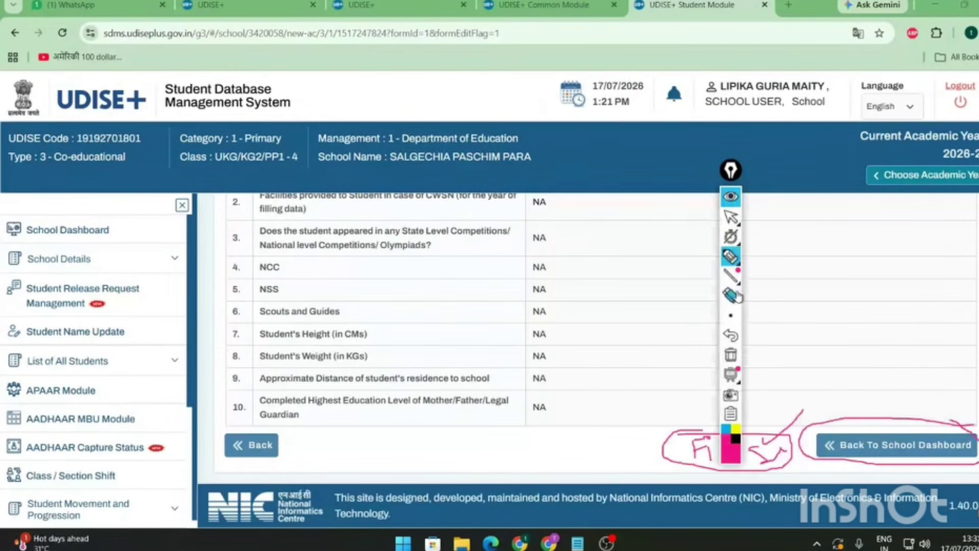
left_click(734, 295)
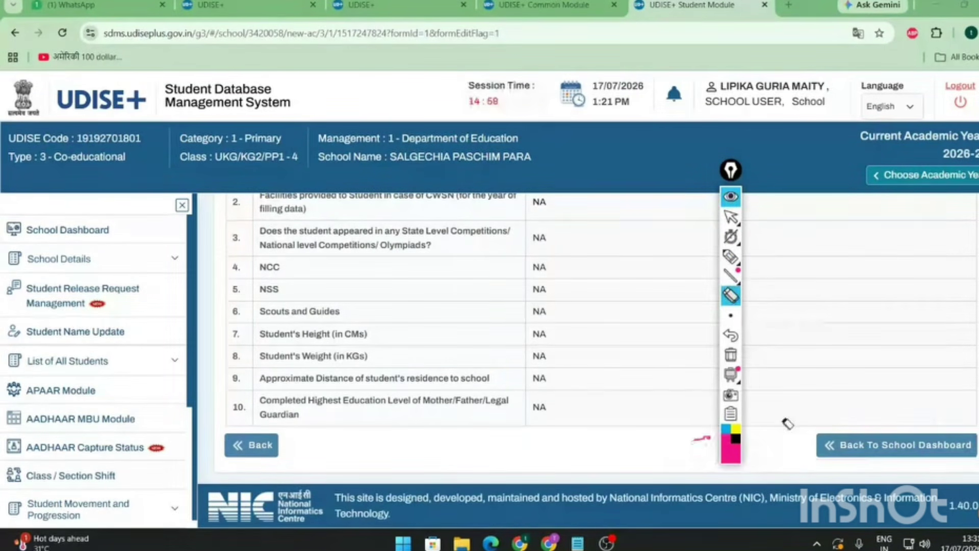
left_click(729, 198)
scroll(510, 306, "up", 10)
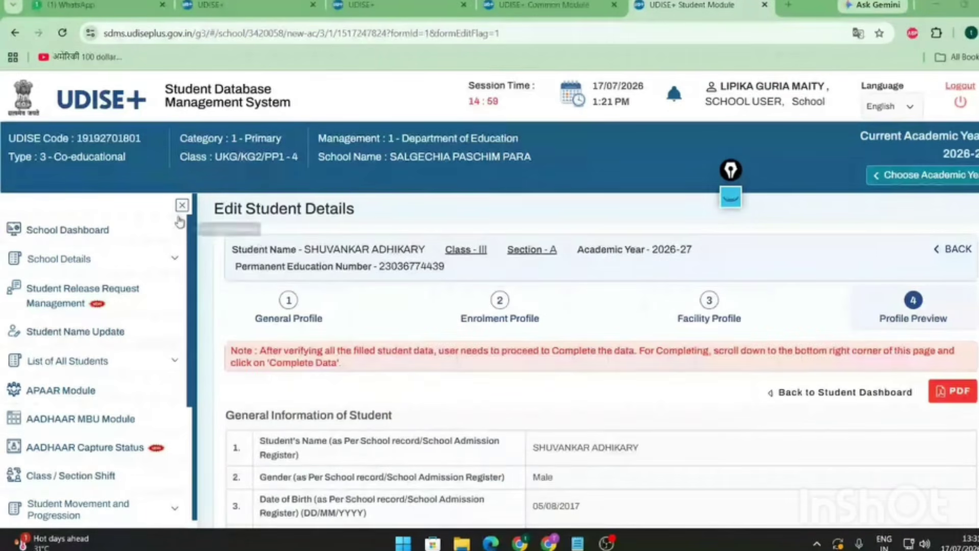
left_click(959, 251)
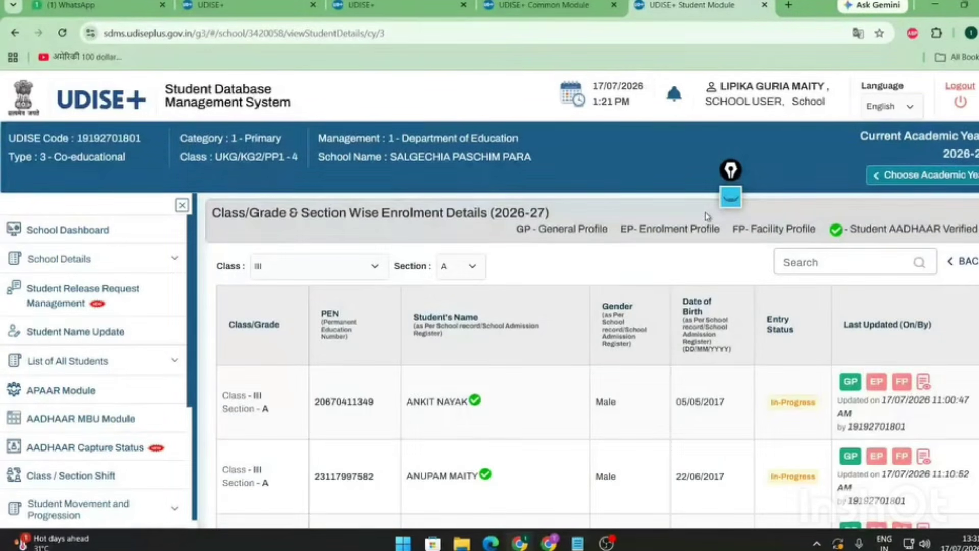
left_click(731, 196)
left_click(731, 256)
left_click_drag(958, 250, 952, 255)
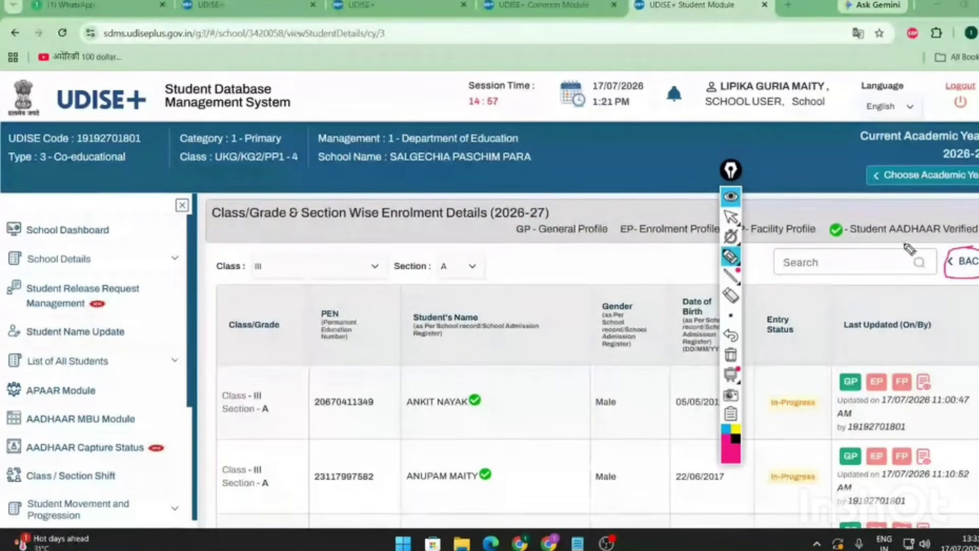
mouse_move(731, 278)
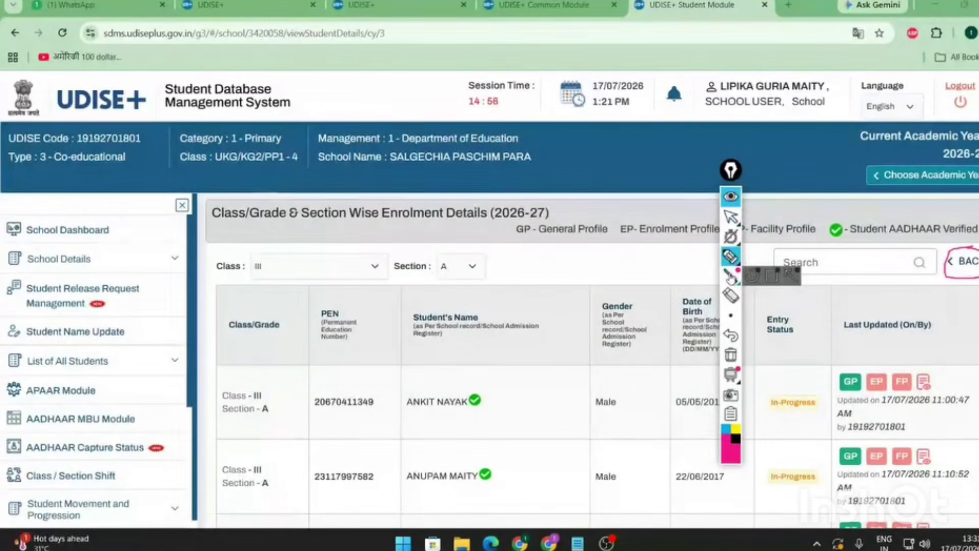
left_click(731, 217)
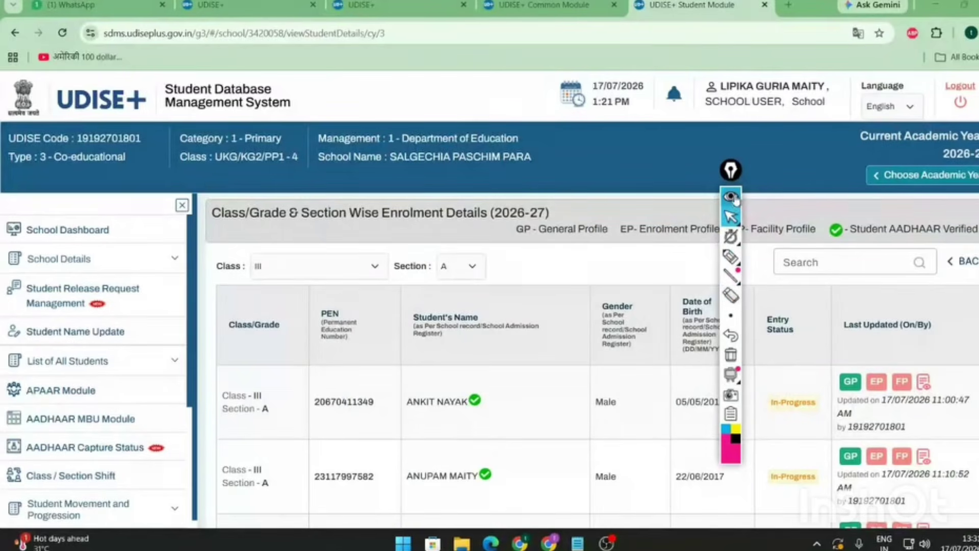
scroll(770, 311, "down", 3)
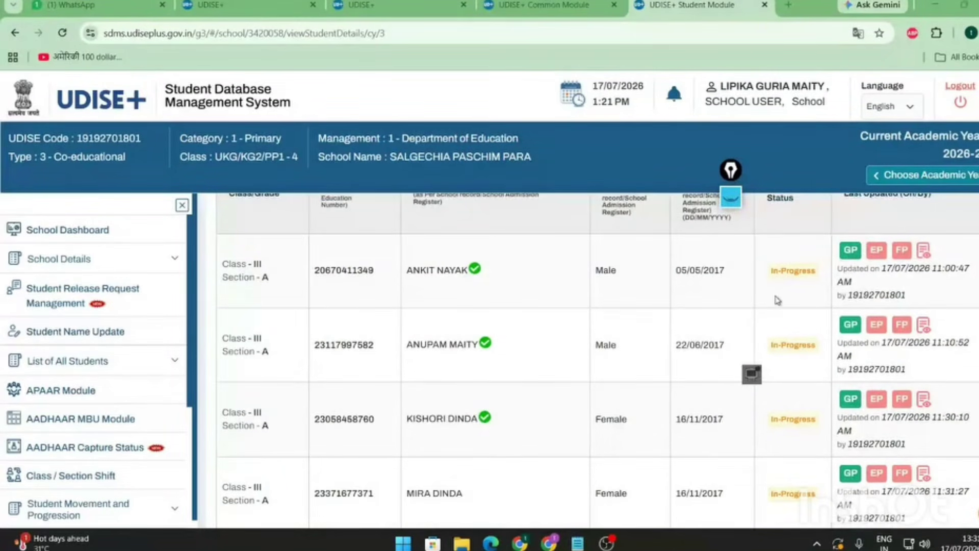
left_click(773, 271)
triple_click(772, 271)
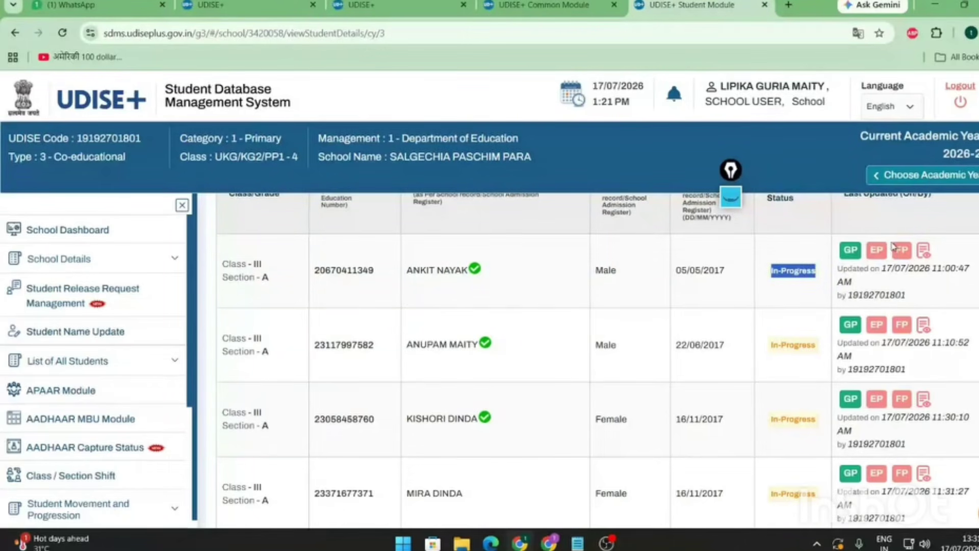
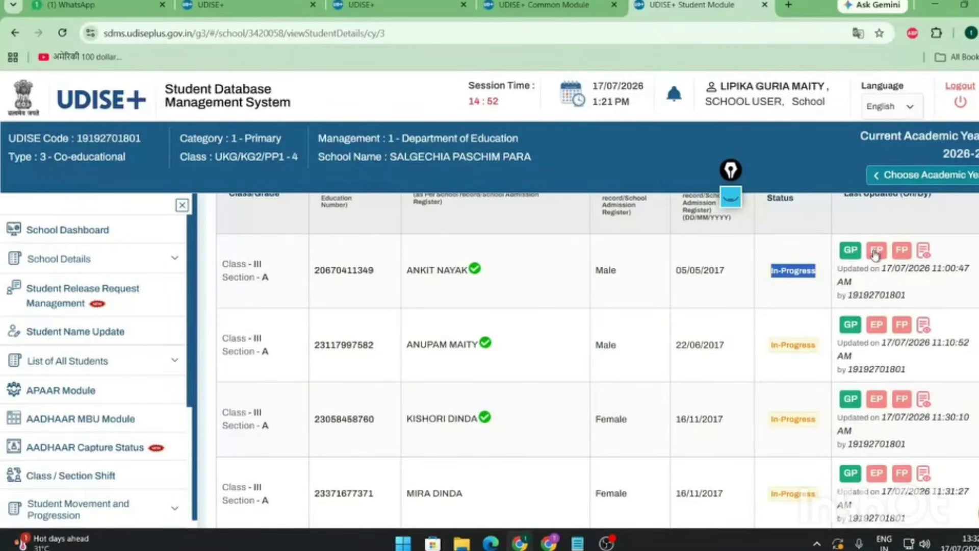
- Circle the sidebar menu items in red ink with the highlighter
left_click(730, 197)
left_click(730, 256)
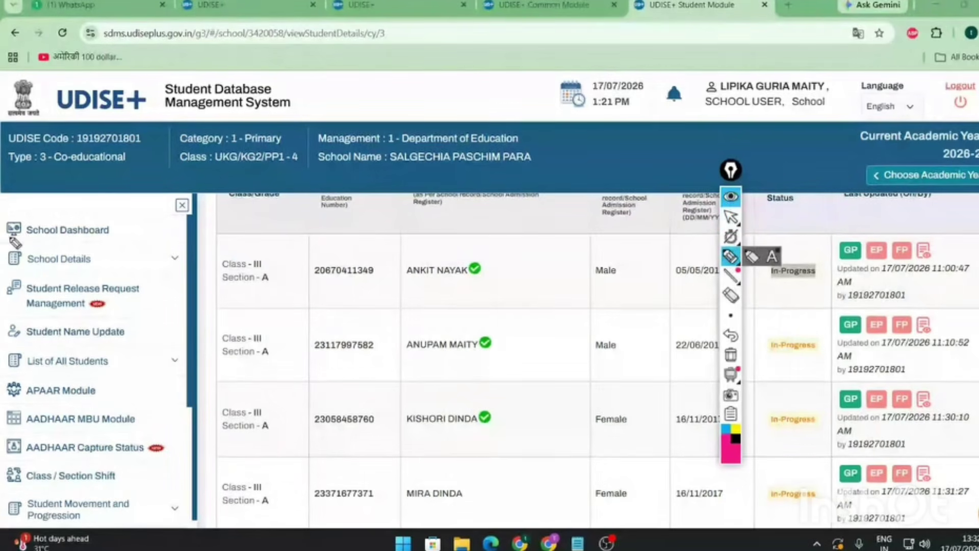
mouse_move(56, 234)
left_mouse_down()
mouse_move(107, 262)
mouse_move(117, 515)
mouse_move(53, 236)
left_mouse_up()
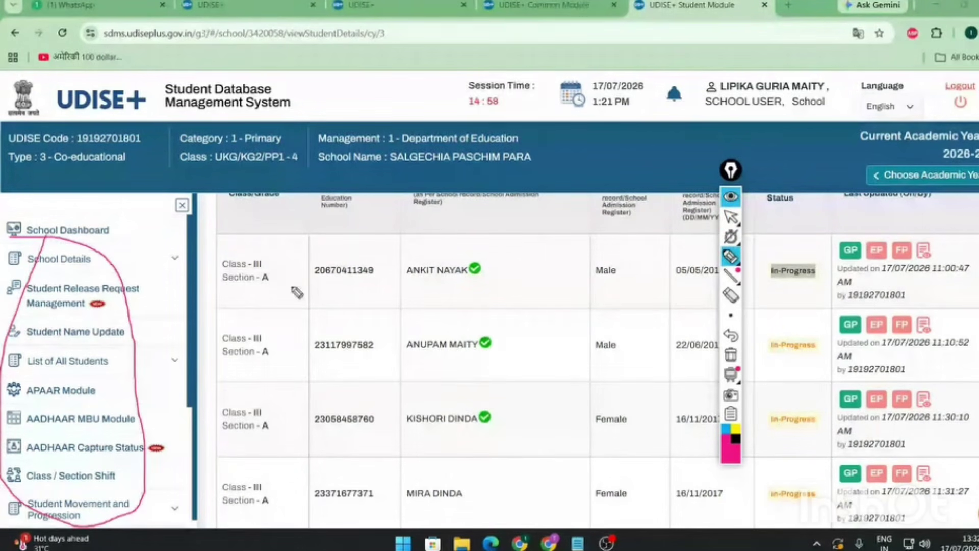
left_click(731, 216)
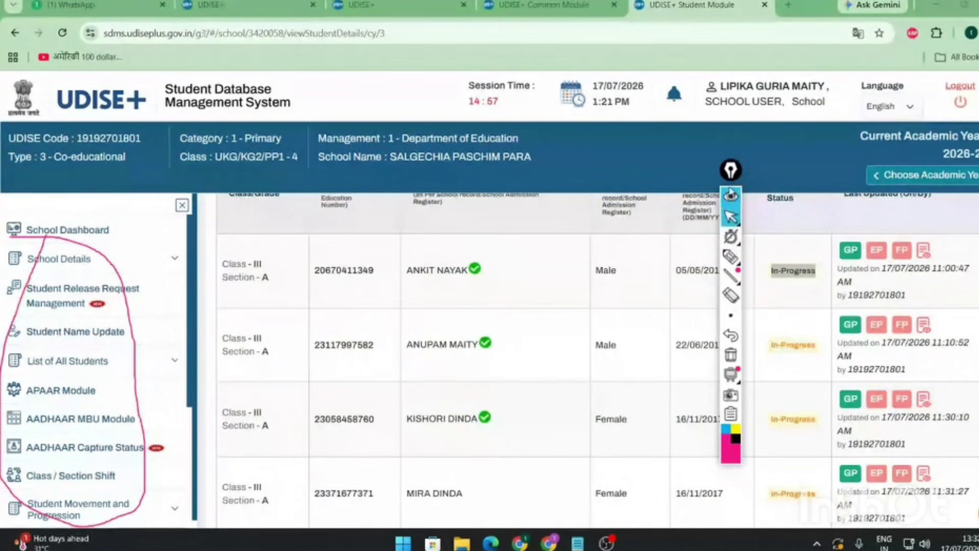
left_click(730, 198)
- Erase the sidebar mark and switch to the UDISE+ Common Module dashboard tab
left_click(731, 200)
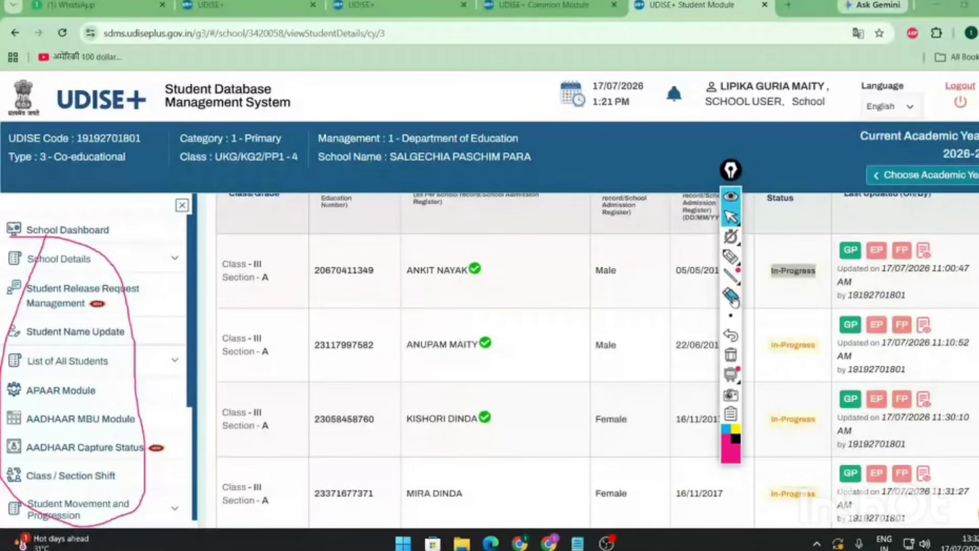
left_click(732, 298)
left_click(730, 200)
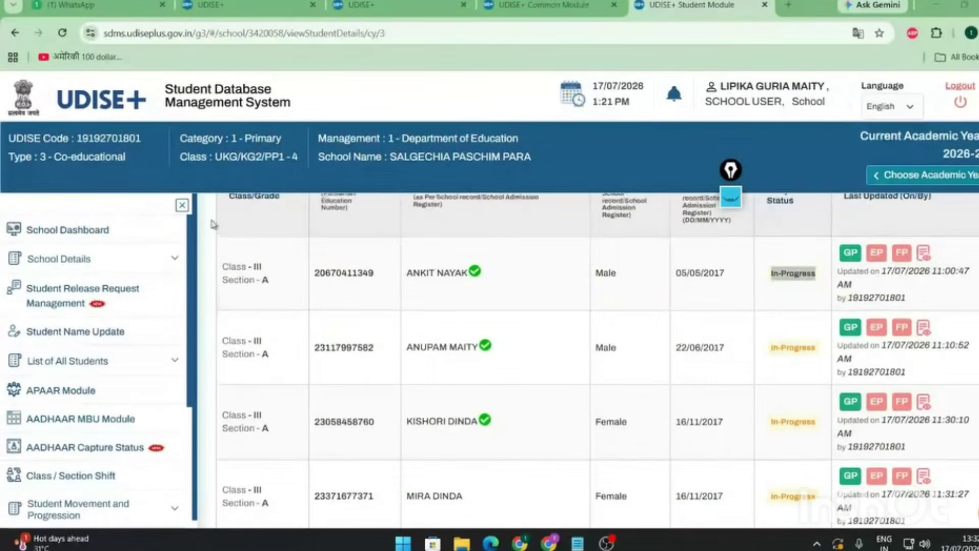
scroll(213, 224, "up", 3)
left_click(522, 8)
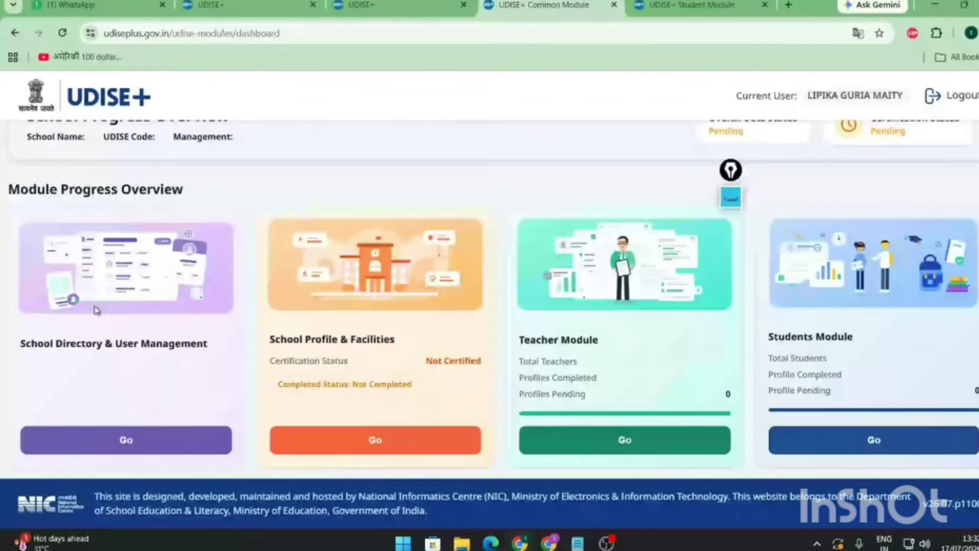
- Review the School Directory & User Management page, close it, and return to the Student Module tab
left_click(108, 440)
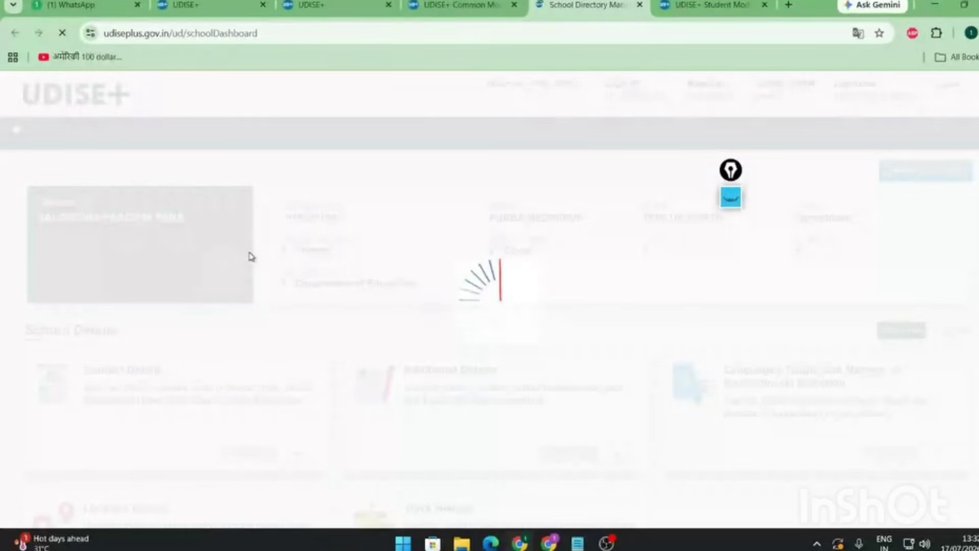
scroll(318, 380, "down", 4)
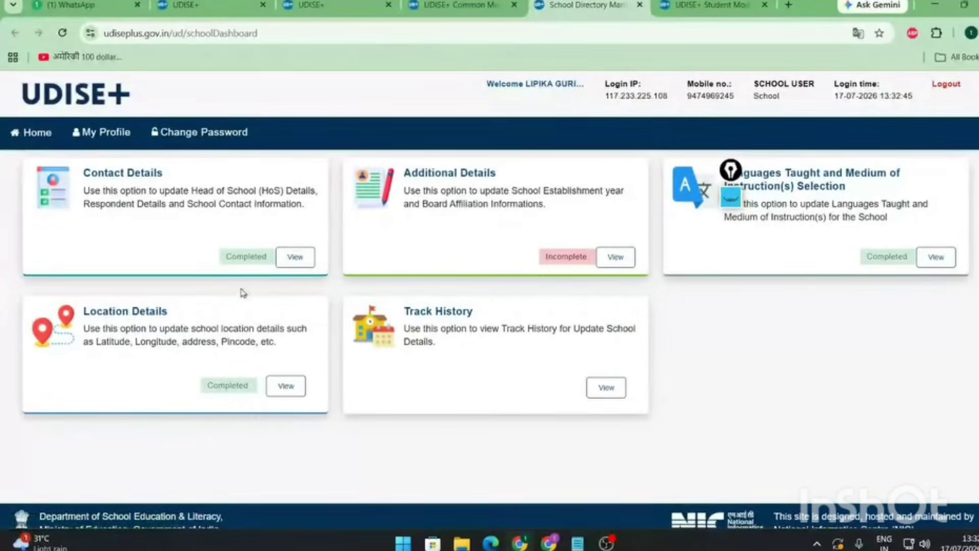
scroll(240, 286, "up", 4)
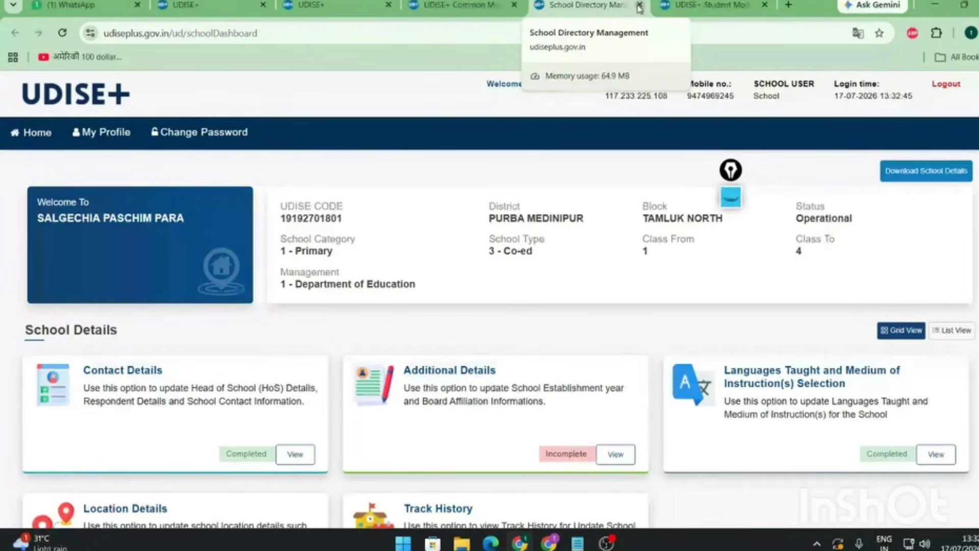
left_click(639, 9)
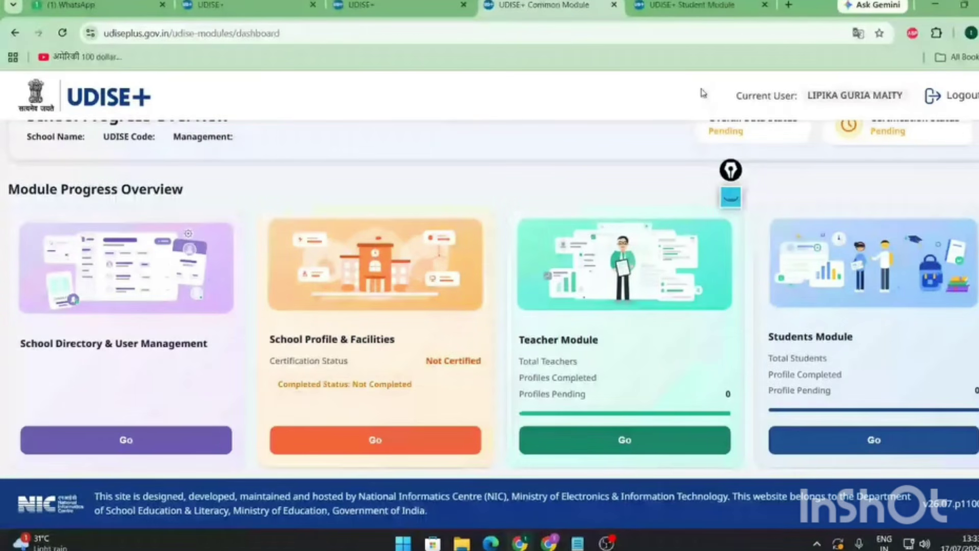
key("ctrl+Tab")
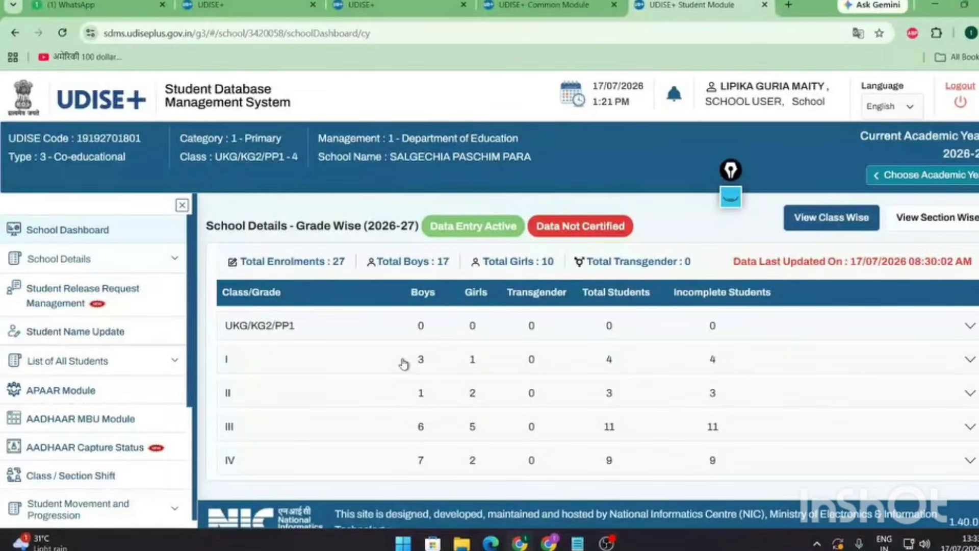
- Bring the BARGACHIA PRY SCHOOL window to the front
mouse_move(548, 540)
left_click(406, 477)
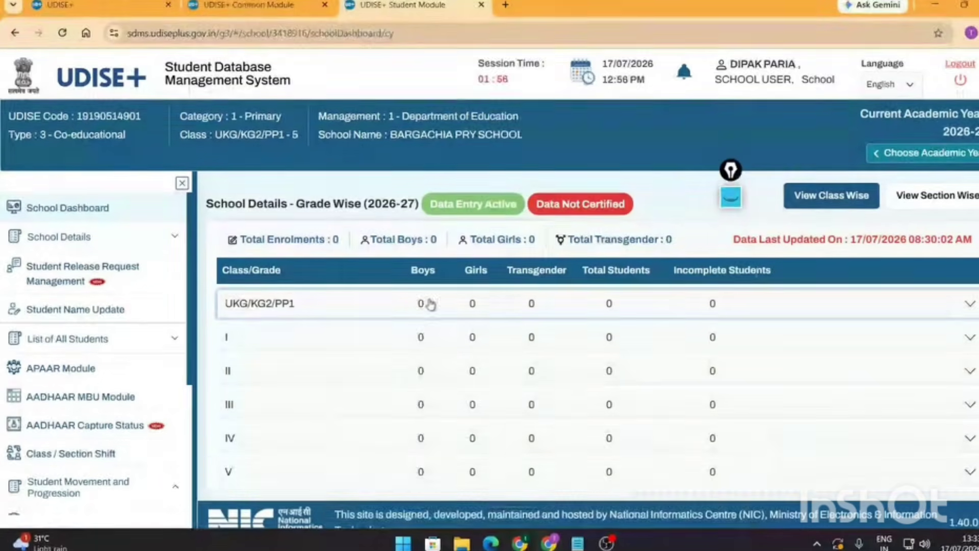
left_click(731, 197)
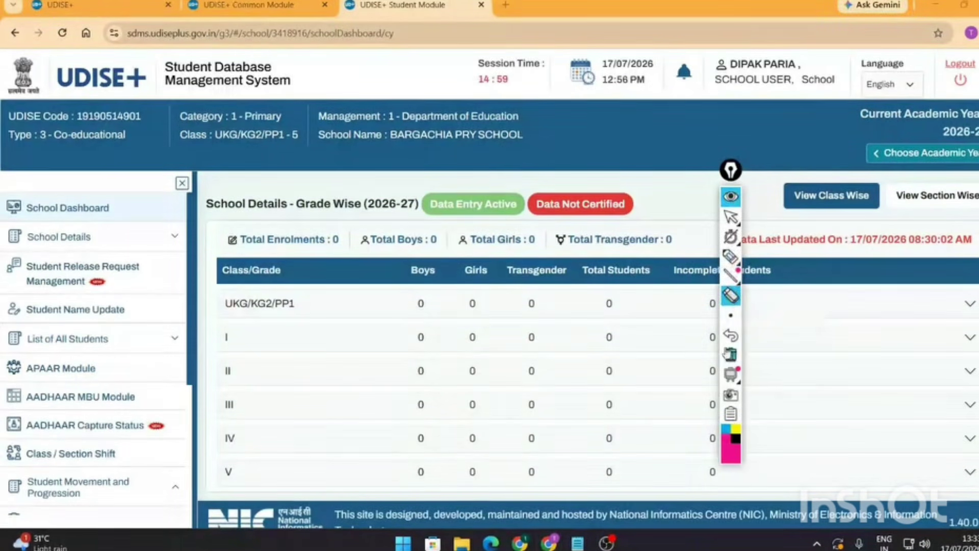
left_click(733, 256)
left_click(749, 218)
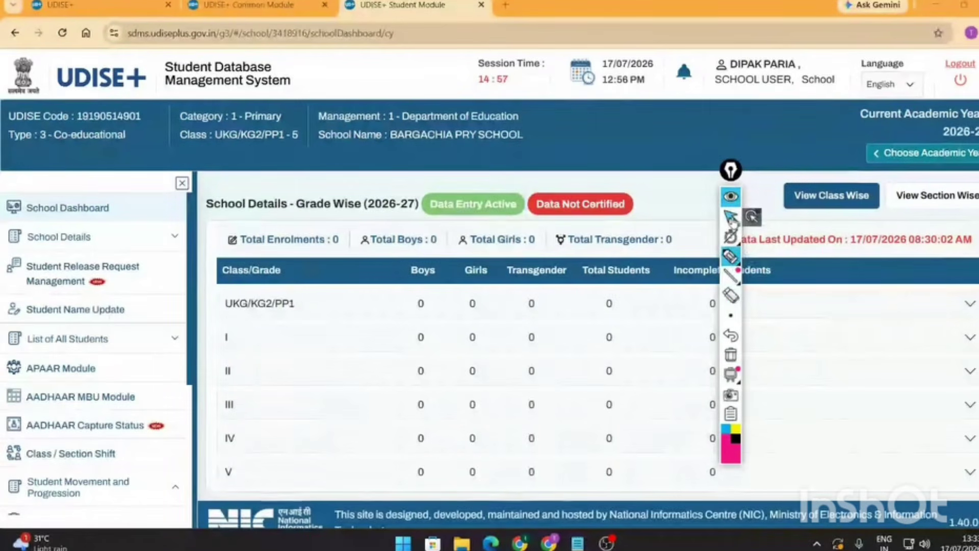
- Circle Student Movement and Progression in pink, clear it, and expand that section
scroll(68, 352, "down", 1)
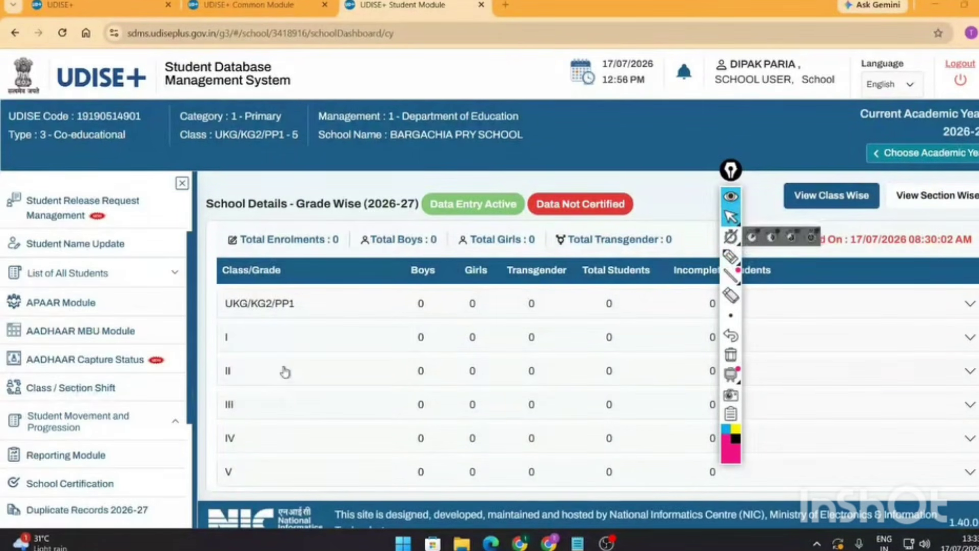
scroll(284, 372, "down", 1)
scroll(64, 412, "down", 3)
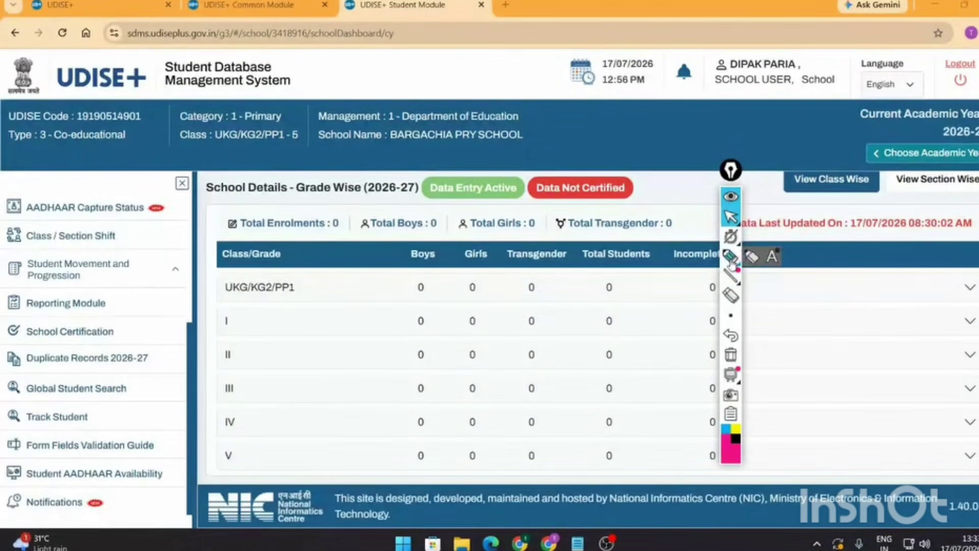
left_click(731, 258)
mouse_move(23, 285)
left_mouse_down()
mouse_move(148, 282)
mouse_move(76, 248)
mouse_move(23, 287)
left_mouse_up()
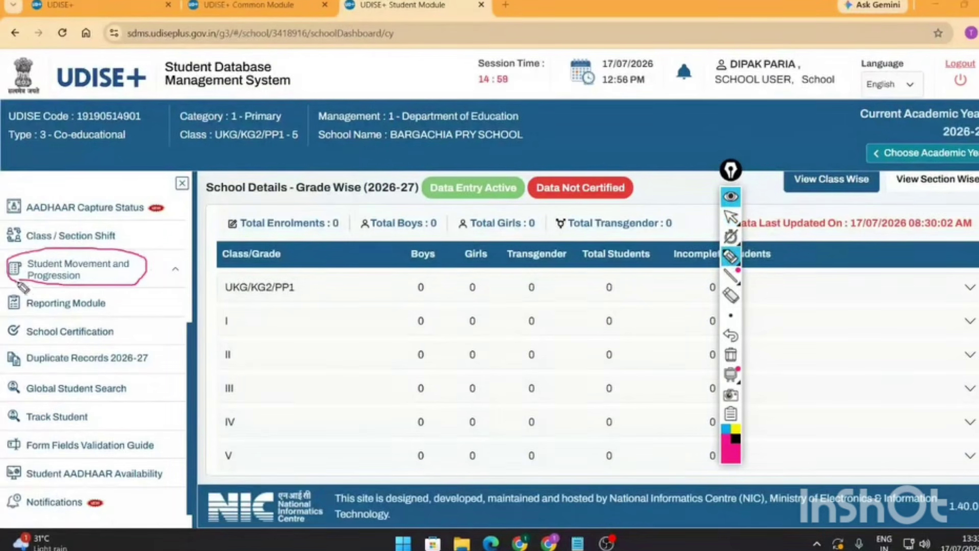
left_click(731, 196)
left_click(174, 275)
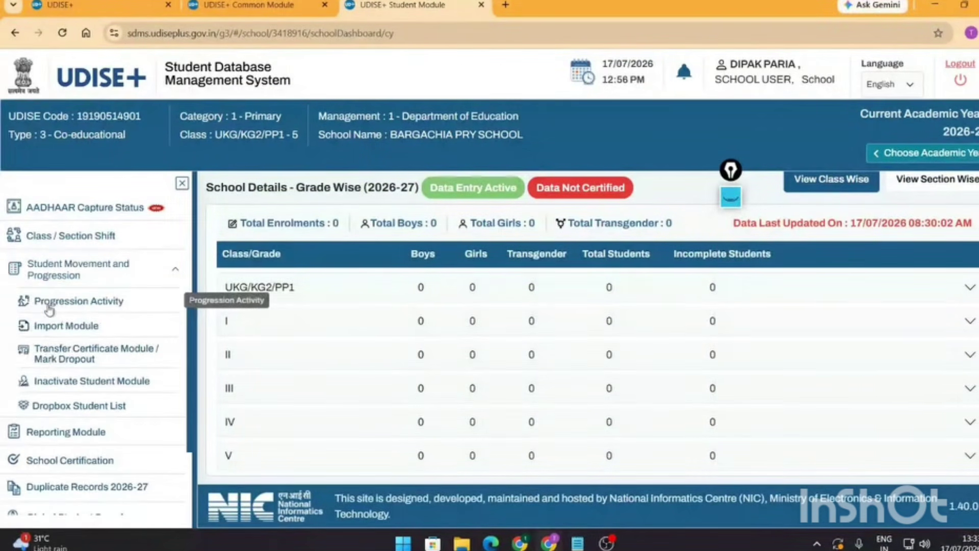
- Open Progression Activity and load the Class V, Section A student list
left_click(104, 305)
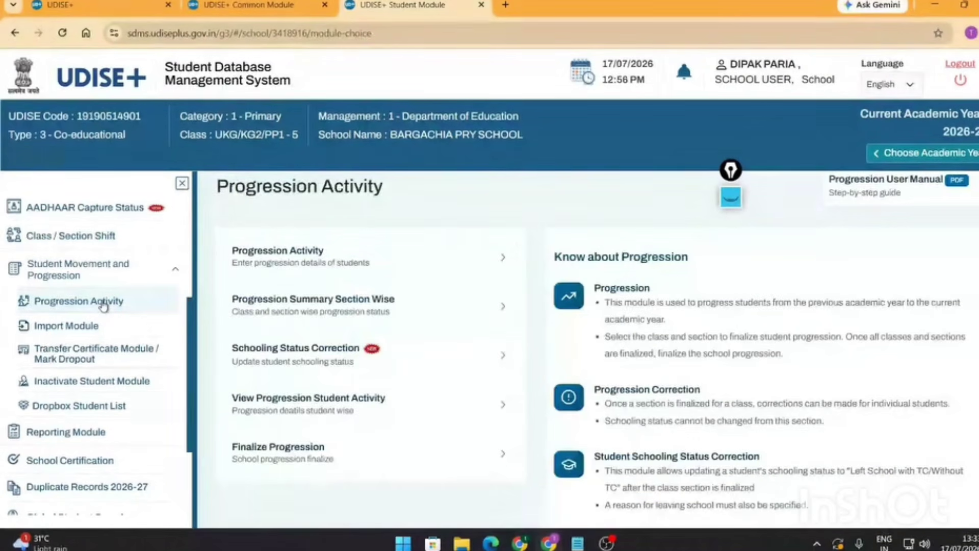
left_click(354, 254)
left_click(347, 229)
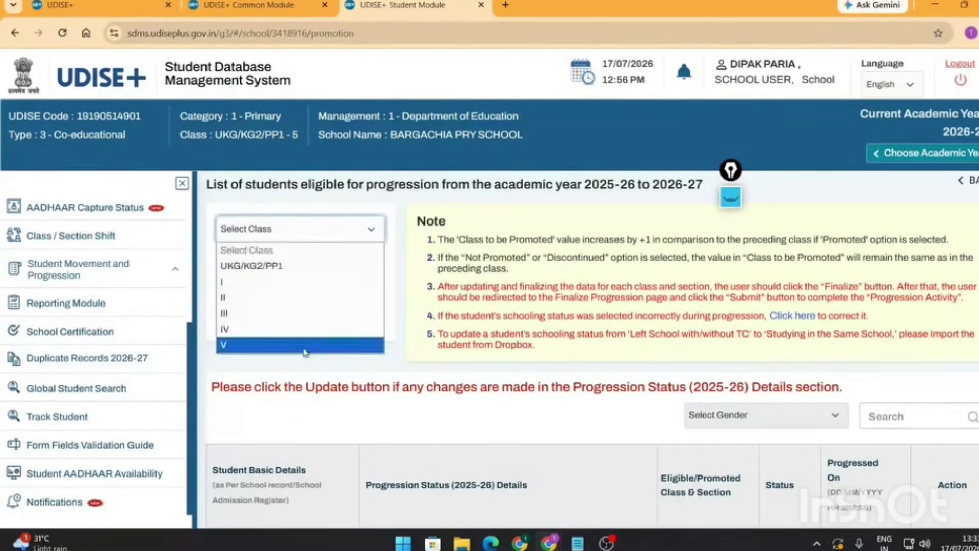
left_click(304, 344)
left_click(343, 266)
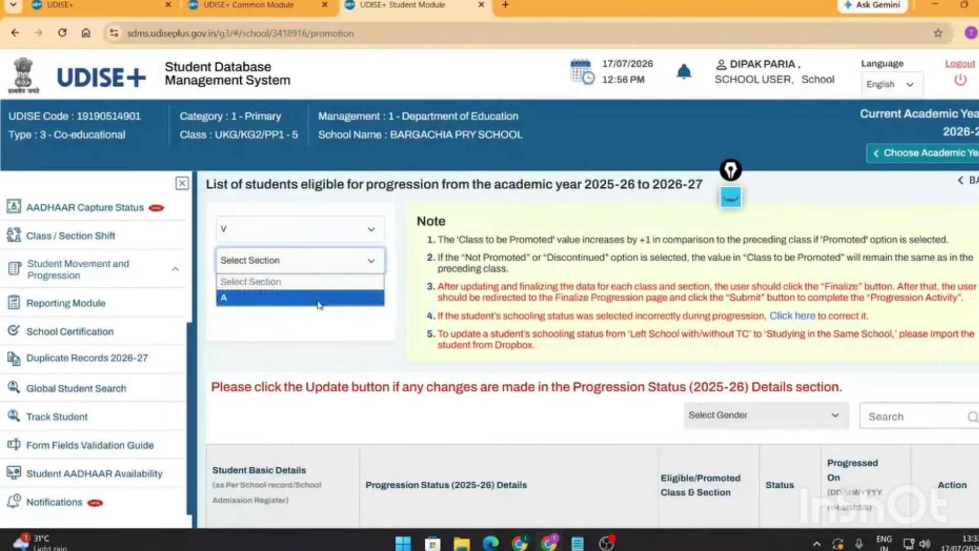
left_click(318, 301)
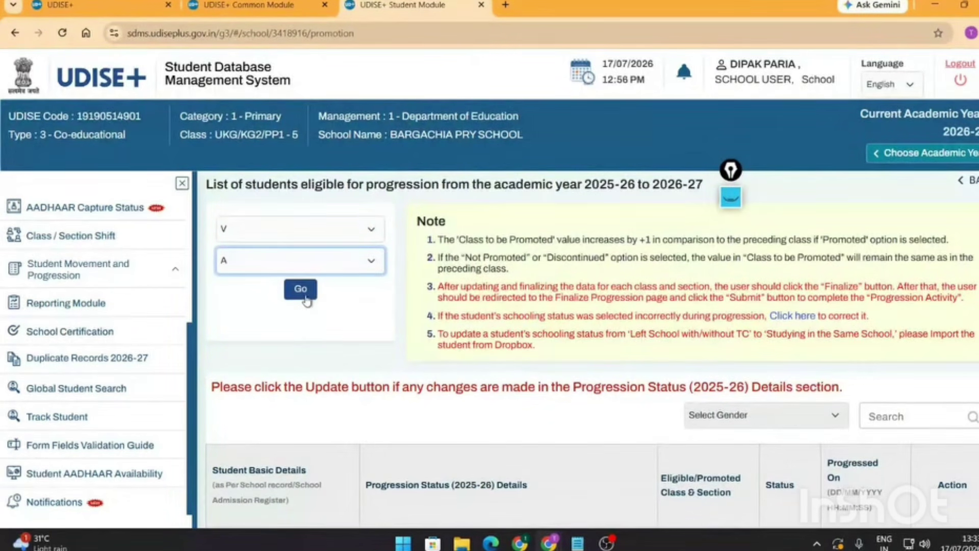
left_click(307, 299)
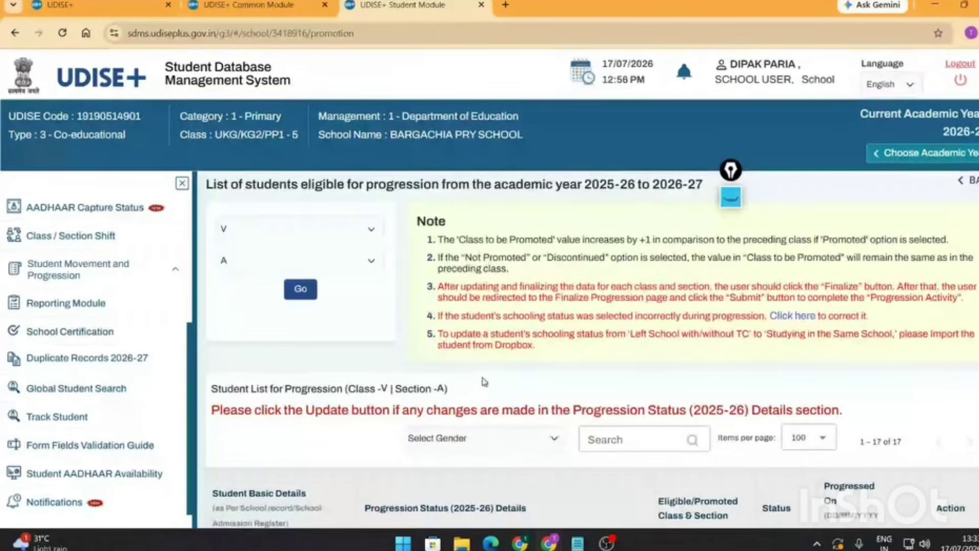
- Check the first student's progression status options without changing them, then scroll through the list
scroll(484, 382, "down", 5)
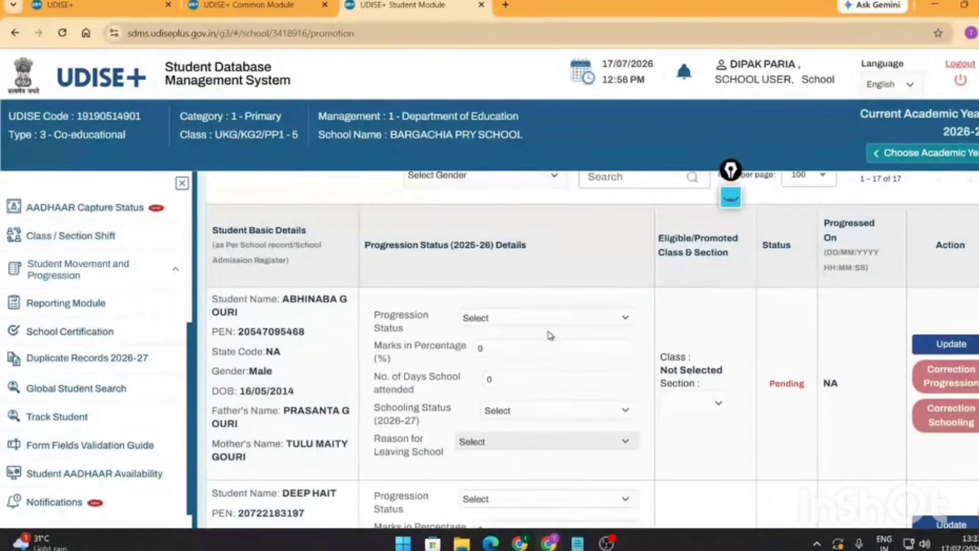
left_click(517, 324)
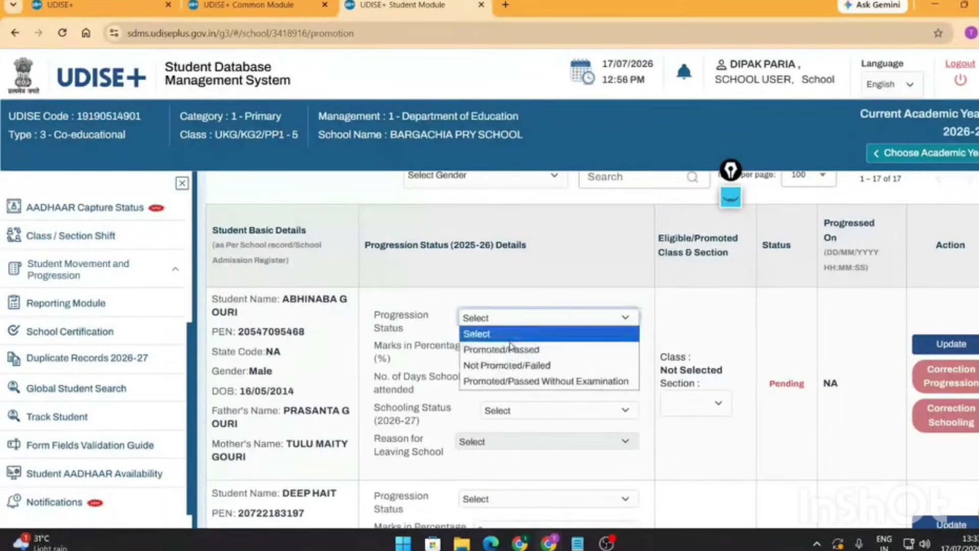
left_click(557, 301)
left_click(526, 320)
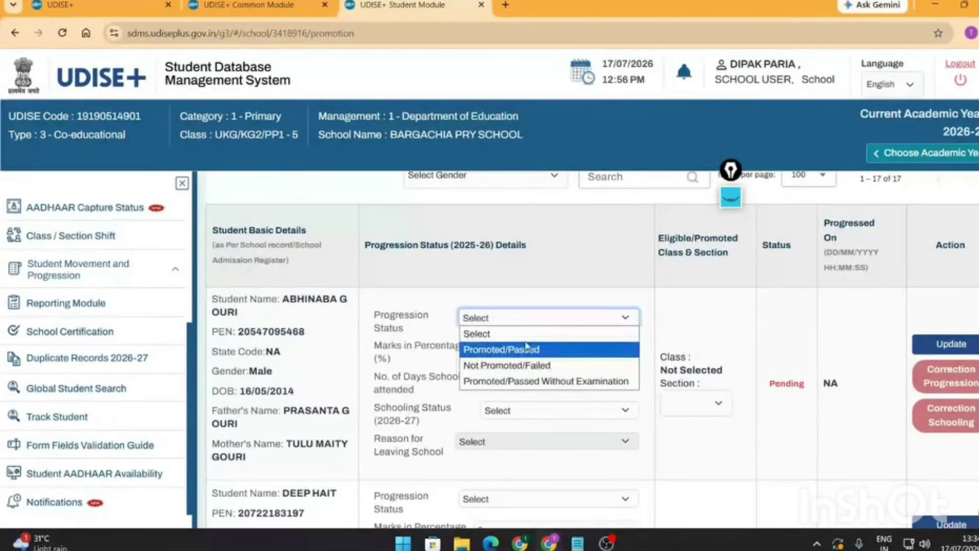
left_click(586, 317)
scroll(714, 286, "down", 8)
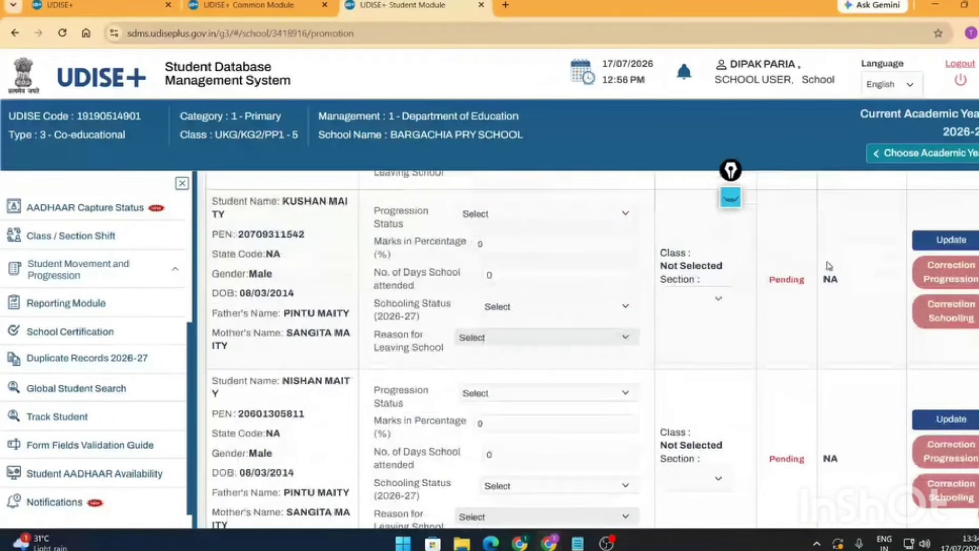
scroll(708, 379, "down", 8)
scroll(708, 379, "down", 10)
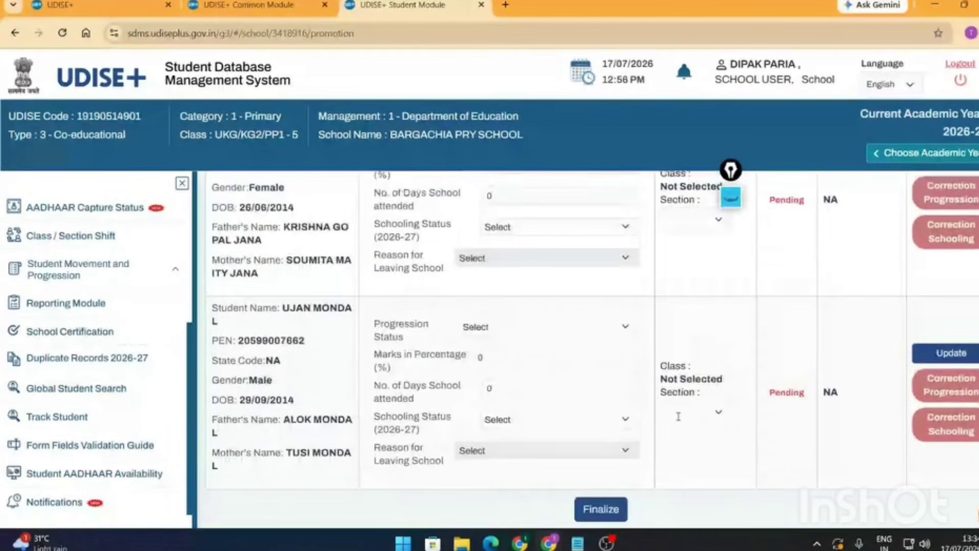
scroll(678, 417, "down", 2)
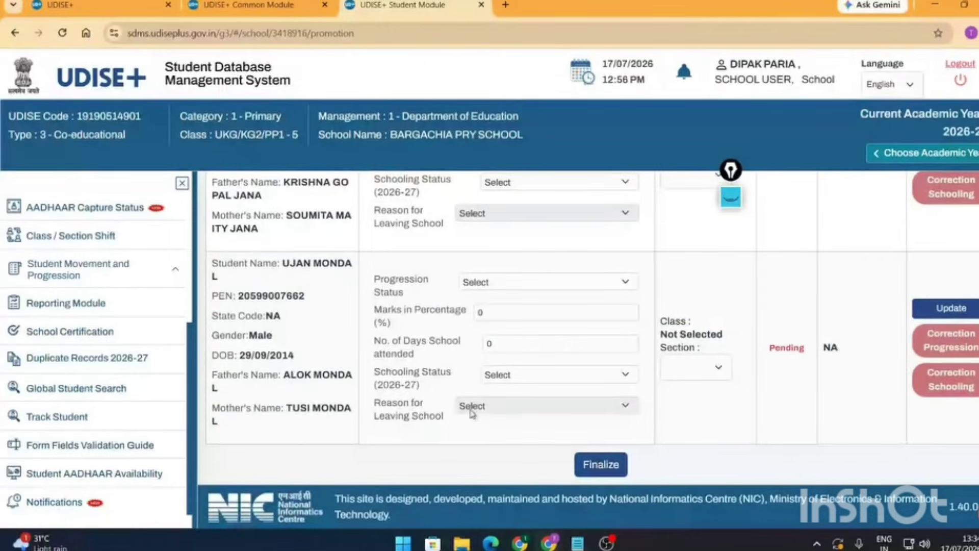
scroll(471, 411, "up", 20)
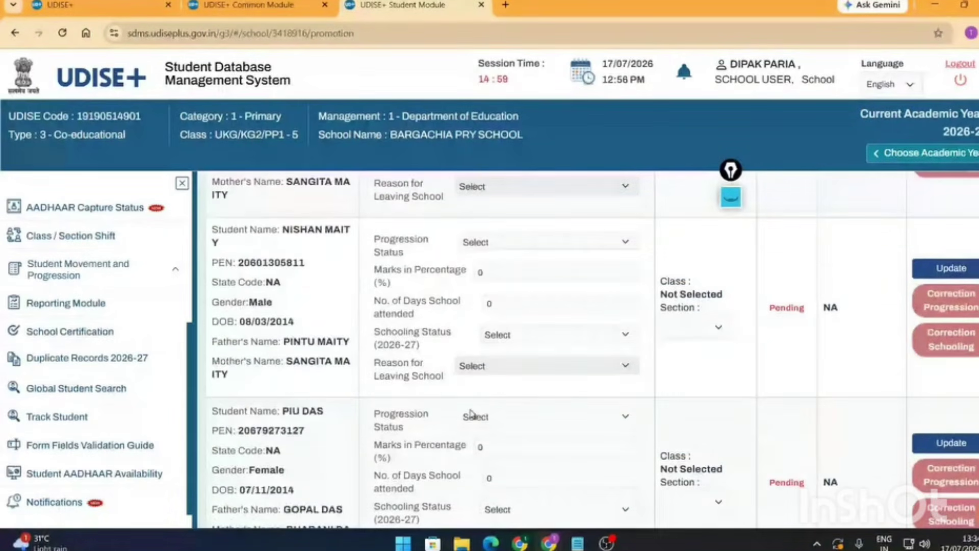
- Try Class III, then switch back to Class V and scroll through its students
left_click(310, 245)
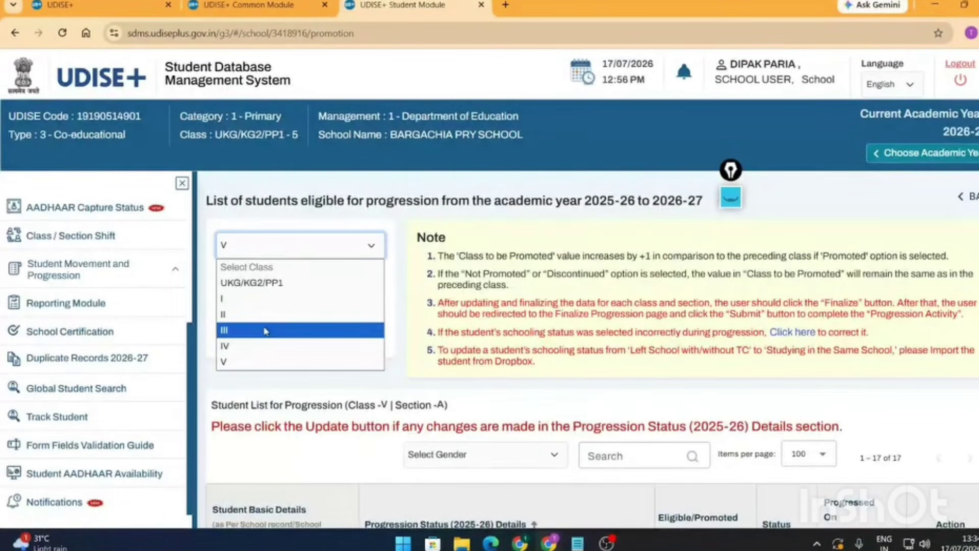
left_click(266, 332)
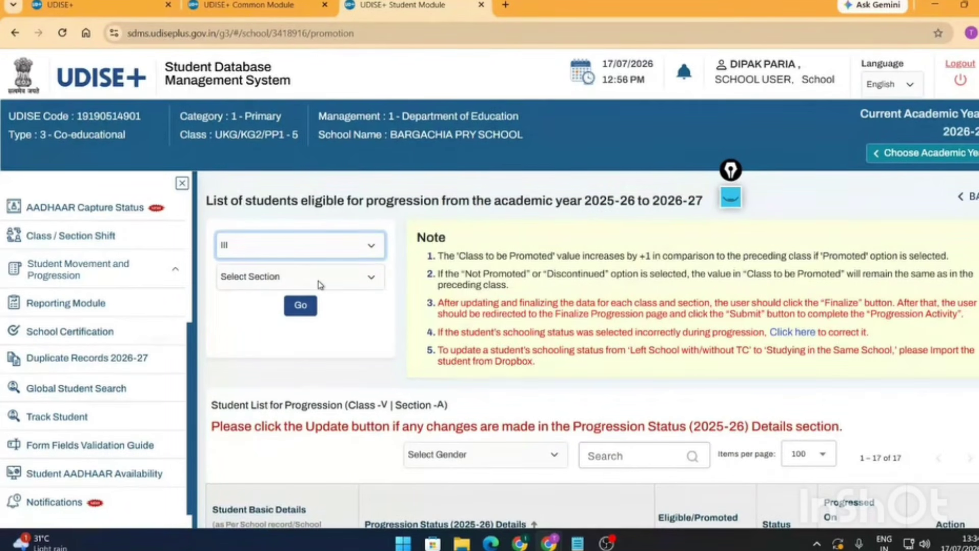
left_click(375, 249)
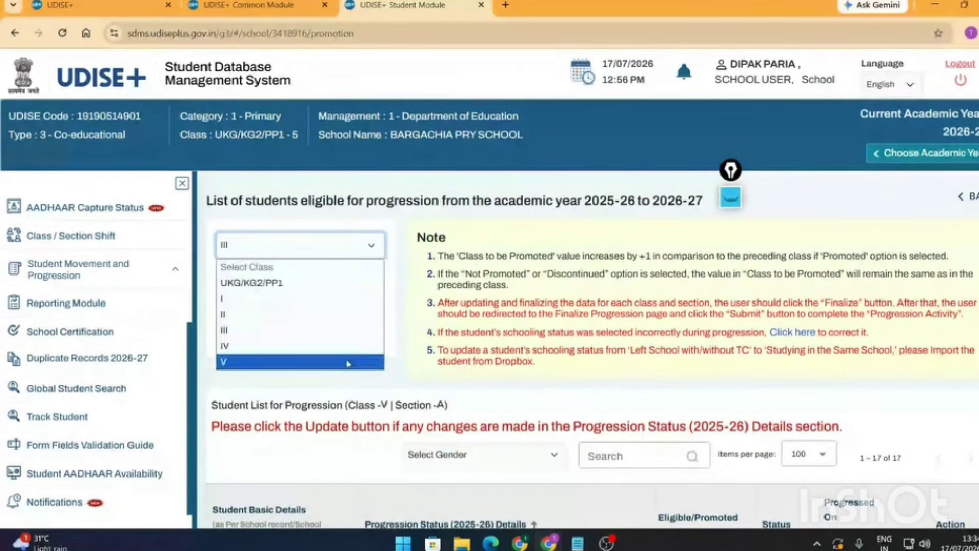
left_click(346, 366)
scroll(688, 379, "down", 1)
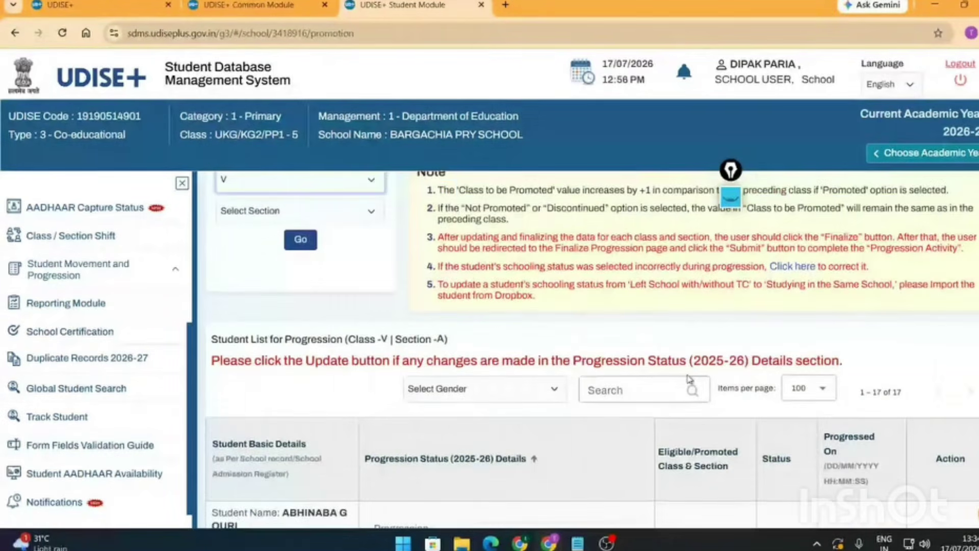
scroll(689, 379, "down", 5)
scroll(942, 439, "down", 5)
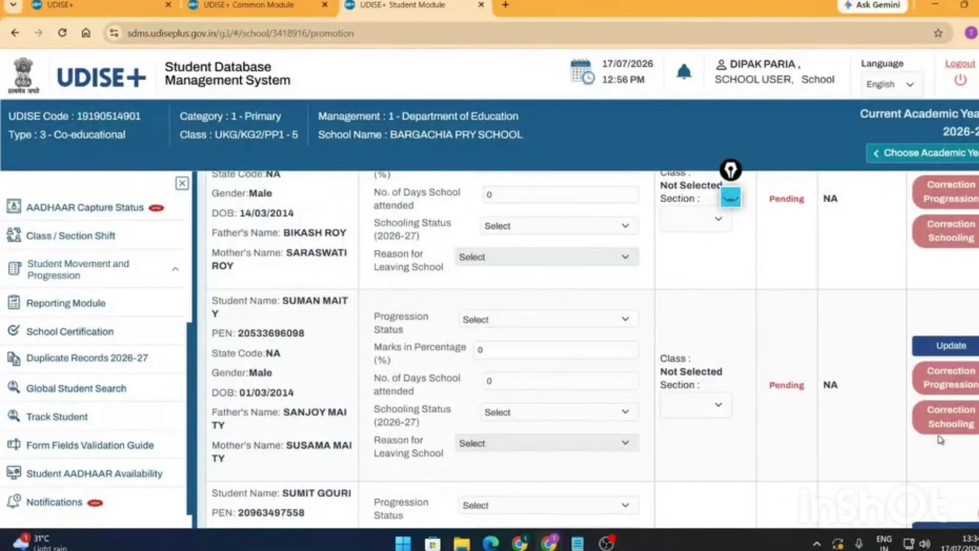
scroll(601, 394, "down", 10)
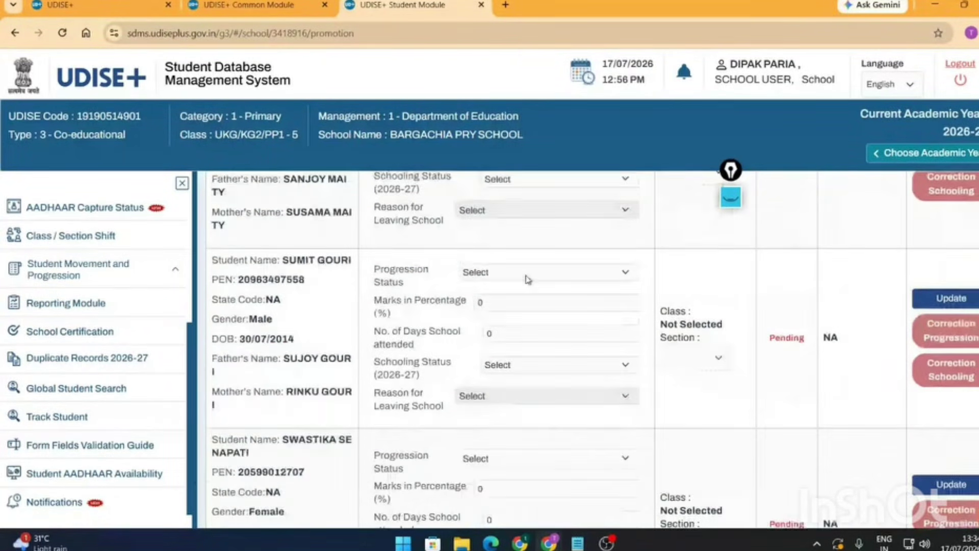
scroll(552, 385, "down", 5)
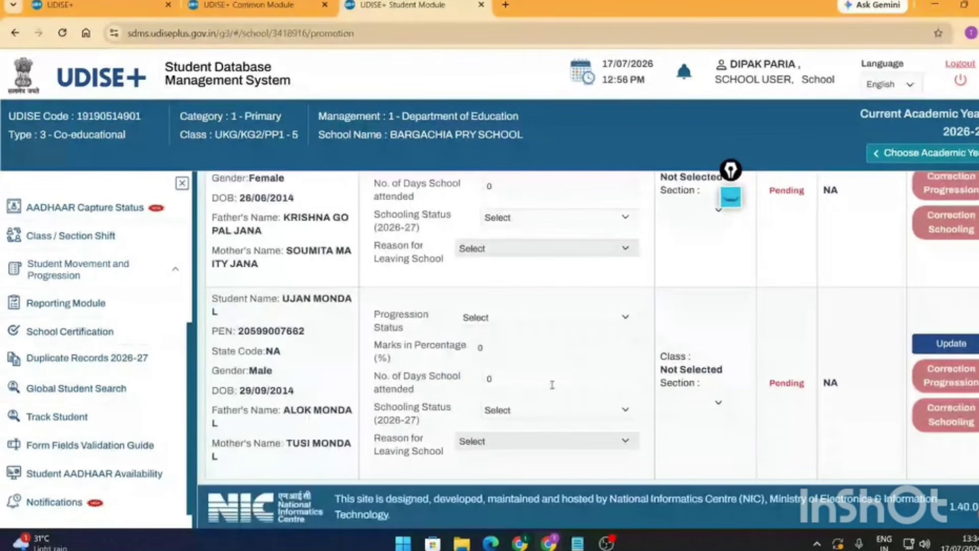
scroll(552, 385, "up", 20)
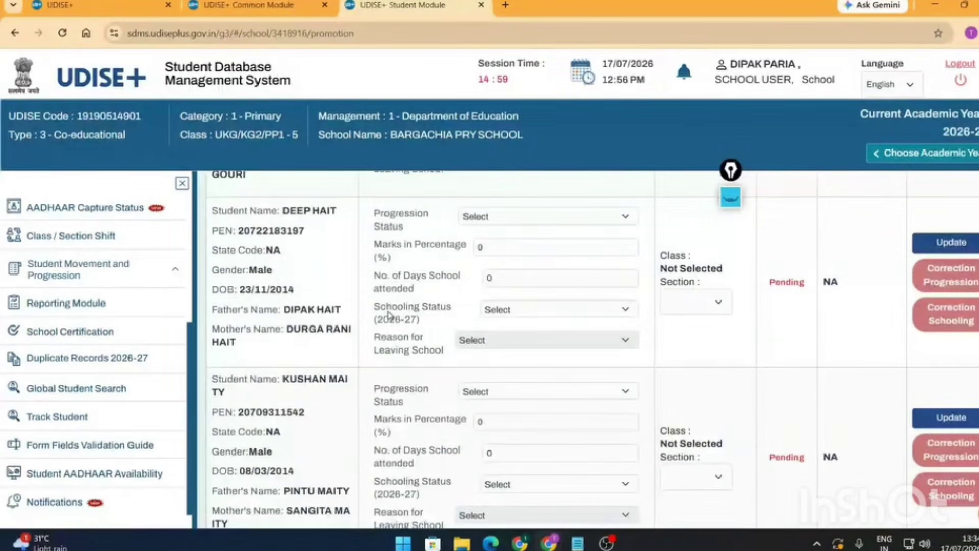
- Load the Class IV, Section A progression list and look over its students
left_click(336, 254)
left_click(323, 278)
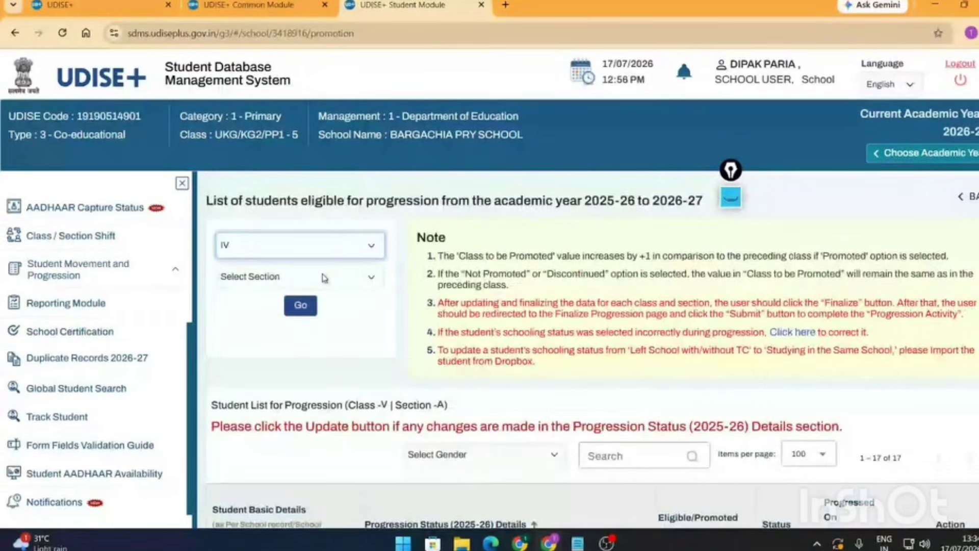
left_click(303, 306)
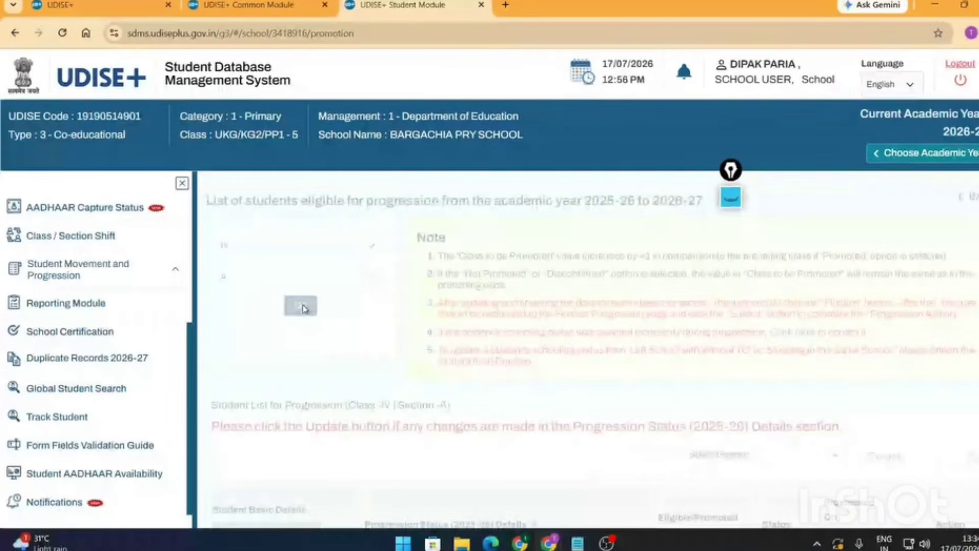
scroll(662, 378, "down", 10)
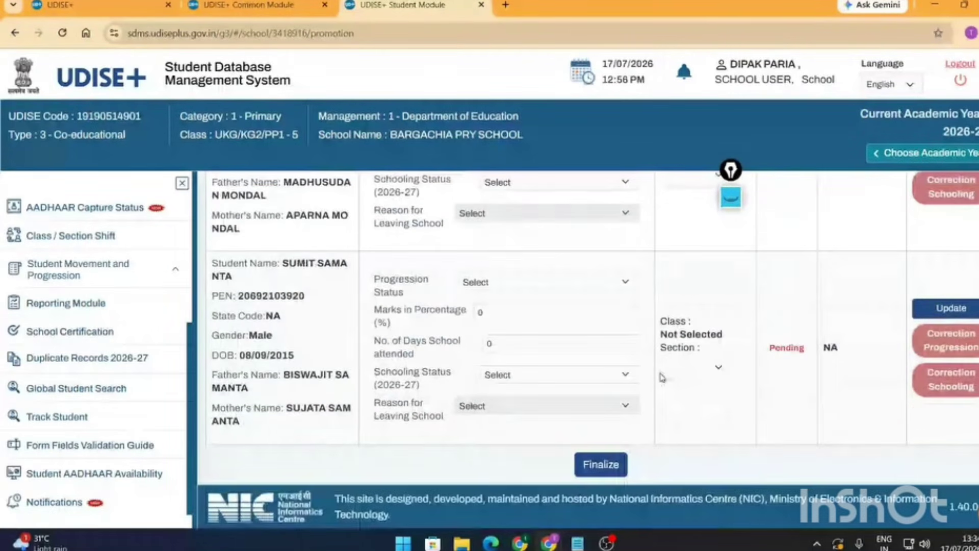
scroll(450, 332, "up", 8)
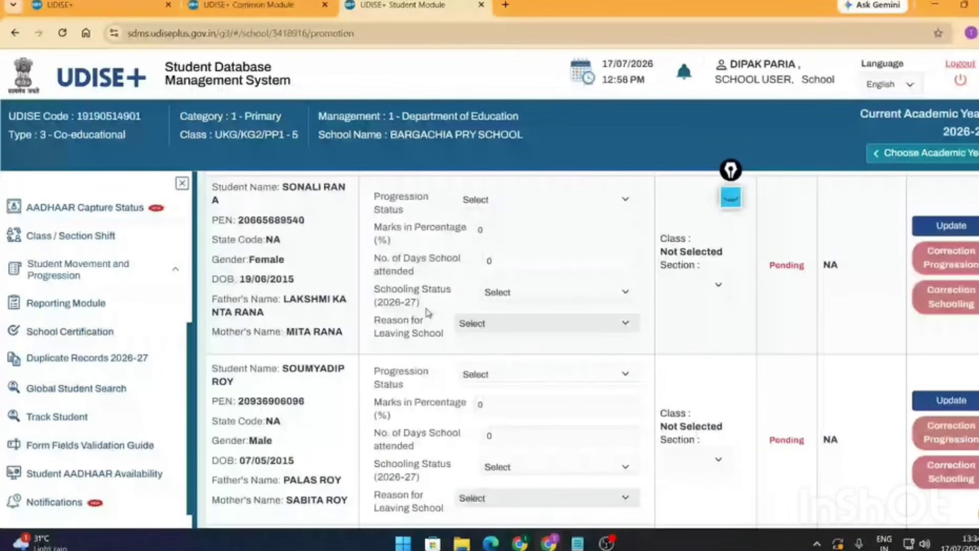
scroll(427, 313, "up", 5)
scroll(92, 235, "up", 4)
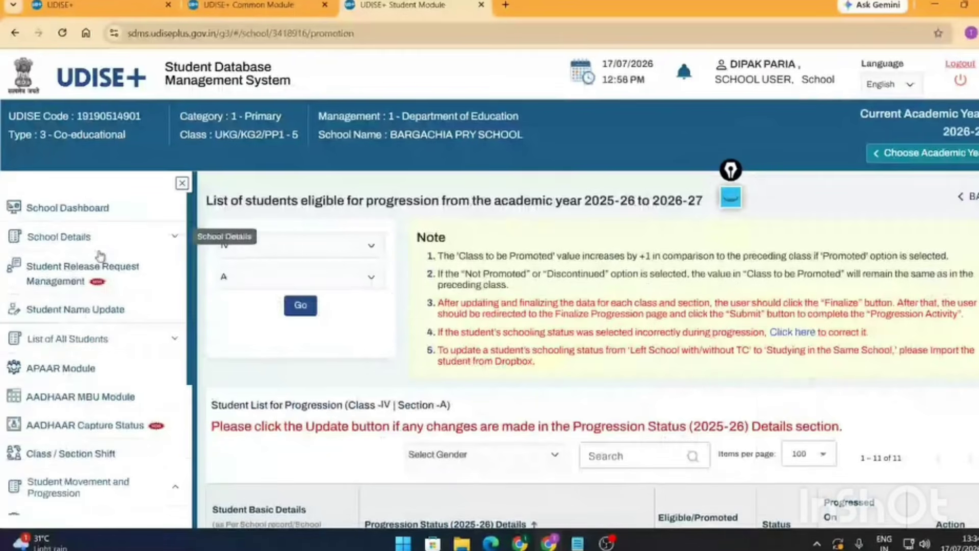
- From the school dashboard, open a Class I student's general profile, allow demographic changes, and save
left_click(90, 206)
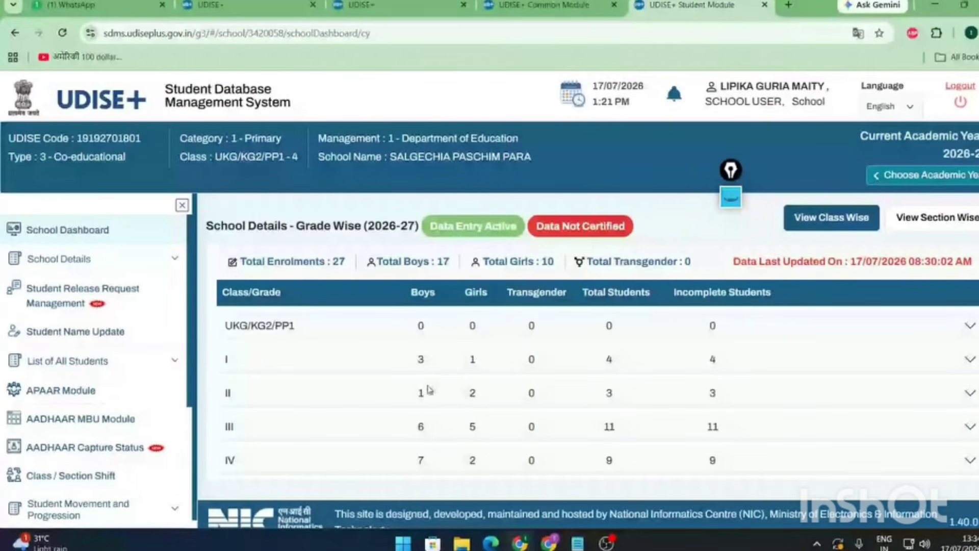
left_click(969, 361)
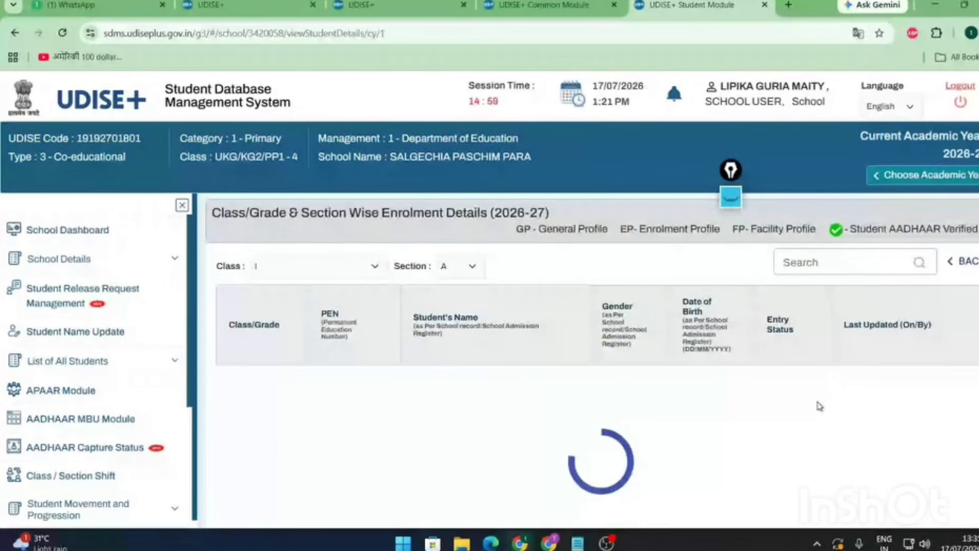
scroll(820, 407, "down", 3)
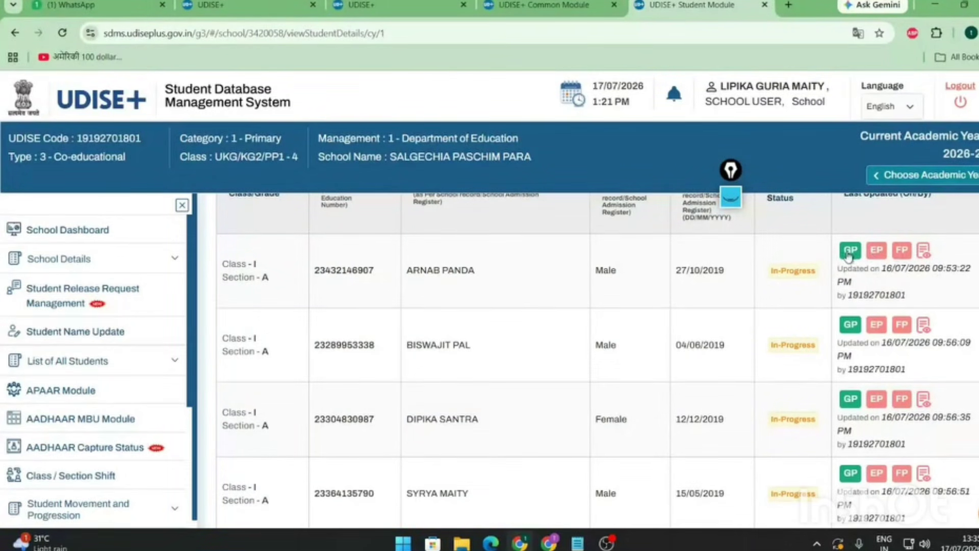
left_click(849, 251)
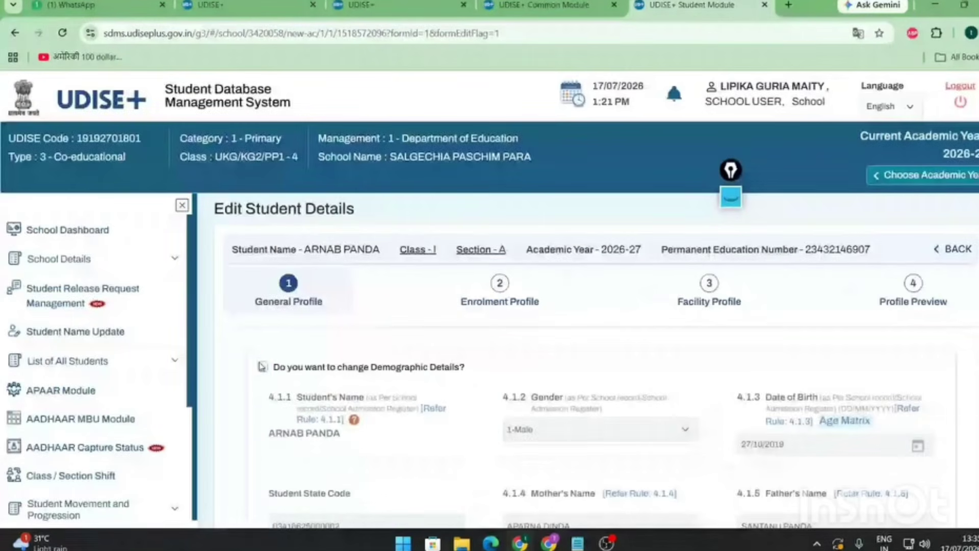
left_click(262, 366)
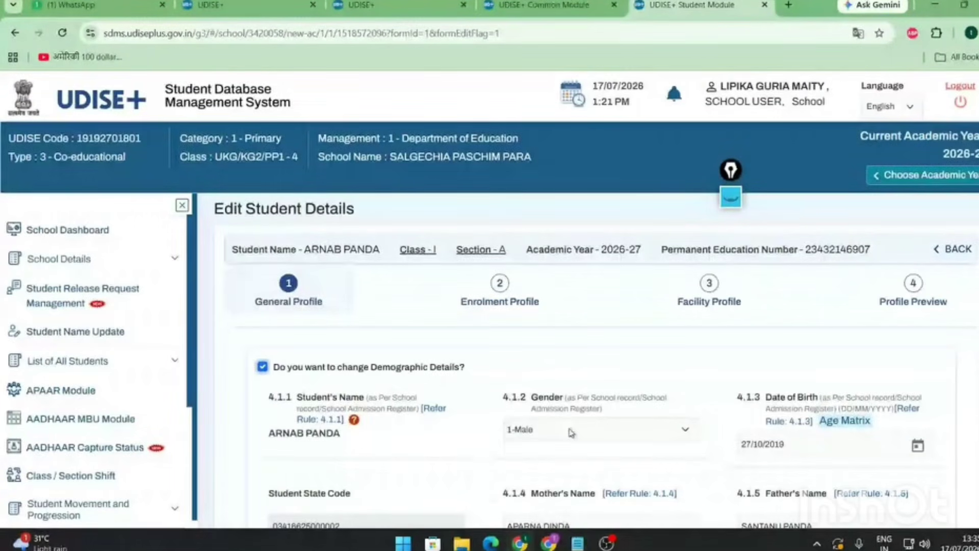
scroll(822, 346, "down", 3)
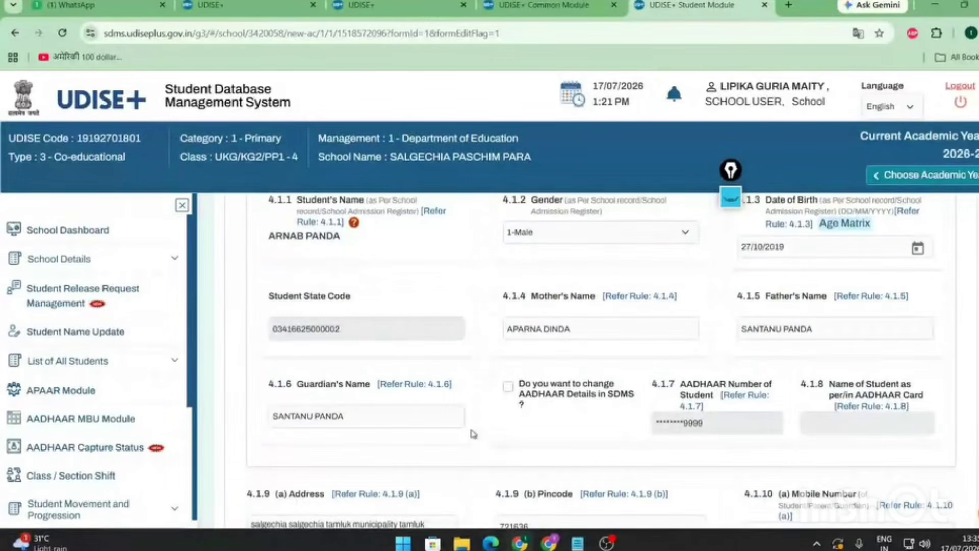
scroll(474, 434, "down", 10)
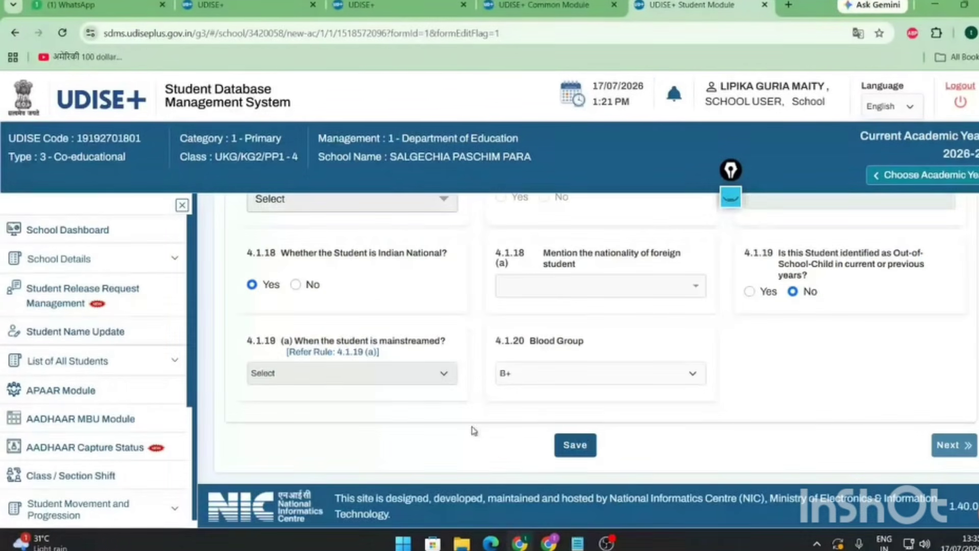
left_click(587, 444)
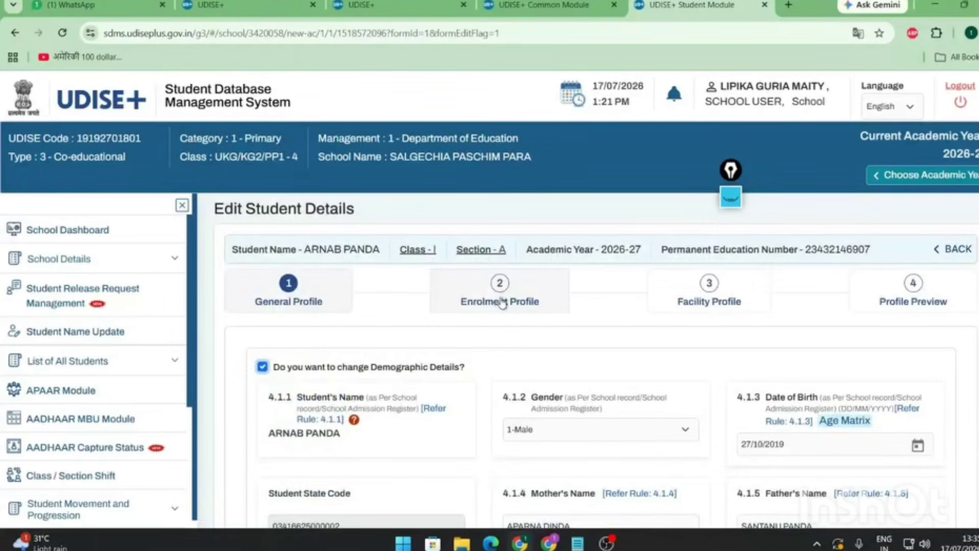
- Move through the enrolment and facility profile steps, reviewing each page
left_click(503, 303)
left_click(754, 301)
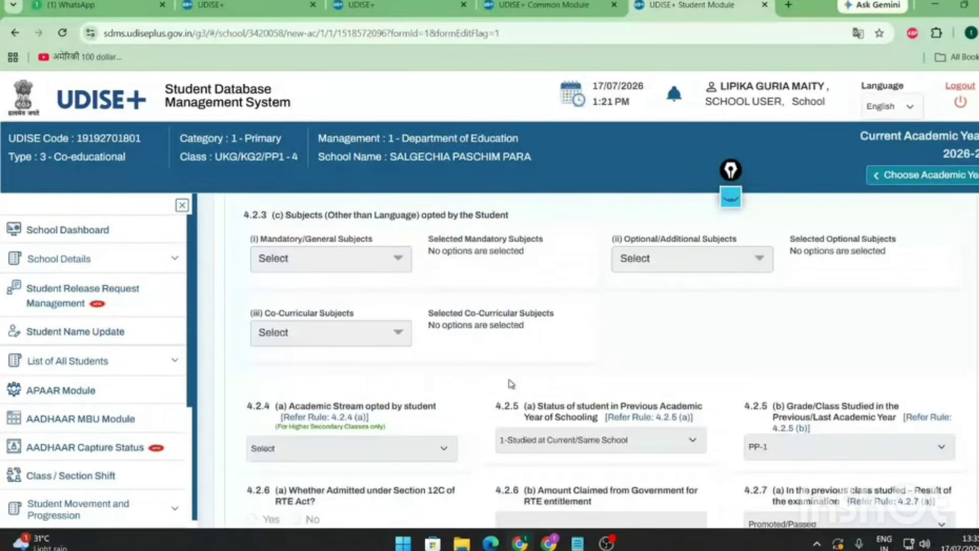
scroll(510, 418, "down", 5)
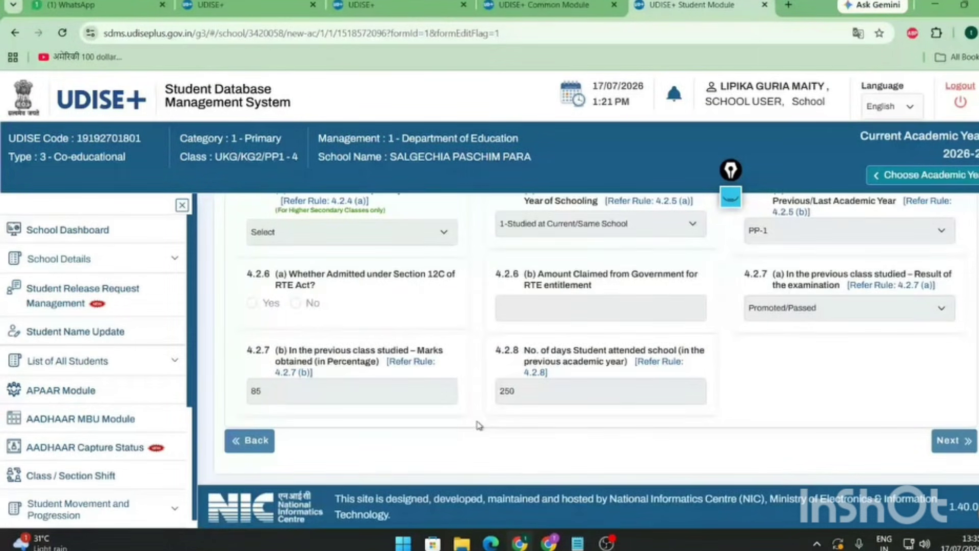
scroll(479, 425, "up", 4)
scroll(490, 388, "up", 6)
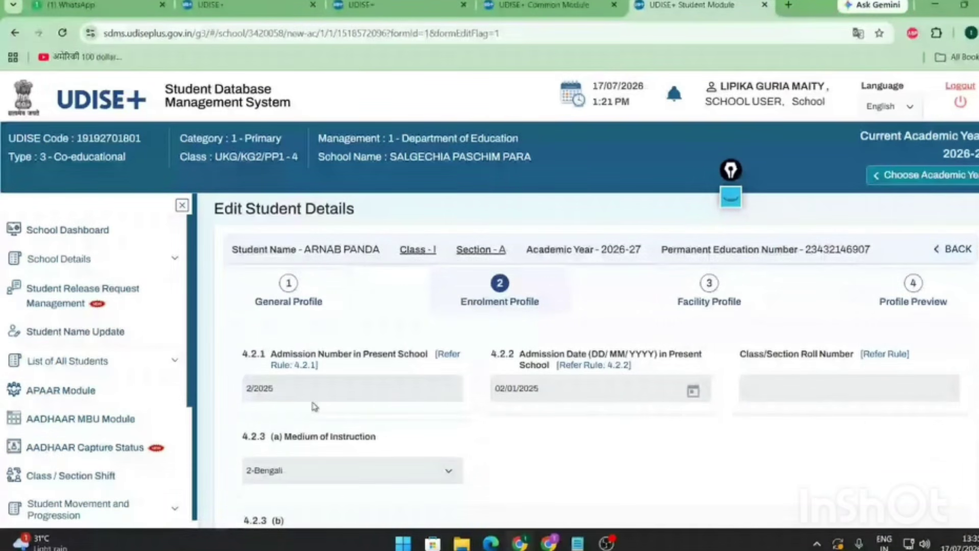
scroll(675, 282, "down", 5)
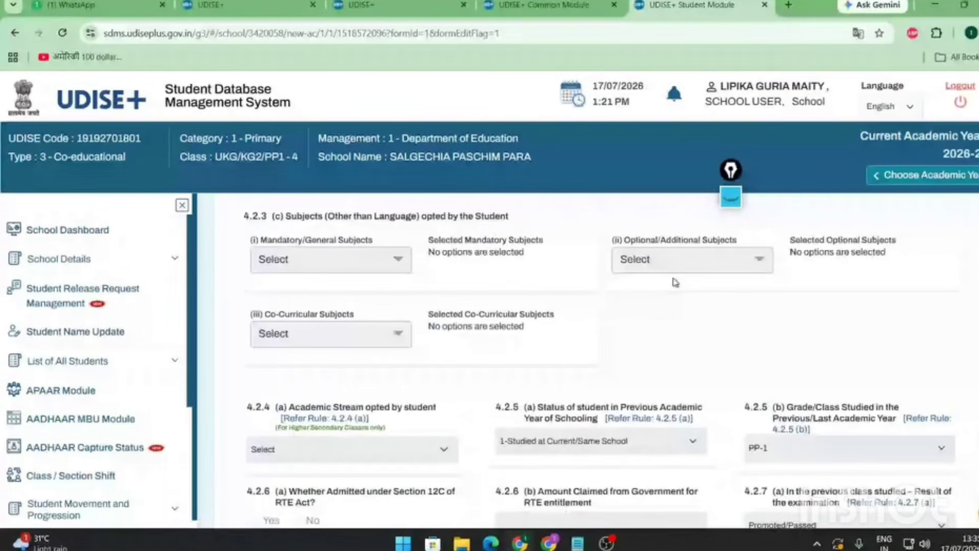
scroll(591, 420, "down", 4)
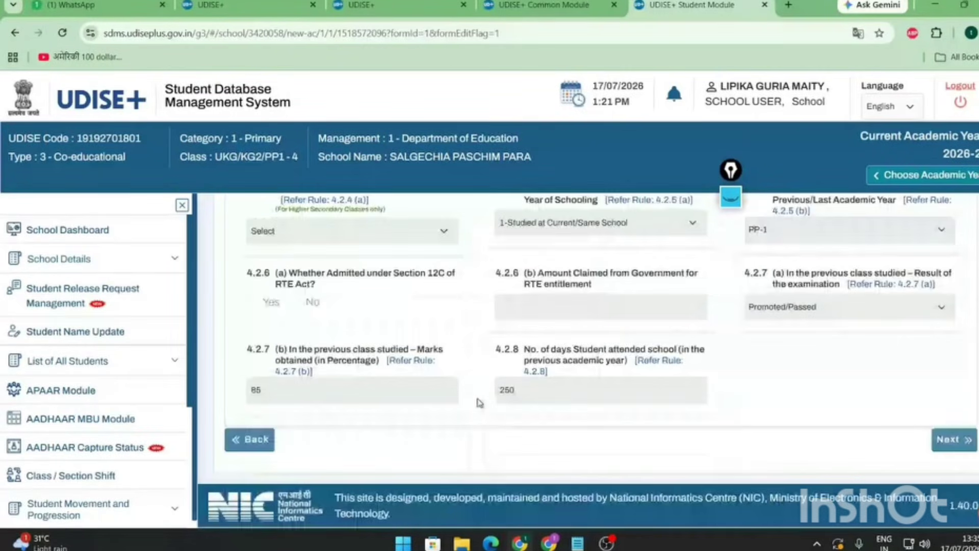
scroll(479, 402, "up", 9)
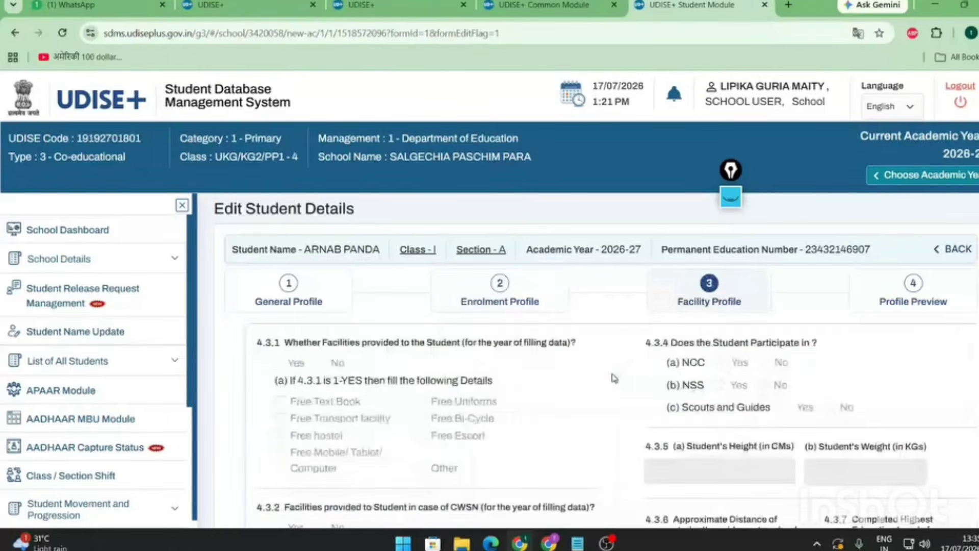
scroll(614, 378, "down", 5)
scroll(613, 379, "up", 5)
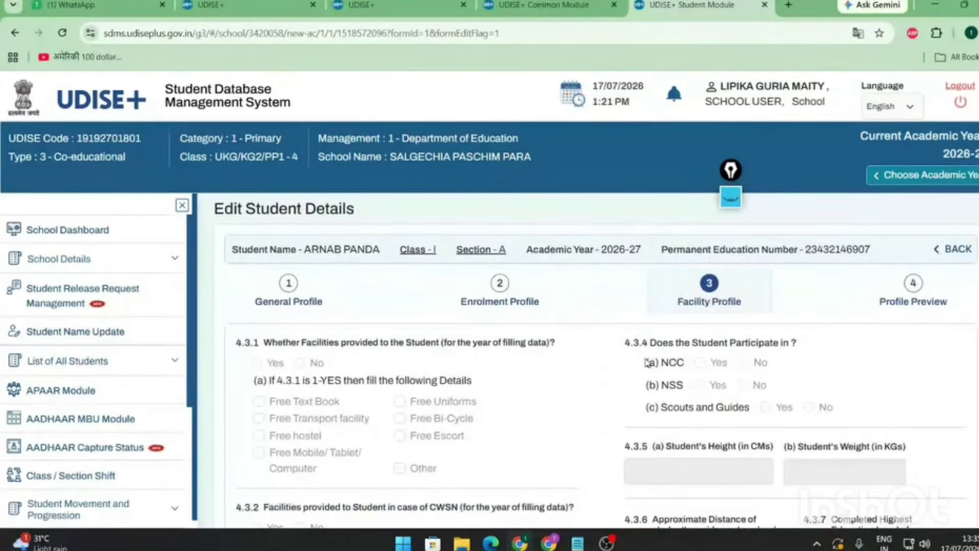
scroll(647, 362, "down", 5)
scroll(862, 398, "up", 5)
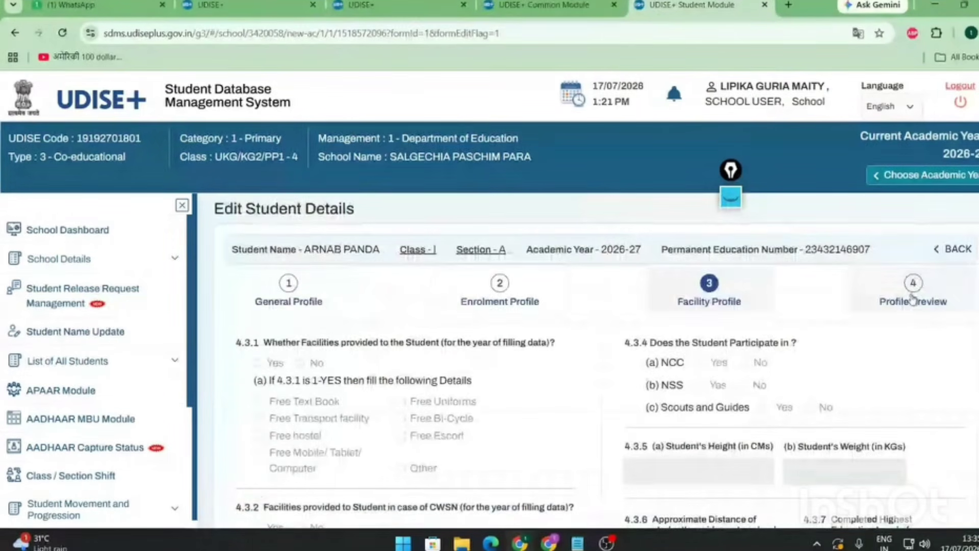
- View the profile preview, then go back to the school dashboard
left_click(911, 306)
scroll(574, 400, "down", 15)
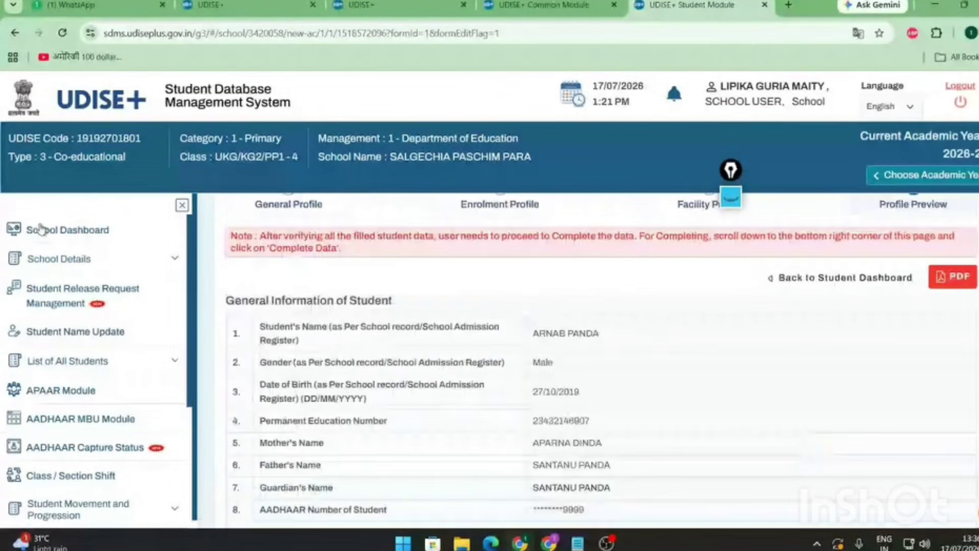
left_click(41, 229)
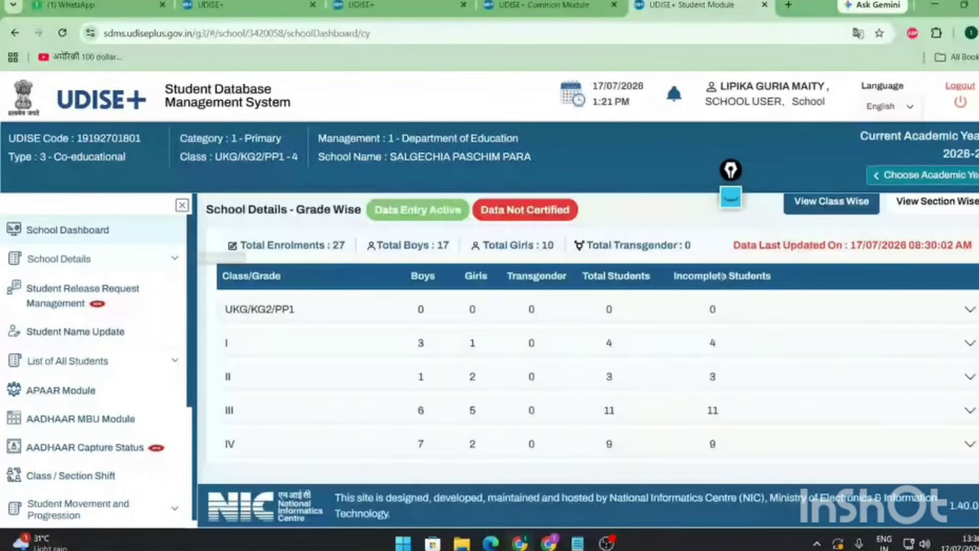
left_click(968, 305)
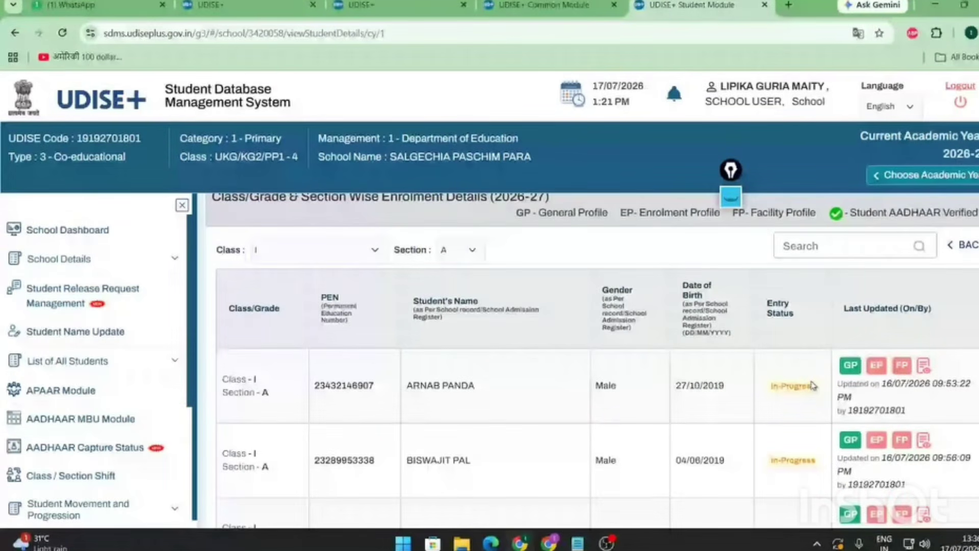
scroll(813, 386, "down", 4)
scroll(797, 440, "up", 4)
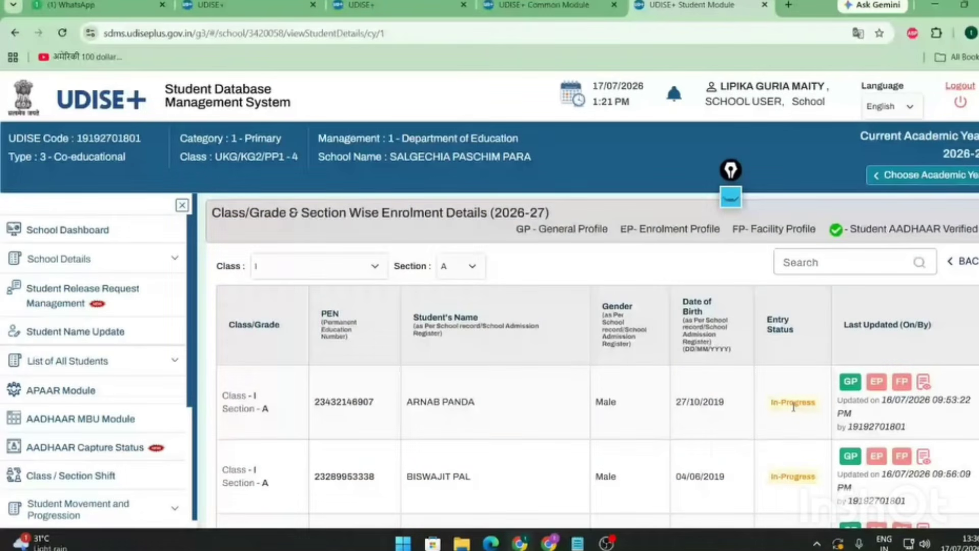
left_click_drag(770, 403, 821, 402)
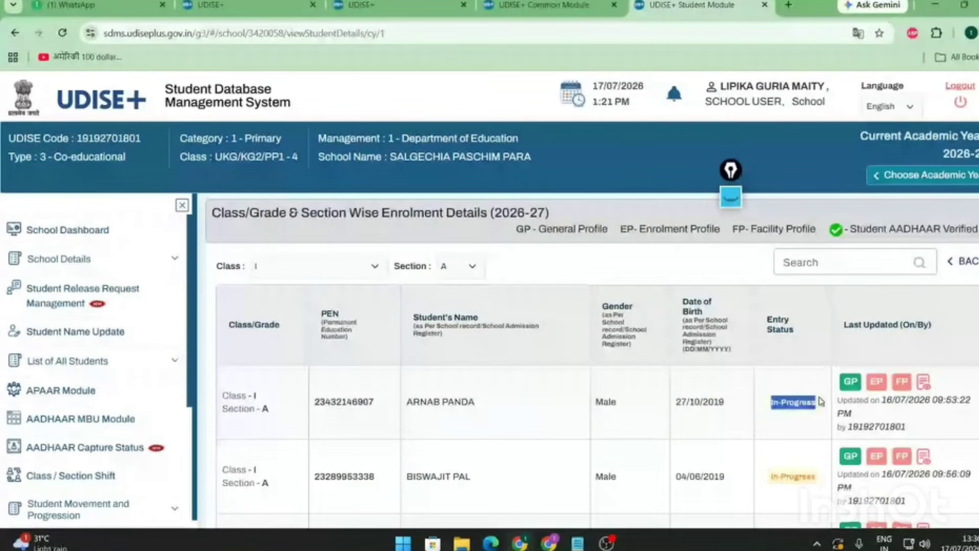
- Mark the sidebar menu in red ink, clear it, and put the annotation tools away
left_click(731, 199)
left_click(730, 257)
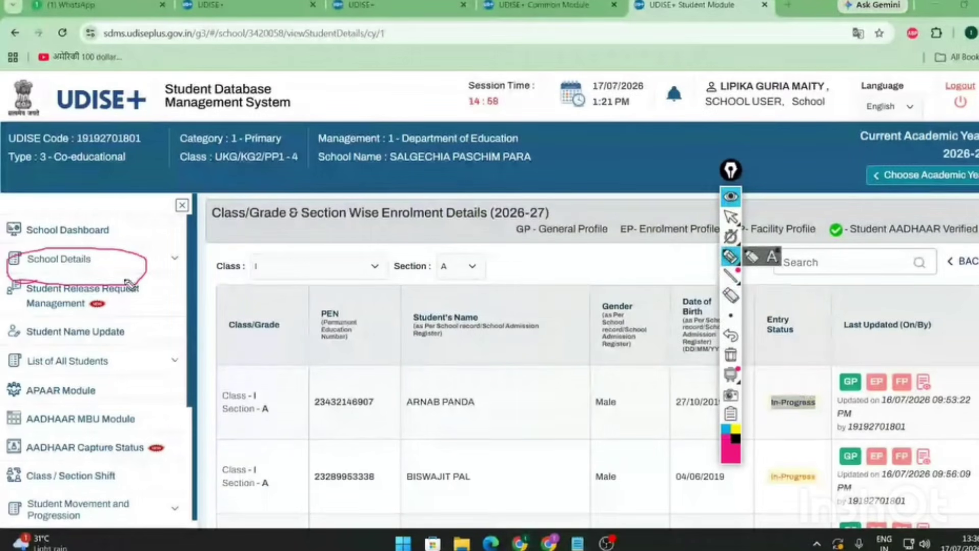
mouse_move(16, 278)
left_mouse_down()
mouse_move(133, 504)
mouse_move(43, 261)
left_mouse_up()
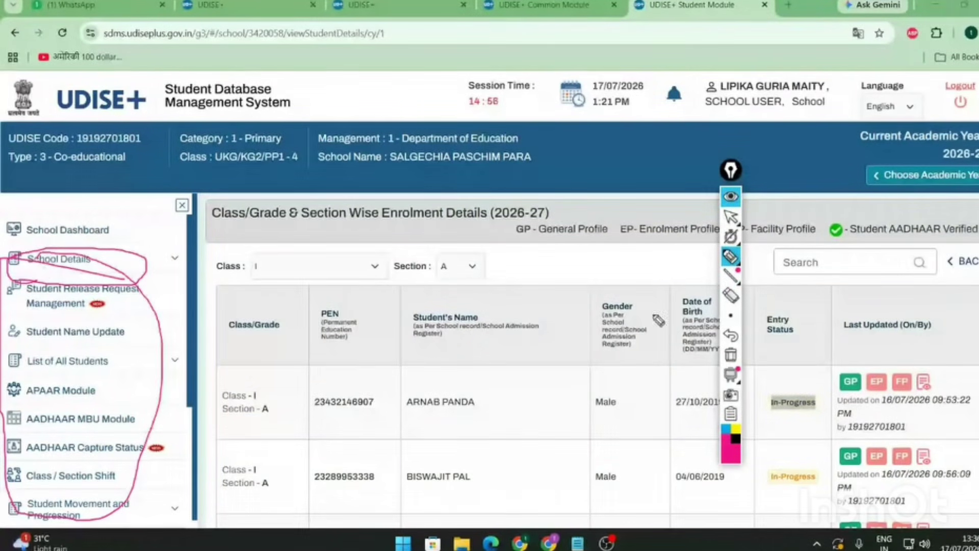
left_click(730, 304)
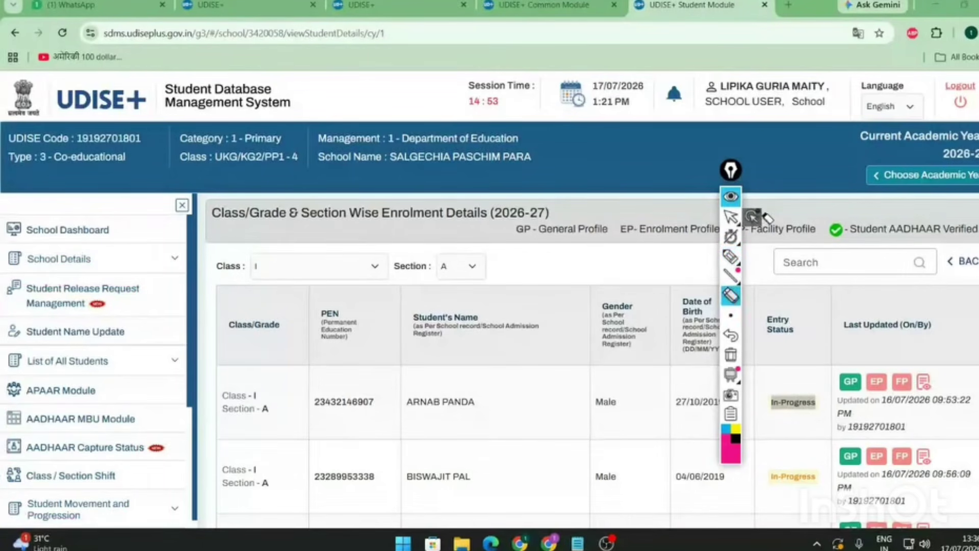
left_click(731, 218)
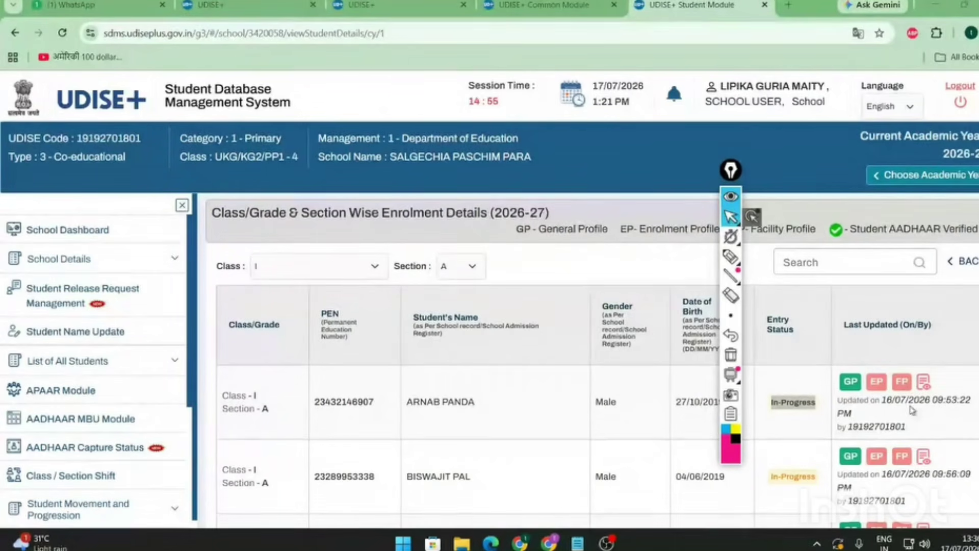
left_click(731, 199)
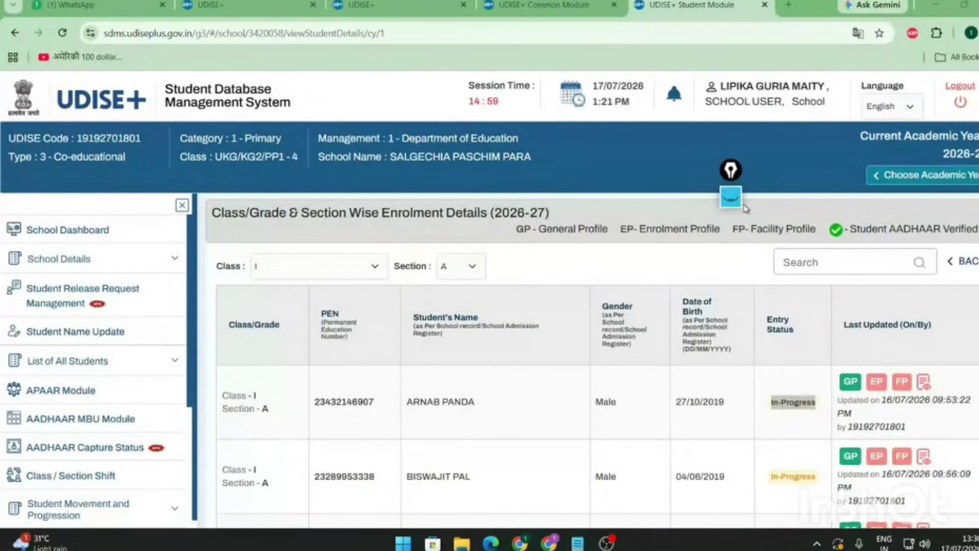
left_click(731, 199)
left_click(731, 257)
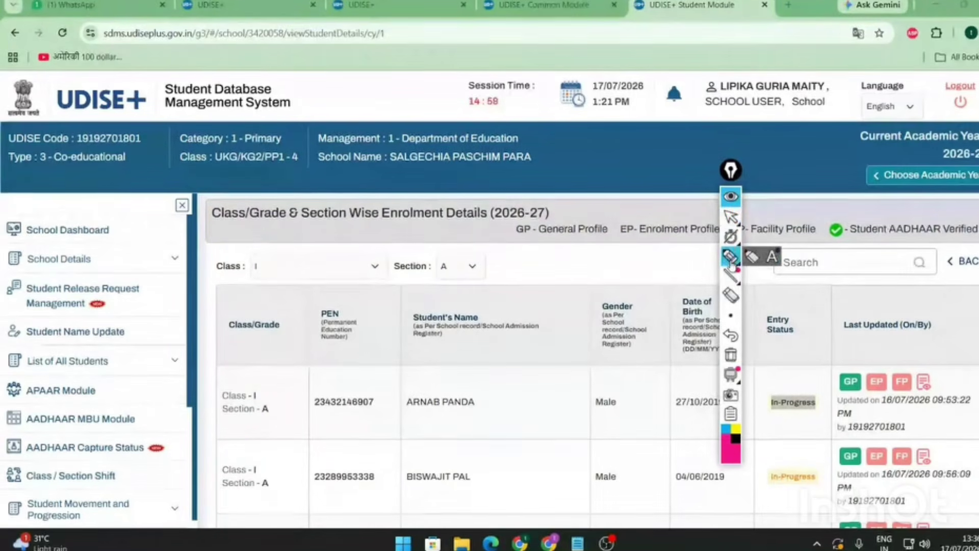
mouse_move(731, 237)
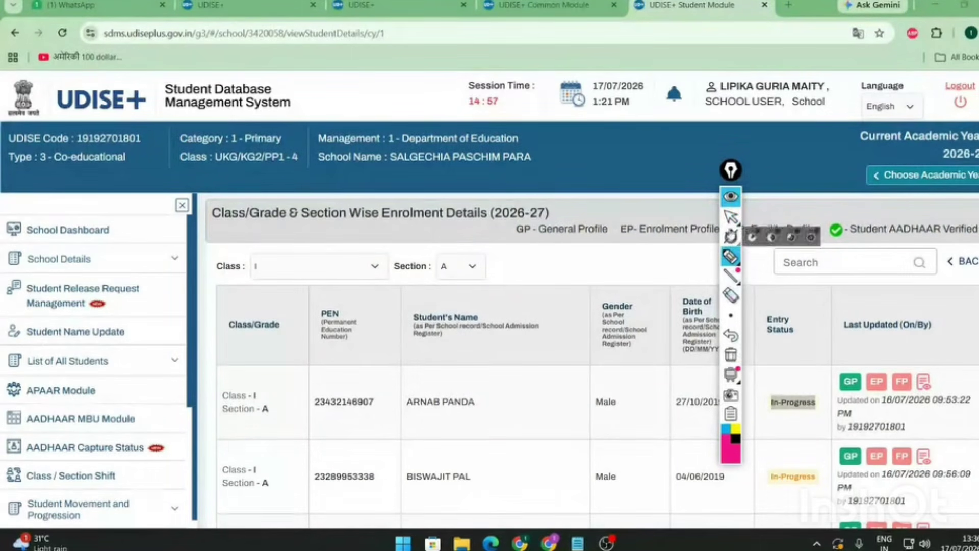
left_click(731, 217)
scroll(128, 443, "down", 4)
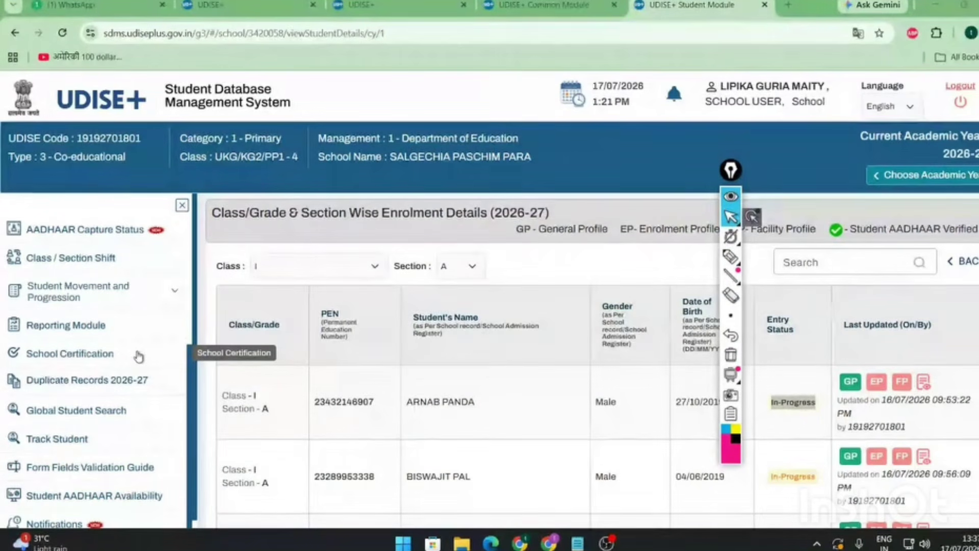
- Mark Student Movement and Progression and Import Module in the sidebar, then open Import Module
left_click(730, 258)
mouse_move(8, 278)
left_mouse_down()
mouse_move(174, 280)
mouse_move(133, 307)
mouse_move(8, 280)
left_mouse_up()
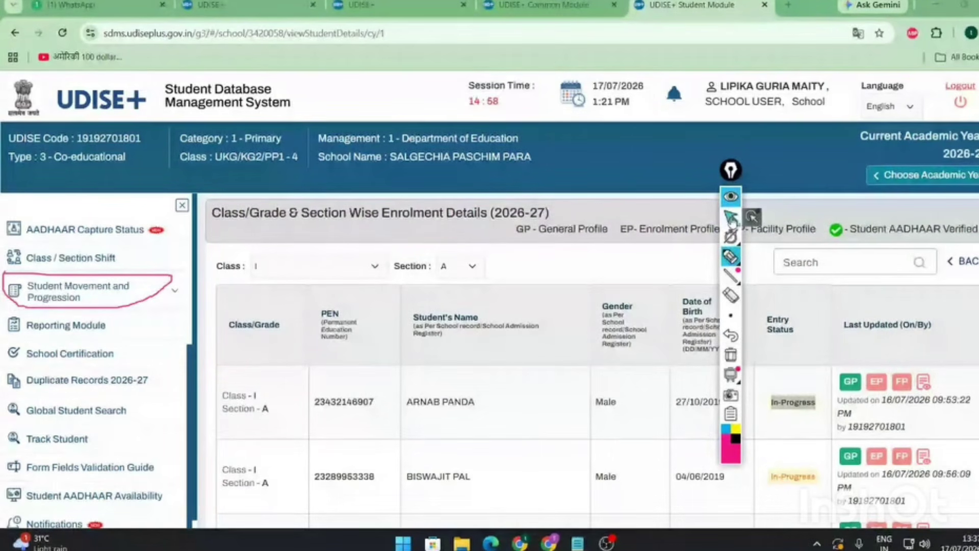
left_click(732, 218)
left_click(82, 291)
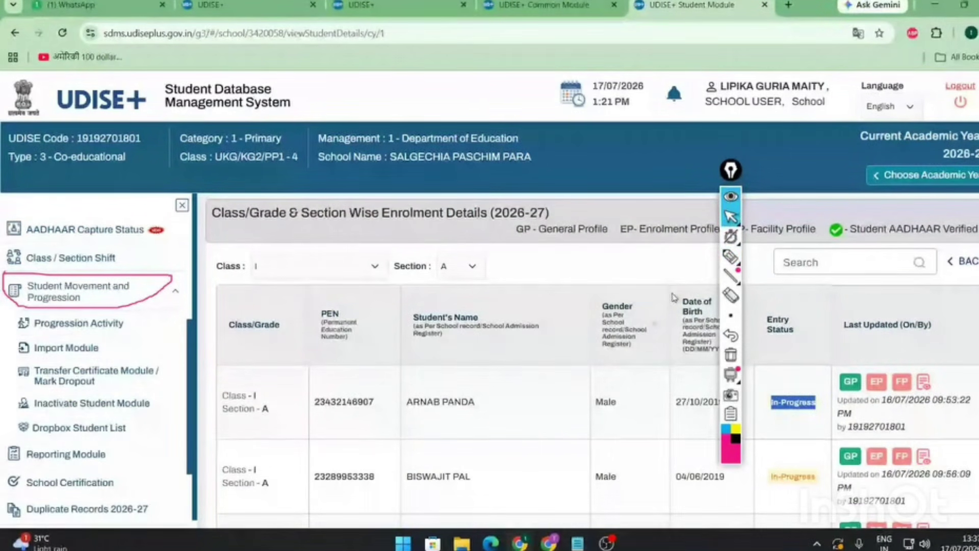
left_click(732, 257)
left_click_drag(31, 358, 92, 359)
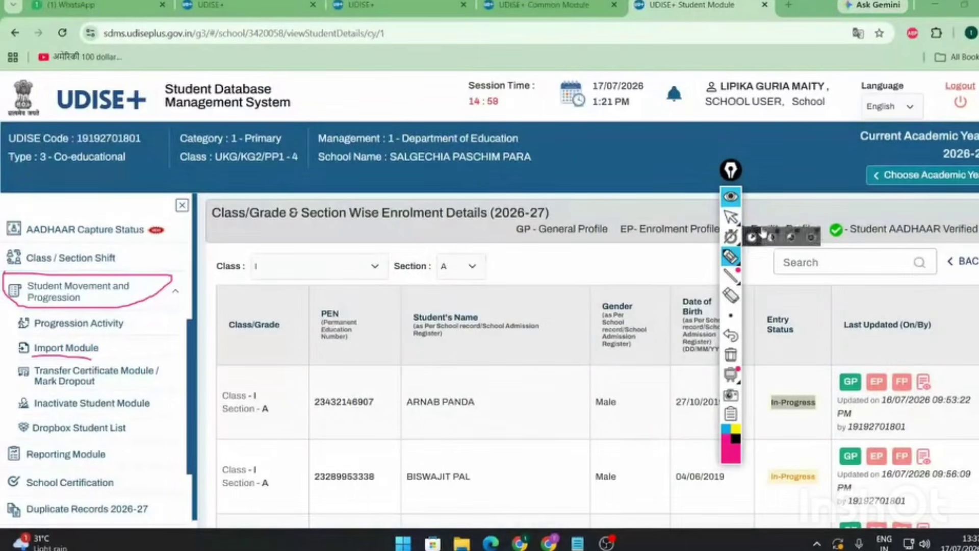
left_click(731, 219)
left_click(72, 350)
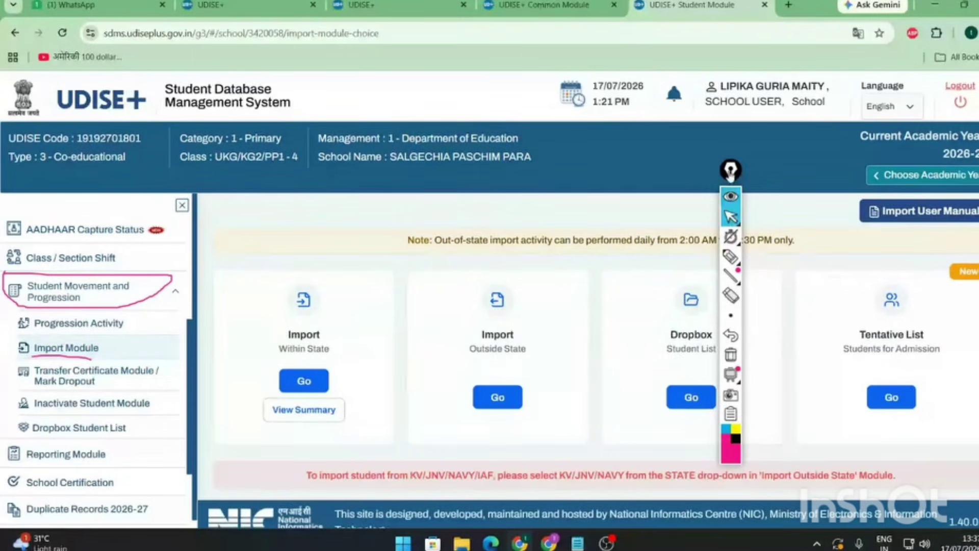
- Circle and tick the Import Within State and Import Outside State options
left_click_drag(731, 169, 792, 167)
left_click(792, 254)
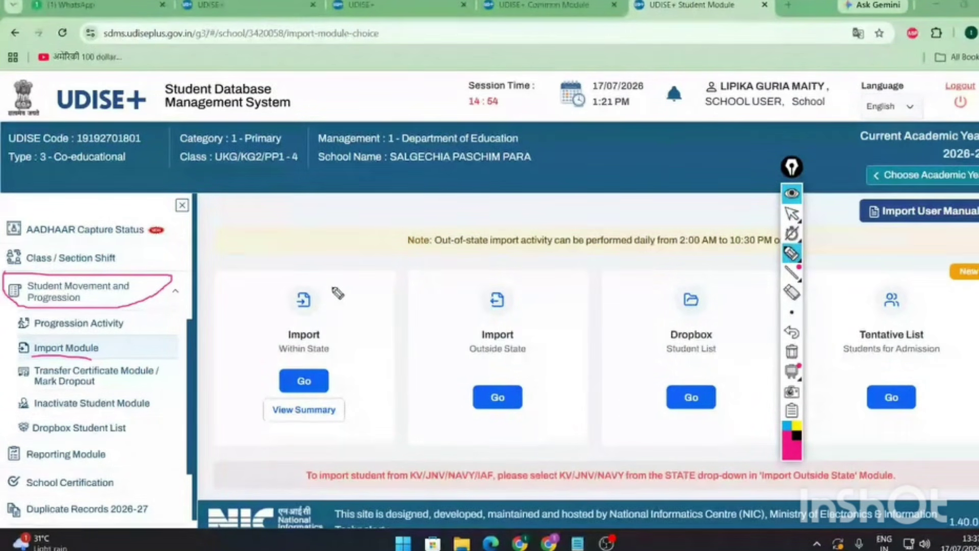
mouse_move(270, 331)
left_mouse_down()
mouse_move(336, 352)
mouse_move(320, 326)
mouse_move(290, 321)
mouse_move(270, 332)
mouse_move(282, 360)
left_mouse_up()
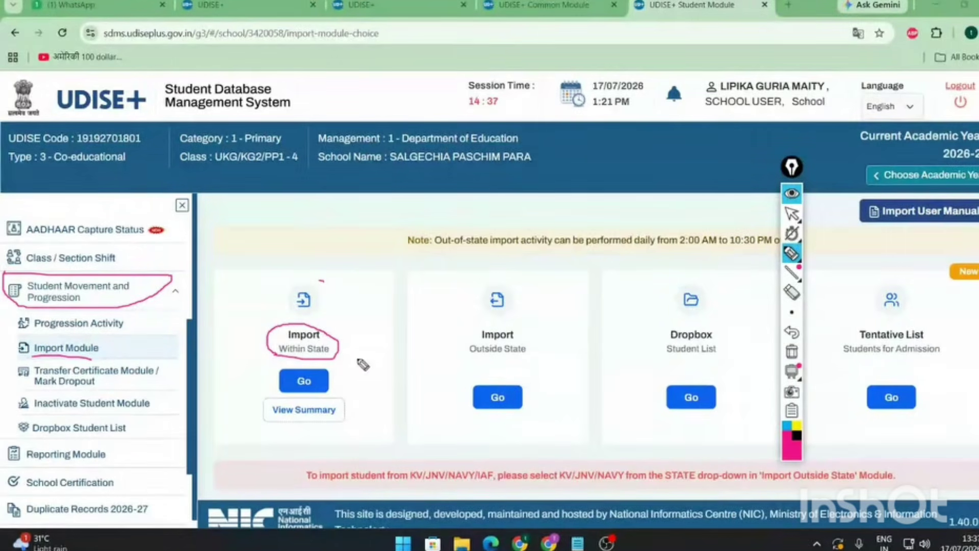
left_click_drag(252, 329, 305, 296)
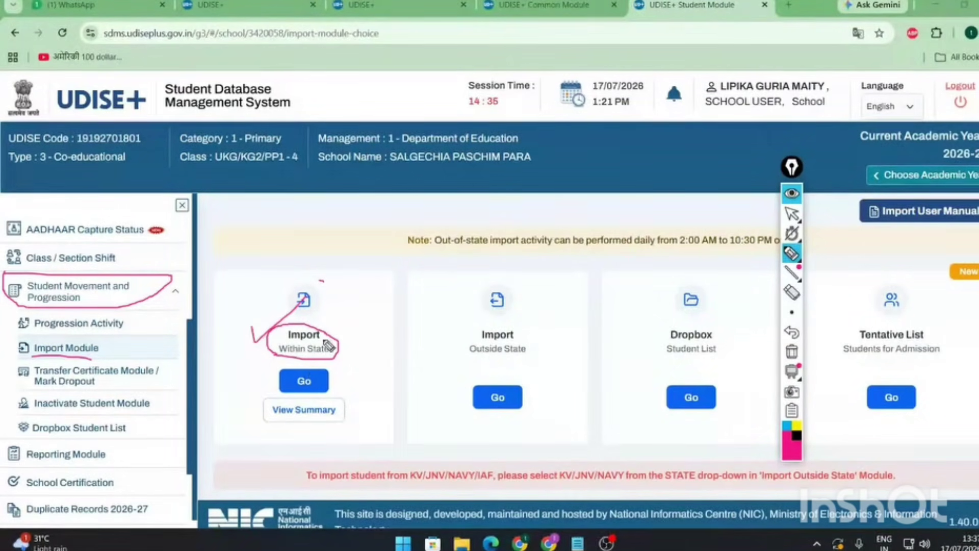
mouse_move(539, 326)
left_mouse_down()
mouse_move(472, 326)
mouse_move(500, 363)
mouse_move(549, 328)
mouse_move(531, 325)
left_mouse_up()
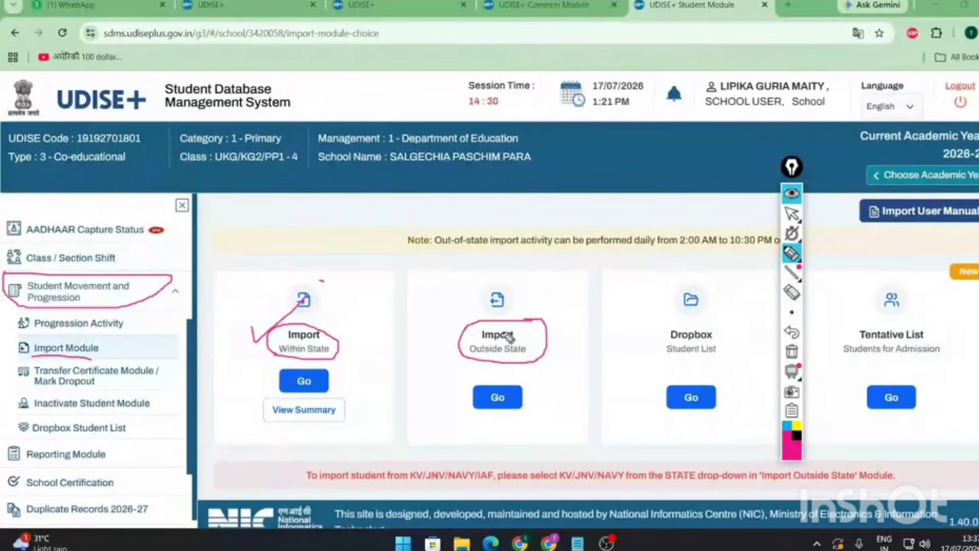
left_click_drag(447, 309, 486, 281)
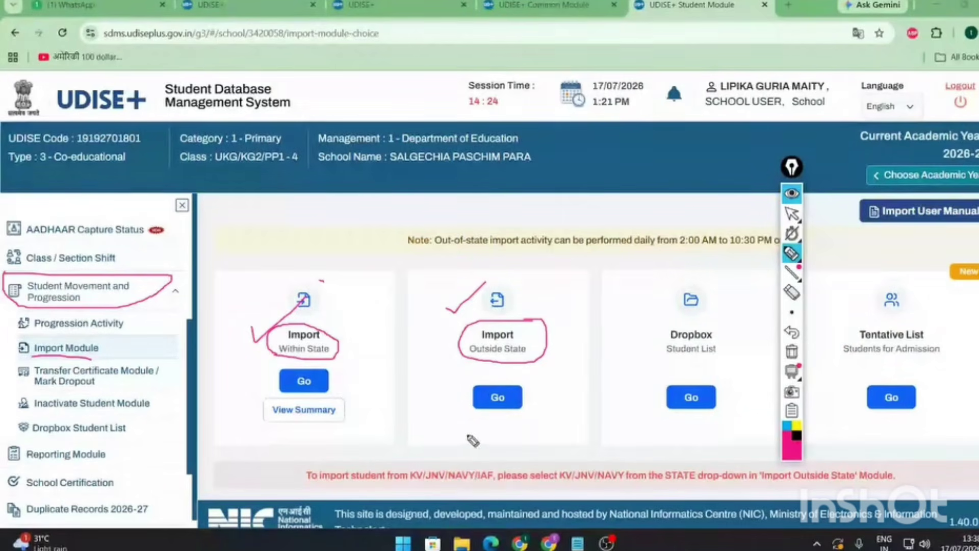
left_click_drag(467, 435, 499, 400)
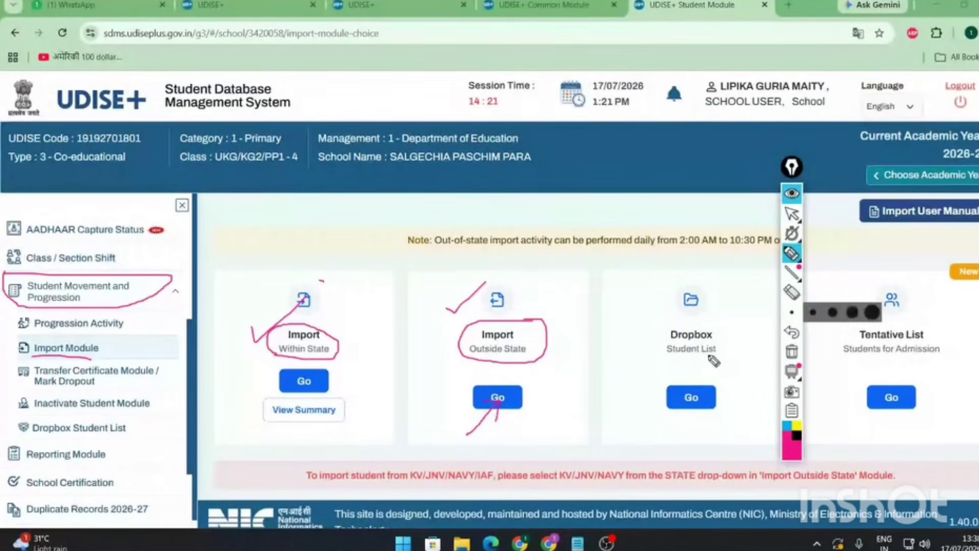
- Circle the Dropbox Student List and Tentative List's New badge, then erase all marks
mouse_move(664, 363)
left_mouse_down()
mouse_move(709, 269)
mouse_move(642, 306)
mouse_move(676, 366)
left_mouse_up()
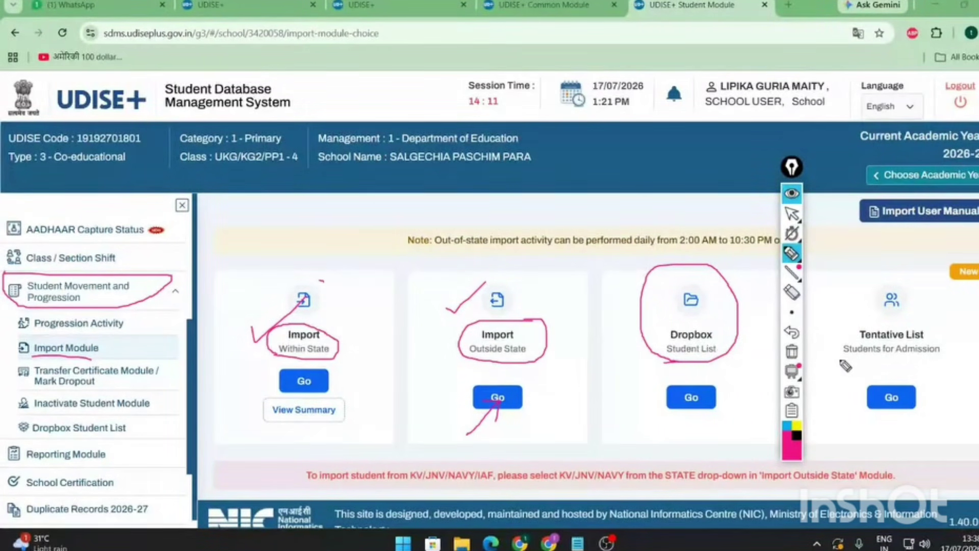
mouse_move(840, 360)
left_mouse_down()
mouse_move(895, 280)
mouse_move(844, 369)
mouse_move(961, 348)
left_mouse_up()
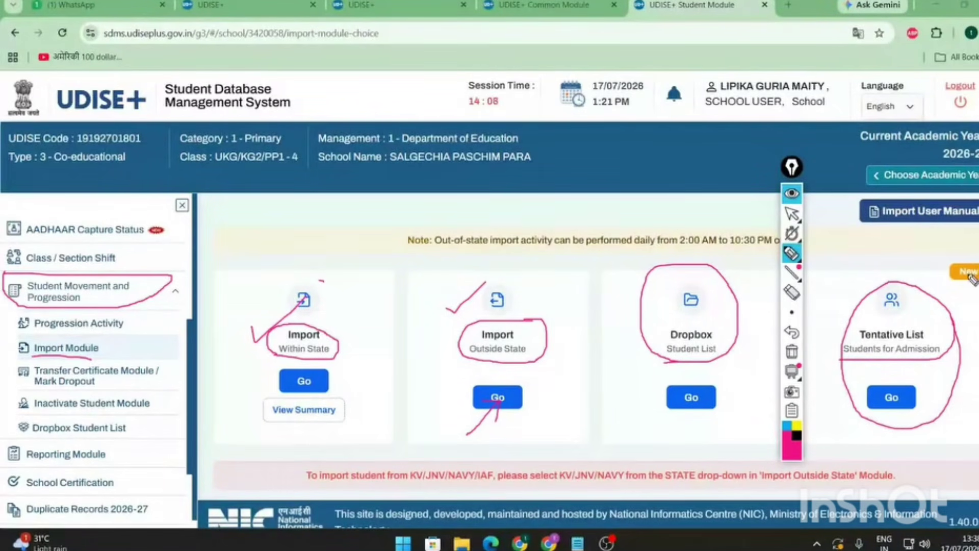
mouse_move(977, 255)
left_mouse_down()
mouse_move(944, 276)
mouse_move(957, 290)
left_mouse_up()
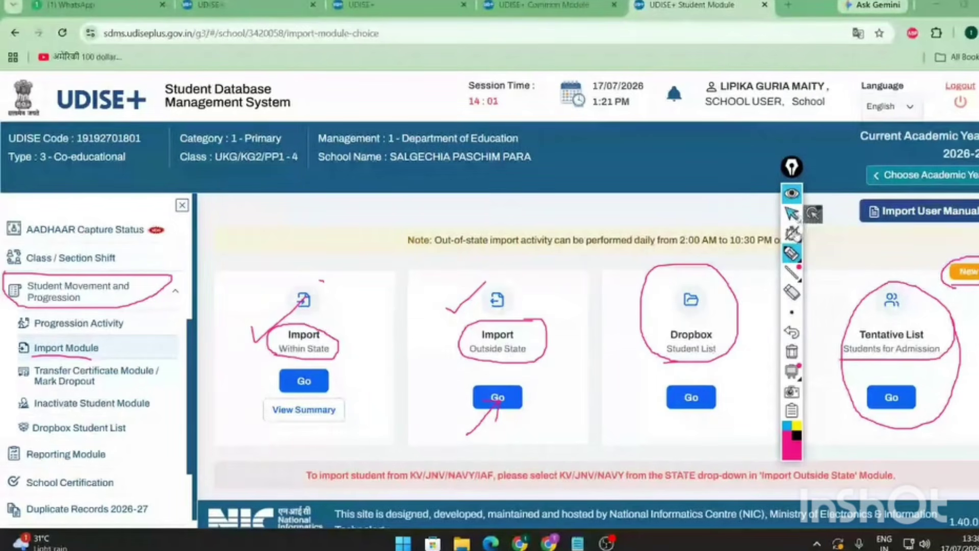
left_click(793, 292)
mouse_move(954, 273)
left_mouse_down()
mouse_move(867, 367)
mouse_move(688, 358)
mouse_move(495, 418)
mouse_move(301, 329)
mouse_move(74, 305)
mouse_move(61, 360)
left_mouse_up()
left_click(791, 215)
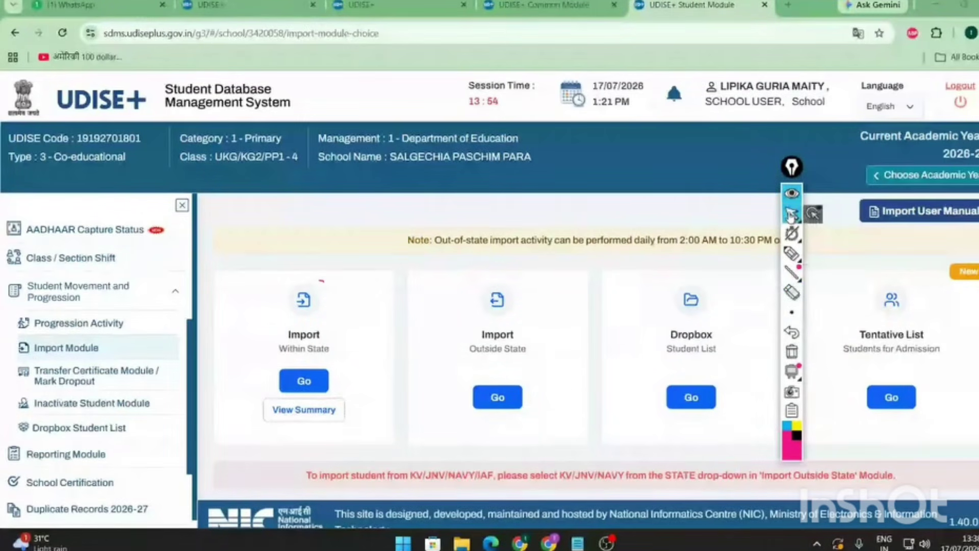
- Open the Import Within State search, select the Student PEN field, then switch to BARGACHIA PRY SCHOOL's window
left_click(304, 383)
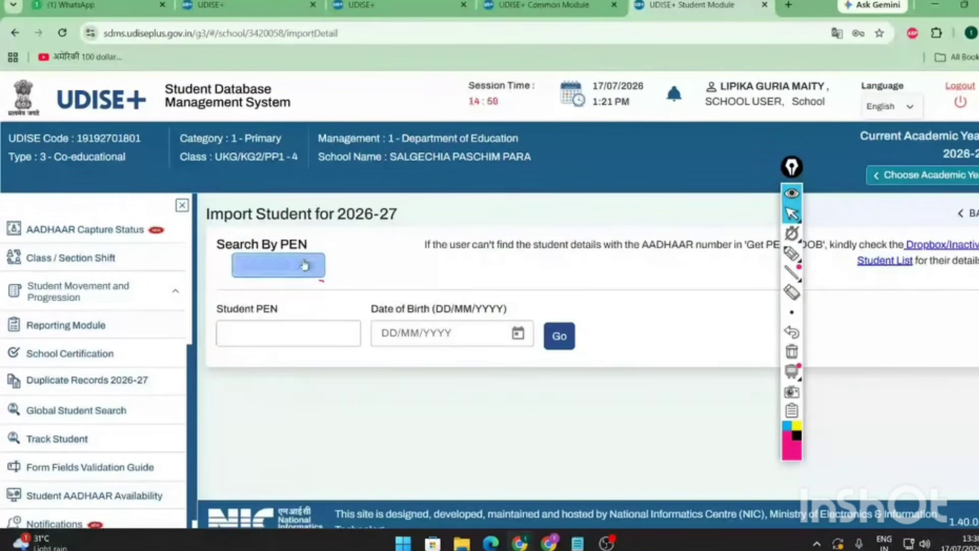
left_click(306, 327)
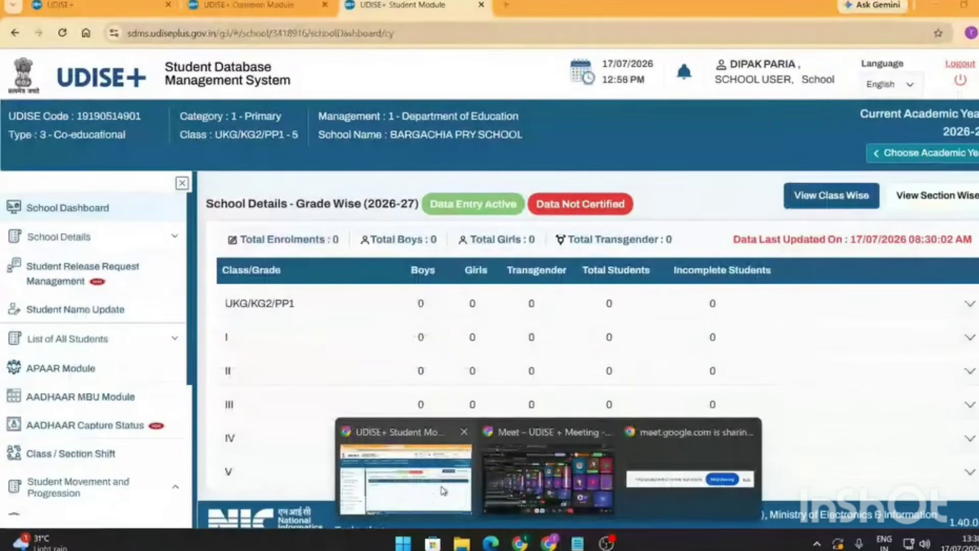
left_click(403, 474)
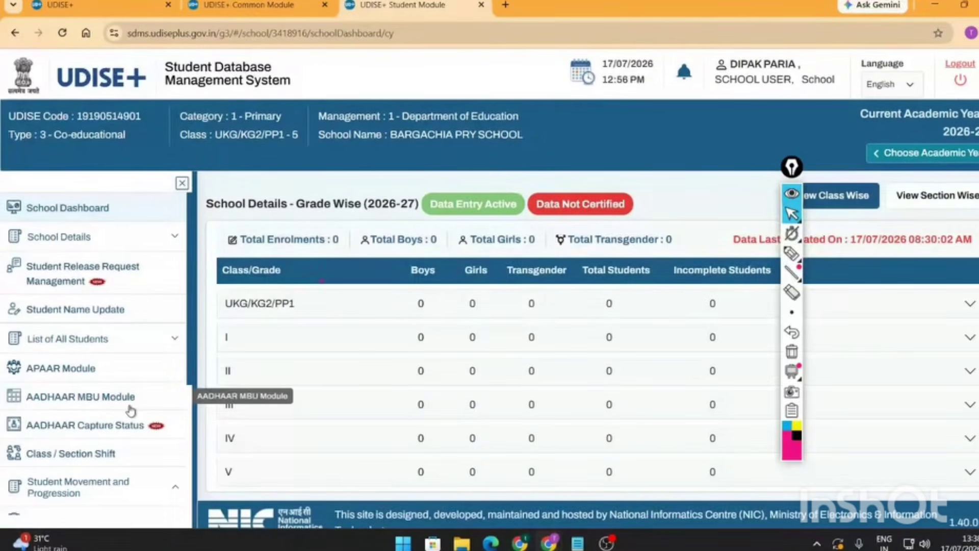
- Through Progression Activity, load the Class I, Section A students for 2025-26 to 2026-27 progression
left_click(150, 287)
scroll(102, 332, "down", 3)
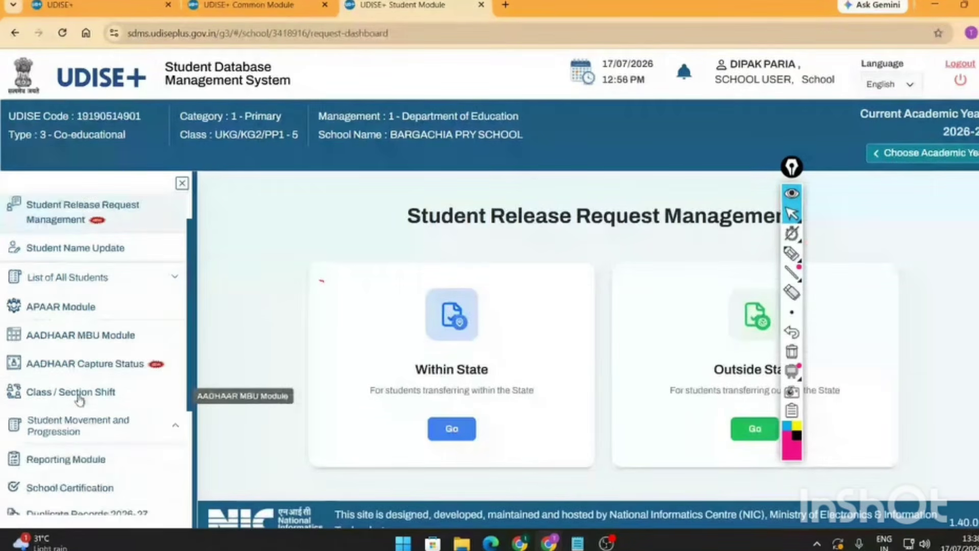
left_click(77, 357)
left_click(92, 391)
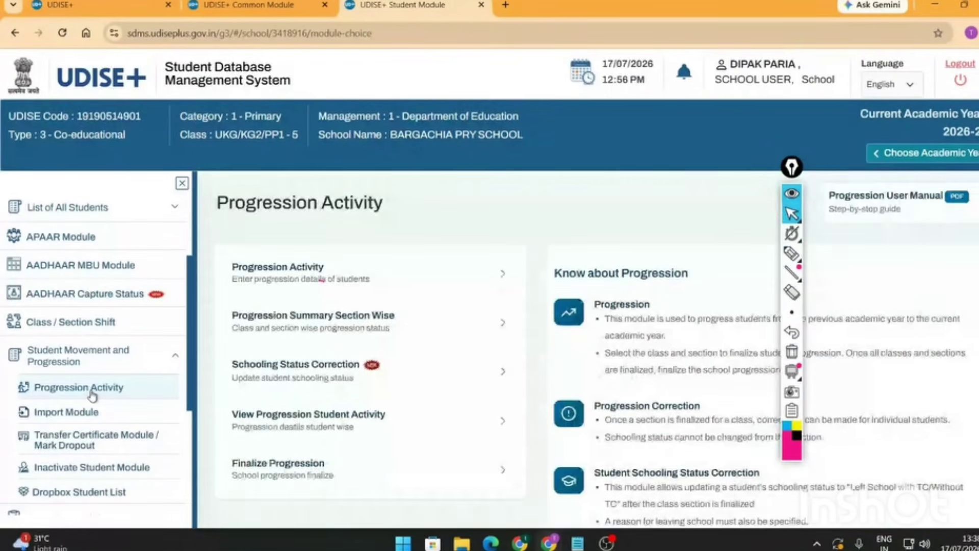
left_click(278, 270)
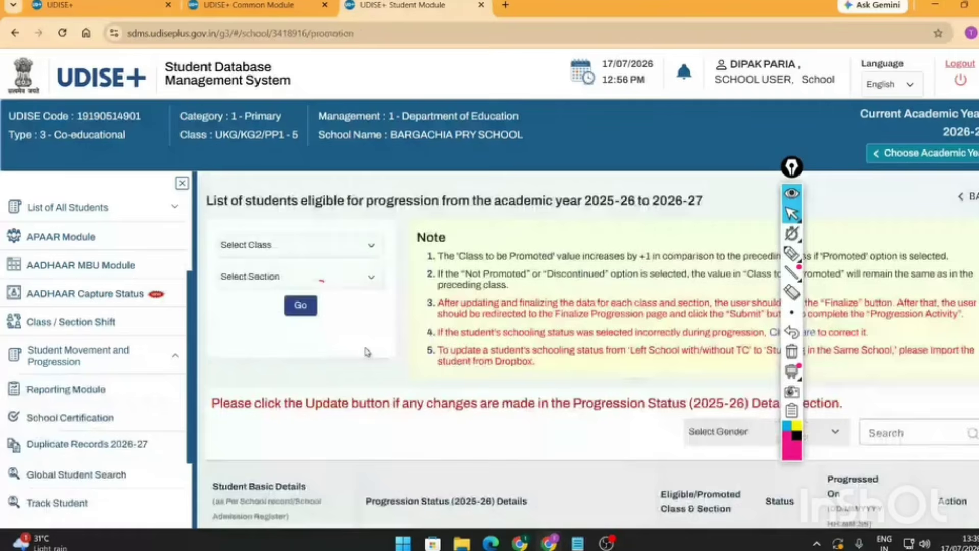
left_click(350, 235)
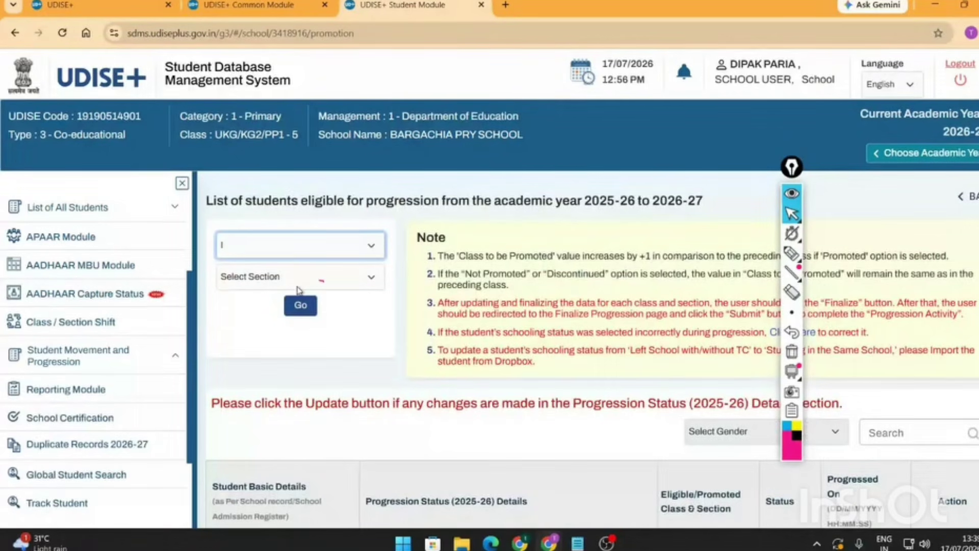
left_click(301, 305)
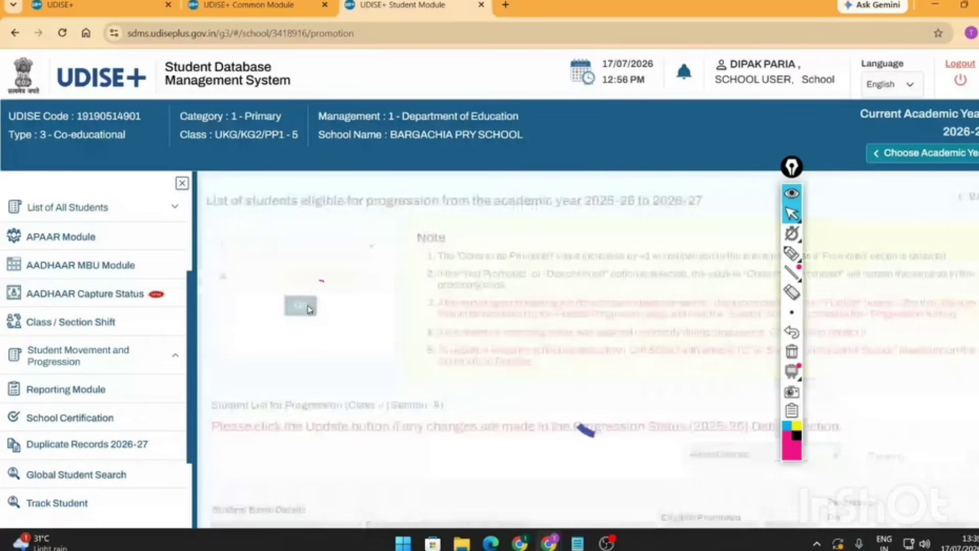
scroll(283, 359, "down", 5)
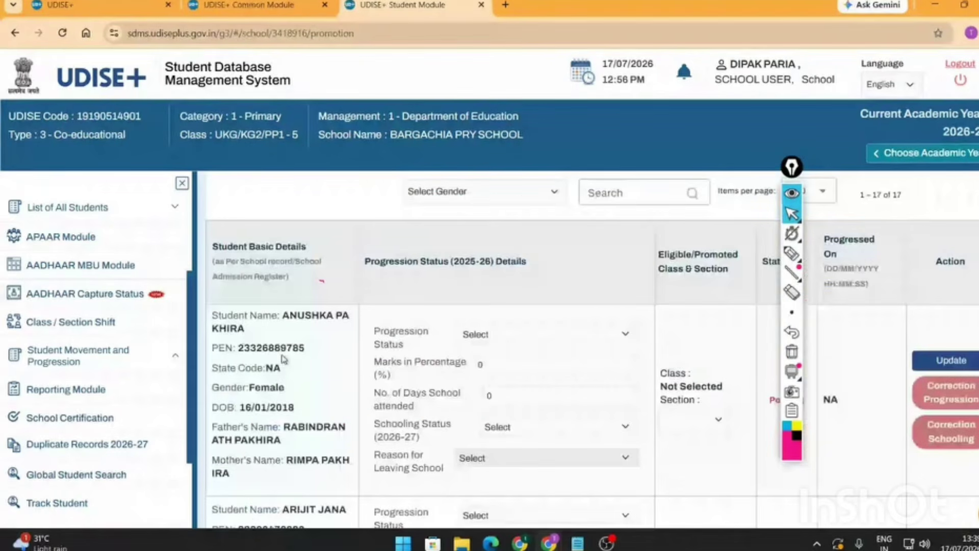
- Copy the first Class I student's PEN into the other school's Import Student PEN search
double_click(276, 347)
key("ctrl+c")
right_click(276, 348)
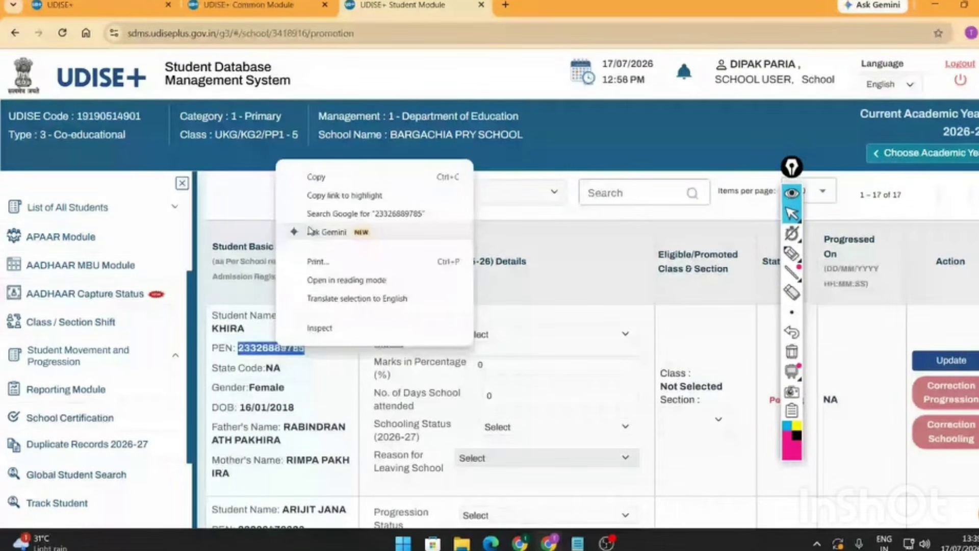
left_click(316, 177)
left_click(353, 262)
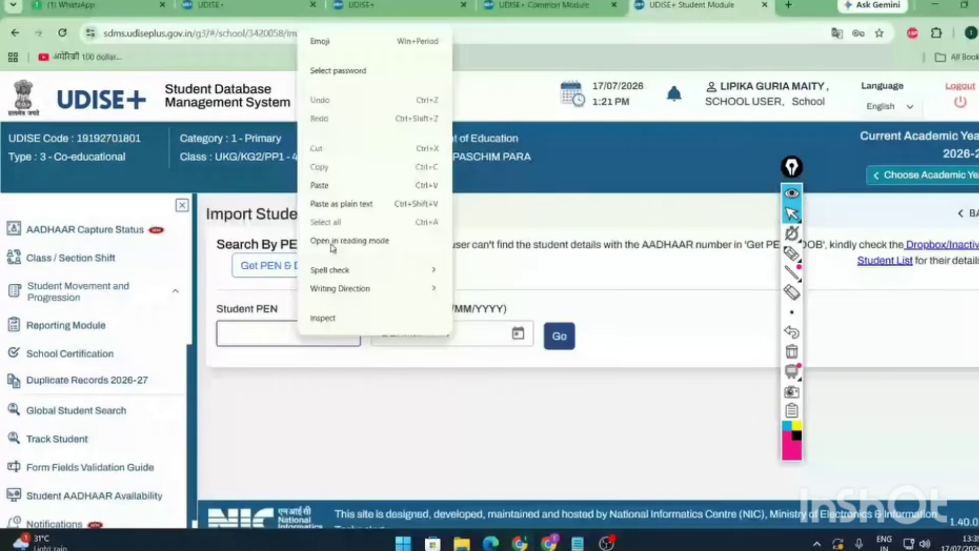
left_click(319, 185)
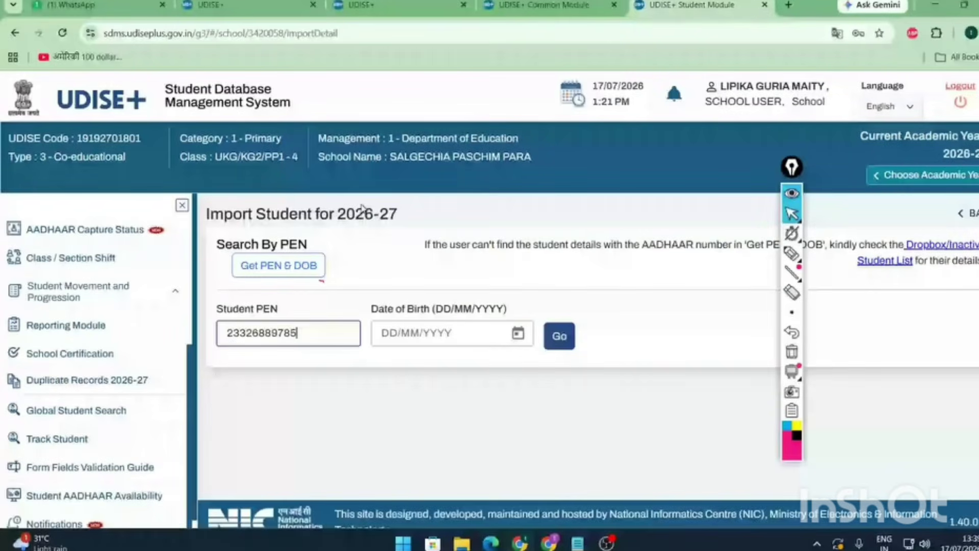
left_click(549, 542)
left_click(430, 455)
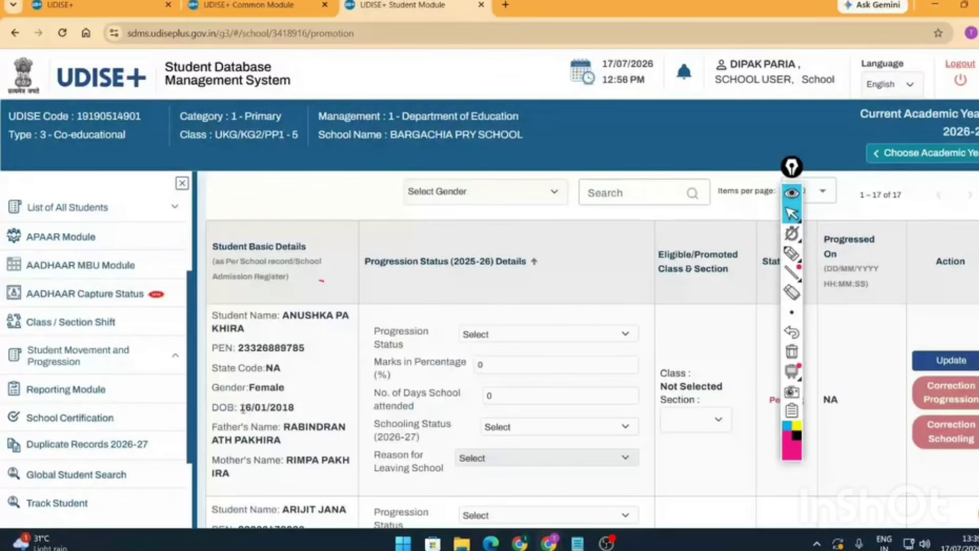
- Copy the student's date of birth from the progression list, enter it, and run the search
left_click_drag(243, 408, 305, 412)
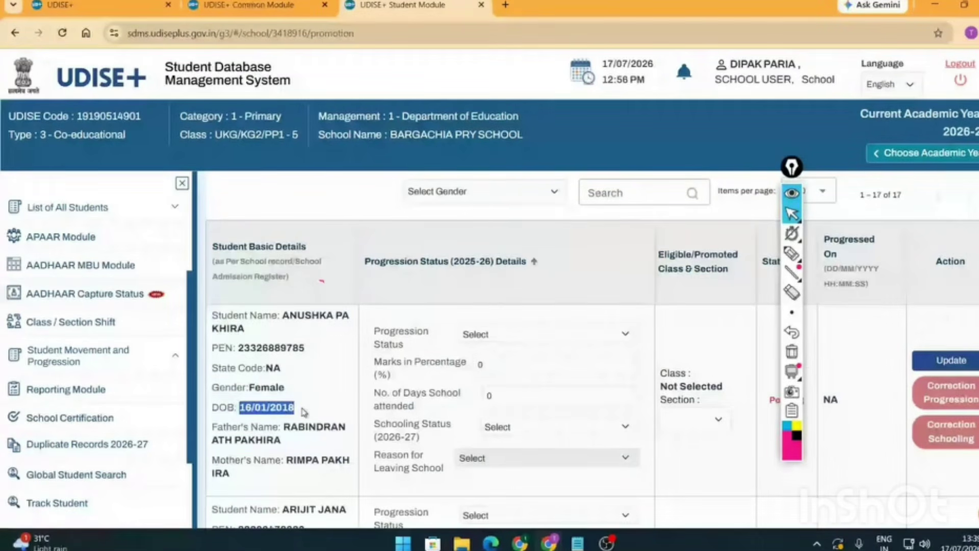
key("alt+Tab")
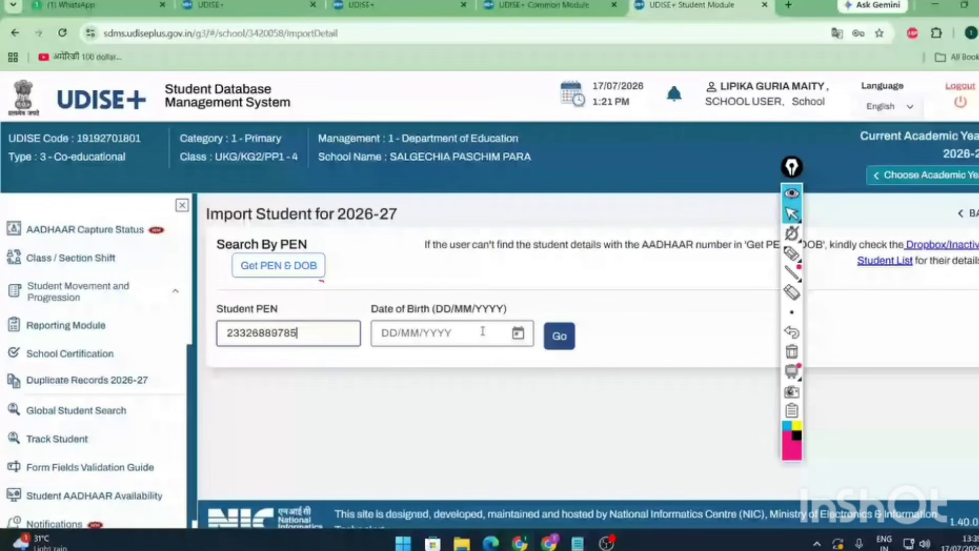
left_click(483, 332)
type("16")
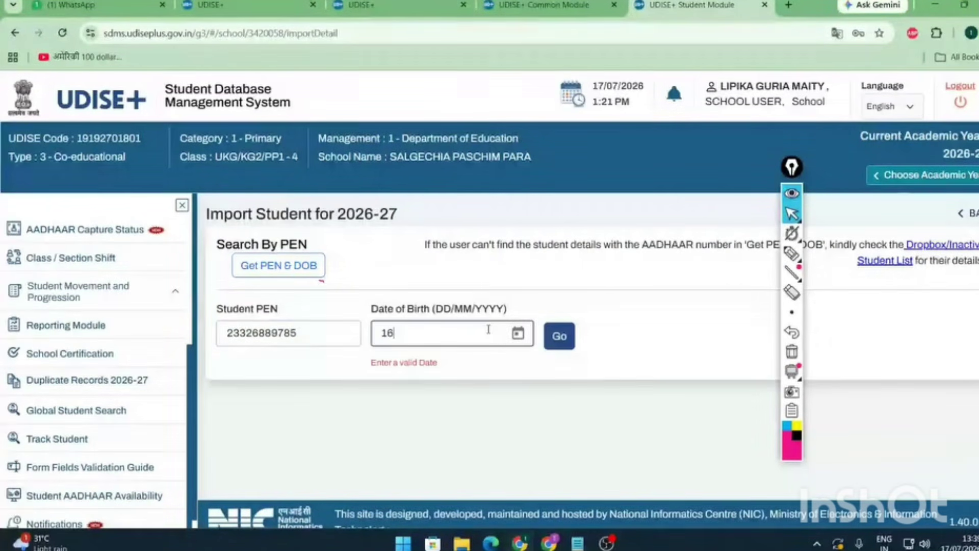
type("/018/")
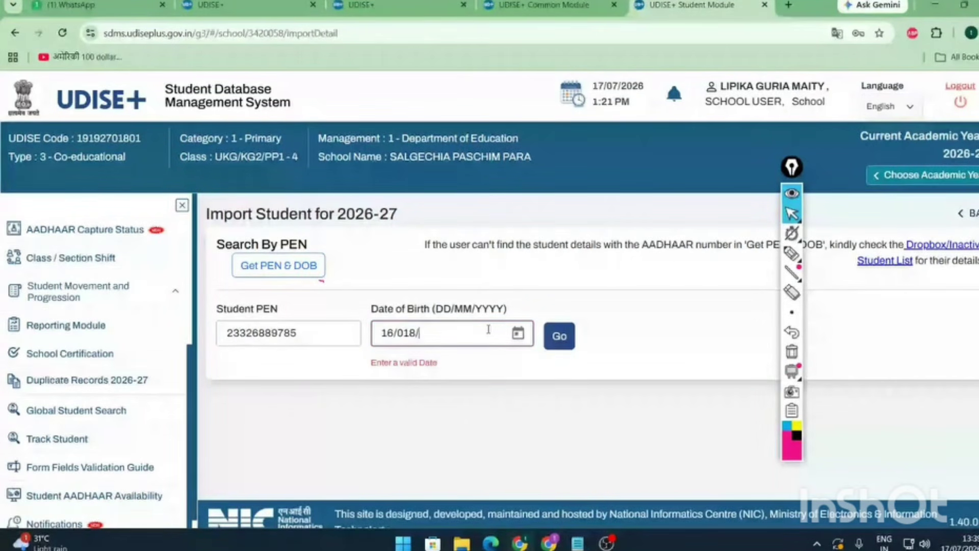
key("BackSpace")
key("BackSpace")
type("/2018")
left_click(561, 338)
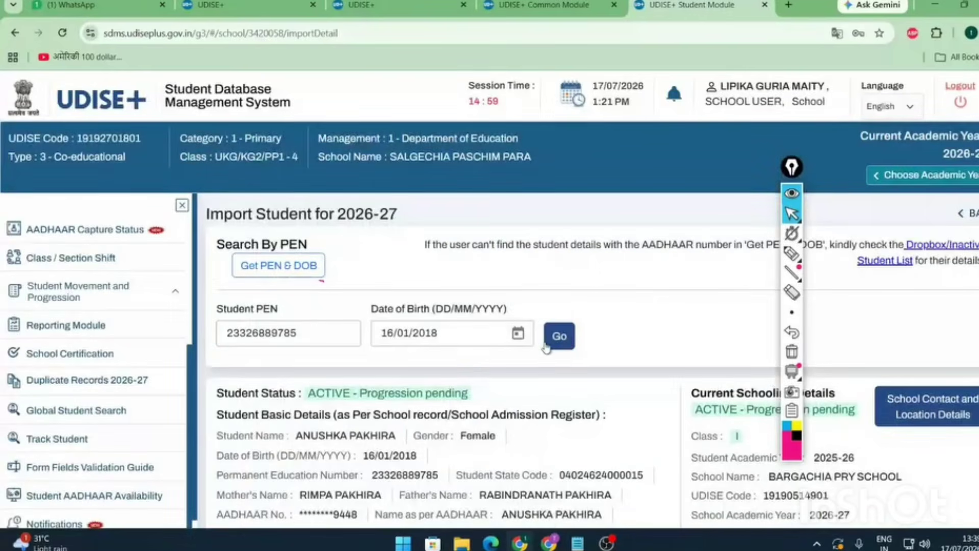
scroll(546, 348, "down", 3)
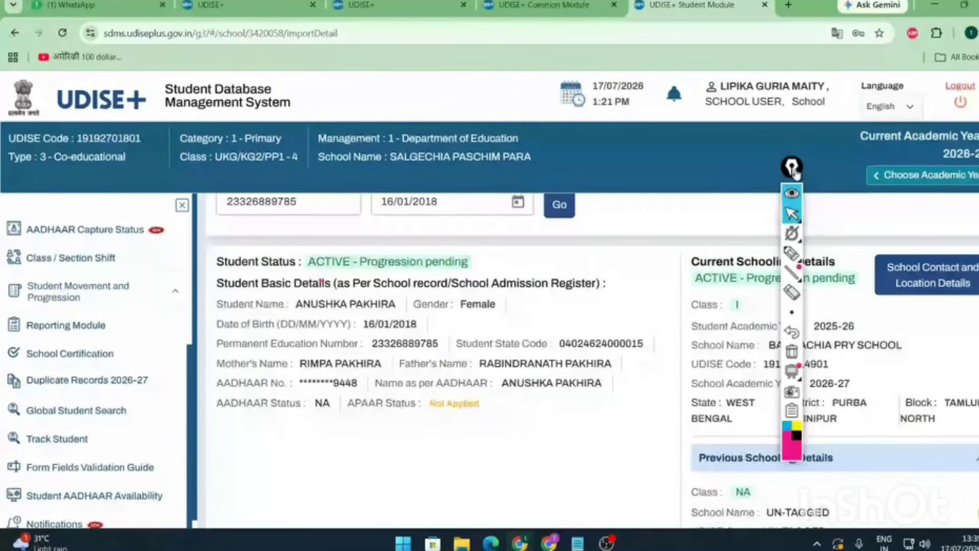
left_click_drag(793, 168, 675, 189)
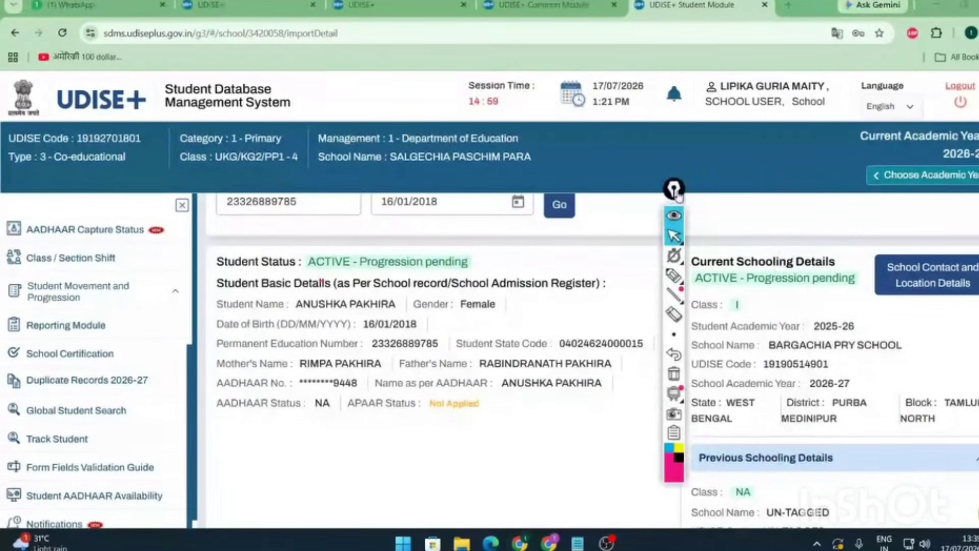
left_click(674, 276)
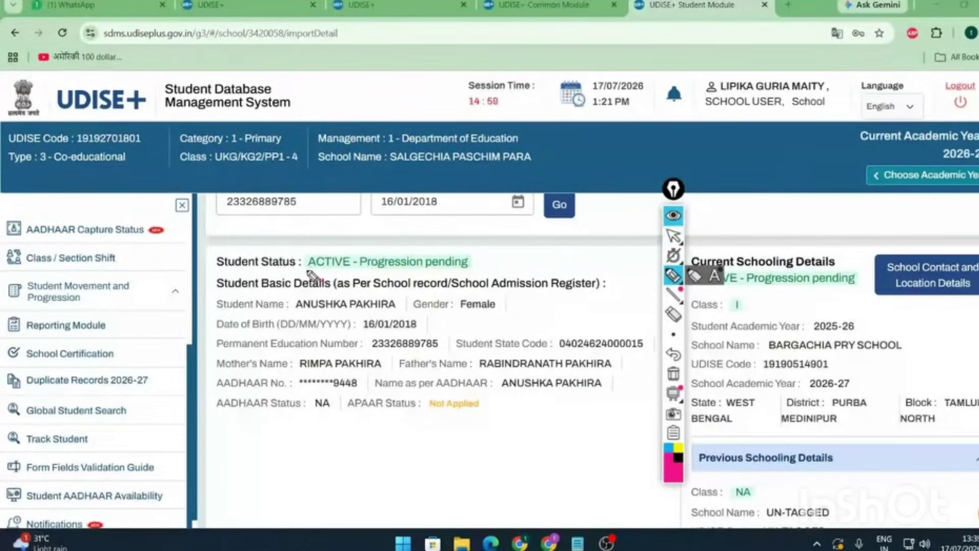
left_click_drag(309, 267, 469, 267)
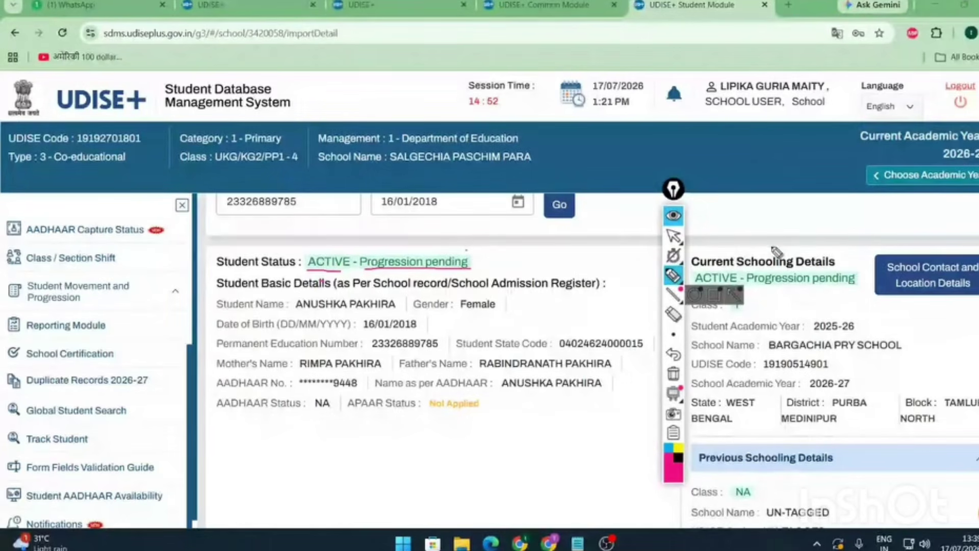
left_click_drag(770, 248, 819, 230)
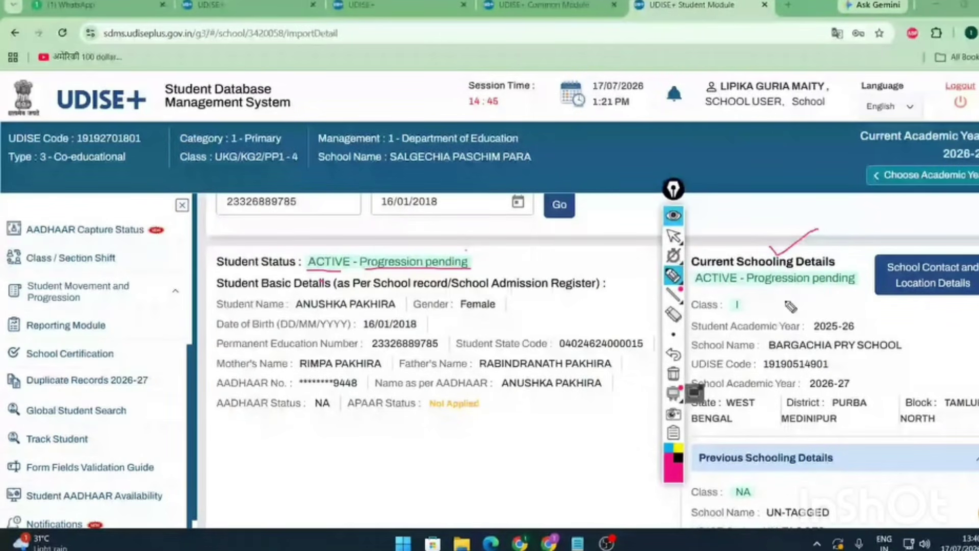
left_click_drag(769, 351, 897, 353)
left_click_drag(814, 332, 860, 333)
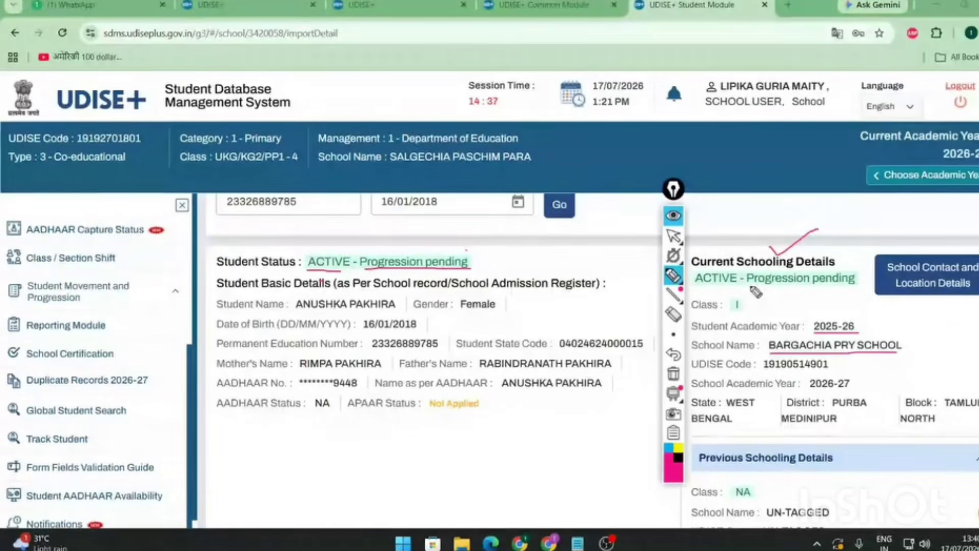
mouse_move(751, 288)
left_mouse_down()
mouse_move(861, 284)
mouse_move(743, 273)
mouse_move(770, 296)
mouse_move(765, 290)
left_mouse_up()
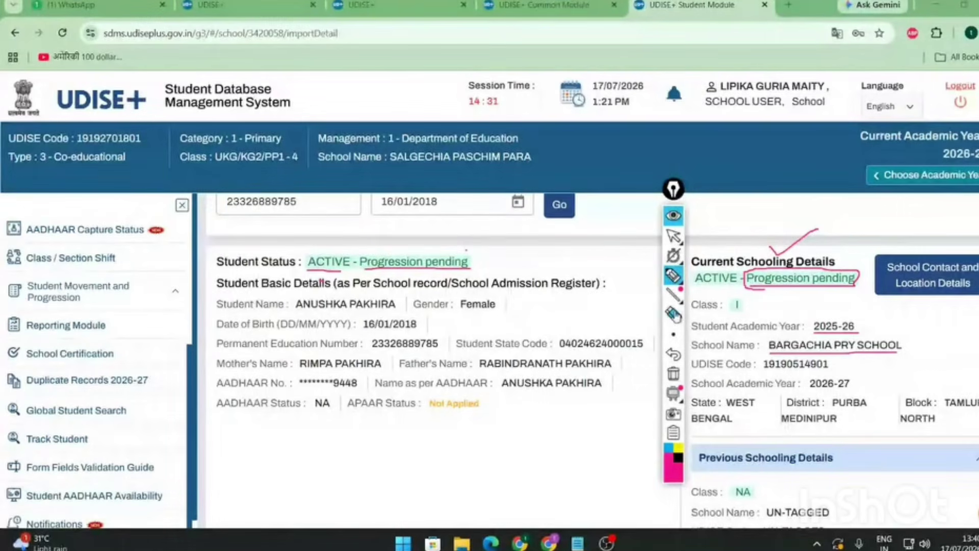
left_click(674, 315)
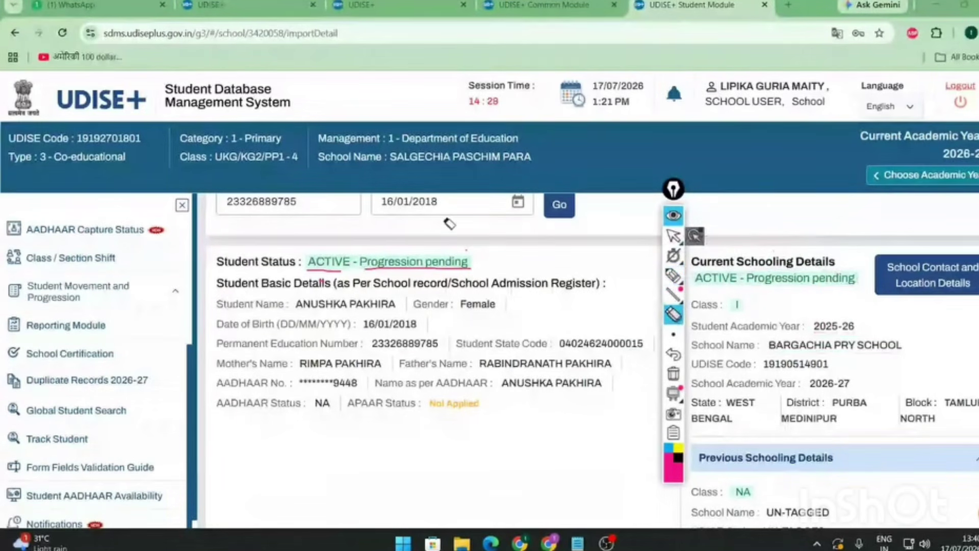
left_click_drag(378, 263, 339, 278)
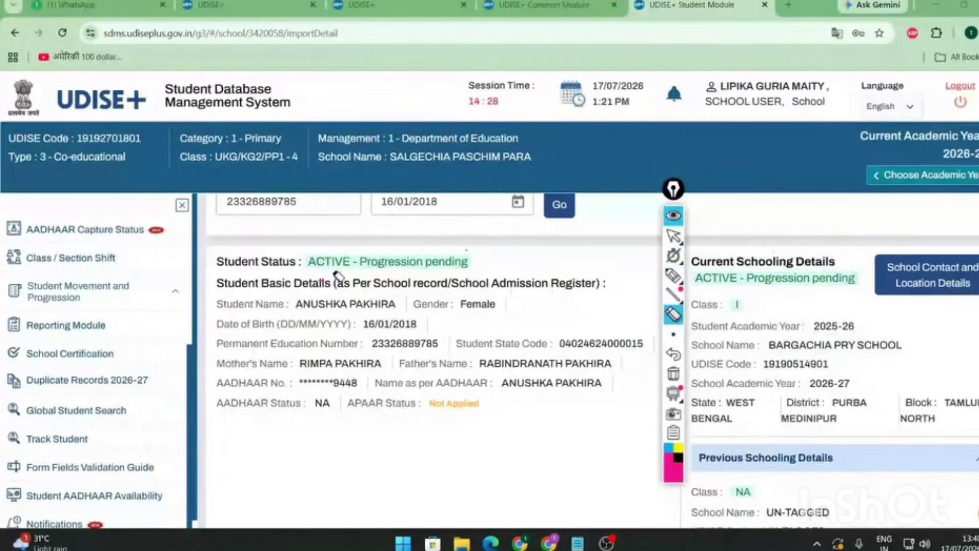
left_click(673, 237)
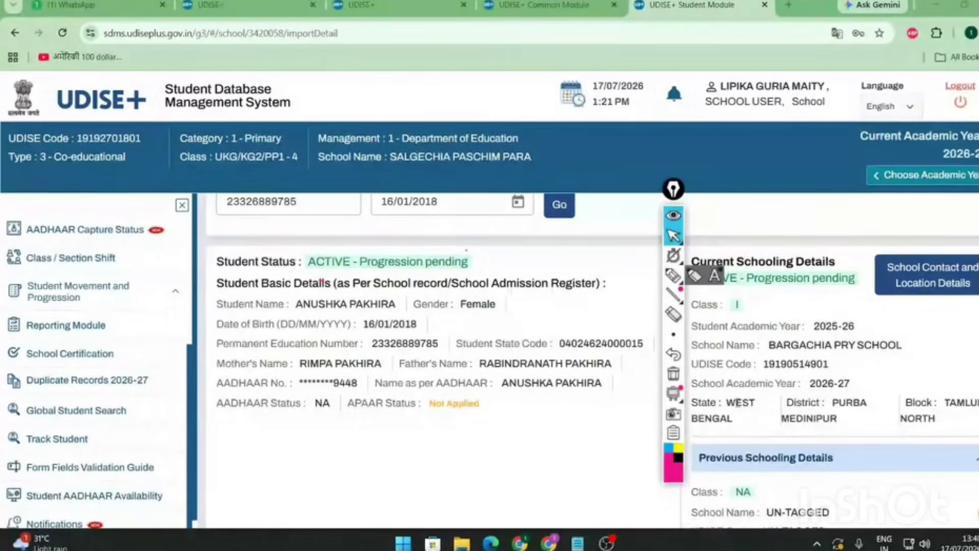
double_click(765, 365)
left_click_drag(824, 345, 896, 346)
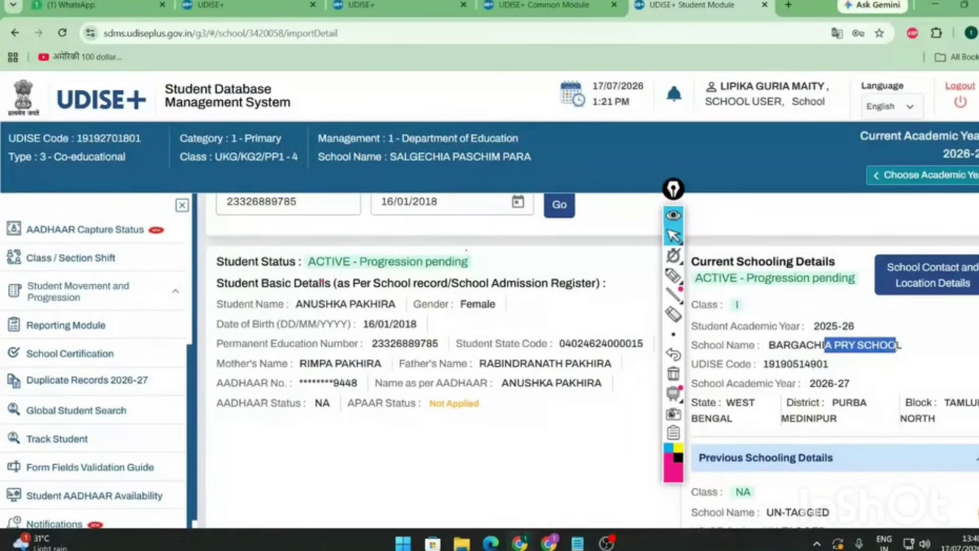
mouse_move(726, 402)
left_mouse_down()
mouse_move(763, 436)
mouse_move(732, 419)
left_mouse_up()
triple_click(856, 405)
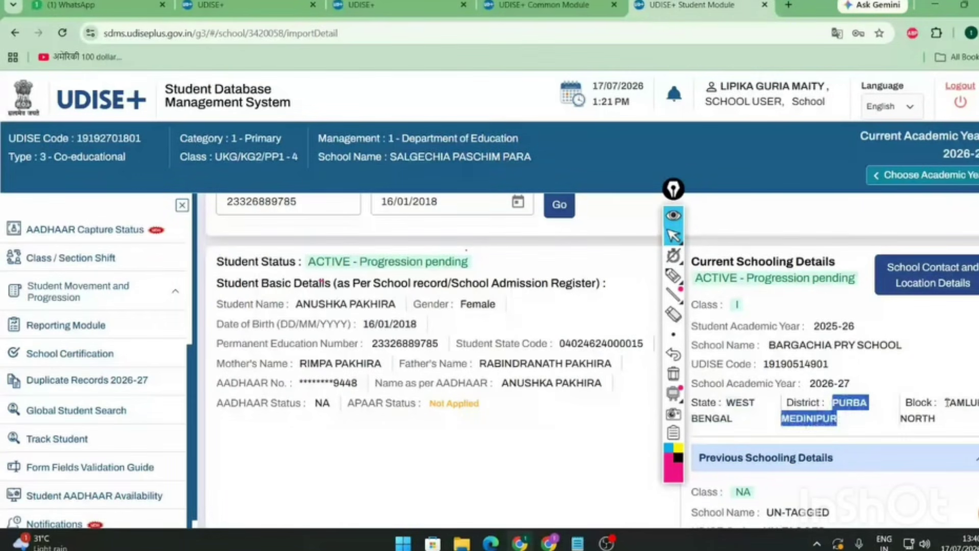
left_click(948, 403)
triple_click(947, 403)
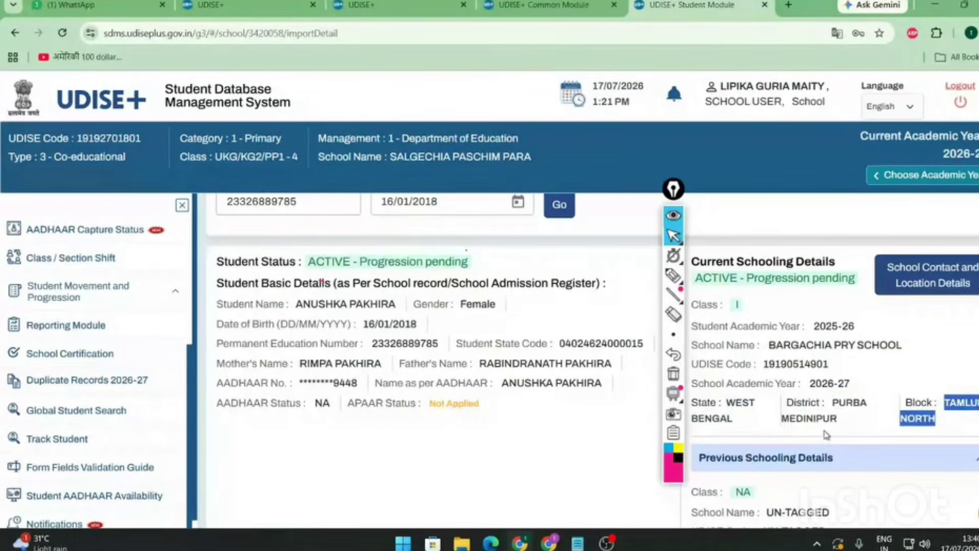
left_click(934, 406)
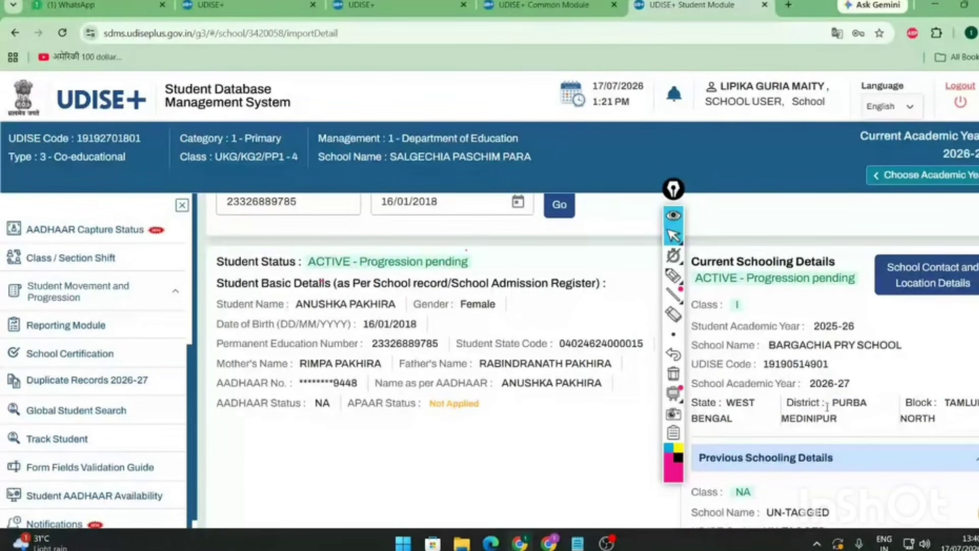
- Open the school's Contact and Location Details and point out the headmaster's contact details
left_click(950, 284)
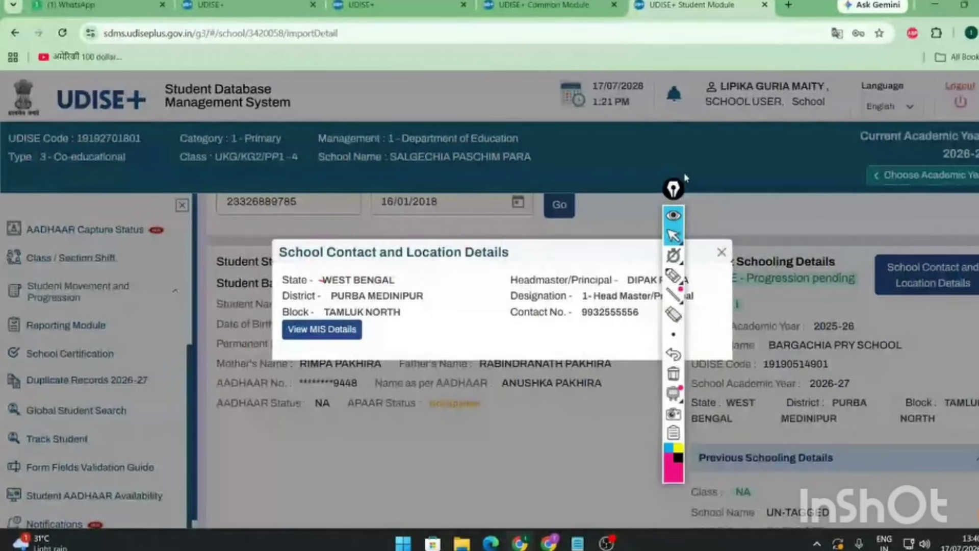
left_click_drag(674, 189, 810, 191)
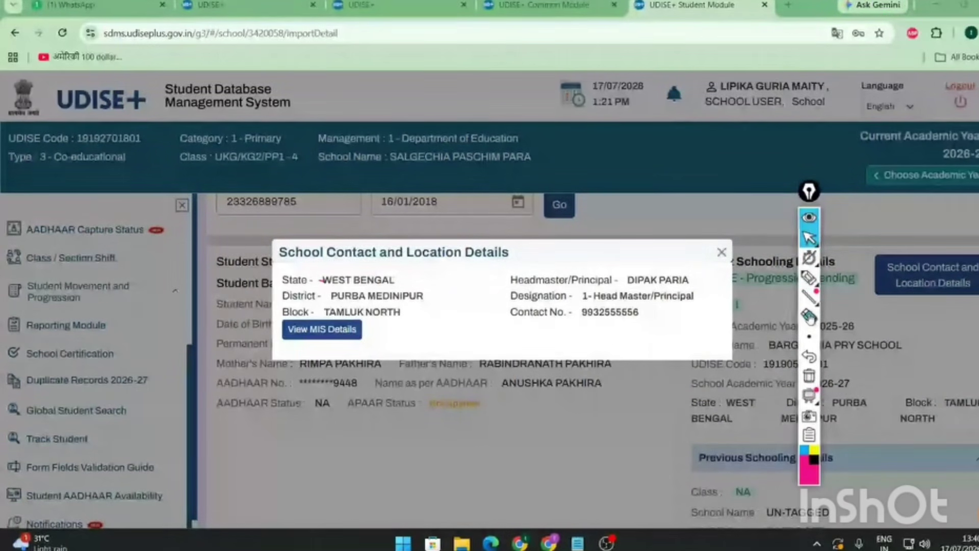
left_click(810, 277)
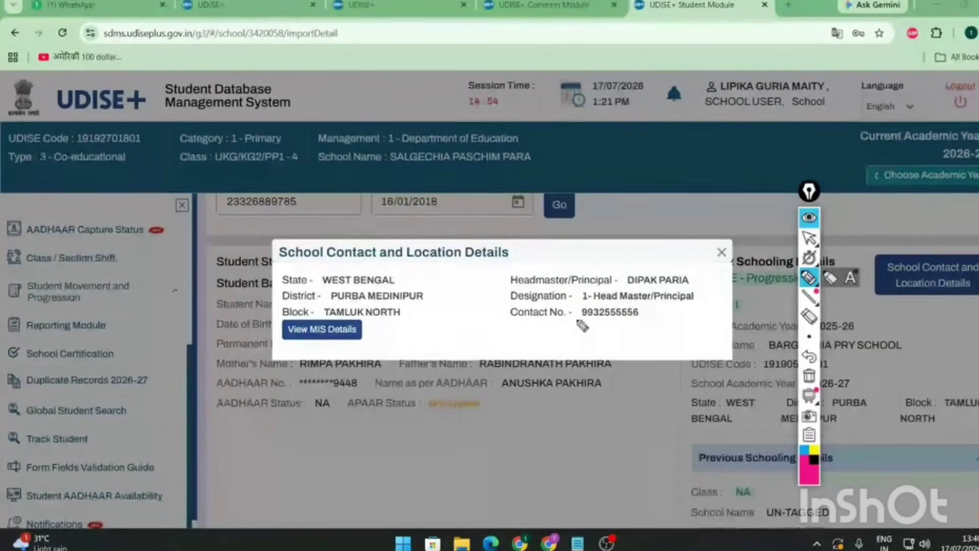
left_click_drag(578, 318, 646, 319)
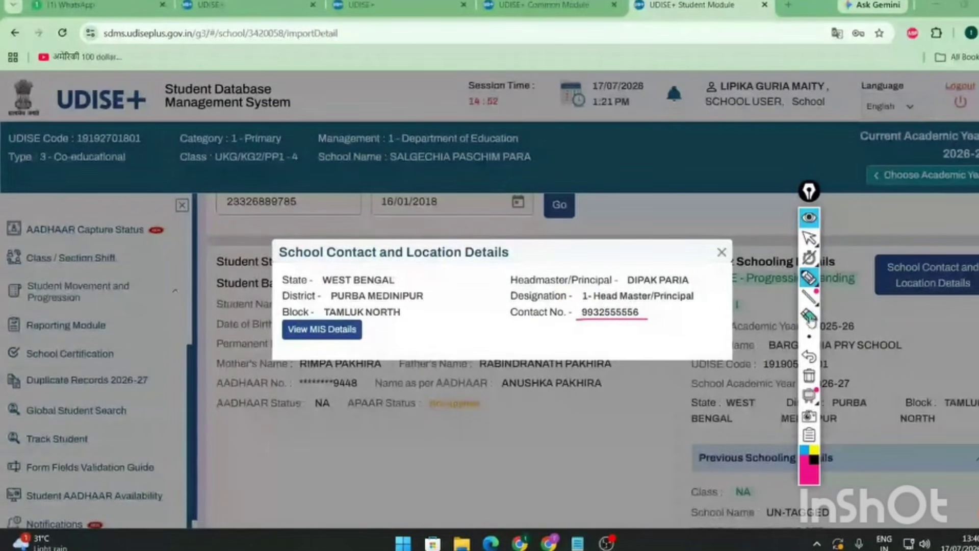
left_click(814, 320)
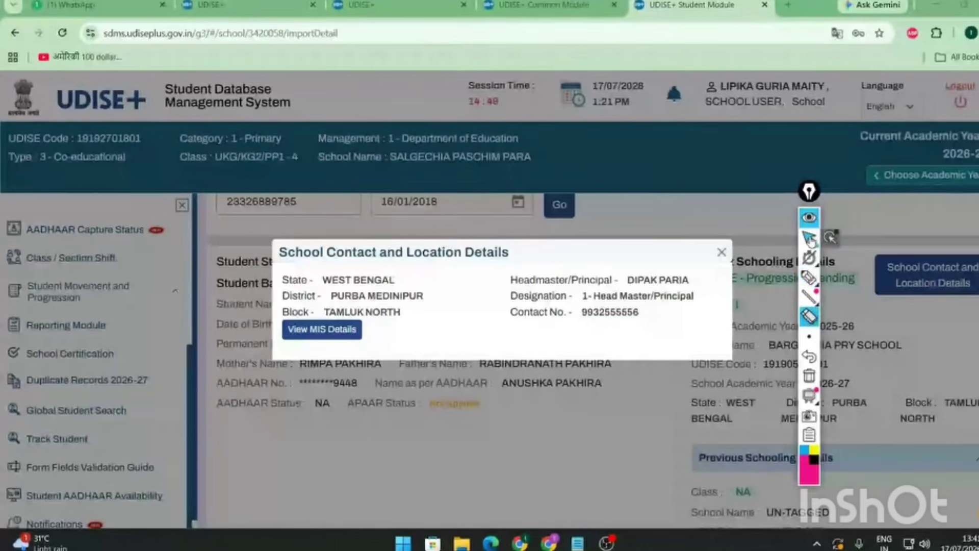
left_click(811, 238)
left_click_drag(582, 312, 641, 314)
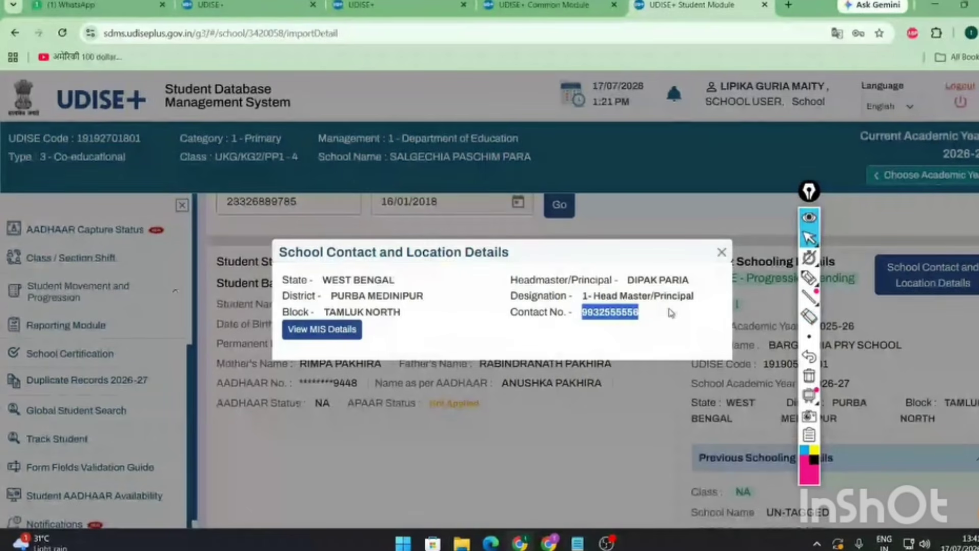
left_click_drag(627, 279, 689, 281)
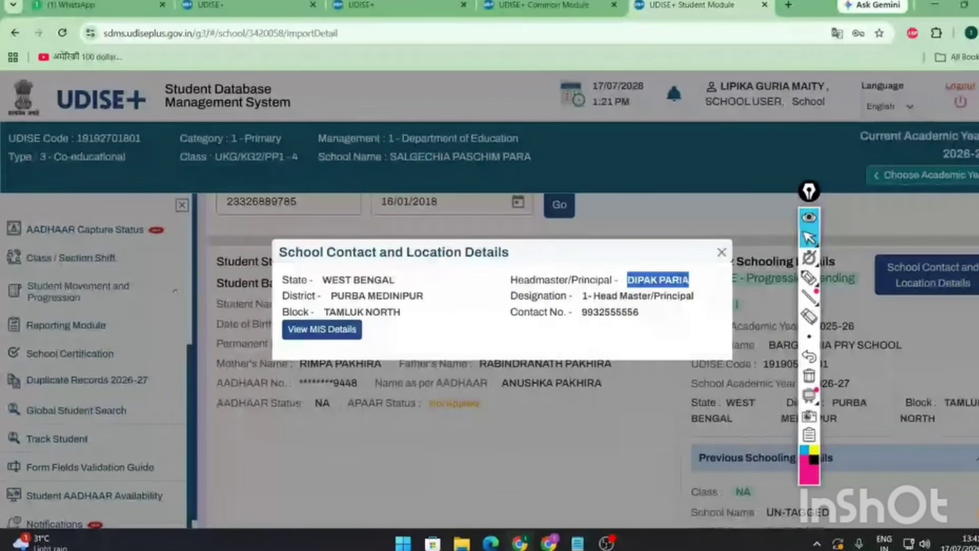
left_click(810, 315)
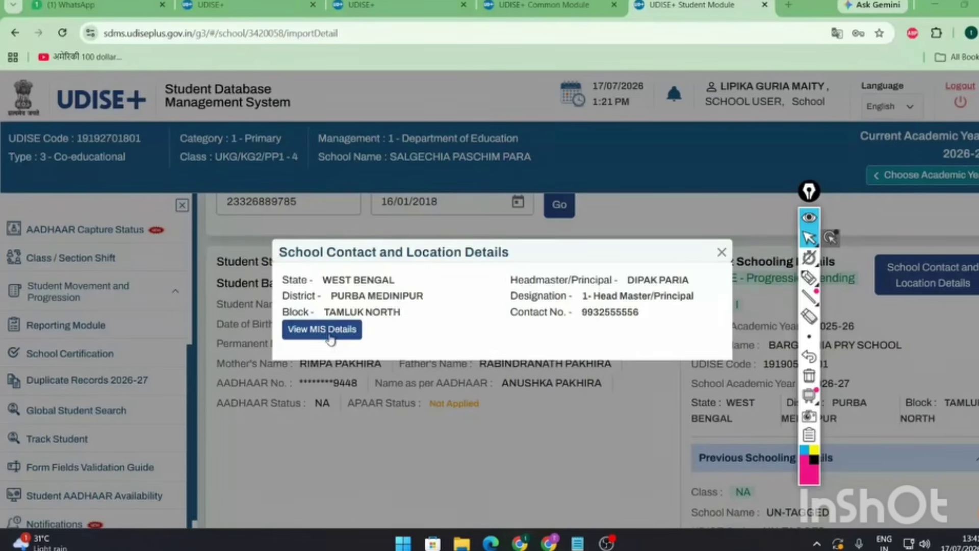
- Show the Block and District MIS contacts, then close the contact details popup
left_click(330, 338)
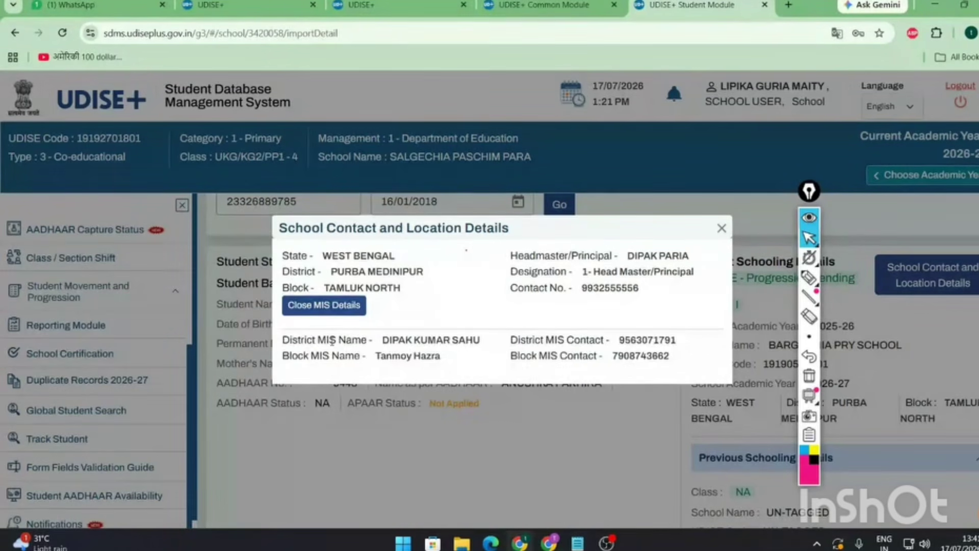
left_click_drag(332, 340, 446, 341)
left_click_drag(345, 356, 629, 356)
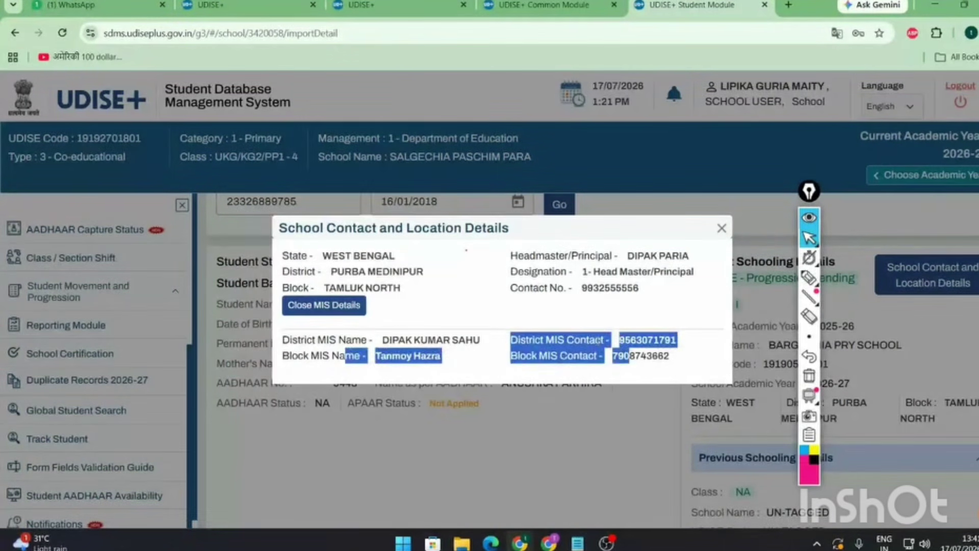
left_click(629, 355)
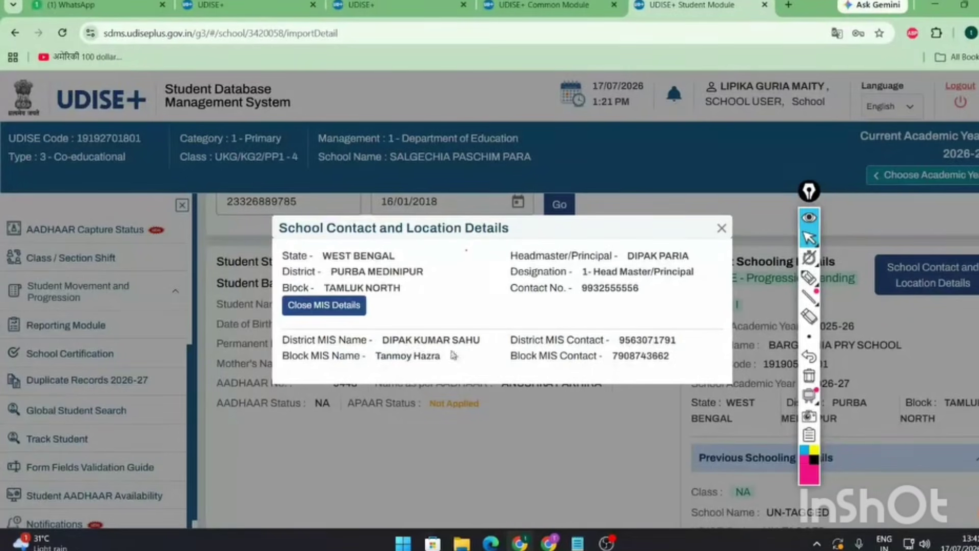
left_click(722, 229)
- Hide the annotation tools and review the student's 'Import is not Allowed' notice
scroll(690, 338, "down", 3)
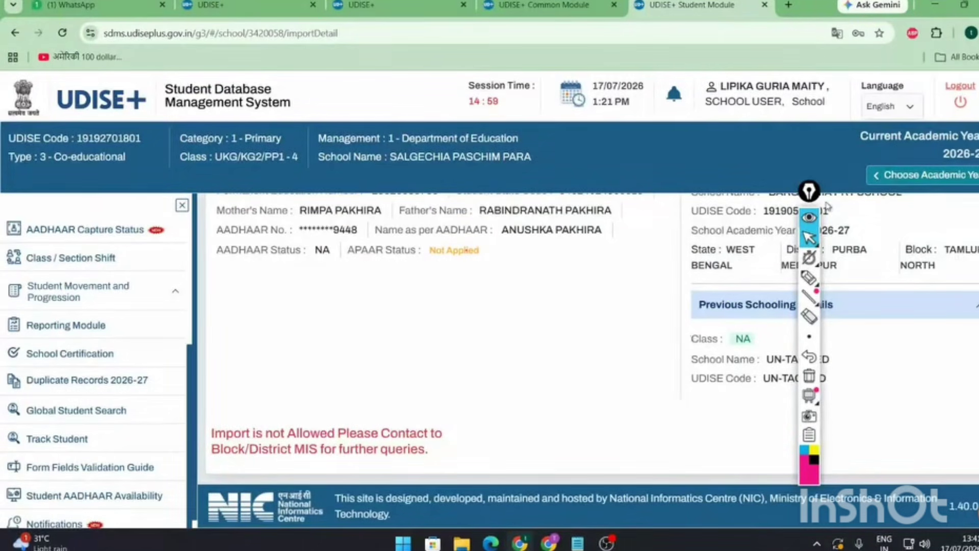
left_click_drag(809, 191, 654, 198)
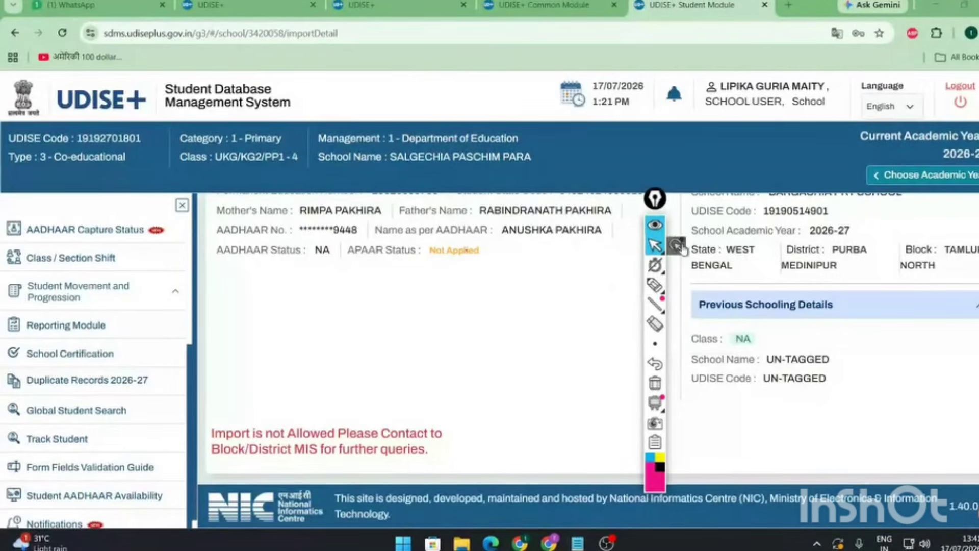
left_click(655, 225)
scroll(434, 327, "up", 5)
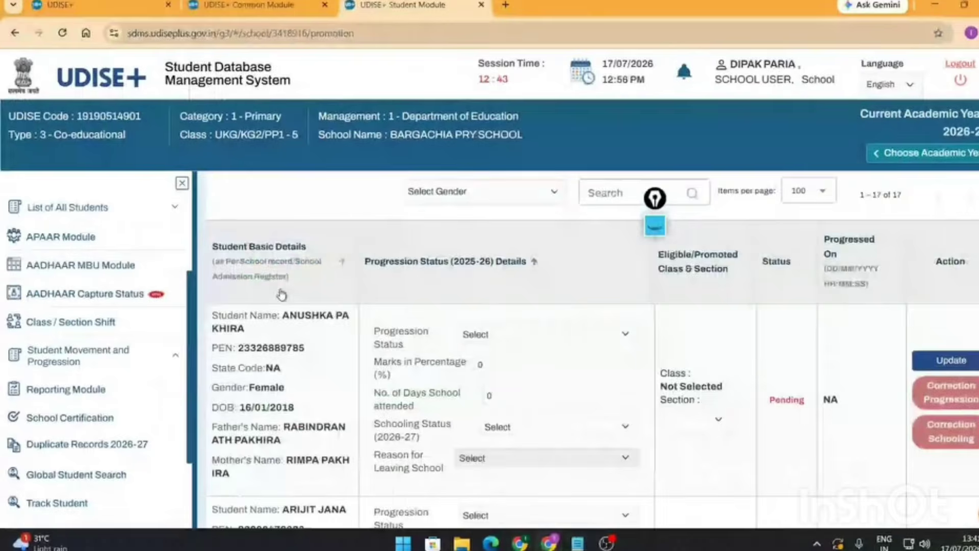
scroll(309, 276, "up", 5)
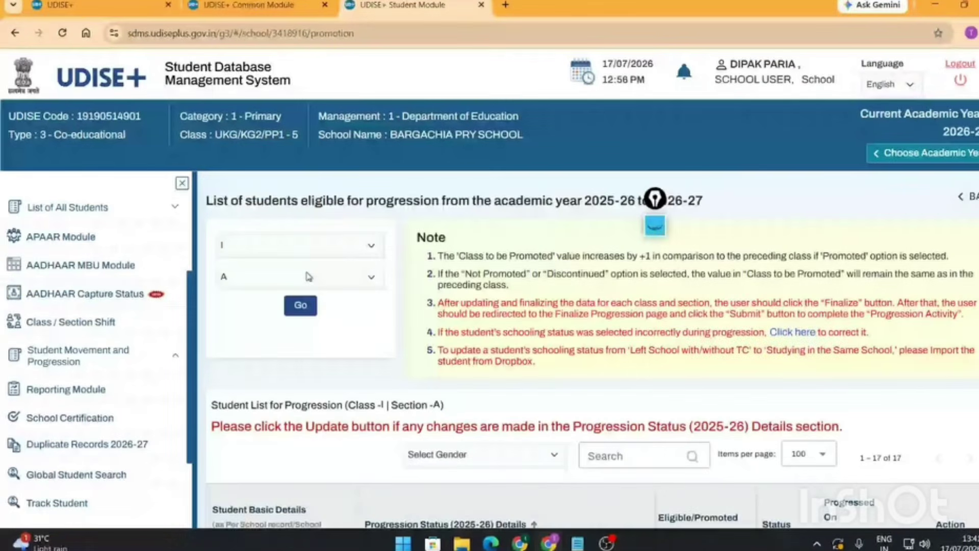
- List the Class IV, Section A students and select the second student's PEN
left_click(300, 245)
left_click(278, 354)
left_click(313, 280)
left_click(305, 319)
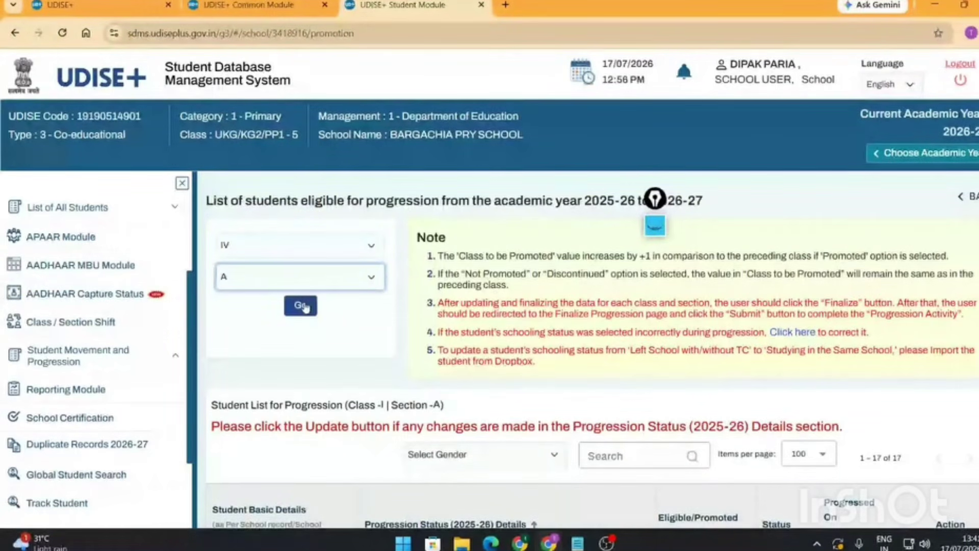
left_click(302, 305)
scroll(326, 341, "down", 8)
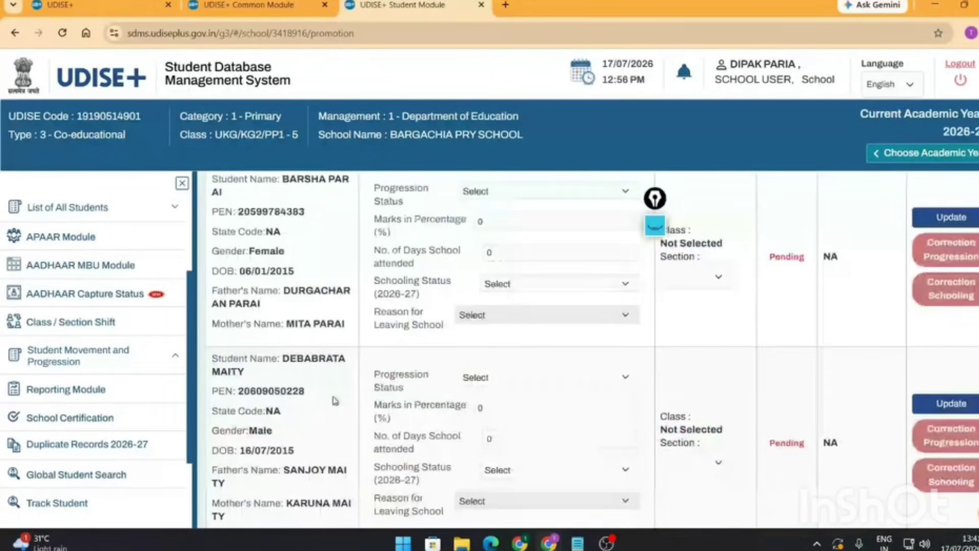
double_click(271, 391)
key("ctrl+c")
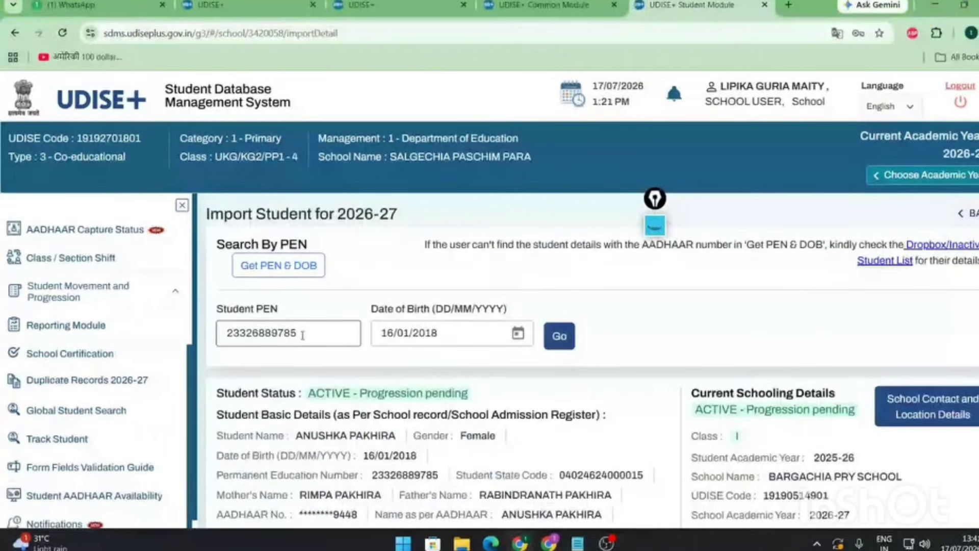
- Search the other school's Import Student page using the pasted PEN and the student's birth date
double_click(302, 335)
key("ctrl+v")
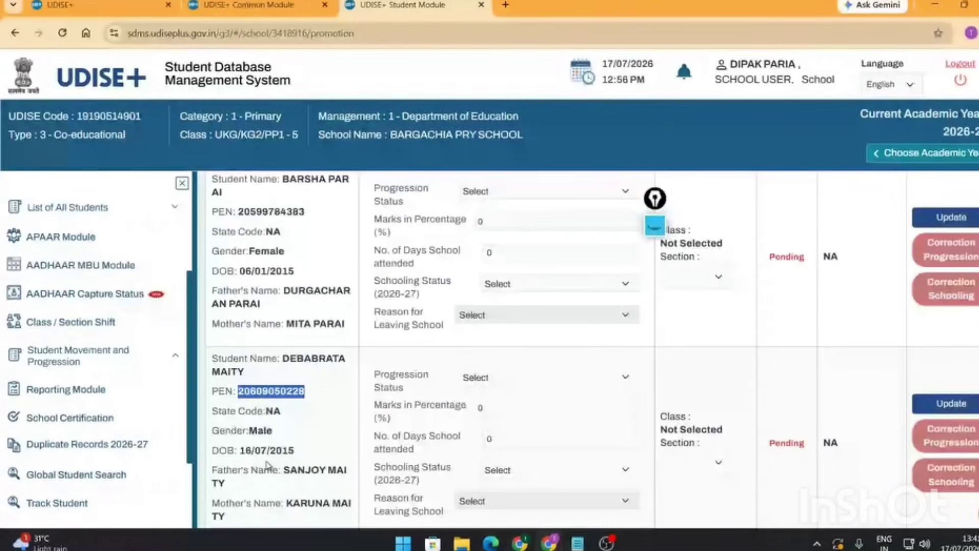
left_click(937, 5)
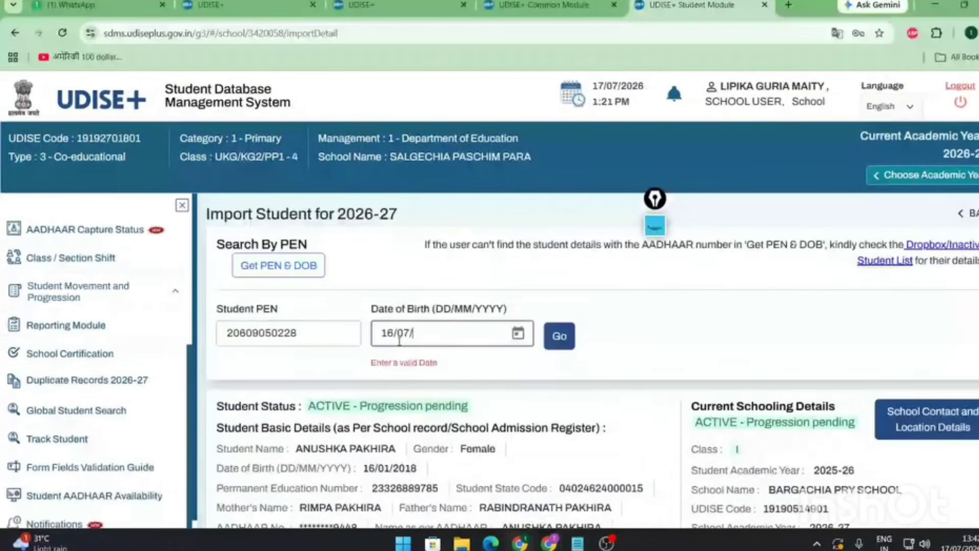
type("2015")
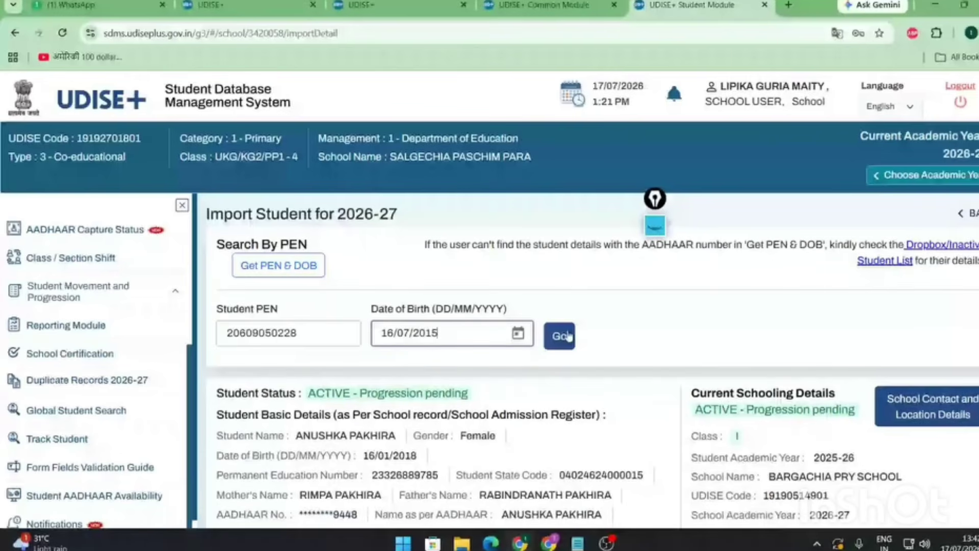
left_click(568, 336)
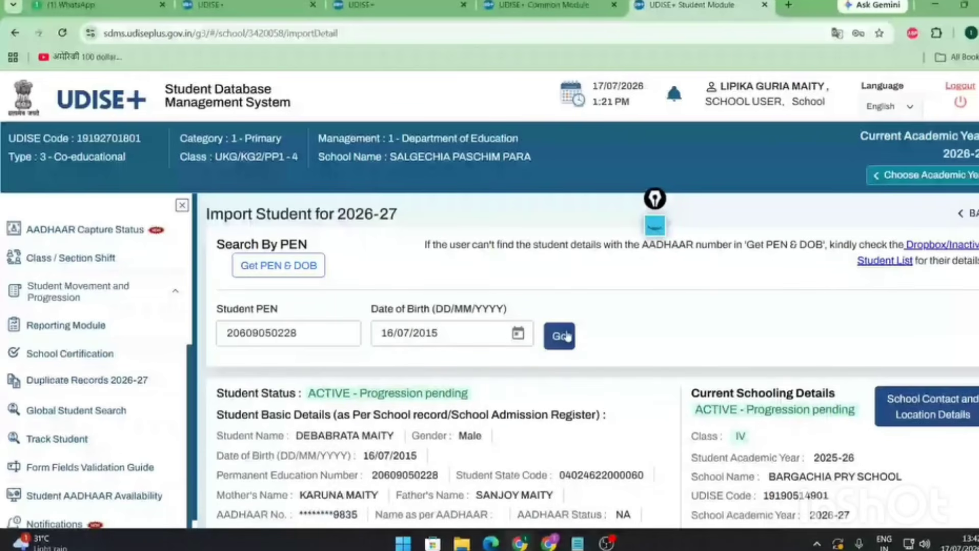
scroll(760, 309, "down", 5)
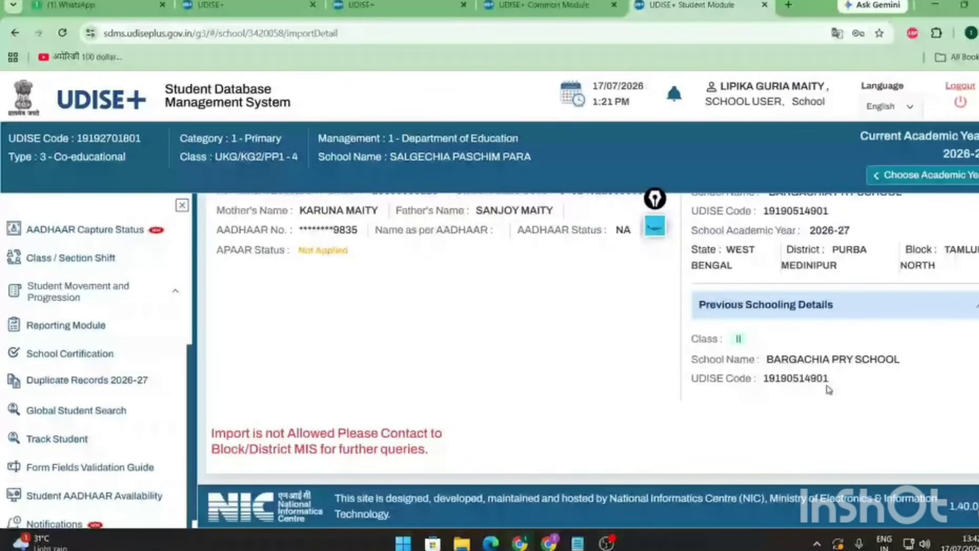
scroll(829, 390, "up", 2)
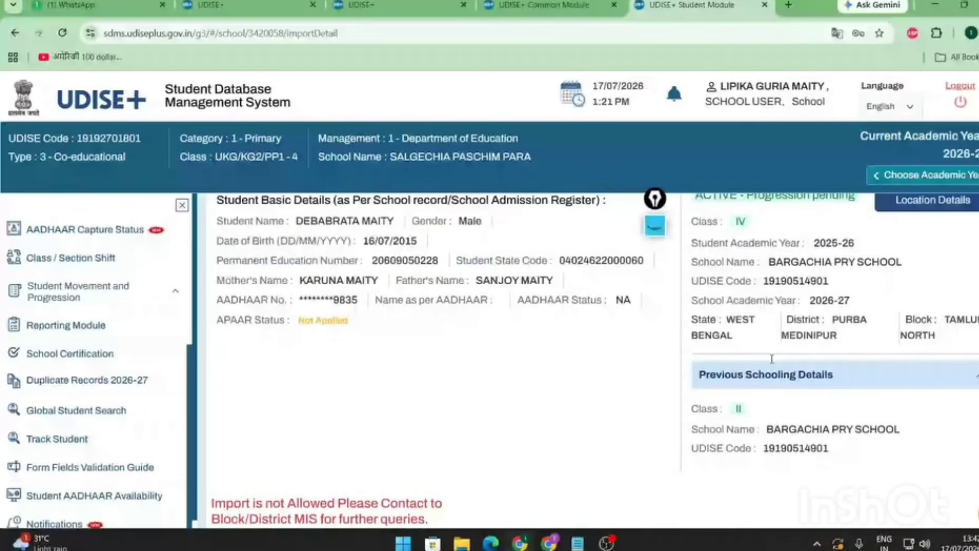
scroll(772, 359, "up", 5)
scroll(325, 316, "down", 4)
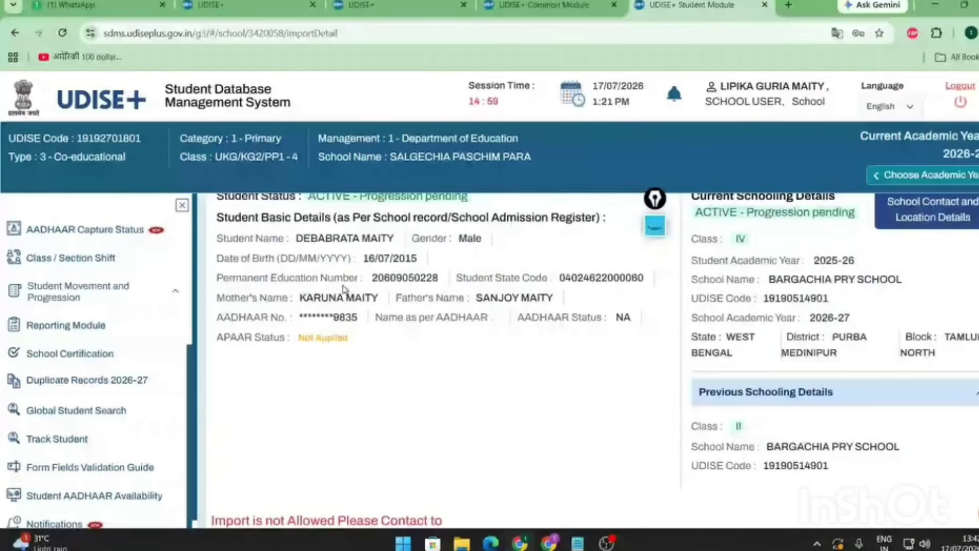
scroll(300, 367, "down", 2)
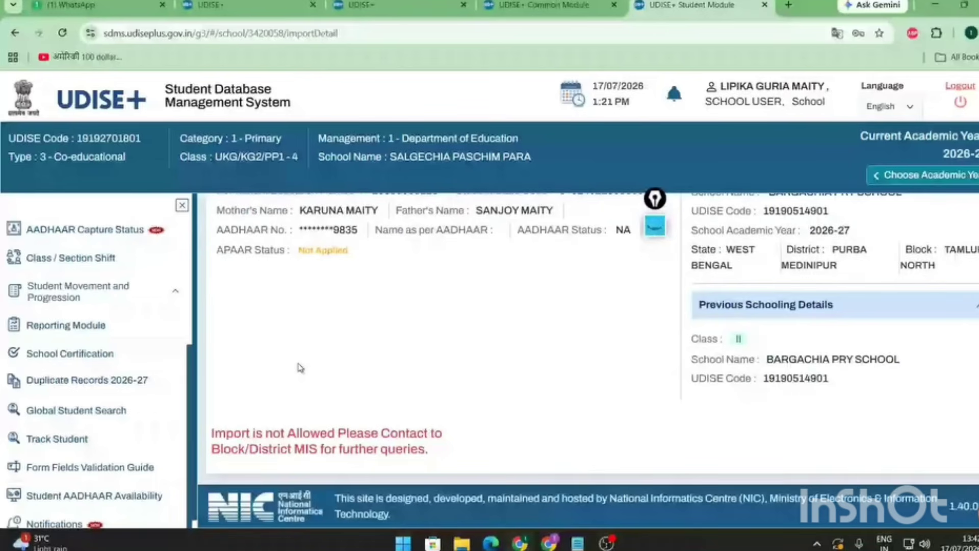
- Circle and tick the import message with the highlighter, then erase the marks
left_click(655, 226)
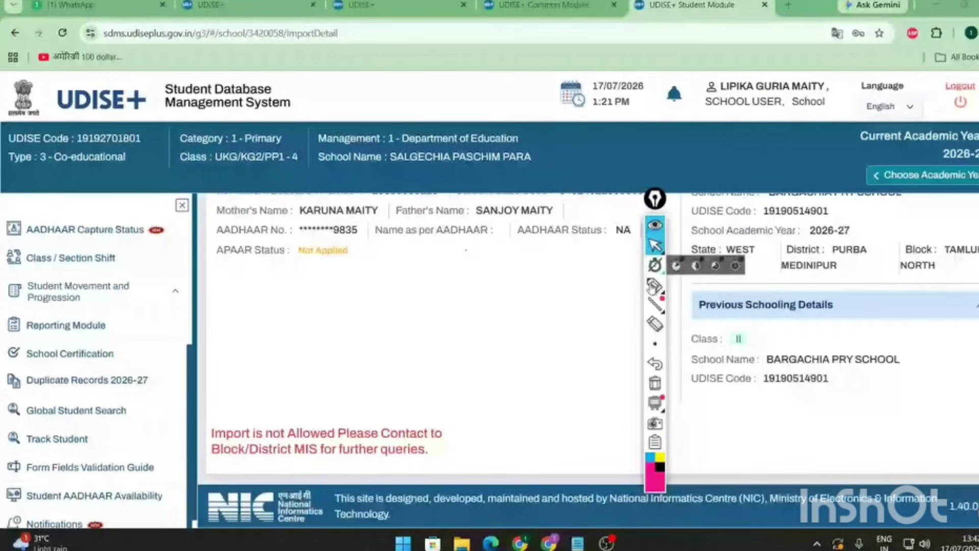
left_click(655, 284)
mouse_move(219, 357)
left_mouse_down()
mouse_move(471, 372)
mouse_move(228, 353)
mouse_move(284, 365)
left_mouse_up()
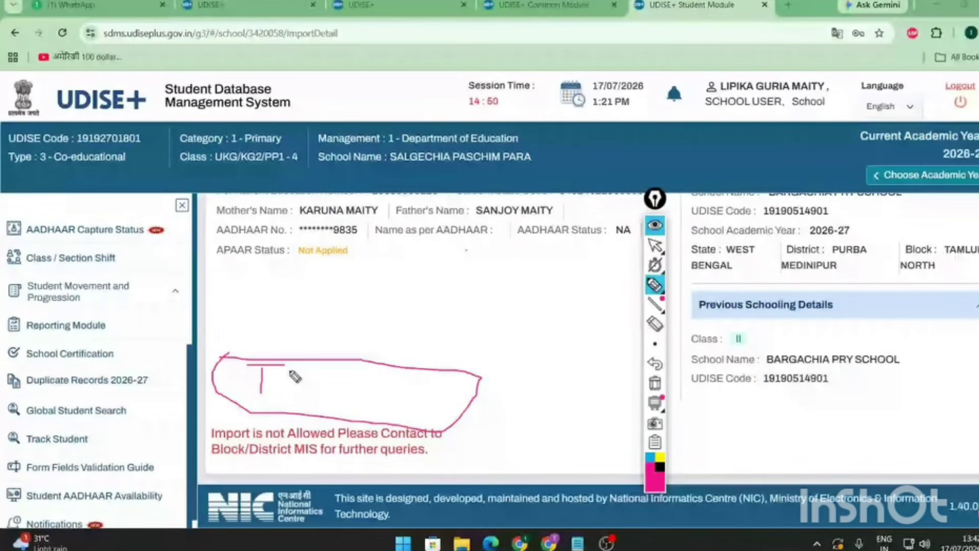
left_click_drag(275, 379, 337, 332)
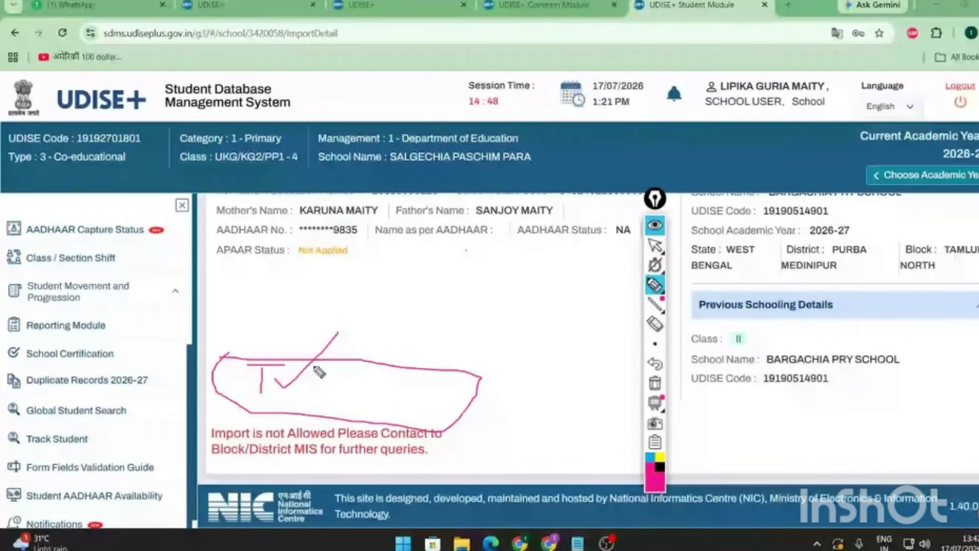
left_click(655, 324)
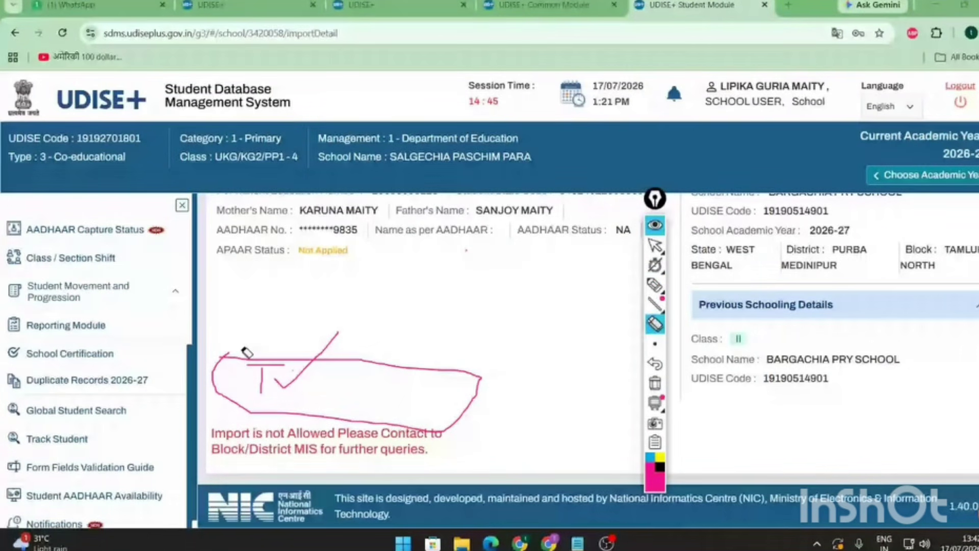
left_click_drag(247, 353, 314, 371)
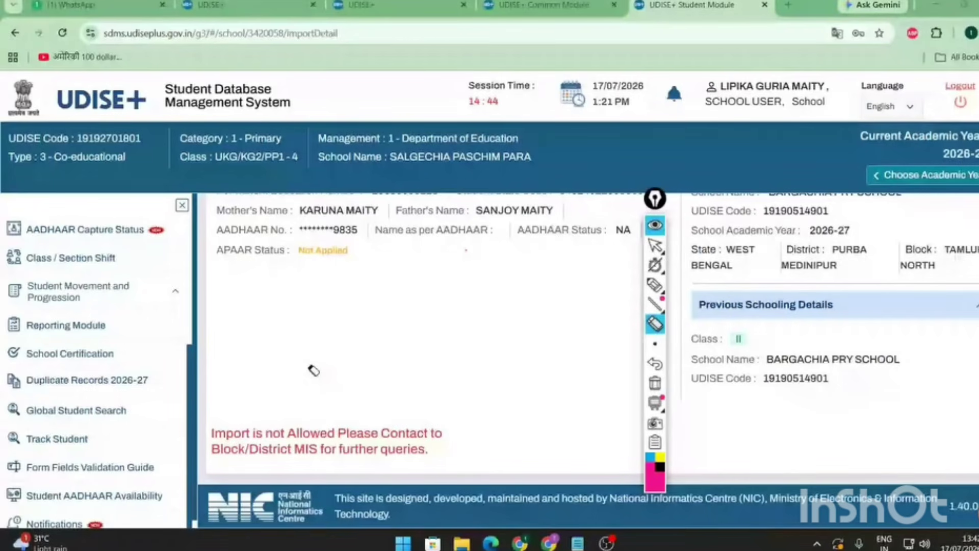
left_click(655, 245)
scroll(331, 357, "up", 5)
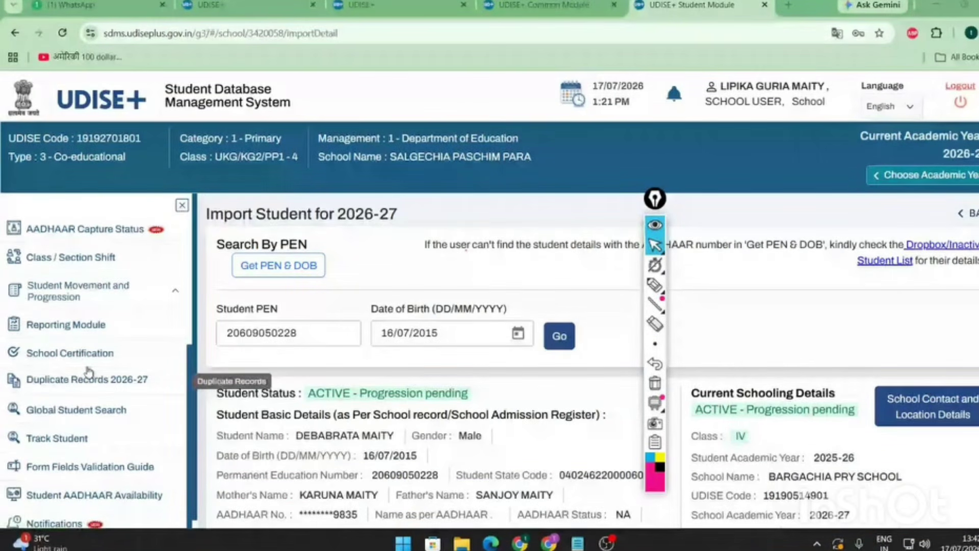
- Open Progression Correction in the Transfer Certificate Module and look up the pasted PEN
left_click(103, 283)
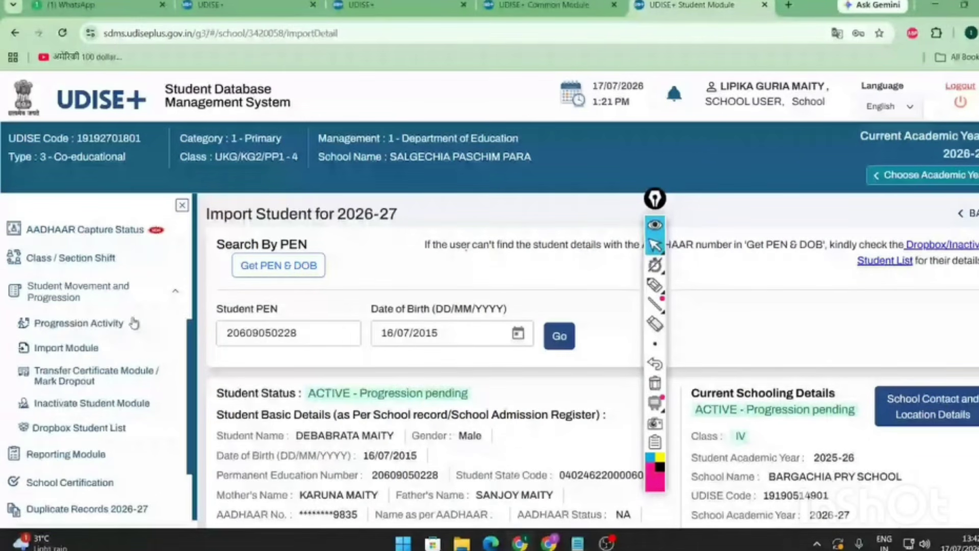
left_click(95, 382)
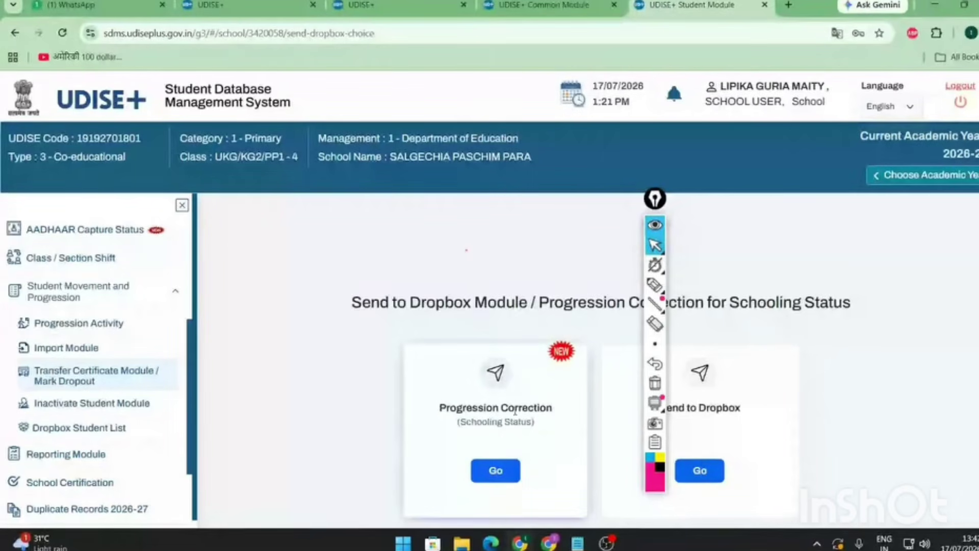
left_click(511, 475)
left_click(490, 424)
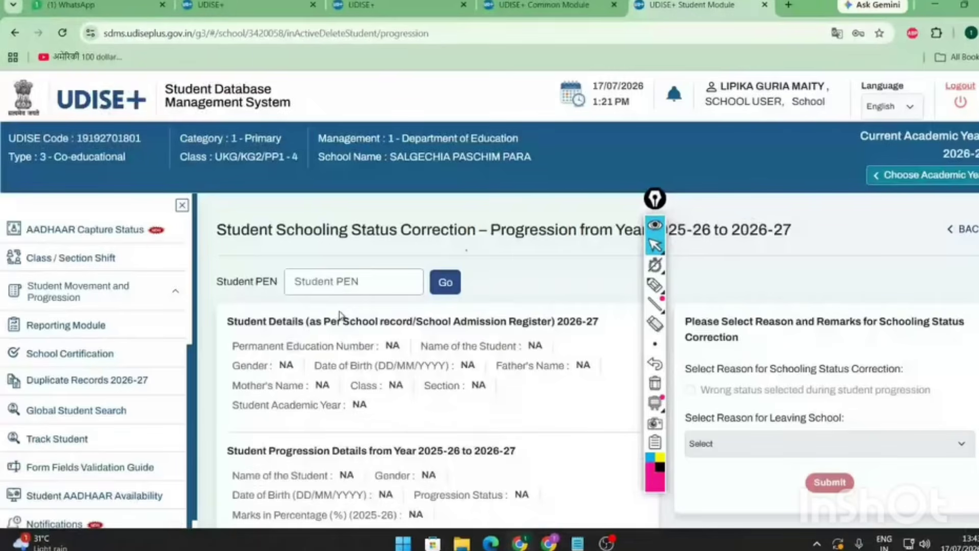
left_click(347, 281)
key("ctrl+v")
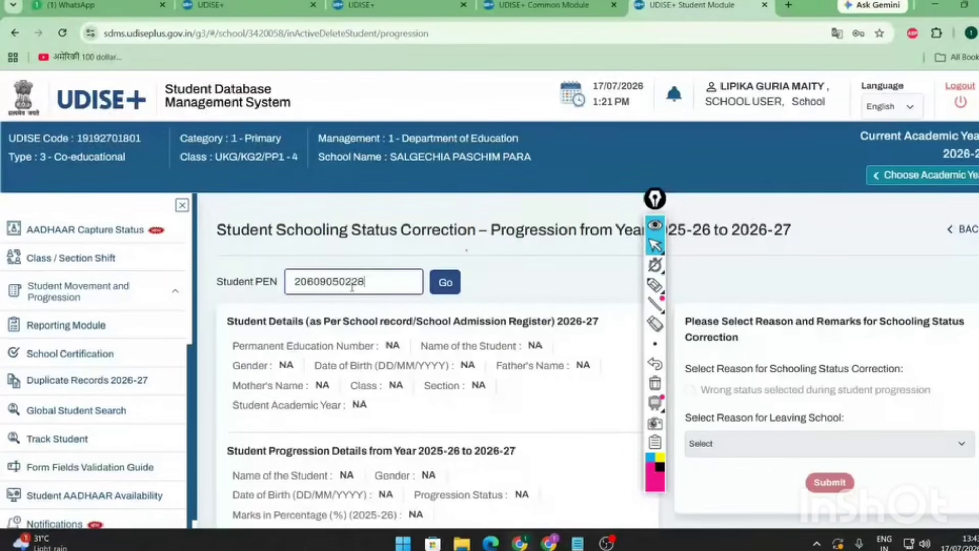
left_click(446, 283)
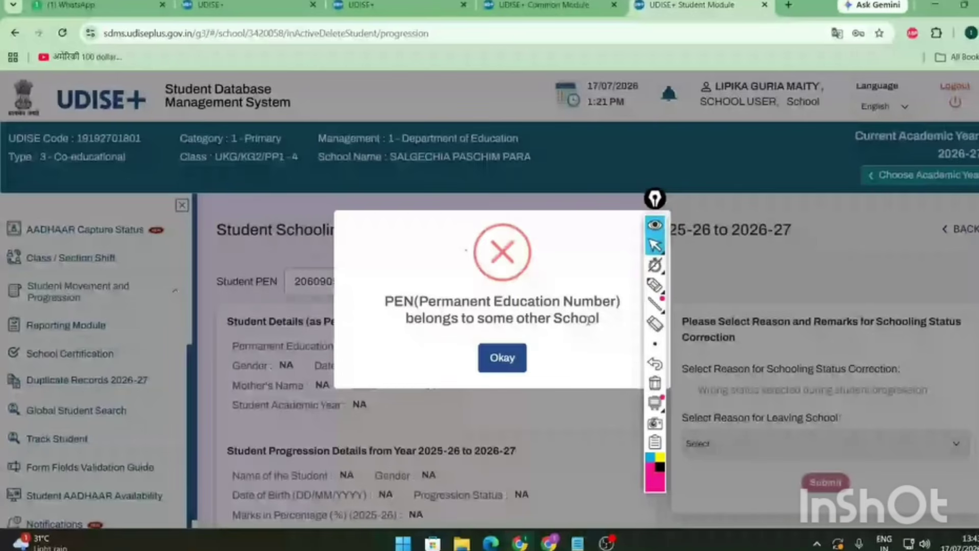
- Dismiss the 'belongs to some other School' error, retry the PEN lookup, and dismiss it again
left_click_drag(589, 320, 500, 349)
left_click(500, 350)
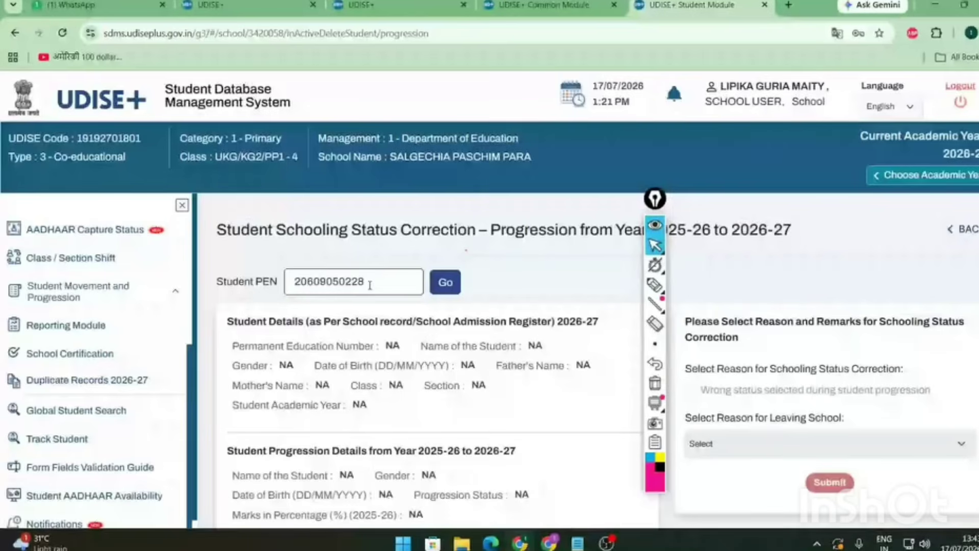
double_click(370, 284)
key("ctrl+c")
left_click(587, 347)
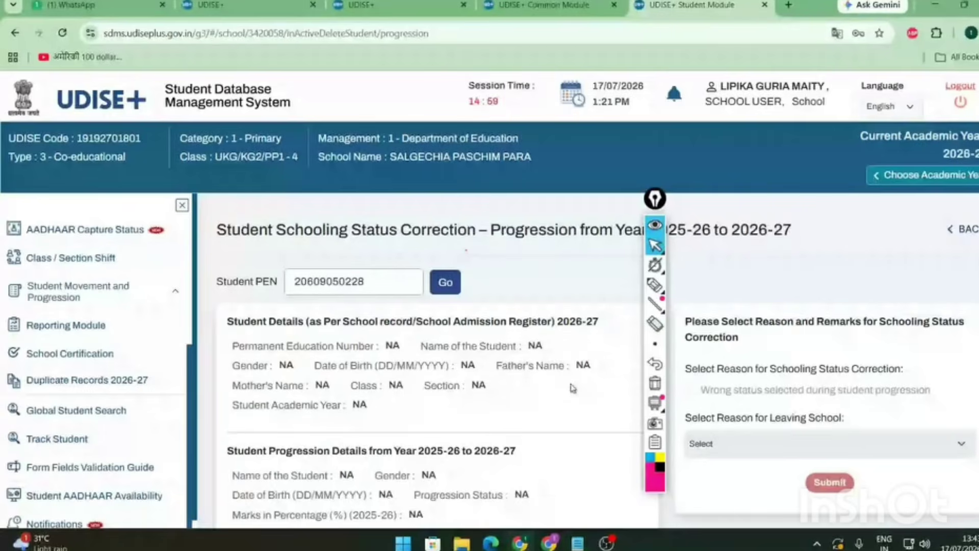
left_click(445, 283)
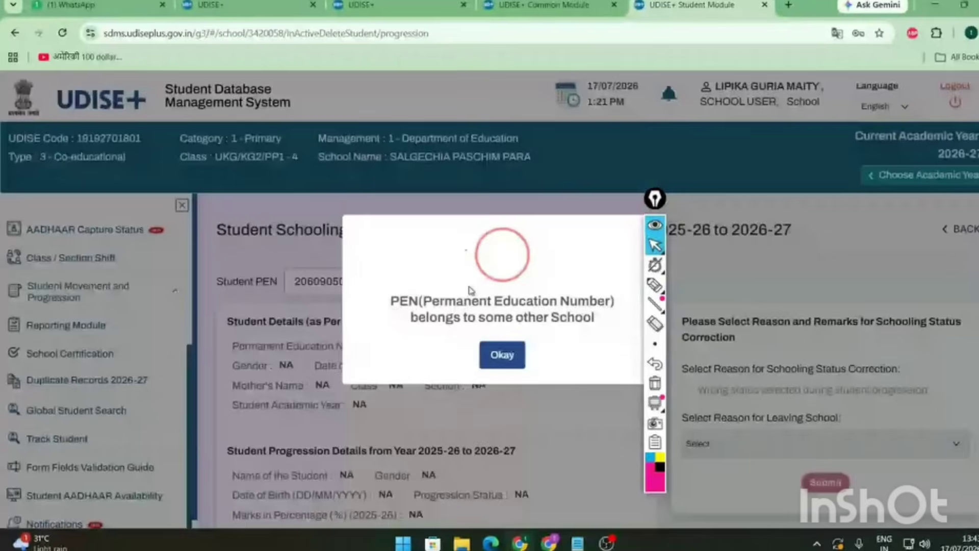
left_click(480, 351)
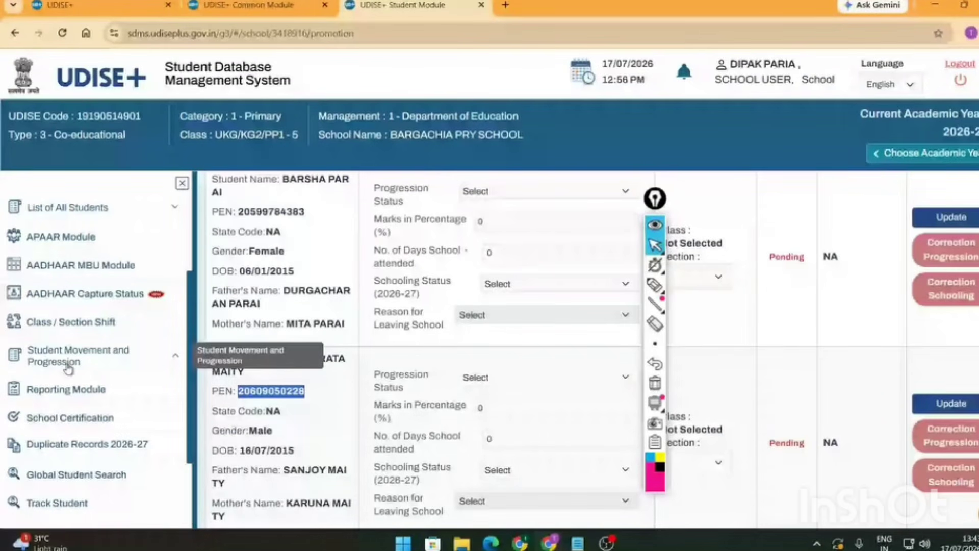
- Open Progression Correction at BARGACHIA PRY SCHOOL and load the student by the pasted PEN
left_click(68, 367)
left_click(90, 311)
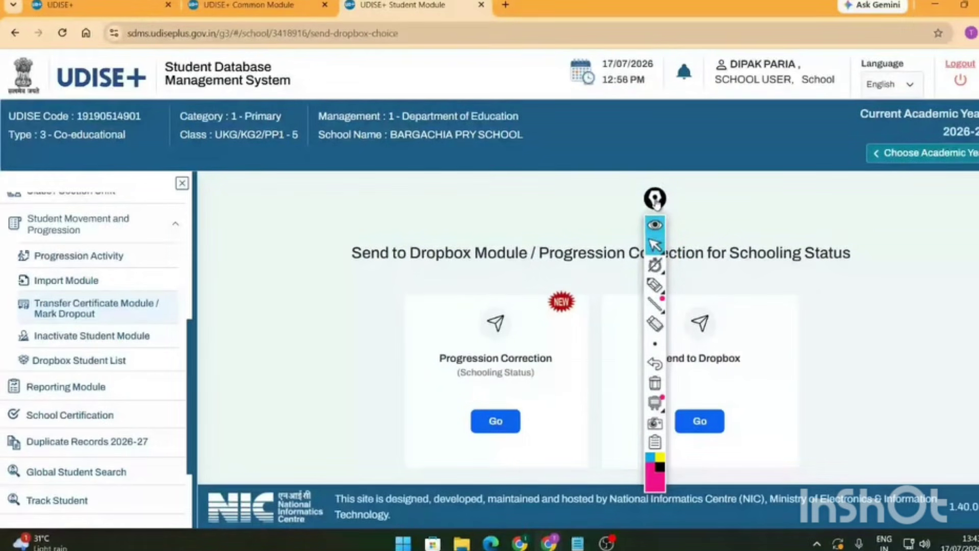
left_click_drag(655, 198, 886, 184)
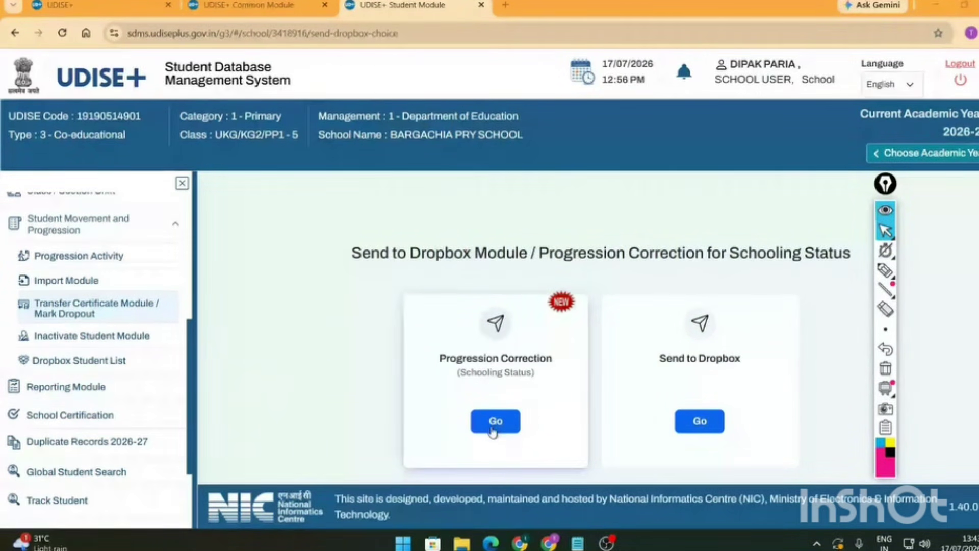
left_click(493, 428)
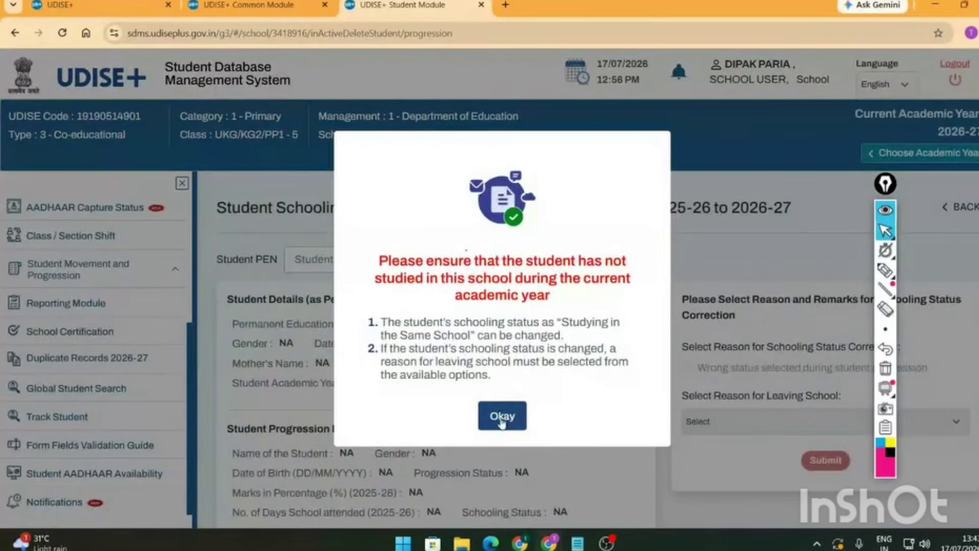
left_click(502, 416)
left_click(356, 262)
key("ctrl+v")
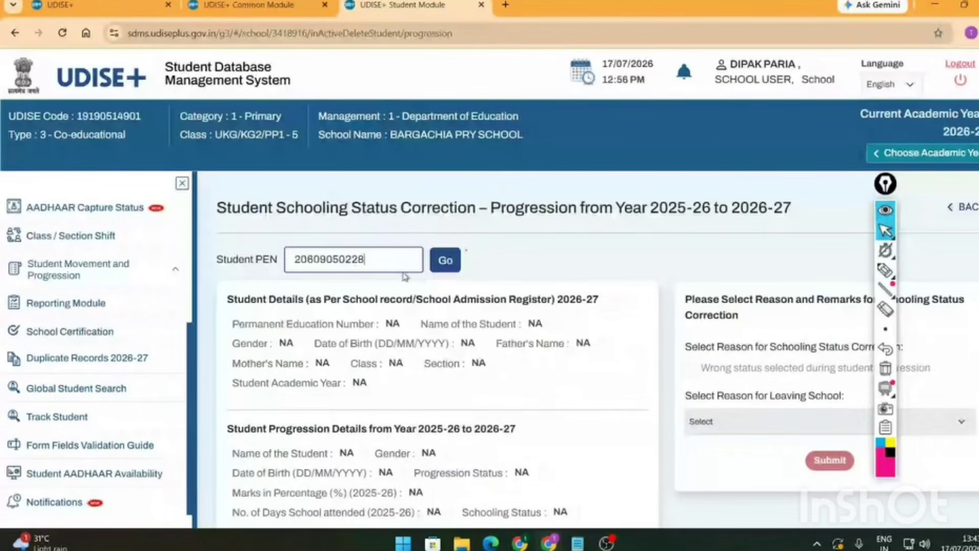
left_click(442, 269)
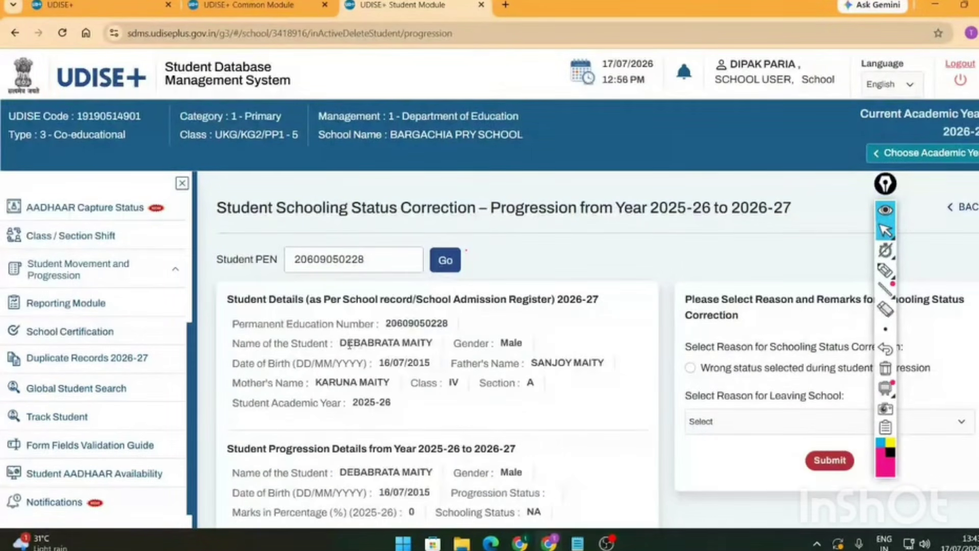
- Highlight the loaded Class IV student's details, including schooling status NA
left_click_drag(347, 343, 551, 502)
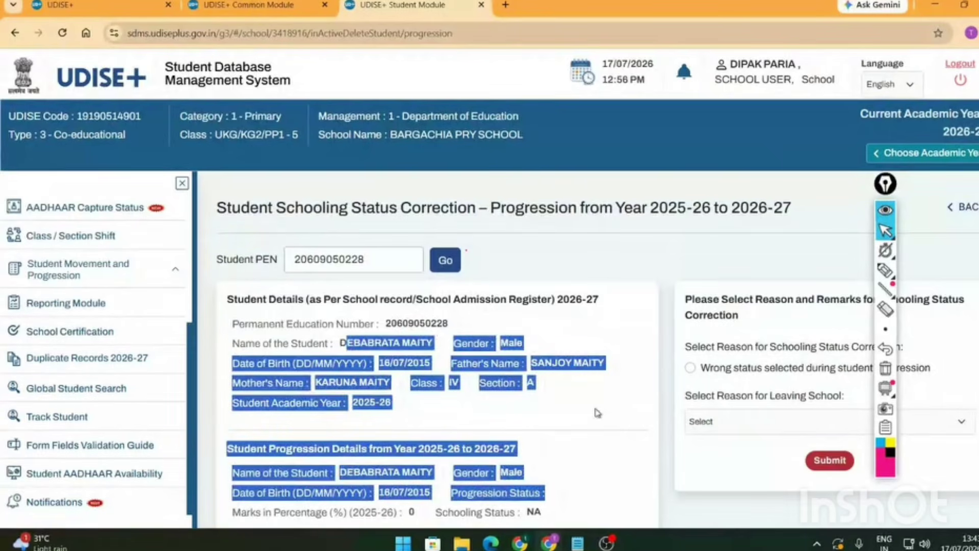
scroll(598, 413, "down", 2)
left_click_drag(375, 248, 505, 437)
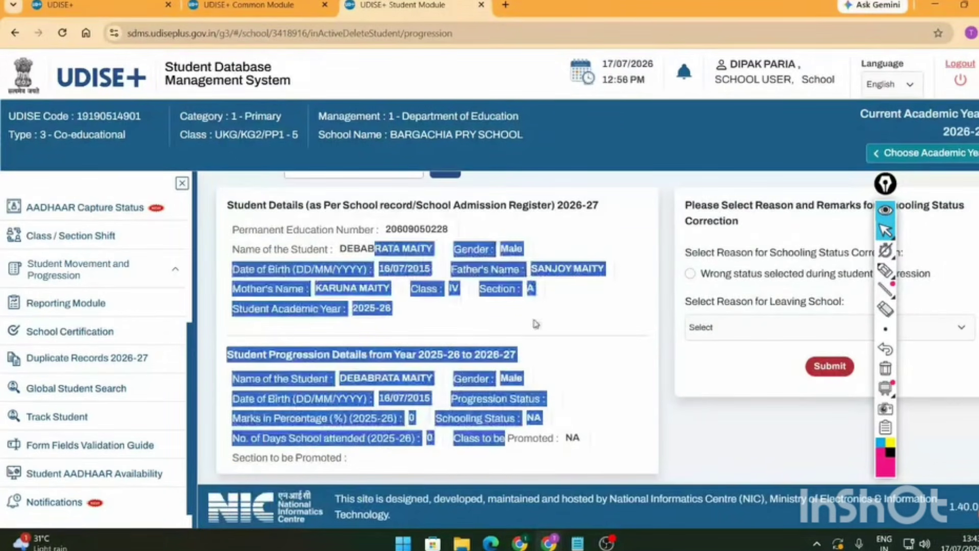
scroll(566, 271, "up", 2)
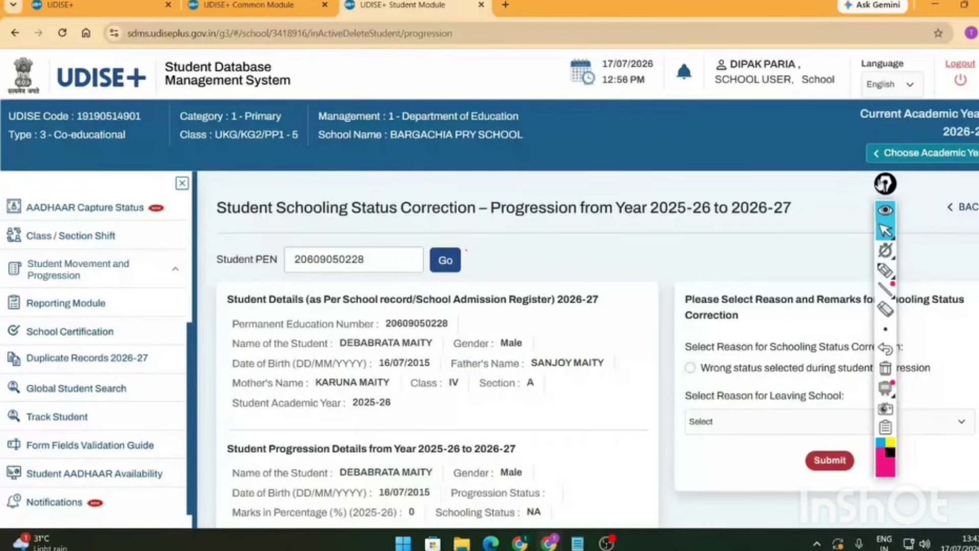
mouse_move(886, 184)
left_mouse_down()
mouse_move(642, 173)
mouse_move(642, 204)
left_mouse_up()
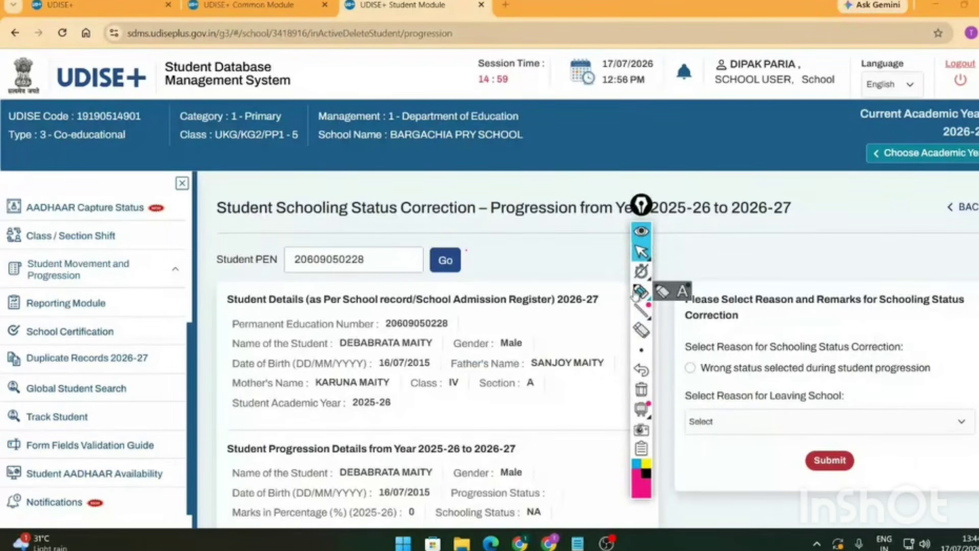
left_click(638, 294)
mouse_move(846, 325)
left_mouse_down()
mouse_move(673, 388)
mouse_move(870, 334)
left_mouse_up()
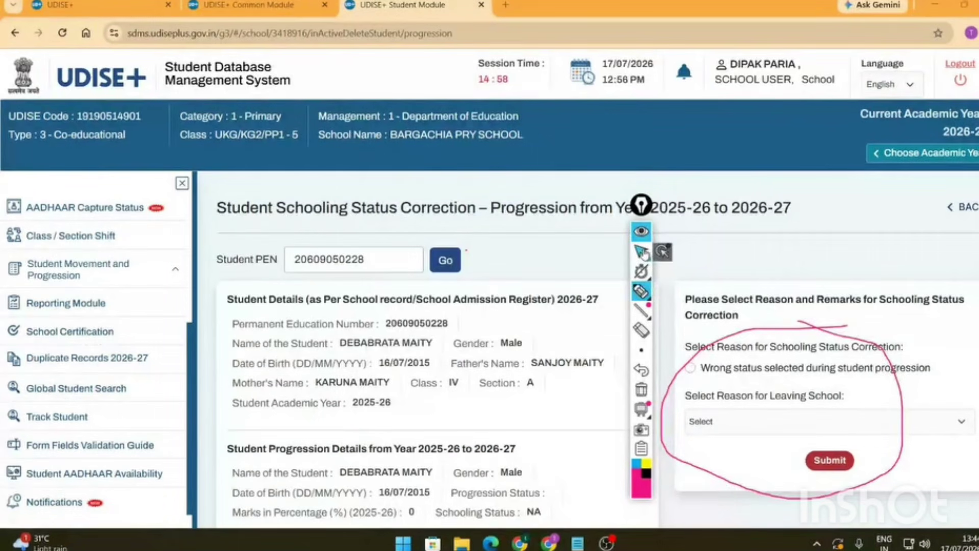
left_click(642, 331)
left_click_drag(668, 383, 677, 312)
left_click(641, 252)
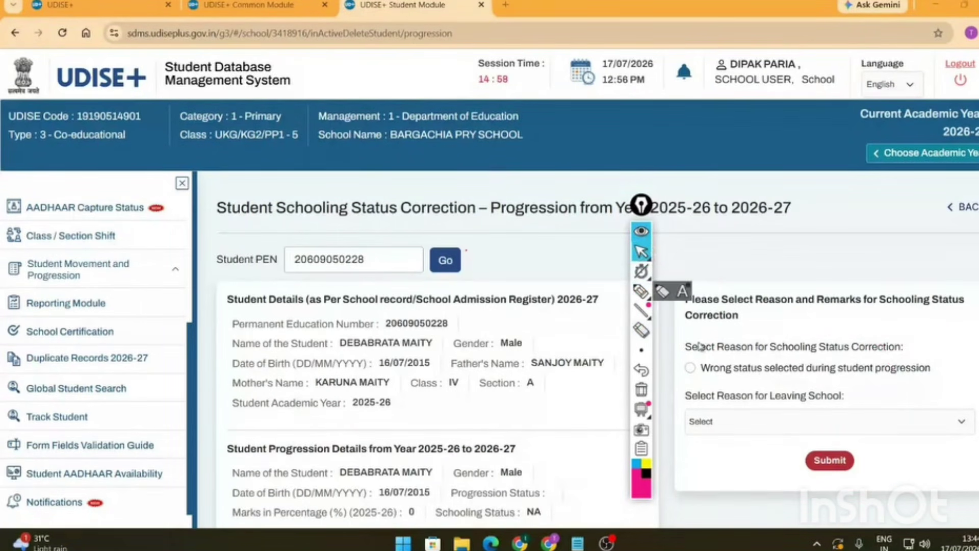
- Review the Reason for Leaving School options and close the list without choosing one
left_click(743, 427)
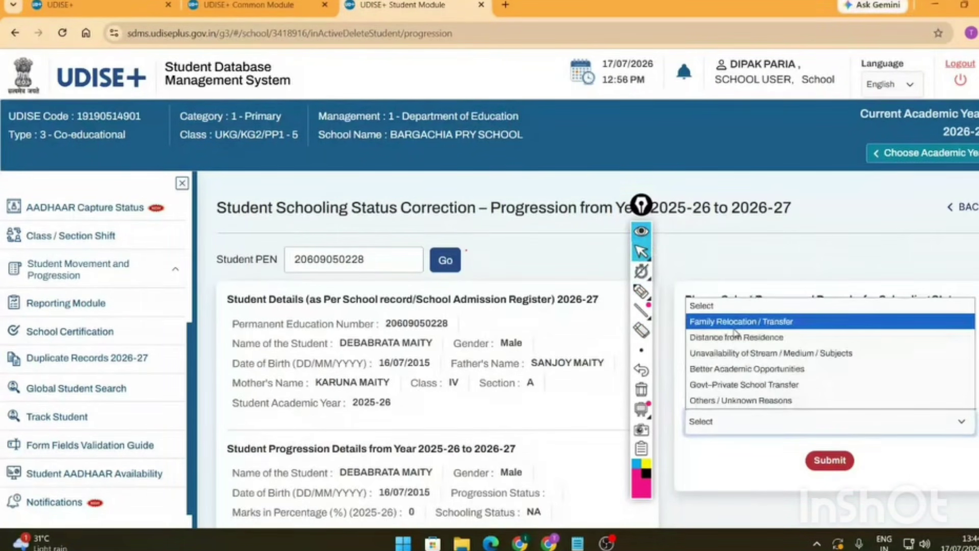
left_click(95, 284)
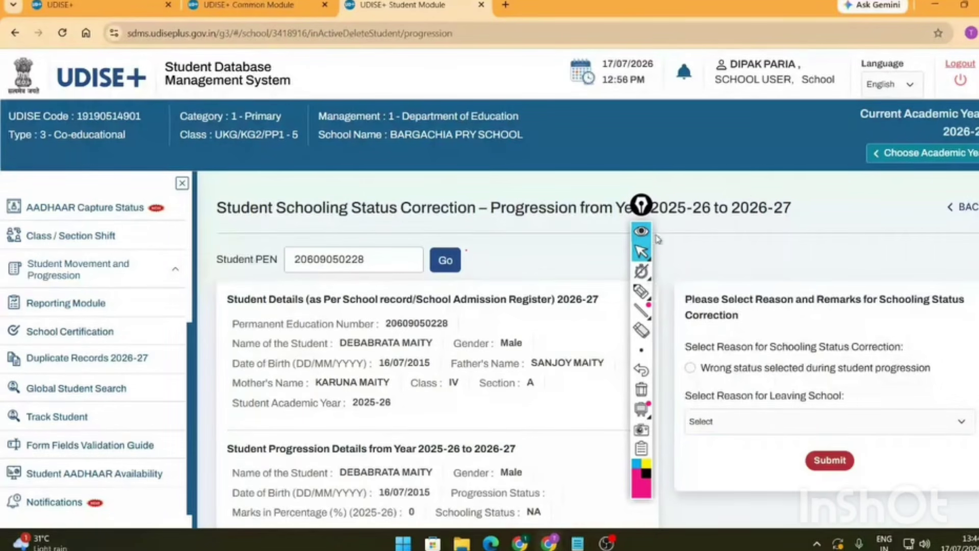
left_click(641, 252)
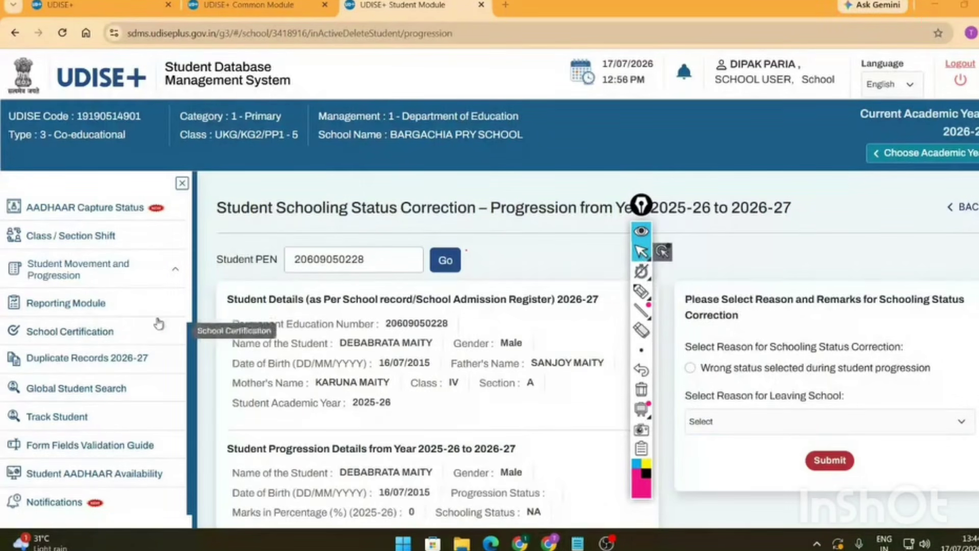
- Look up the pasted PEN in the Send to Dropbox module and dismiss 'No data found'
left_click(972, 211)
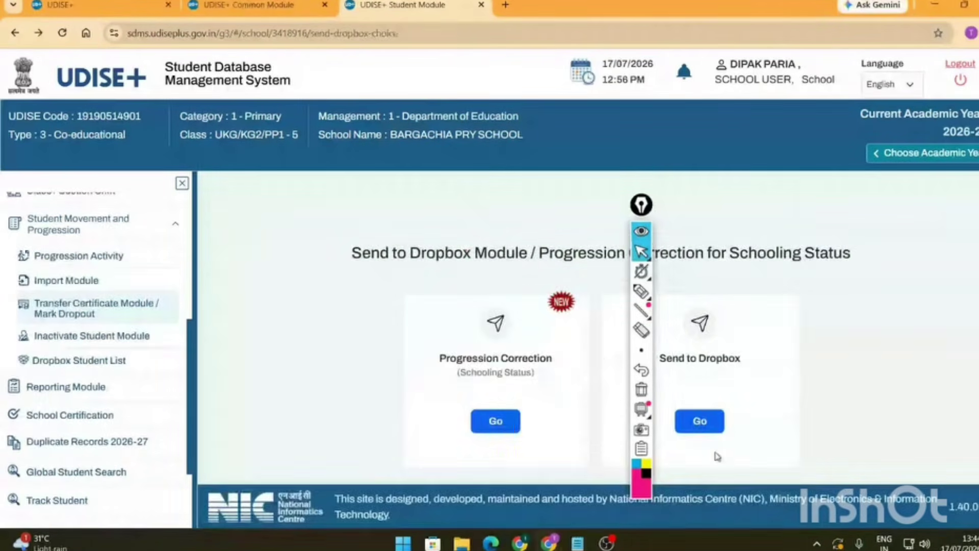
left_click(700, 421)
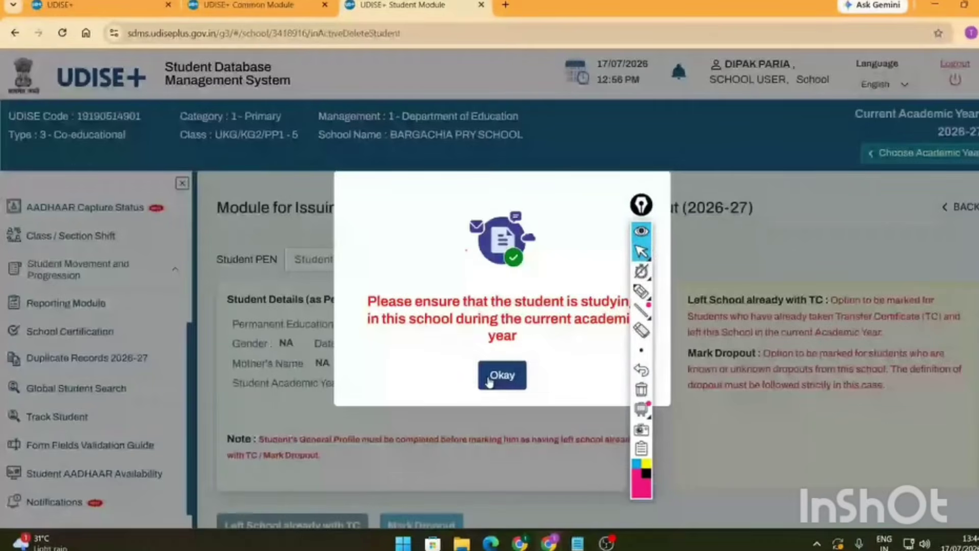
left_click(489, 382)
left_click(352, 259)
key("ctrl+v")
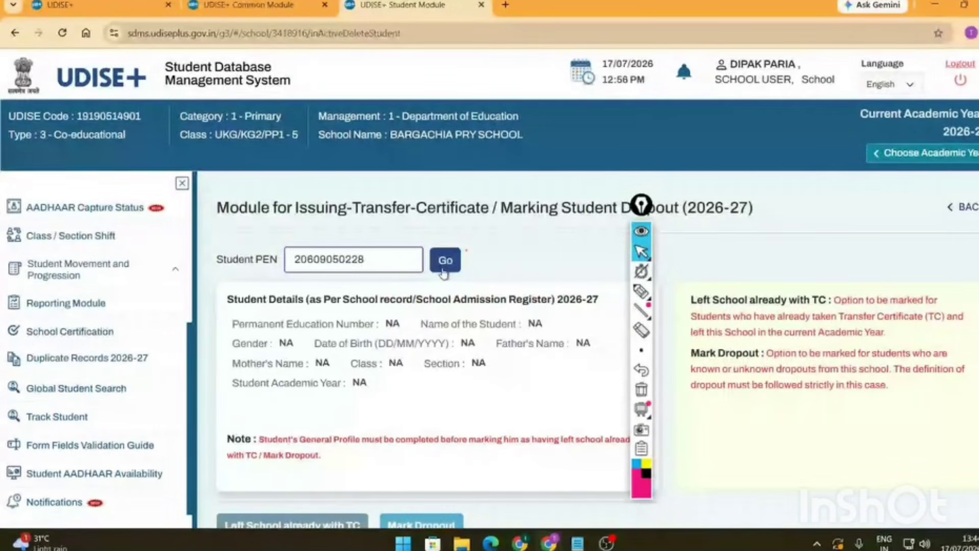
left_click(443, 271)
left_click(500, 337)
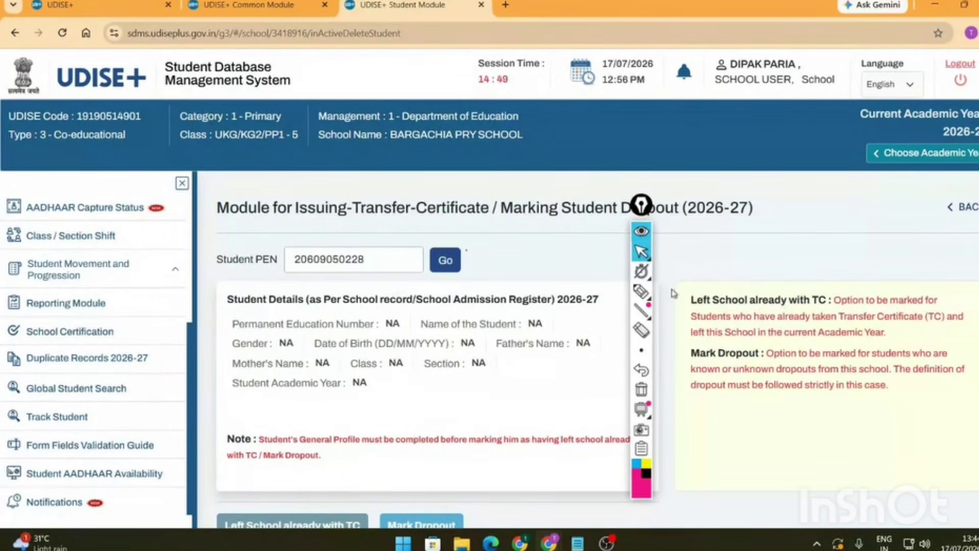
left_click(642, 331)
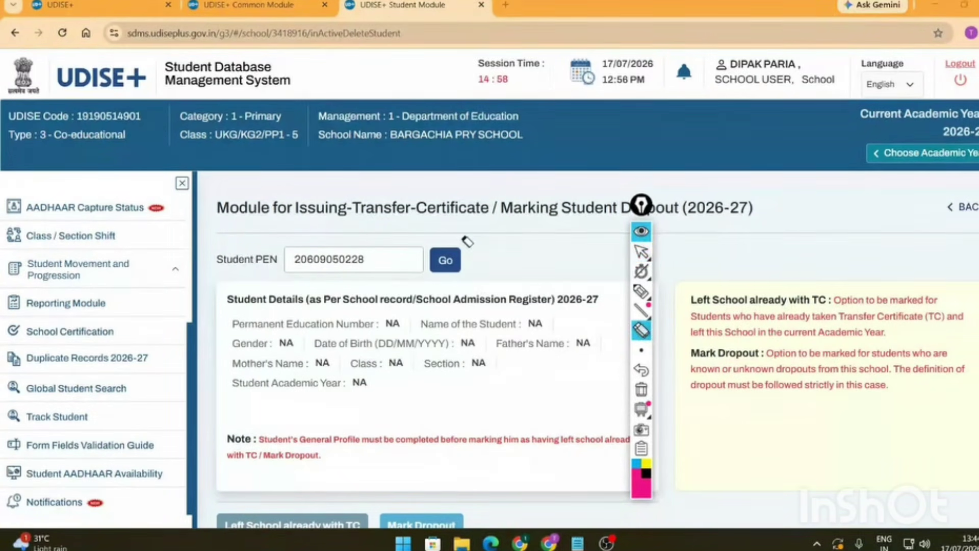
mouse_move(641, 292)
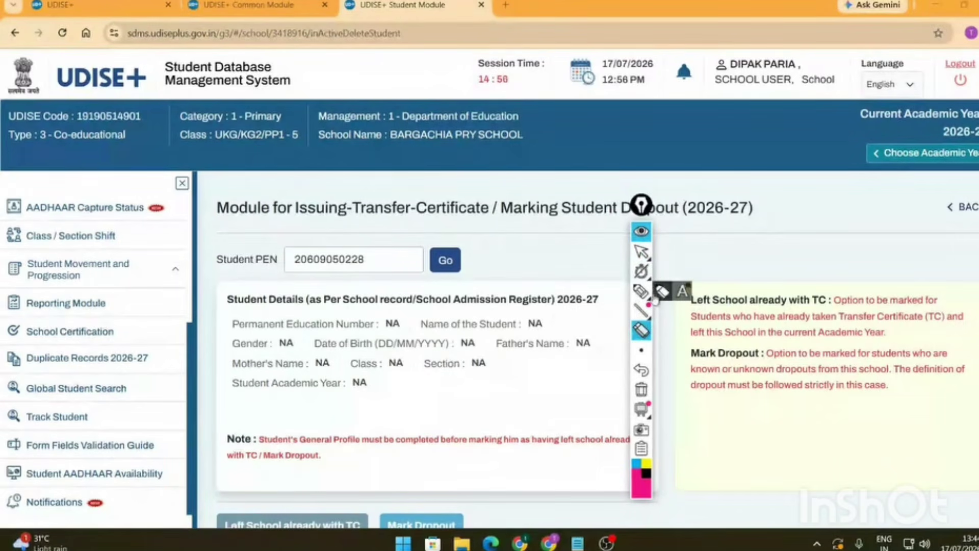
left_click(642, 251)
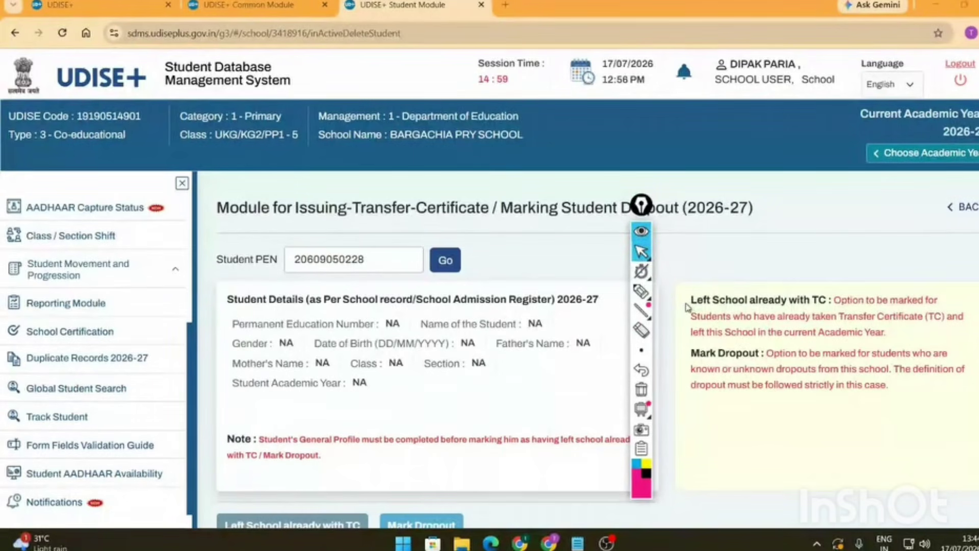
- Open the Inactivate Student Module and highlight its With PEN and Without PEN options
left_click(147, 275)
left_click(106, 384)
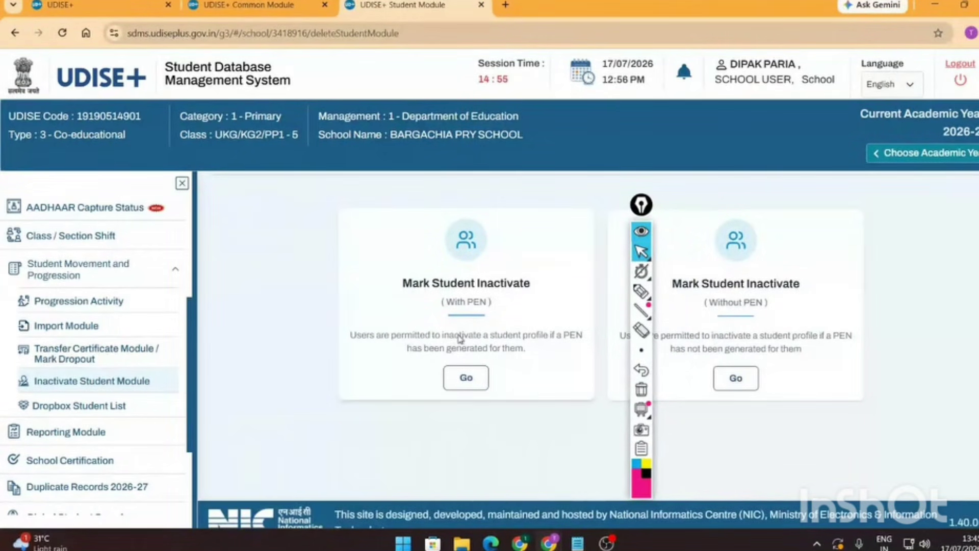
left_click_drag(403, 283, 542, 289)
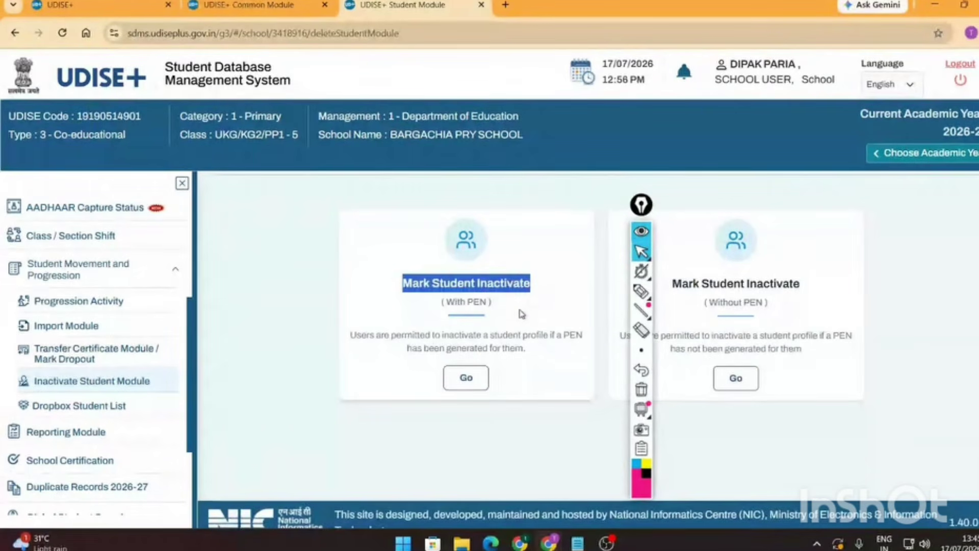
left_click(651, 309)
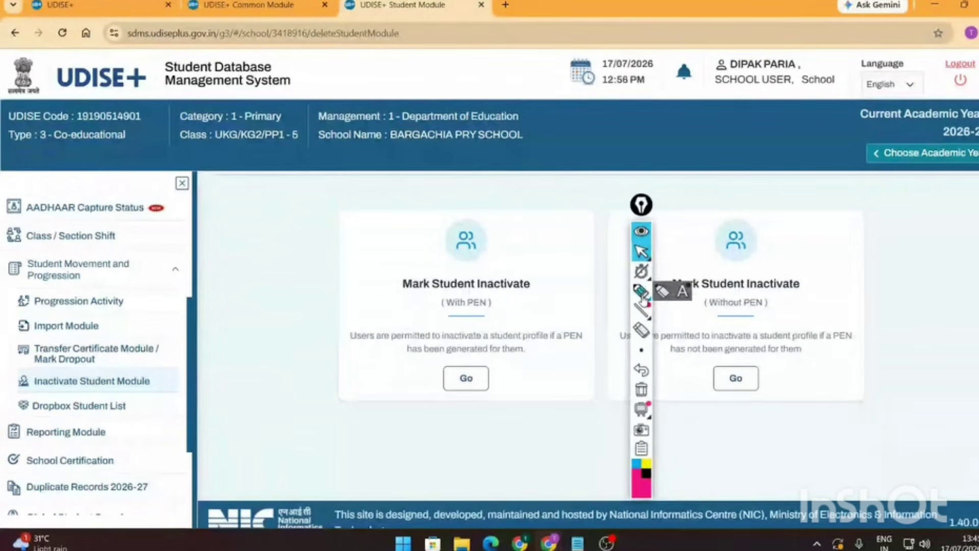
left_click(642, 295)
left_click_drag(708, 312, 765, 307)
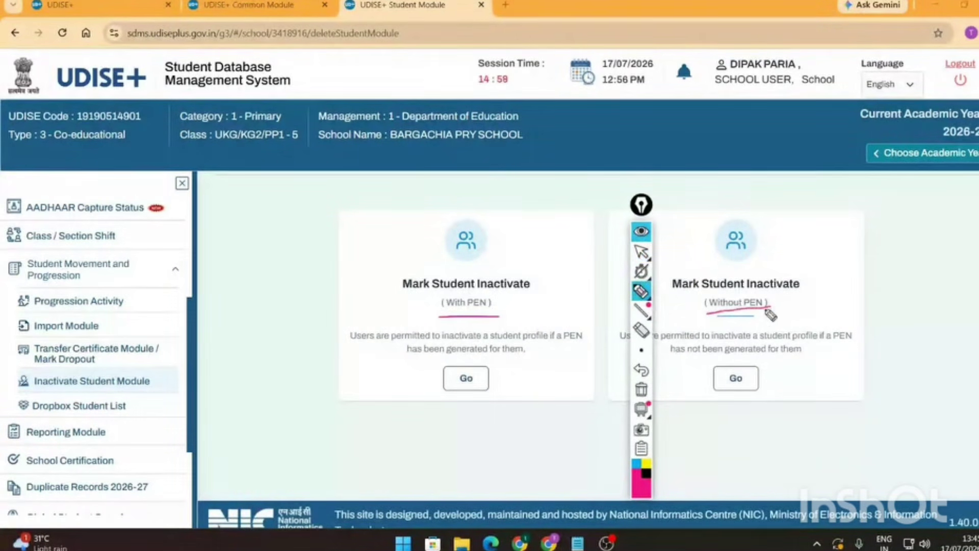
left_click(641, 251)
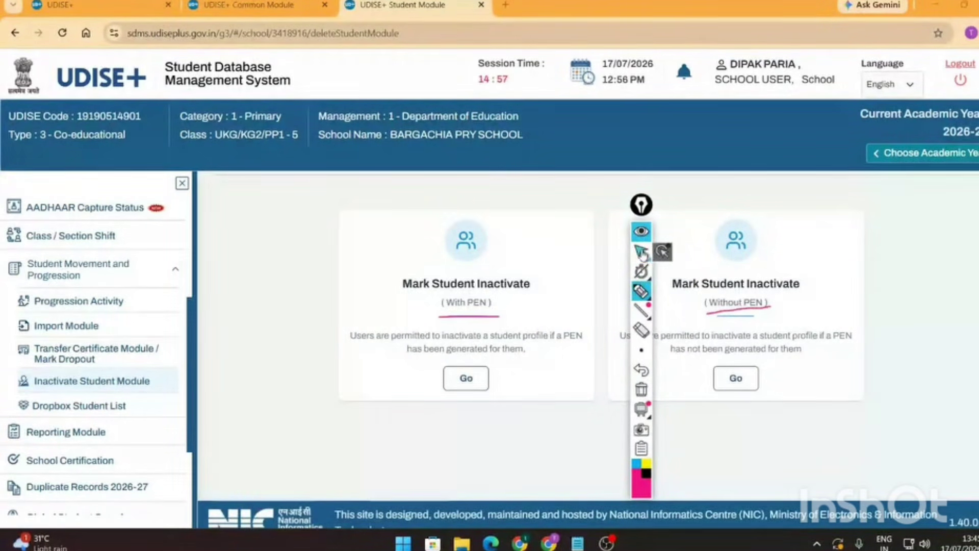
- Search the pasted PEN on Mark Student Inactivate With PEN and dismiss 'No data found'
left_click(466, 378)
left_click(358, 225)
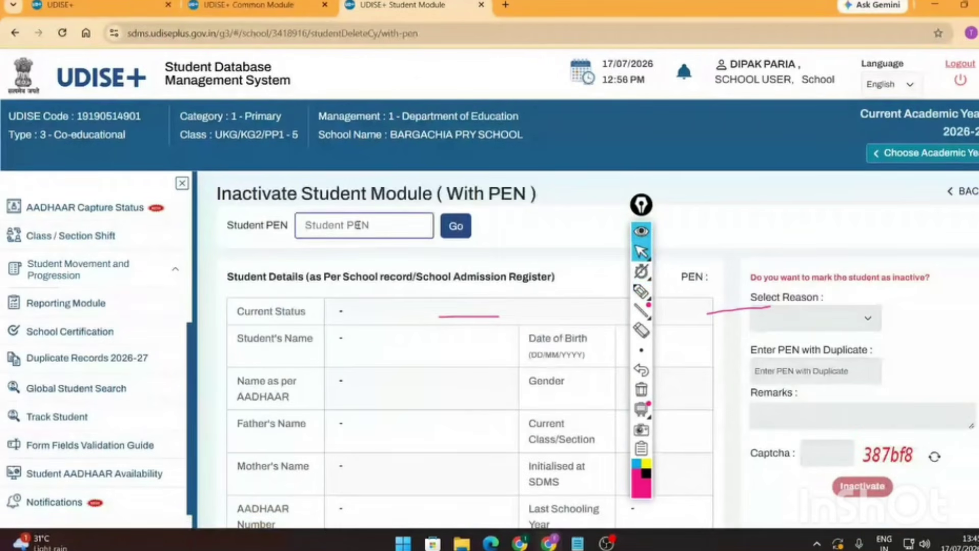
key("ctrl+v")
left_click(459, 226)
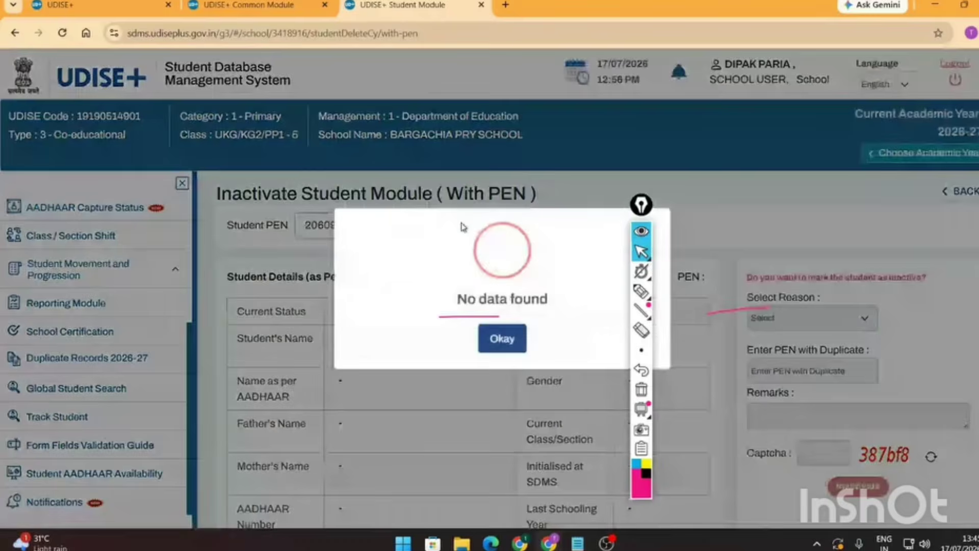
left_click(502, 338)
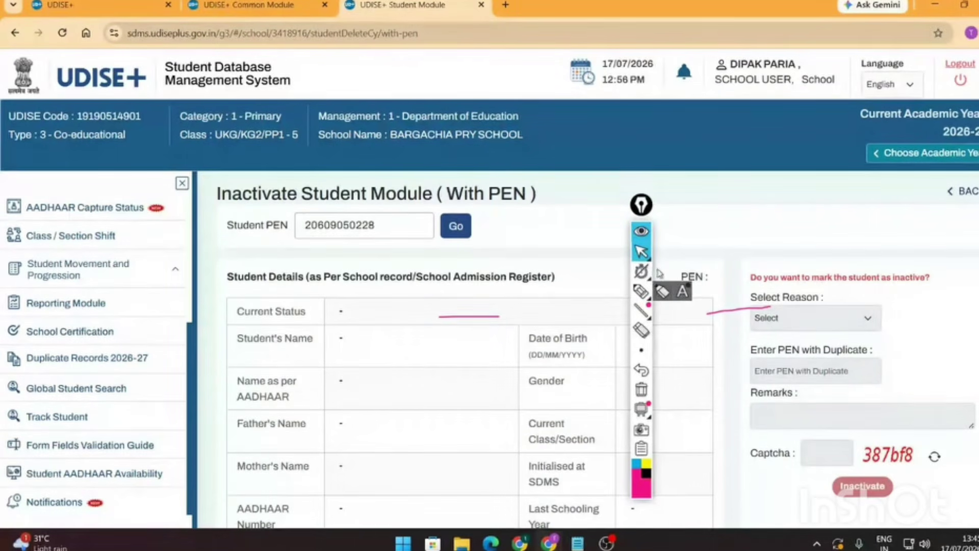
- Erase the annotations, retry the PEN search, and dismiss 'No data found' again
left_click(642, 333)
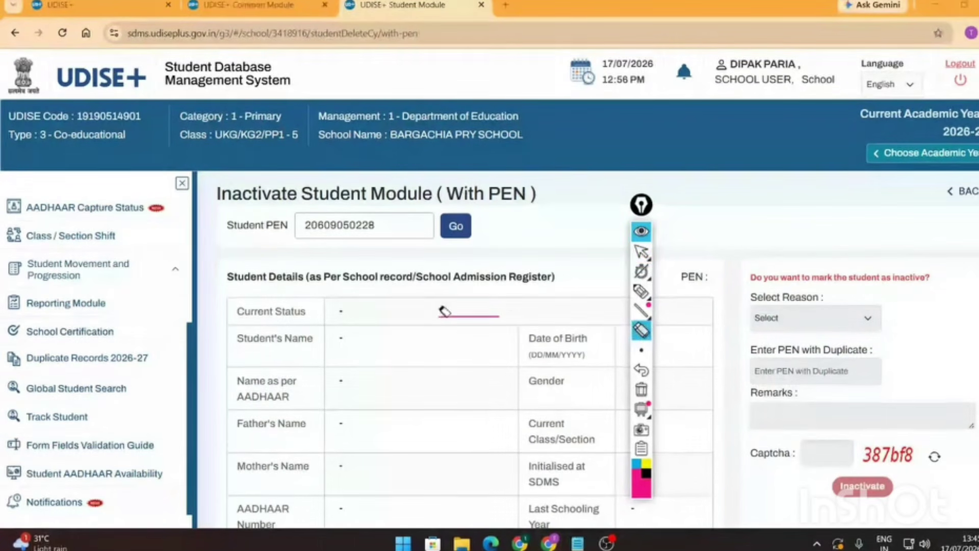
left_click(467, 316)
left_click(644, 252)
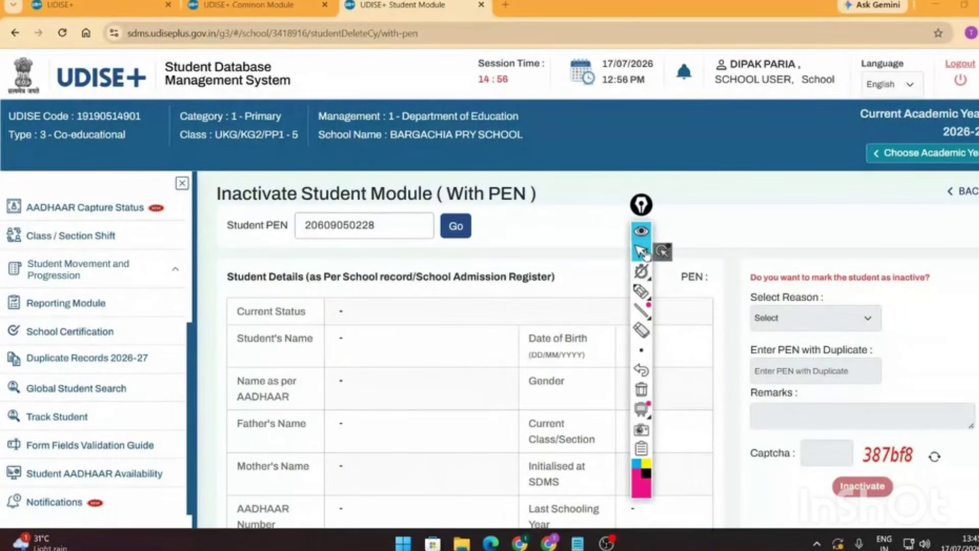
left_click(456, 224)
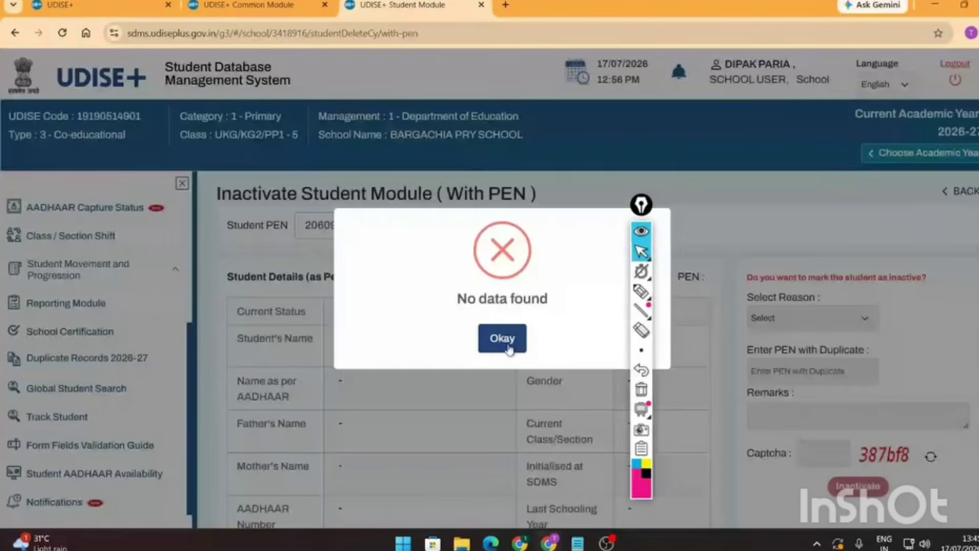
left_click(502, 341)
scroll(455, 383, "down", 5)
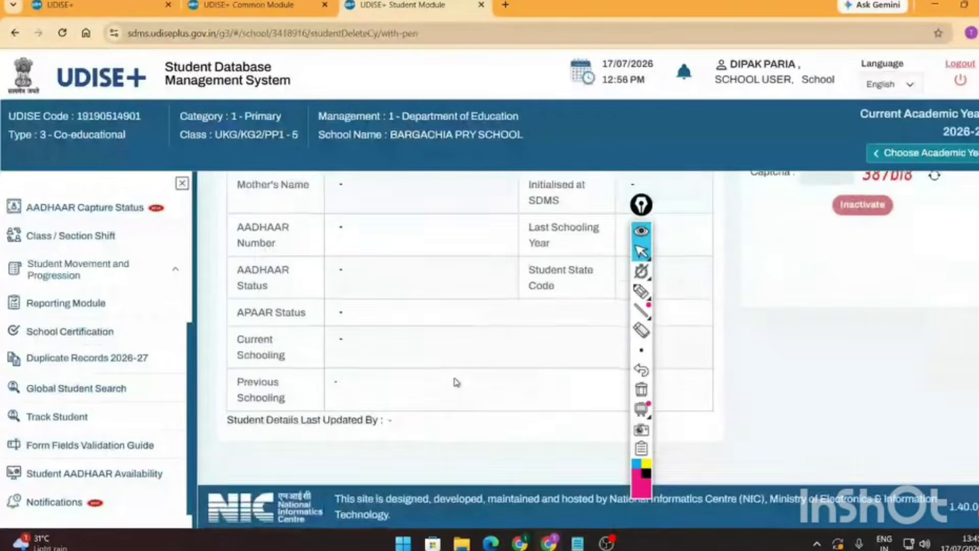
scroll(455, 384, "up", 5)
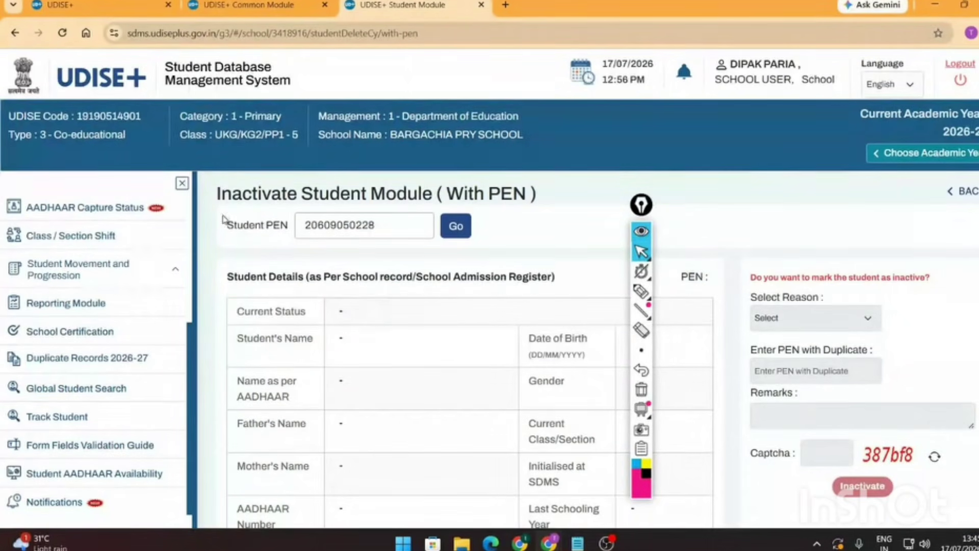
left_click_drag(218, 192, 573, 197)
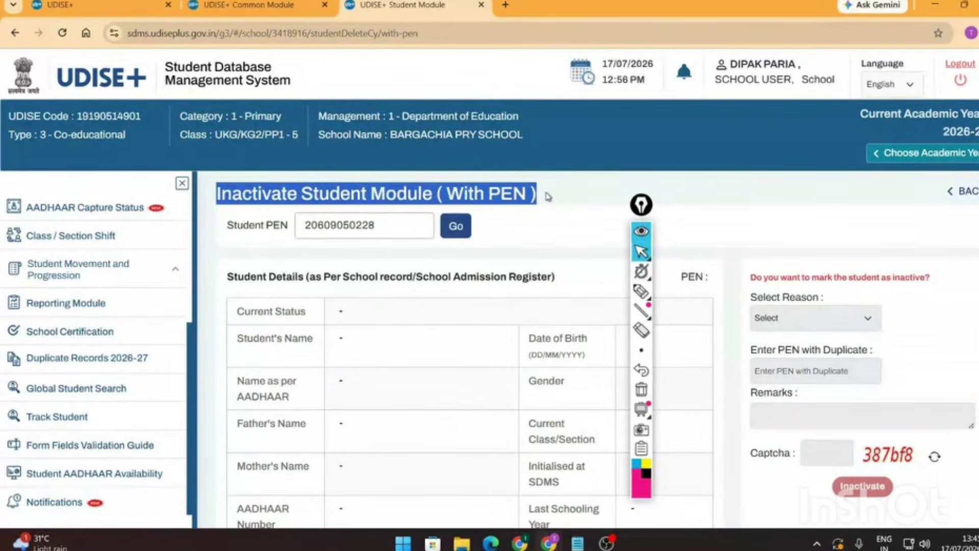
left_click(566, 201)
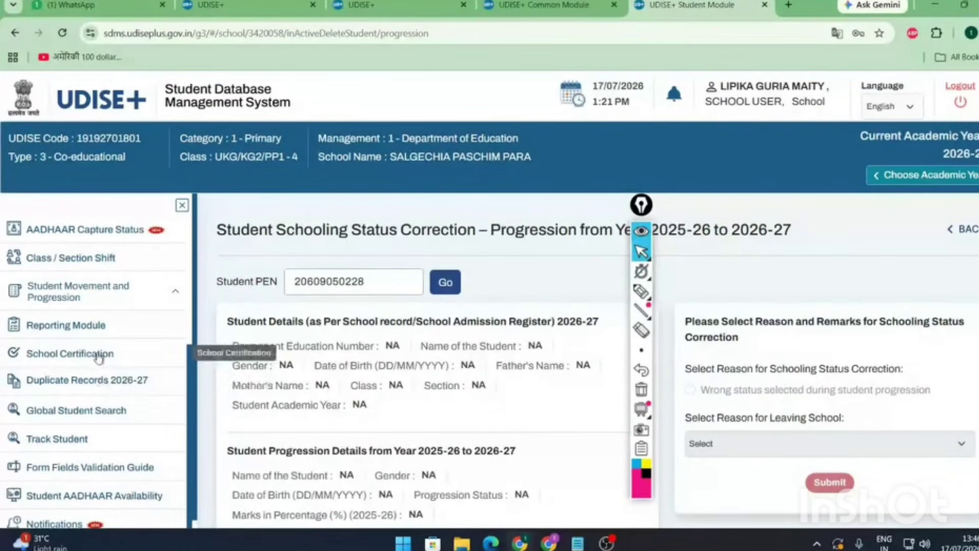
- Copy the first PEN from the dashboard's Class I, Section A list, then reopen Inactivate Student Module
left_click(84, 287)
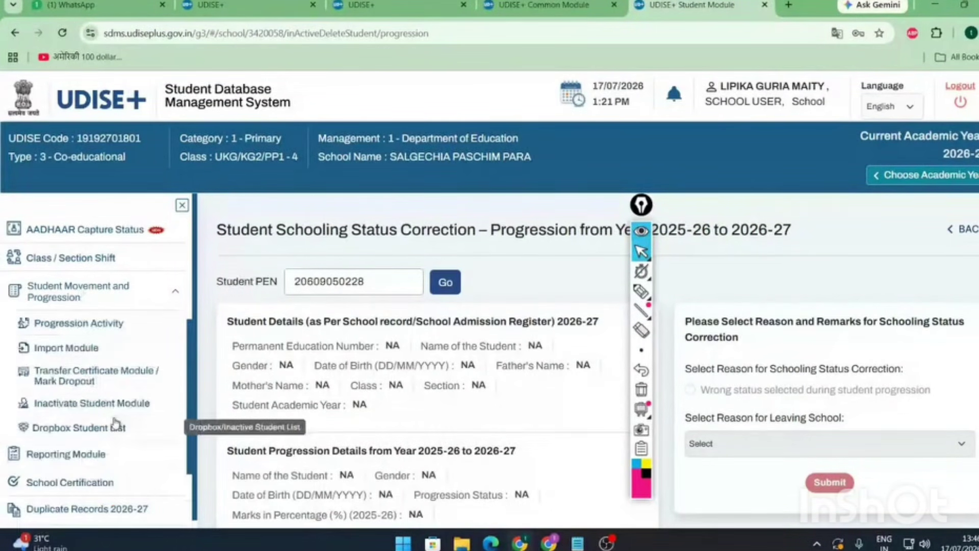
left_click(118, 405)
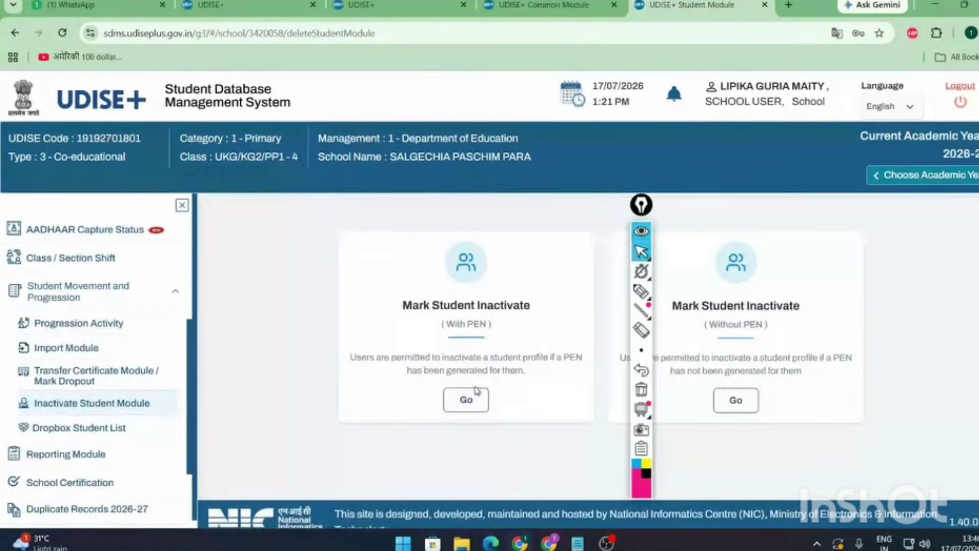
scroll(112, 275, "up", 4)
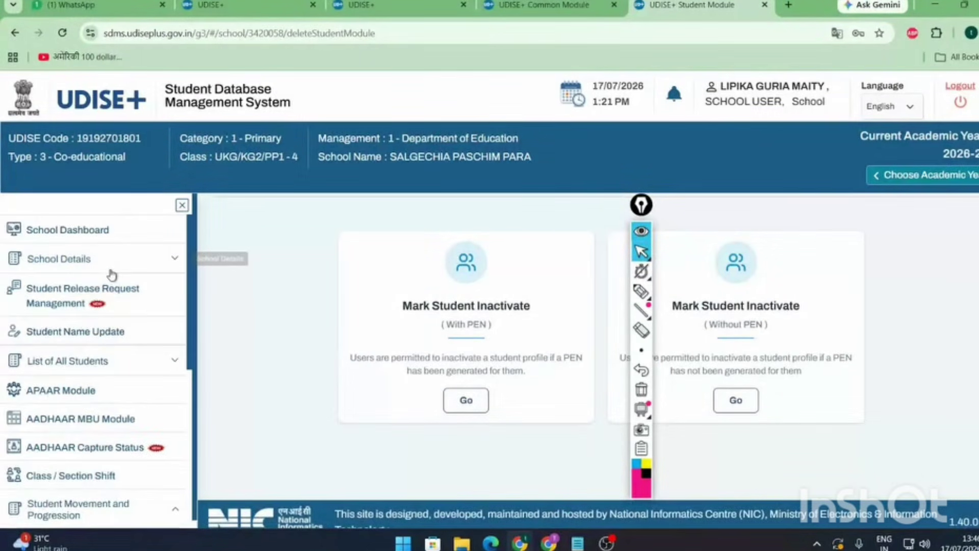
left_click(111, 271)
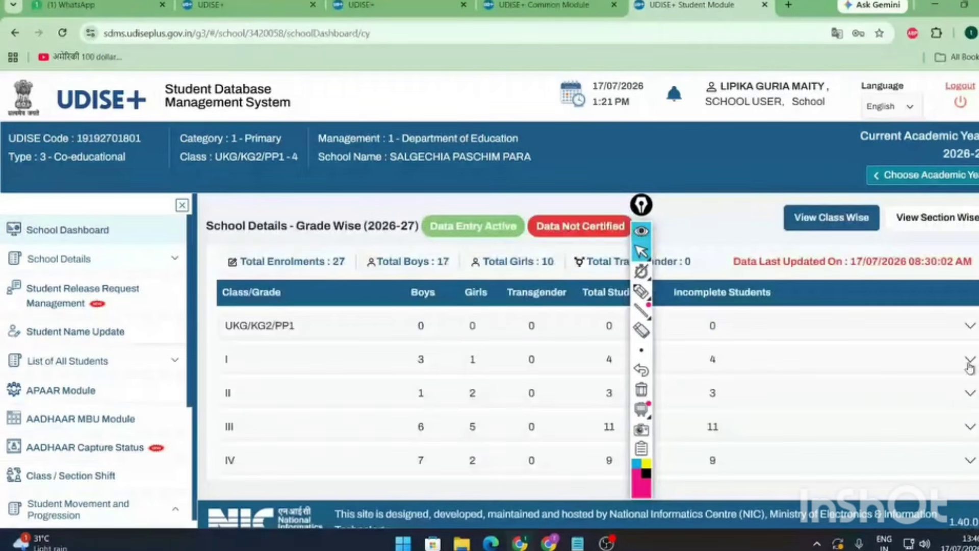
left_click(969, 363)
left_click(920, 421)
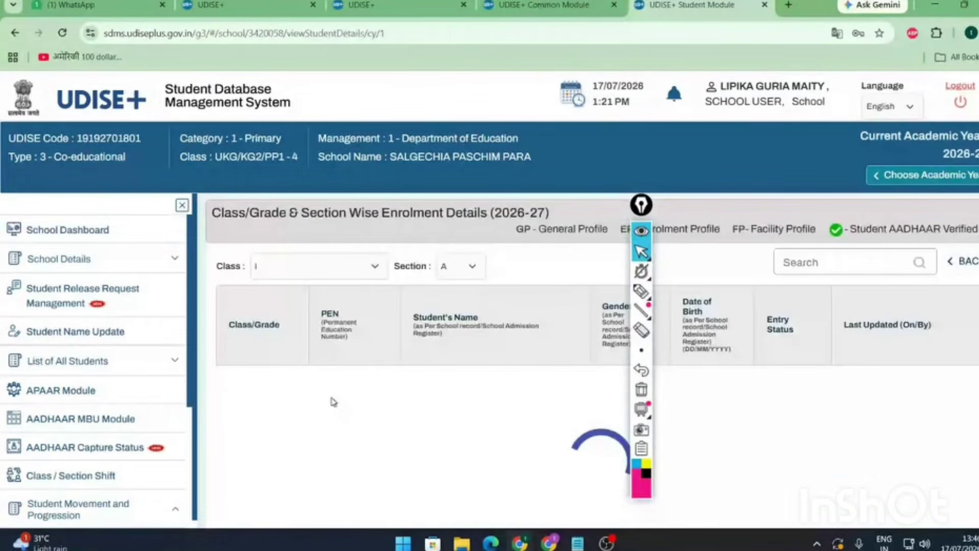
double_click(338, 402)
key("ctrl+c")
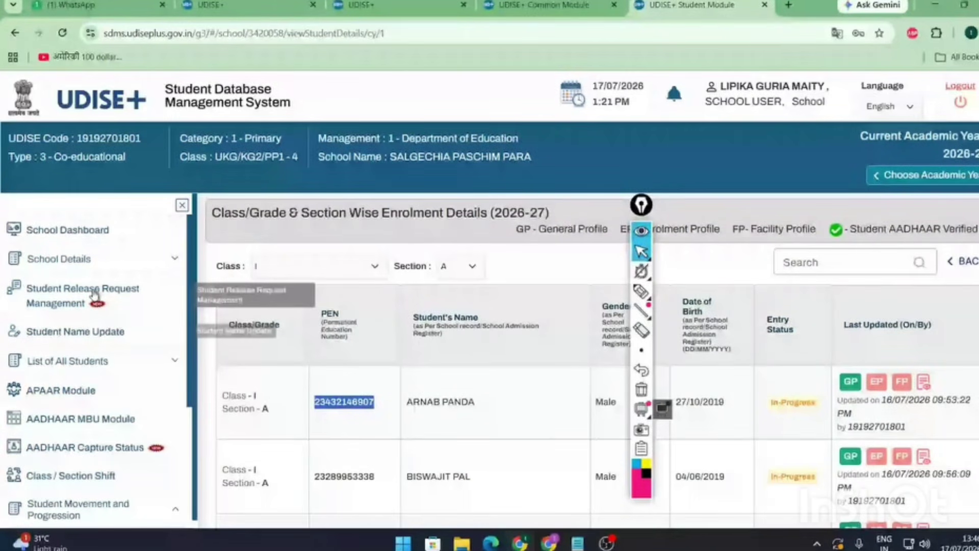
scroll(94, 295, "down", 4)
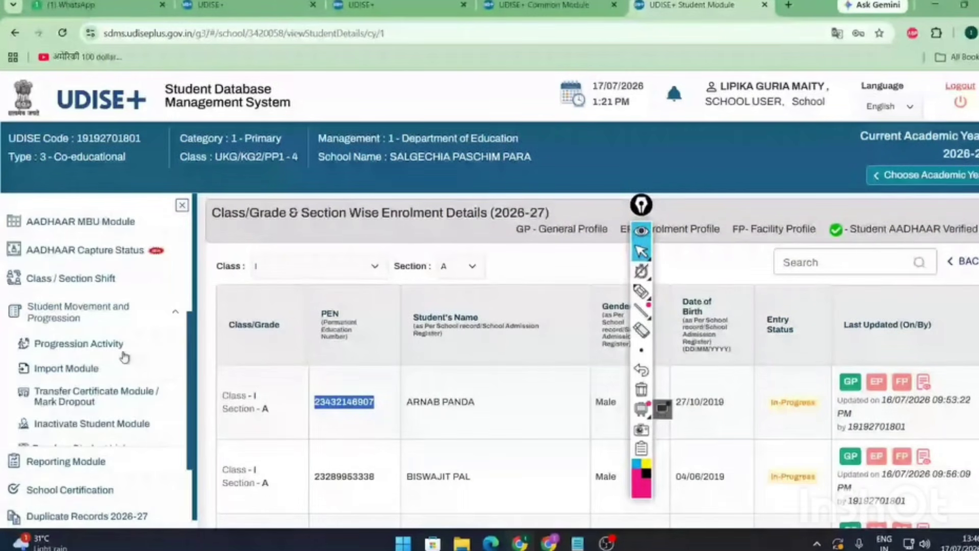
left_click(97, 426)
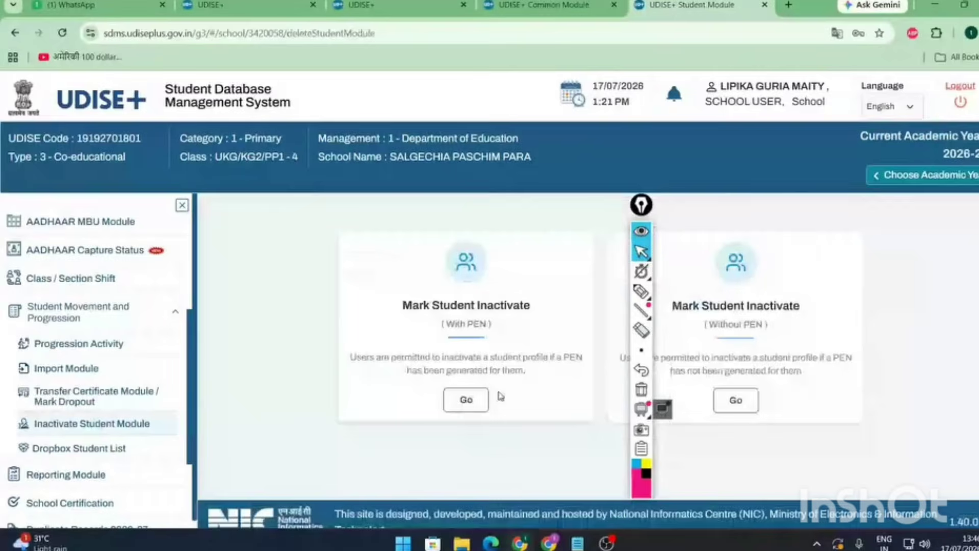
- Load the copied PEN on the With PEN inactivation page and confirm the student is ACTIVE
left_click(467, 400)
left_click(373, 241)
key("ctrl+v")
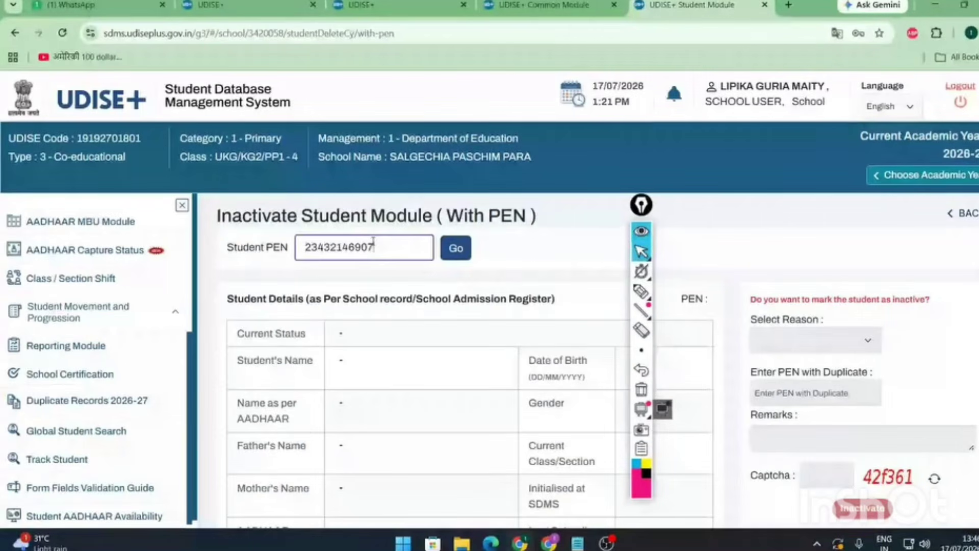
left_click(456, 248)
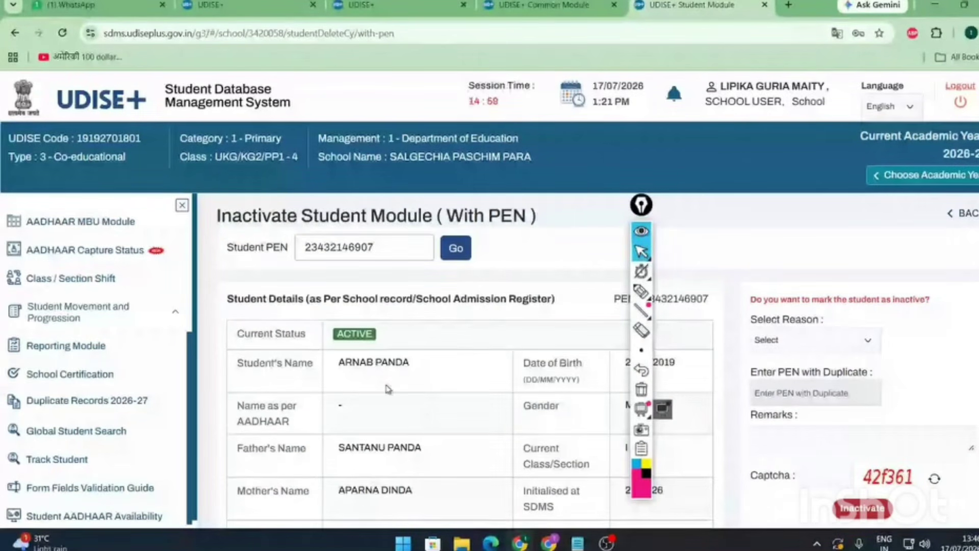
scroll(388, 390, "down", 4)
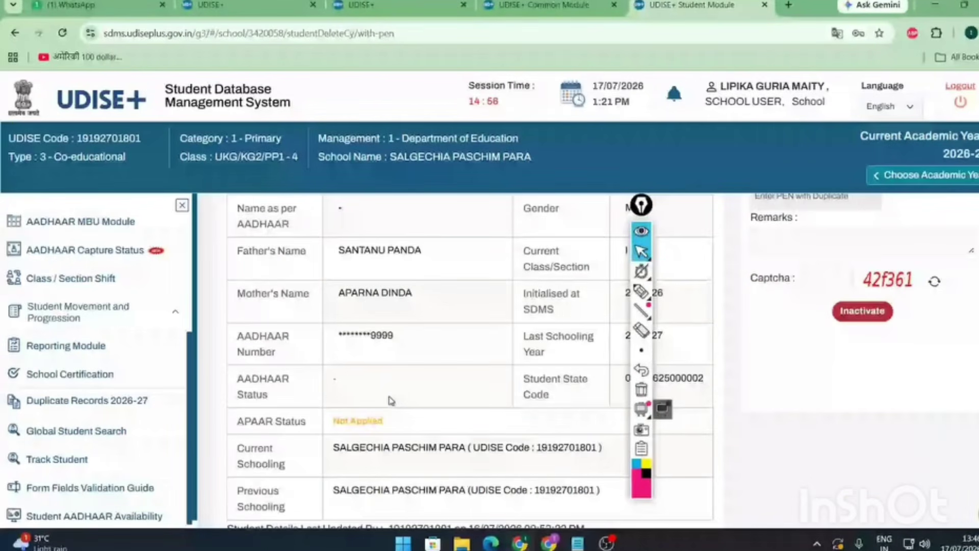
scroll(871, 367, "up", 3)
scroll(871, 368, "up", 1)
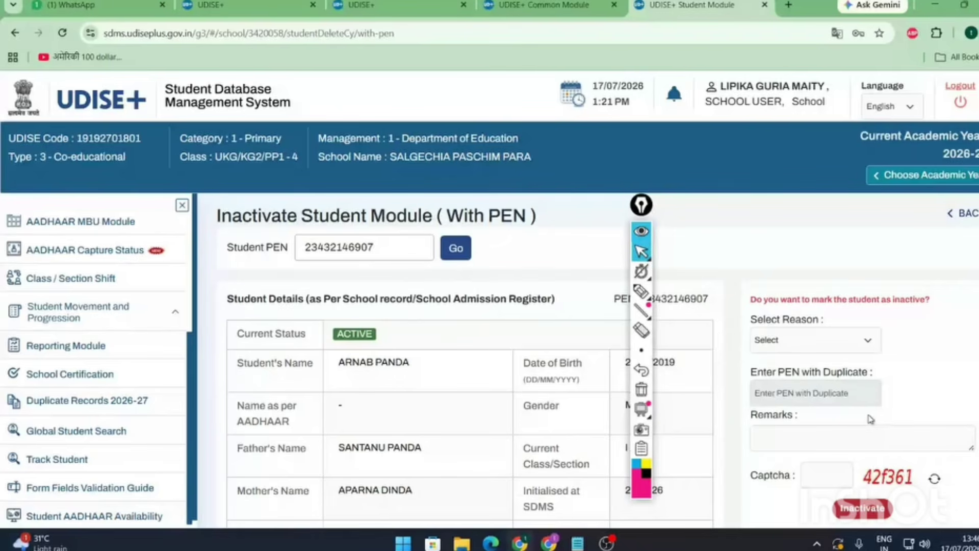
- Open the Dropbox Student List under Student Movement and Progression
left_click(519, 542)
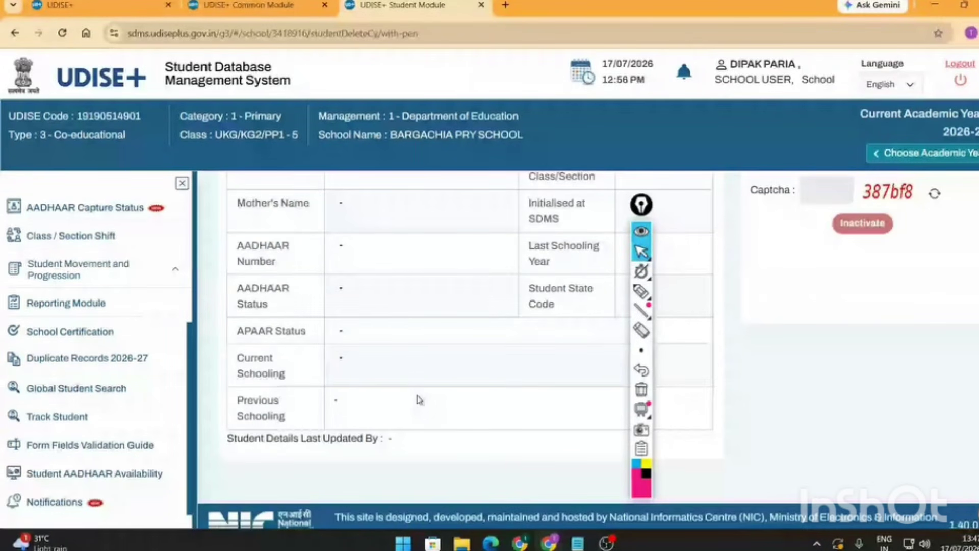
left_click(173, 270)
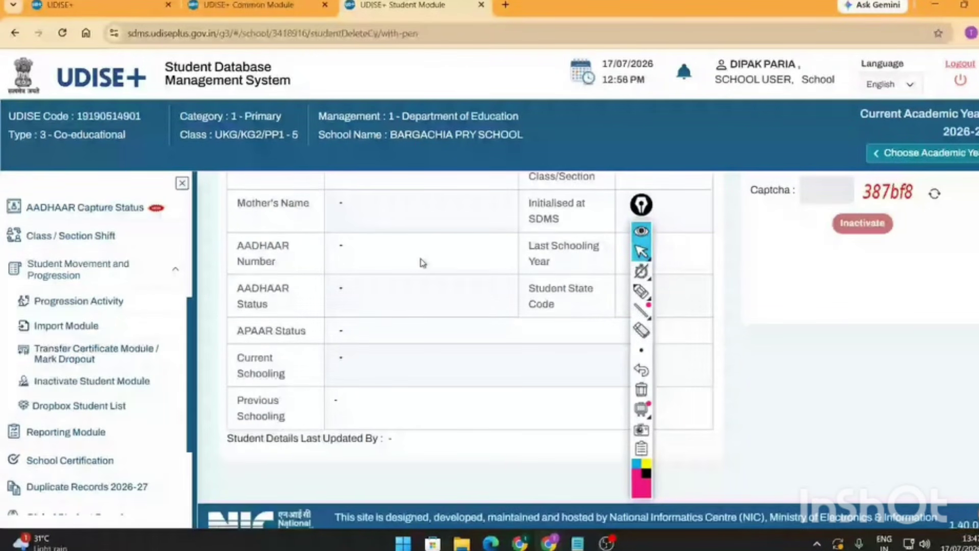
left_click(527, 539)
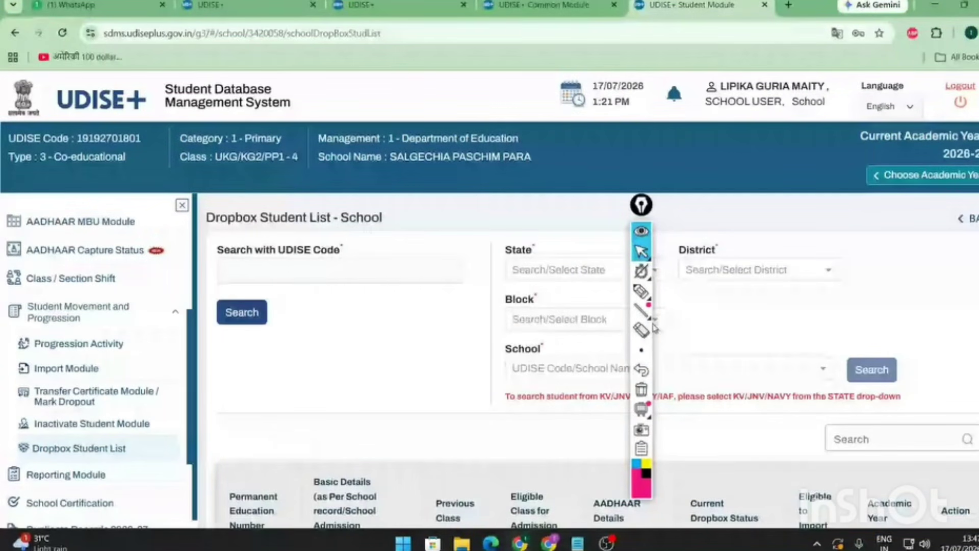
- Filter the Dropbox Student List to West Bengal, Birbhum, Bolpur West, UTTAR CHANDIPUR PRY. SCHOOL
left_click_drag(641, 204, 452, 181)
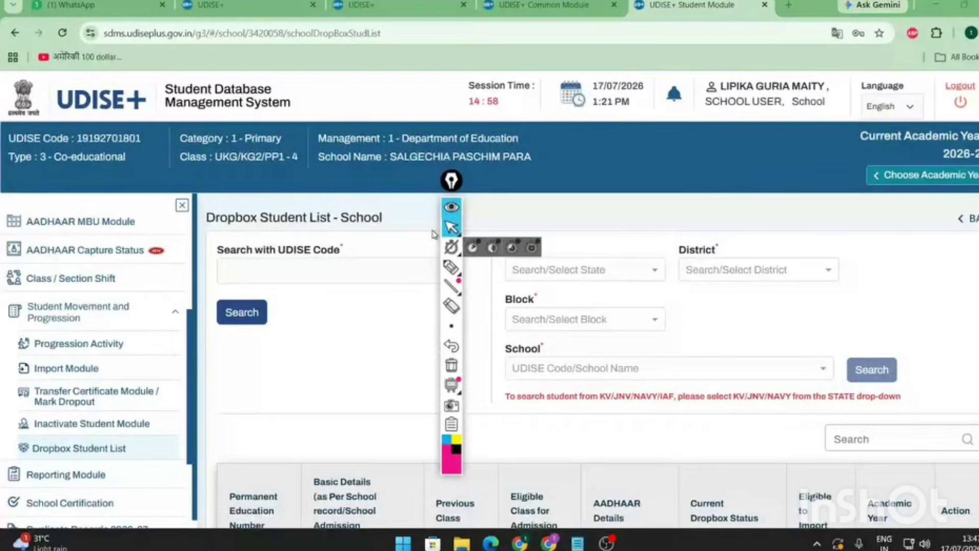
left_click(558, 270)
type("wes")
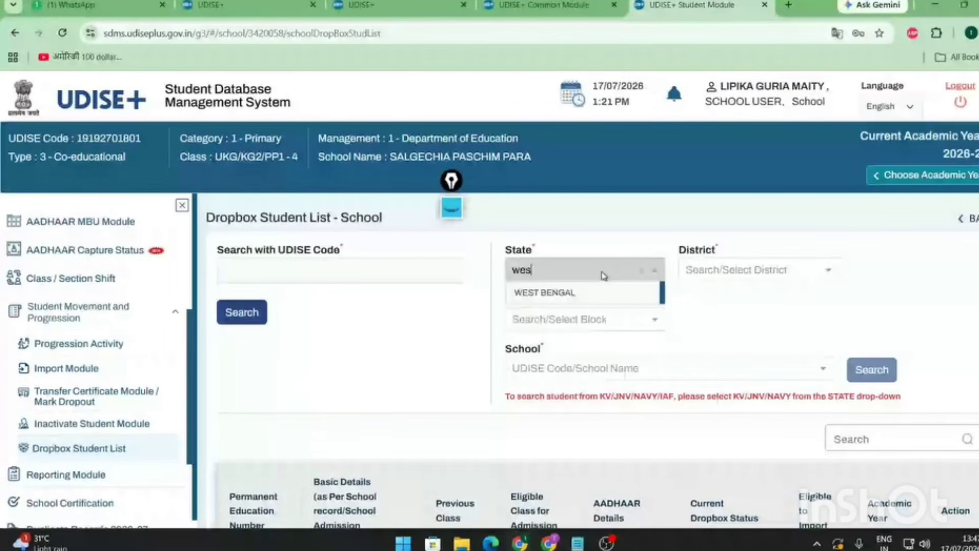
left_click(604, 298)
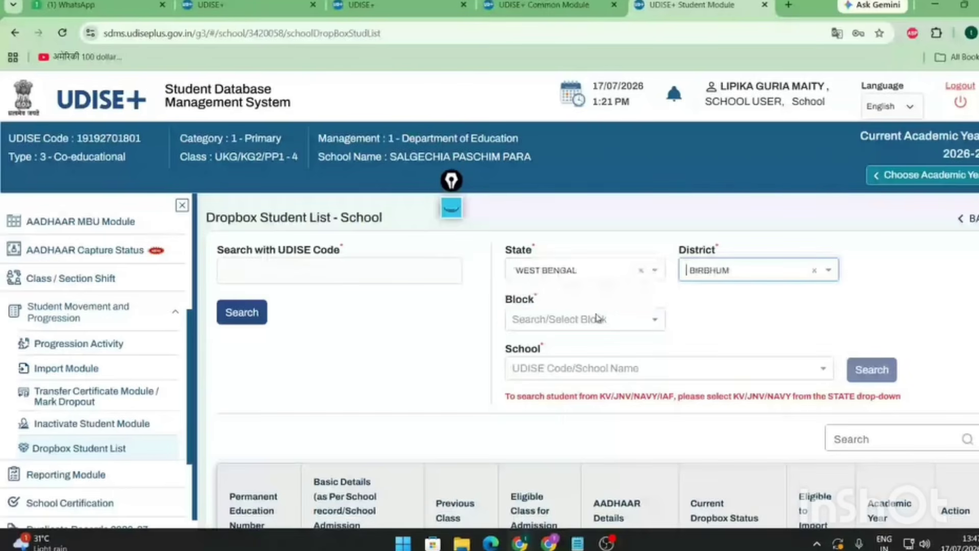
left_click(598, 318)
left_click(574, 395)
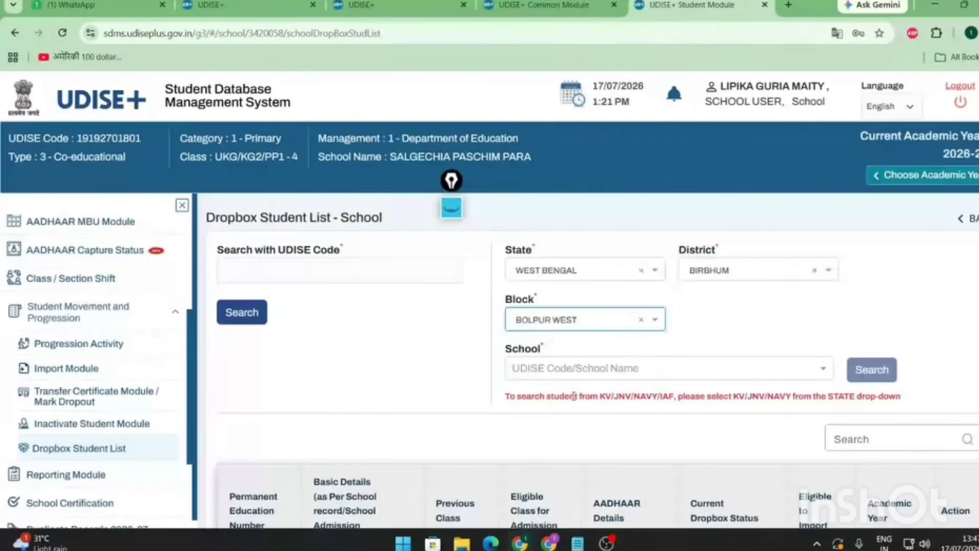
left_click(574, 368)
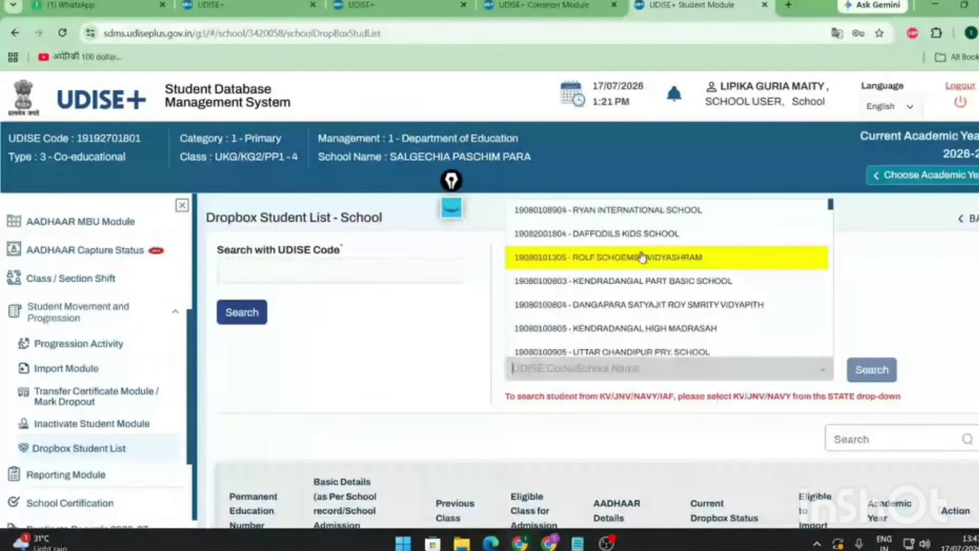
left_click(637, 238)
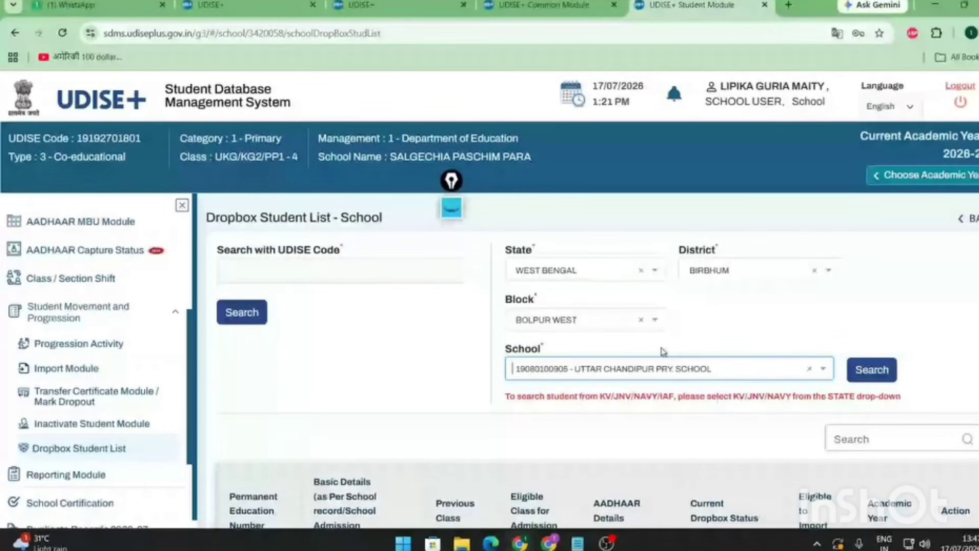
- Search and review the 4 dropbox students, each marked Allowed for import
left_click(872, 373)
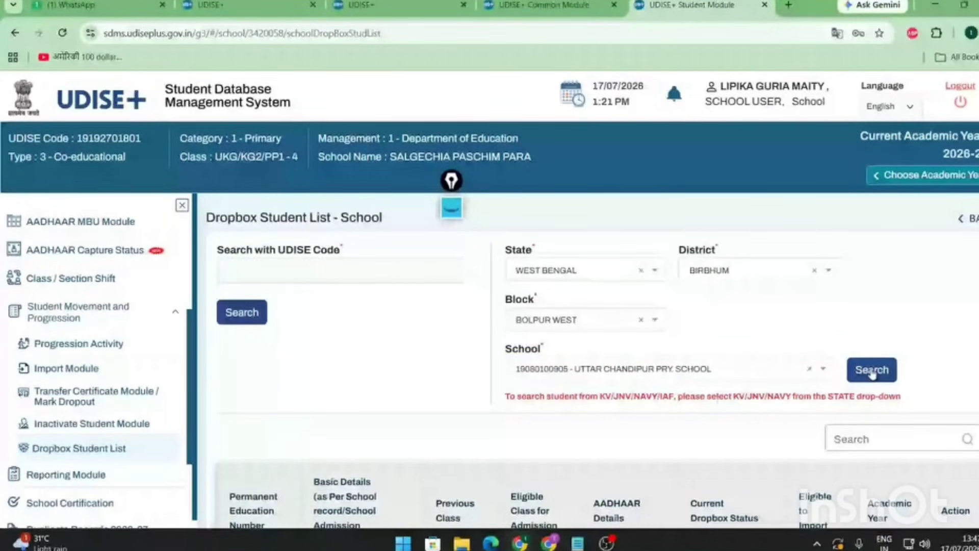
scroll(350, 406, "down", 6)
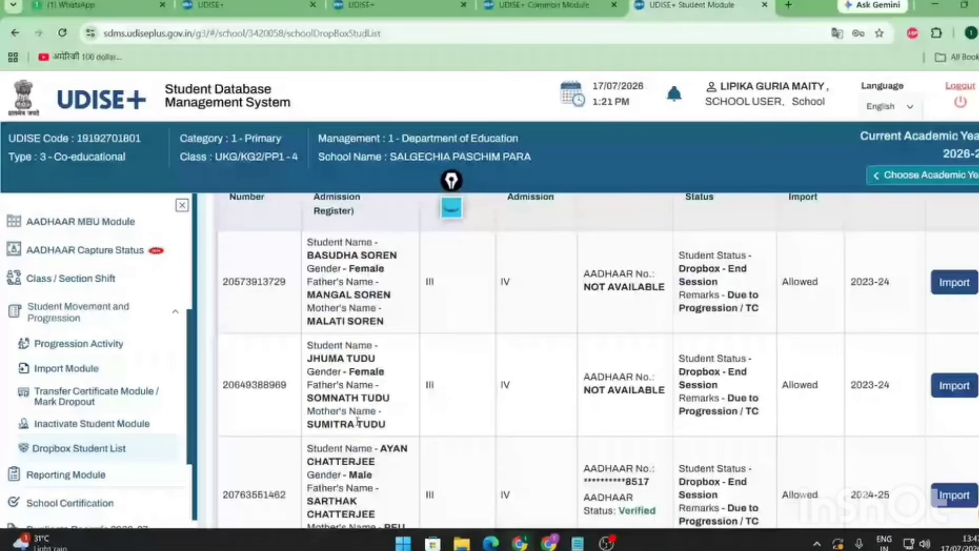
scroll(536, 407, "down", 5)
scroll(536, 406, "up", 10)
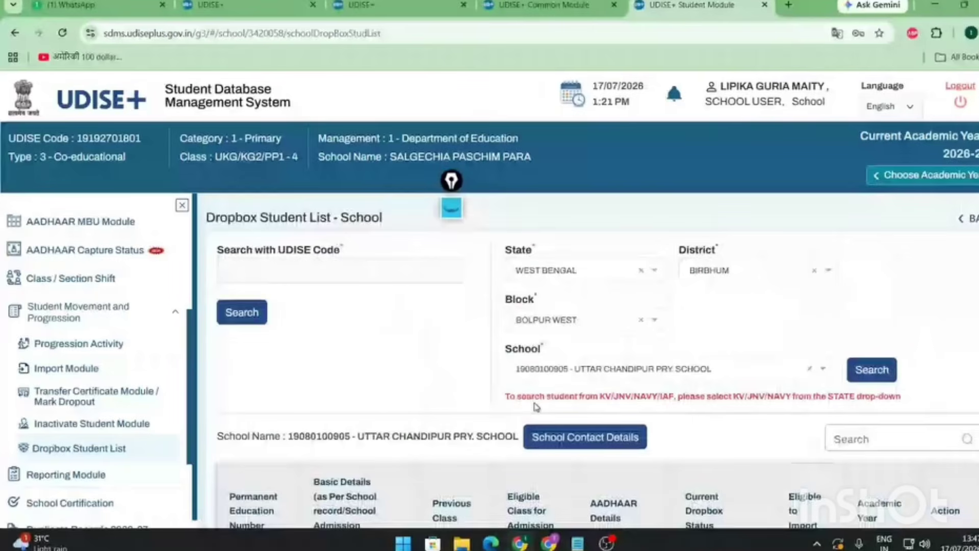
scroll(536, 407, "down", 10)
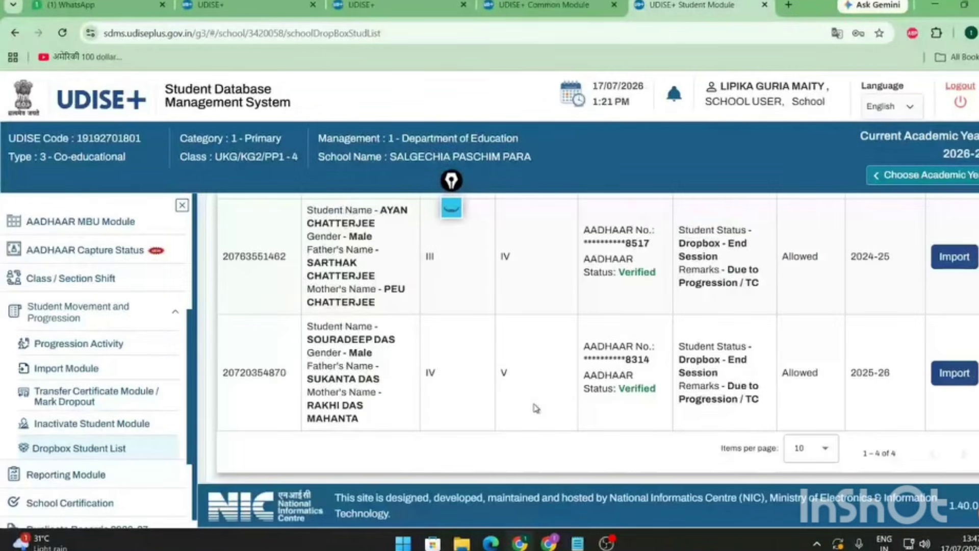
scroll(535, 408, "up", 10)
scroll(536, 408, "down", 10)
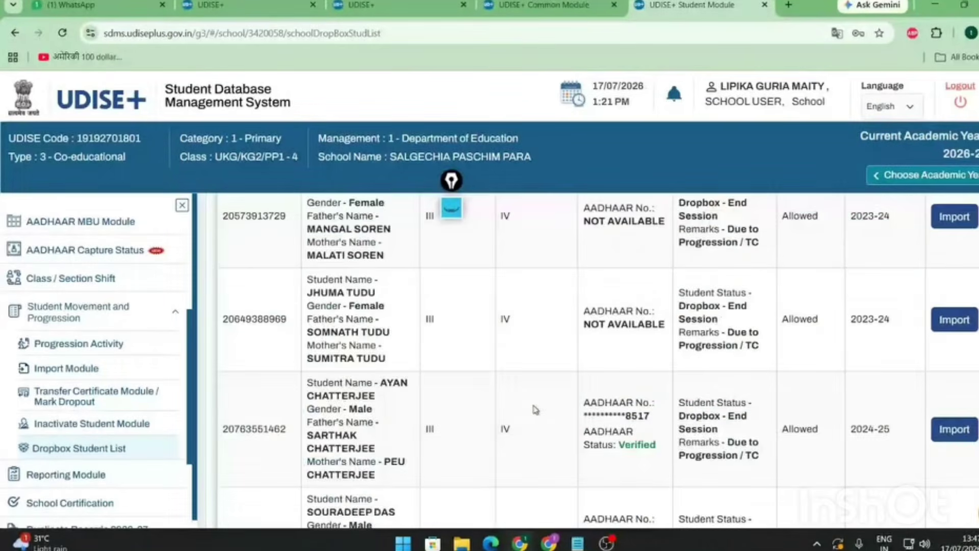
scroll(535, 410, "up", 5)
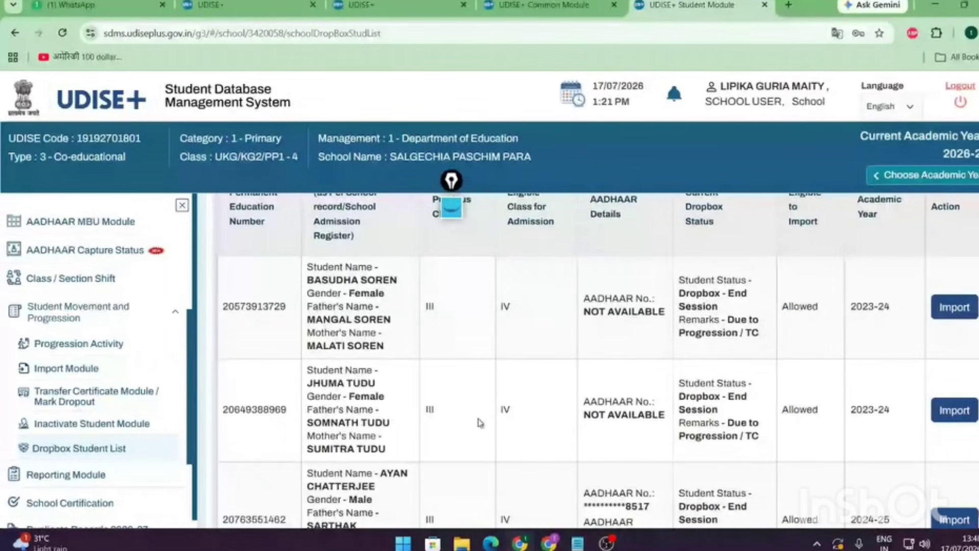
- Try importing the first listed student, then return to the within-state Import Student page
left_click(953, 315)
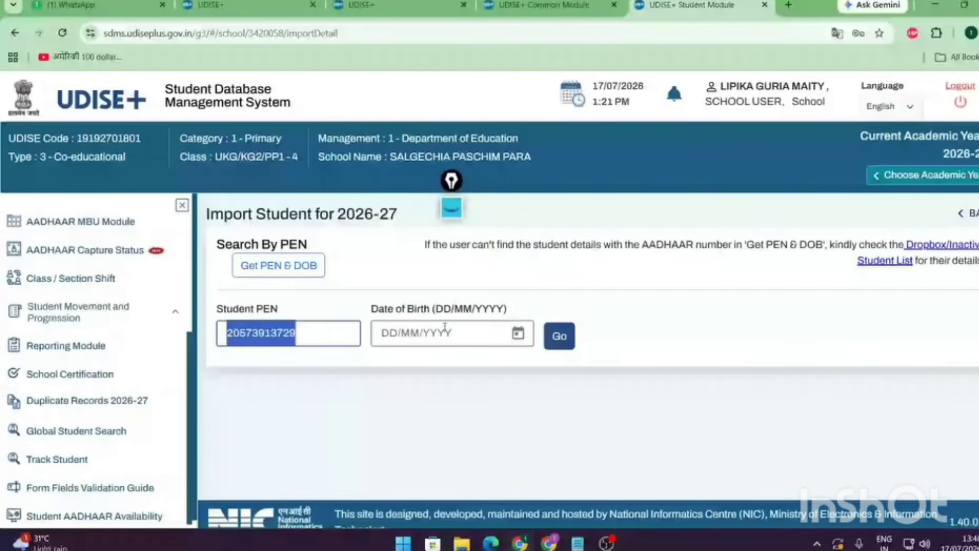
left_click(461, 335)
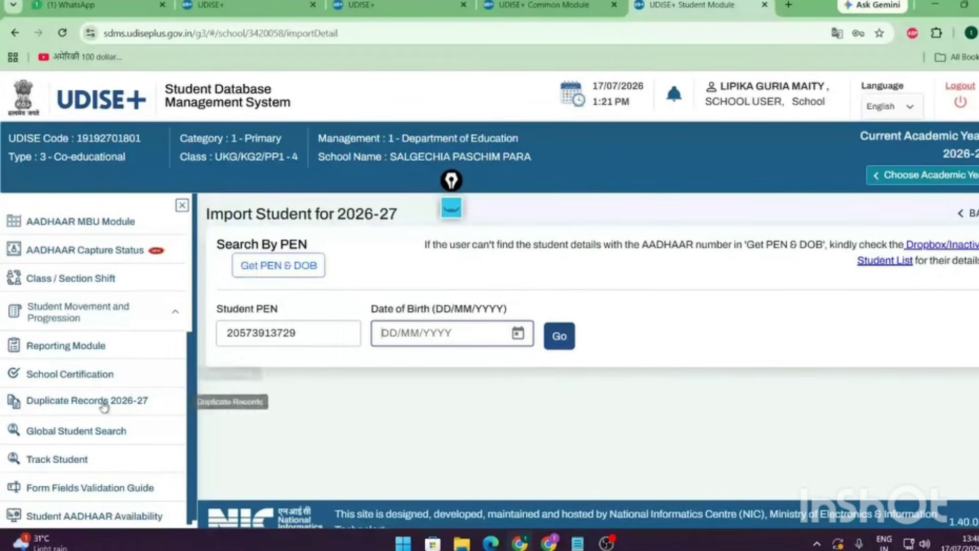
left_click(87, 318)
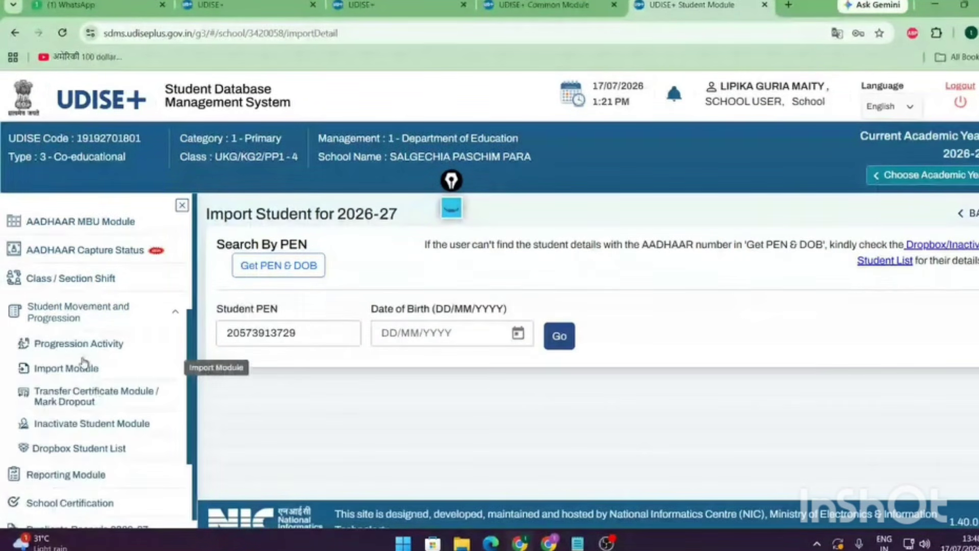
left_click(78, 374)
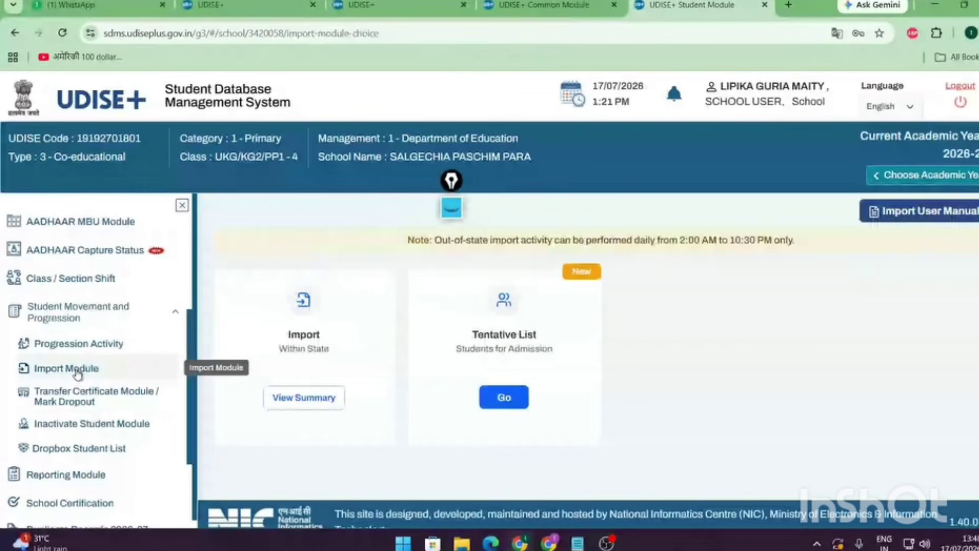
left_click(304, 388)
left_click(328, 333)
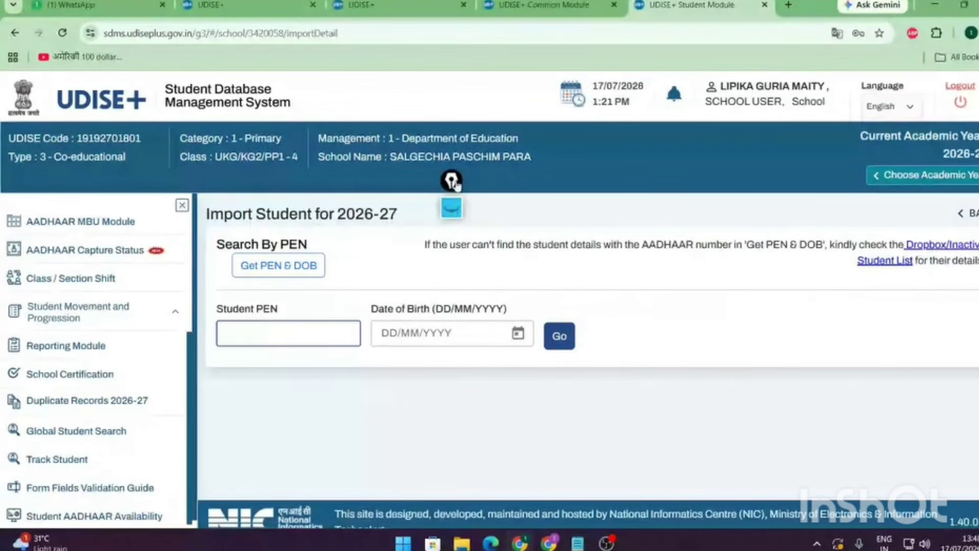
left_click_drag(456, 184, 687, 188)
left_click(686, 214)
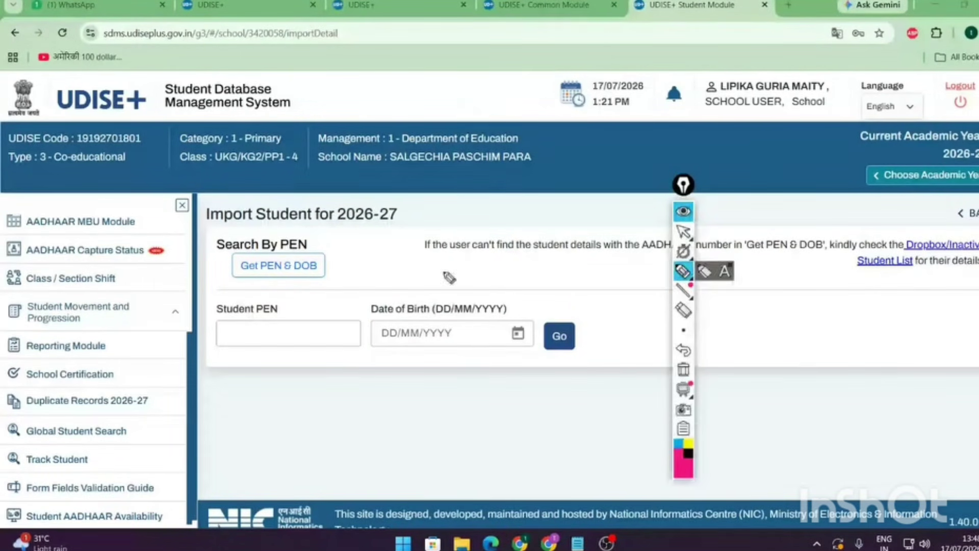
mouse_move(338, 238)
left_mouse_down()
mouse_move(217, 245)
mouse_move(273, 288)
mouse_move(357, 280)
mouse_move(322, 235)
left_mouse_up()
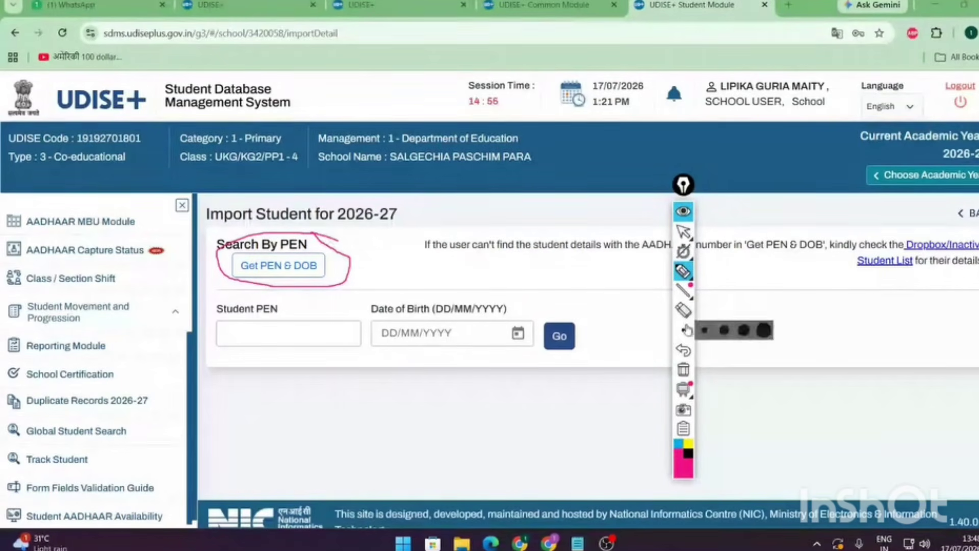
left_click(684, 232)
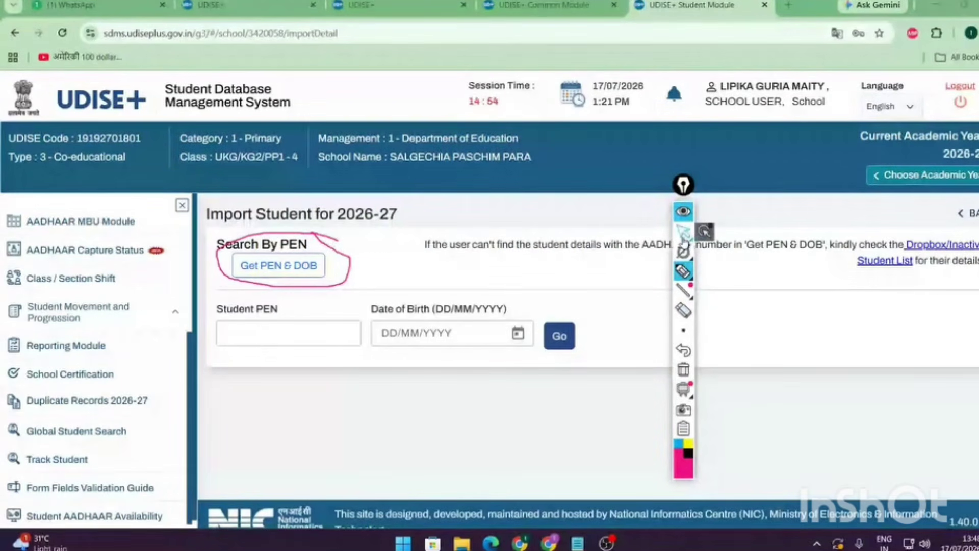
left_click(296, 272)
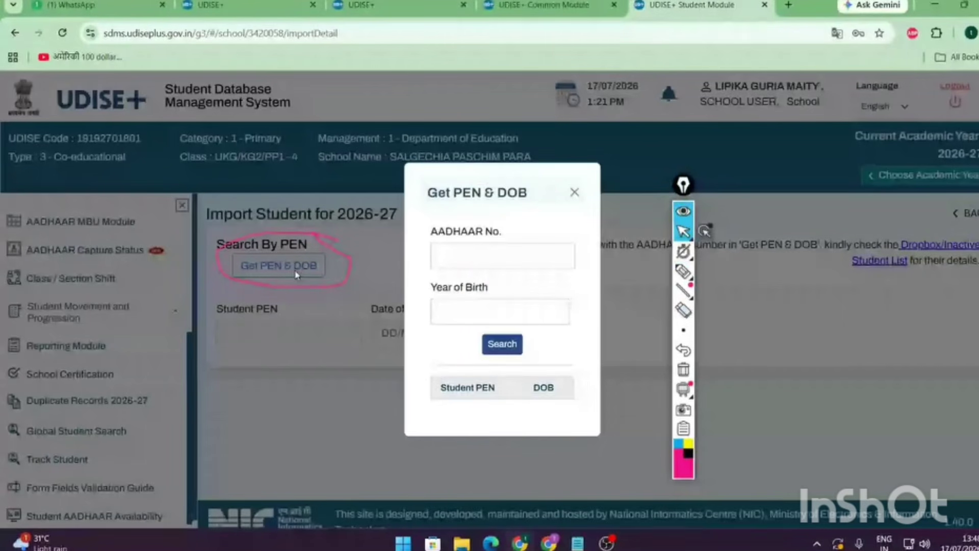
left_click(459, 309)
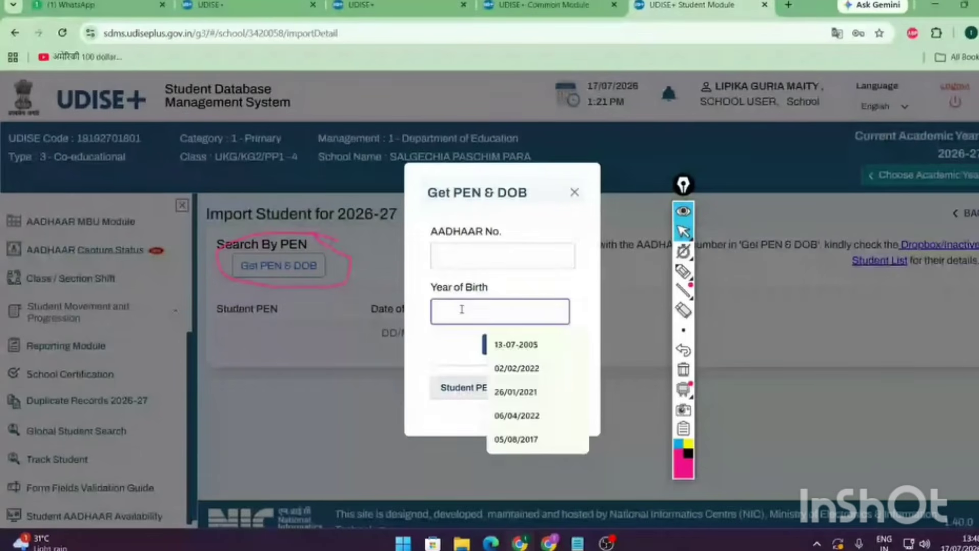
left_click(458, 248)
left_click(497, 345)
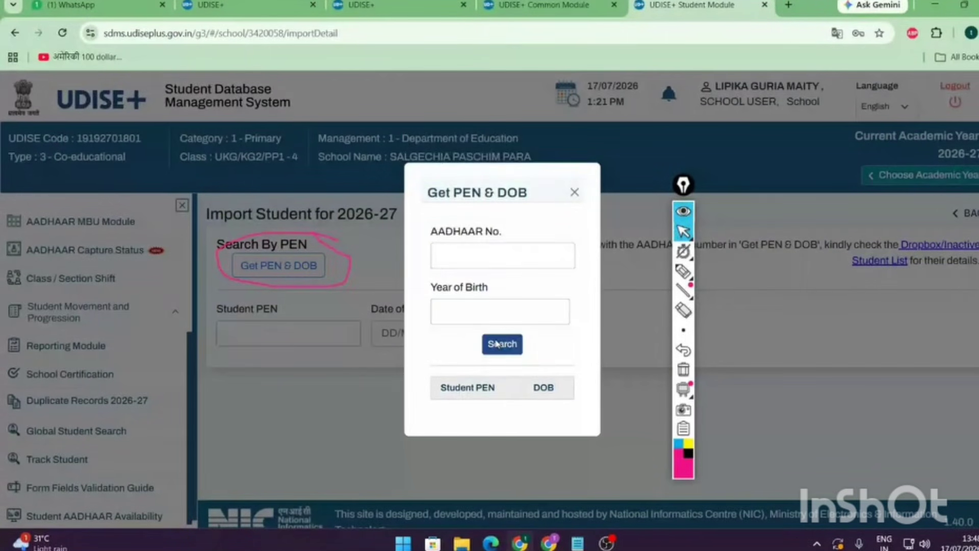
left_click(497, 344)
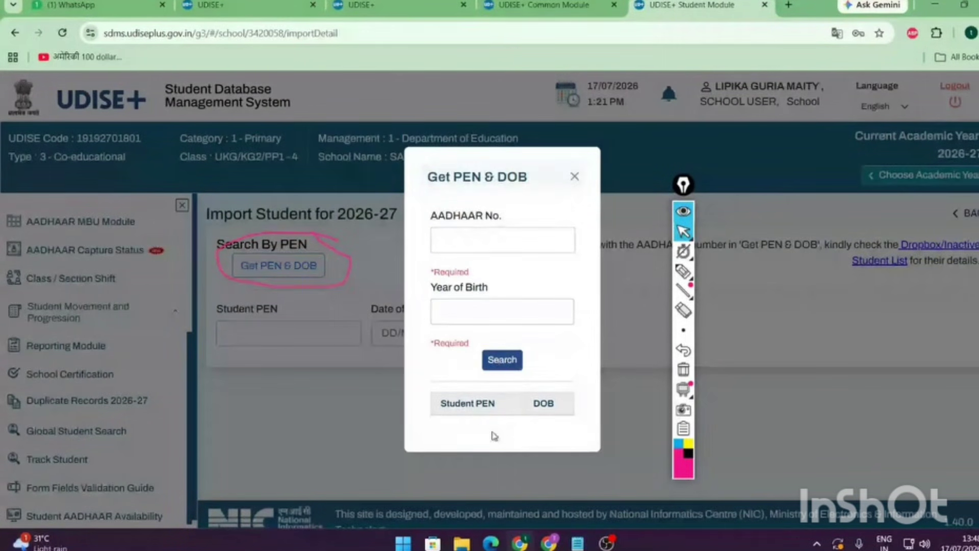
left_click(576, 179)
left_click(254, 333)
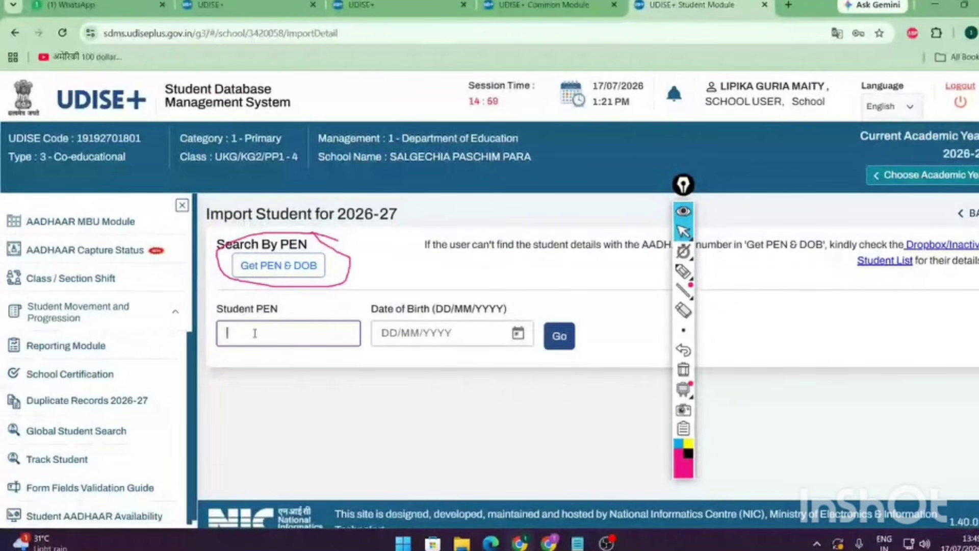
left_click(685, 311)
left_click(269, 234)
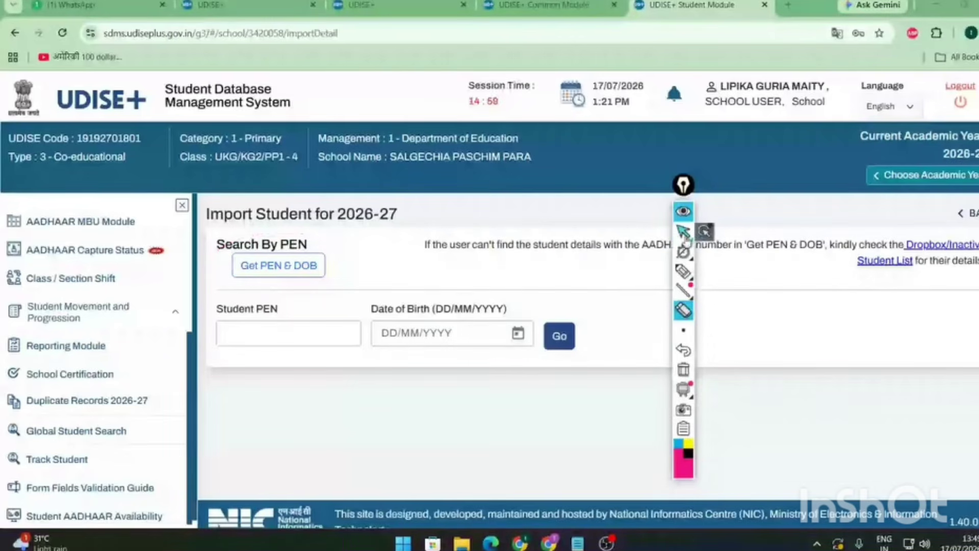
left_click(685, 232)
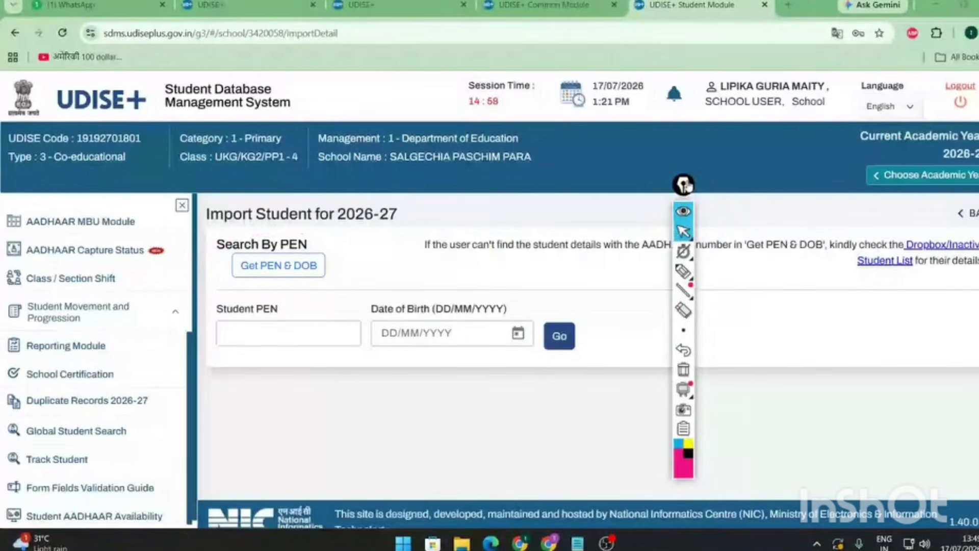
left_click_drag(684, 185, 749, 178)
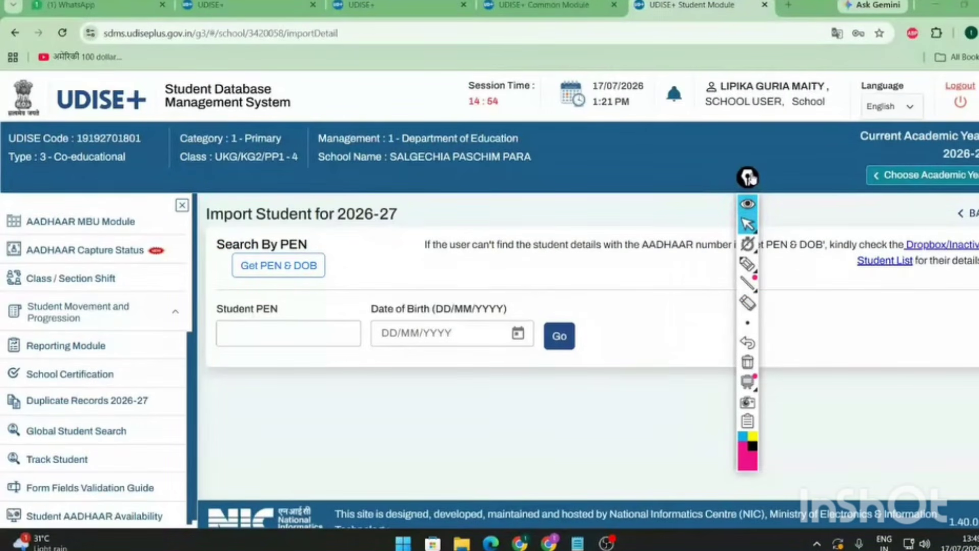
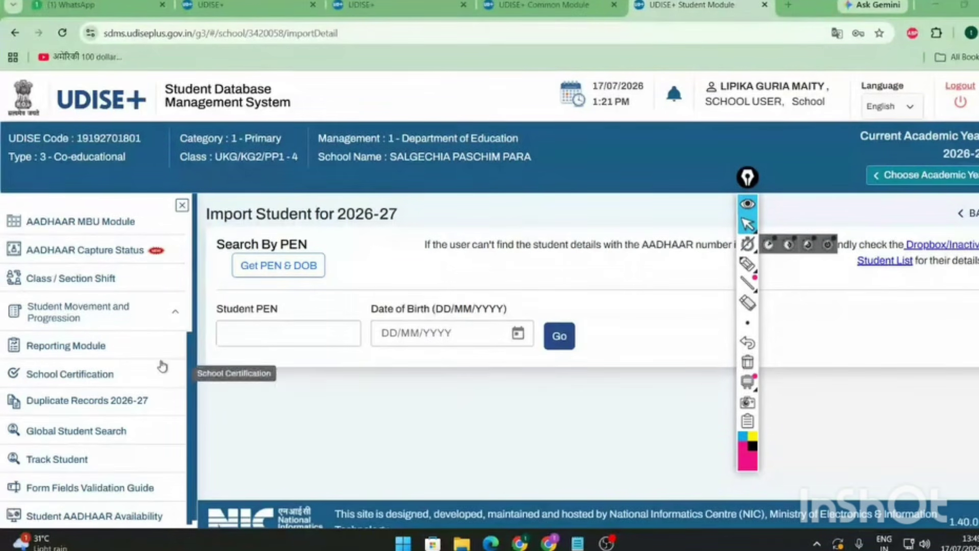
- Expand Student Movement and Progression and mark its modules, from Progression Activity to Dropbox Student List
left_click(149, 317)
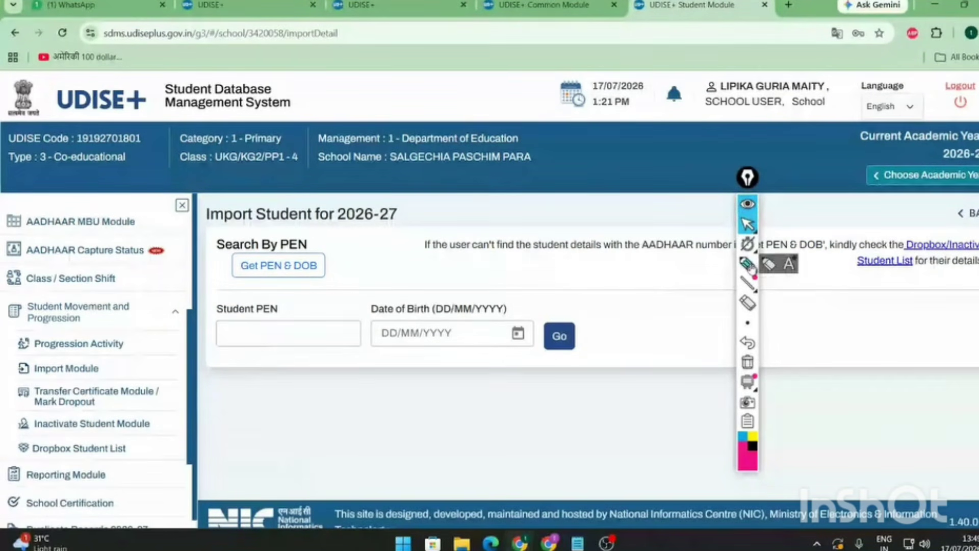
left_click(748, 264)
left_click_drag(137, 340, 196, 319)
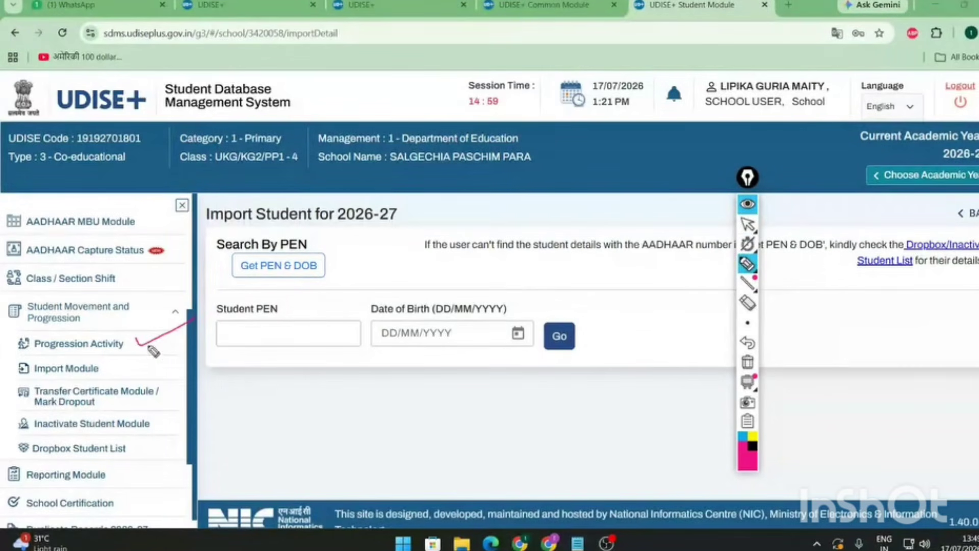
left_click_drag(156, 351, 203, 331)
left_click_drag(106, 367, 146, 355)
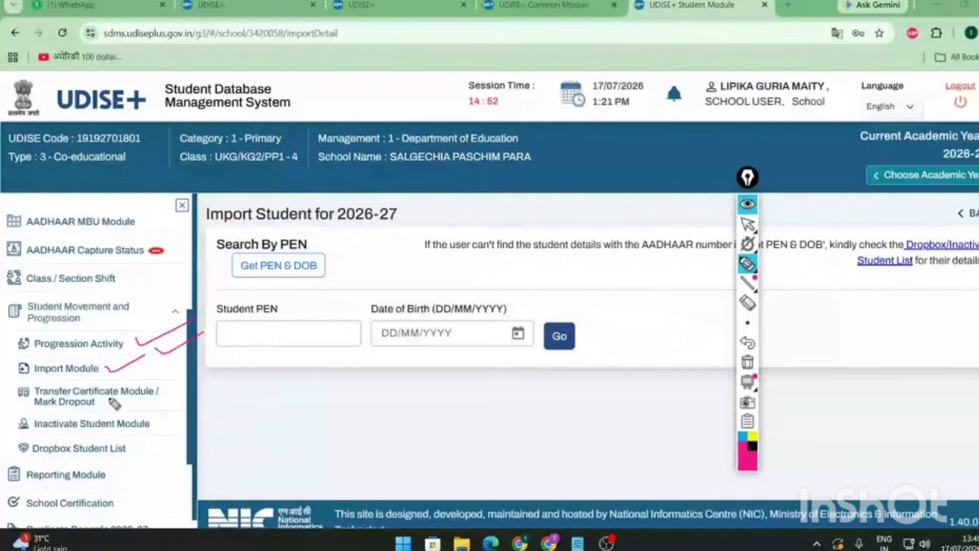
left_click_drag(109, 406, 171, 390)
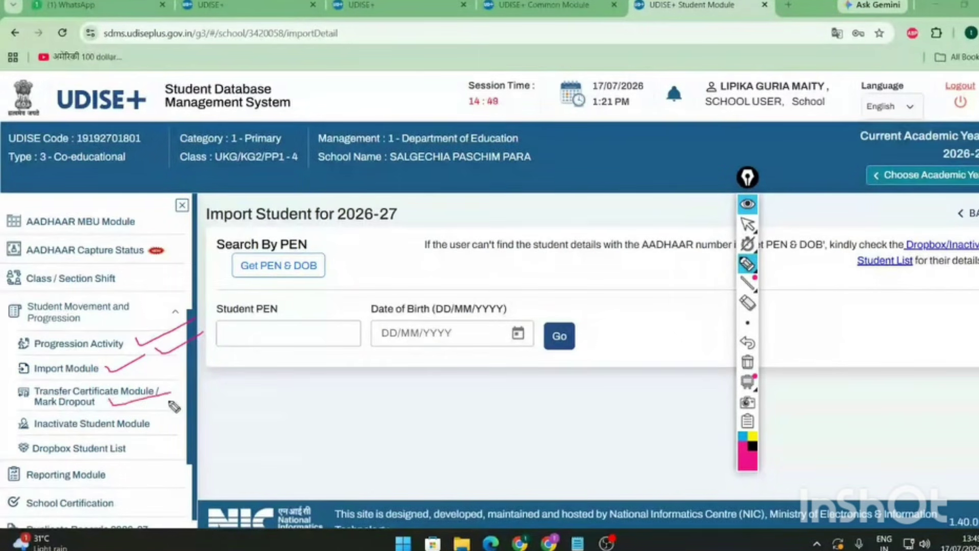
left_click_drag(111, 437, 165, 417)
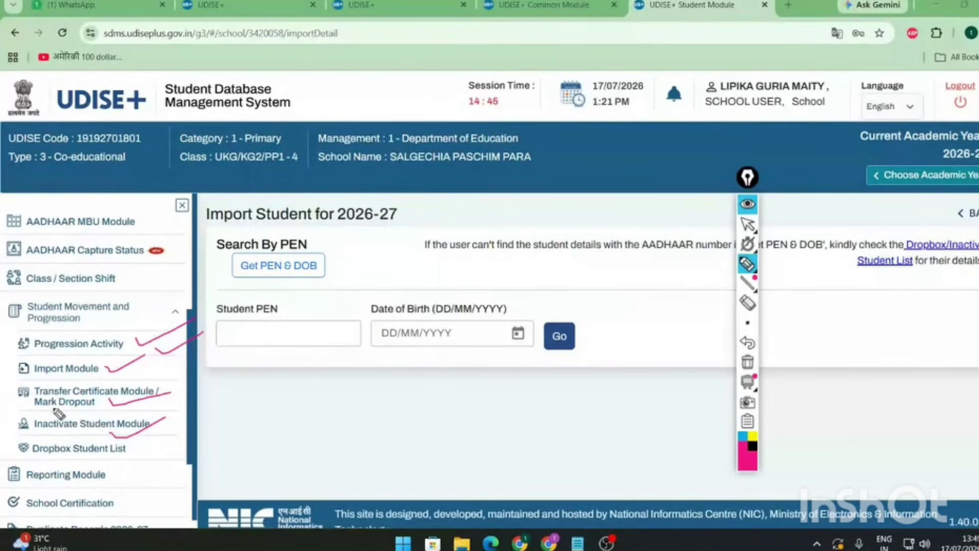
left_click_drag(53, 408, 111, 408)
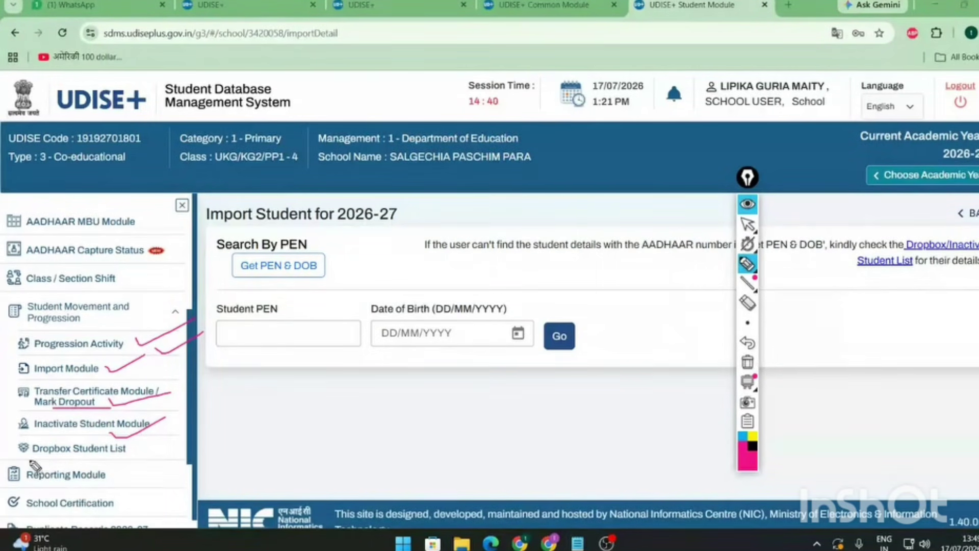
mouse_move(31, 462)
left_mouse_down()
mouse_move(146, 452)
mouse_move(84, 434)
mouse_move(15, 439)
mouse_move(40, 464)
mouse_move(76, 435)
left_mouse_up()
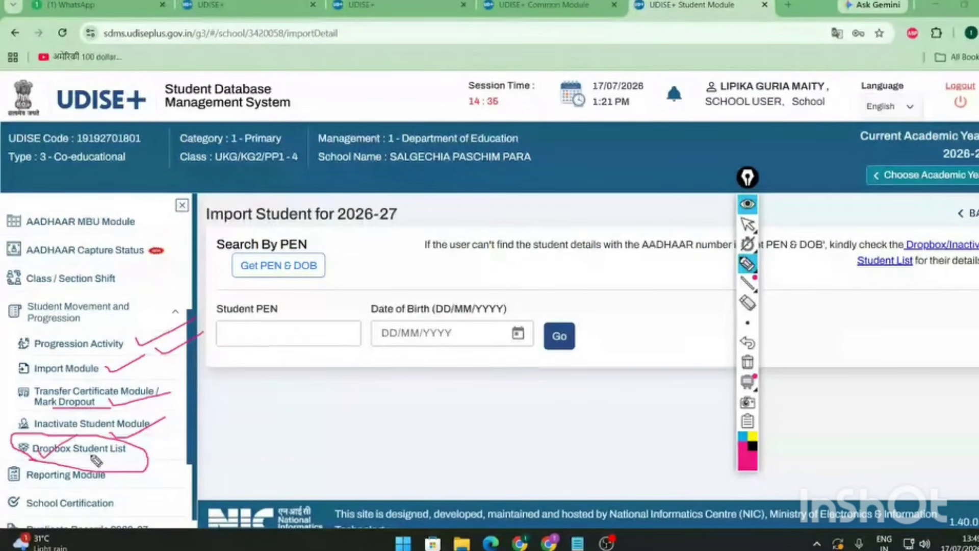
left_click(749, 303)
mouse_move(128, 405)
left_mouse_down()
mouse_move(44, 449)
mouse_move(182, 376)
mouse_move(174, 347)
left_mouse_up()
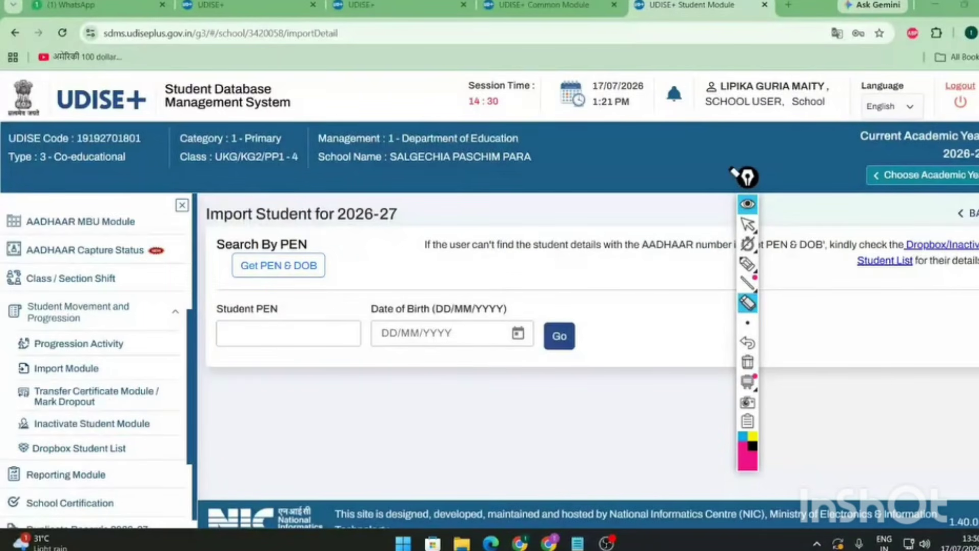
left_click(747, 227)
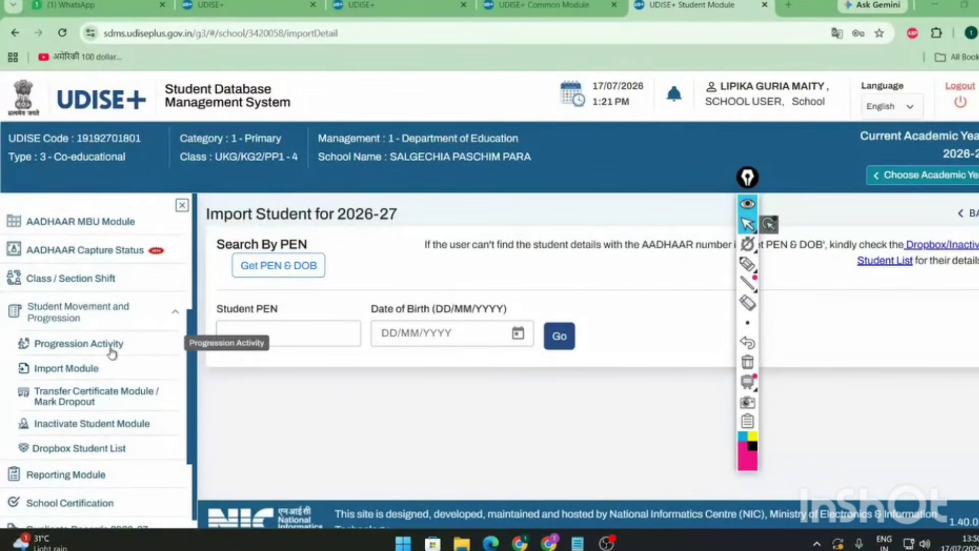
- Collapse Student Movement and Progression and go to the Class / Section Shift page for 2026-27
scroll(112, 352, "up", 2)
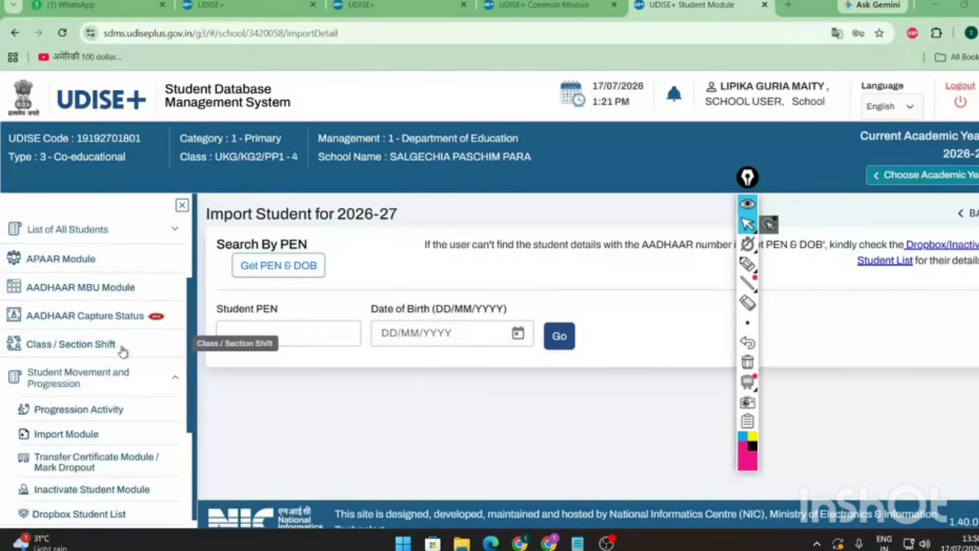
left_click(76, 378)
key("h")
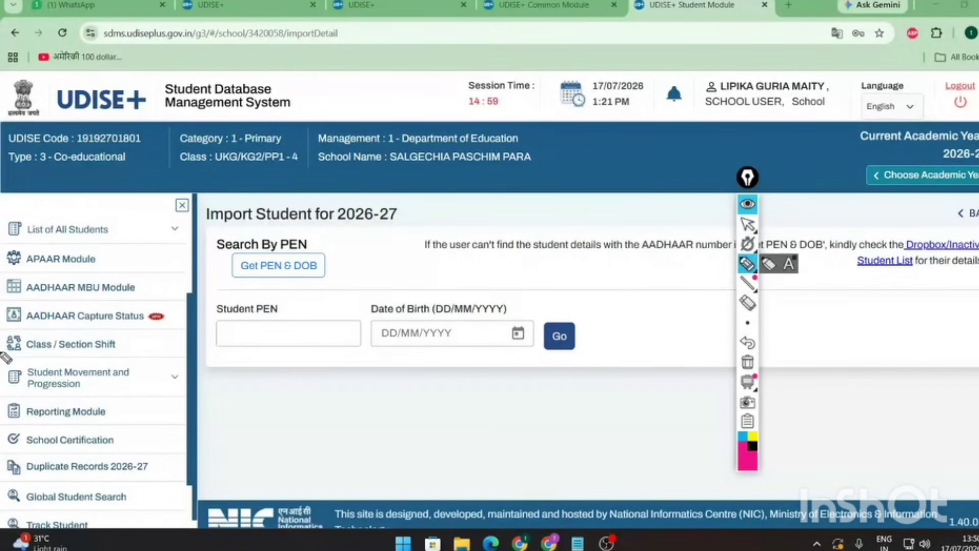
mouse_move(6, 357)
left_mouse_down()
mouse_move(127, 339)
mouse_move(14, 337)
mouse_move(7, 351)
left_mouse_up()
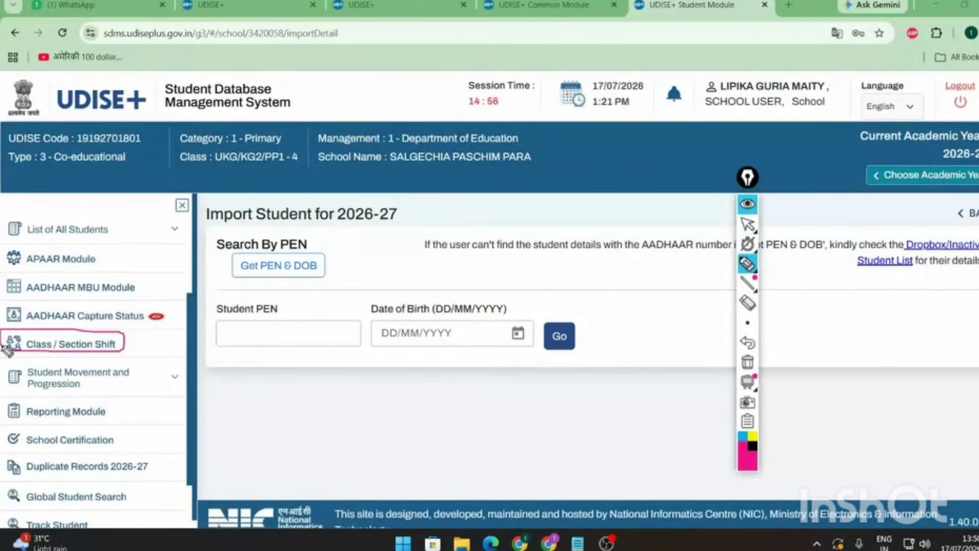
left_click(747, 225)
left_click(102, 346)
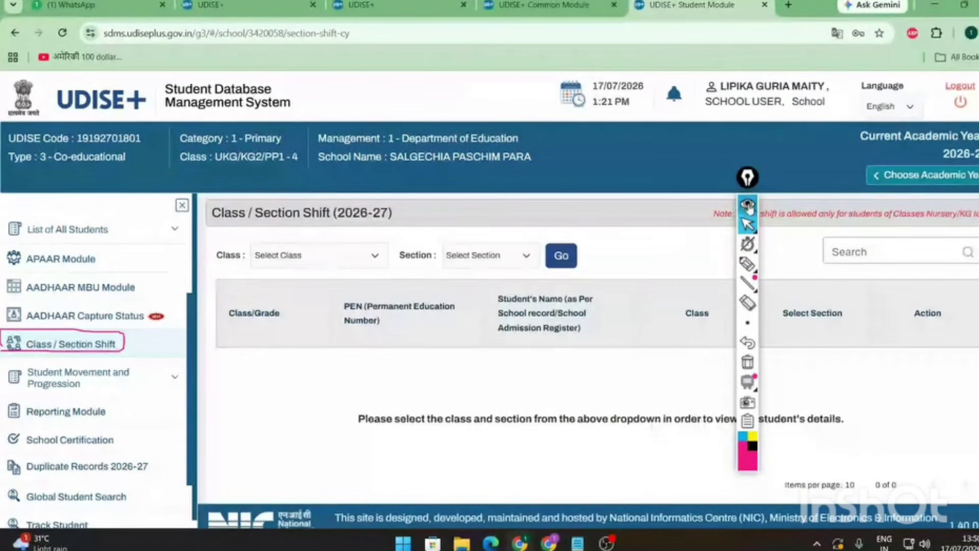
- Filter the Class / Section Shift list to Class II, Section A
left_click(747, 177)
left_click(368, 261)
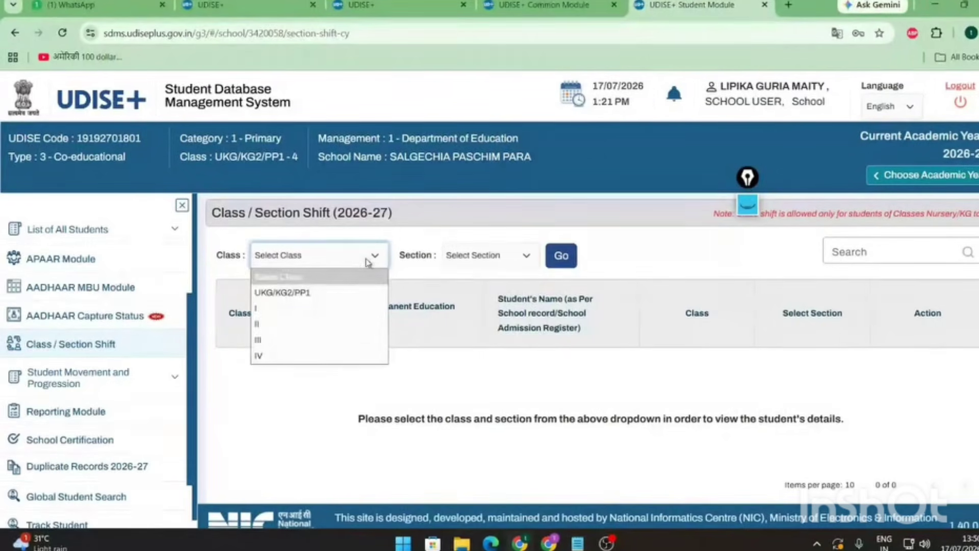
left_click(316, 324)
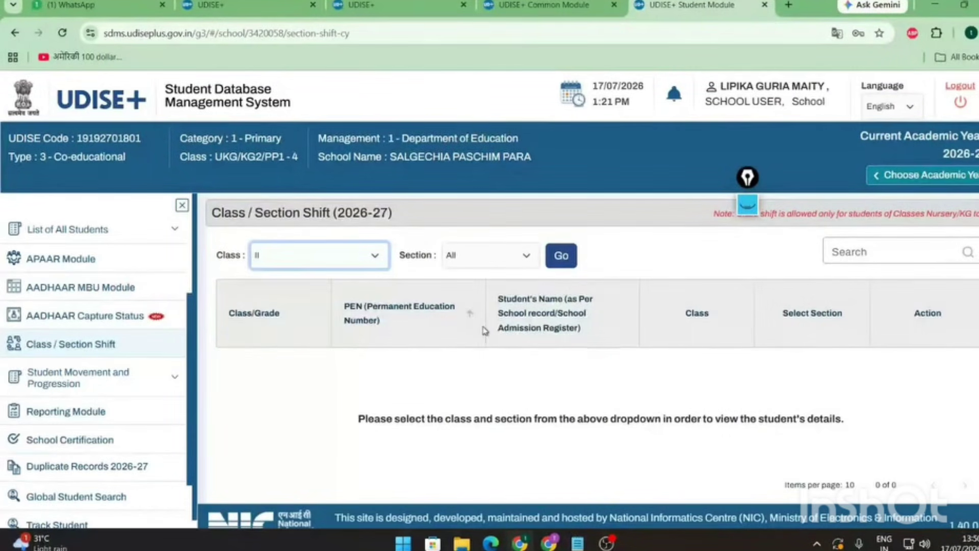
left_click(526, 259)
left_click(493, 306)
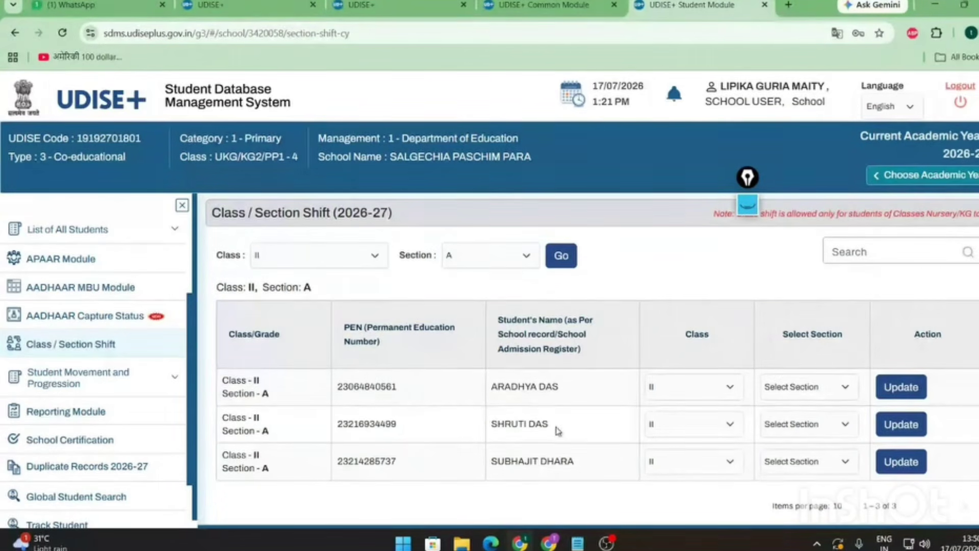
- Set the second student's new class to III and new section to A
left_click_drag(557, 427, 485, 427)
left_click(683, 431)
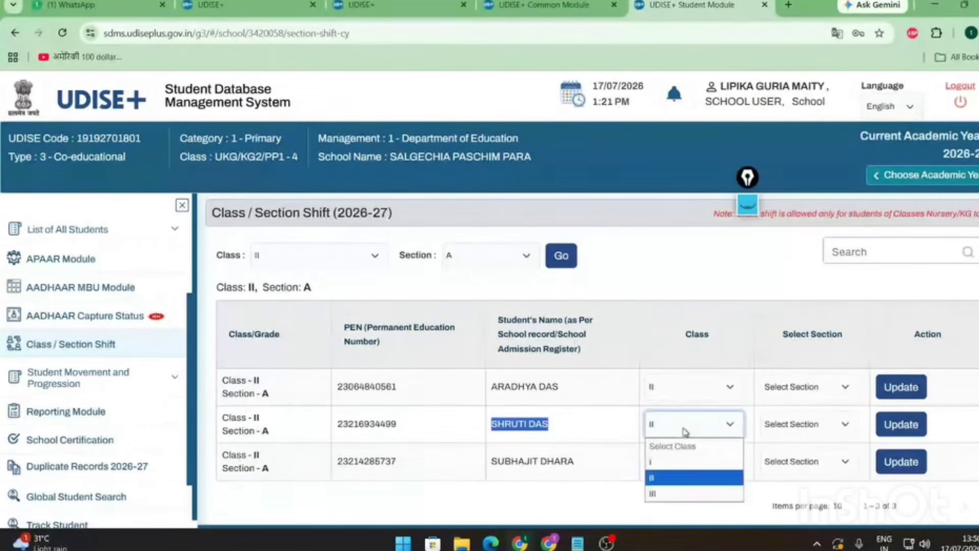
left_click(675, 494)
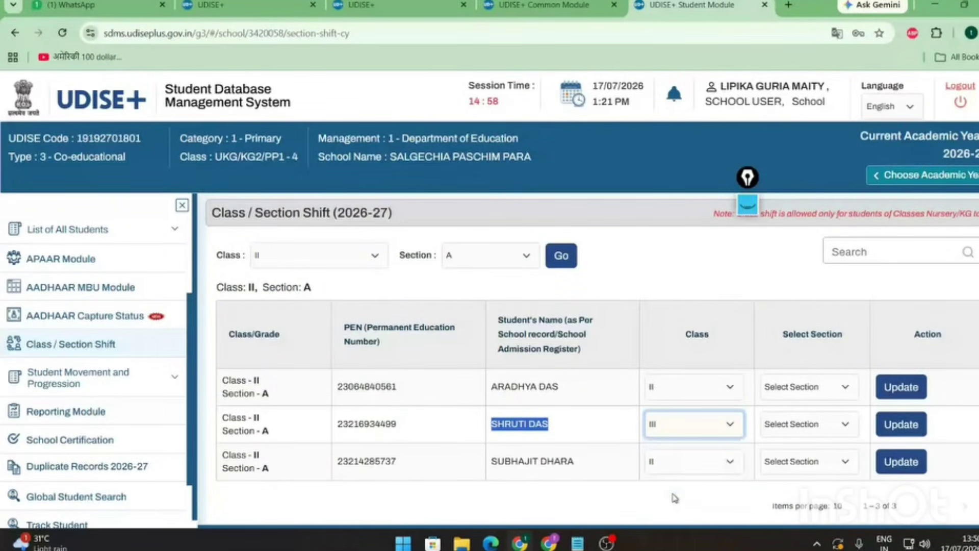
left_click(806, 424)
left_click(790, 462)
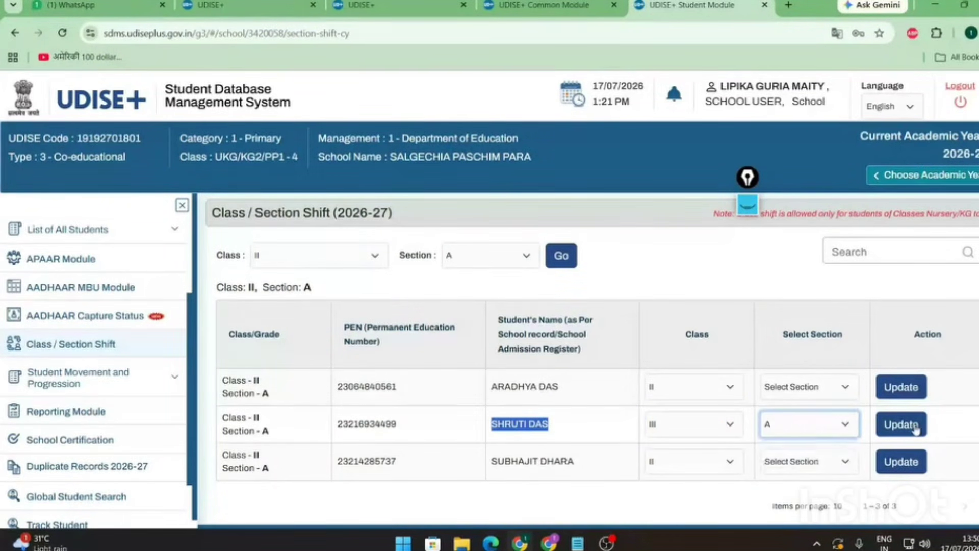
left_click(752, 213)
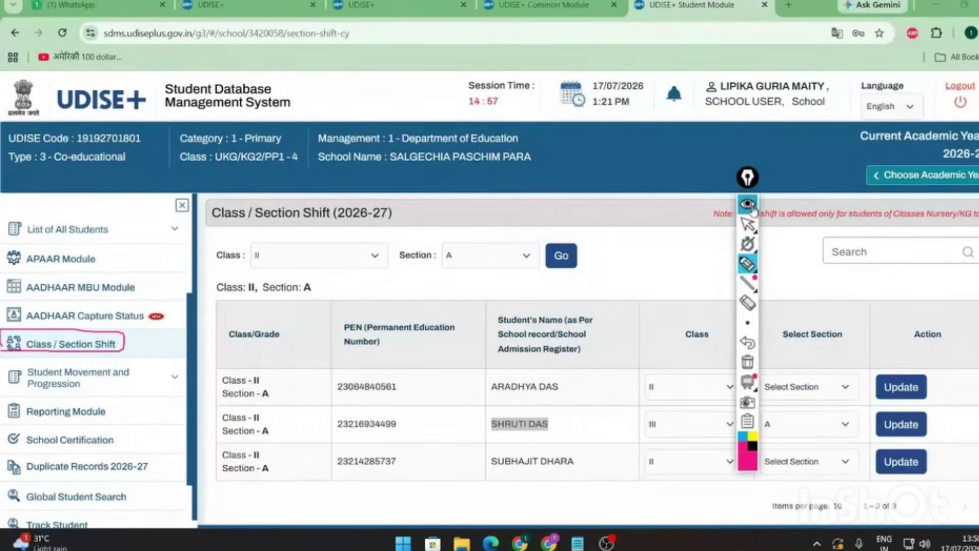
mouse_move(752, 209)
left_mouse_down()
mouse_move(661, 203)
mouse_move(725, 226)
mouse_move(961, 230)
mouse_move(972, 196)
mouse_move(707, 209)
left_mouse_up()
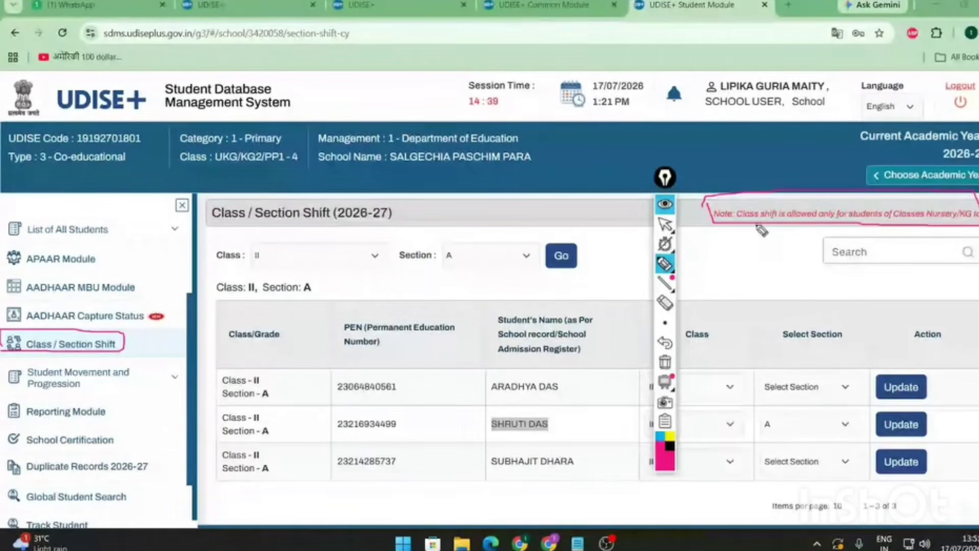
left_click_drag(804, 196, 855, 192)
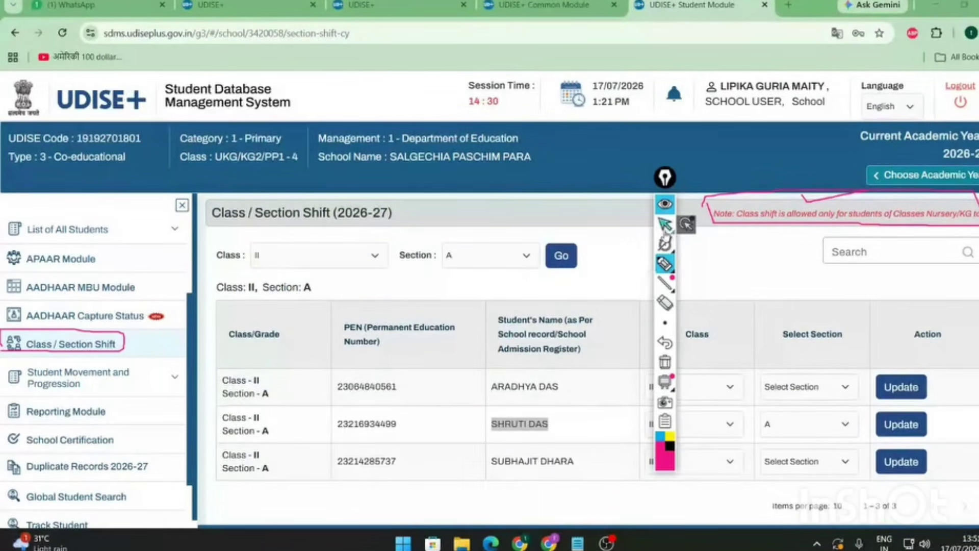
- Filter the Class / Section Shift list to Class IV, Section A
left_click(668, 220)
left_click(668, 213)
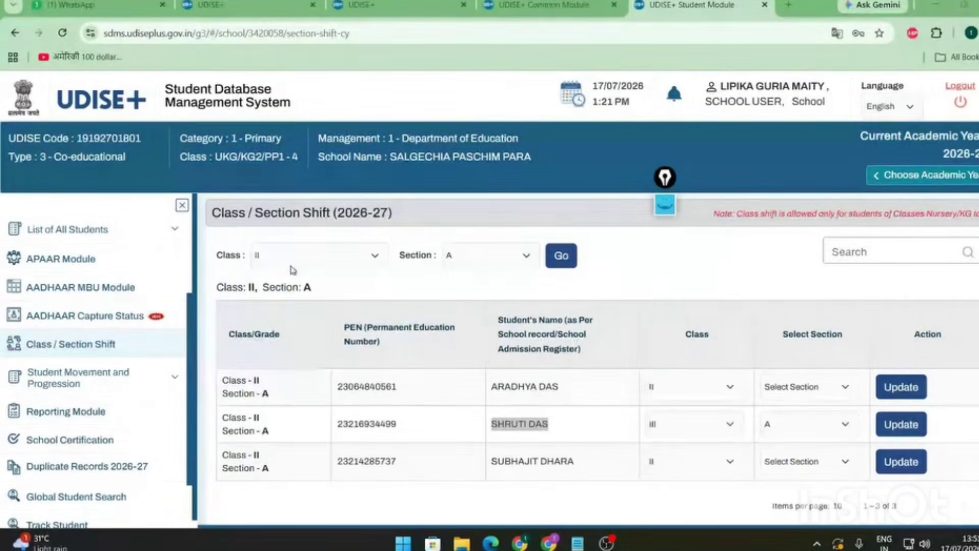
left_click(333, 256)
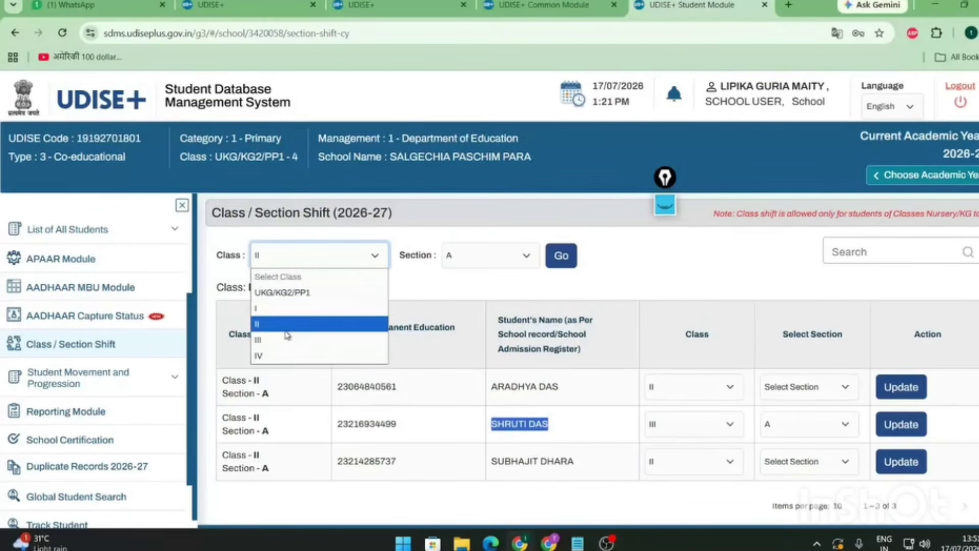
left_click(285, 362)
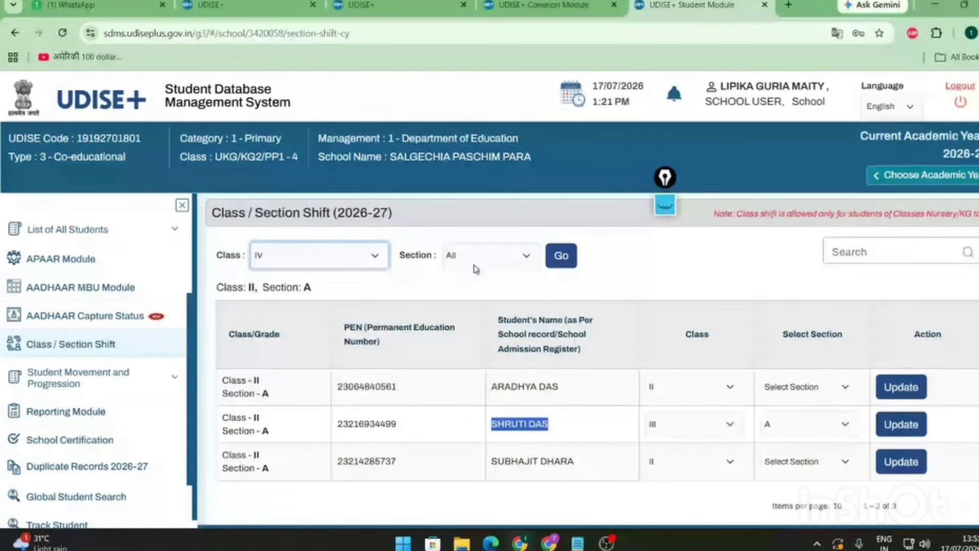
left_click(490, 255)
left_click(462, 308)
left_click(574, 255)
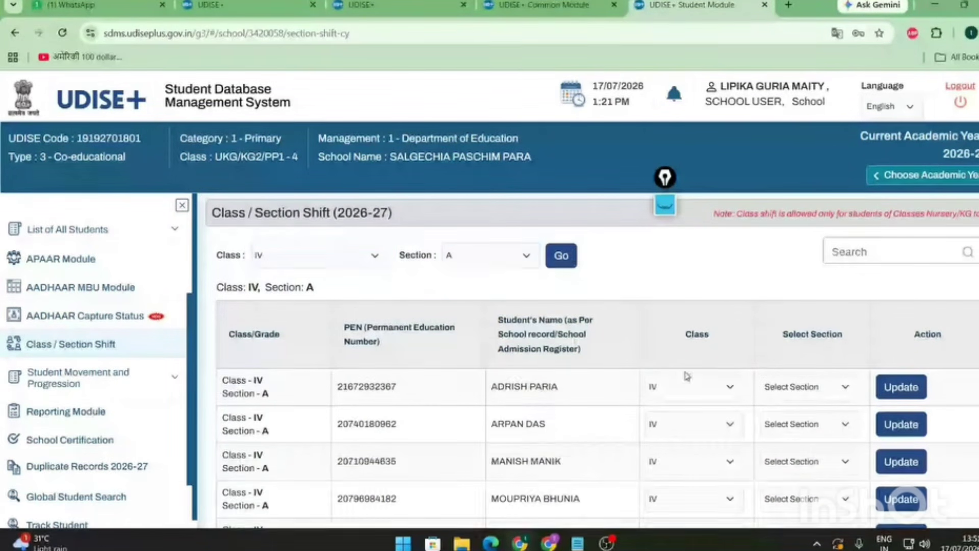
- Check the second student's class choices, leaving class IV selected
scroll(700, 365, "down", 4)
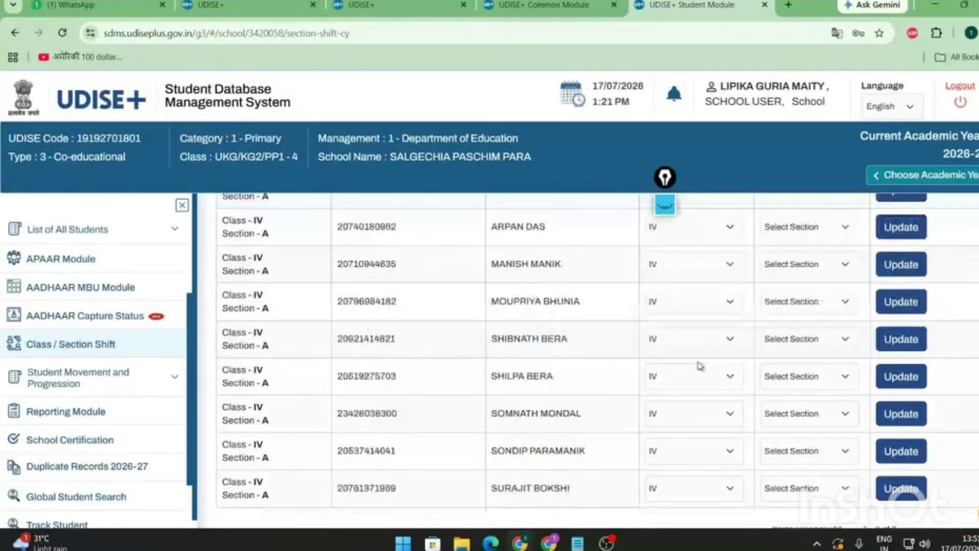
scroll(700, 366, "up", 3)
left_click(694, 361)
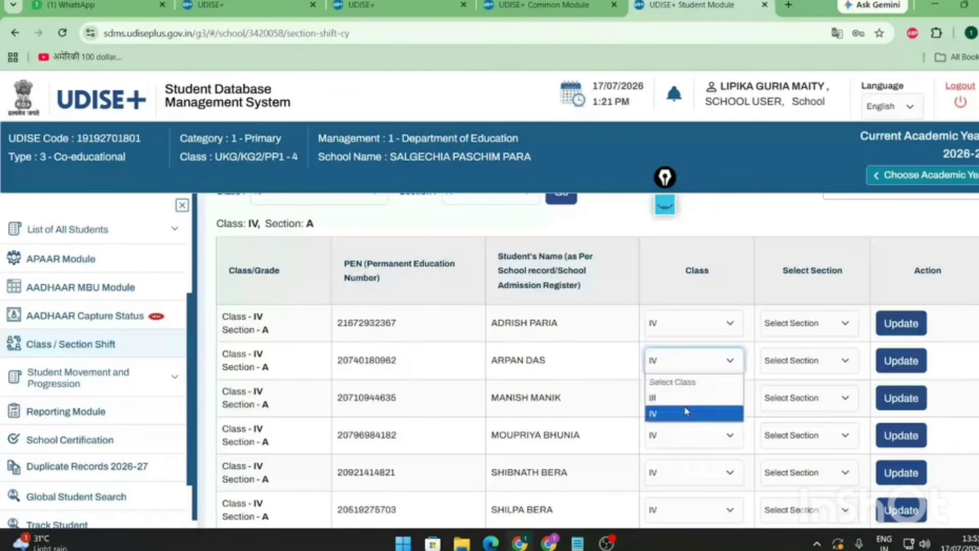
left_click(760, 221)
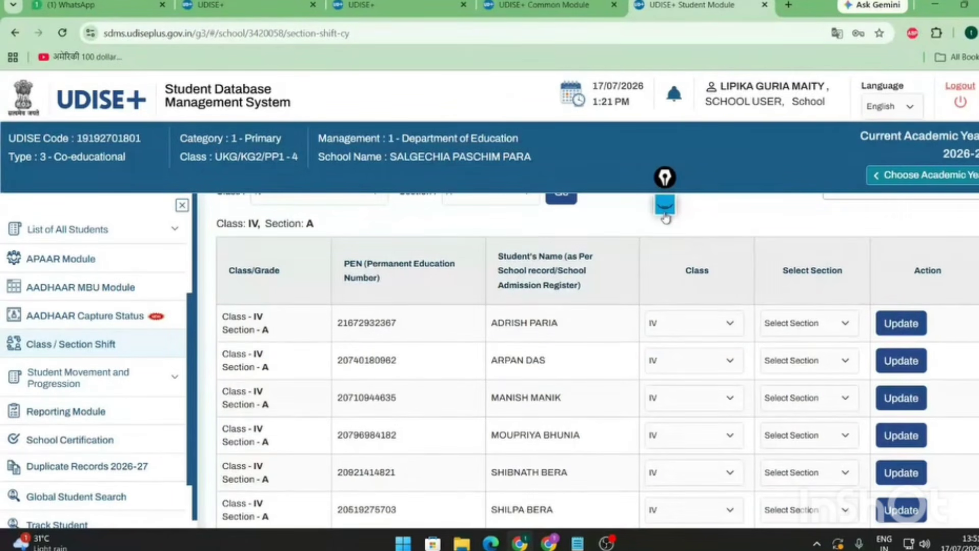
scroll(55, 300, "up", 3)
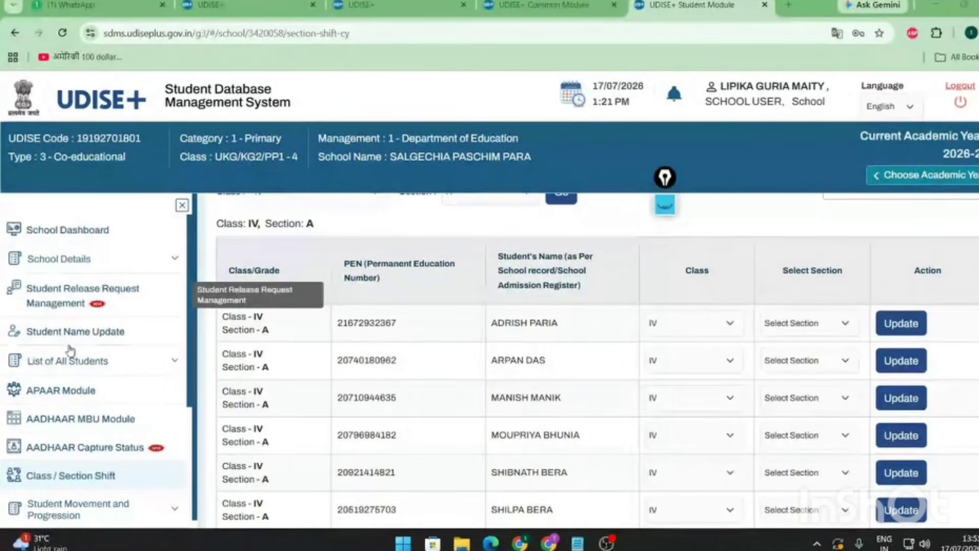
- Go through School Dashboard and School Details > School Profile to the School Privileges table
left_click(74, 231)
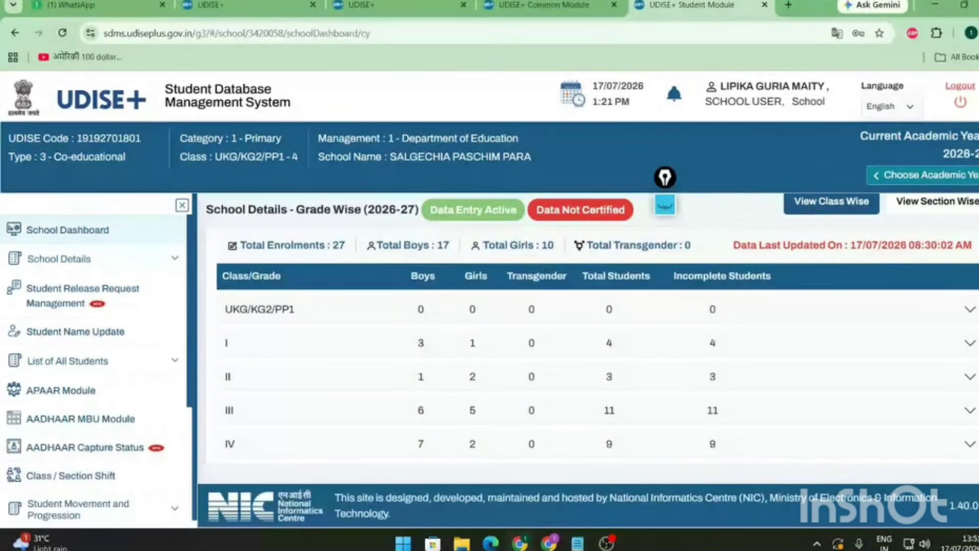
left_click(125, 261)
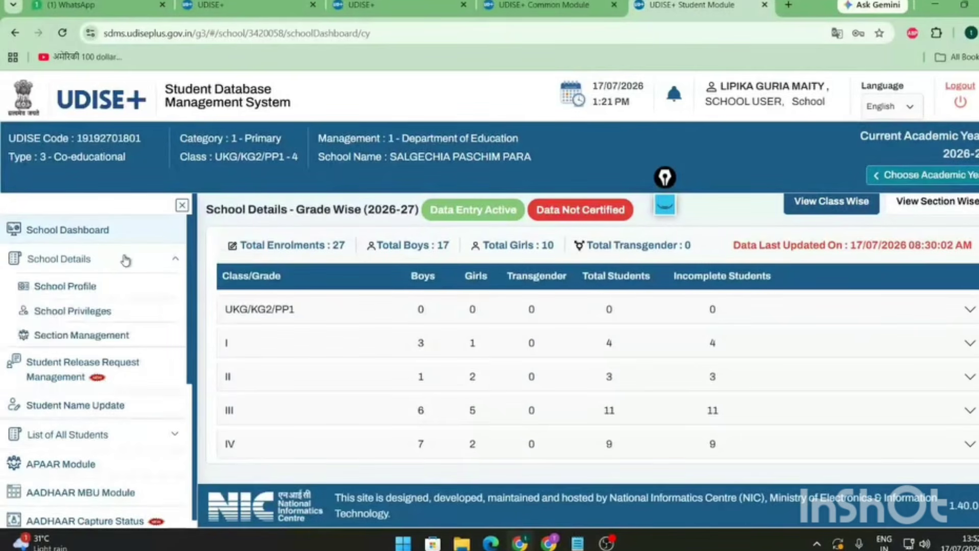
left_click(94, 289)
left_click(76, 284)
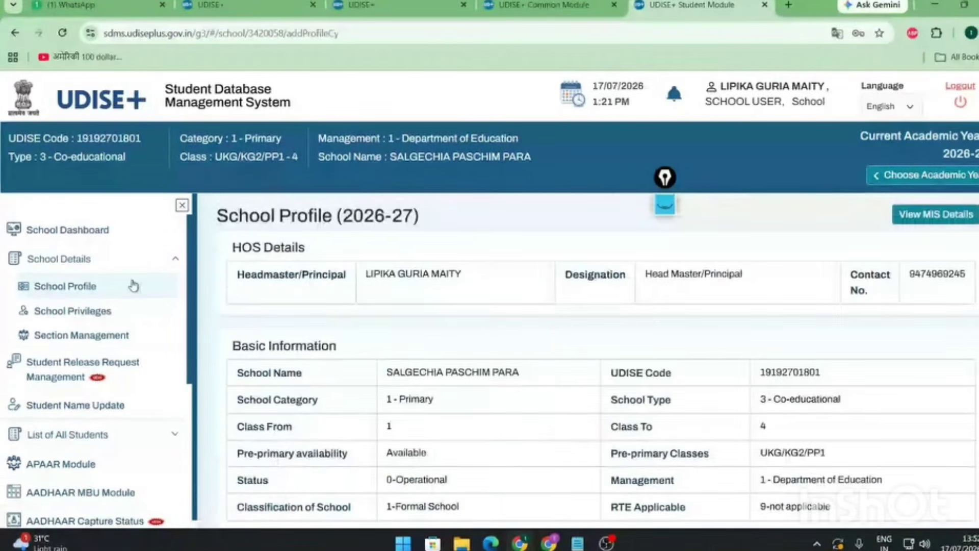
left_click(108, 312)
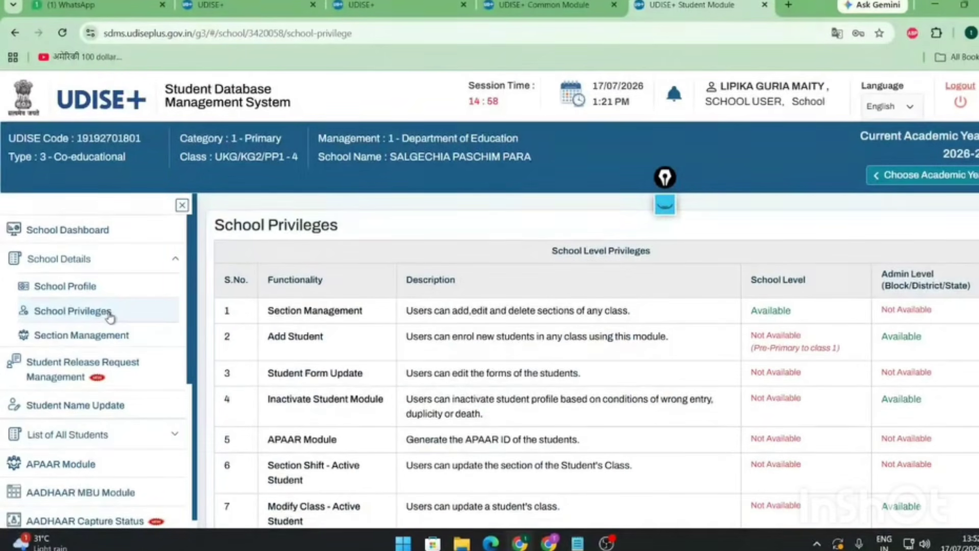
scroll(469, 335, "down", 6)
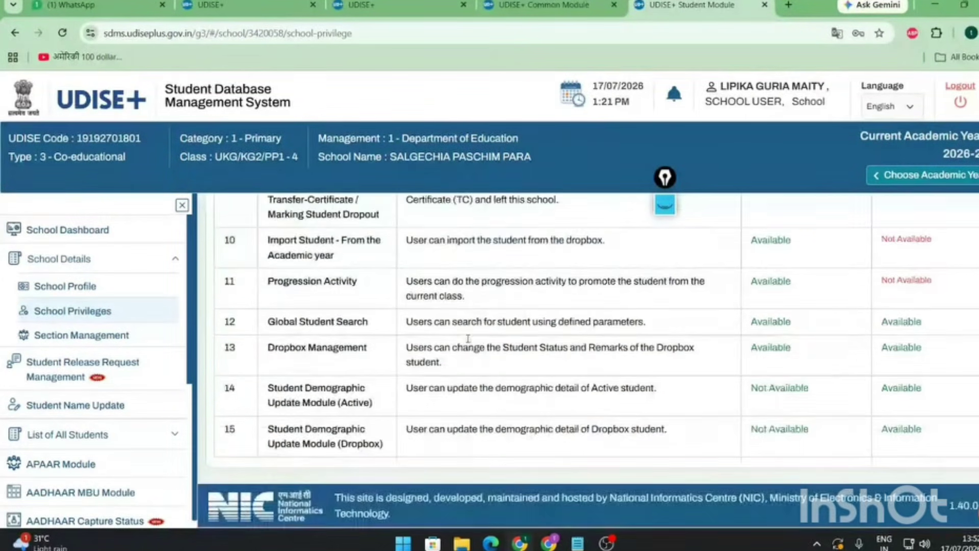
scroll(329, 424, "up", 6)
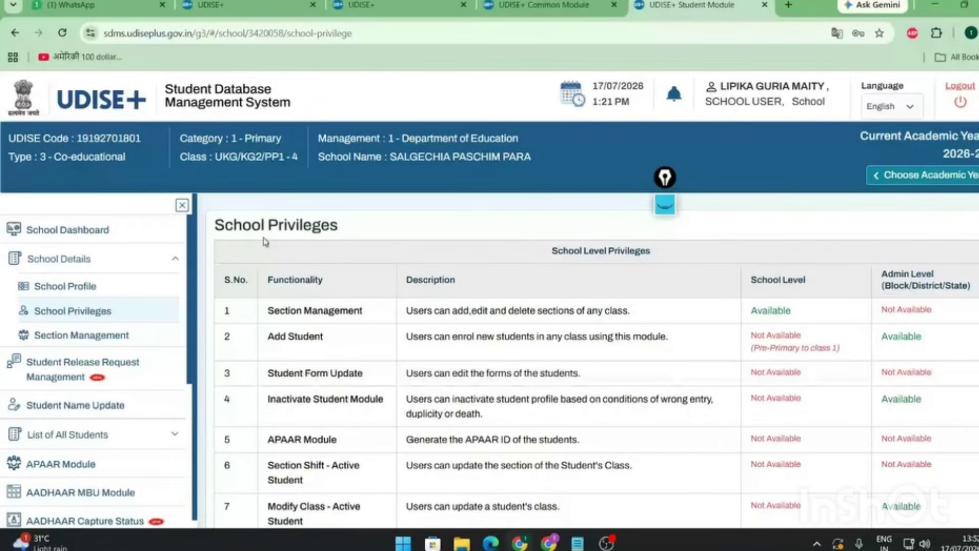
left_click_drag(167, 90, 308, 107)
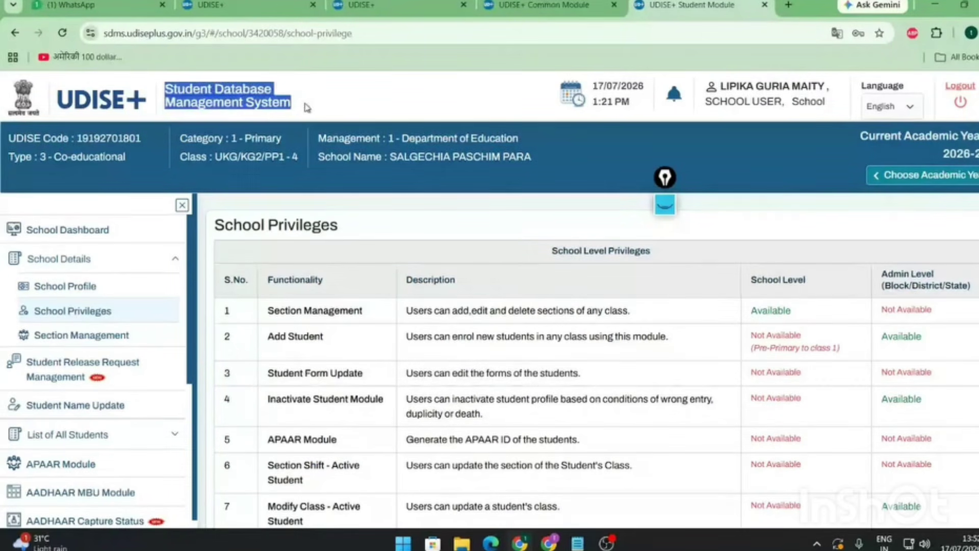
left_click(503, 262)
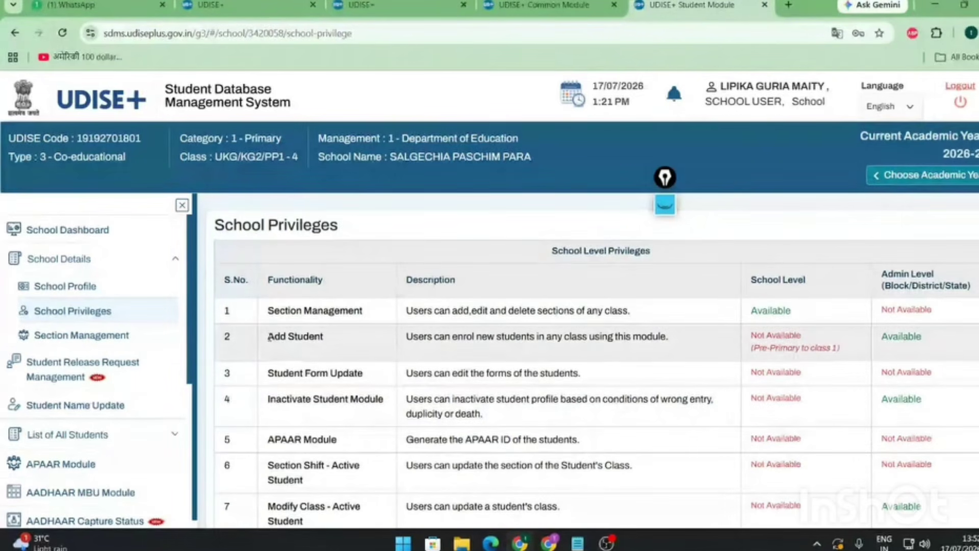
left_click_drag(267, 336, 330, 339)
left_click(724, 396)
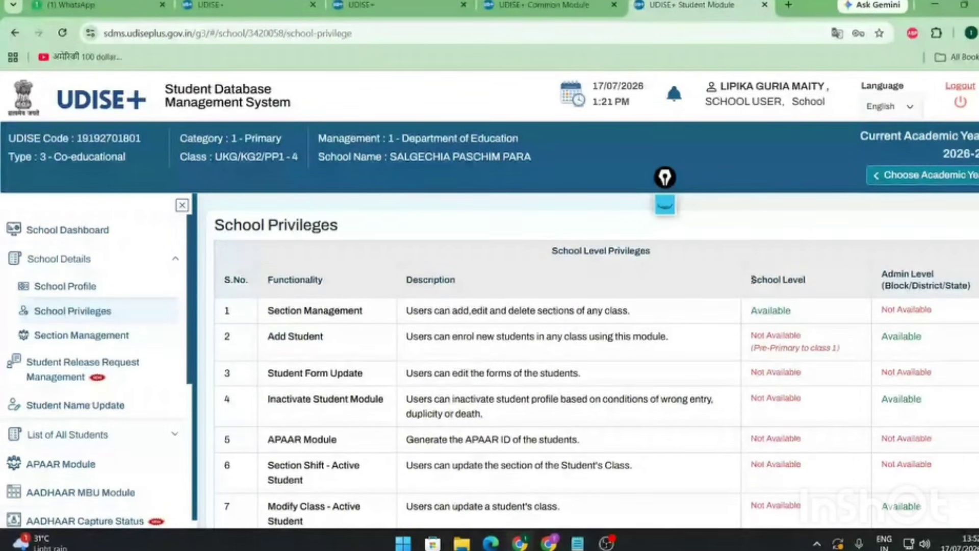
left_click_drag(753, 279, 817, 282)
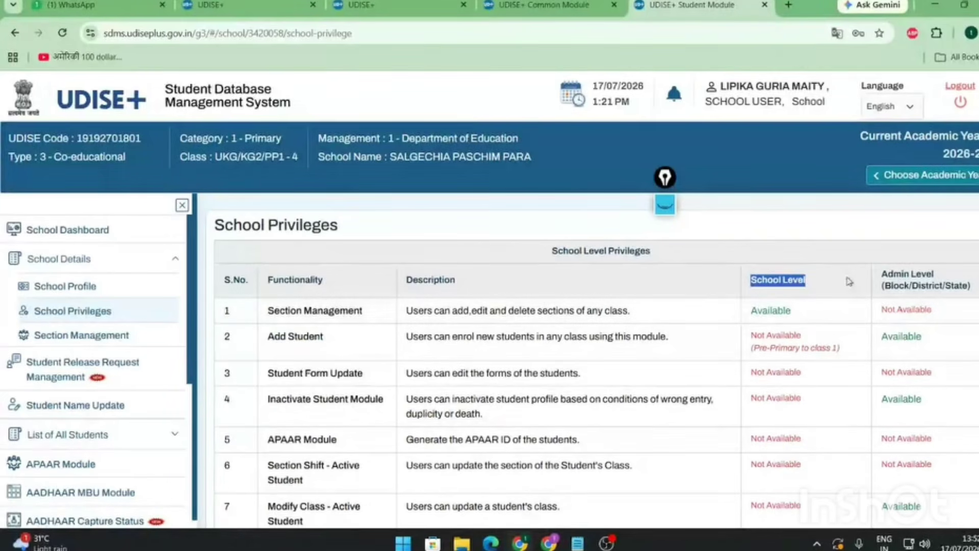
left_click(885, 275)
left_click_drag(882, 274, 935, 275)
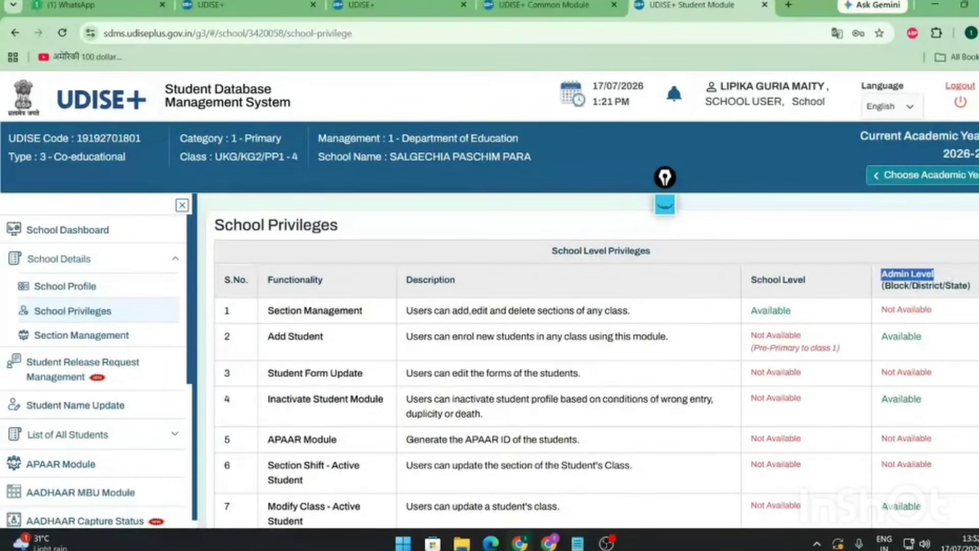
left_click(849, 286)
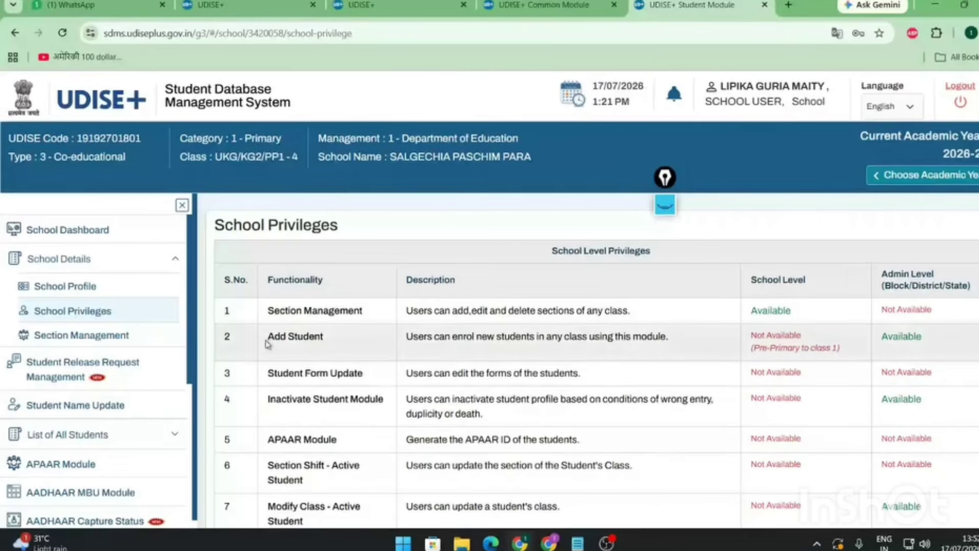
left_click_drag(267, 337, 337, 343)
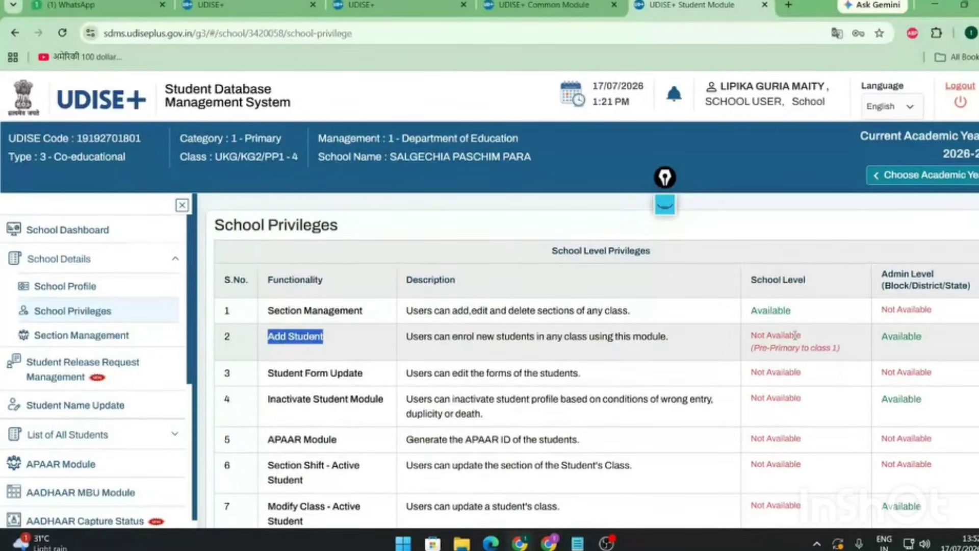
left_click(753, 348)
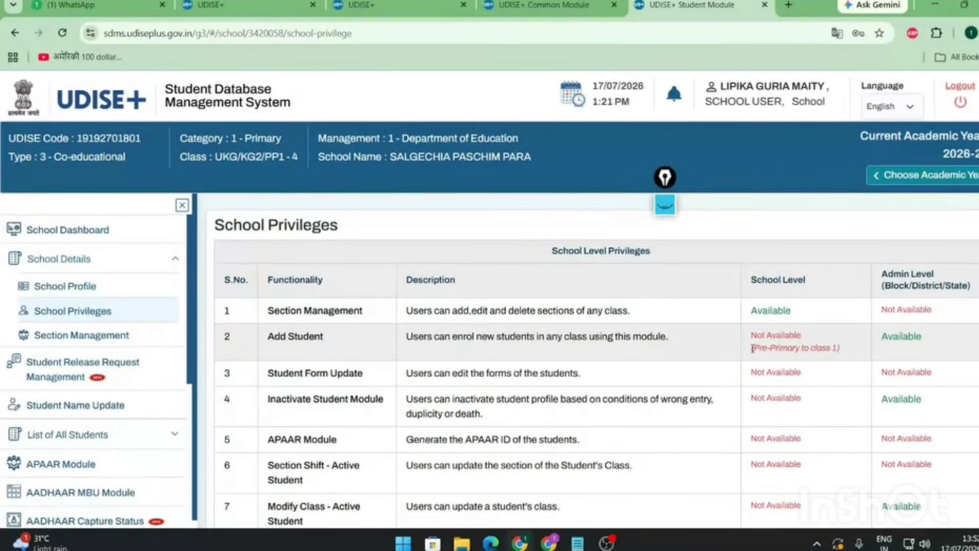
left_click_drag(753, 348, 848, 351)
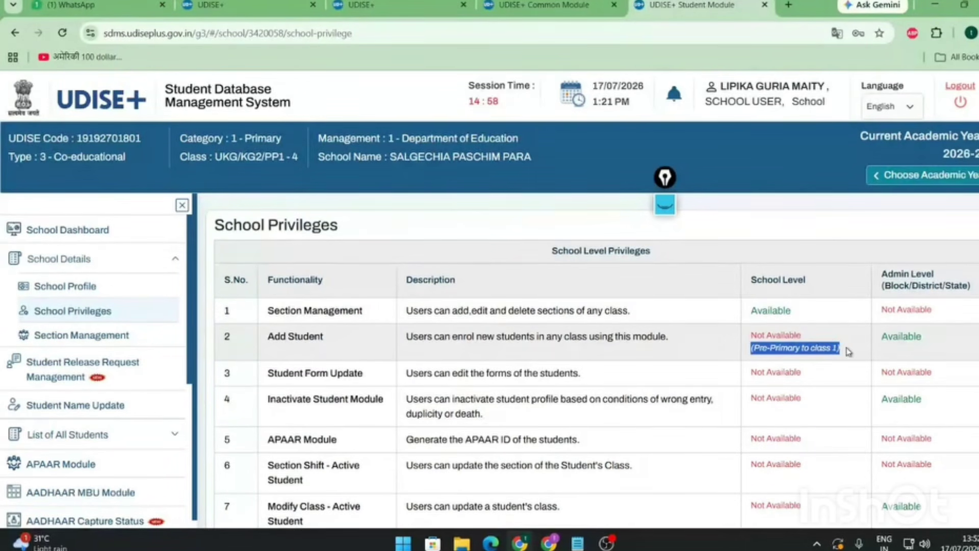
left_click_drag(351, 337, 258, 341)
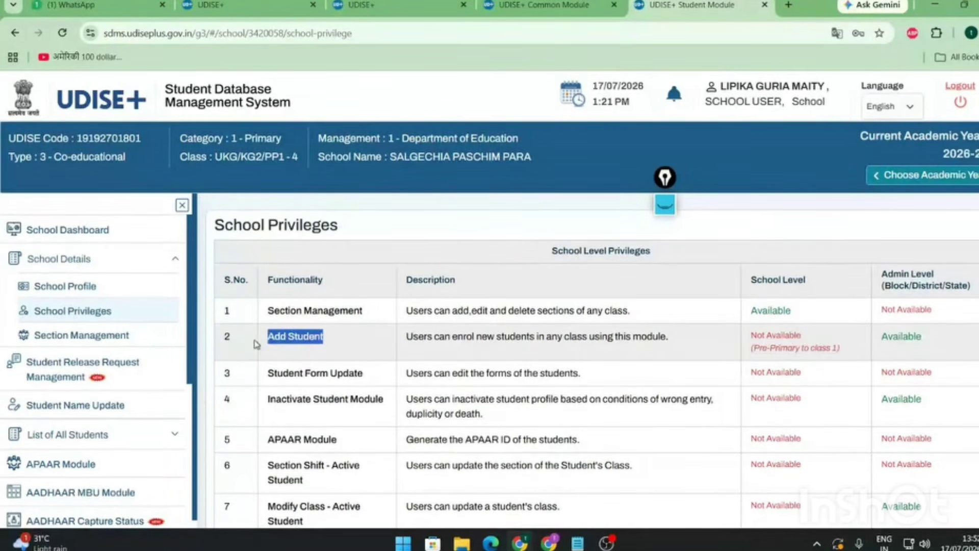
left_click(883, 334)
left_click_drag(883, 334, 929, 335)
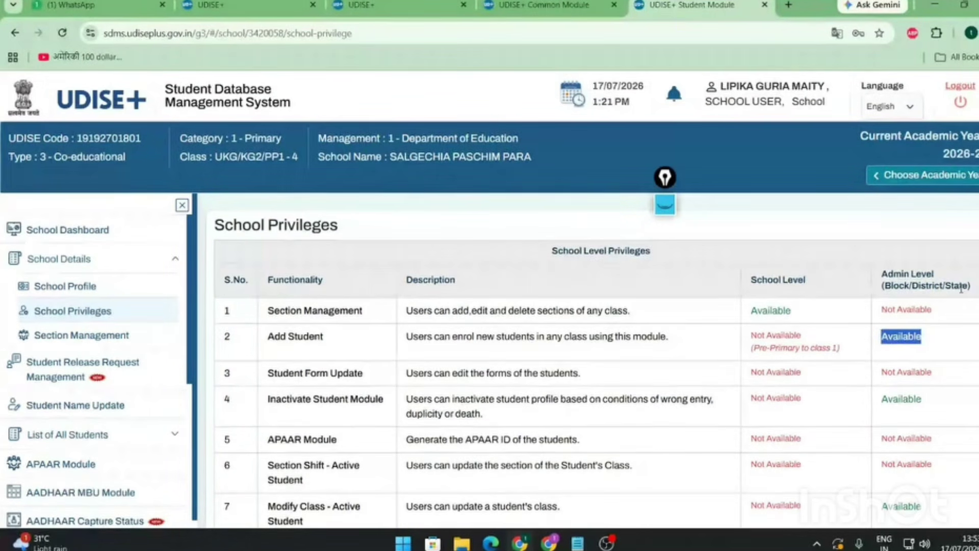
left_click_drag(882, 273, 972, 288)
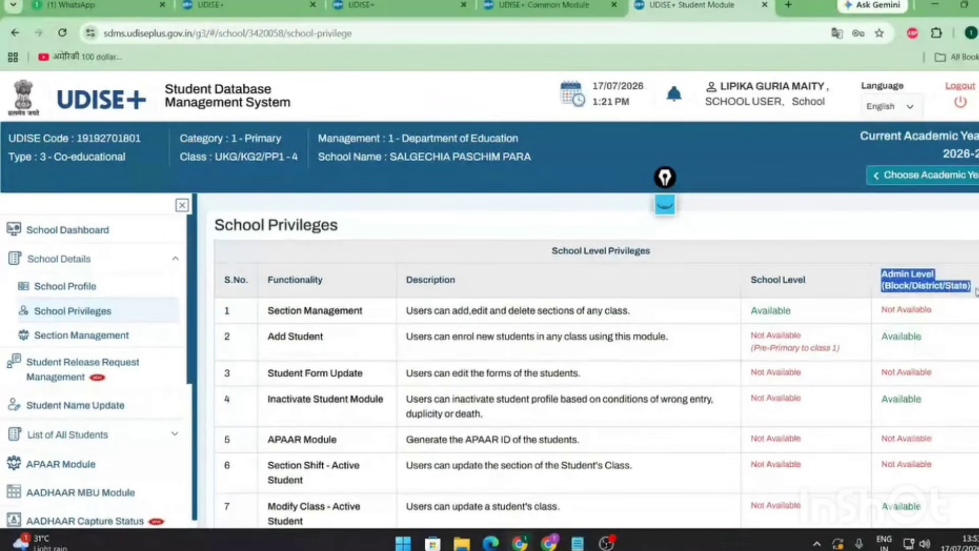
left_click(326, 381)
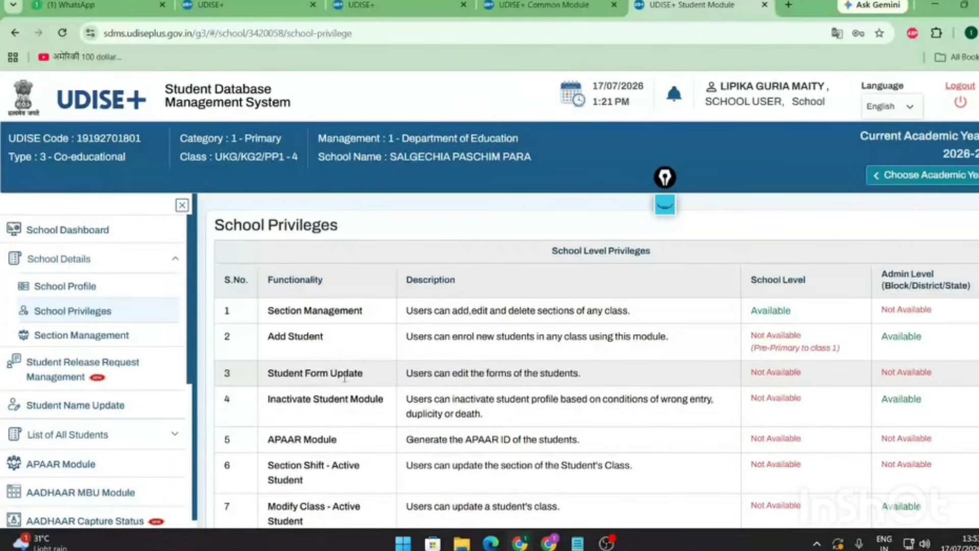
left_click_drag(363, 374, 268, 374)
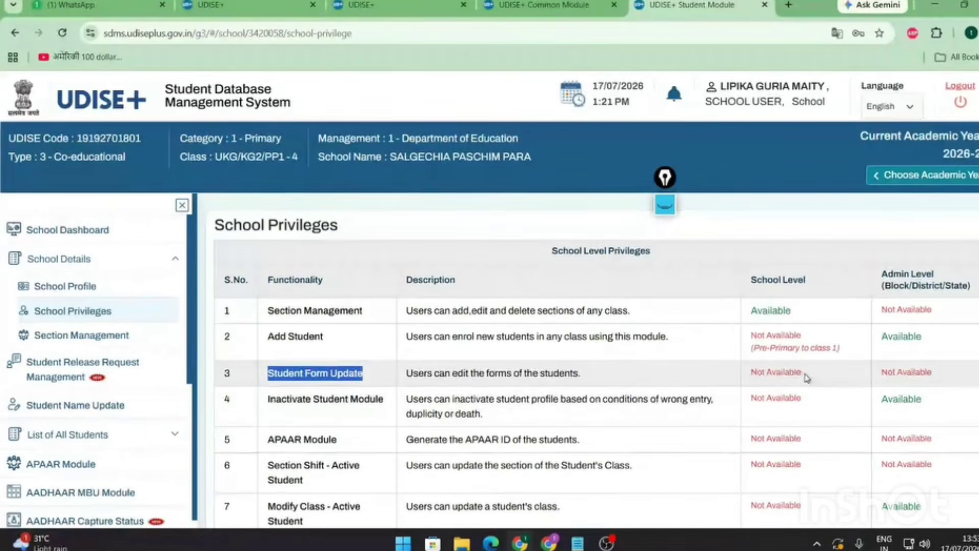
left_click_drag(806, 378, 746, 381)
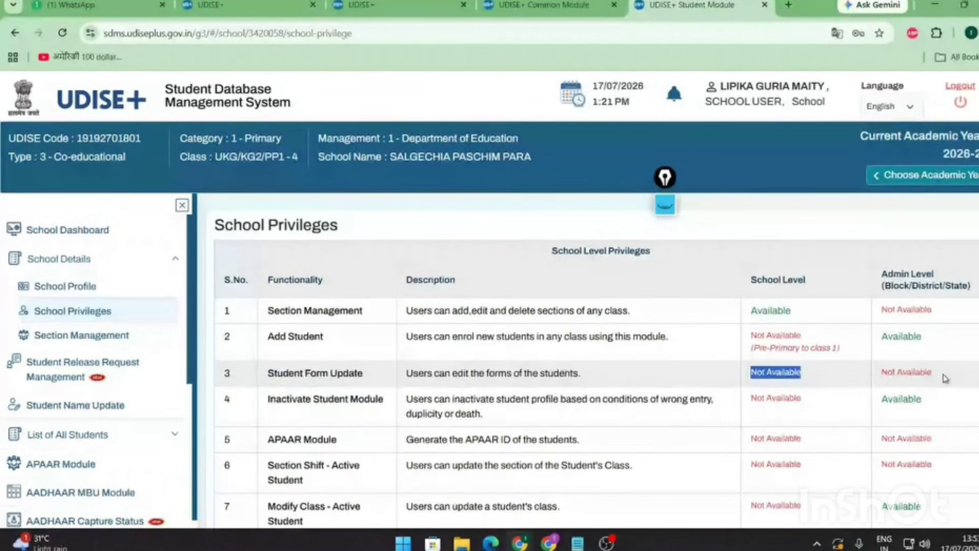
left_click_drag(945, 379, 884, 382)
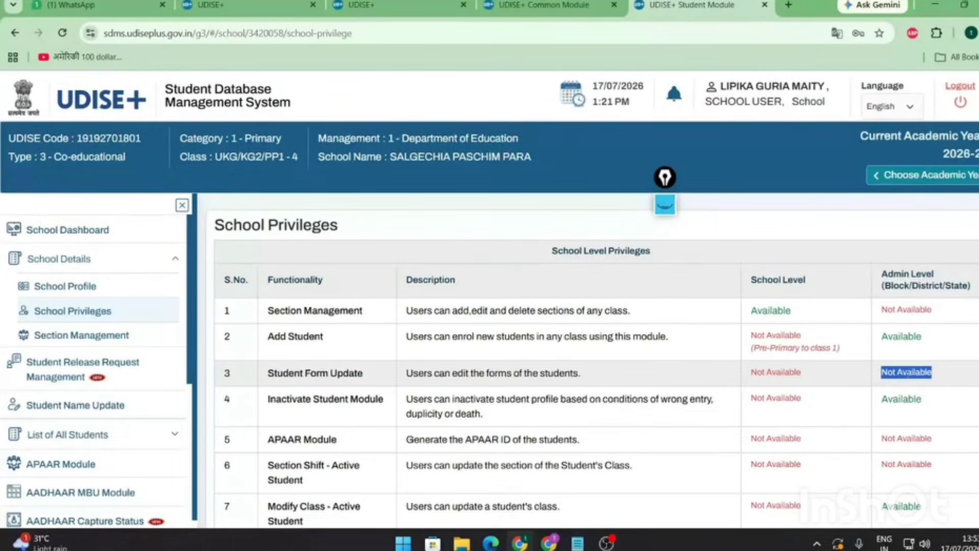
left_click(916, 372)
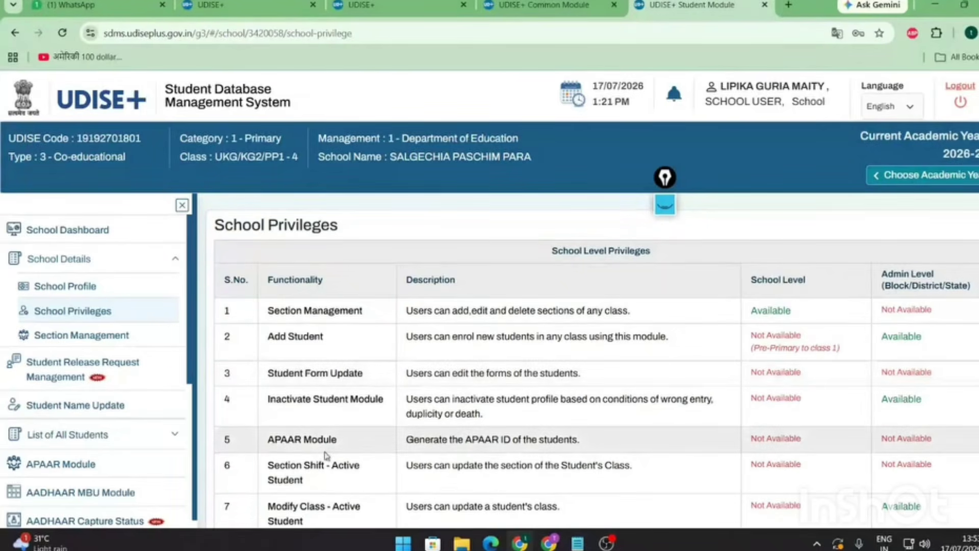
scroll(325, 455, "down", 1)
left_click_drag(267, 374, 345, 378)
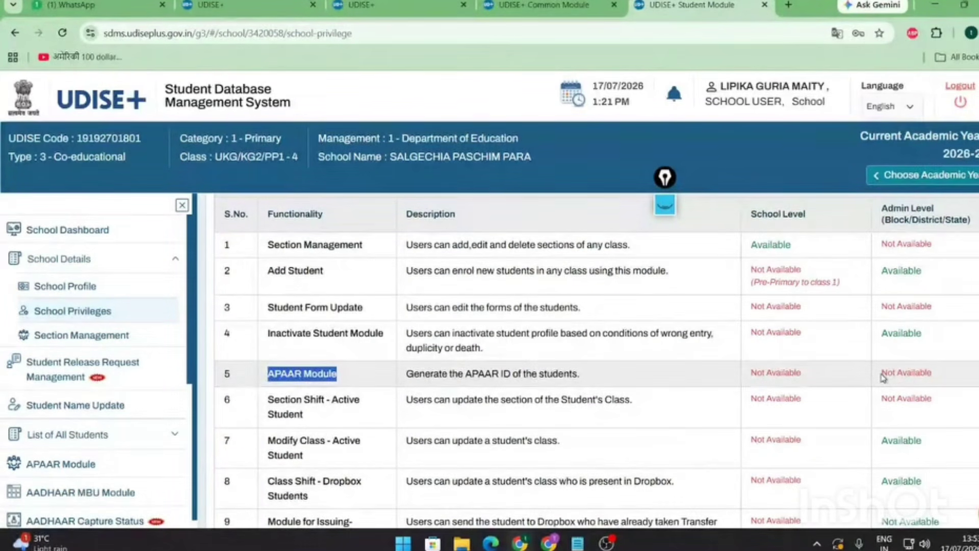
left_click_drag(882, 375, 938, 374)
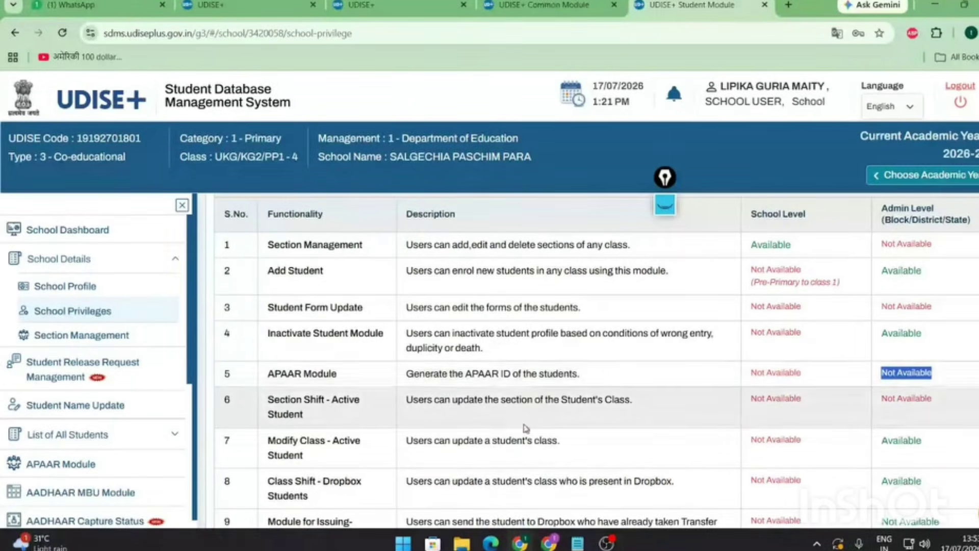
scroll(357, 454, "down", 2)
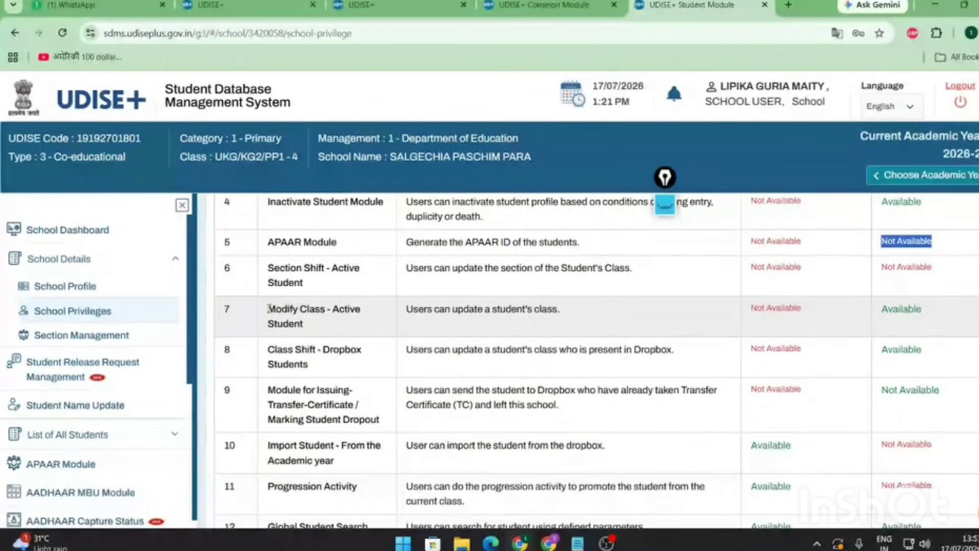
left_click_drag(268, 306, 319, 328)
left_click_drag(806, 309, 752, 313)
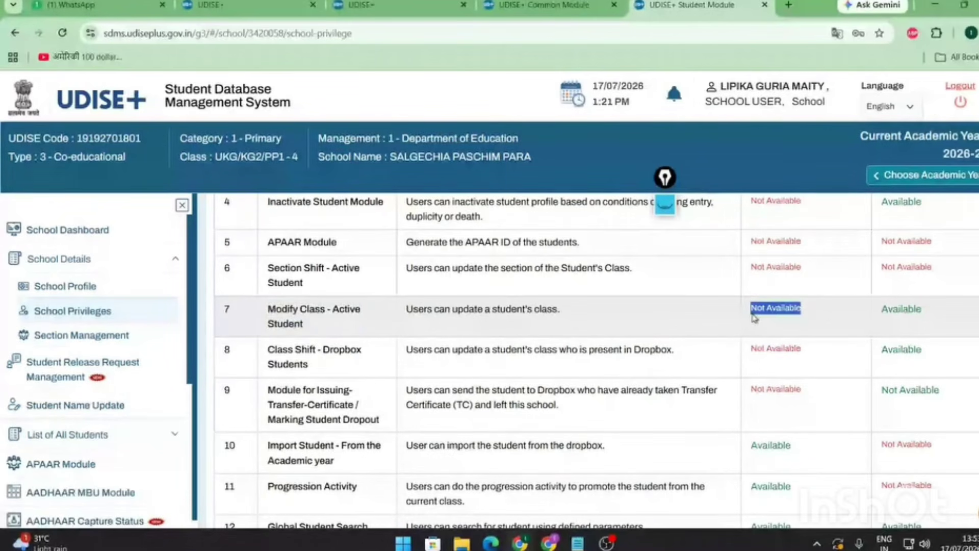
left_click(808, 316)
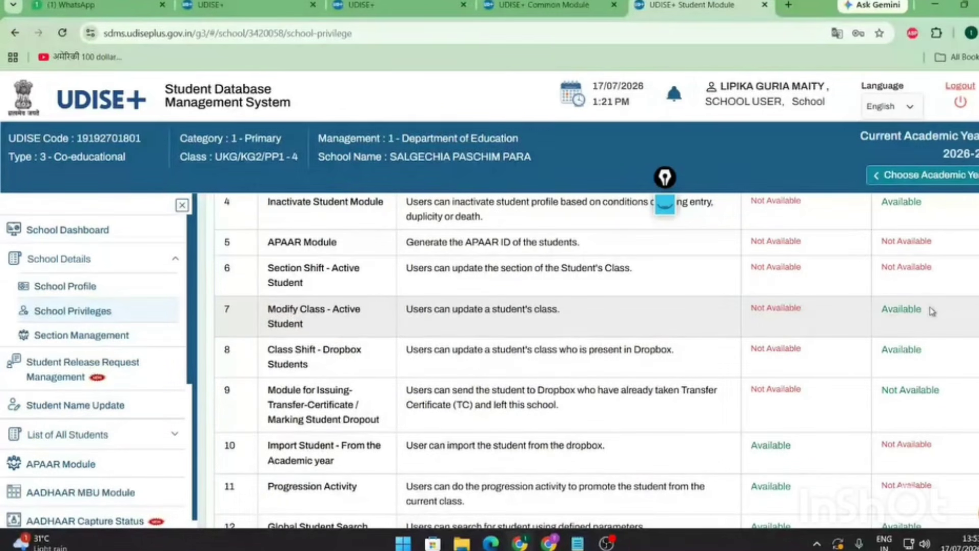
left_click_drag(932, 311, 882, 312)
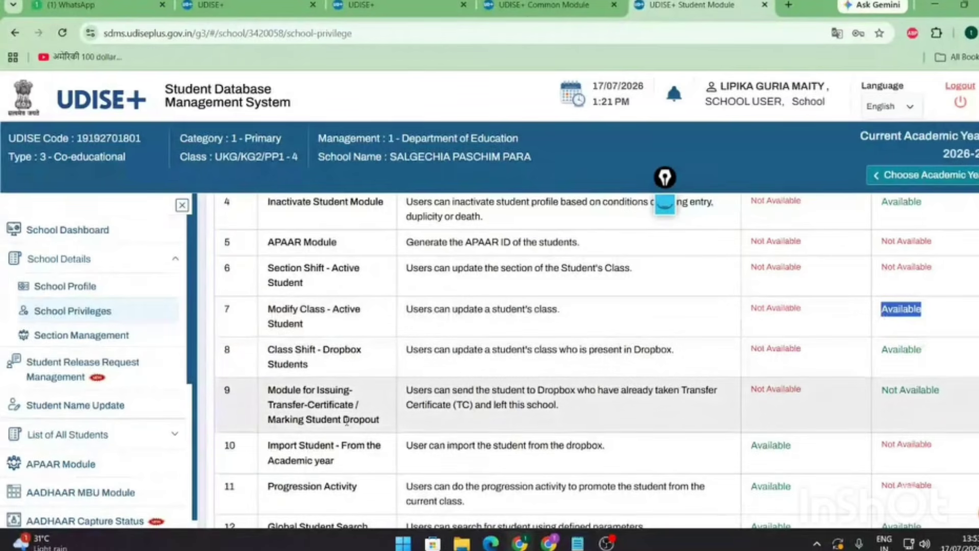
scroll(347, 422, "down", 4)
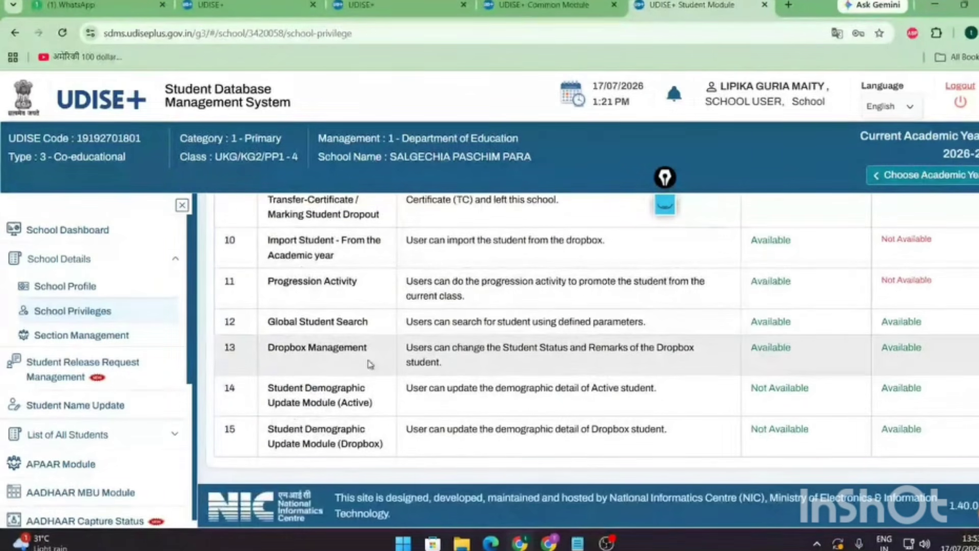
scroll(434, 374, "up", 1)
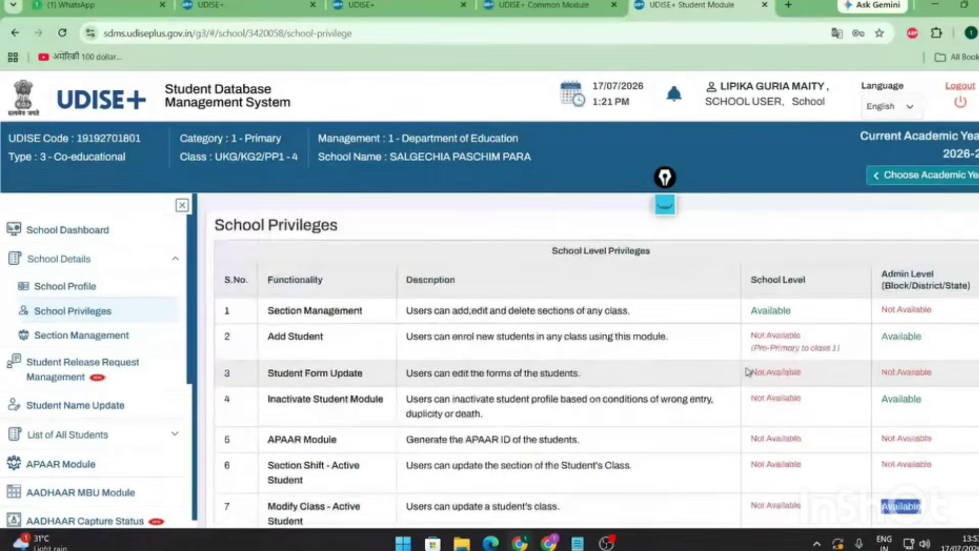
scroll(744, 372, "up", 5)
scroll(748, 371, "down", 4)
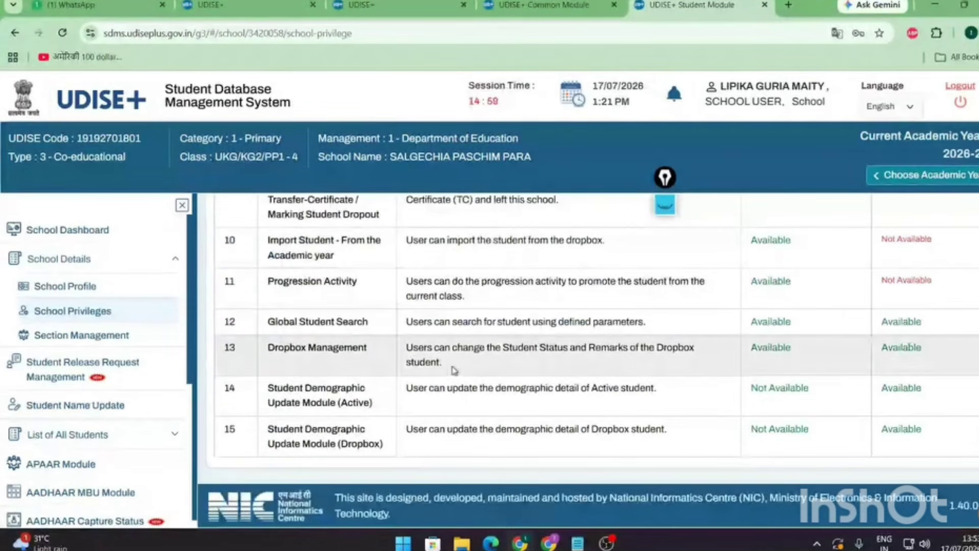
scroll(454, 369, "up", 4)
scroll(454, 370, "down", 4)
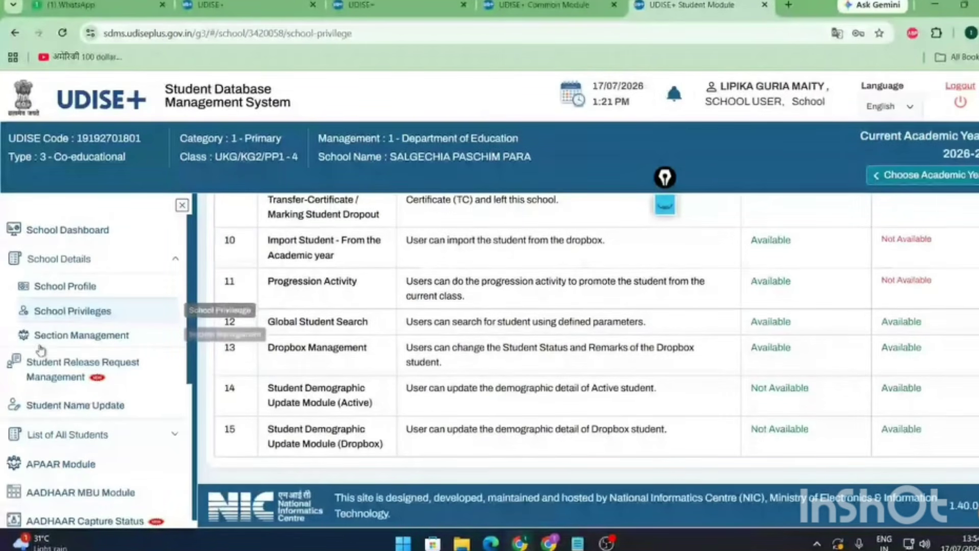
- Open Section Management (2026-27) and expand Class - II, which lists only section A
left_click(120, 338)
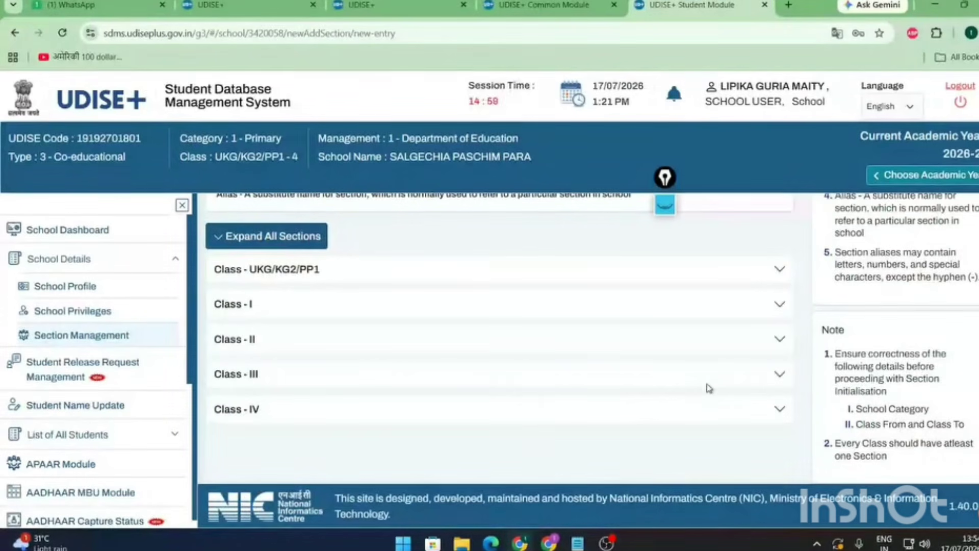
left_click(779, 342)
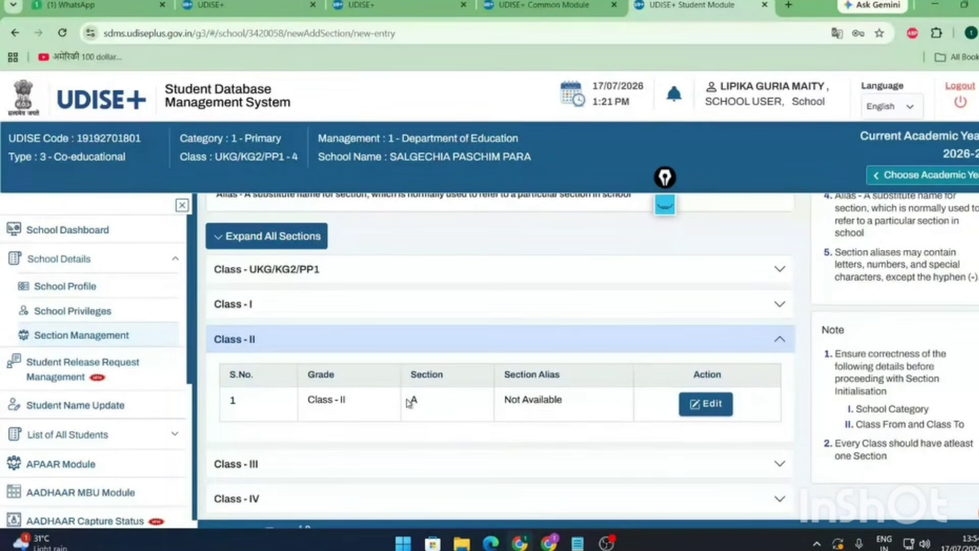
scroll(409, 399, "up", 4)
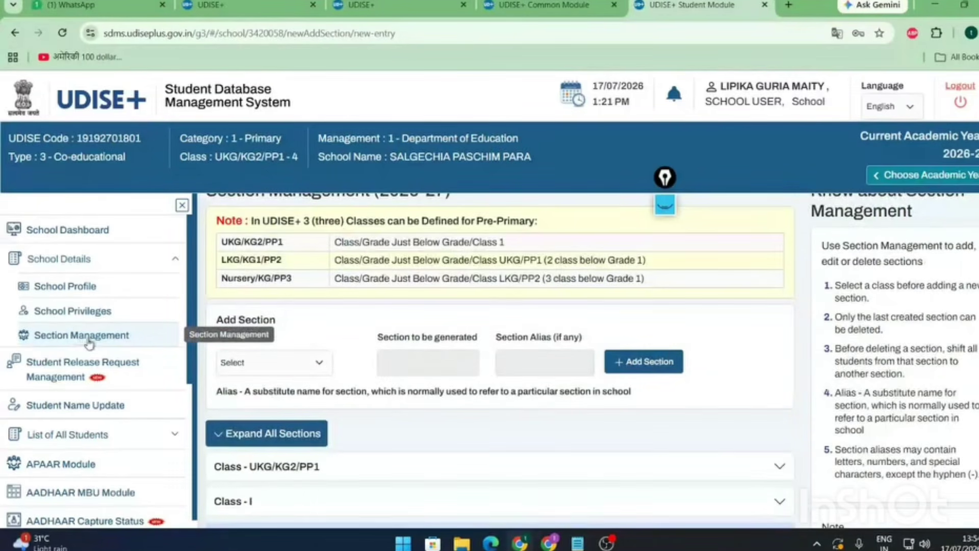
scroll(76, 357, "up", 1)
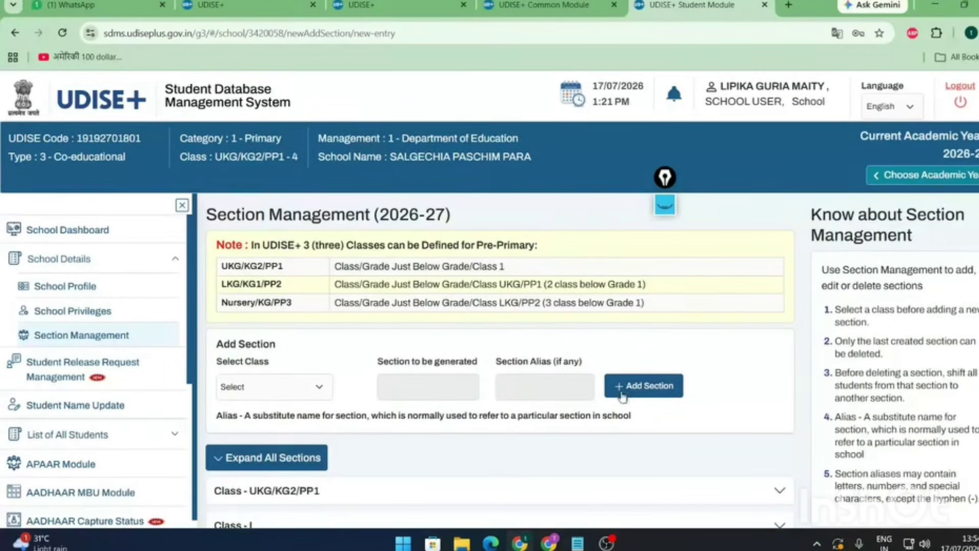
- Choose class II in Add Section and review Class - II's existing section A
left_click(281, 393)
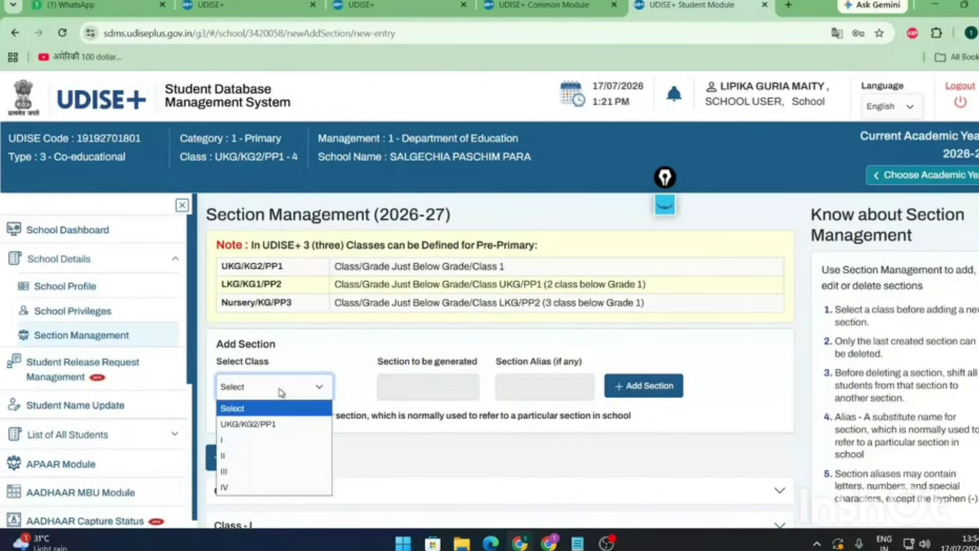
left_click(245, 455)
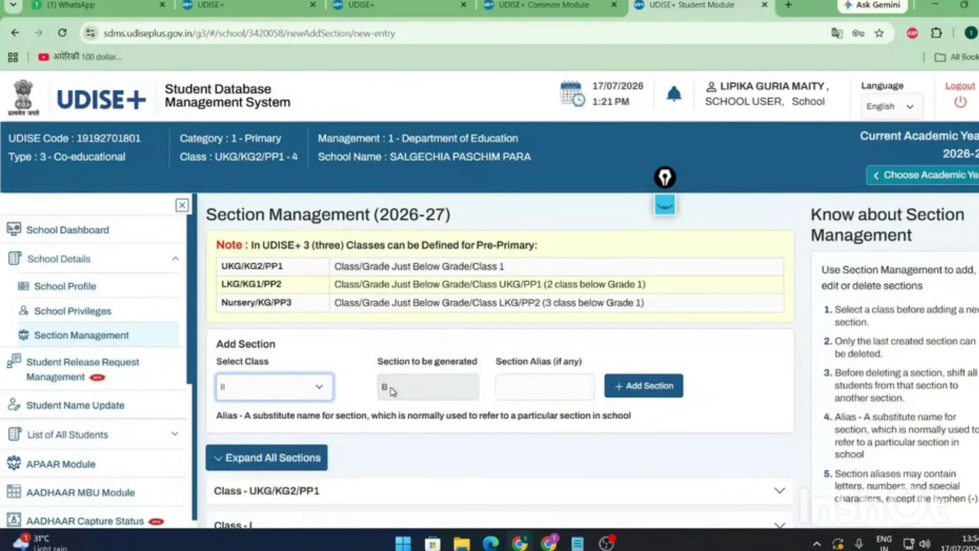
scroll(404, 454, "down", 5)
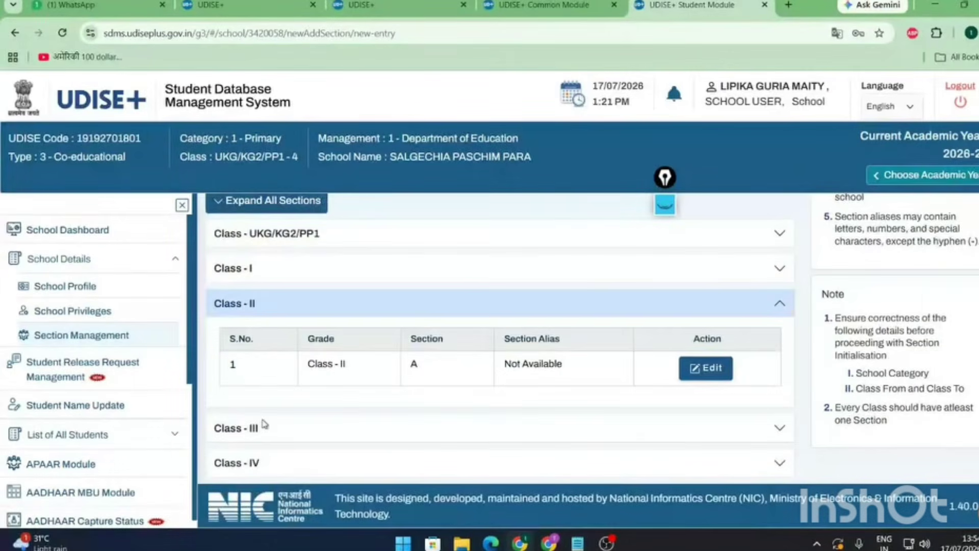
left_click(779, 303)
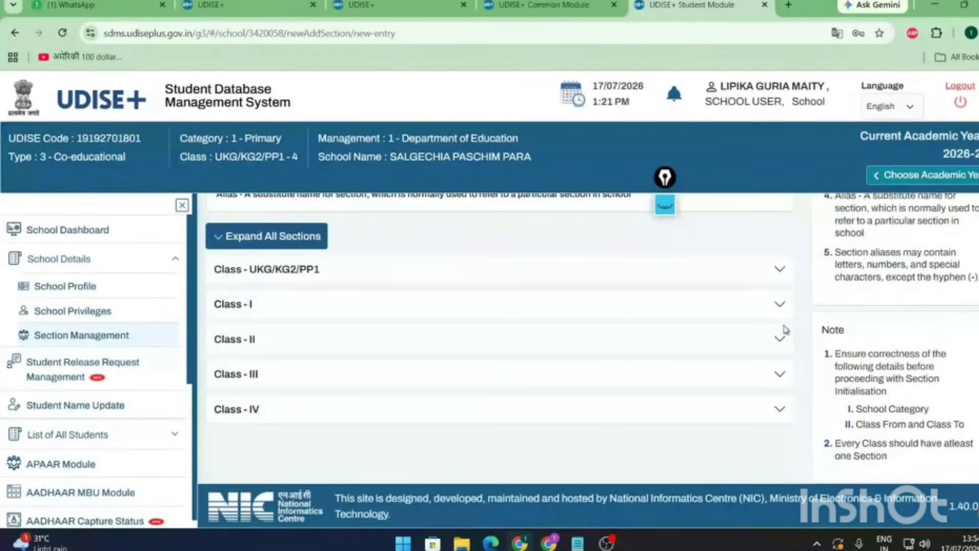
left_click(778, 338)
double_click(413, 365)
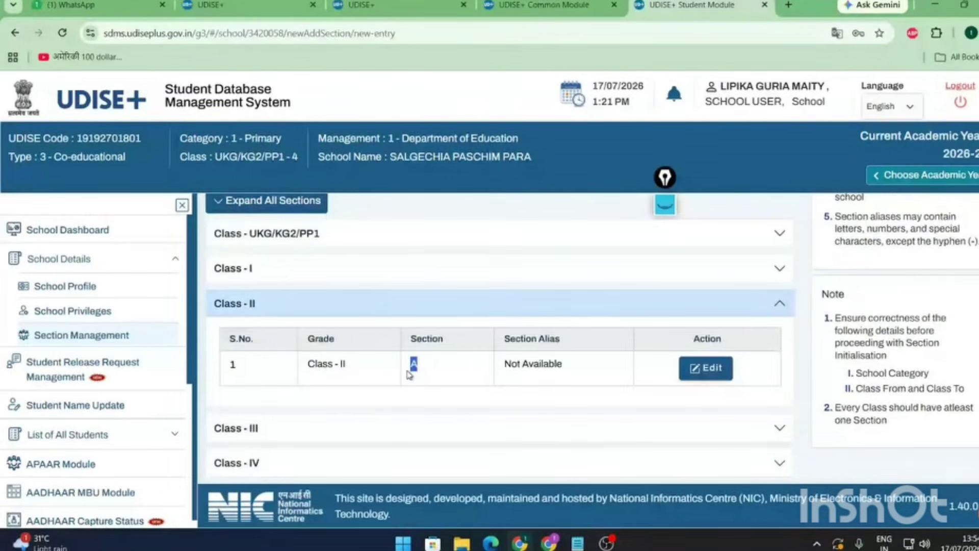
scroll(438, 330, "up", 4)
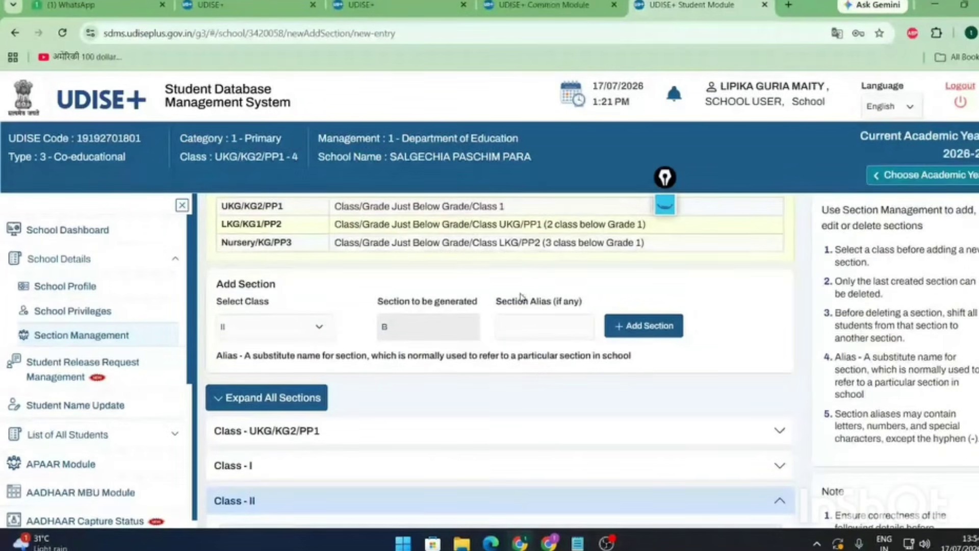
- Leave Section Alias empty and add section B to Class - II
left_click_drag(528, 301, 584, 325)
left_click(552, 330)
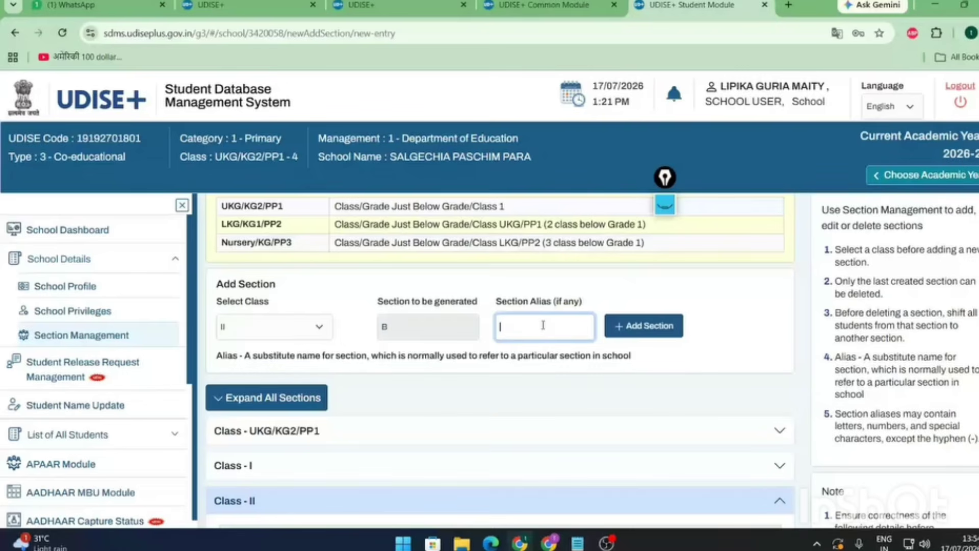
type("iyutt")
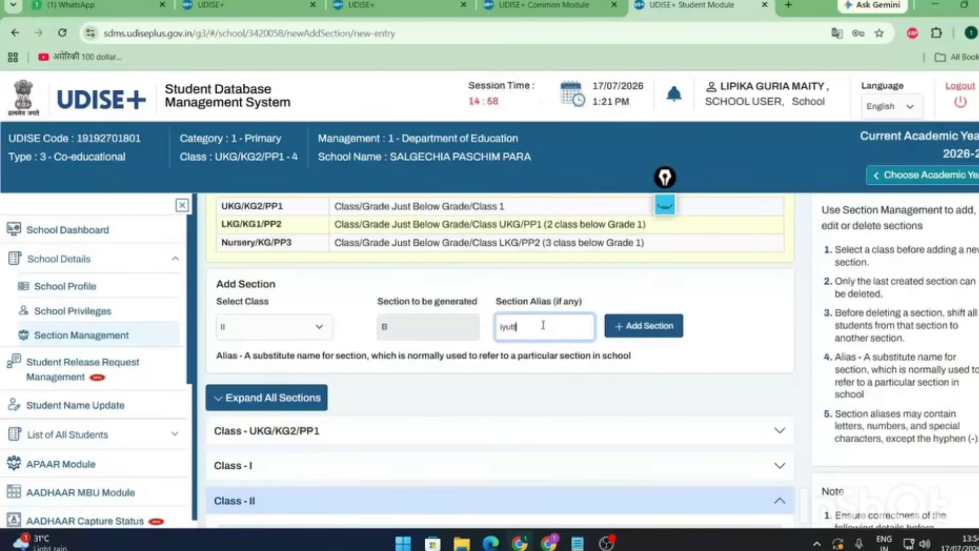
key("BackSpace")
key("BackSpace")
key("BackSpace")
key("BackSpace")
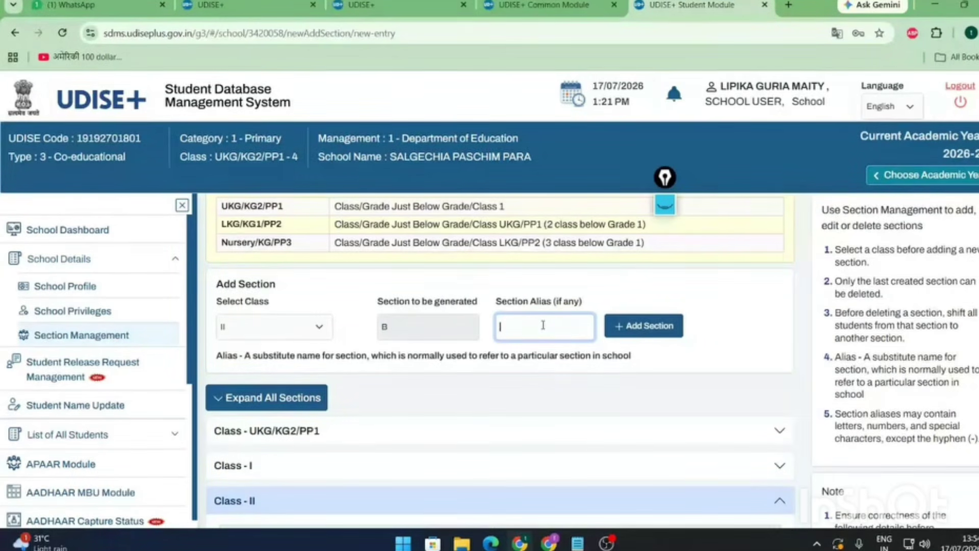
left_click(656, 330)
scroll(643, 367, "down", 5)
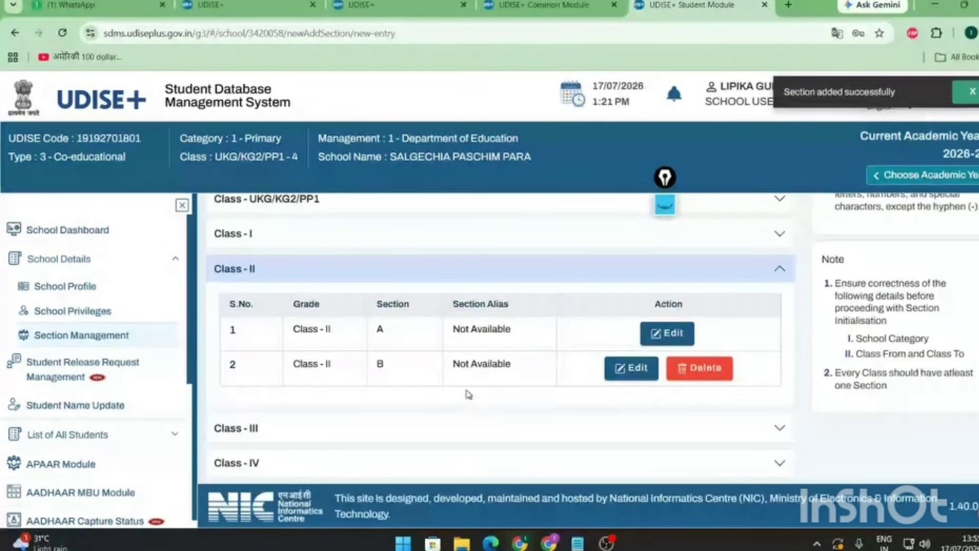
- Edit Class - II's section B row and save its alias as 'New Section'
double_click(403, 384)
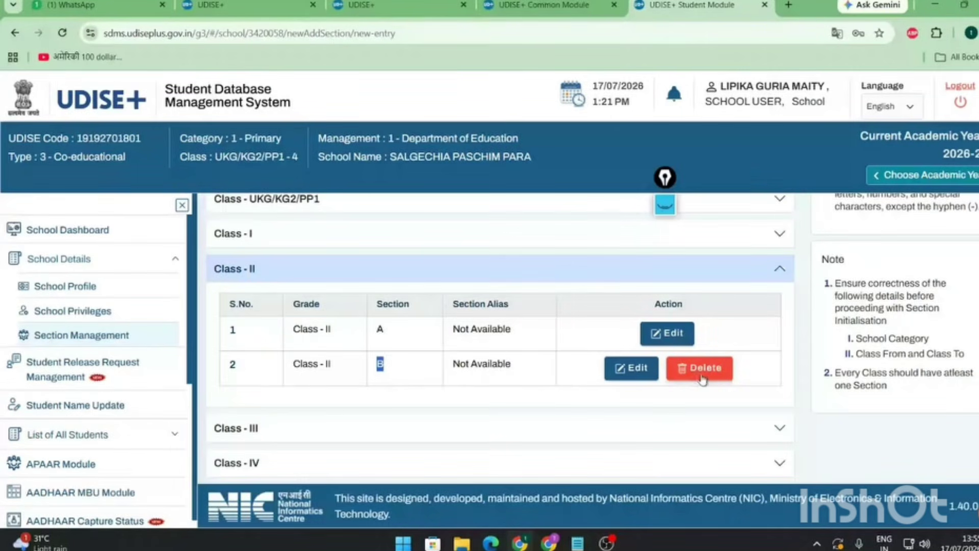
left_click(631, 369)
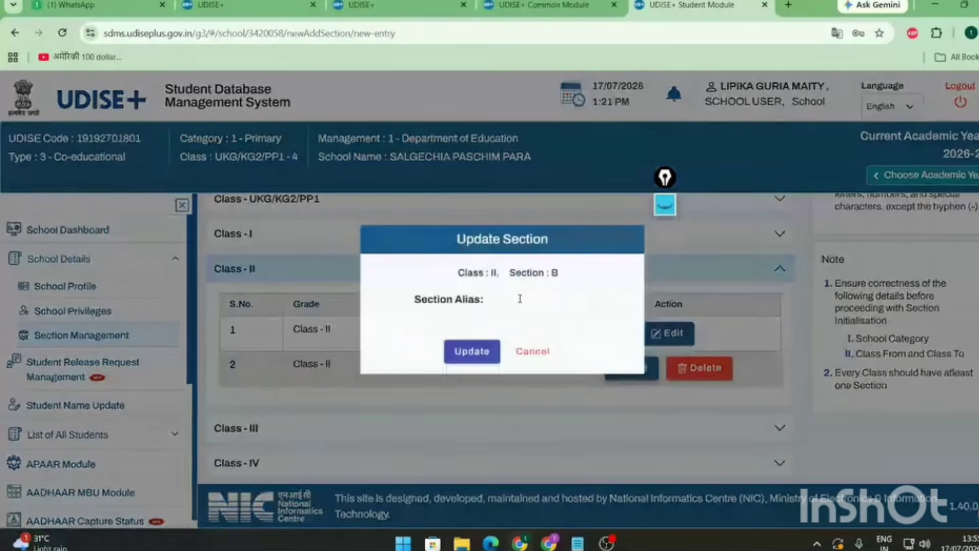
left_click(543, 301)
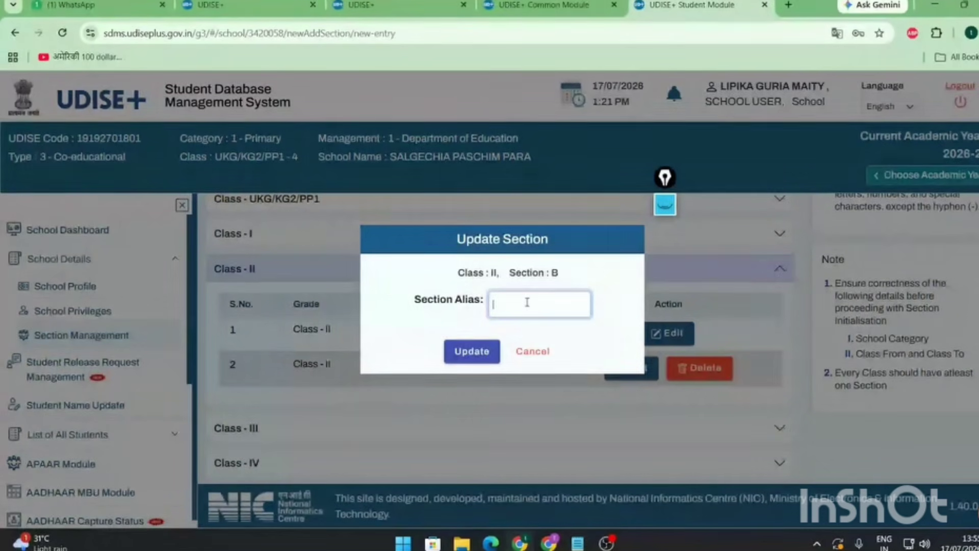
type("NewSection")
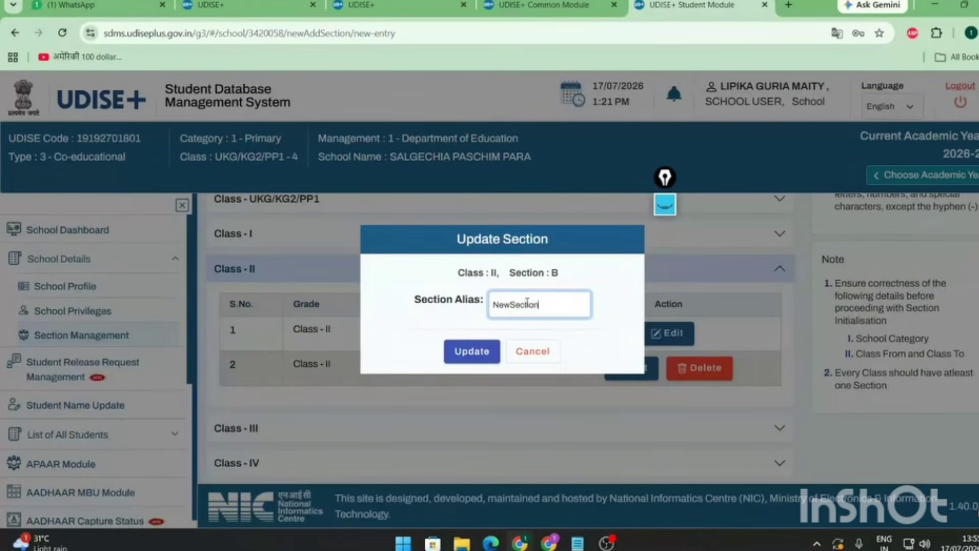
left_click(509, 305)
left_click(482, 356)
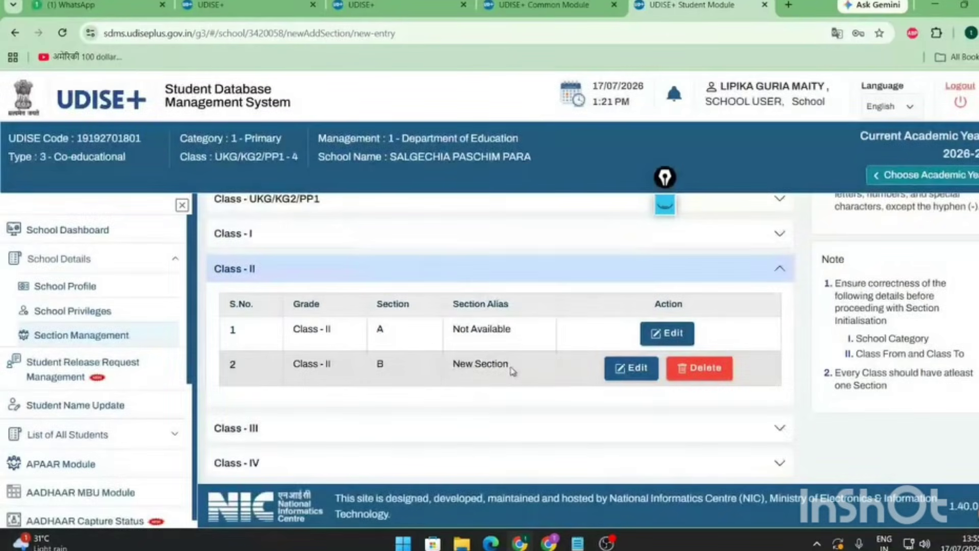
left_click_drag(511, 371, 452, 376)
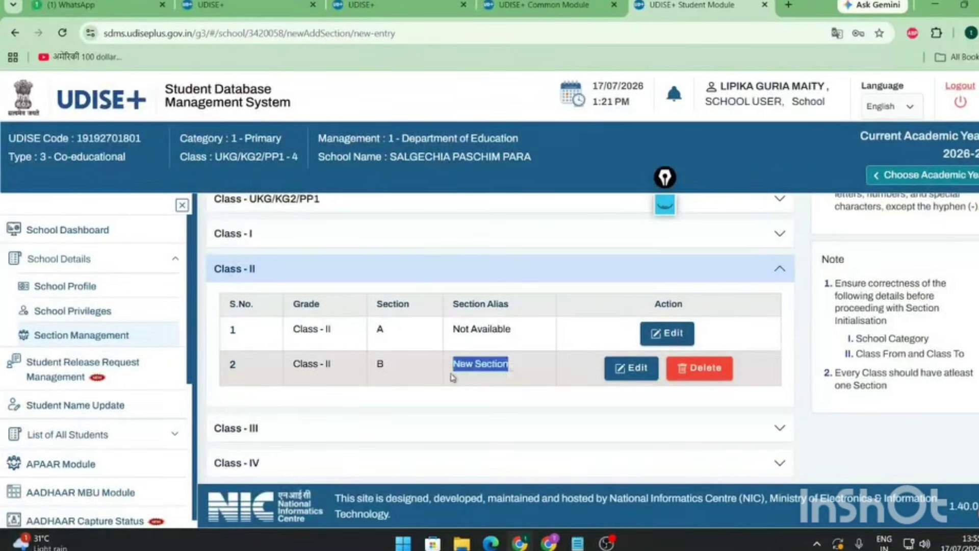
- Delete Class - II's section B and confirm the deletion
left_click(525, 378)
left_click(720, 370)
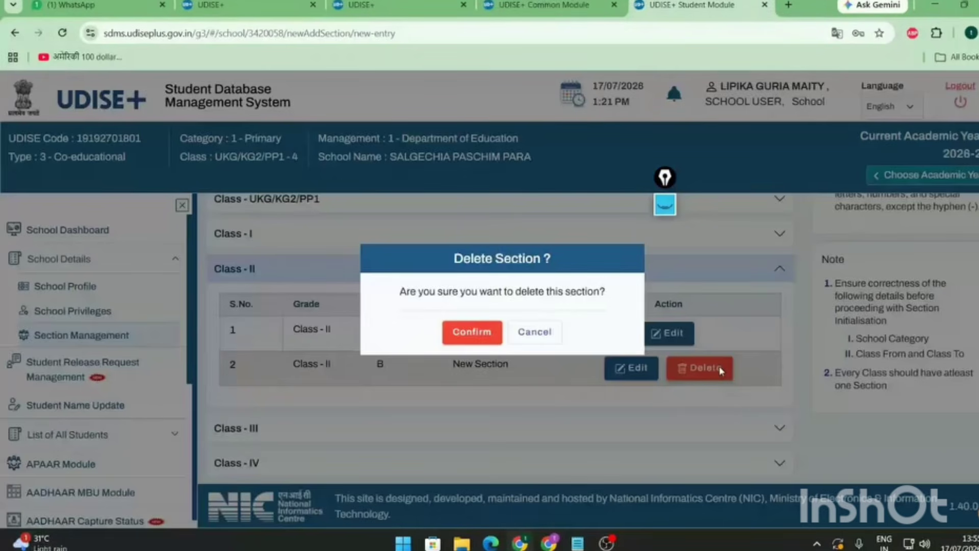
left_click(469, 334)
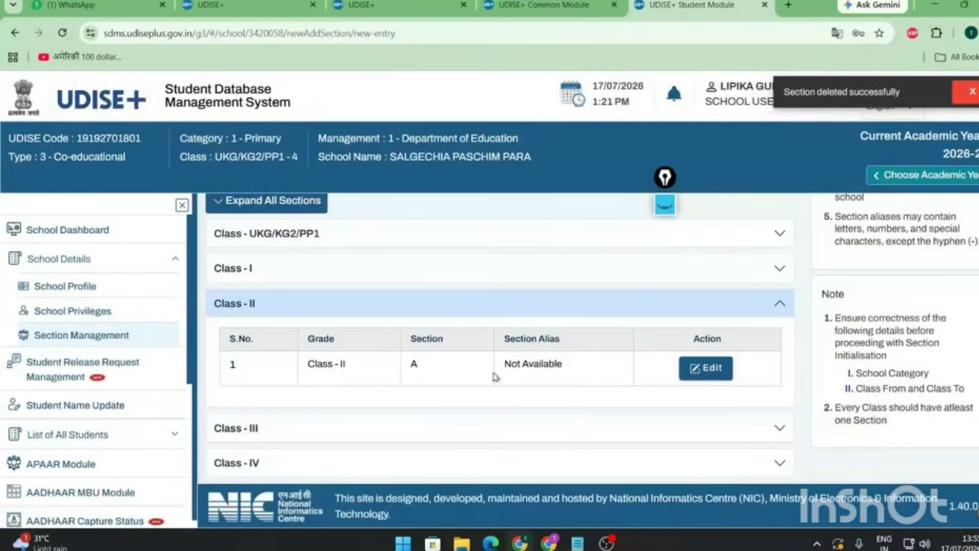
- Check Class - II now lists only section A, then collapse School Details
left_click_drag(432, 403, 560, 402)
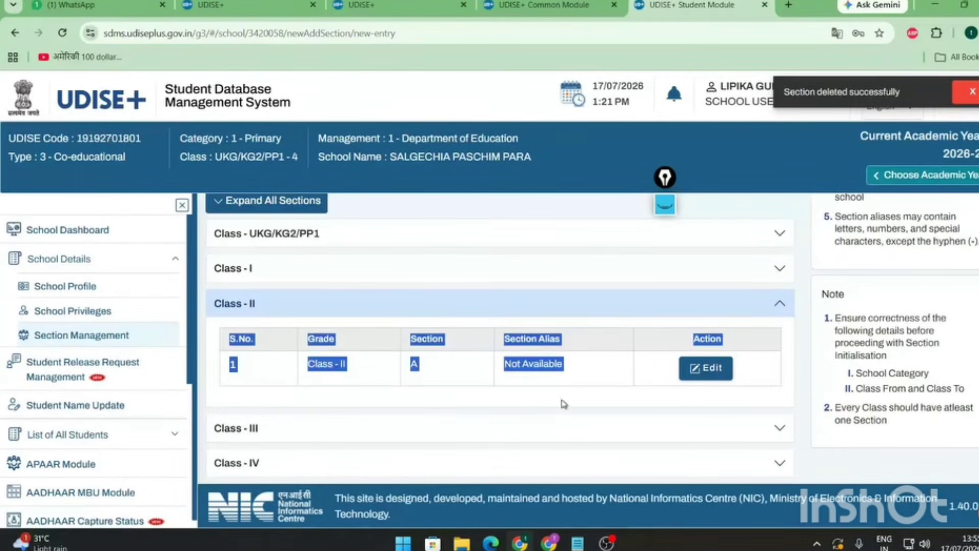
left_click(578, 380)
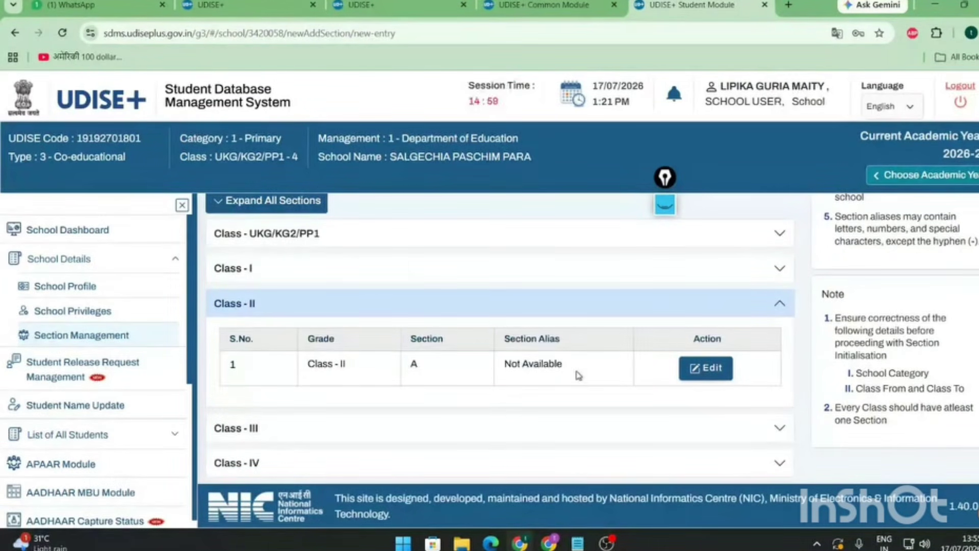
double_click(422, 368)
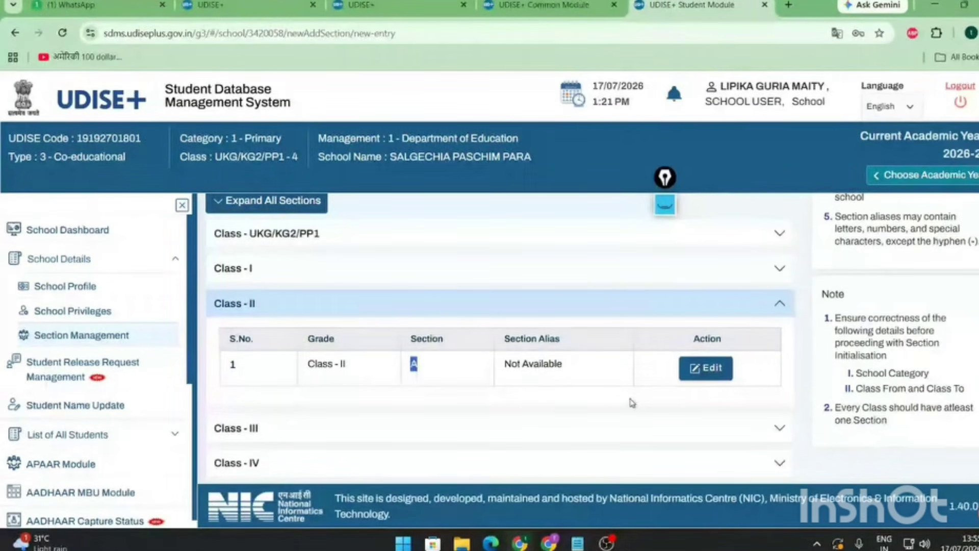
left_click(746, 370)
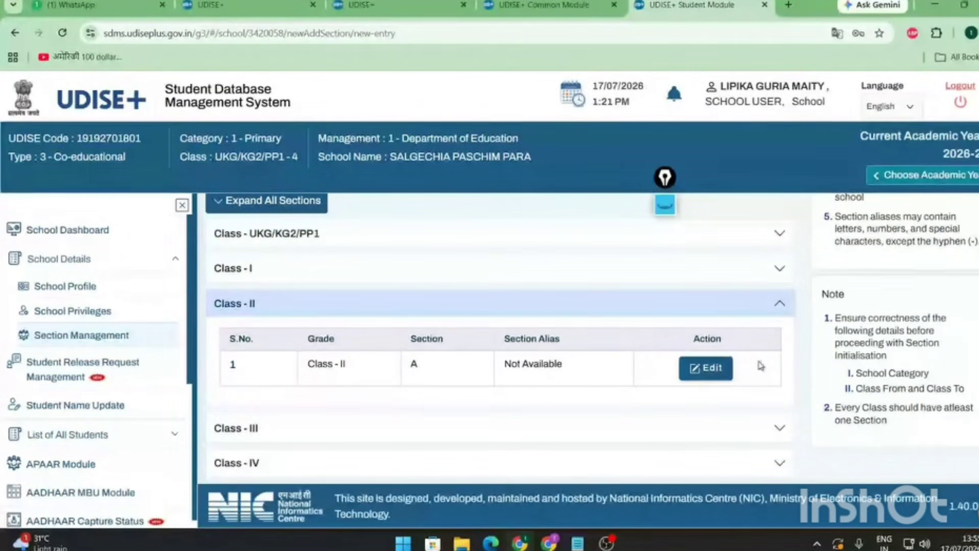
scroll(307, 306, "up", 5)
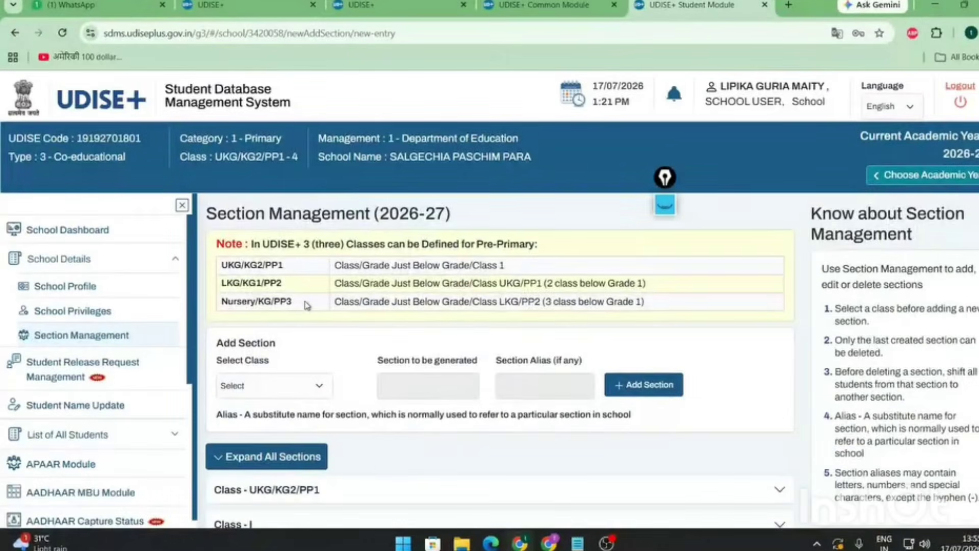
scroll(306, 305, "down", 5)
left_click(175, 258)
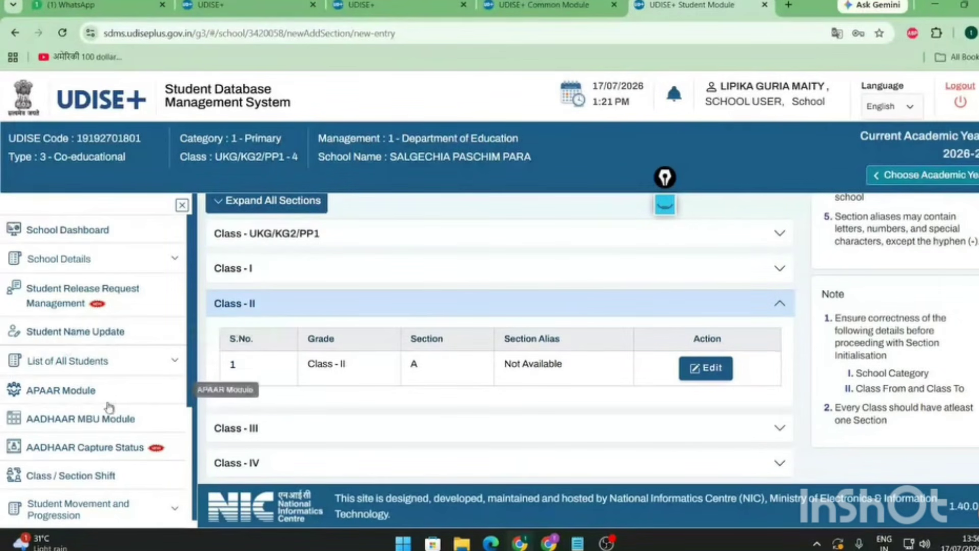
- Ink a mark pointing out name updating in the sidebar, then erase it
left_click(666, 207)
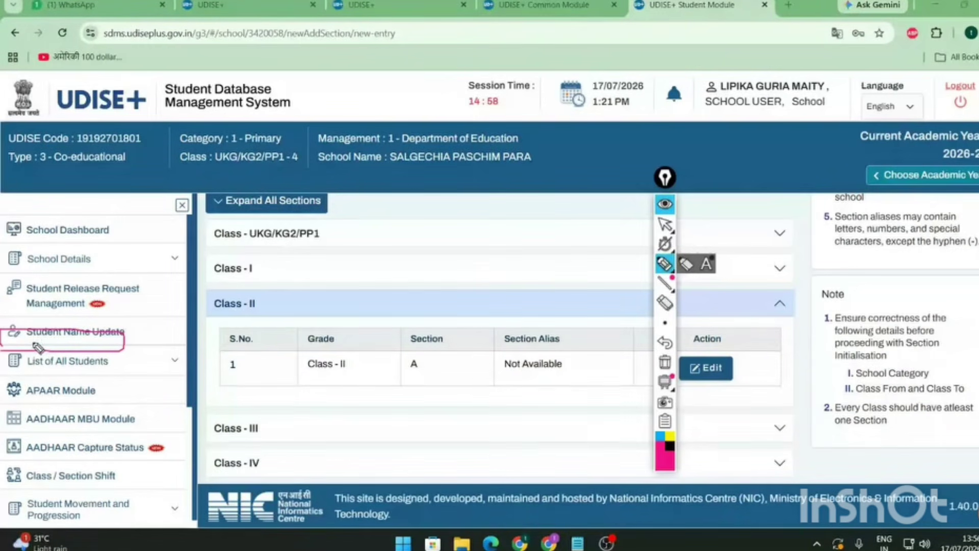
left_click_drag(38, 347, 102, 319)
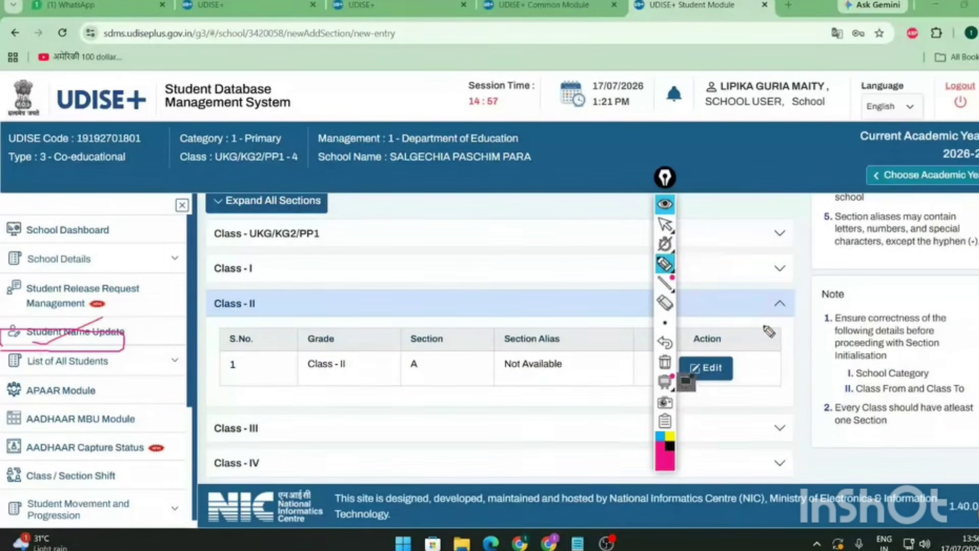
left_click(664, 305)
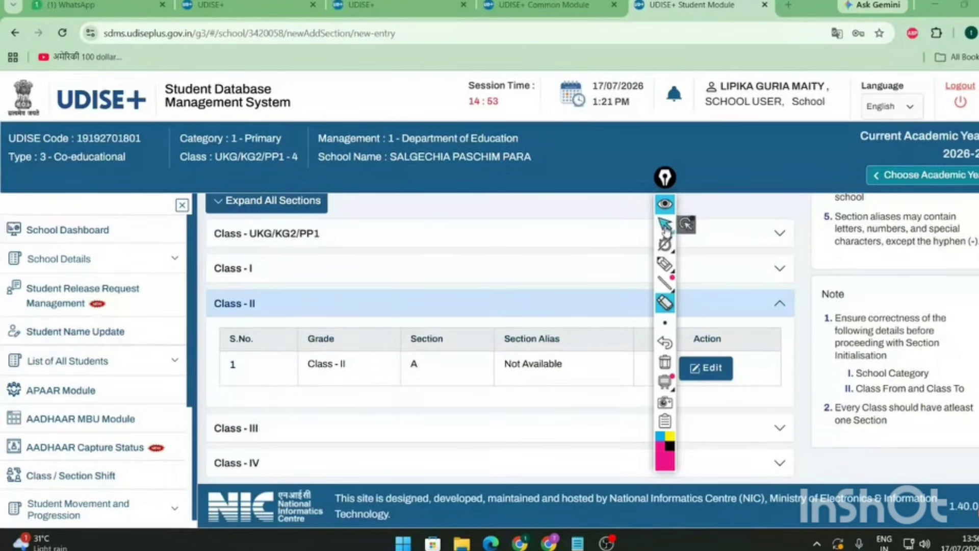
left_click(666, 225)
- In Student Name Update, fetch a Class I student by pasted PEN and review their details
left_click(99, 332)
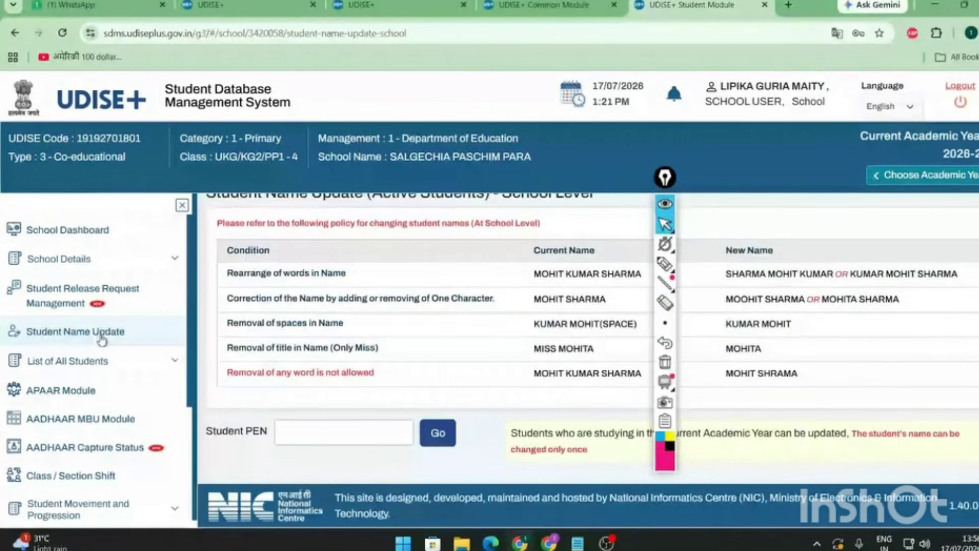
left_click(346, 438)
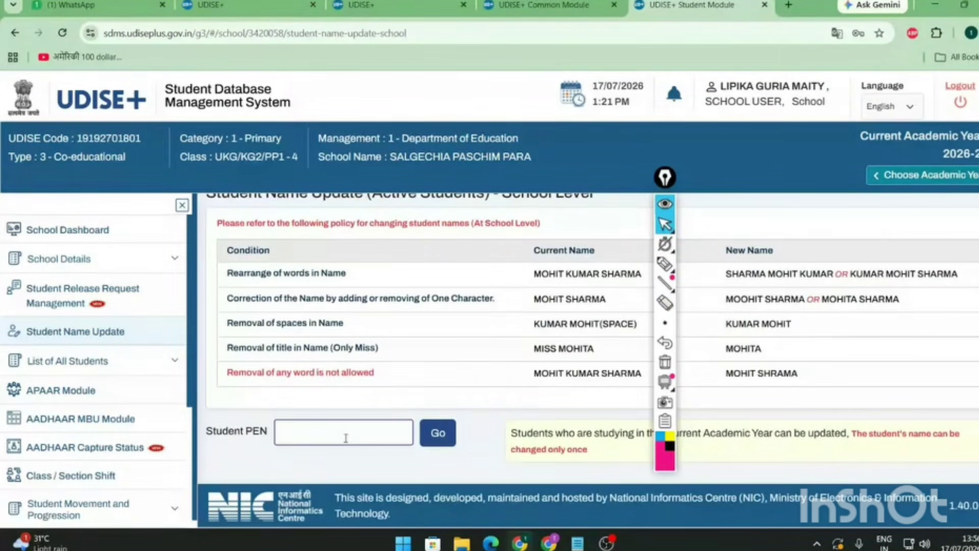
key("ctrl+v")
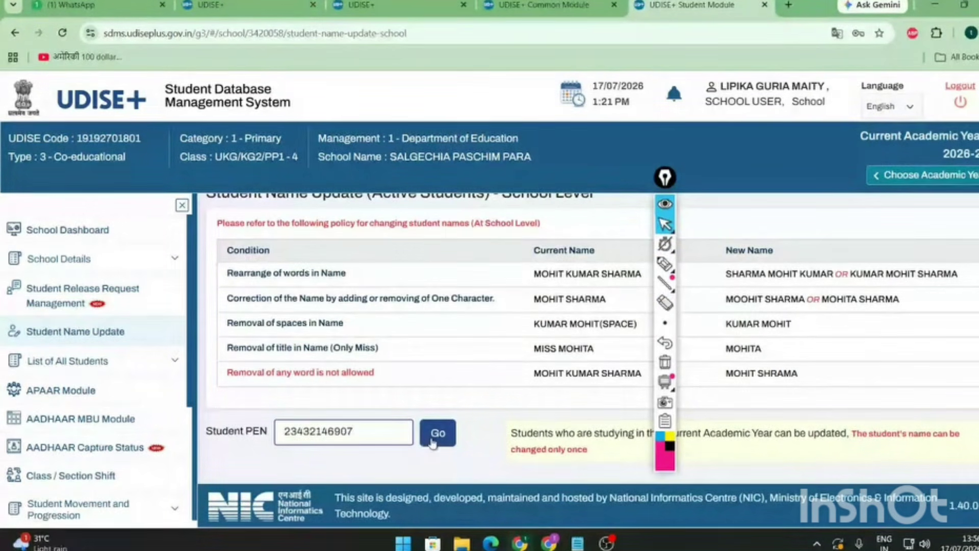
left_click(436, 434)
scroll(428, 442, "down", 5)
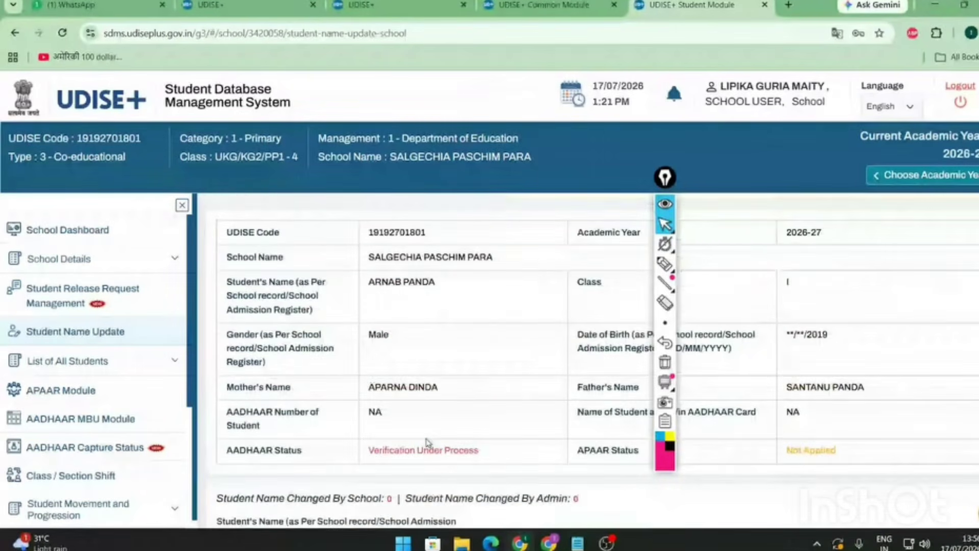
scroll(428, 442, "up", 2)
left_click_drag(367, 321, 885, 436)
left_click(885, 436)
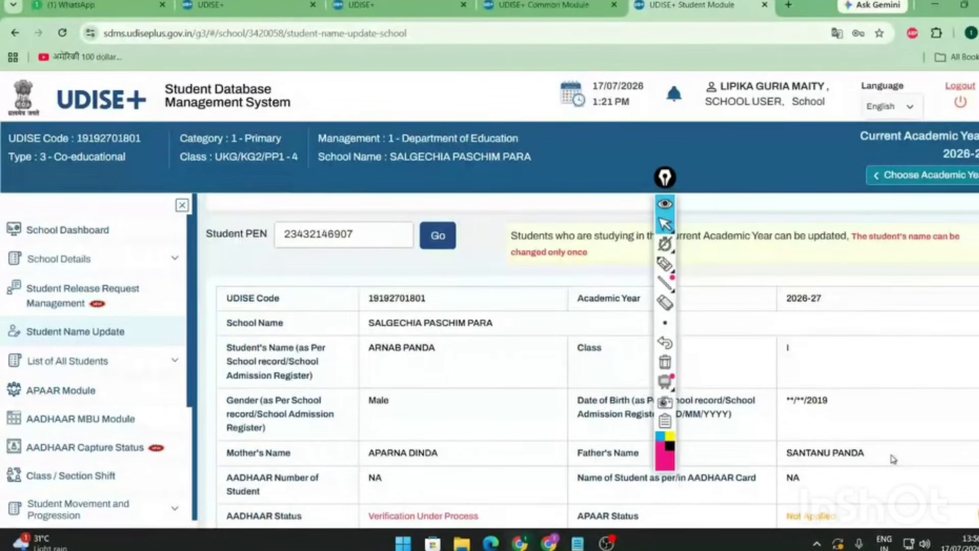
left_click_drag(866, 453, 788, 466)
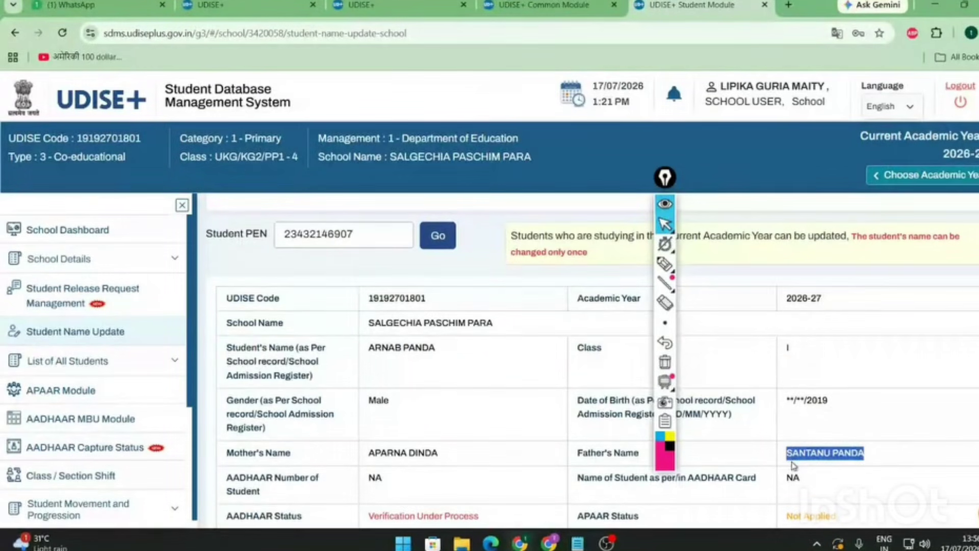
scroll(440, 479, "down", 3)
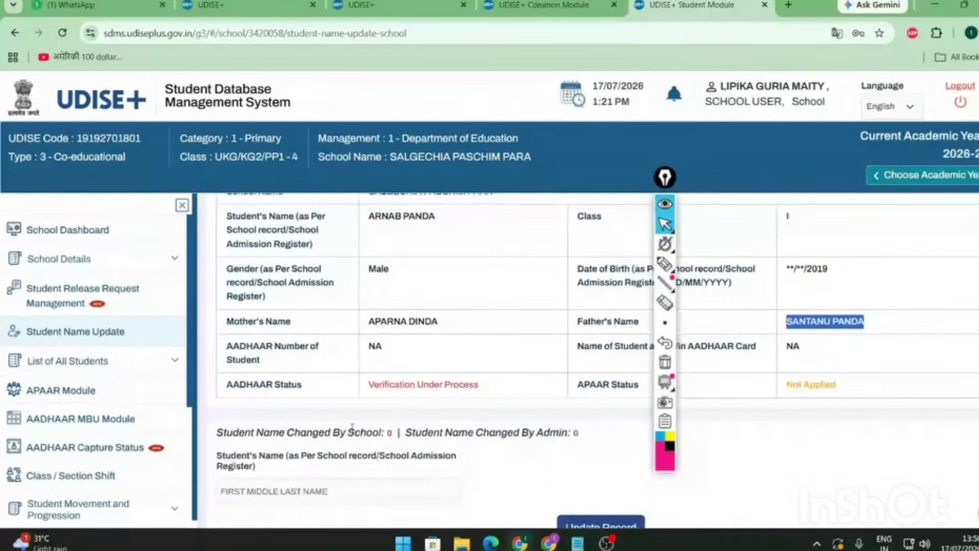
scroll(427, 366, "down", 2)
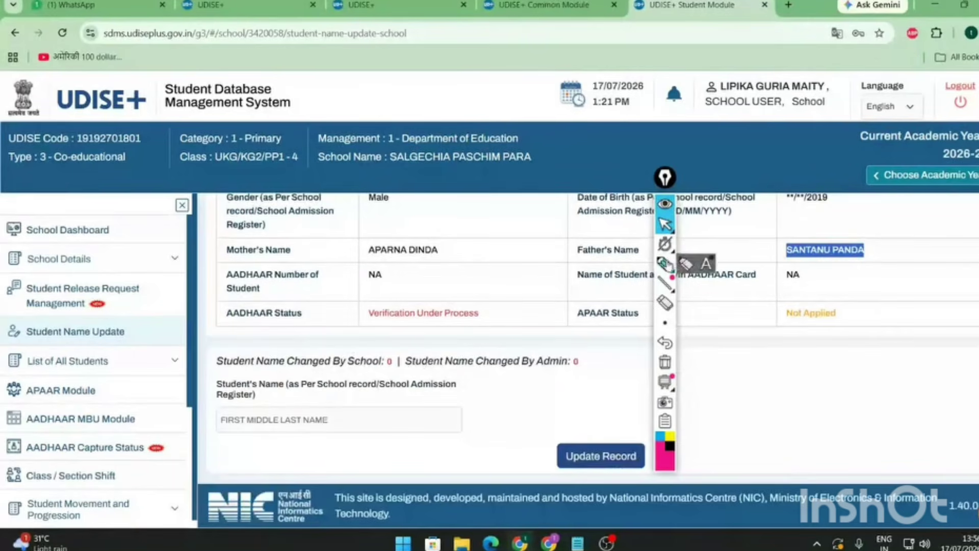
- Circle the new student name field with the ink highlighter, then erase the circle
left_click(667, 264)
mouse_move(200, 401)
left_mouse_down()
mouse_move(482, 439)
mouse_move(207, 451)
mouse_move(227, 397)
left_mouse_up()
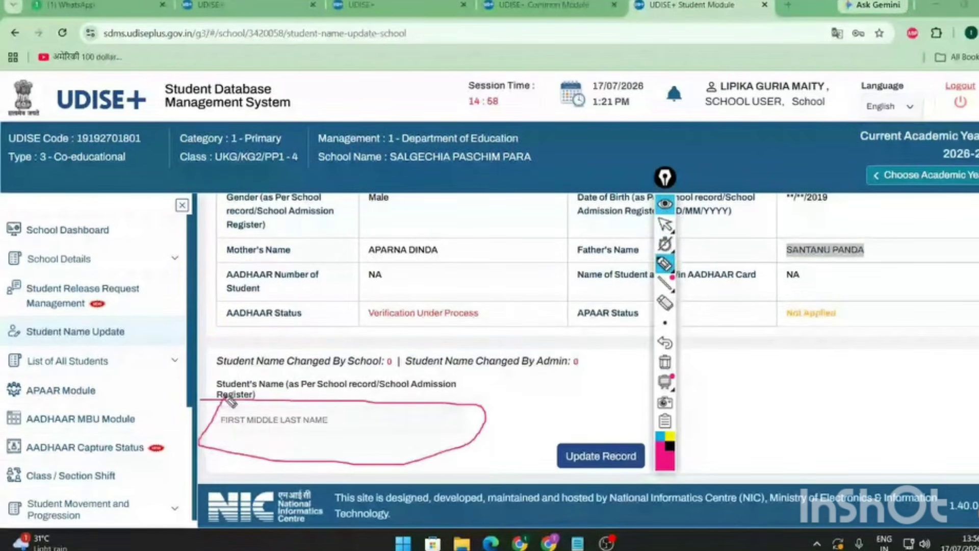
left_click(665, 304)
left_click(665, 304)
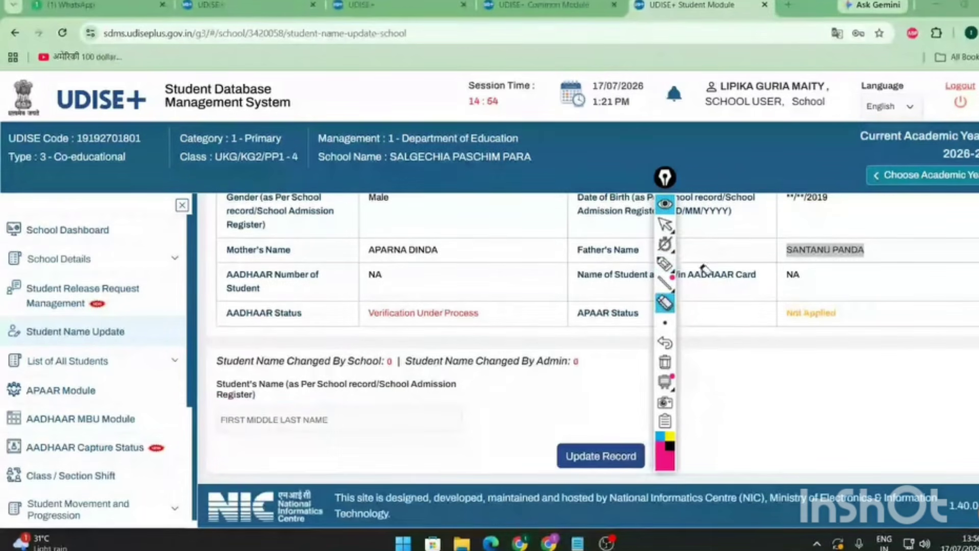
left_click(666, 227)
scroll(453, 351, "up", 8)
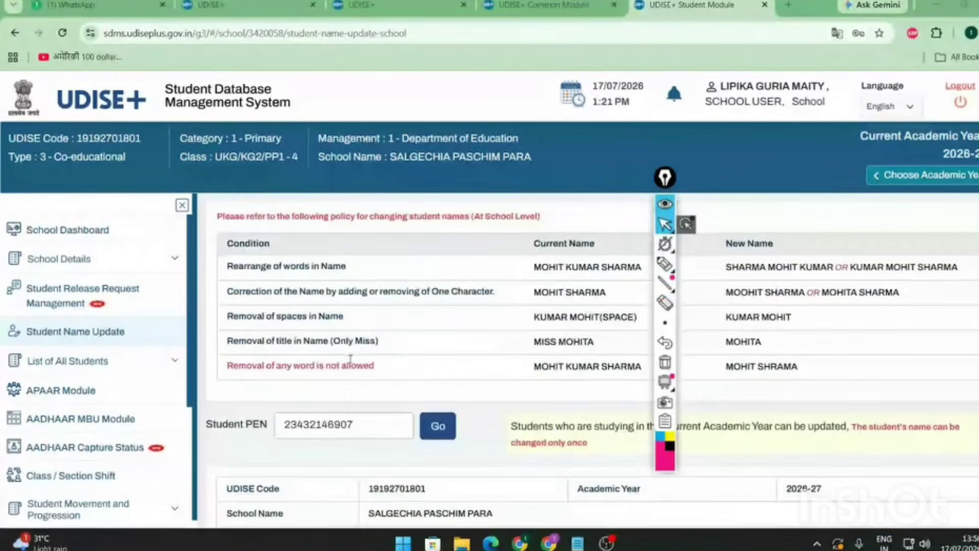
scroll(453, 351, "down", 4)
- Enter a corrected student name in the new-name field, then delete it so the field is empty
triple_click(453, 351)
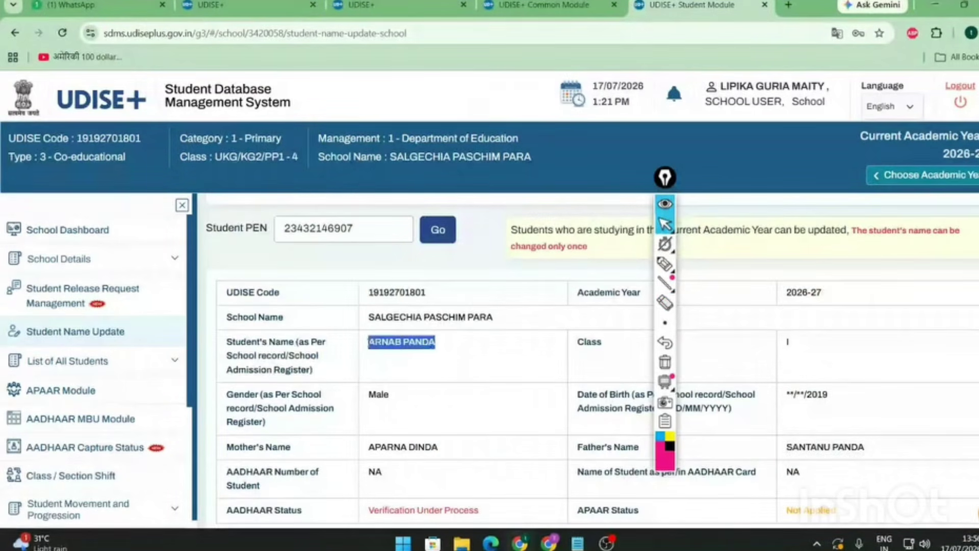
scroll(274, 446, "down", 4)
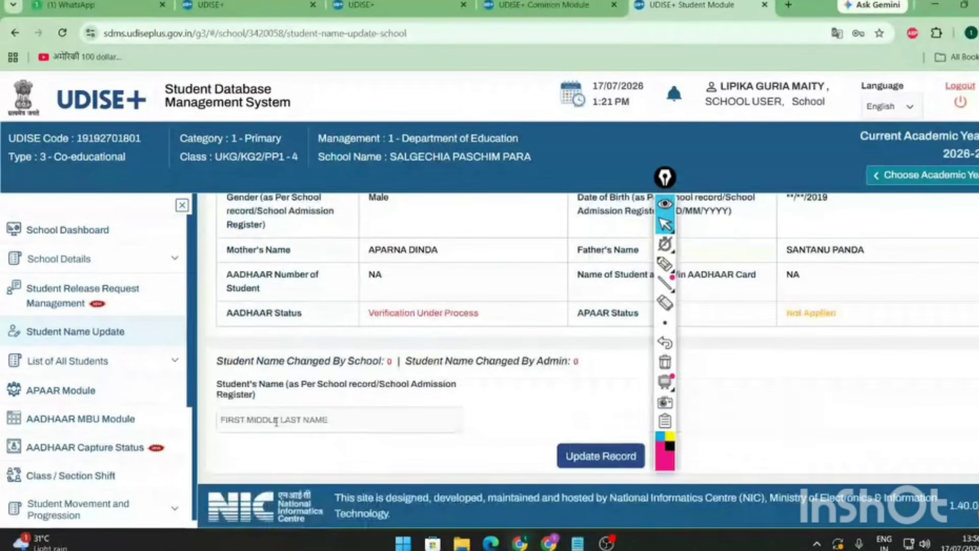
left_click(276, 423)
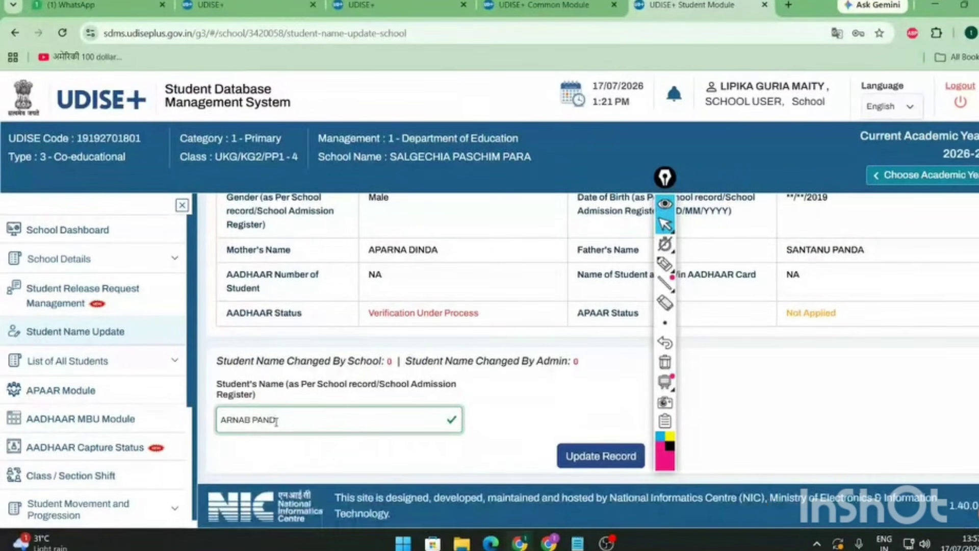
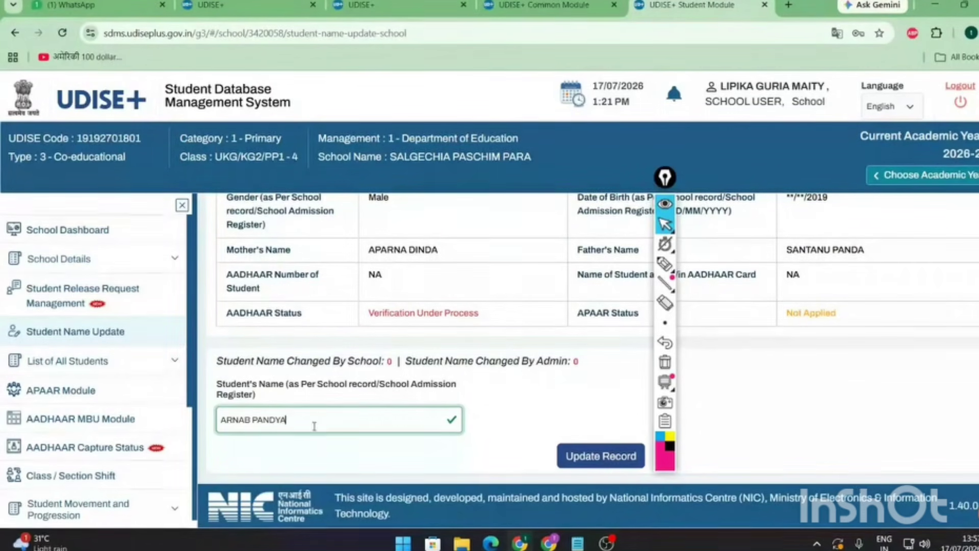
left_click_drag(299, 421, 189, 416)
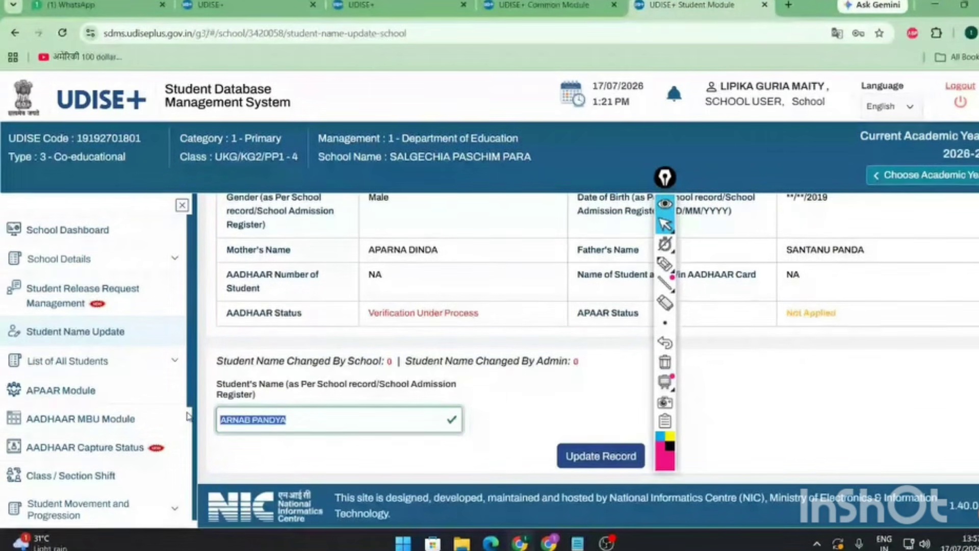
key("BackSpace")
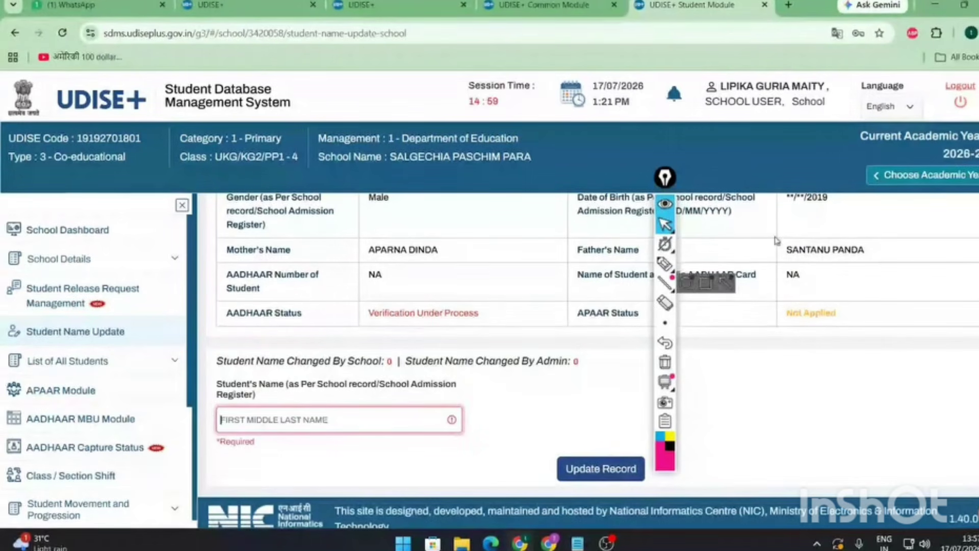
left_click(664, 264)
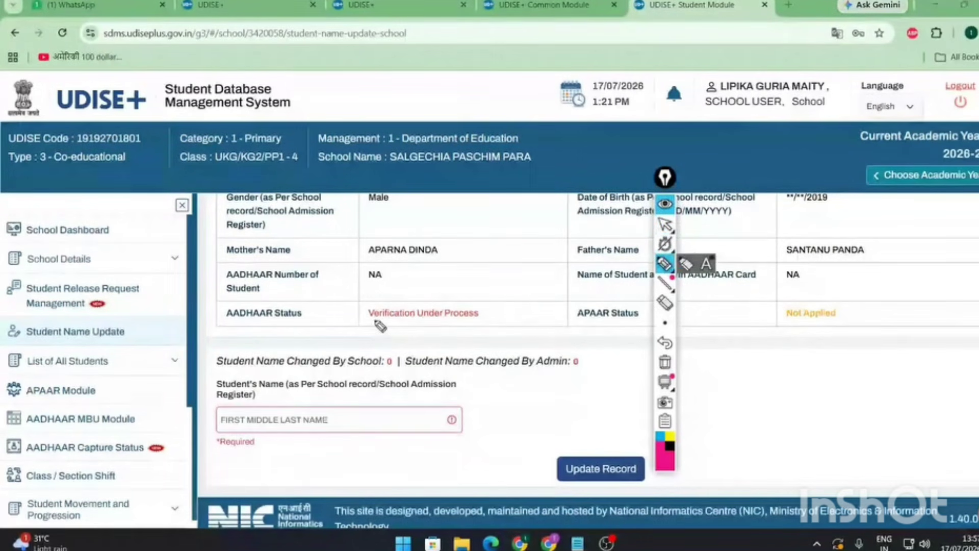
mouse_move(239, 327)
left_mouse_down()
mouse_move(497, 327)
mouse_move(417, 293)
mouse_move(227, 317)
mouse_move(274, 332)
left_mouse_up()
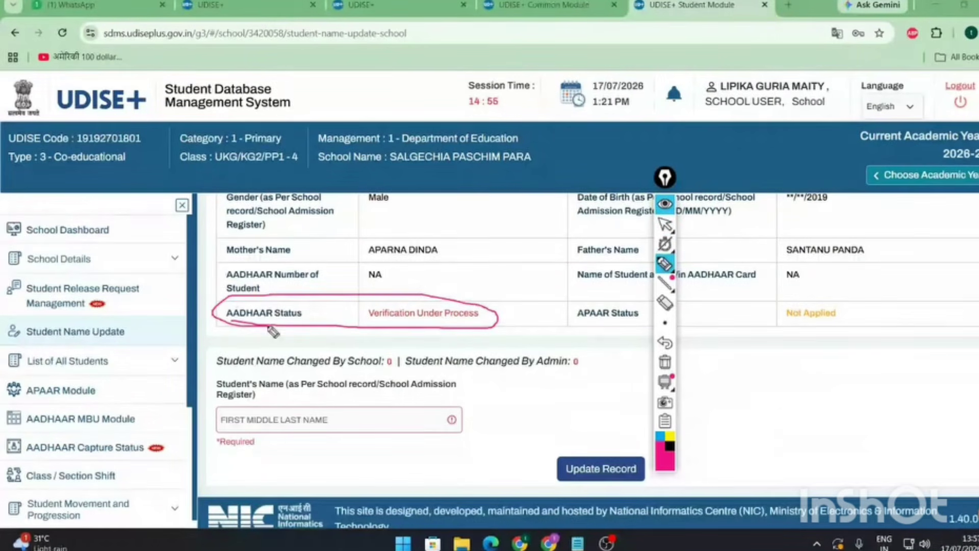
left_click_drag(433, 302, 504, 272)
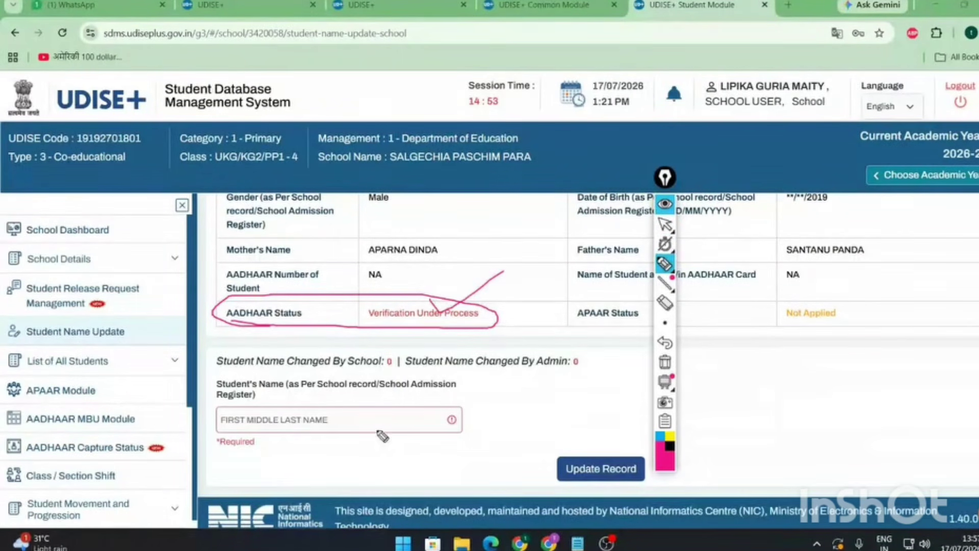
mouse_move(861, 300)
left_mouse_down()
mouse_move(859, 321)
mouse_move(864, 302)
left_mouse_up()
left_click_drag(247, 421, 309, 396)
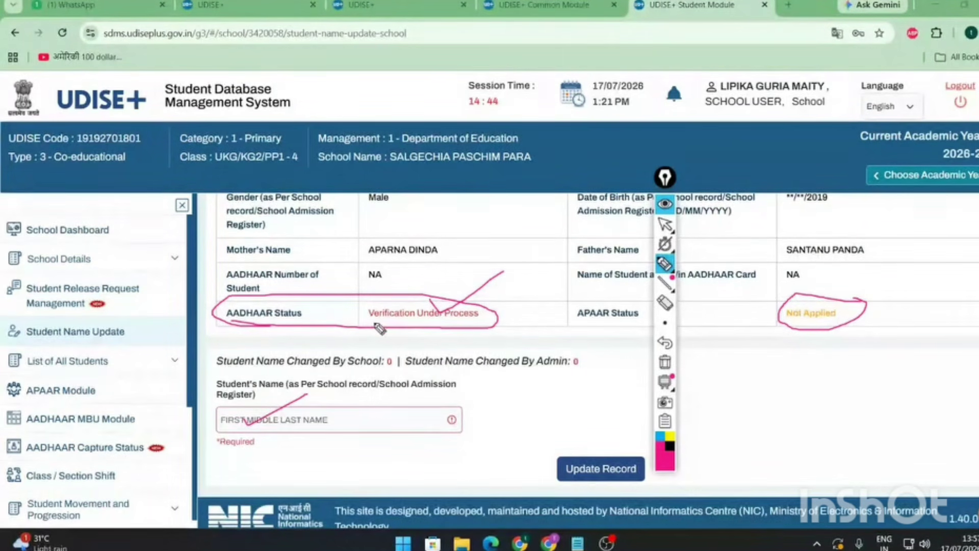
left_click_drag(377, 327, 425, 290)
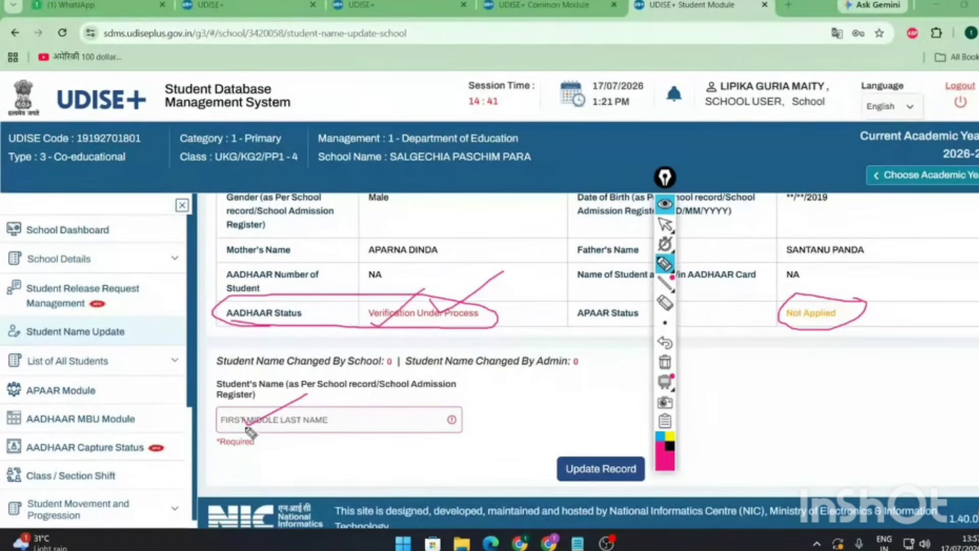
left_click_drag(239, 419, 283, 413)
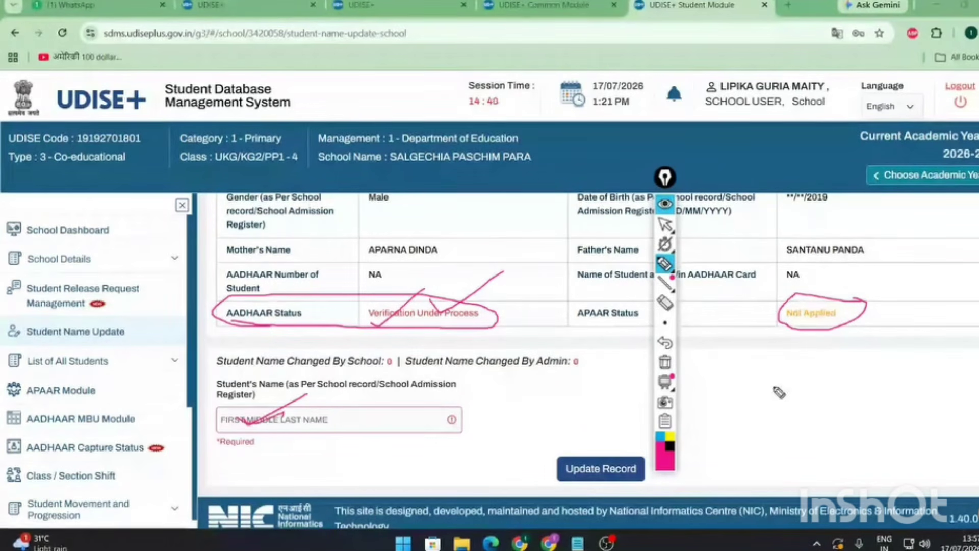
left_click(665, 303)
left_click_drag(827, 306, 431, 294)
left_click_drag(307, 394, 262, 426)
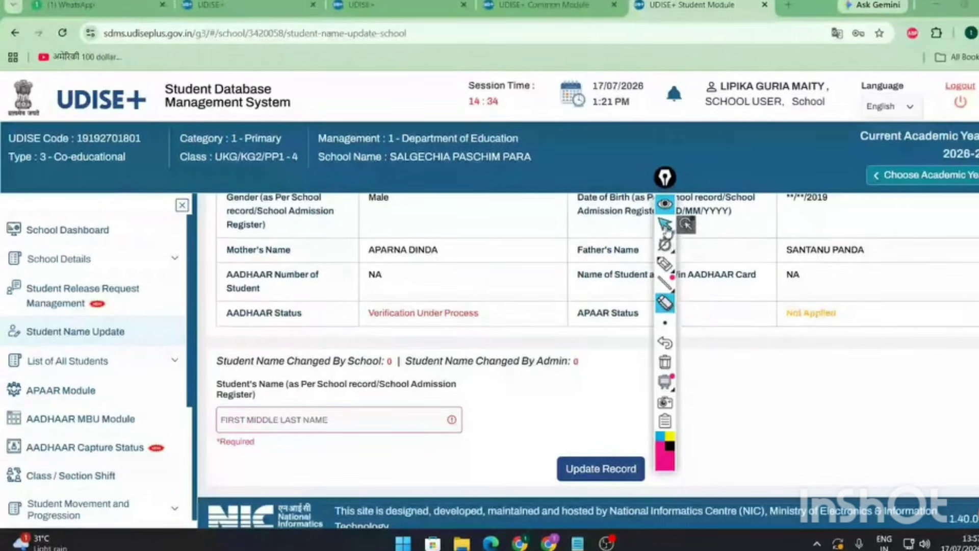
left_click(665, 224)
scroll(423, 400, "up", 10)
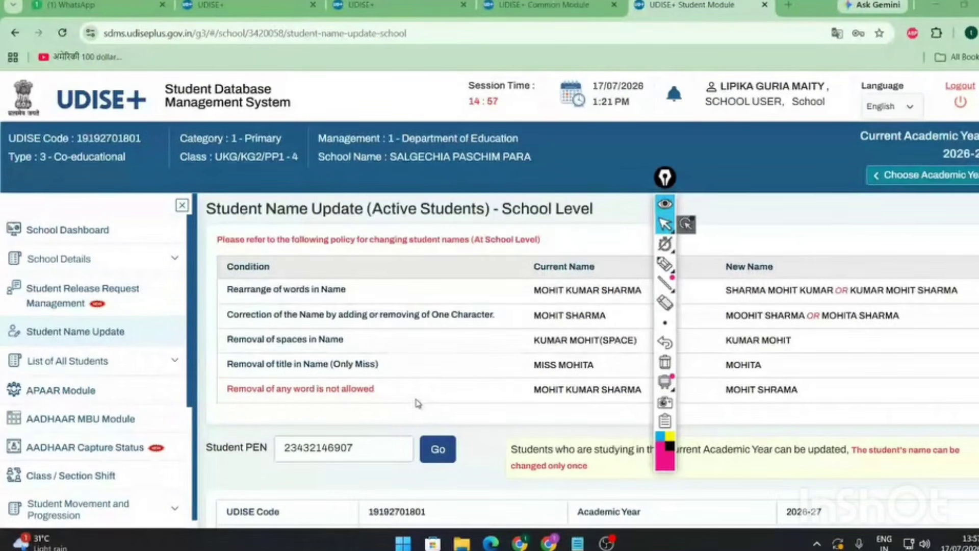
- Highlight the pending Aadhaar verification status, then clear the highlight
scroll(418, 403, "down", 1)
scroll(418, 403, "down", 6)
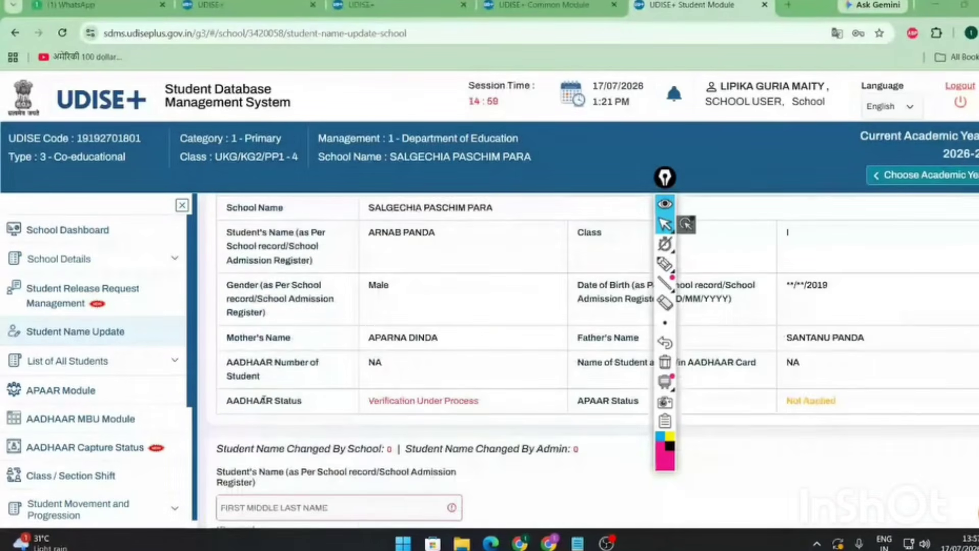
left_click_drag(369, 403, 473, 404)
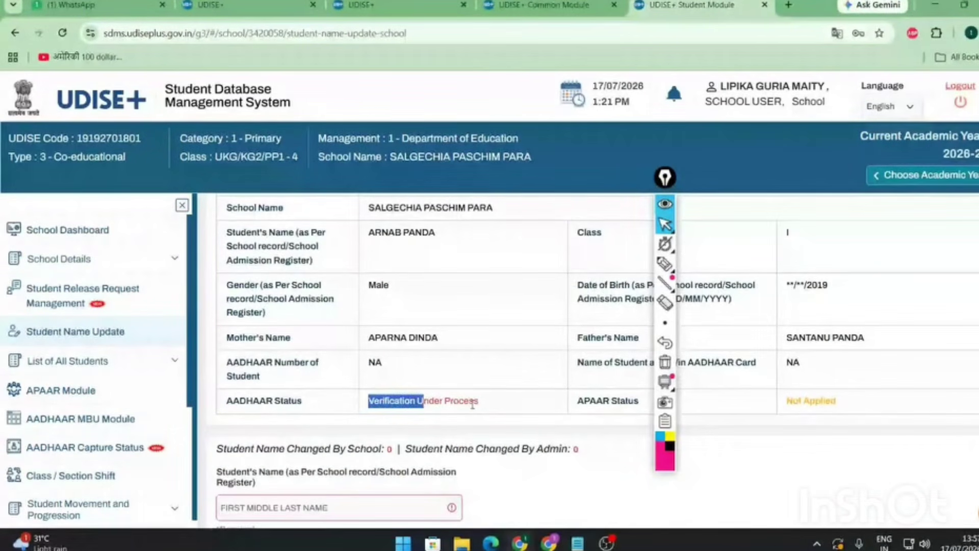
left_click(473, 405)
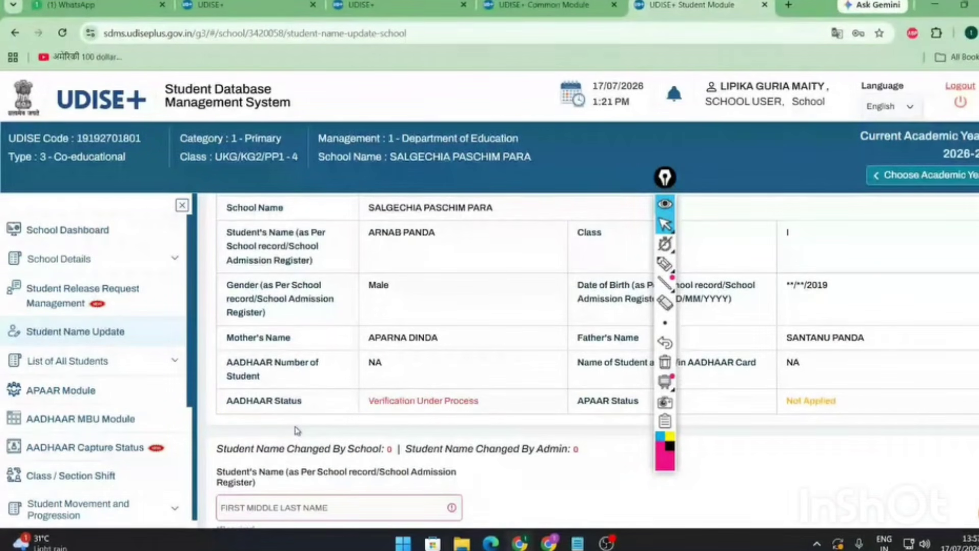
- Open Active Students under List of All Students
left_click(175, 363)
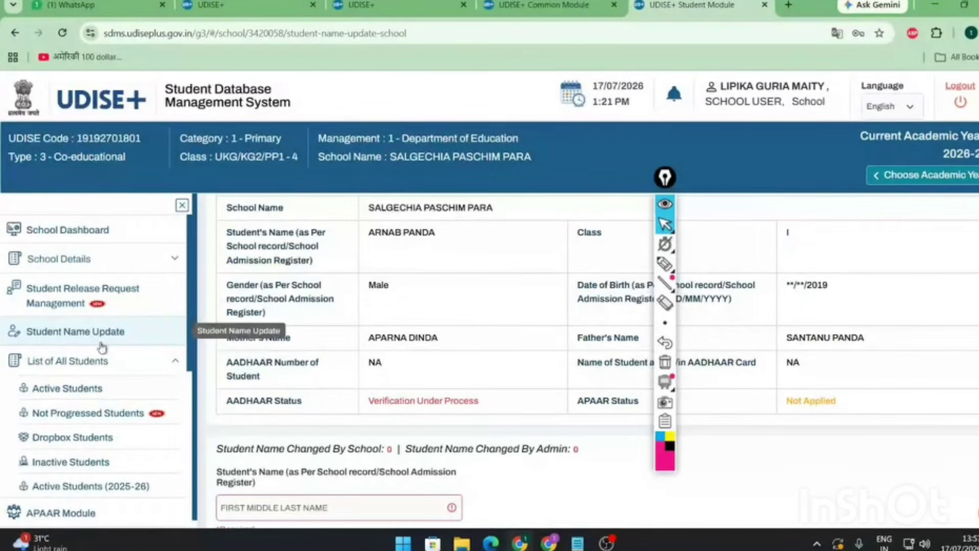
scroll(145, 353, "down", 3)
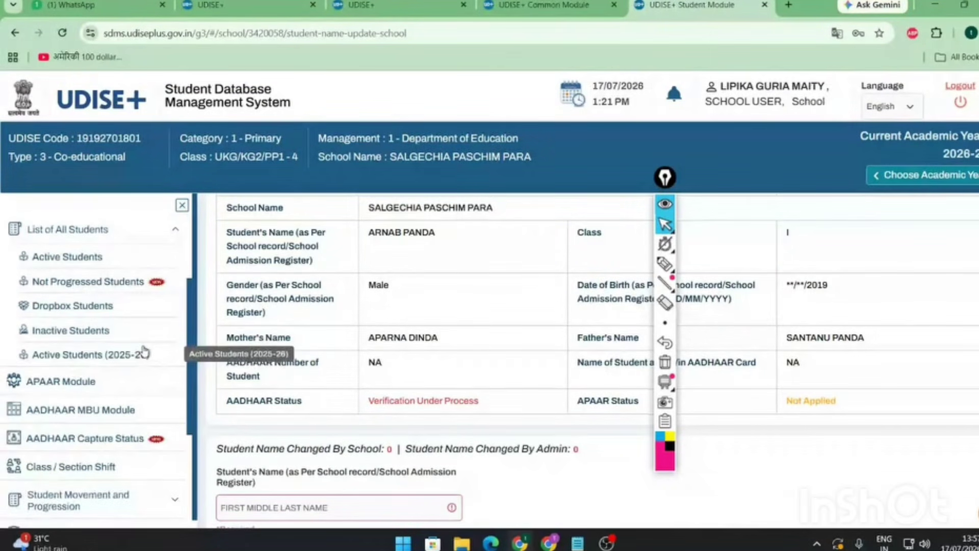
scroll(81, 325, "up", 1)
left_click(86, 323)
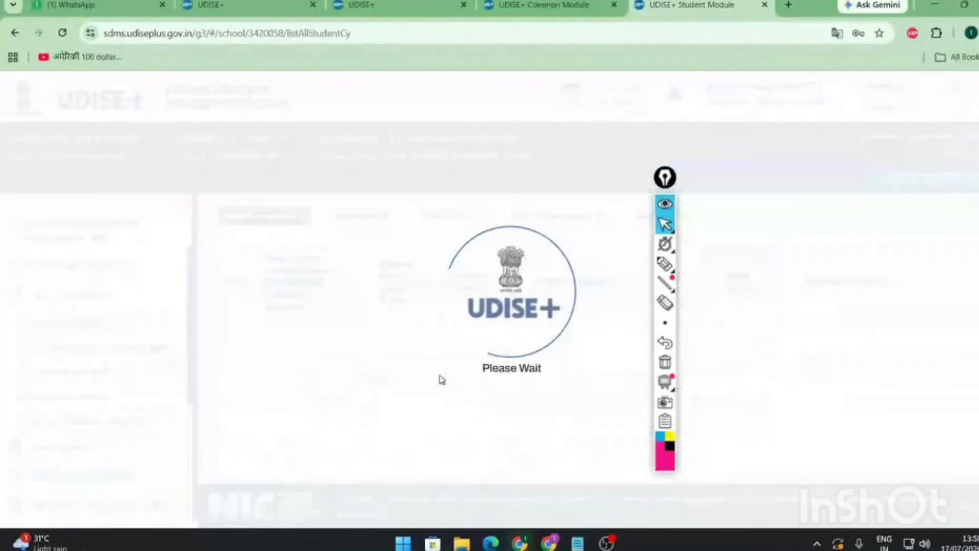
scroll(506, 404, "down", 10)
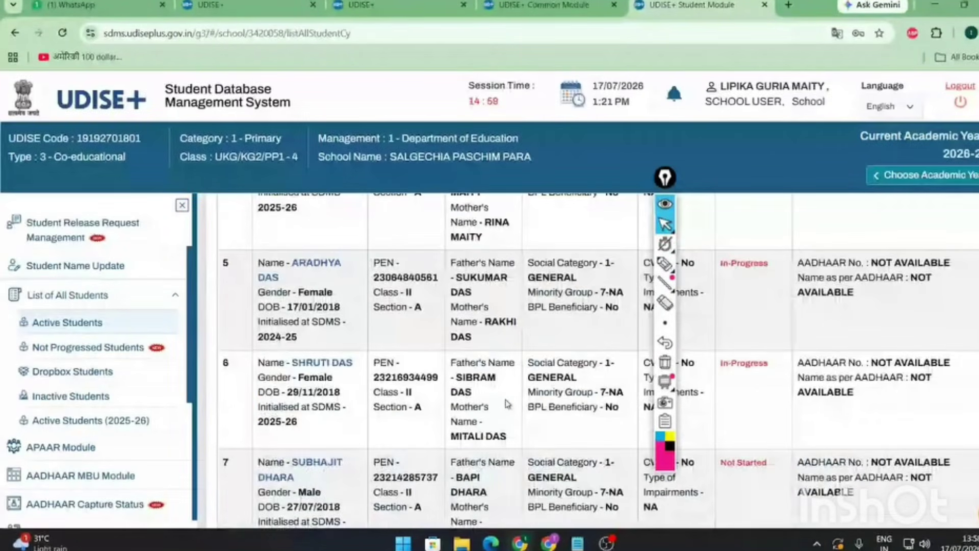
scroll(808, 343, "up", 10)
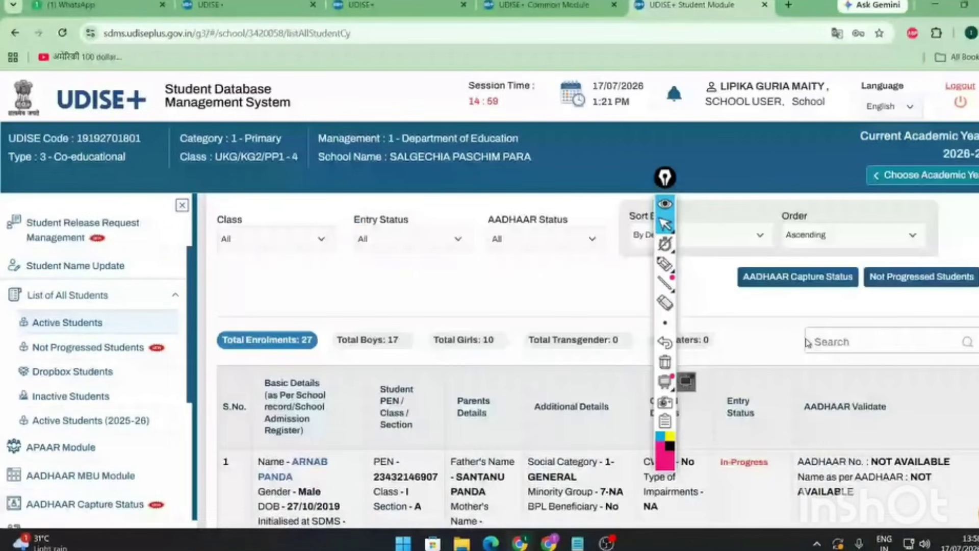
scroll(808, 343, "down", 15)
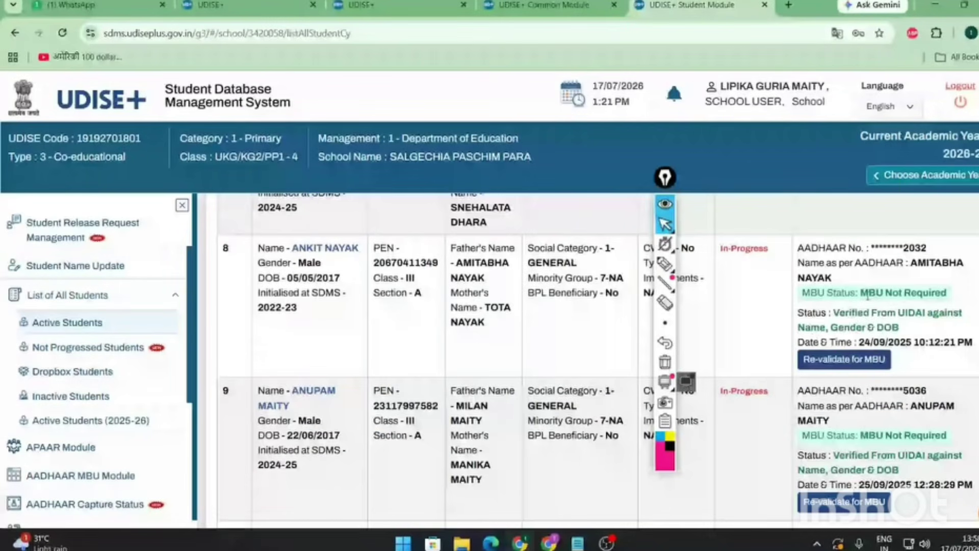
- Highlight row 8's Aadhaar verification status, Class III value and PEN, clearing each highlight
left_click_drag(805, 313, 909, 328)
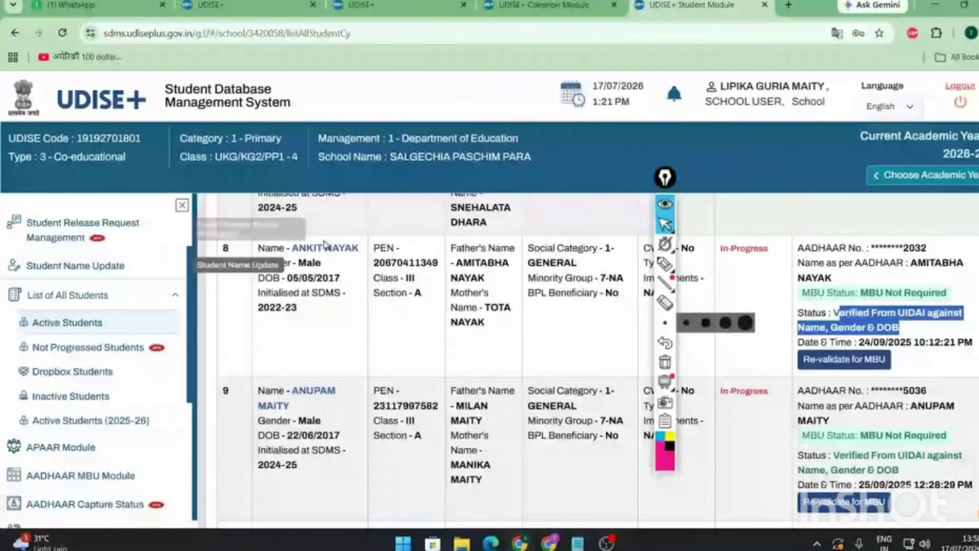
double_click(408, 278)
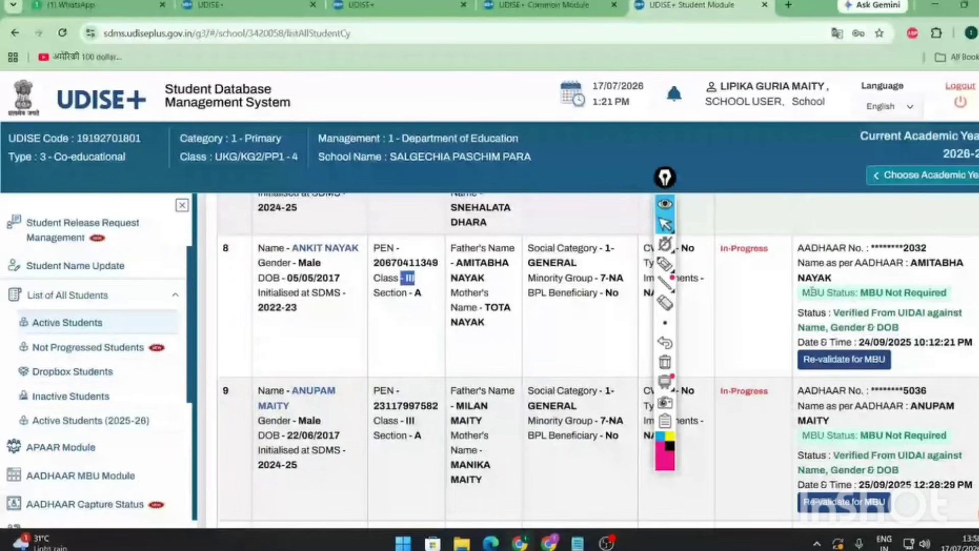
left_click_drag(840, 313, 906, 329)
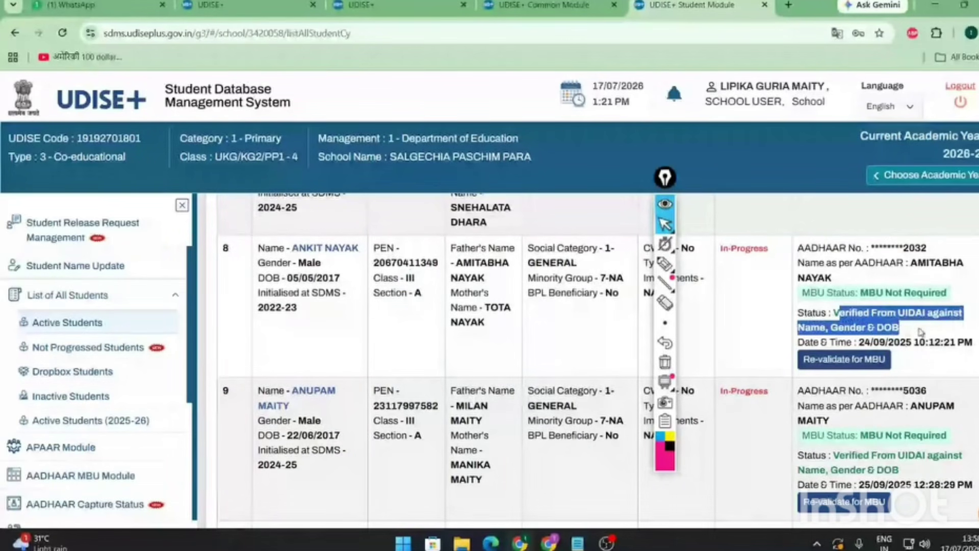
left_click(921, 333)
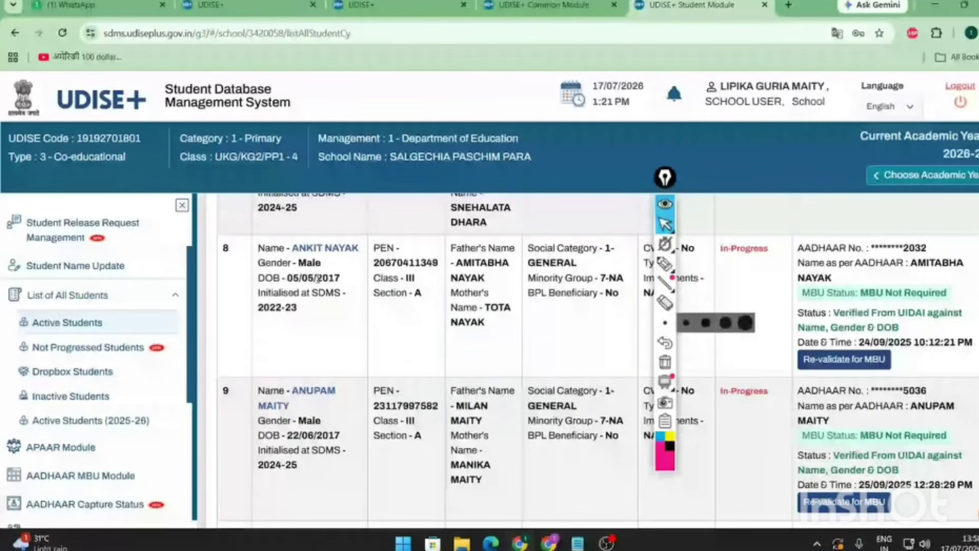
double_click(405, 263)
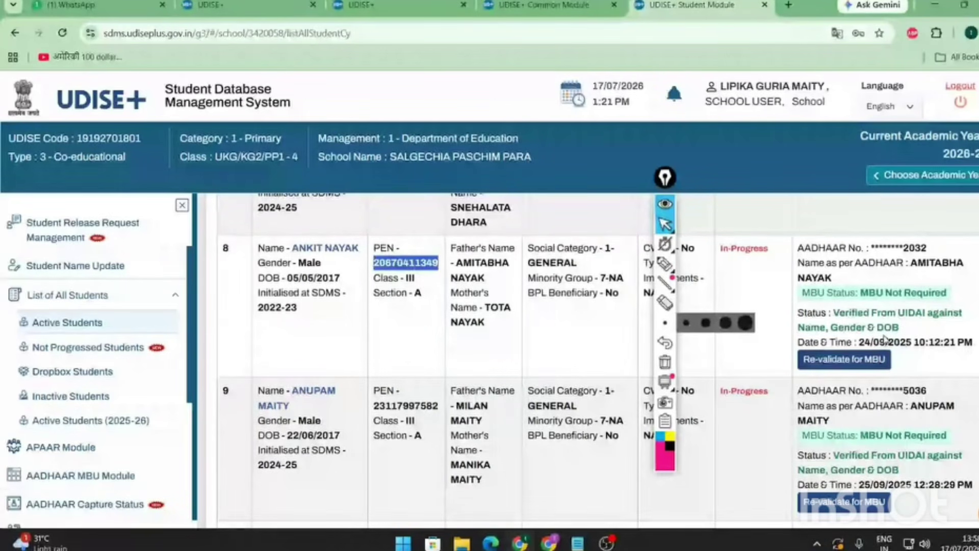
left_click(942, 342)
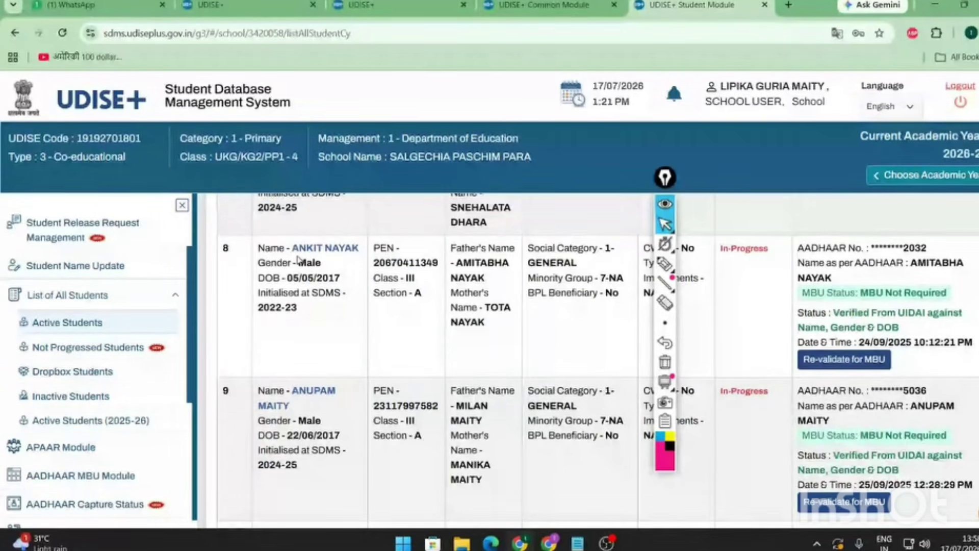
scroll(299, 260, "up", 3)
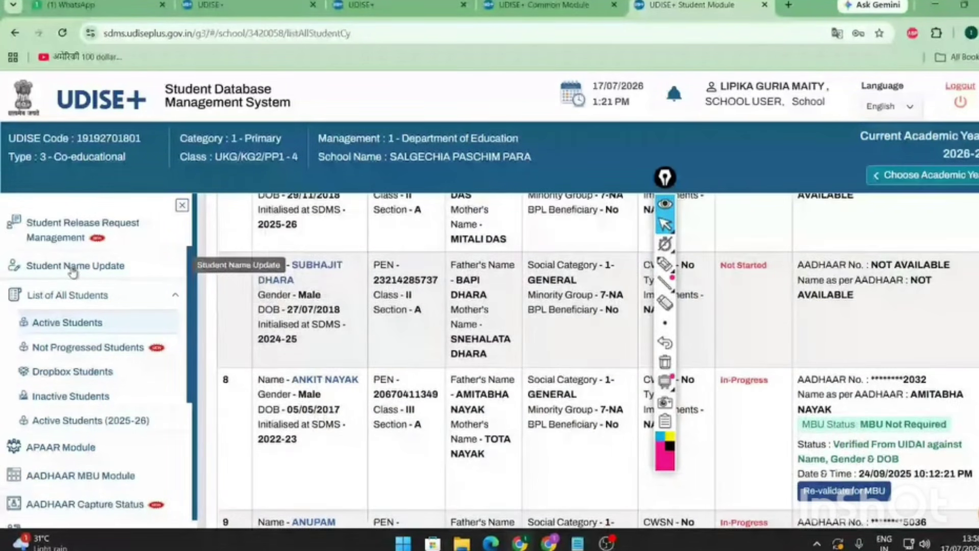
- Open Student Name Update and load the record for the filled-in PEN
left_click(73, 266)
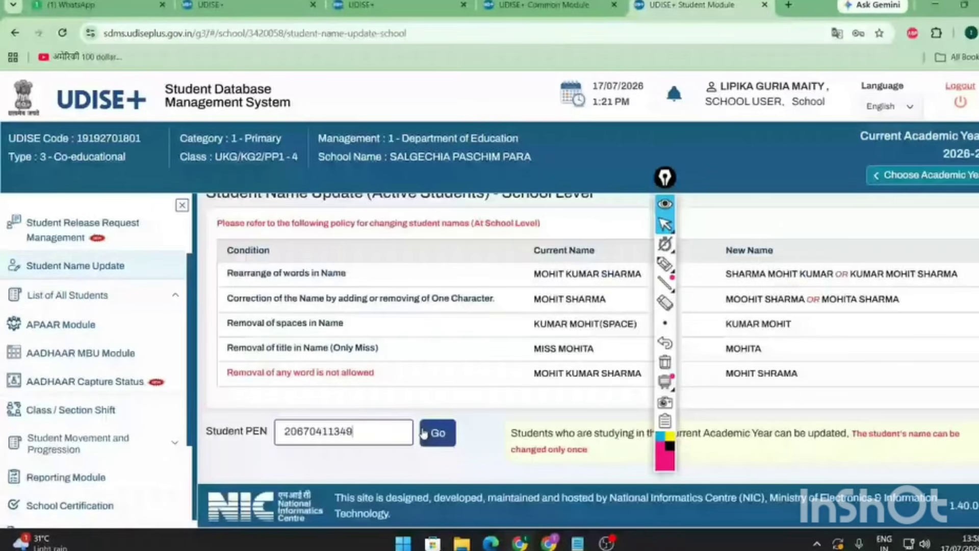
left_click(423, 434)
left_click(372, 431)
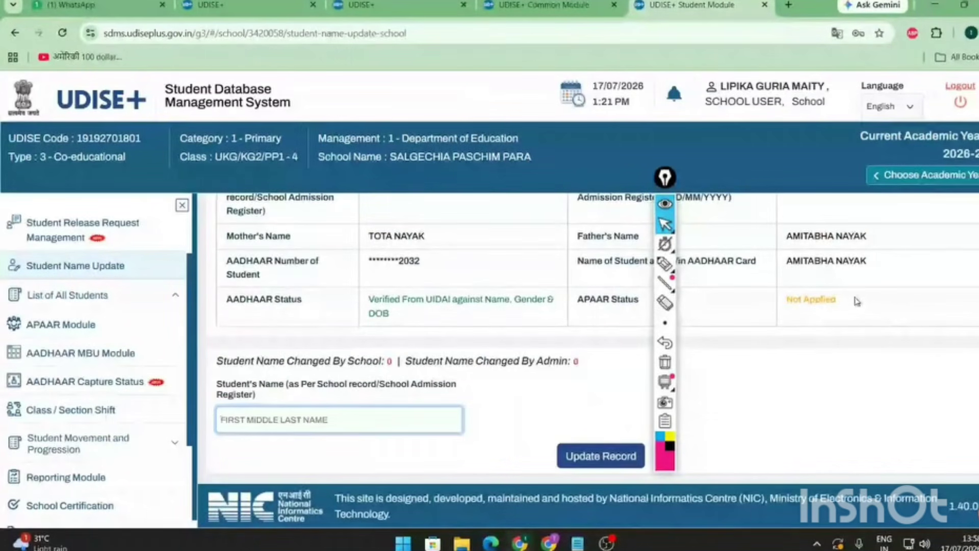
- Highlight the verified Aadhaar status and the Not Applied APAAR status, clearing the highlights
triple_click(420, 312)
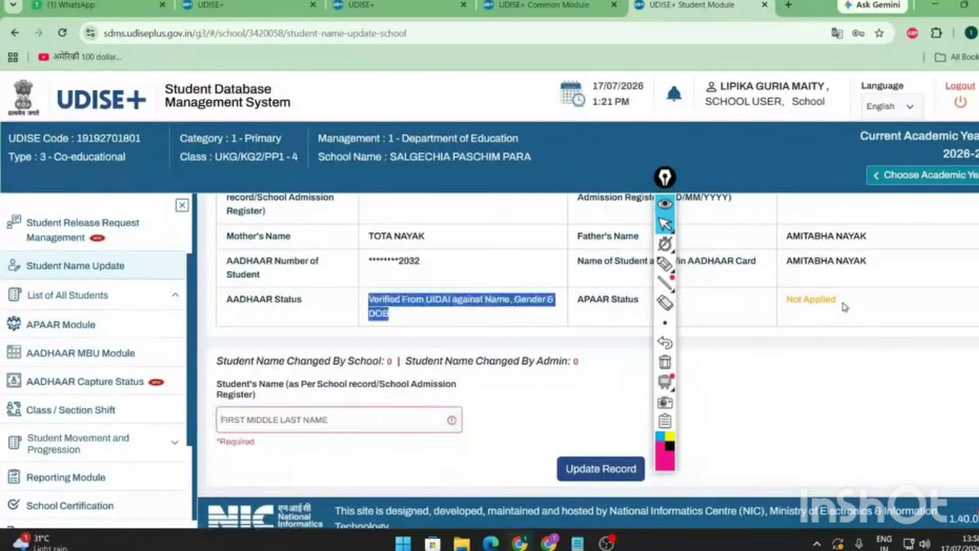
left_click(843, 306)
triple_click(843, 307)
left_click(296, 414)
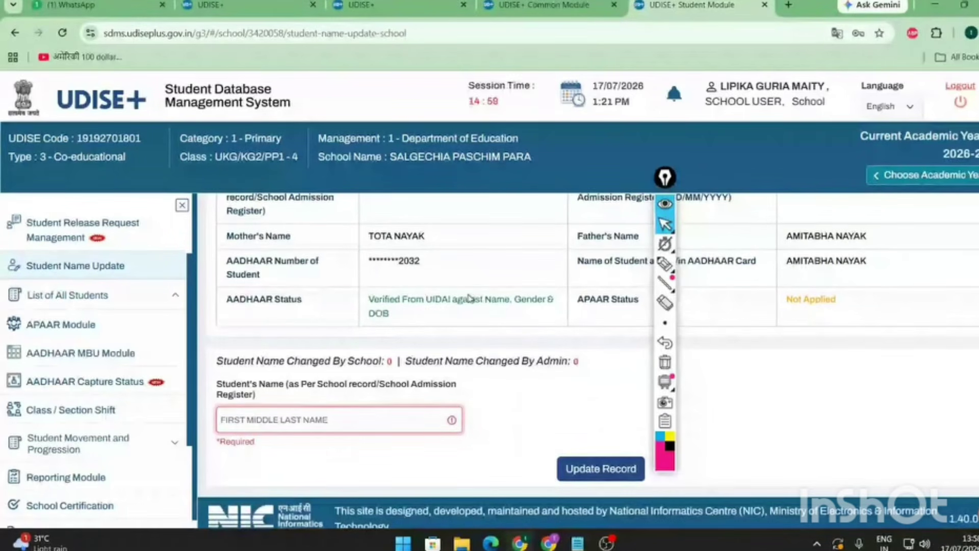
left_click_drag(468, 299, 556, 313)
left_click_drag(847, 304, 790, 306)
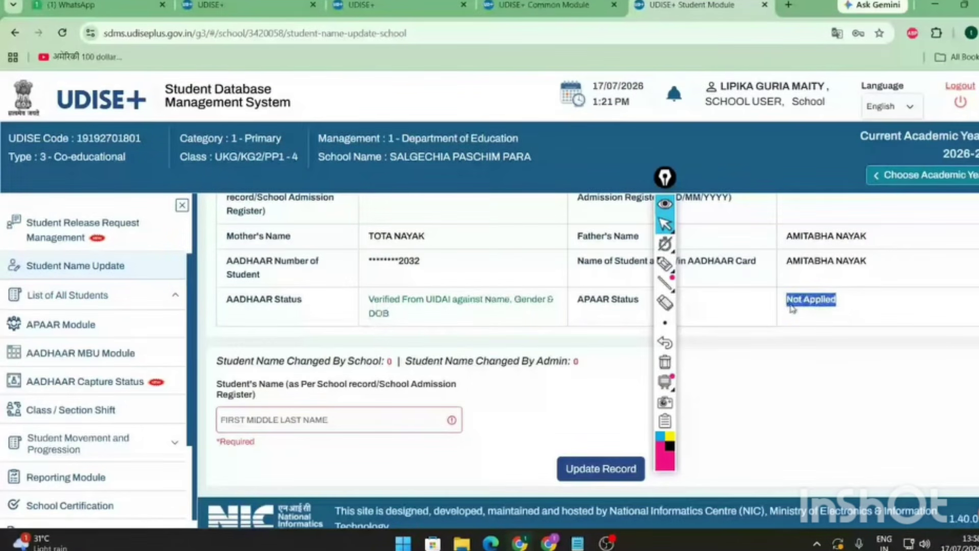
left_click(833, 316)
left_click_drag(577, 298, 656, 306)
left_click(656, 306)
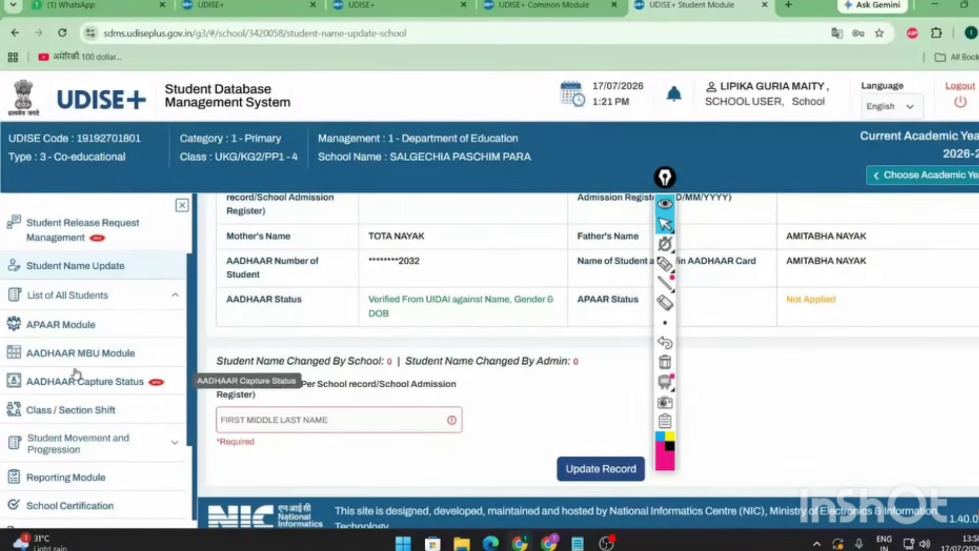
- Expand the List of All Students group in the sidebar
scroll(75, 375, "up", 2)
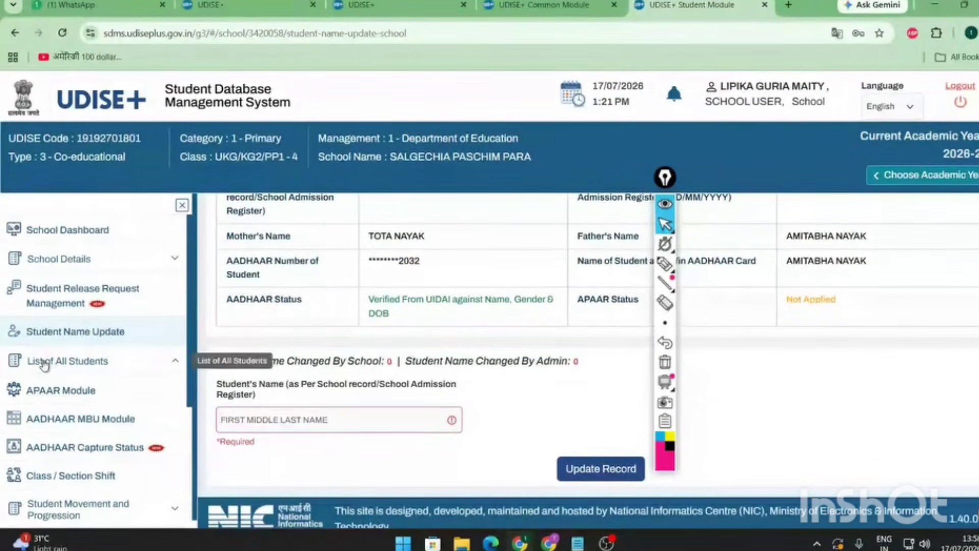
left_click(112, 364)
scroll(109, 371, "down", 4)
scroll(105, 339, "up", 1)
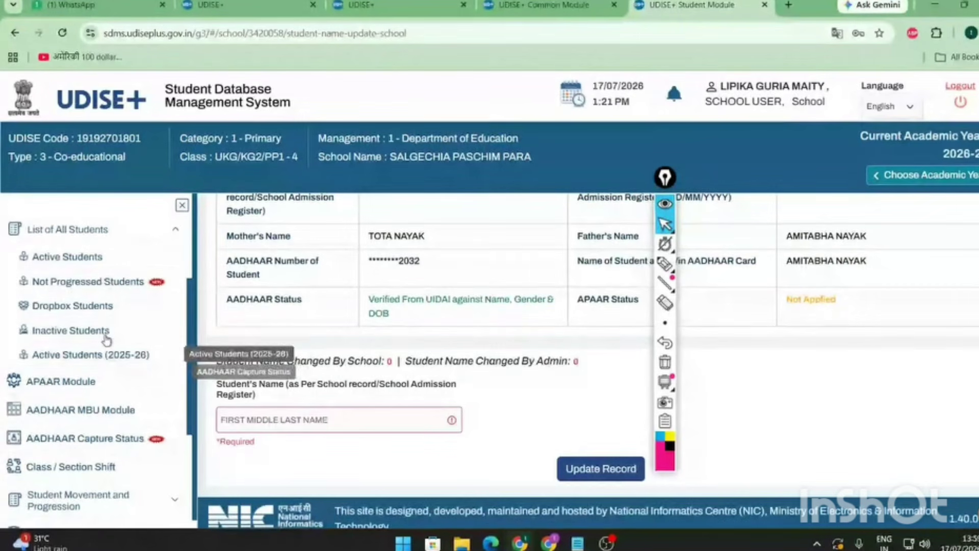
- Open the Dropbox Students list and scroll through it
left_click(77, 312)
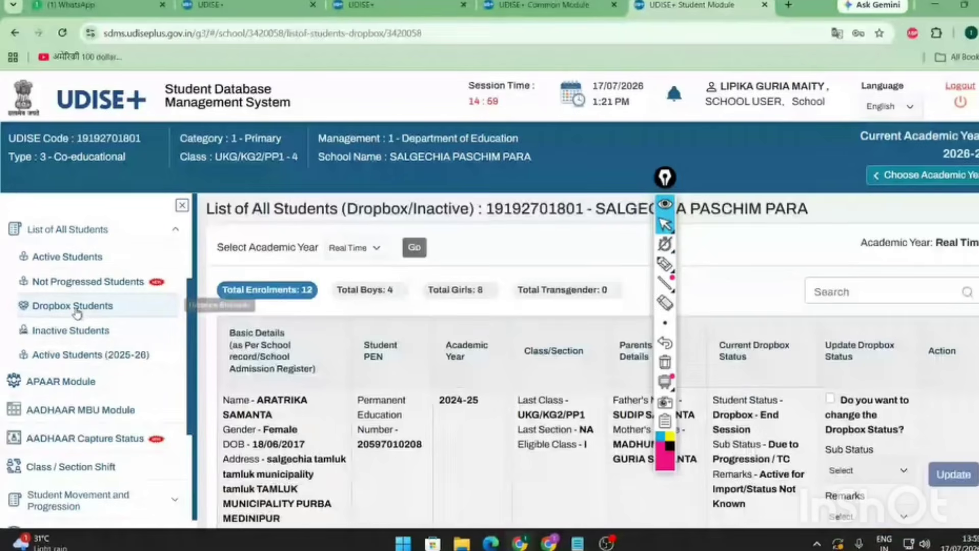
scroll(459, 387, "down", 10)
scroll(459, 387, "up", 3)
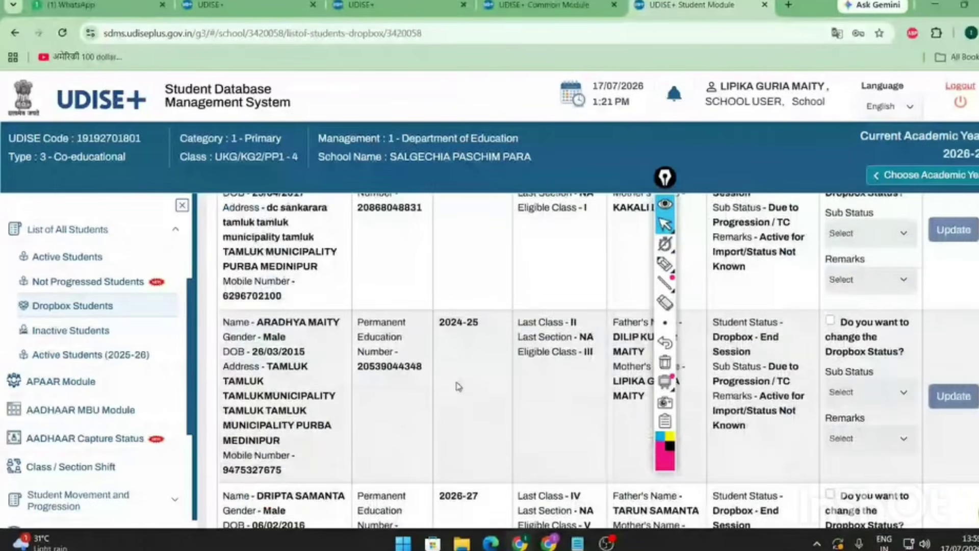
scroll(459, 387, "up", 7)
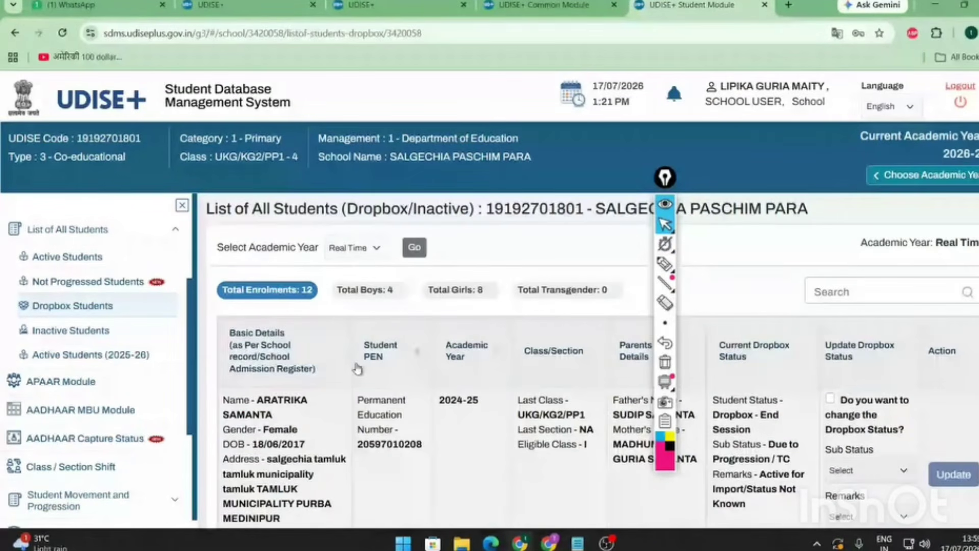
scroll(473, 406, "down", 15)
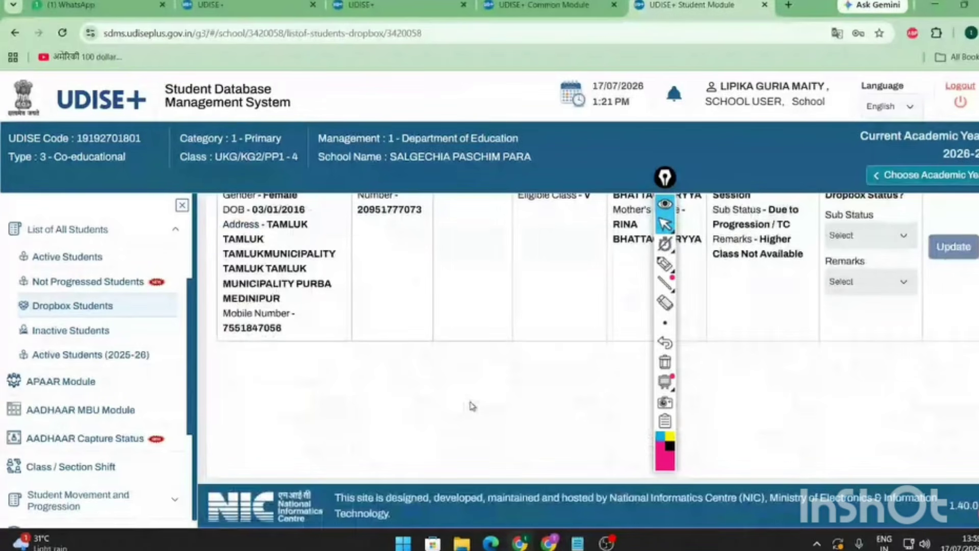
scroll(472, 406, "up", 5)
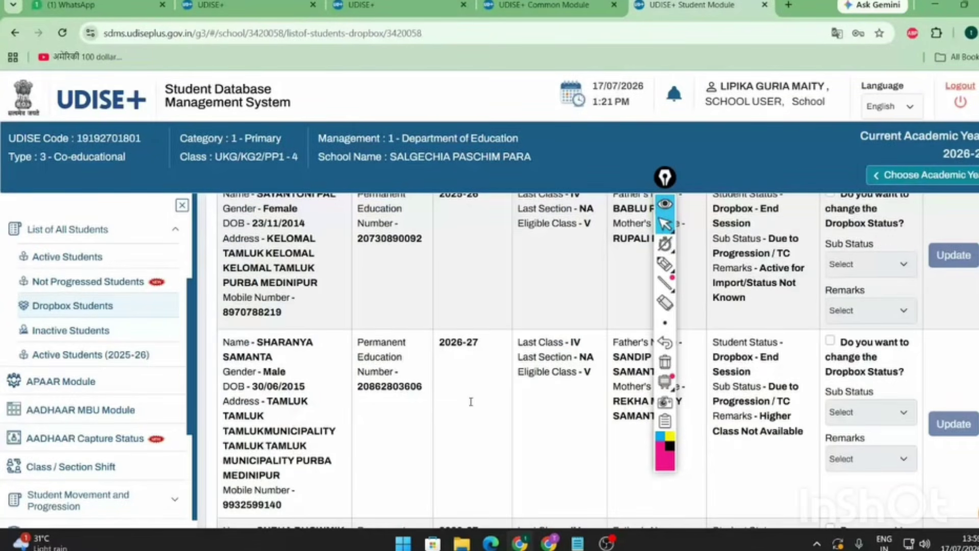
scroll(471, 402, "up", 10)
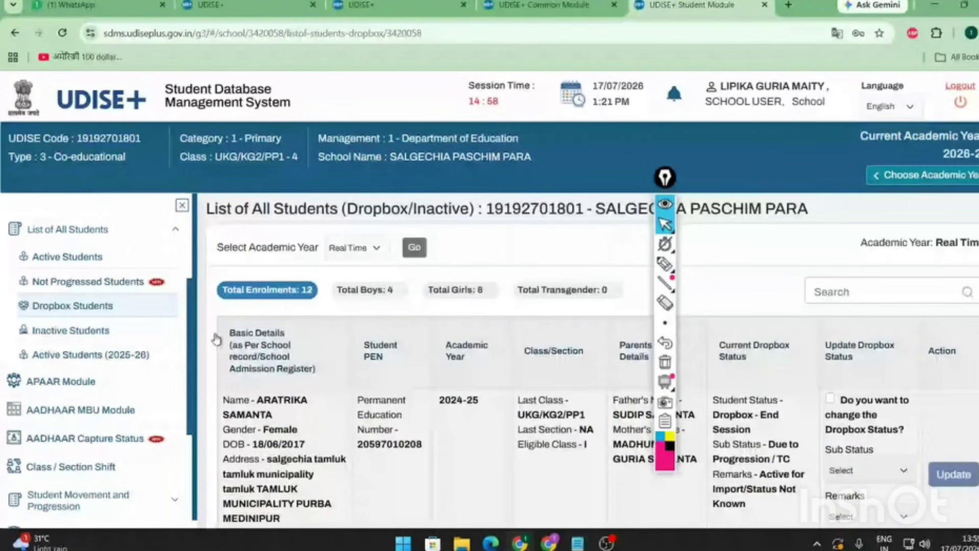
- View Inactive Students, then Active Students for 2025-26, and collapse List of All Students
left_click(128, 335)
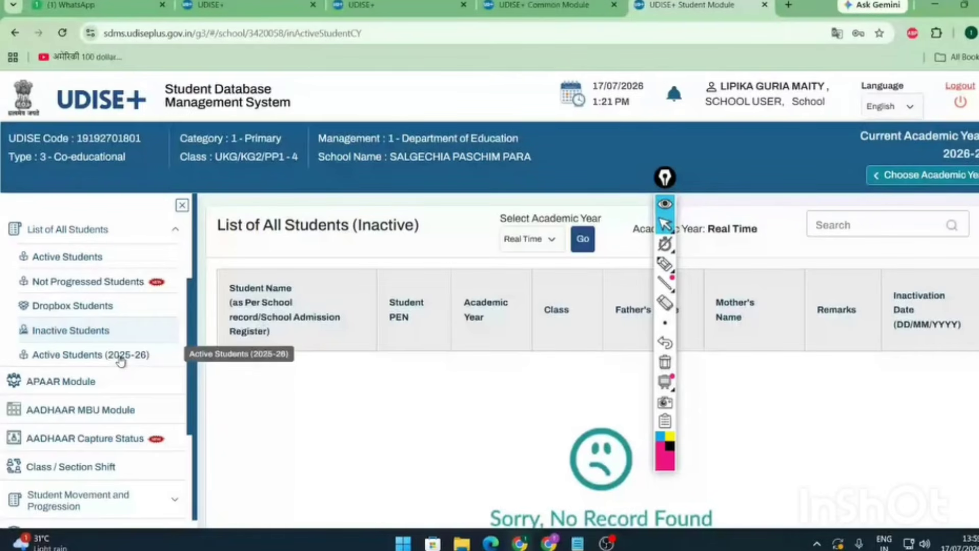
left_click(120, 361)
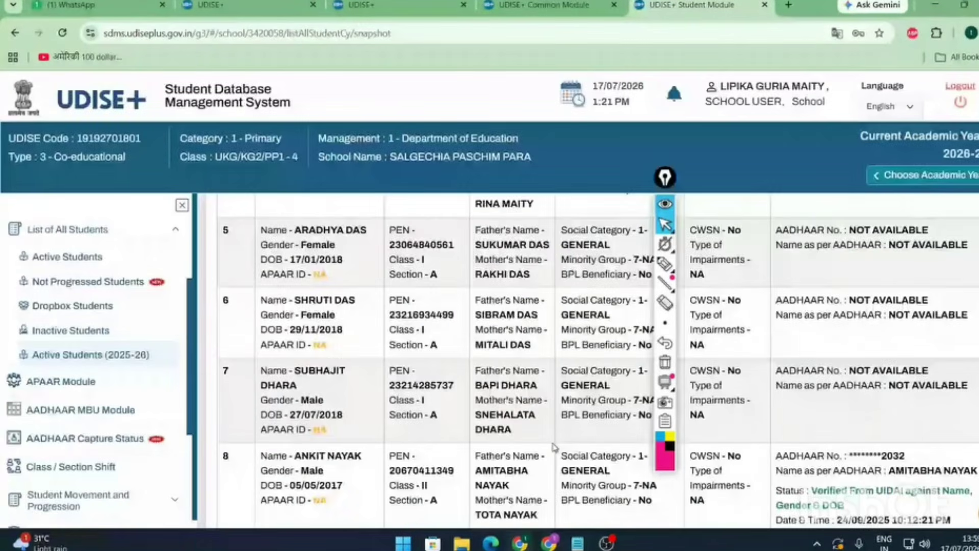
scroll(553, 447, "down", 10)
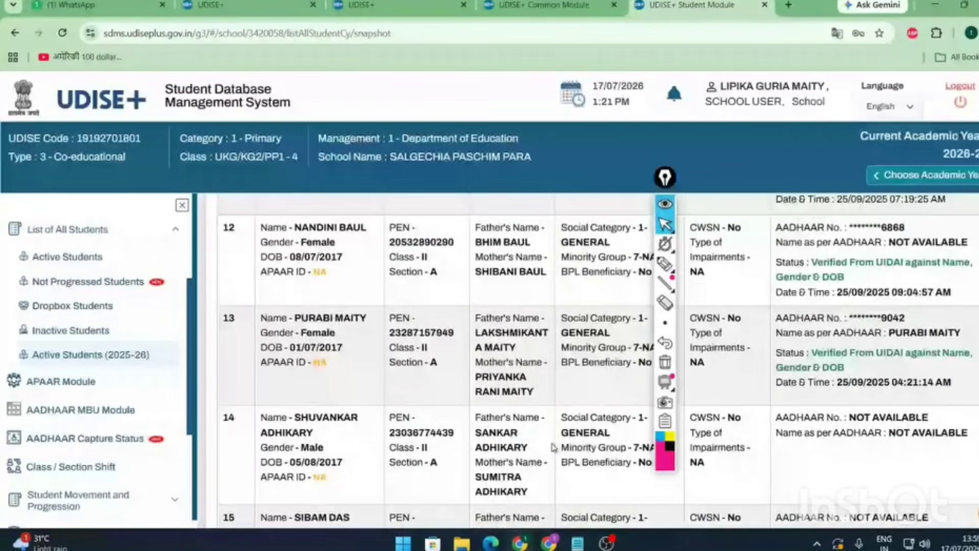
scroll(554, 447, "up", 10)
scroll(816, 447, "down", 1)
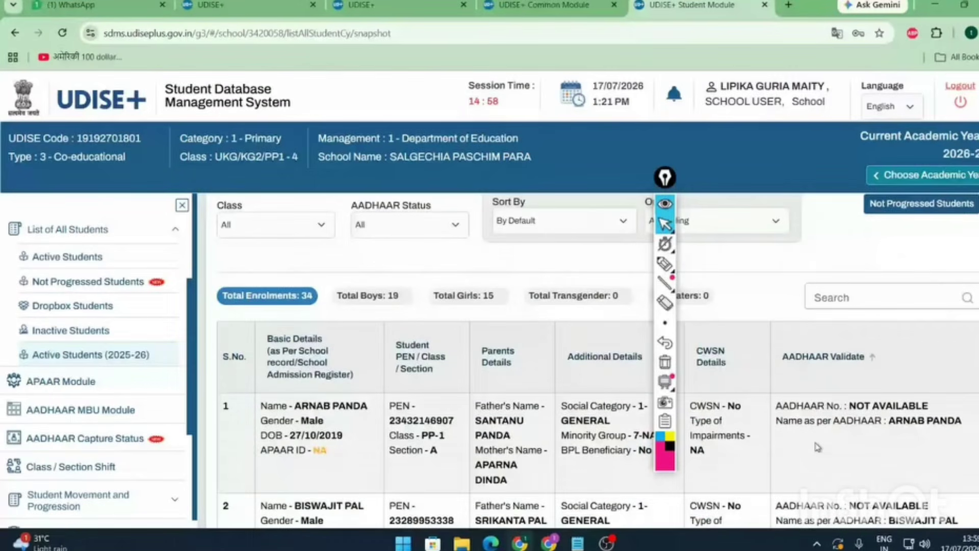
scroll(818, 447, "down", 5)
scroll(872, 343, "up", 6)
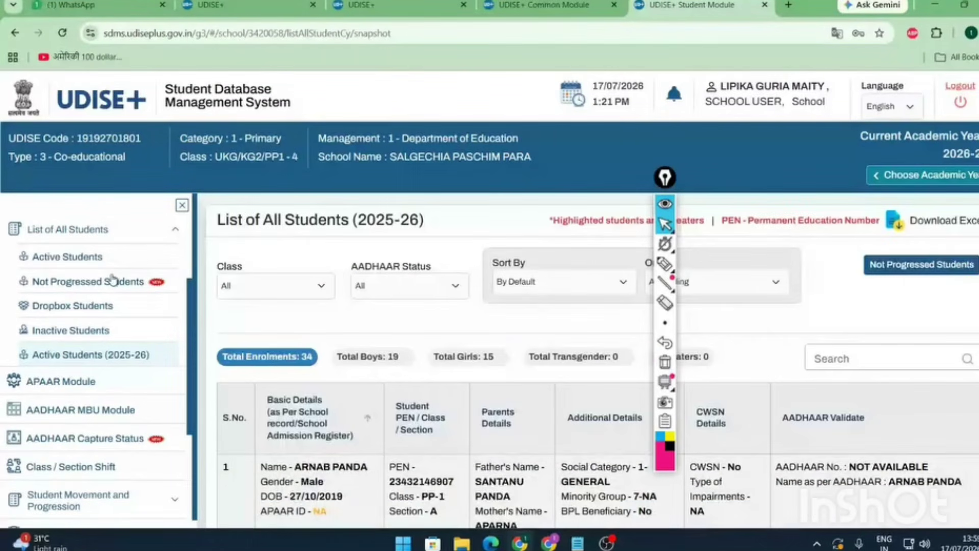
scroll(123, 286, "up", 3)
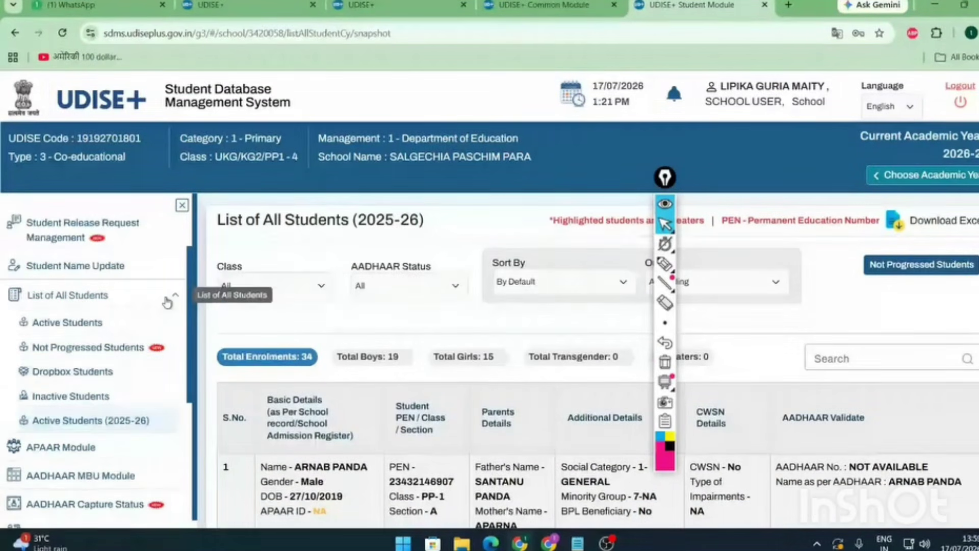
left_click(138, 296)
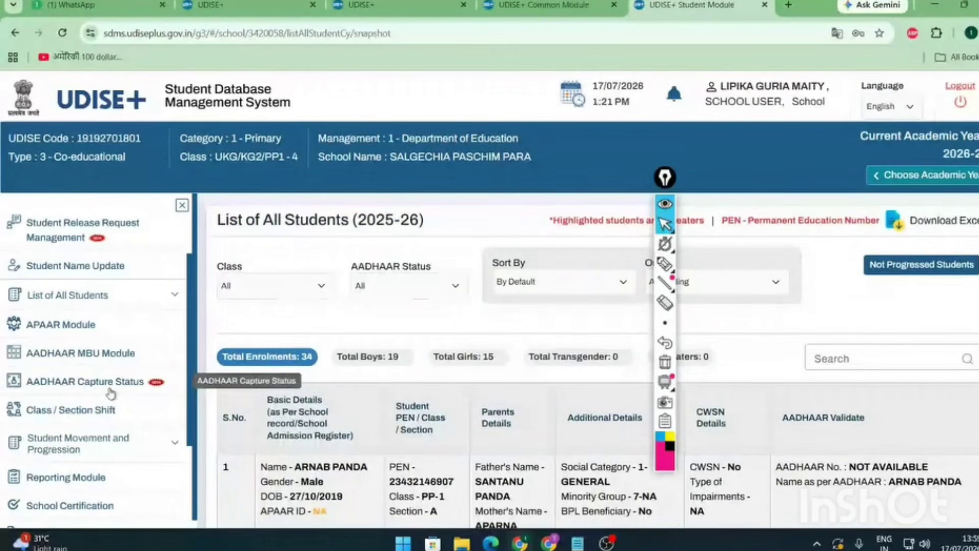
scroll(56, 357, "down", 3)
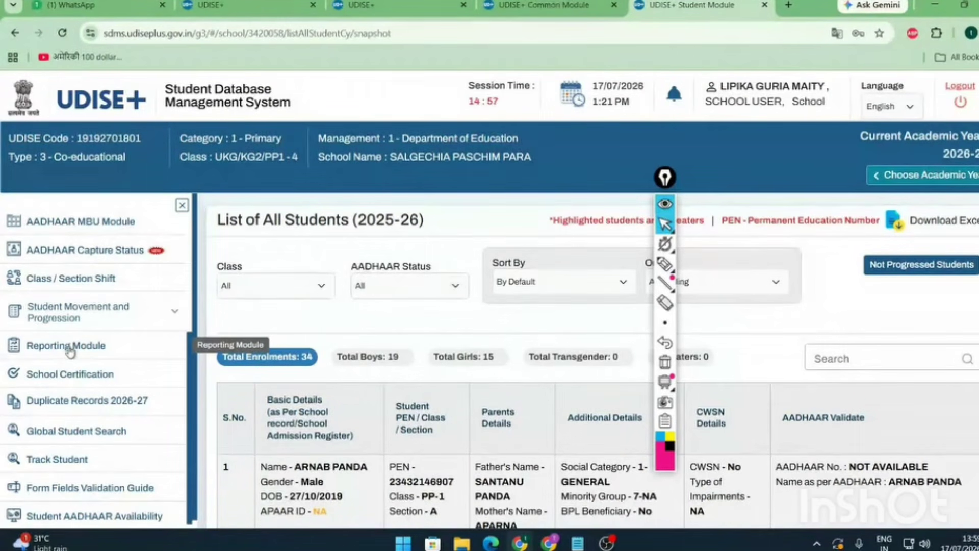
left_click(69, 348)
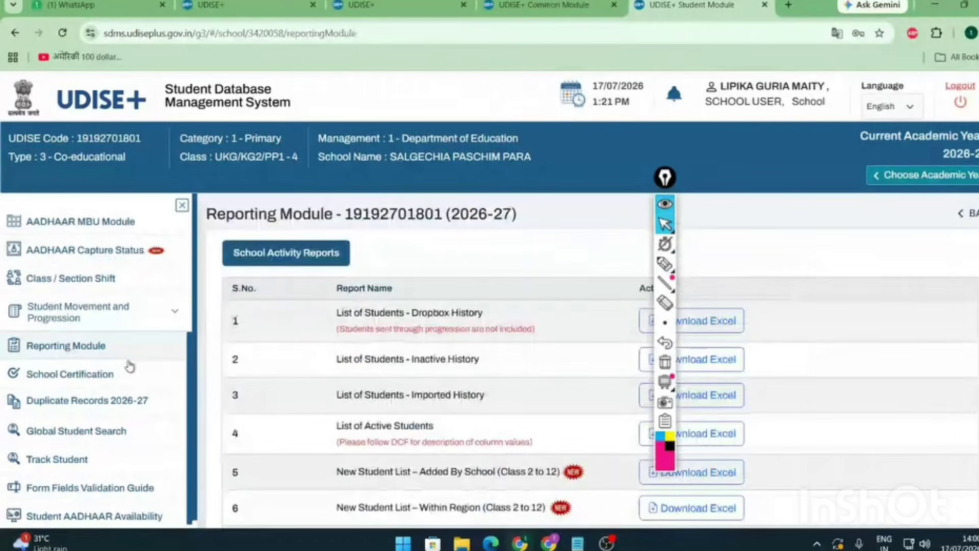
left_click_drag(936, 204, 962, 233)
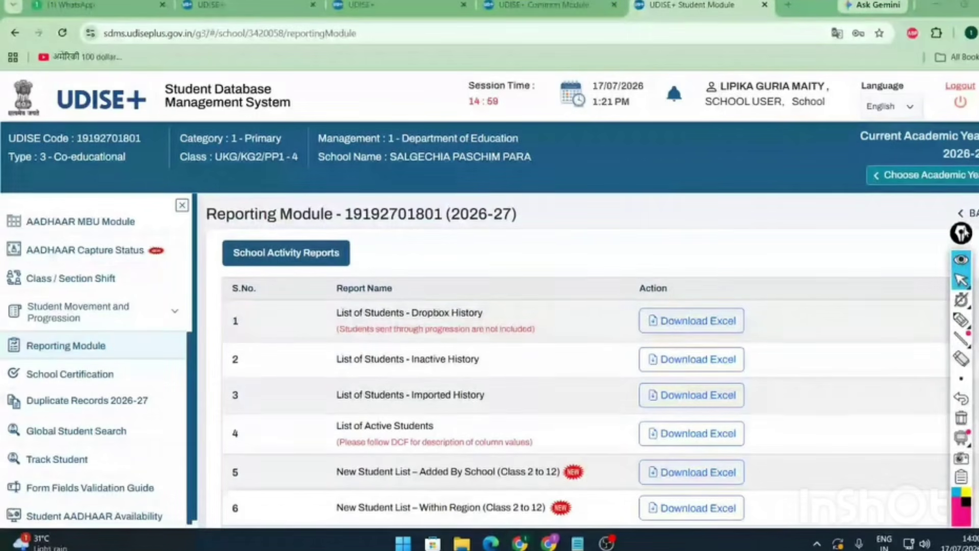
scroll(587, 369, "down", 5)
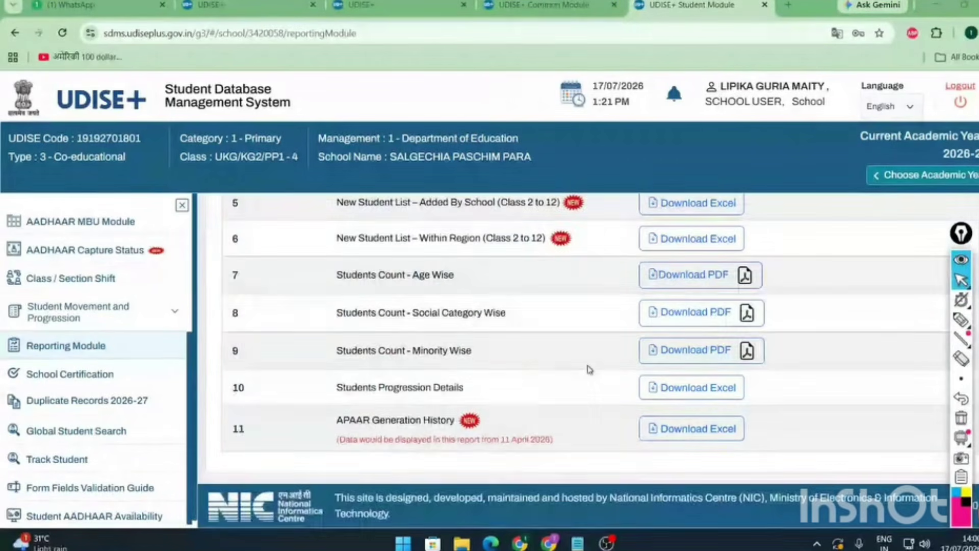
double_click(246, 431)
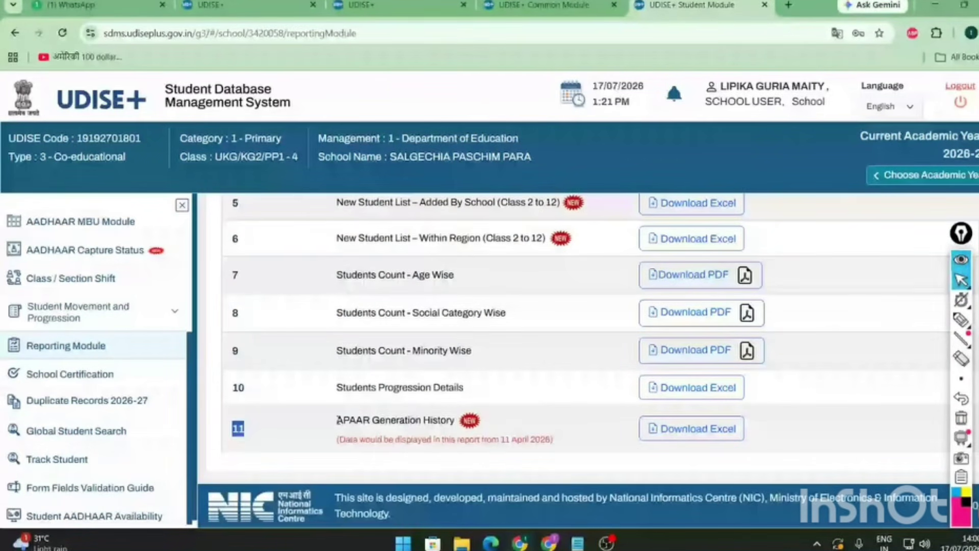
left_click_drag(337, 419, 550, 418)
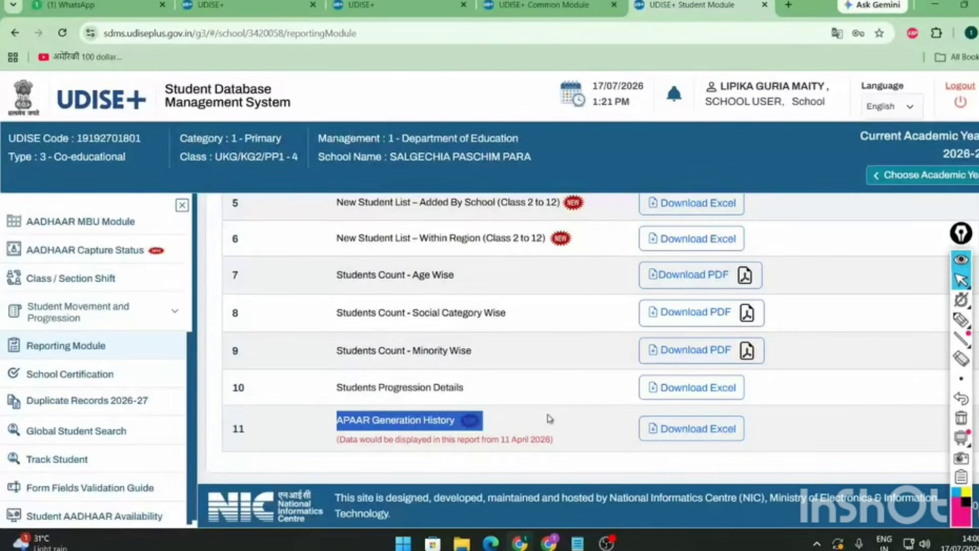
scroll(549, 418, "up", 3)
scroll(410, 394, "up", 1)
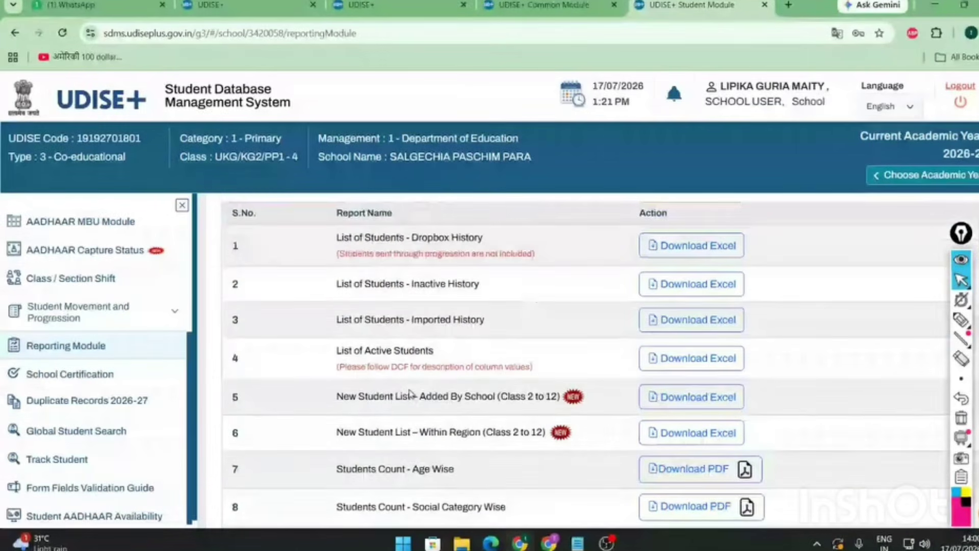
scroll(411, 394, "up", 1)
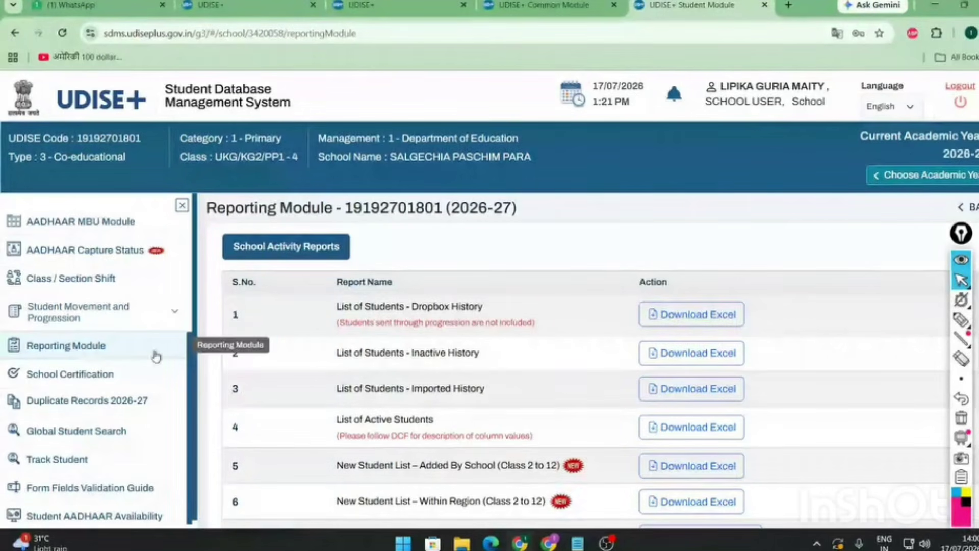
left_click(962, 320)
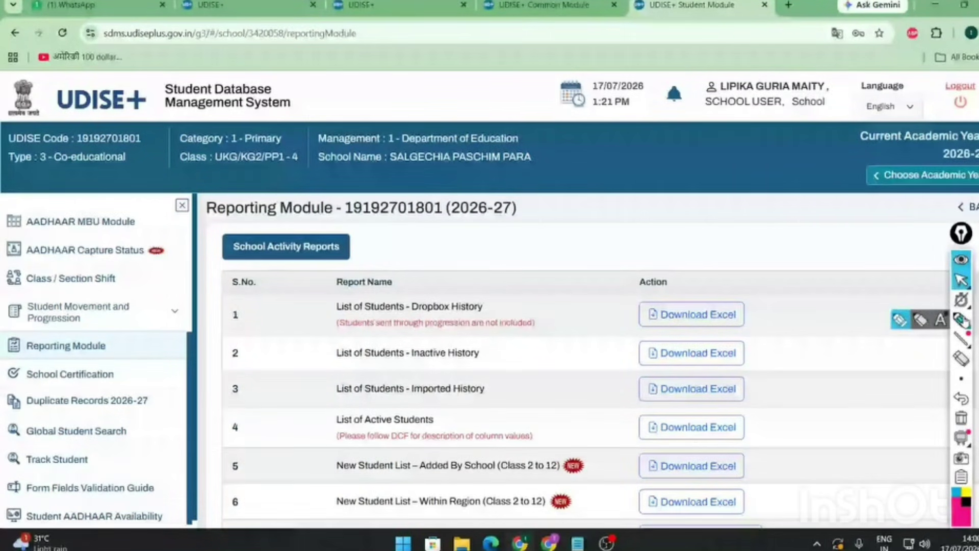
left_click(900, 320)
mouse_move(102, 332)
left_mouse_down()
mouse_move(67, 372)
mouse_move(128, 340)
mouse_move(122, 334)
left_mouse_up()
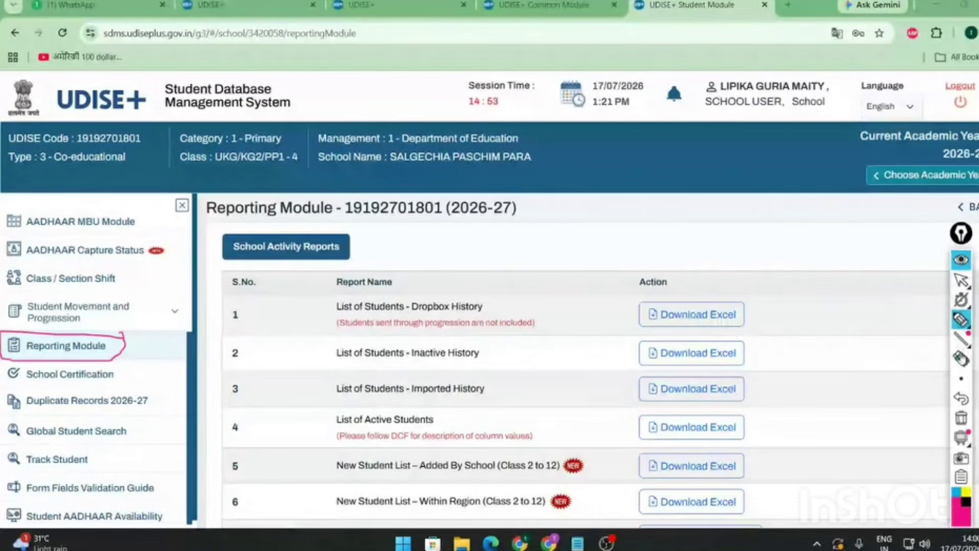
left_click(962, 359)
left_click_drag(19, 324, 19, 361)
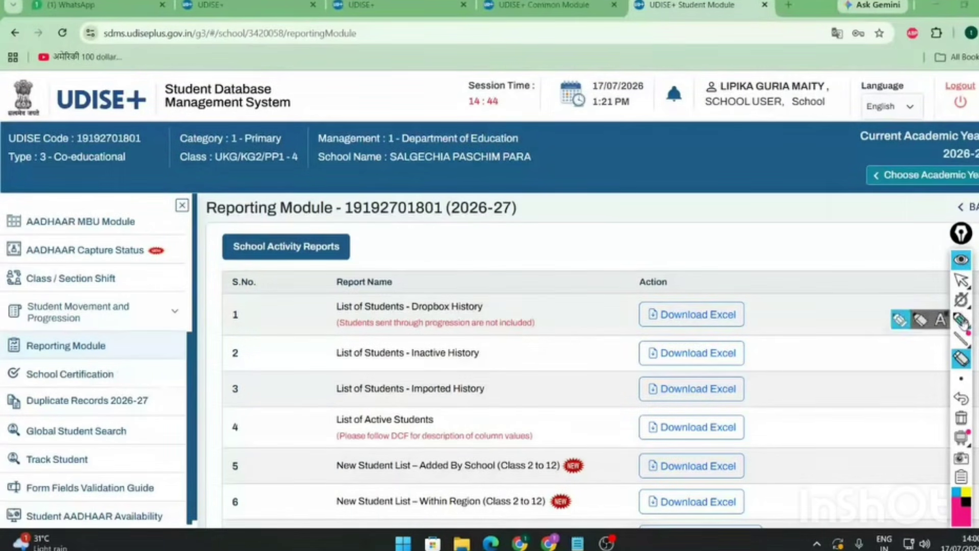
left_click(962, 321)
left_click(962, 279)
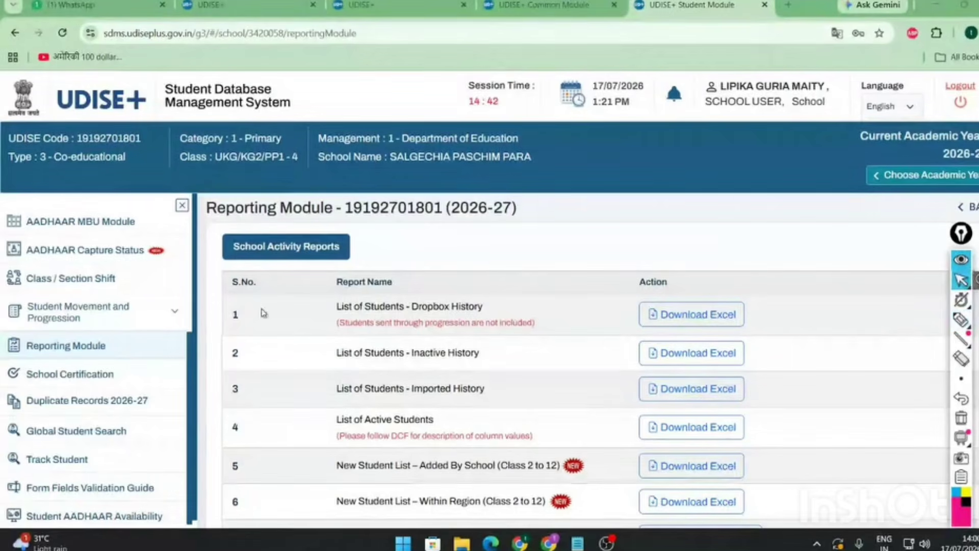
- Open School Certification and select the Total Students 27 figure
left_click(105, 378)
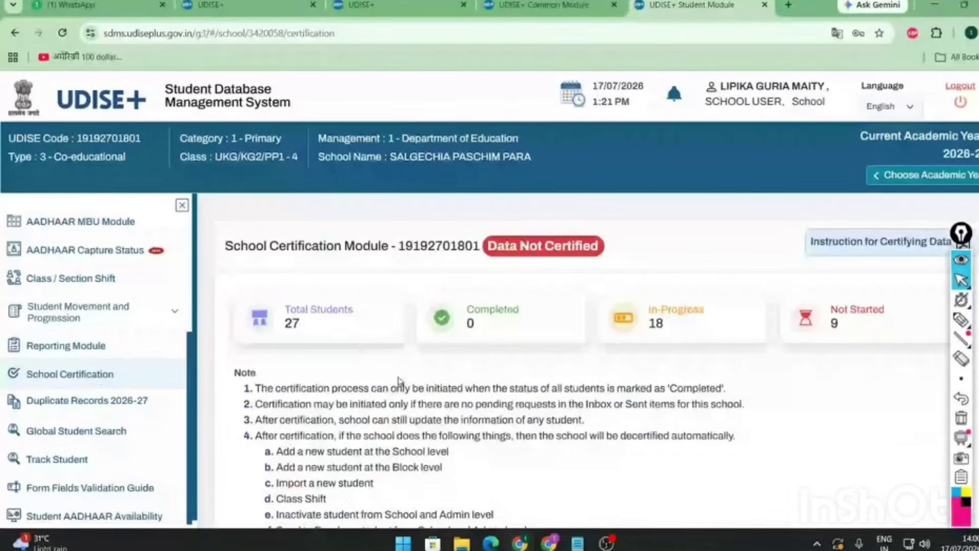
scroll(387, 398, "down", 5)
scroll(374, 406, "up", 5)
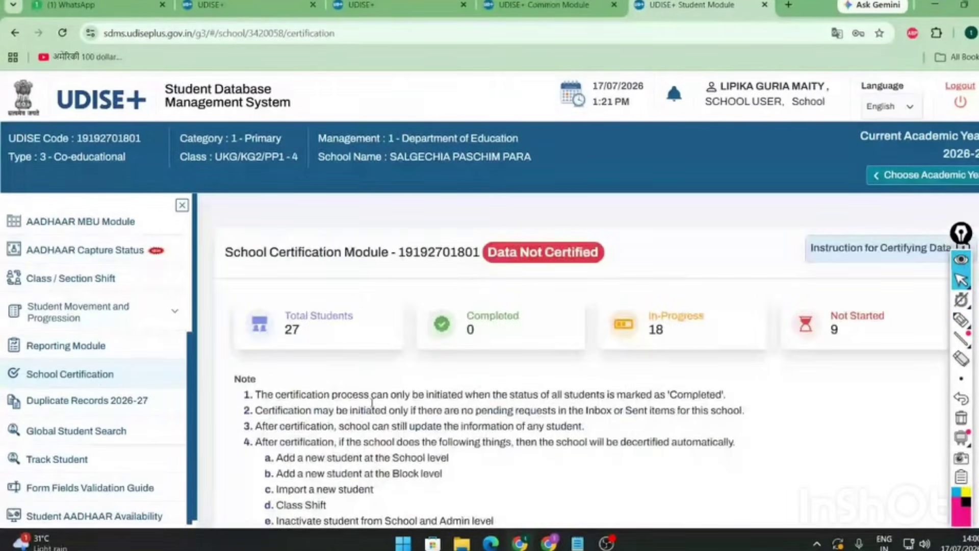
left_click_drag(302, 332, 284, 313)
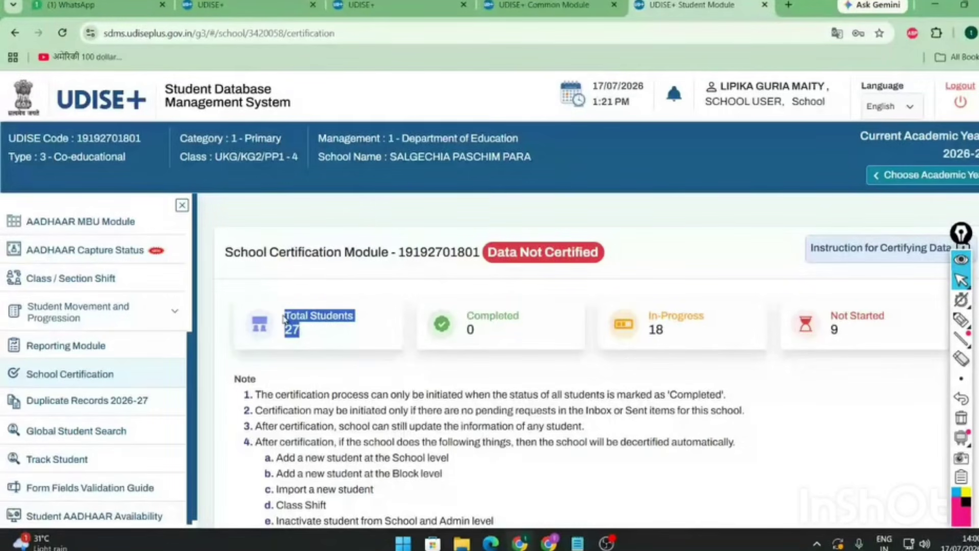
left_click(480, 330)
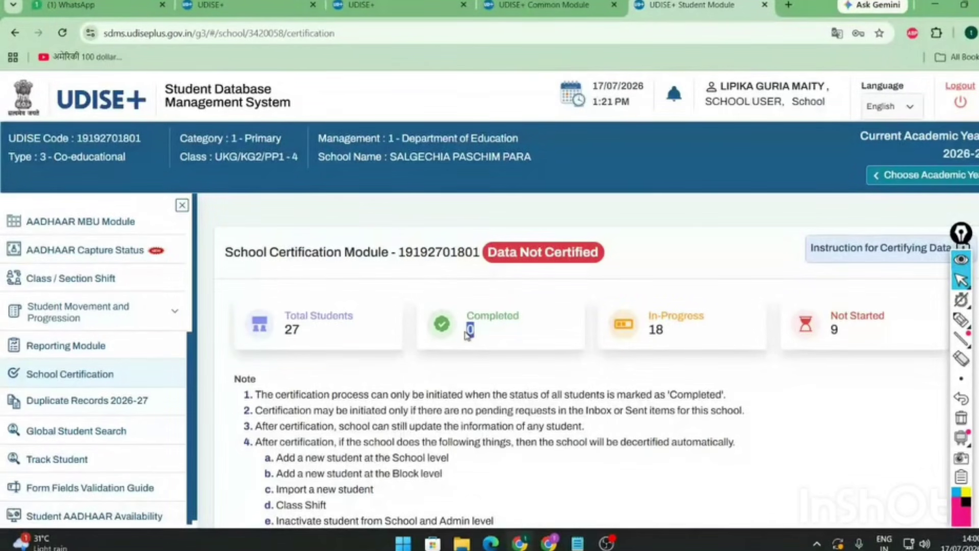
- Highlight the In-Progress 18, Not Started 9 and Completed 0 counts
double_click(666, 330)
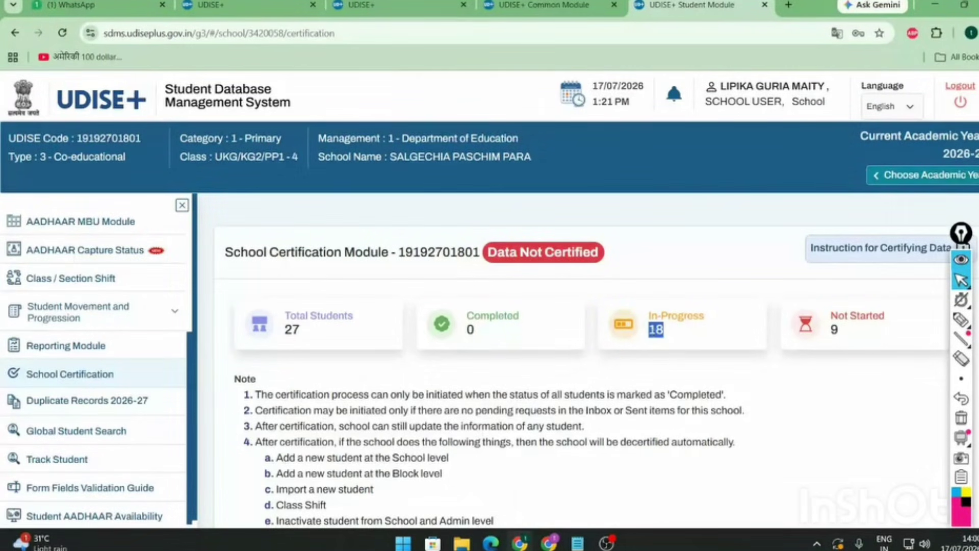
double_click(856, 330)
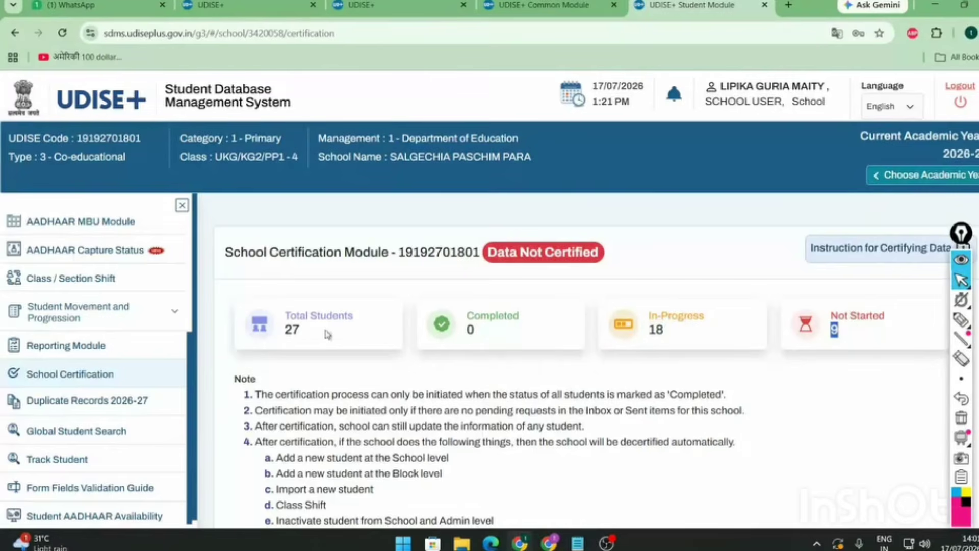
triple_click(657, 332)
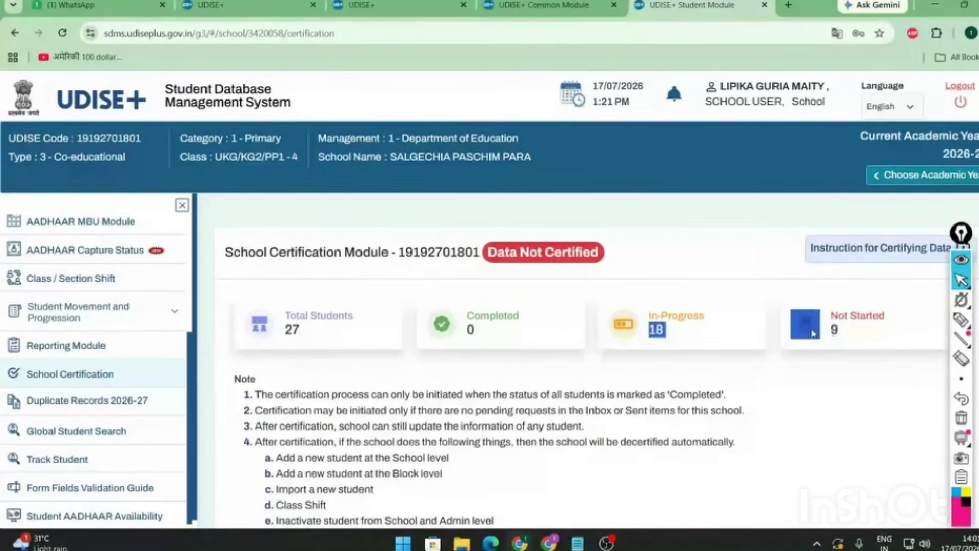
left_click(485, 335)
double_click(478, 338)
scroll(260, 428, "down", 1)
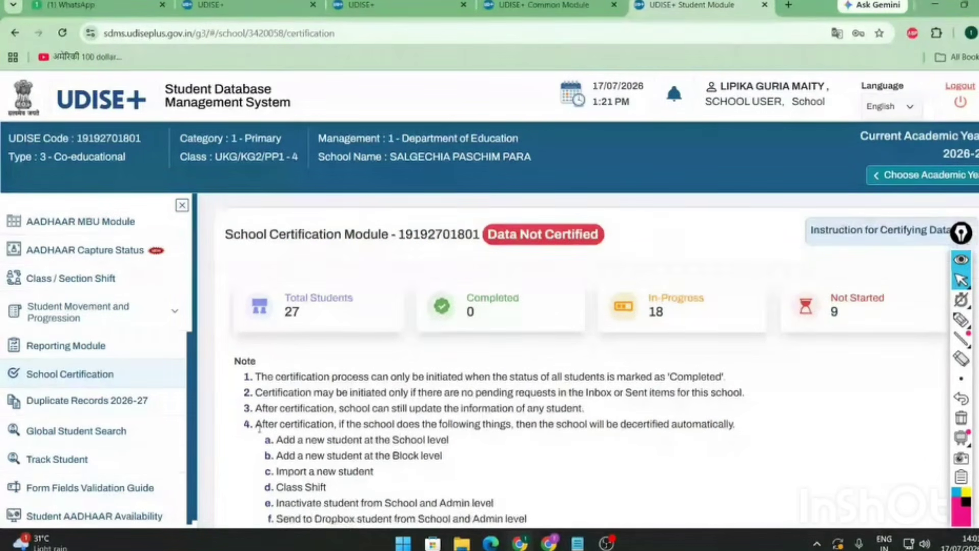
scroll(259, 429, "down", 5)
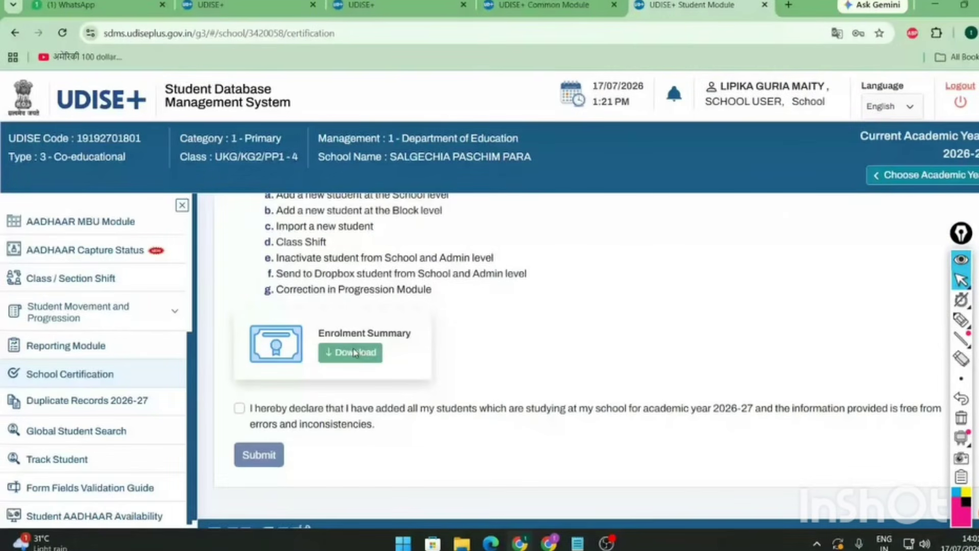
- Mark the Enrolment Summary card with a pink pencil stroke, then erase it
left_click(962, 321)
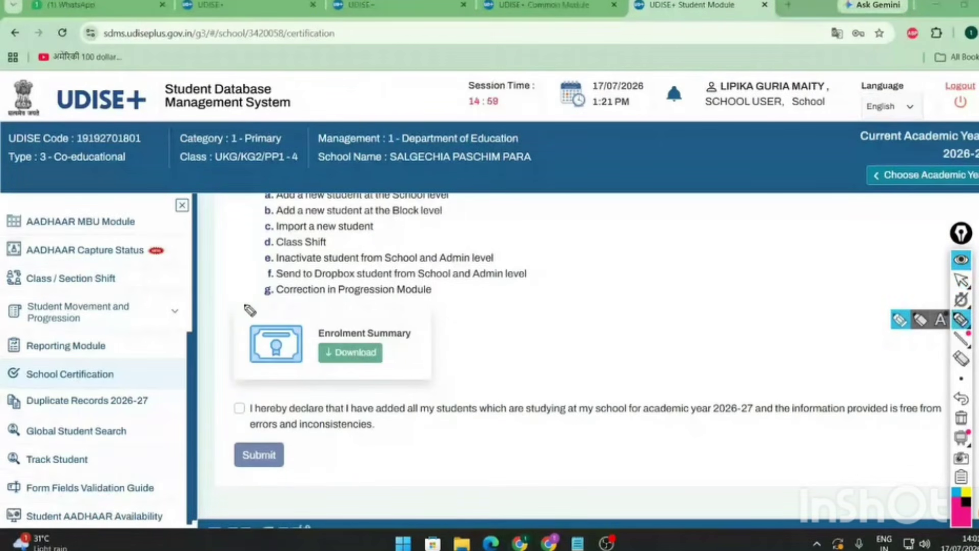
mouse_move(245, 305)
left_mouse_down()
mouse_move(428, 372)
mouse_move(265, 380)
mouse_move(251, 304)
left_mouse_up()
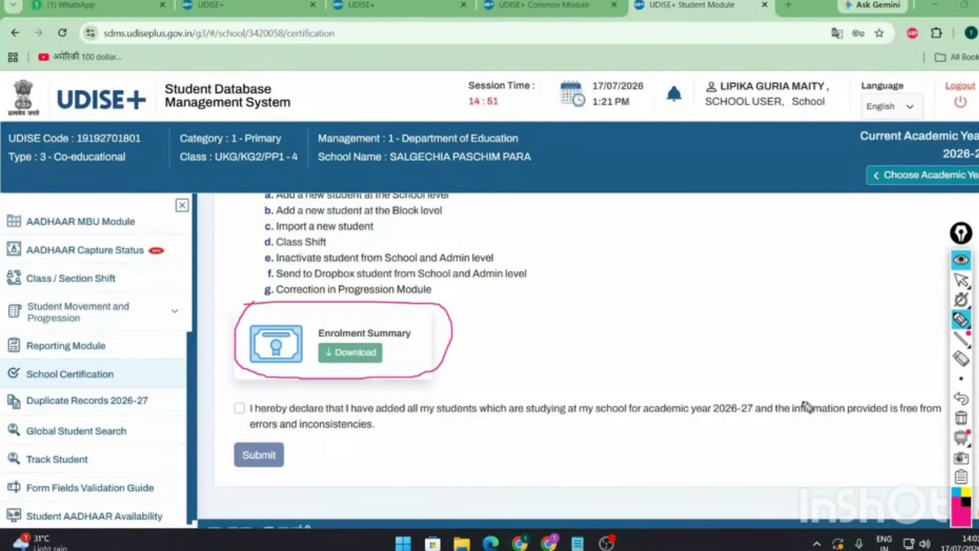
left_click(962, 281)
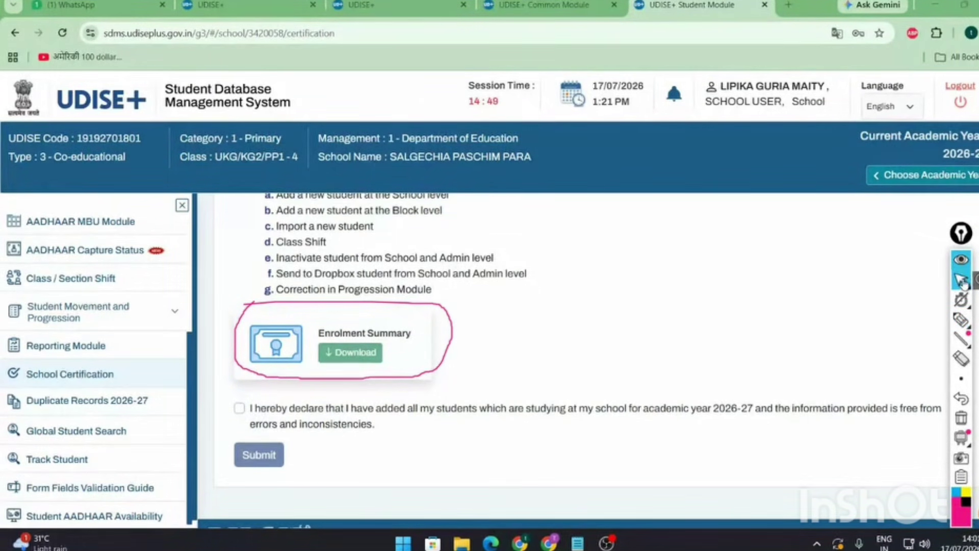
left_click(966, 362)
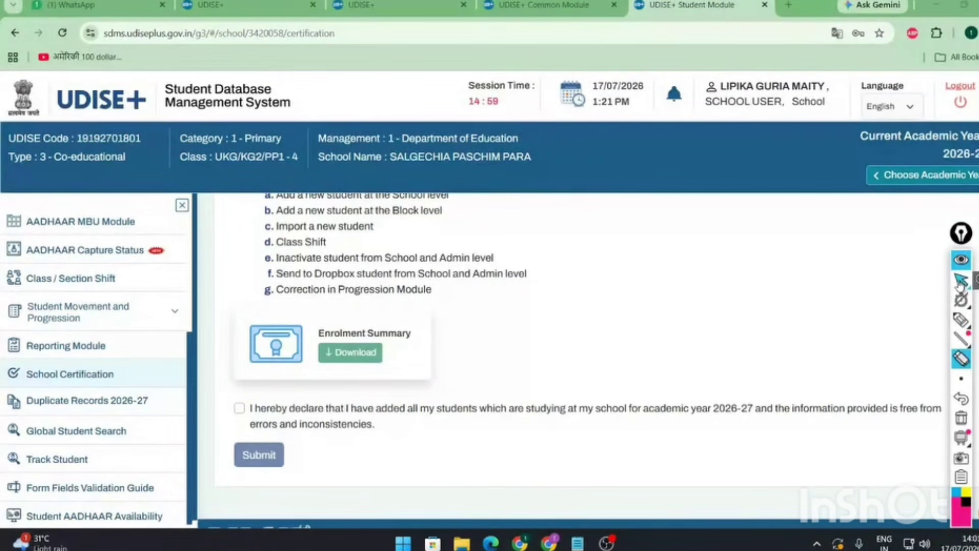
scroll(131, 399, "down", 1)
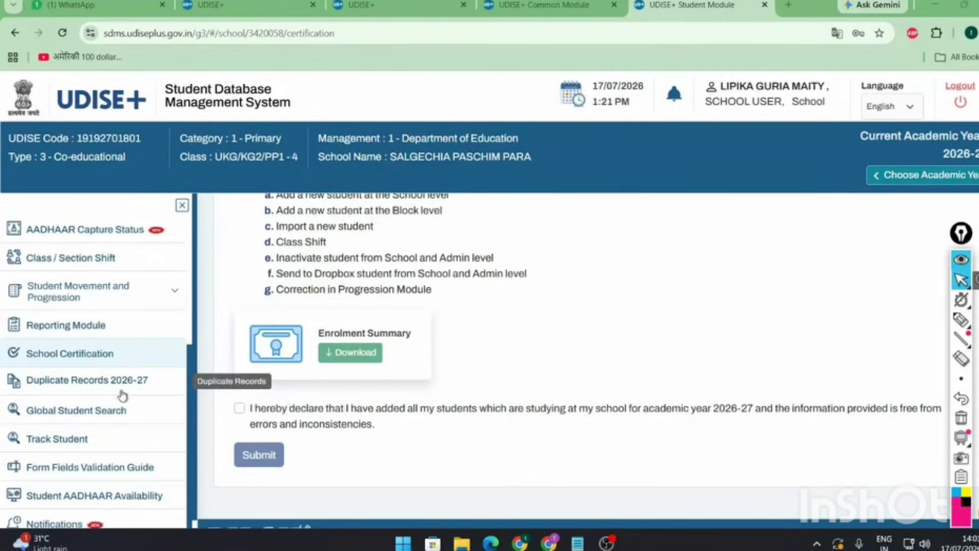
- Check Duplicate Records 2026-27, dismiss 'No Records Found', then view the School Dashboard
left_click(115, 386)
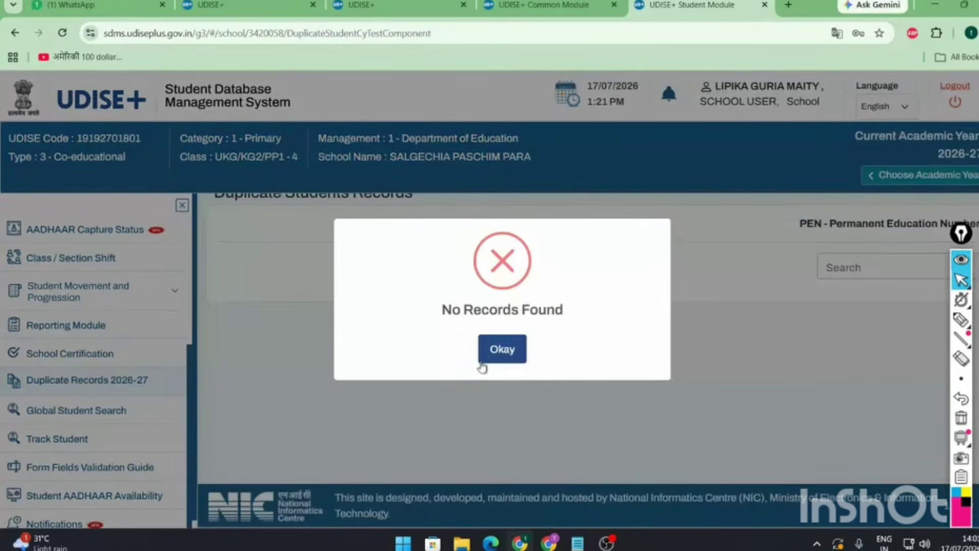
left_click(501, 356)
scroll(87, 289, "up", 5)
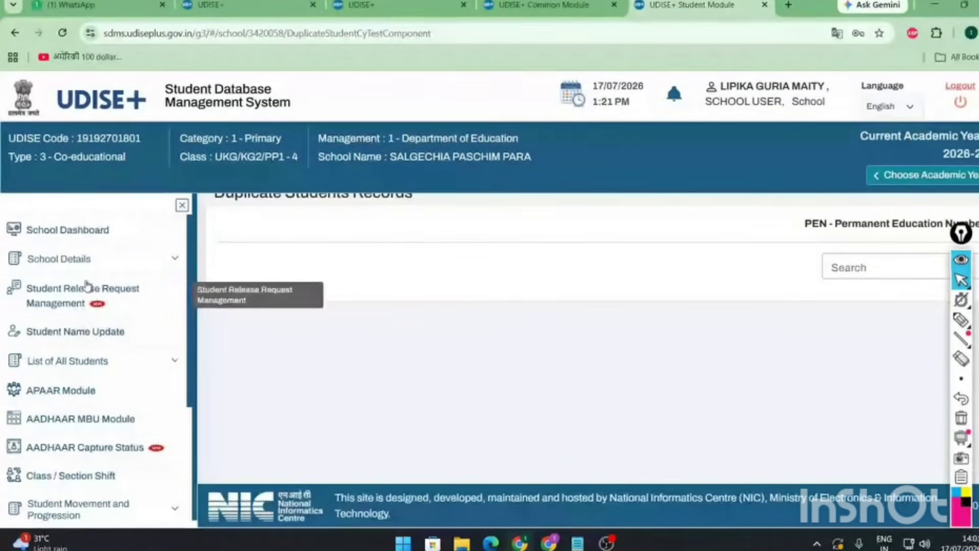
left_click(81, 231)
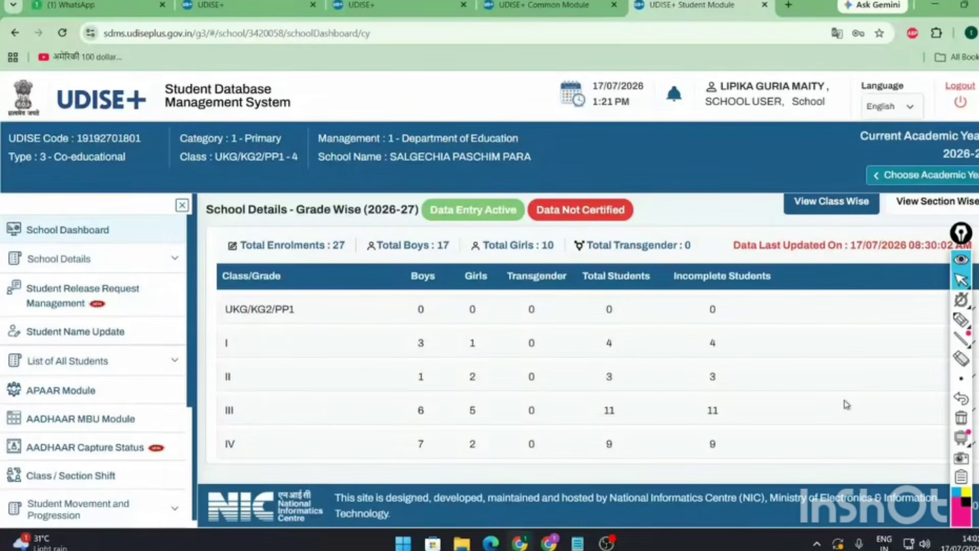
scroll(90, 391, "down", 6)
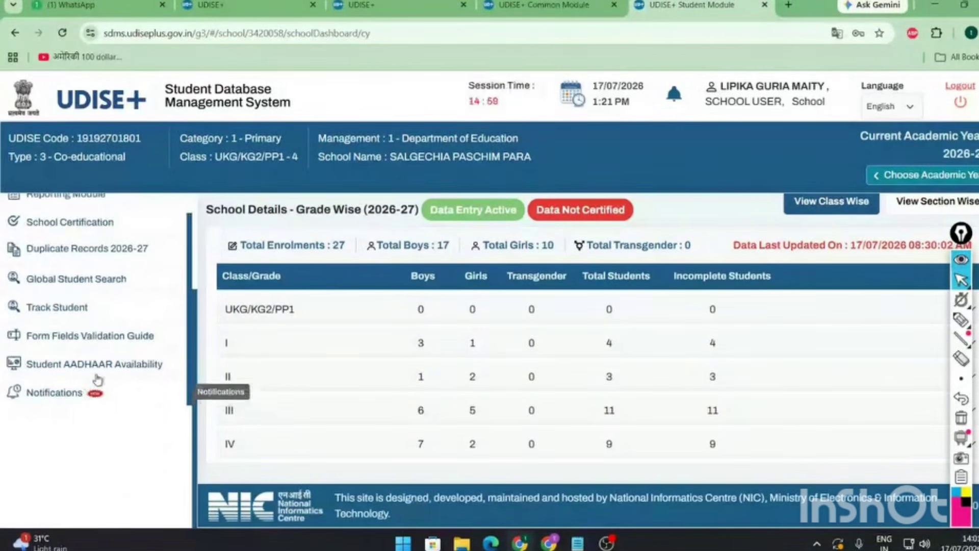
scroll(68, 368, "up", 2)
scroll(71, 352, "down", 3)
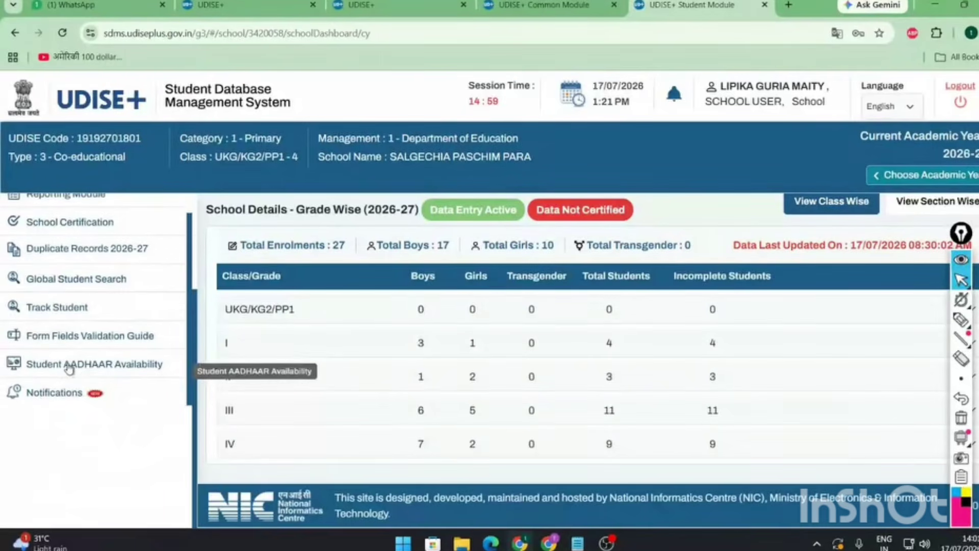
- Underline Duplicate Records 2026-27 in red, rerun the check, dismiss the message and erase the underline
left_click(962, 320)
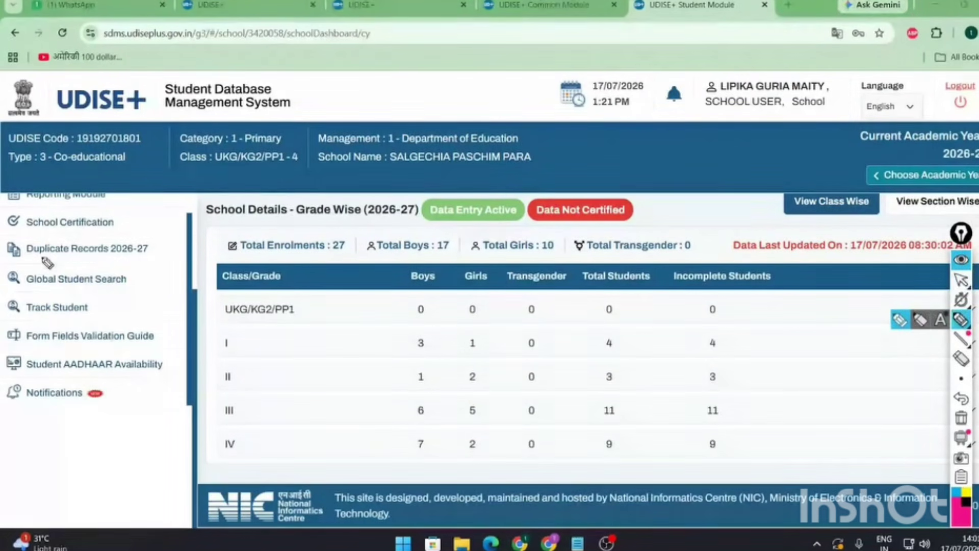
left_click_drag(25, 259, 152, 262)
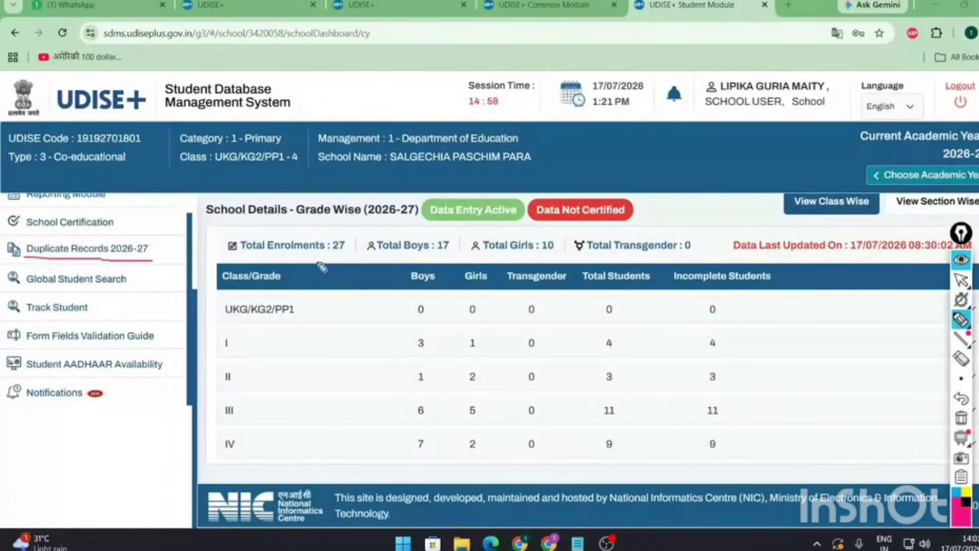
left_click(962, 280)
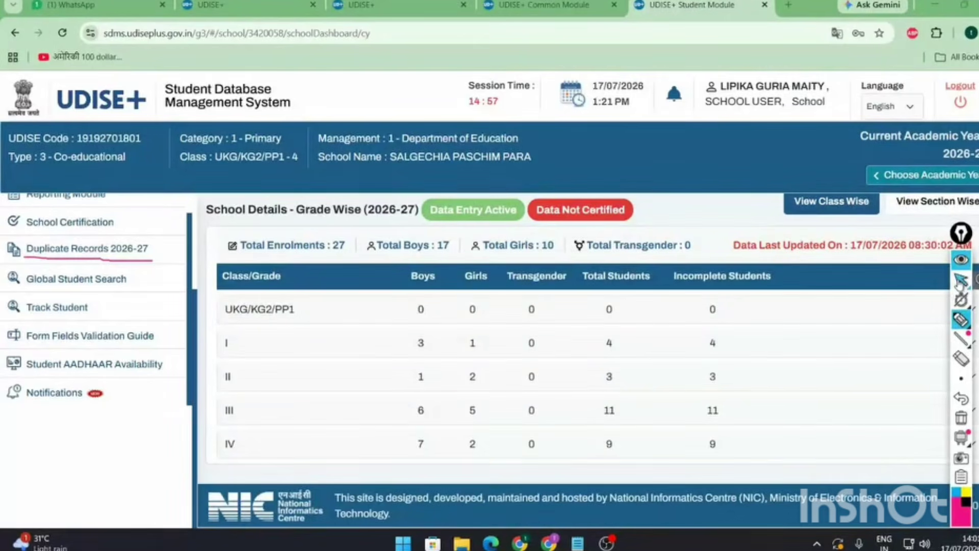
left_click(140, 250)
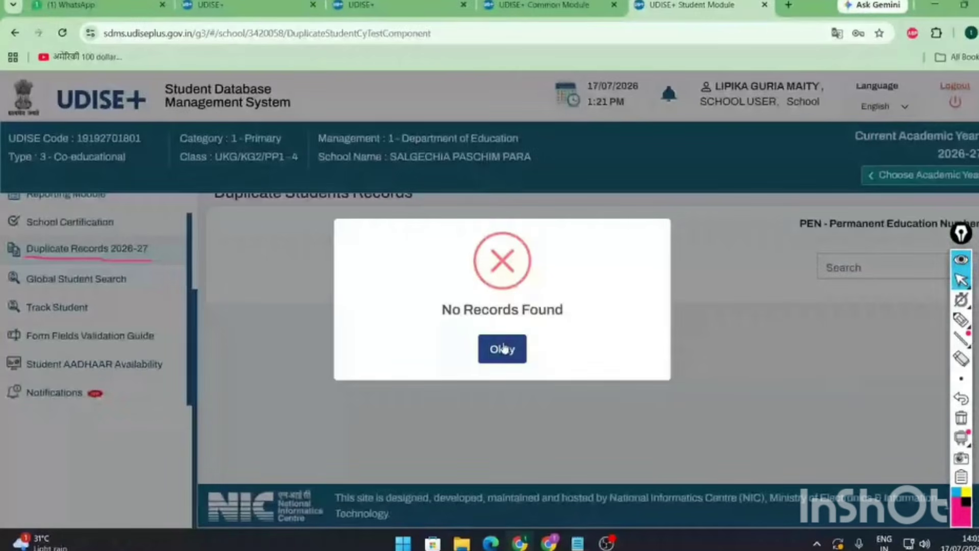
left_click(503, 349)
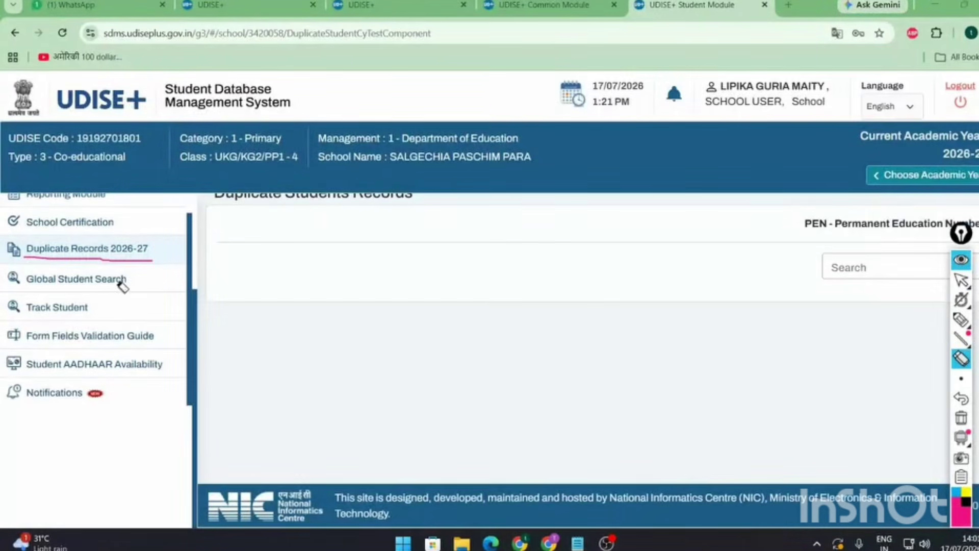
key("e")
left_click(117, 260)
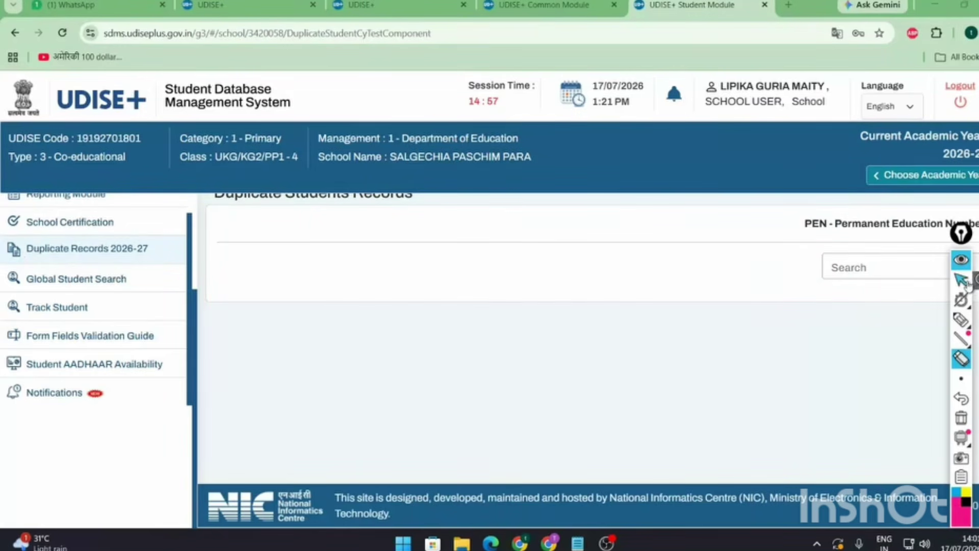
left_click(962, 280)
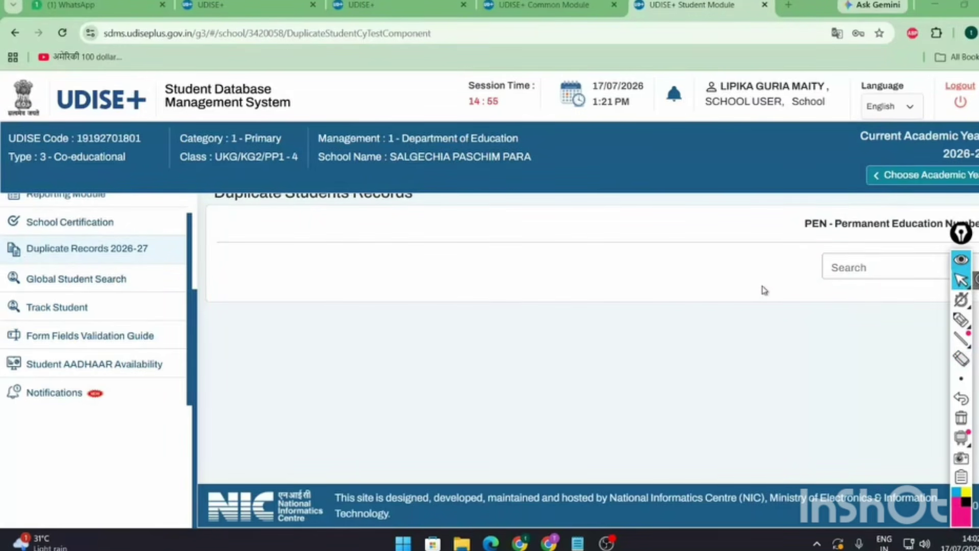
- Search Global Student Search by the pasted student PEN
left_click(85, 286)
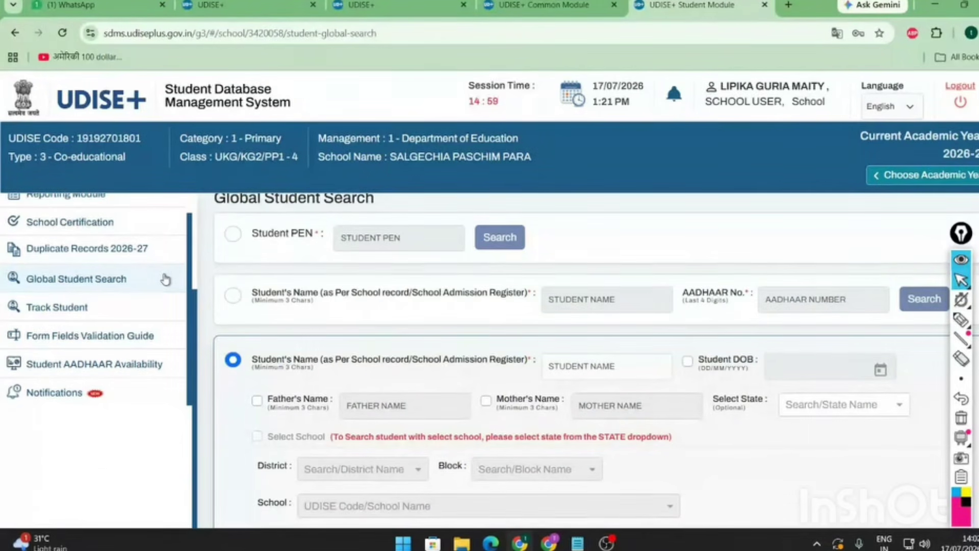
left_click(235, 236)
left_click(447, 243)
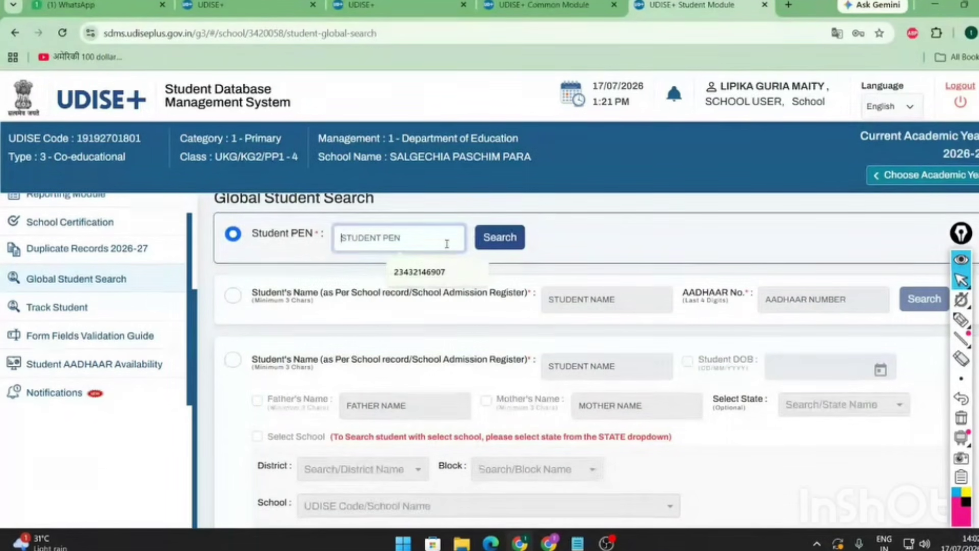
key("ctrl+v")
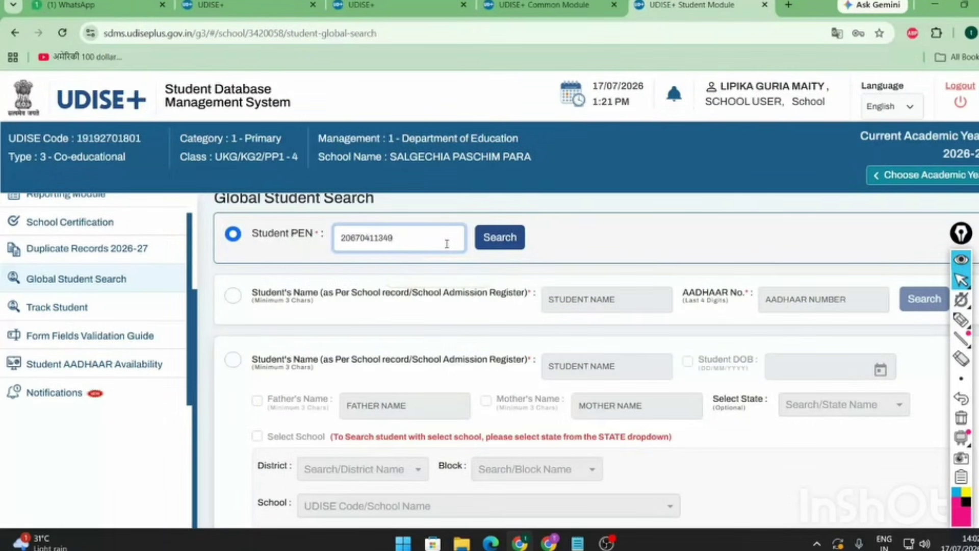
left_click(501, 247)
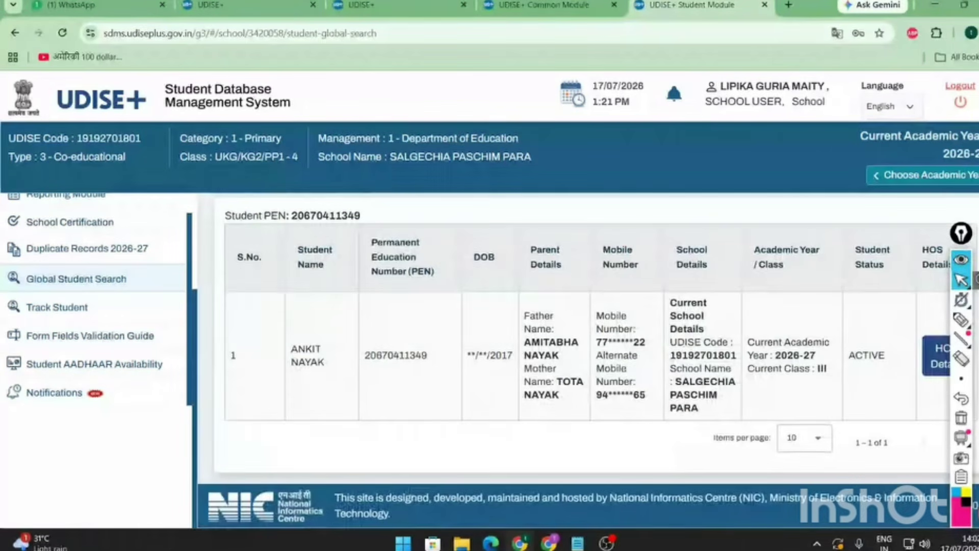
- Mark the student's result row, then view and close the head of school details
left_click_drag(962, 232, 839, 230)
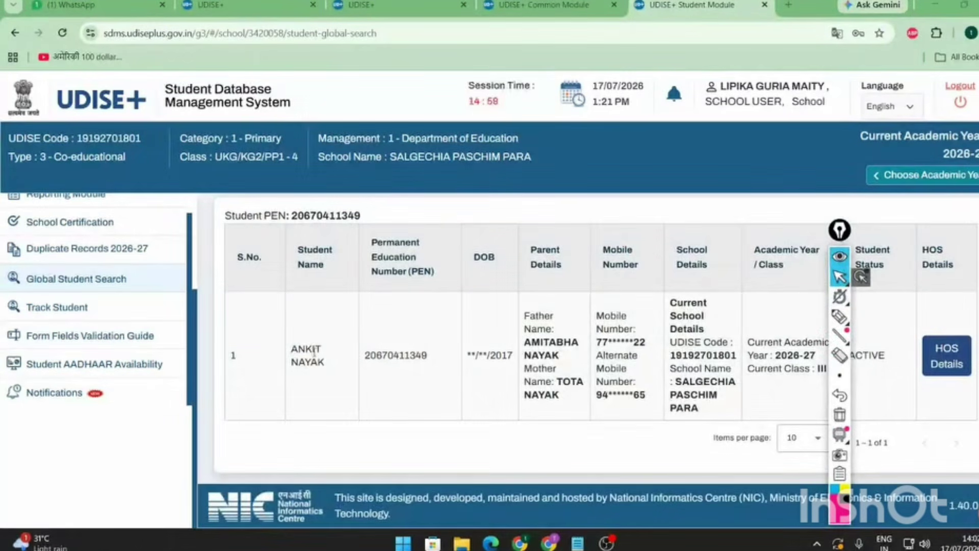
left_click_drag(306, 349, 887, 393)
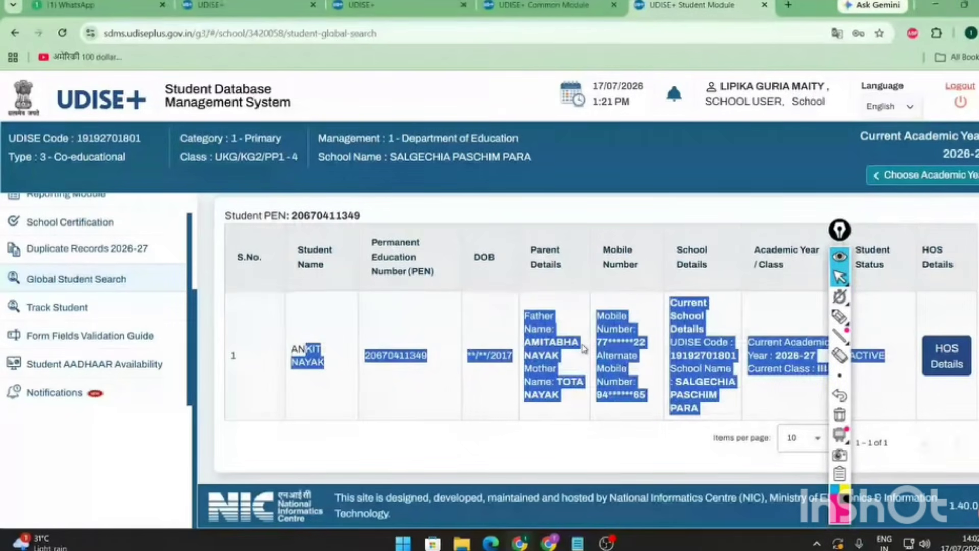
left_click(947, 366)
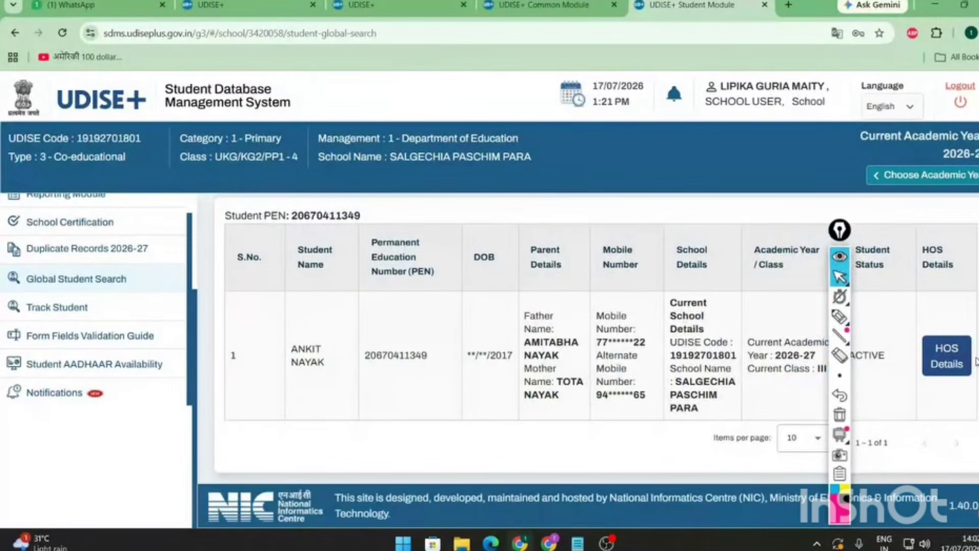
left_click(947, 357)
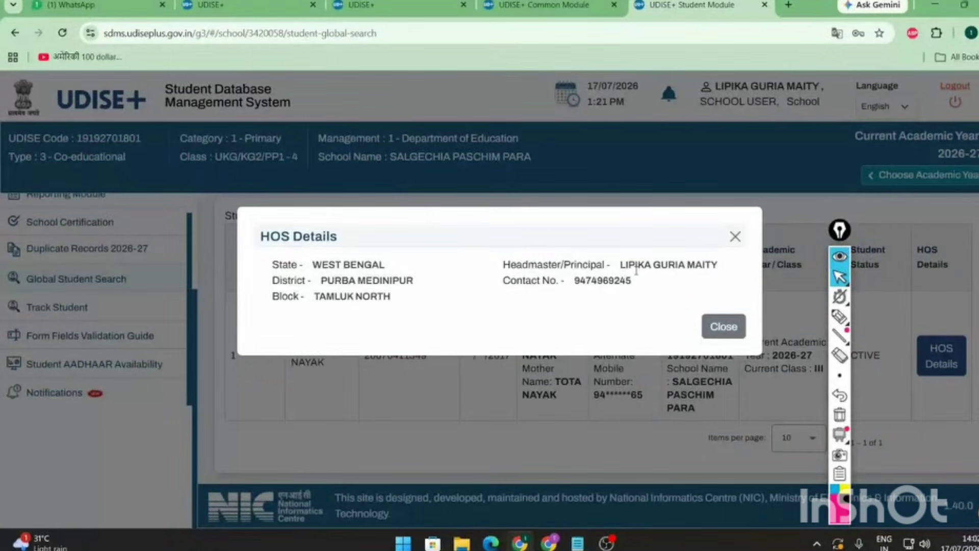
left_click(723, 327)
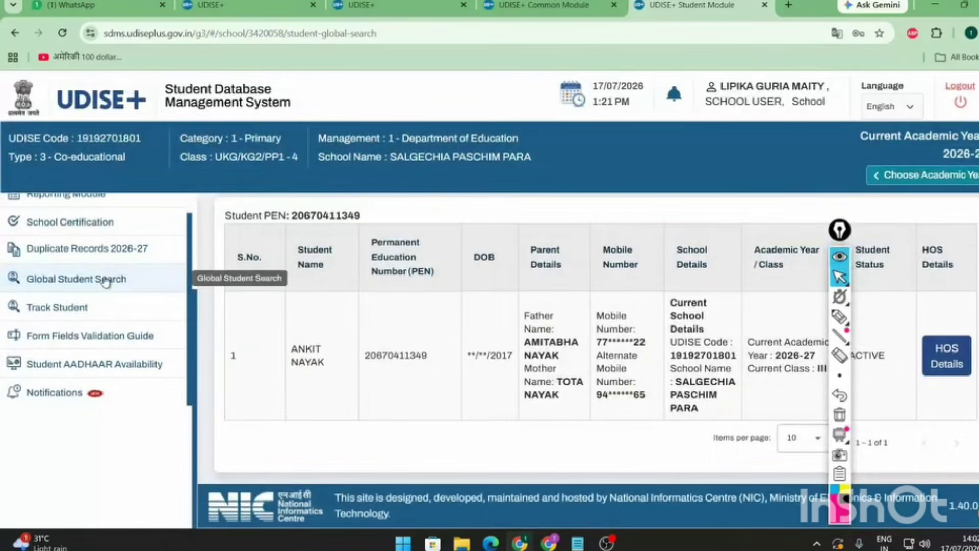
- Switch the search to name with Aadhaar digits and try its name and Aadhaar fields
scroll(372, 340, "up", 5)
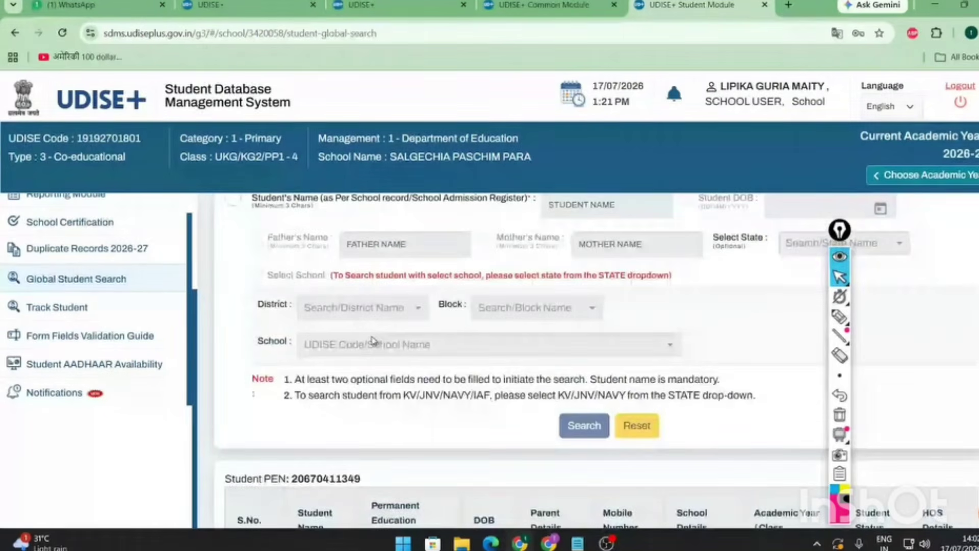
scroll(373, 341, "up", 3)
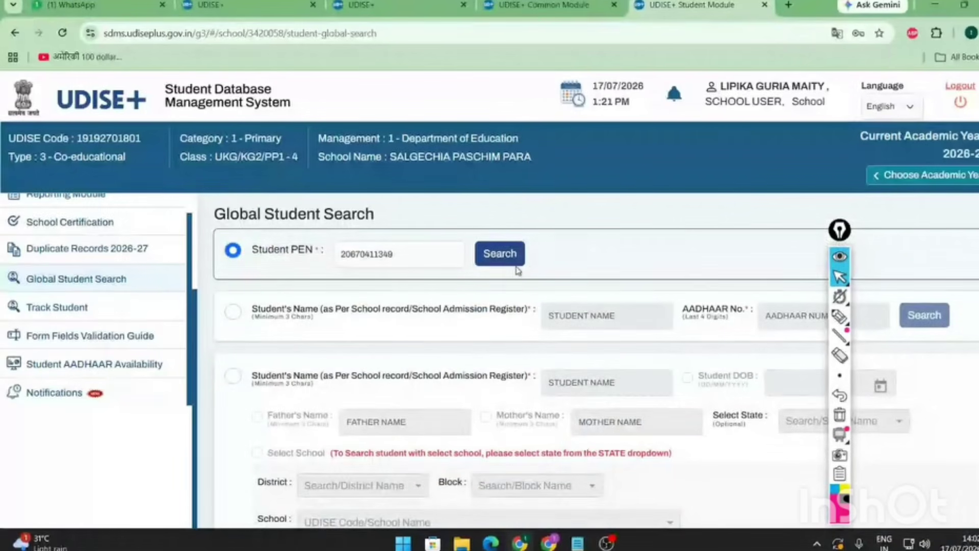
left_click(233, 312)
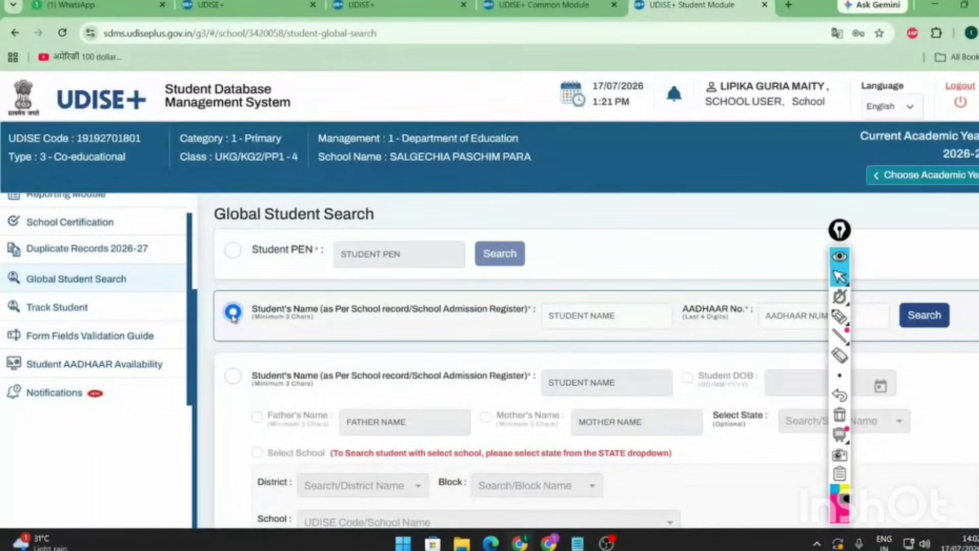
left_click(839, 230)
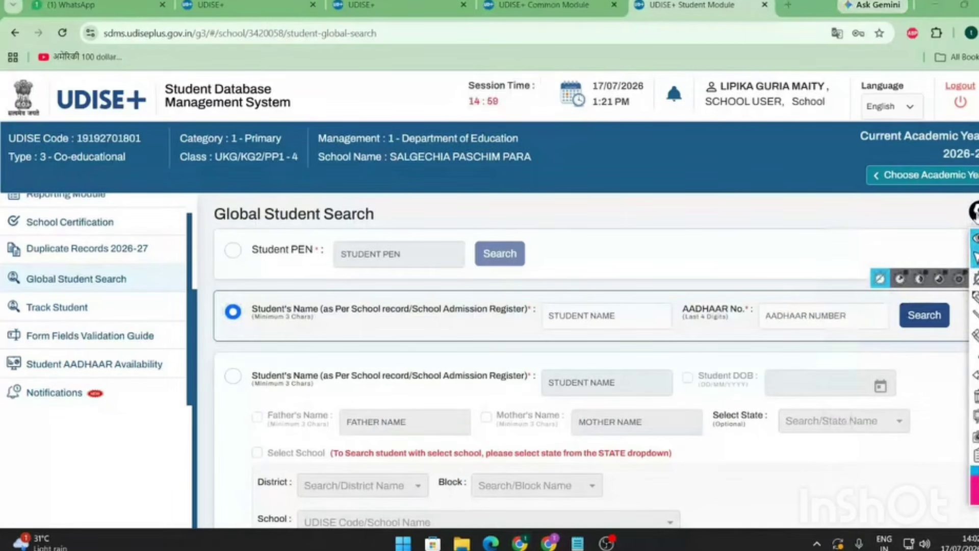
left_click(606, 320)
left_click(825, 319)
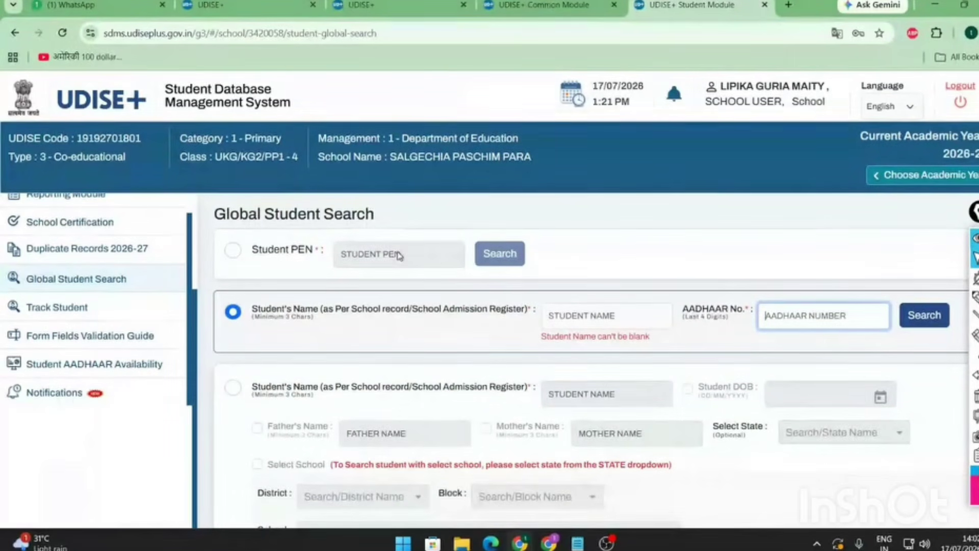
scroll(429, 385, "down", 1)
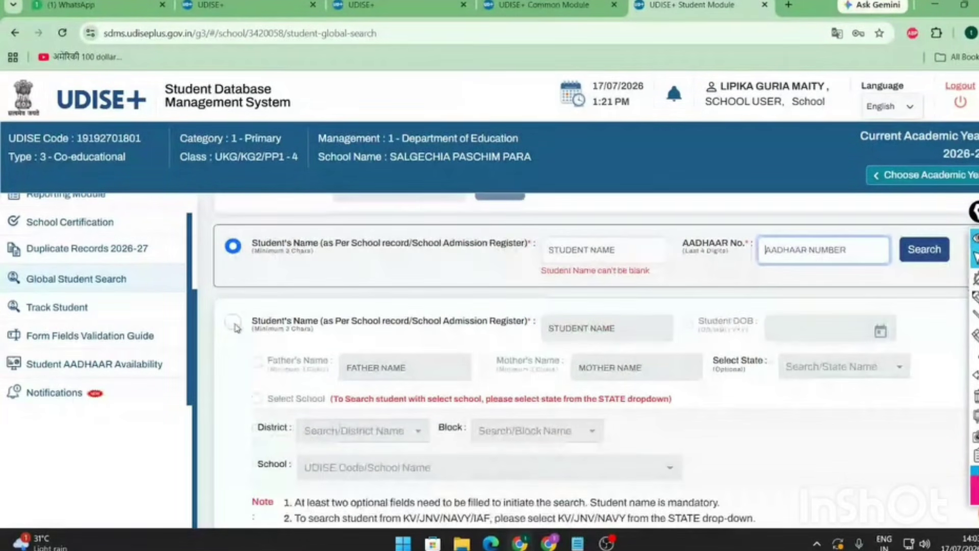
- Try the name, birth date and parents option with its state list, then settle on Student PEN
left_click(233, 322)
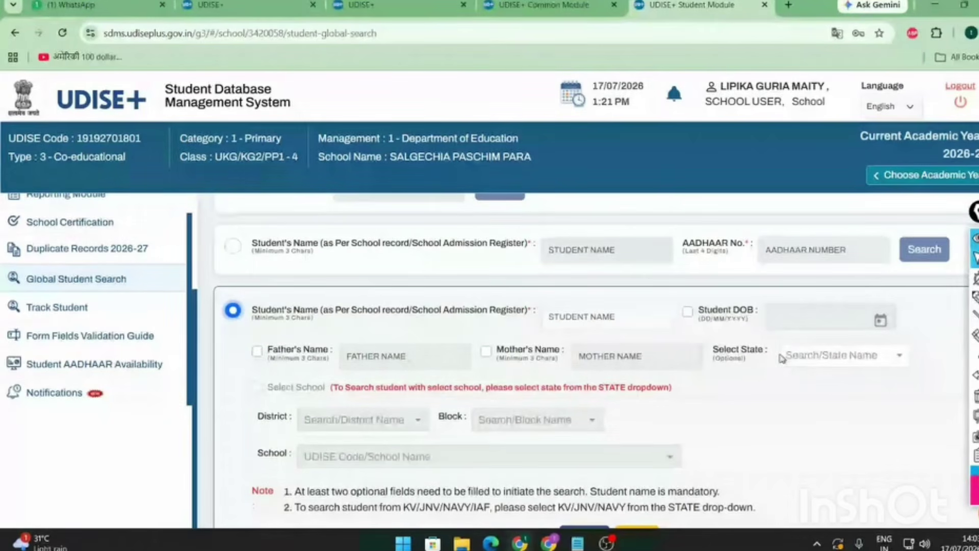
left_click(842, 357)
scroll(535, 408, "down", 5)
scroll(498, 474, "up", 3)
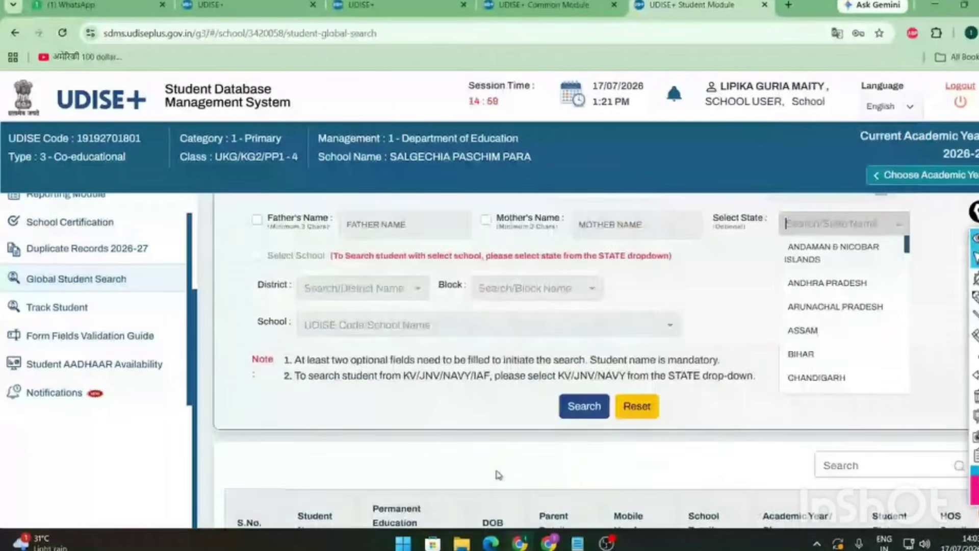
scroll(499, 474, "up", 4)
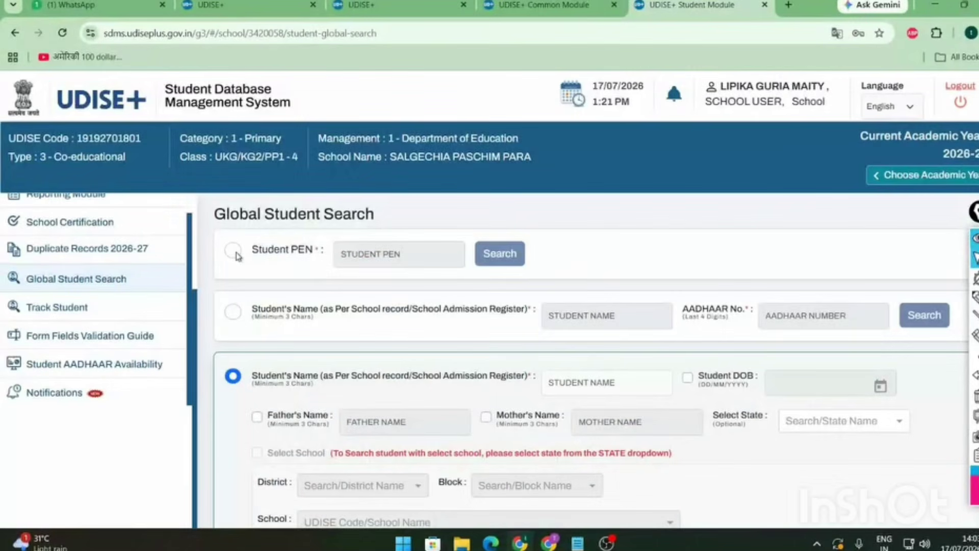
left_click(234, 251)
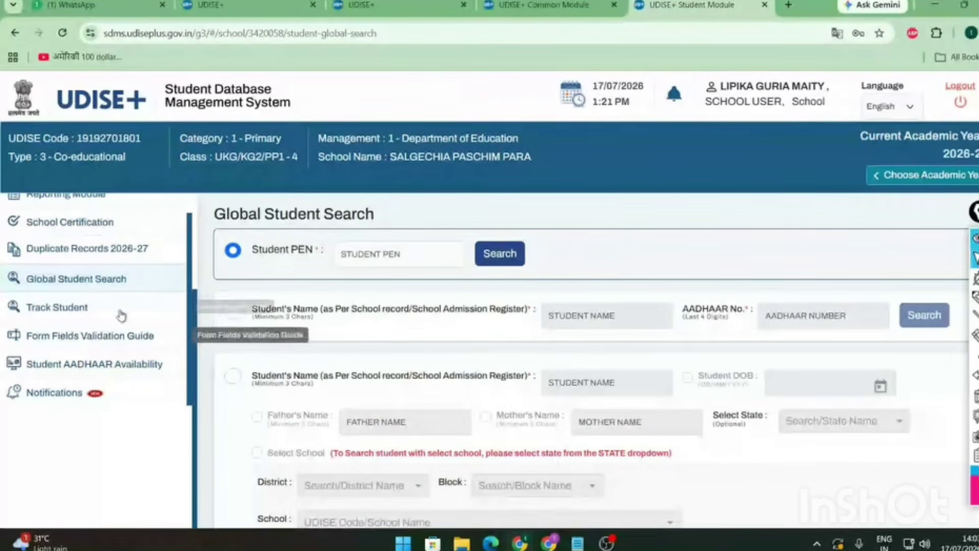
- Search Track Student using the pasted student PEN
left_click(93, 309)
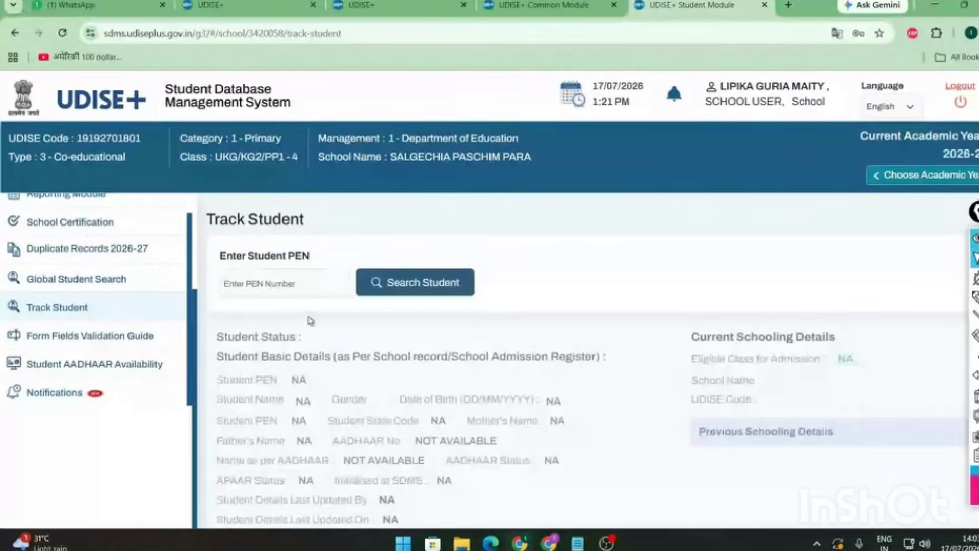
left_click(302, 287)
key("ctrl+v")
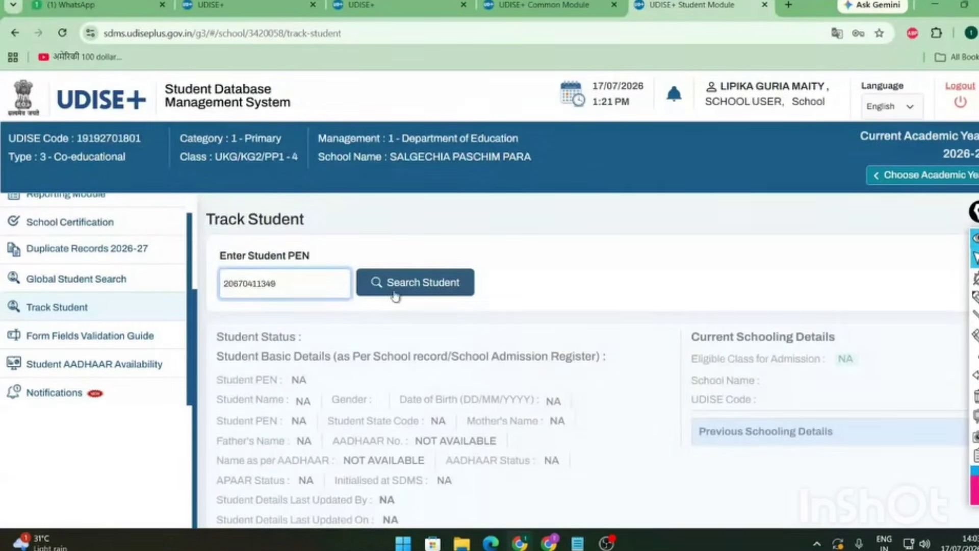
left_click(397, 294)
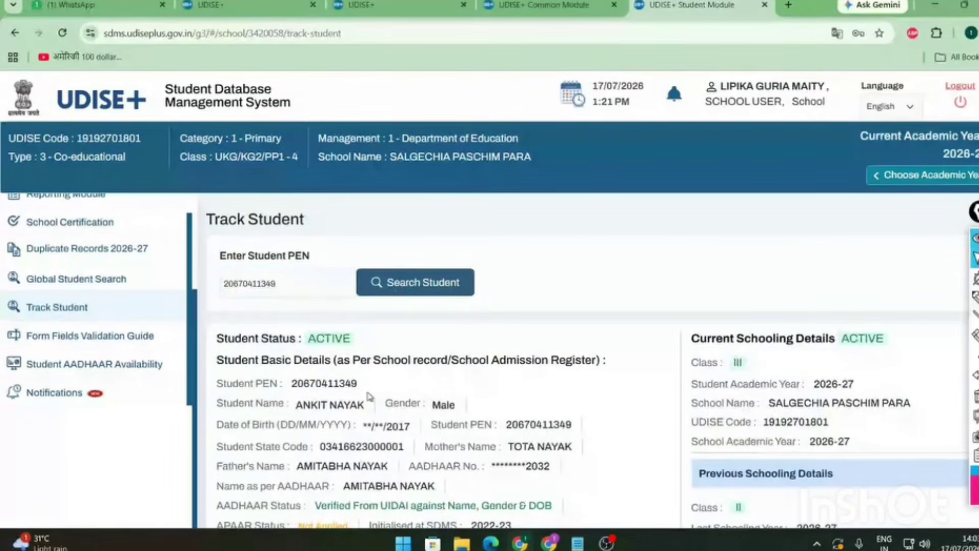
- Cross-check the PEN in Global Student Search, highlighting date of birth and school and class details
left_click(124, 279)
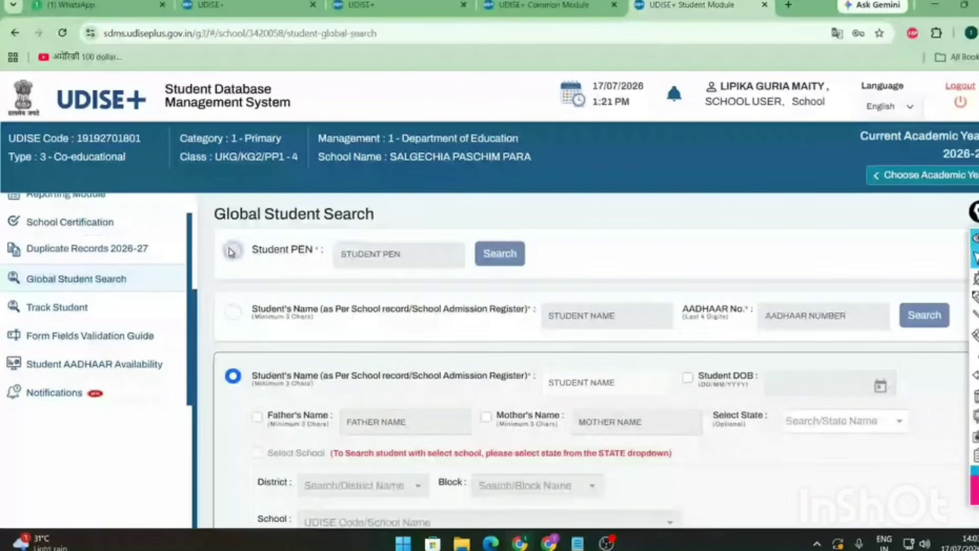
left_click(434, 257)
key("ctrl+v")
left_click(515, 262)
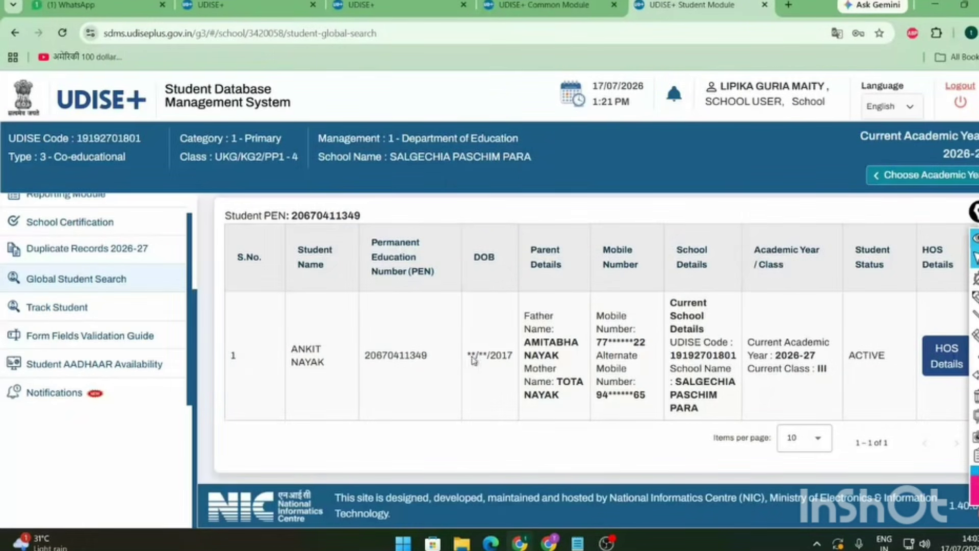
double_click(468, 356)
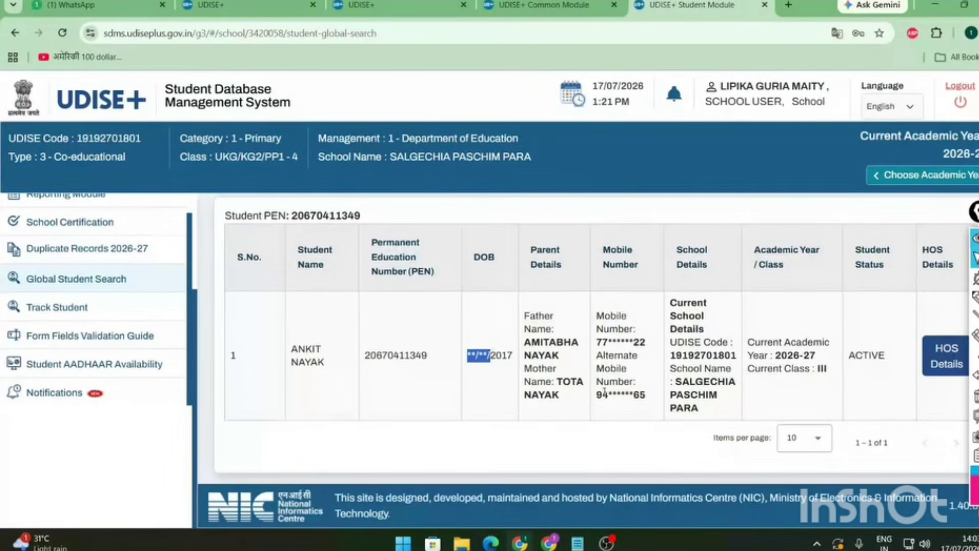
left_click_drag(604, 394, 646, 395)
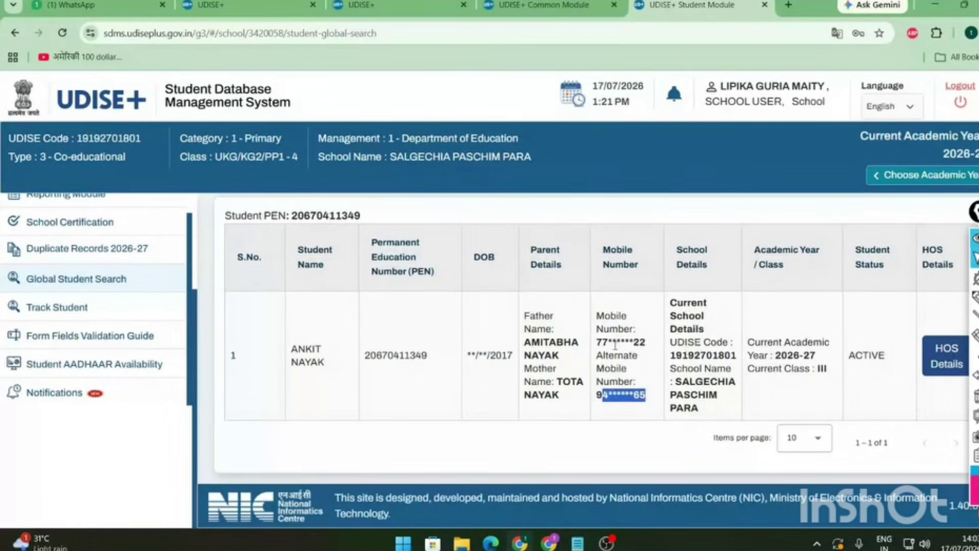
triple_click(474, 355)
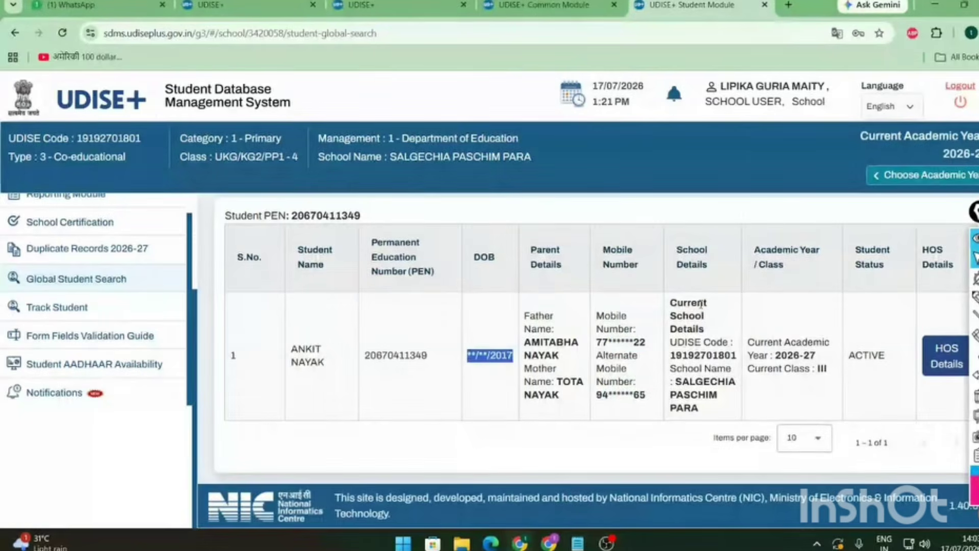
left_click_drag(701, 305, 890, 356)
left_click(885, 355)
left_click(871, 262)
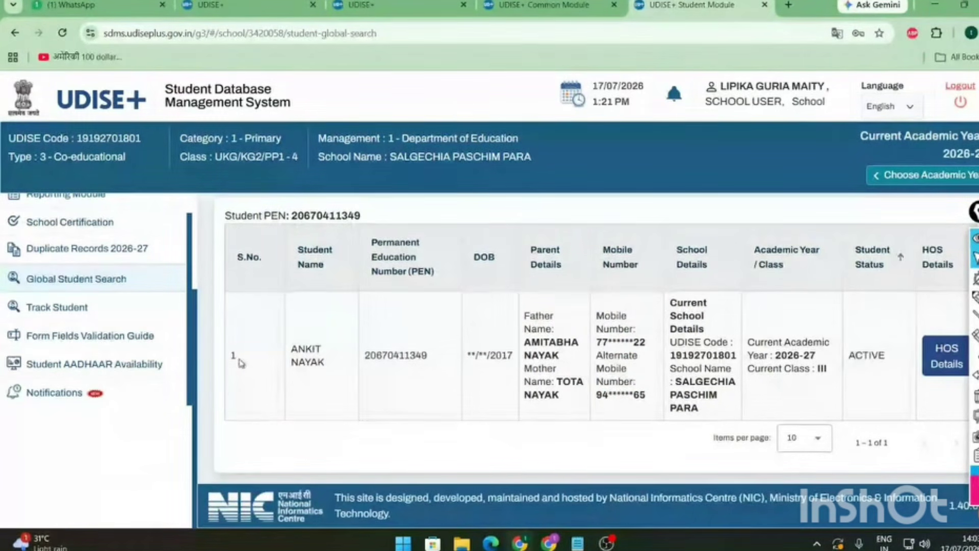
- Return to Track Student and search the PEN again to show the Class III record
left_click(117, 308)
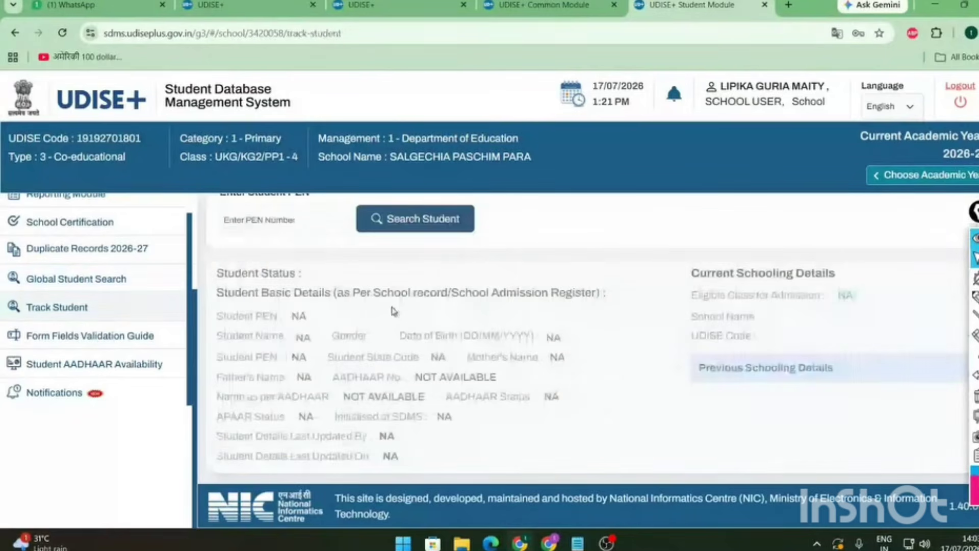
left_click(318, 230)
key("ctrl+v")
left_click(399, 229)
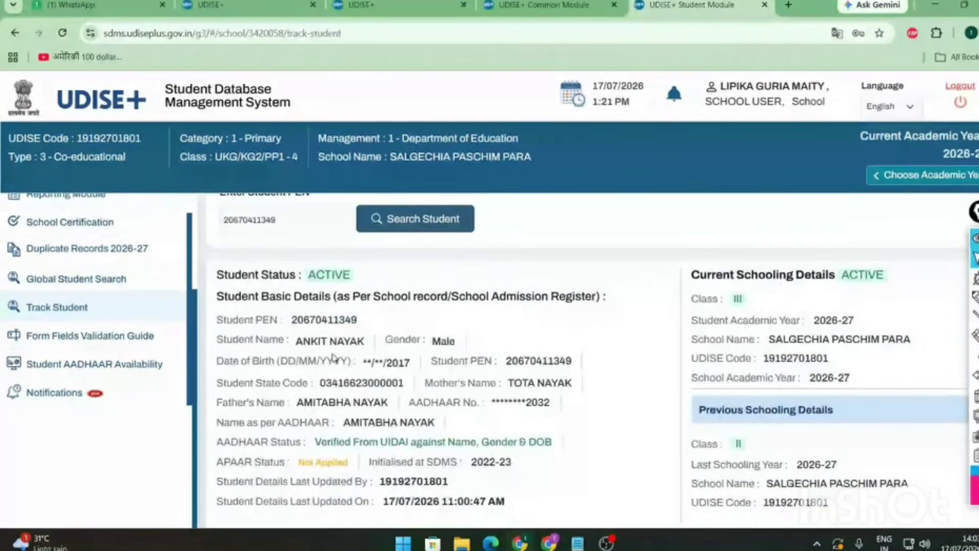
scroll(609, 397, "down", 1)
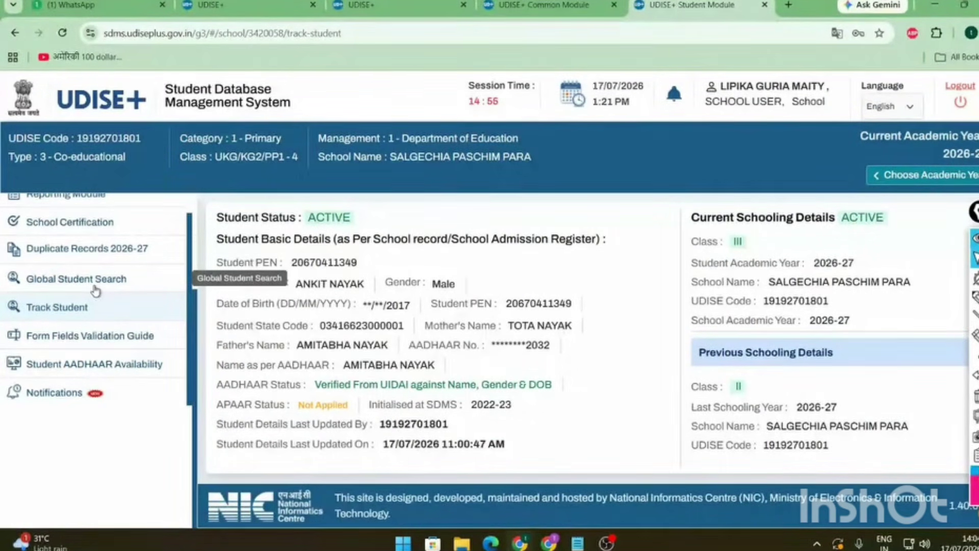
left_click(90, 336)
scroll(429, 376, "up", 5)
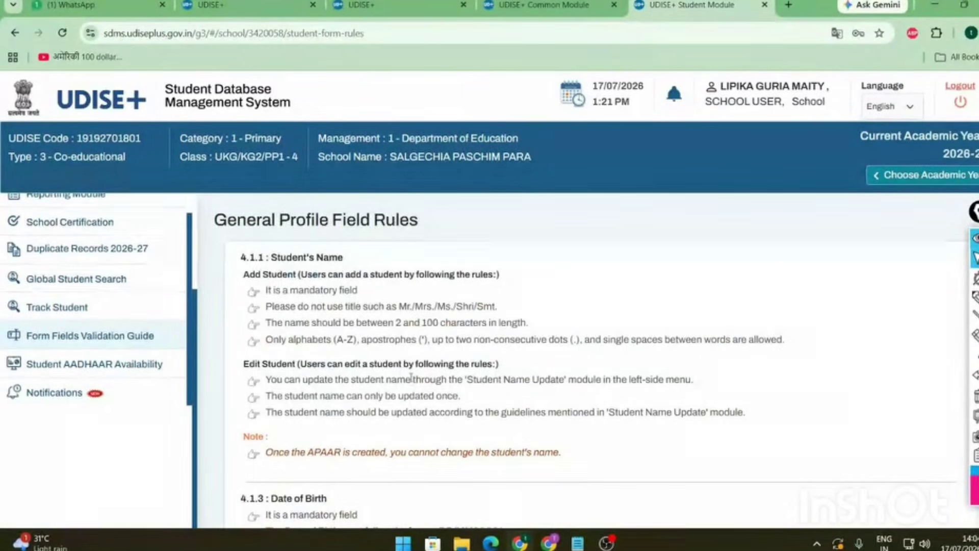
scroll(408, 383, "down", 4)
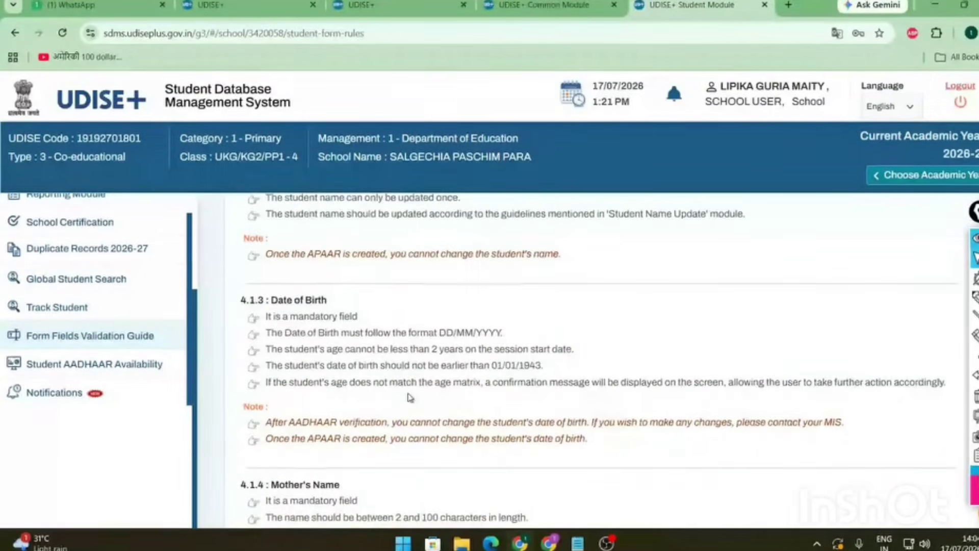
scroll(409, 397, "down", 20)
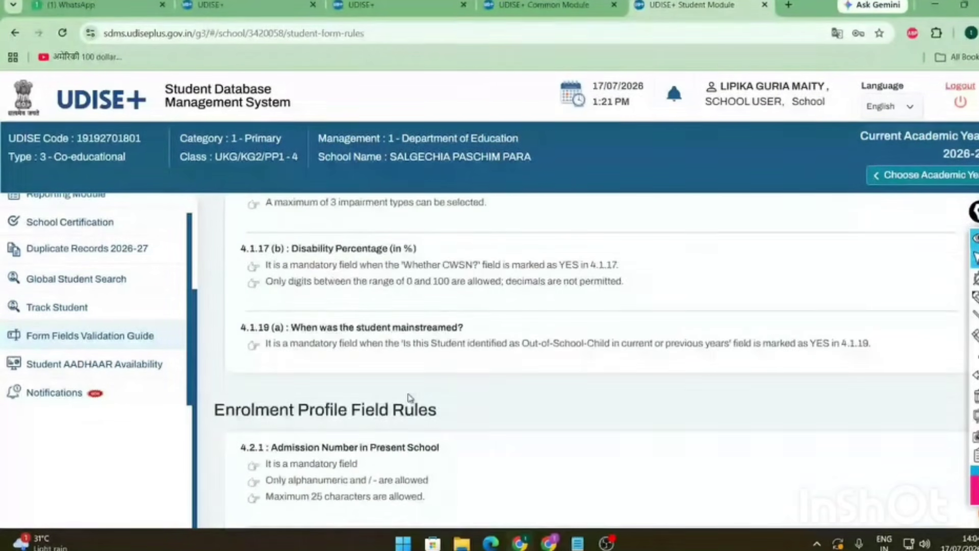
scroll(409, 397, "down", 15)
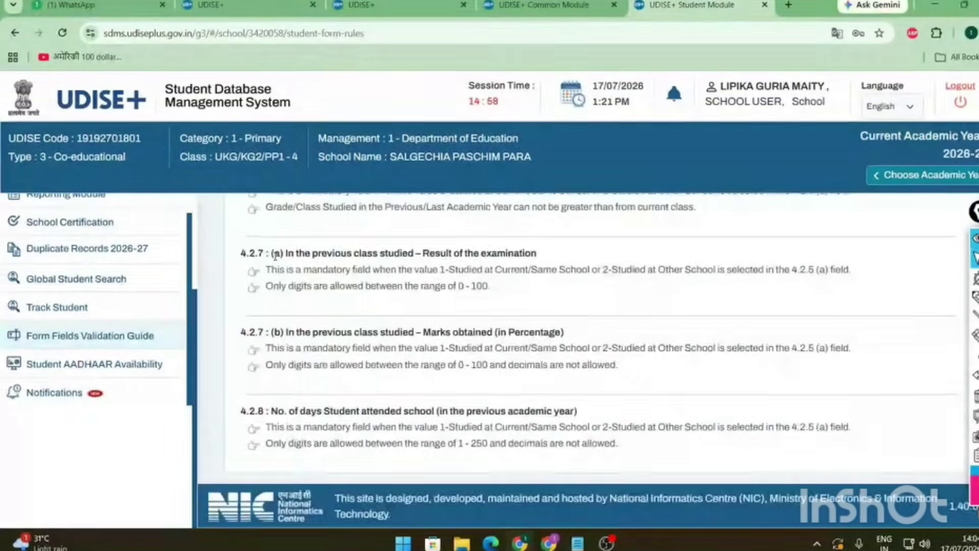
left_click_drag(272, 269, 338, 286)
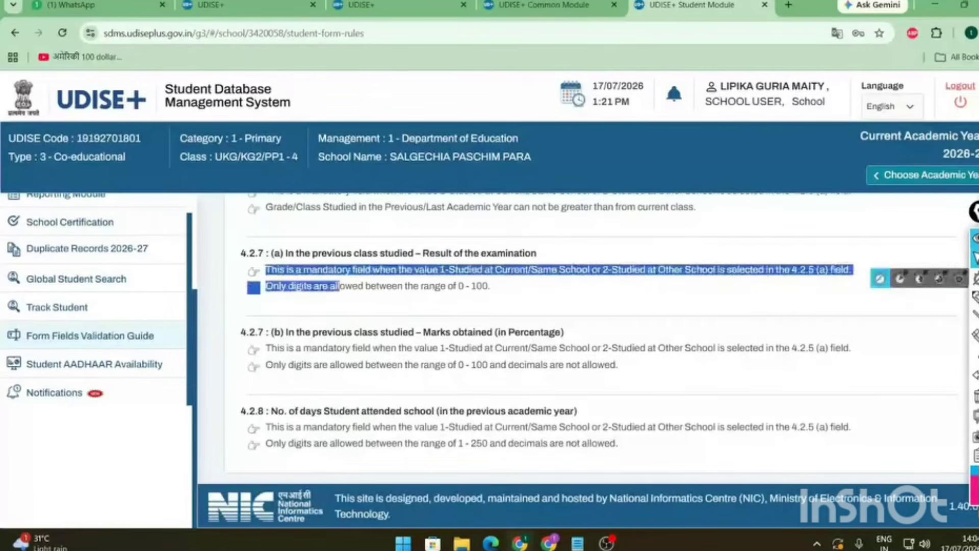
left_click(975, 297)
mouse_move(16, 347)
left_mouse_down()
mouse_move(135, 351)
mouse_move(168, 337)
mouse_move(66, 324)
mouse_move(17, 347)
left_mouse_up()
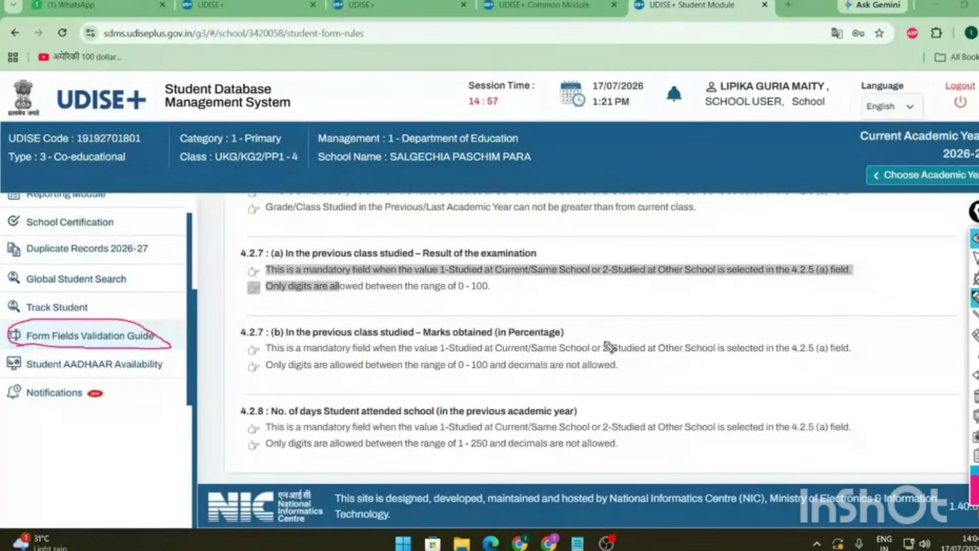
mouse_move(975, 258)
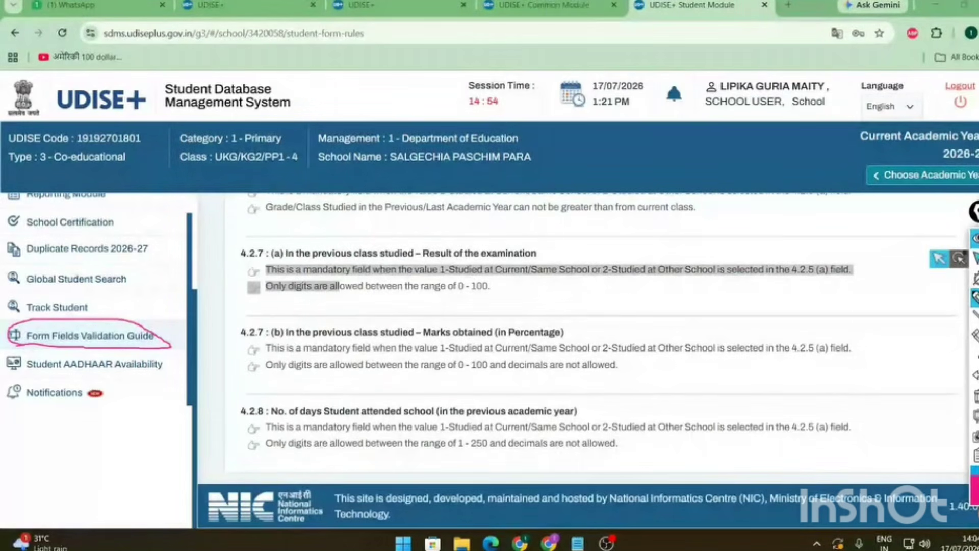
scroll(428, 333, "up", 20)
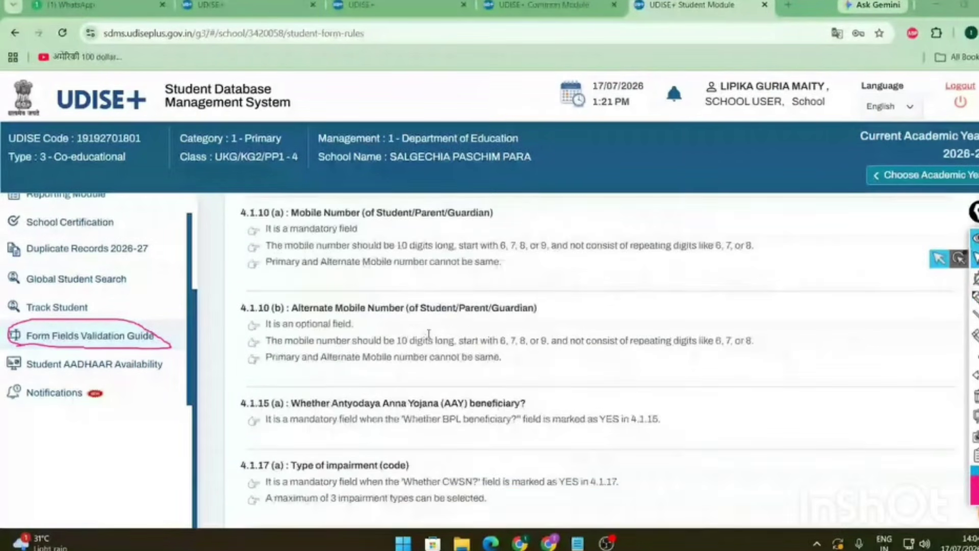
scroll(429, 333, "down", 3)
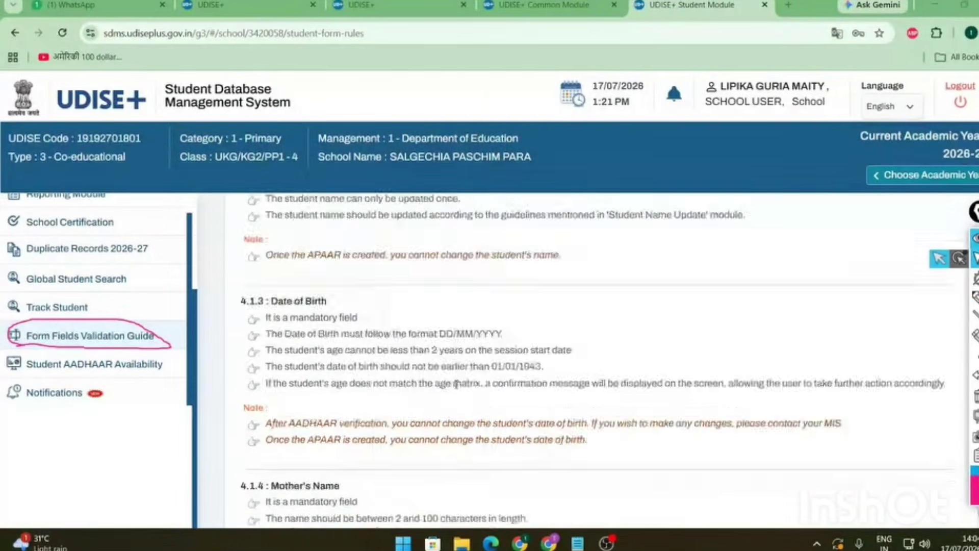
scroll(451, 377, "down", 3)
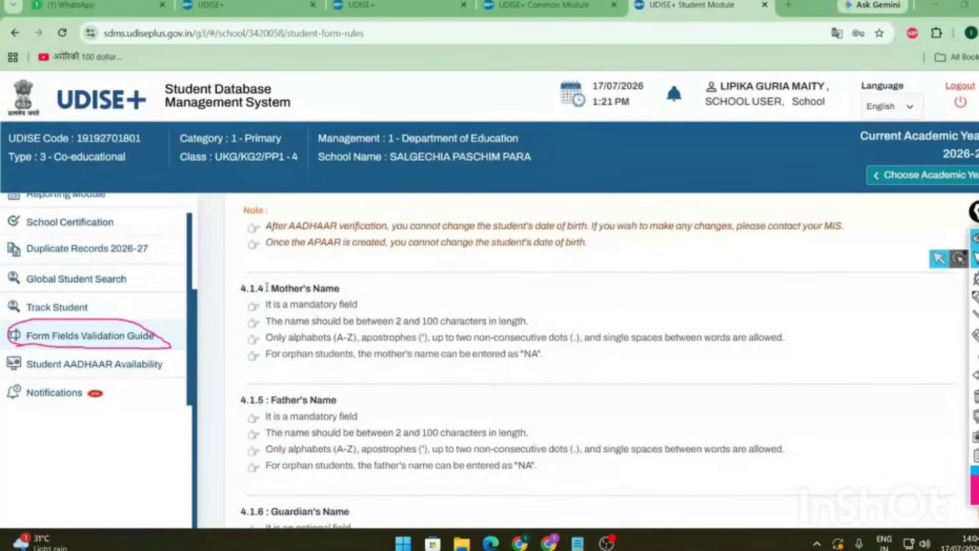
left_click_drag(269, 288, 339, 289)
double_click(534, 353)
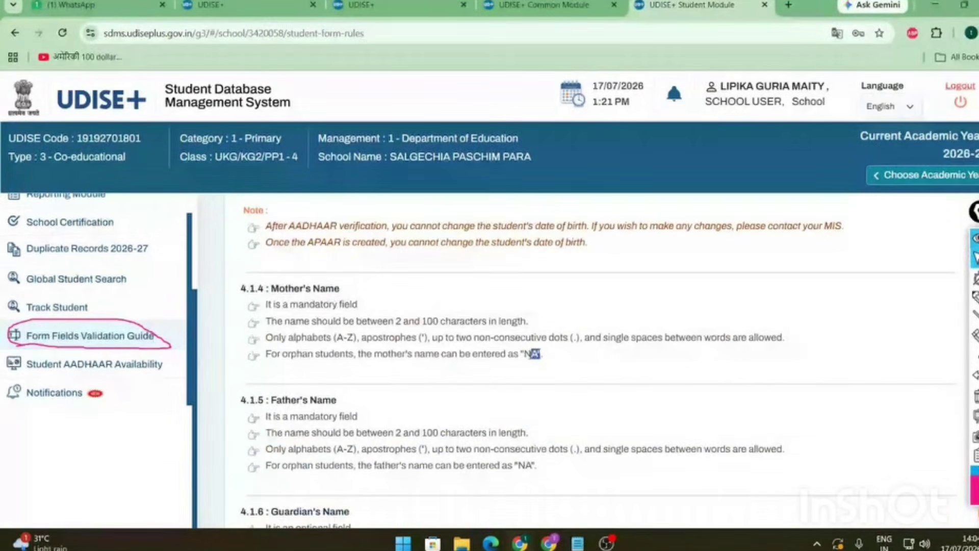
scroll(533, 352, "down", 2)
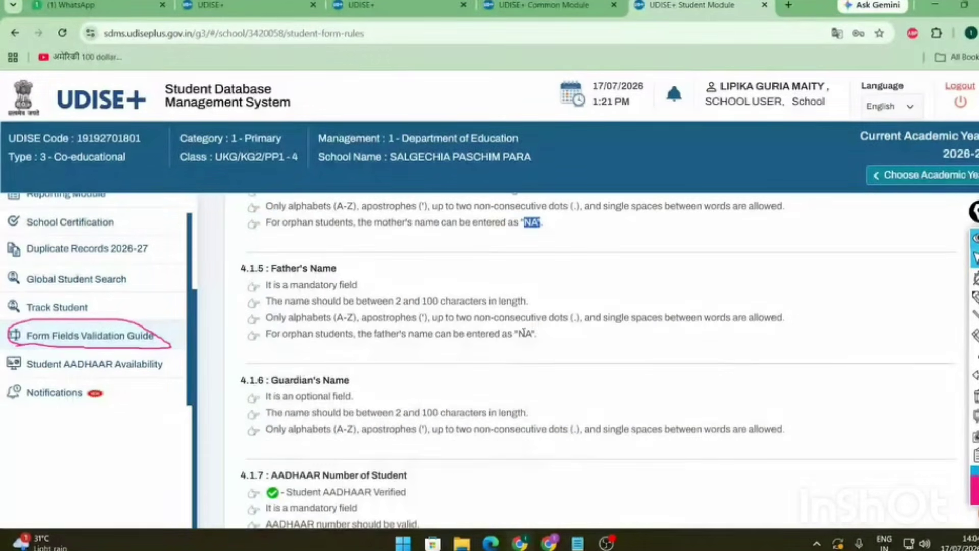
left_click(527, 333)
double_click(528, 334)
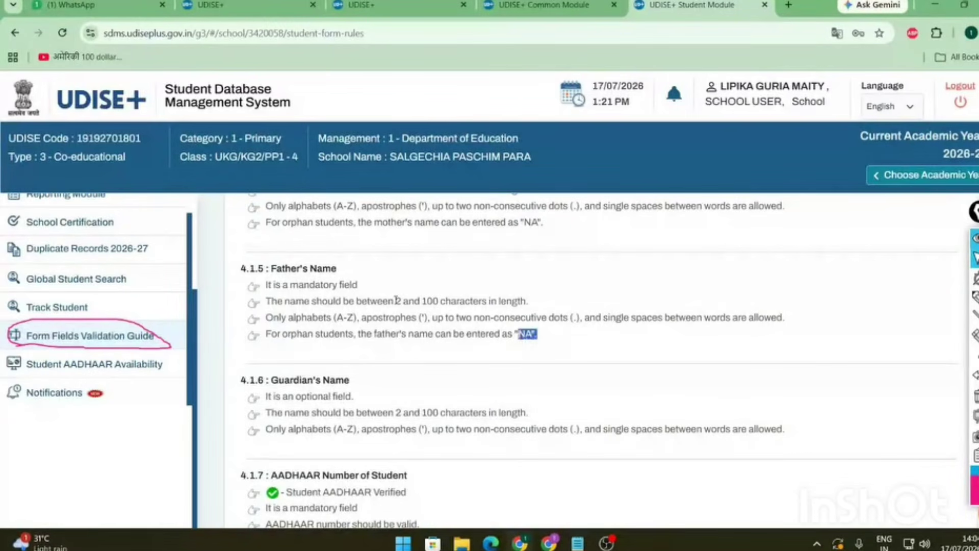
left_click_drag(397, 300, 470, 301)
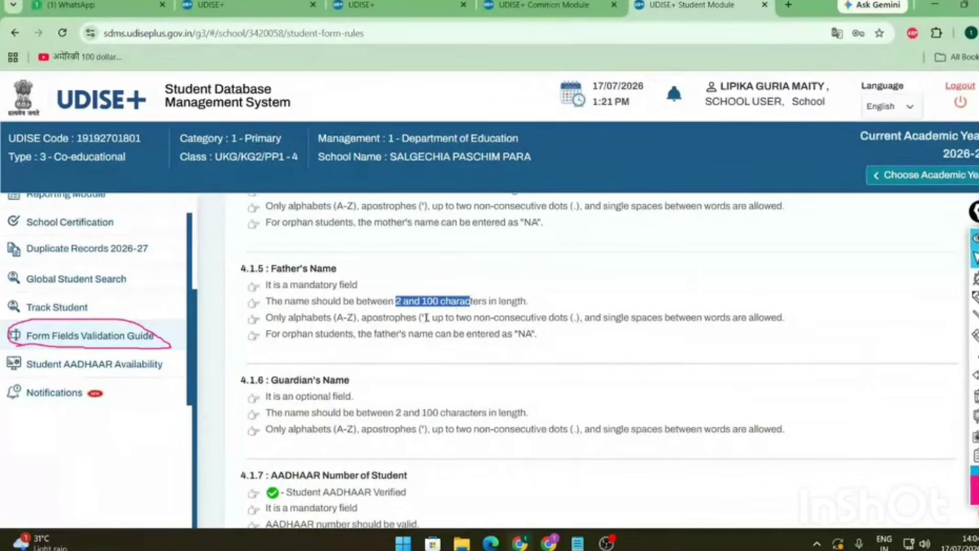
left_click_drag(335, 317, 427, 301)
left_click_drag(551, 317, 586, 318)
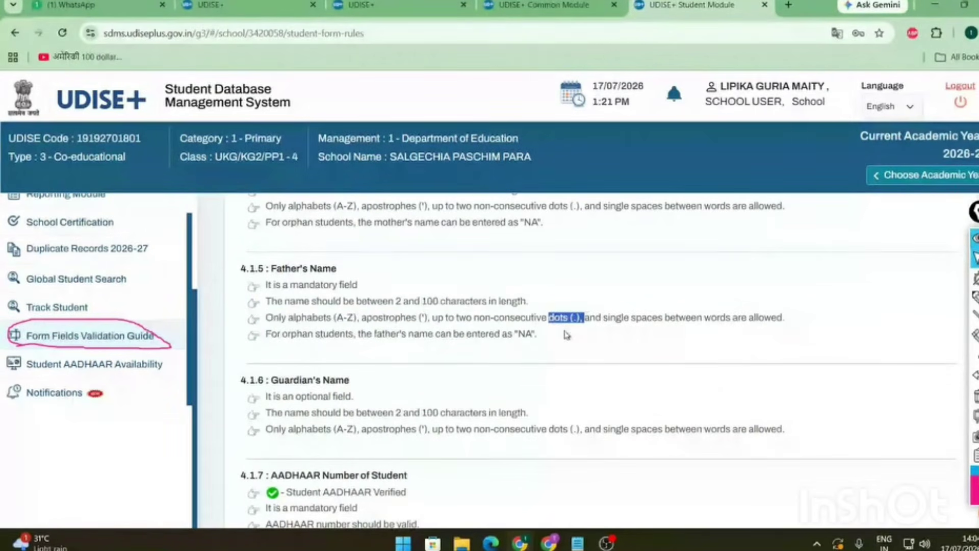
left_click(647, 316)
left_click_drag(647, 316, 783, 317)
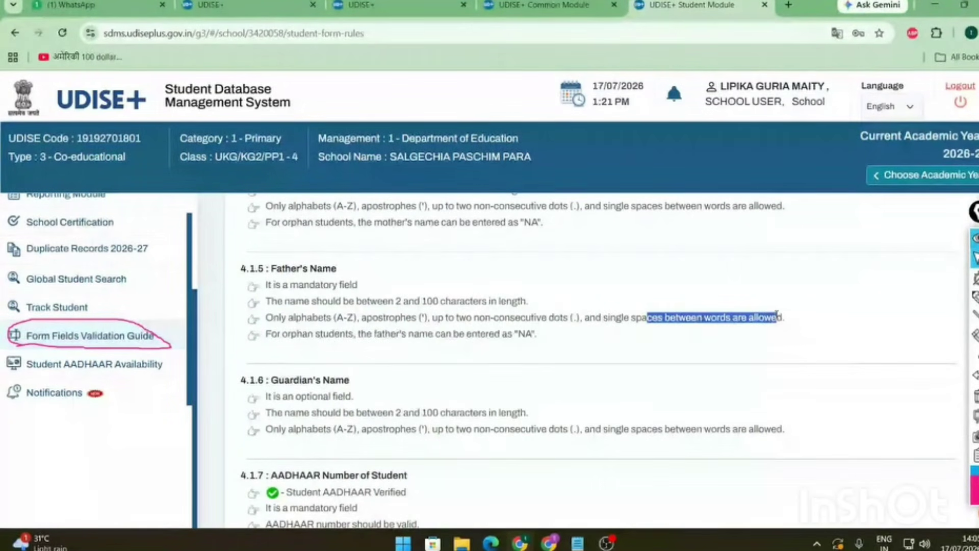
left_click(505, 321)
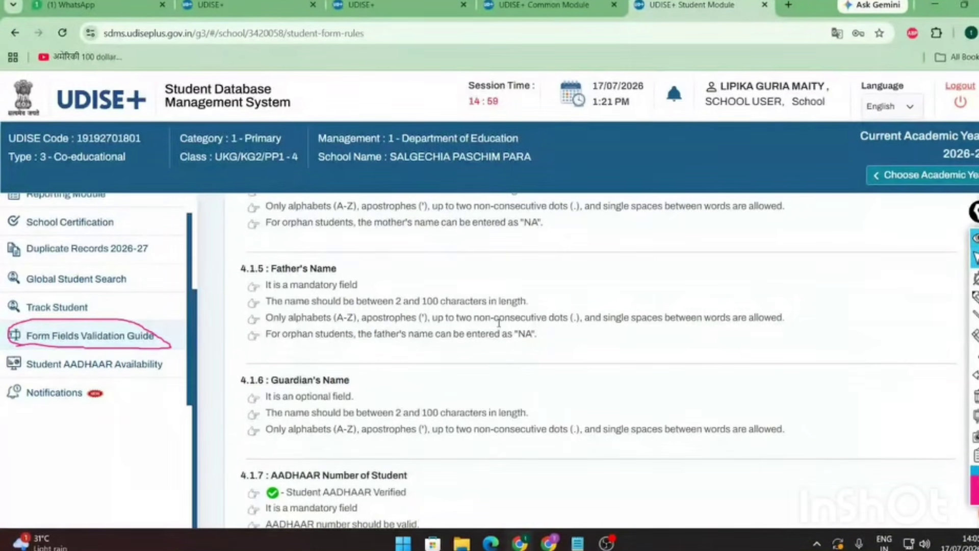
left_click_drag(325, 285, 479, 334)
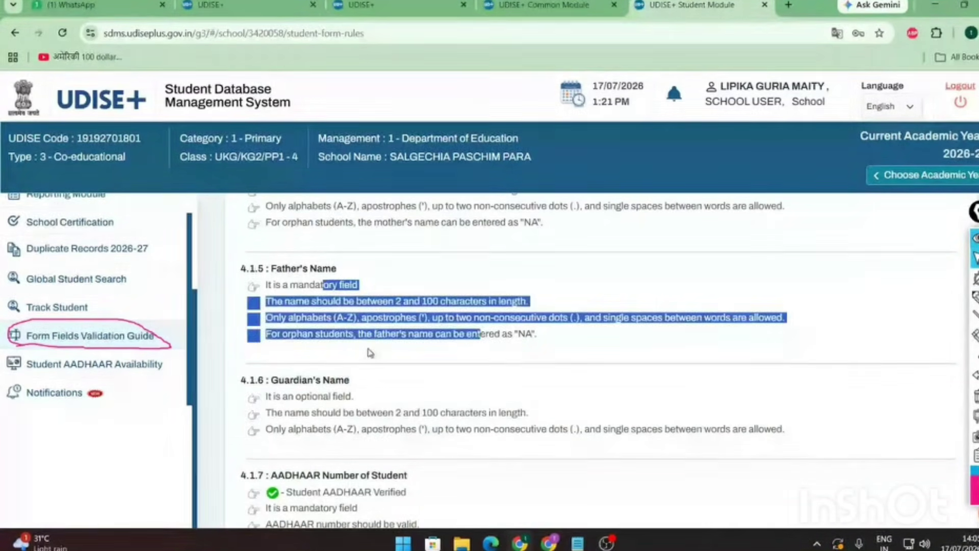
left_click(976, 336)
left_click(155, 327)
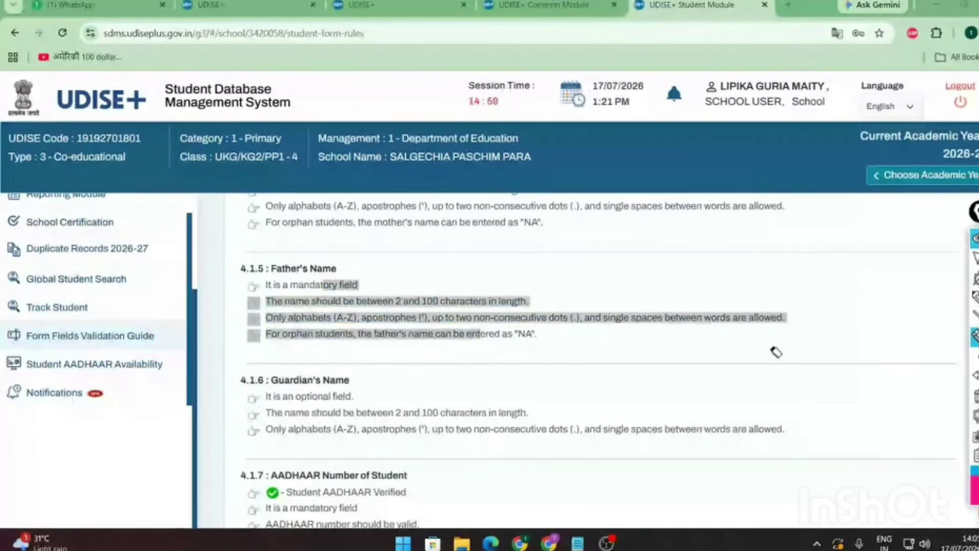
- On Student AADHAAR Availability, check a 12-digit Aadhaar number; it is not mapped to any student
left_click(116, 372)
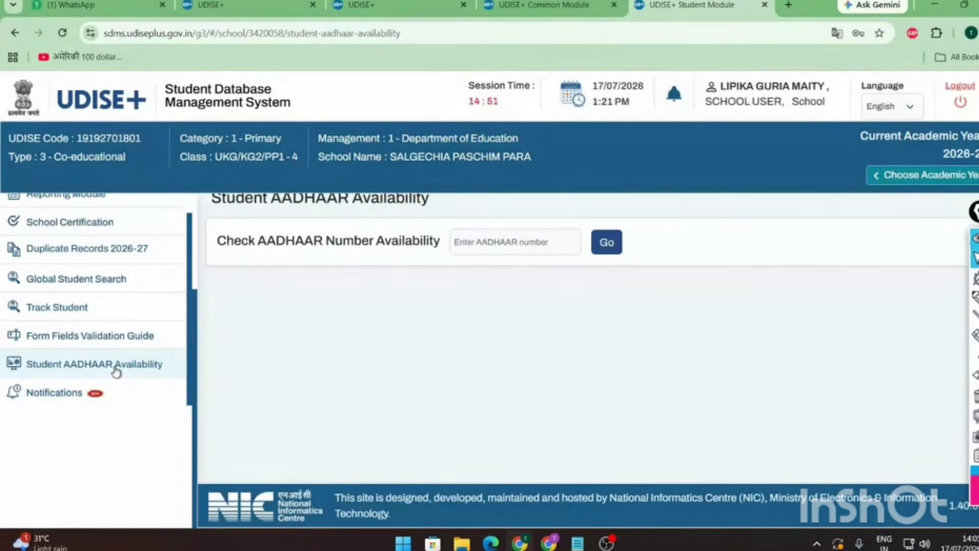
scroll(122, 375, "up", 5)
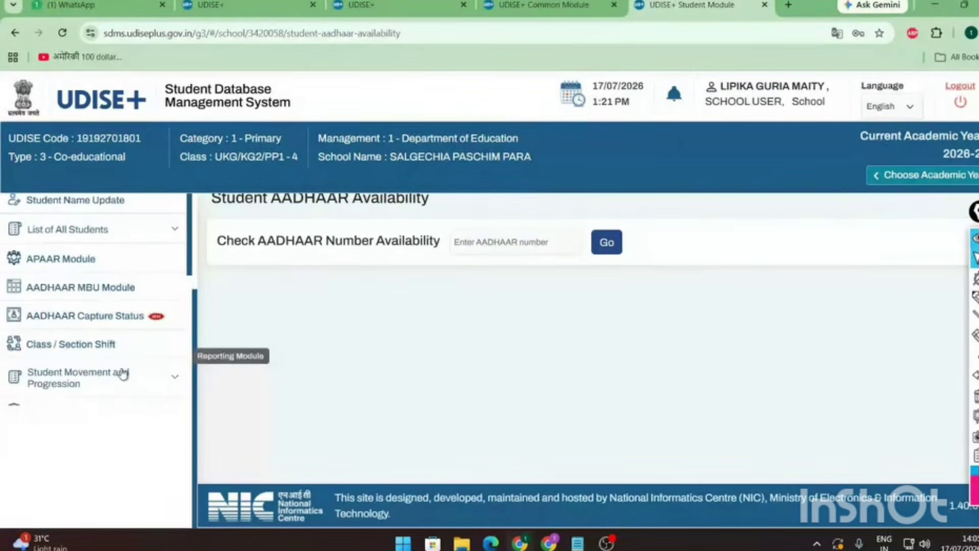
scroll(126, 350, "down", 5)
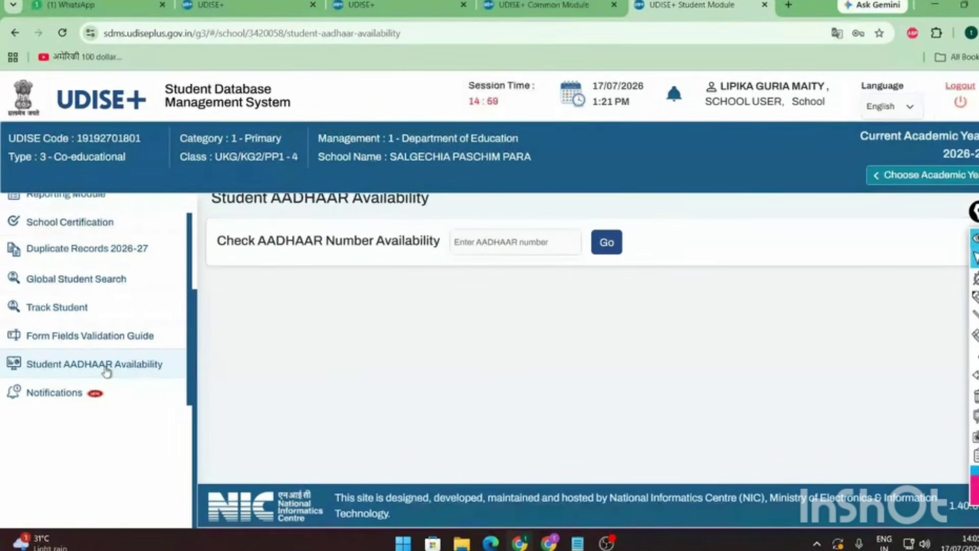
left_click(507, 238)
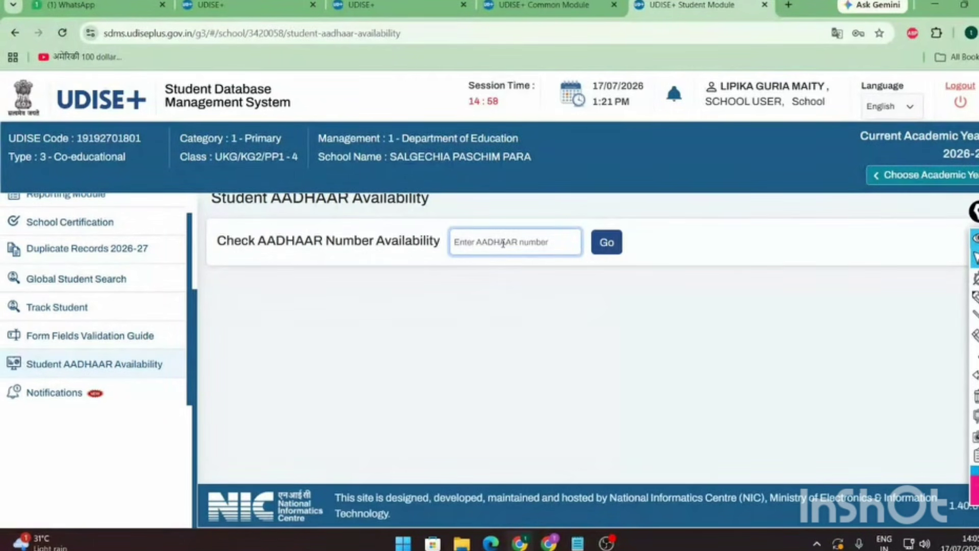
type("1111")
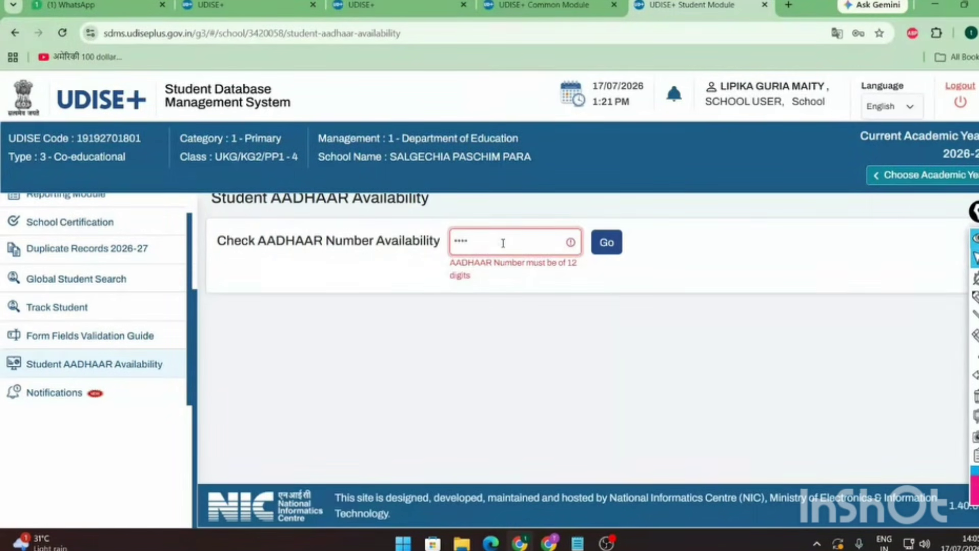
type("11111111")
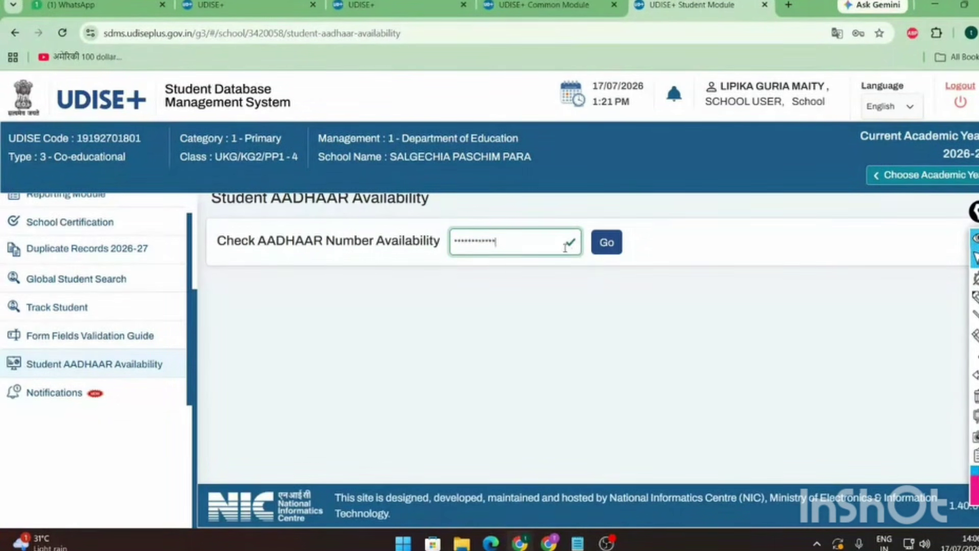
left_click(611, 244)
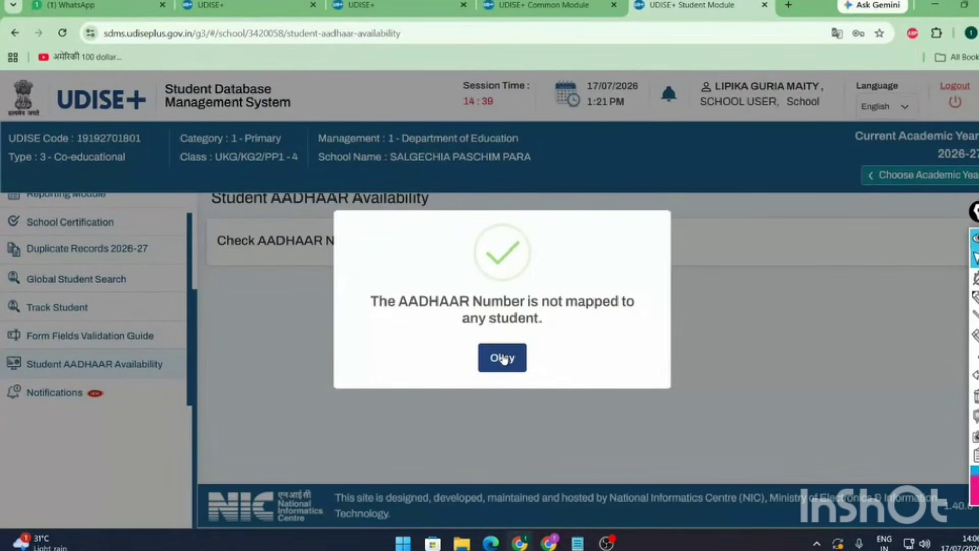
left_click(503, 358)
- Re-run the Aadhaar availability check twice, dismissing the not-mapped result each time
double_click(521, 250)
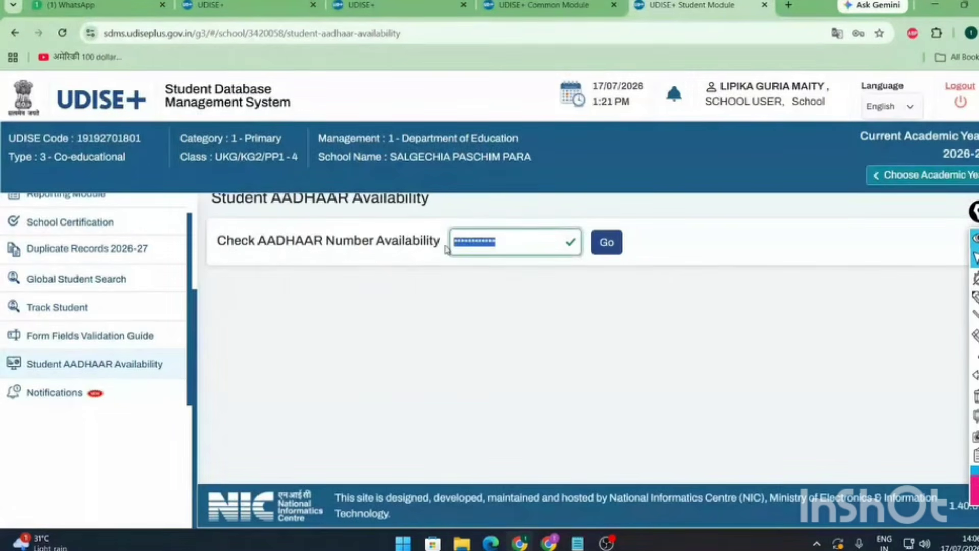
left_click(601, 243)
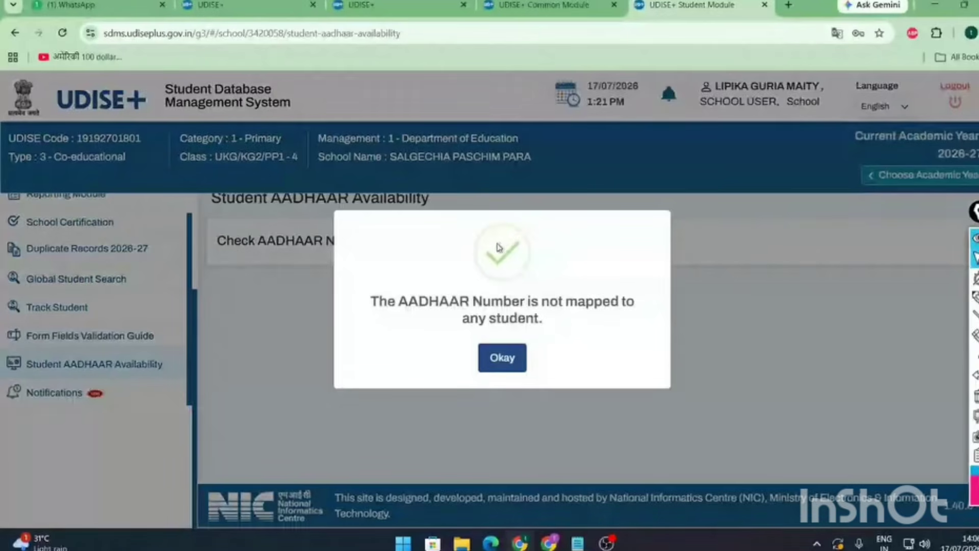
left_click(510, 360)
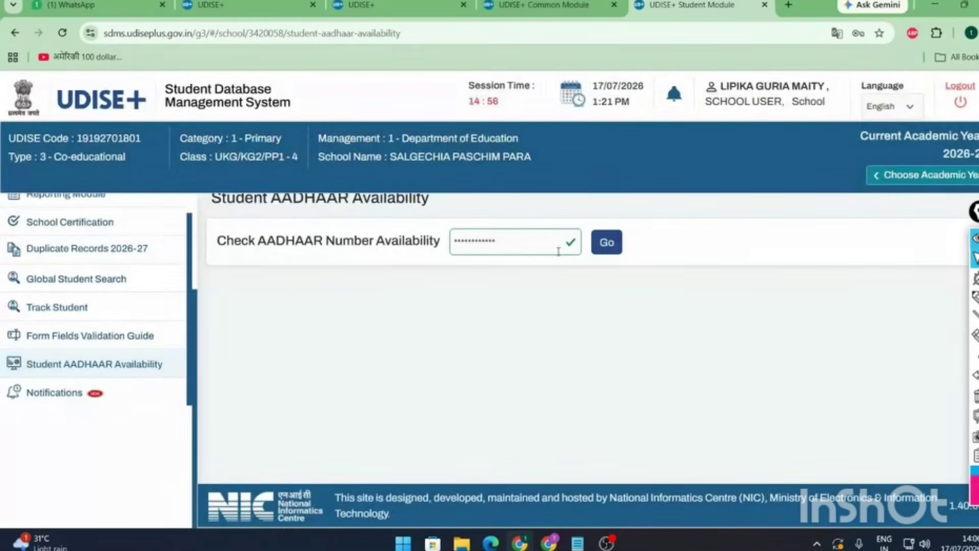
left_click(608, 245)
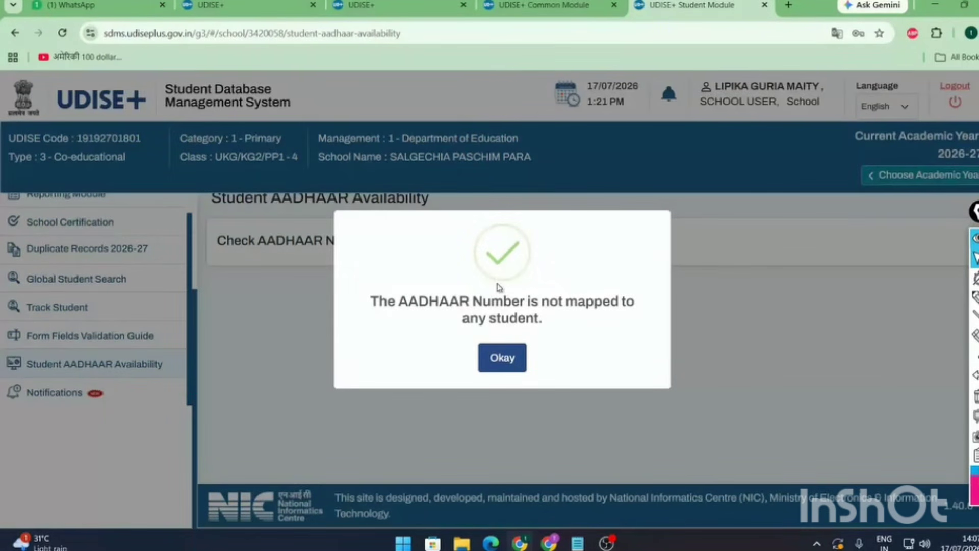
left_click(499, 359)
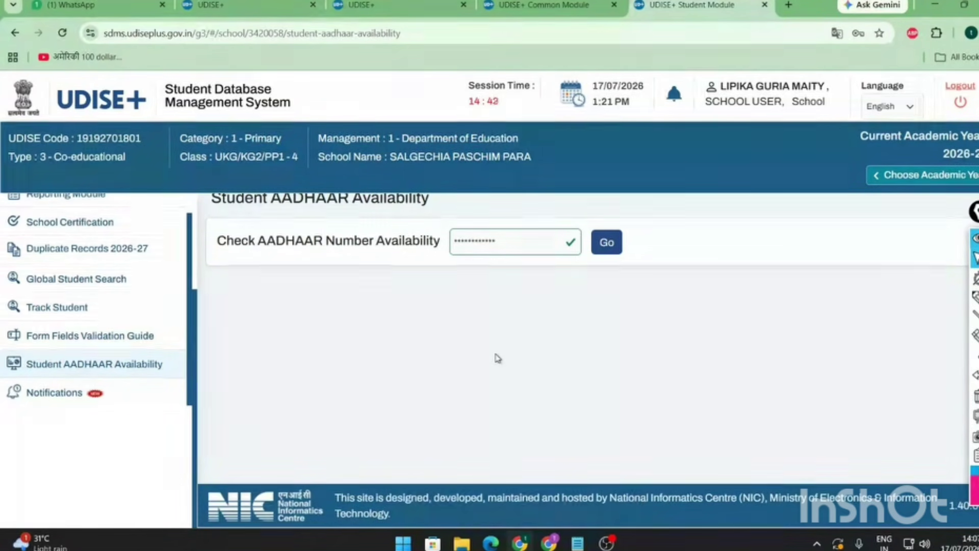
scroll(131, 321, "up", 3)
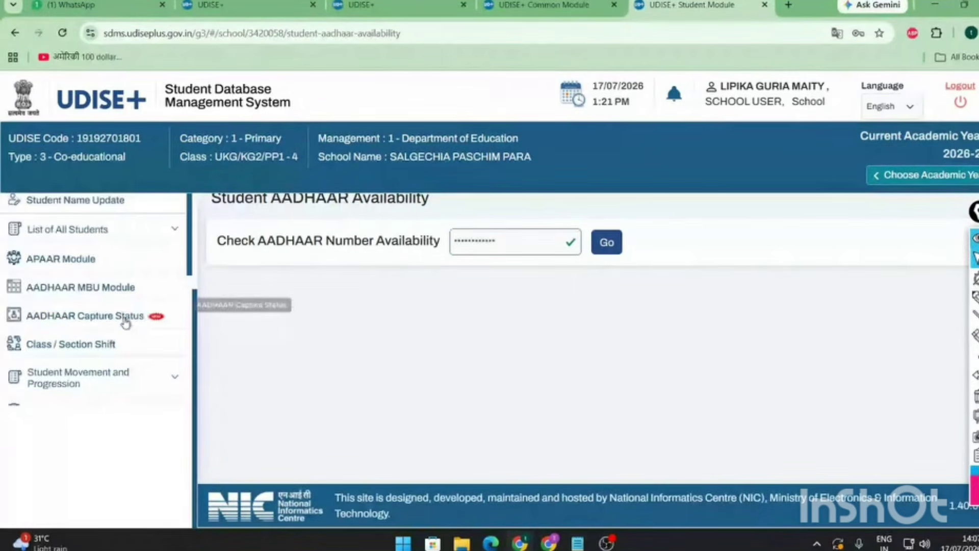
scroll(131, 322, "down", 3)
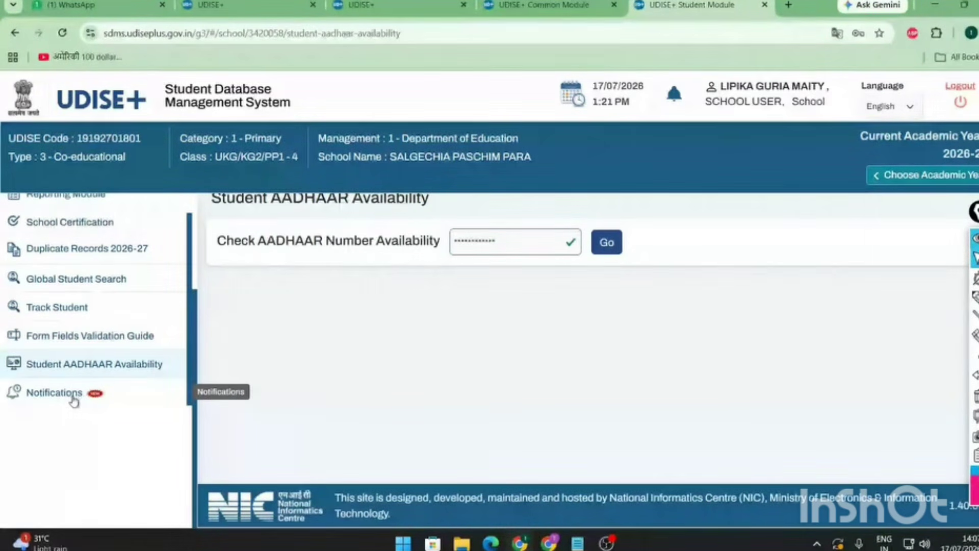
- Open Notifications and confirm Release Request Management shows No Notification
left_click(96, 404)
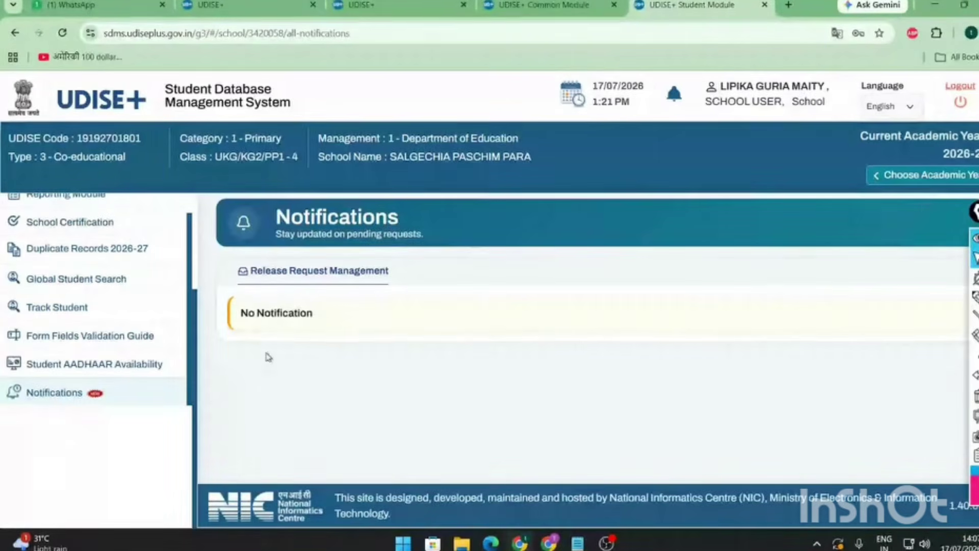
left_click_drag(327, 319, 239, 313)
left_click(321, 317)
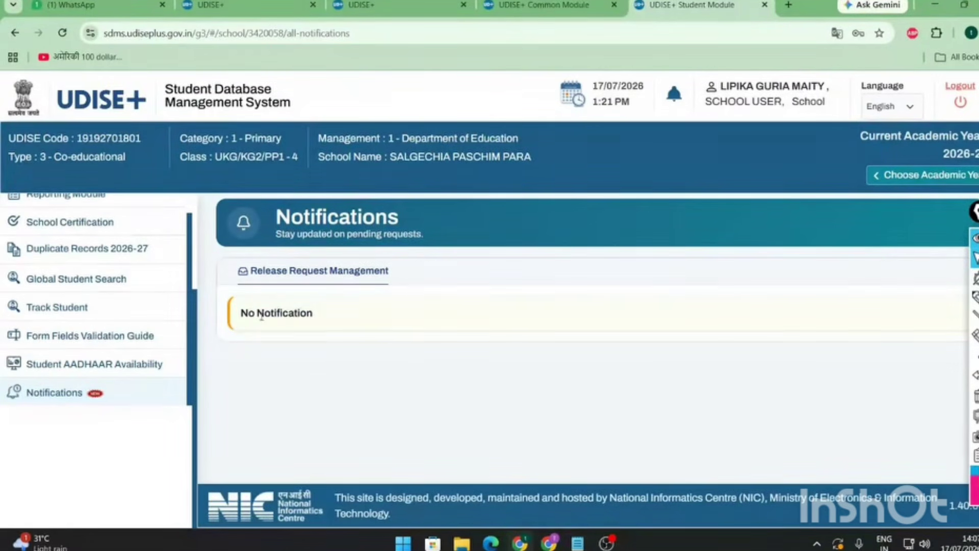
scroll(179, 357, "up", 5)
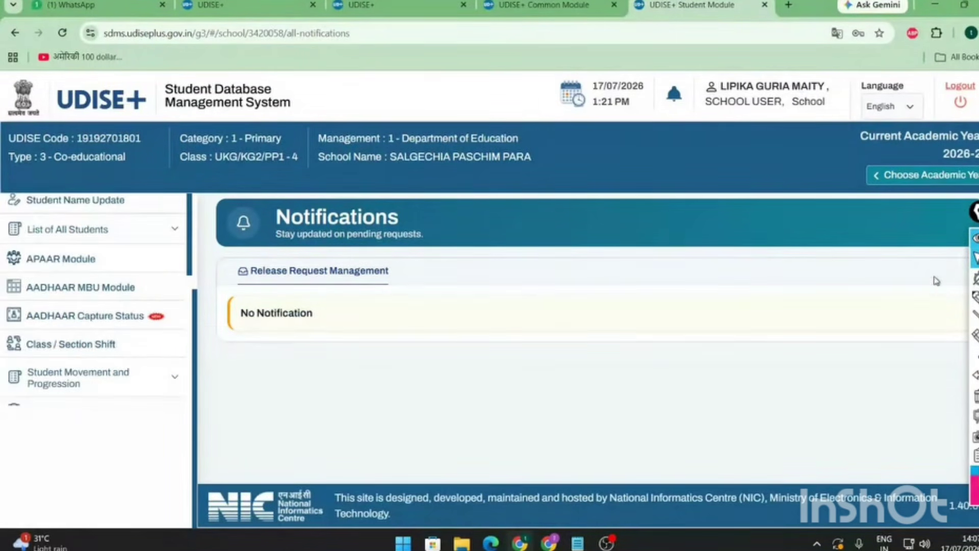
scroll(144, 332, "up", 3)
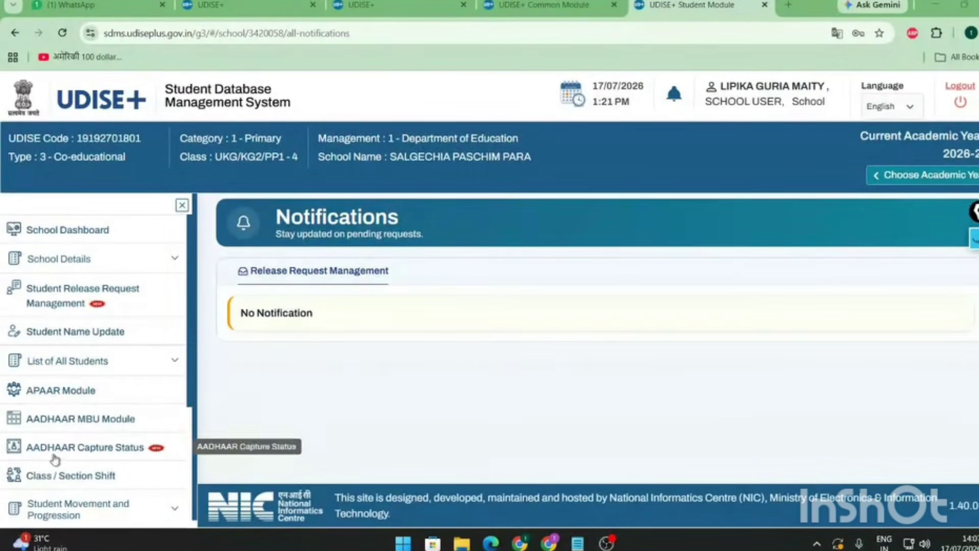
- Open AADHAAR Capture Status and highlight the All row's student, verification and MBU counts
left_click(102, 452)
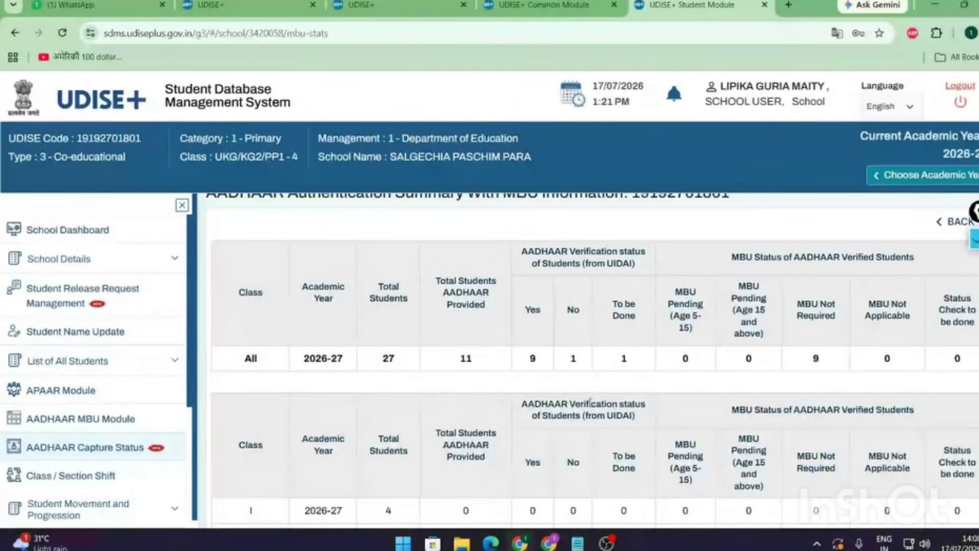
scroll(590, 400, "down", 3)
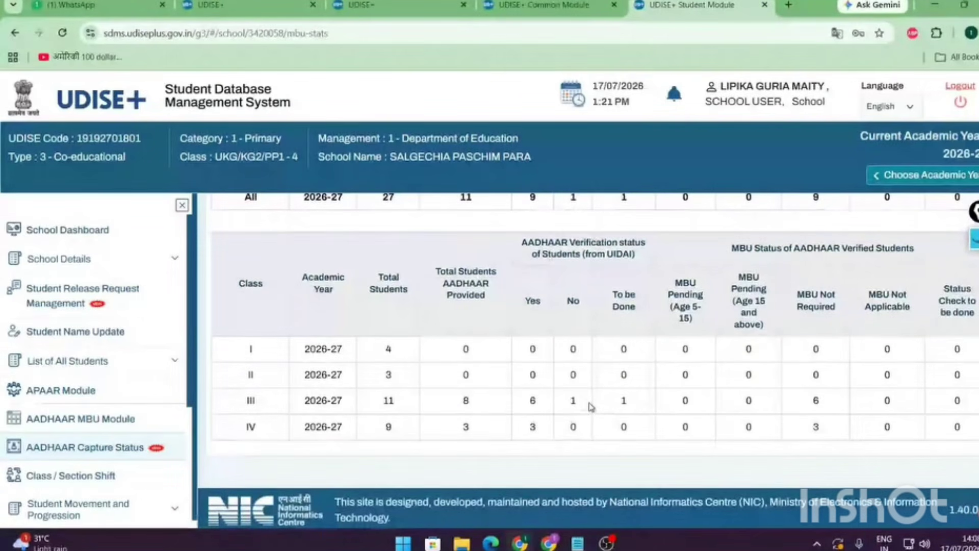
scroll(591, 407, "up", 3)
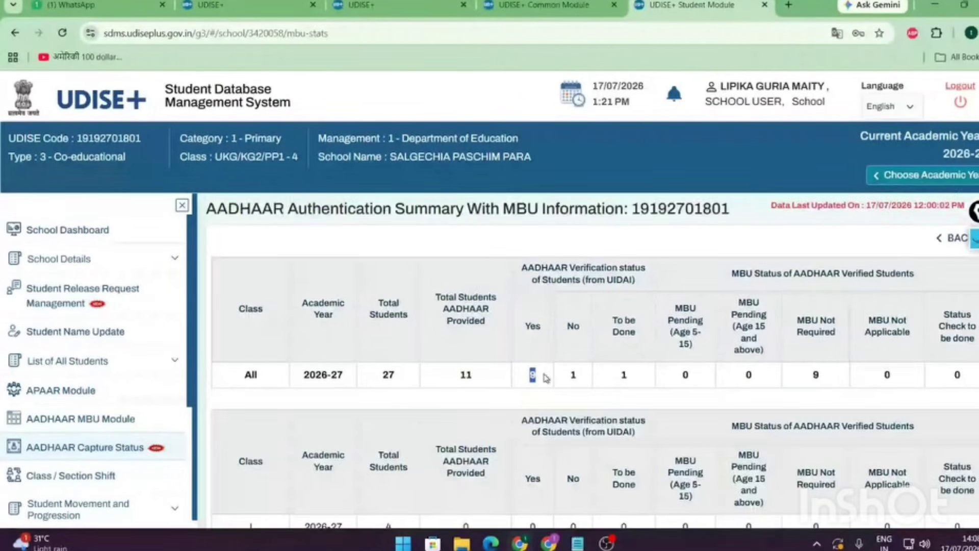
double_click(574, 375)
left_click_drag(668, 376, 970, 387)
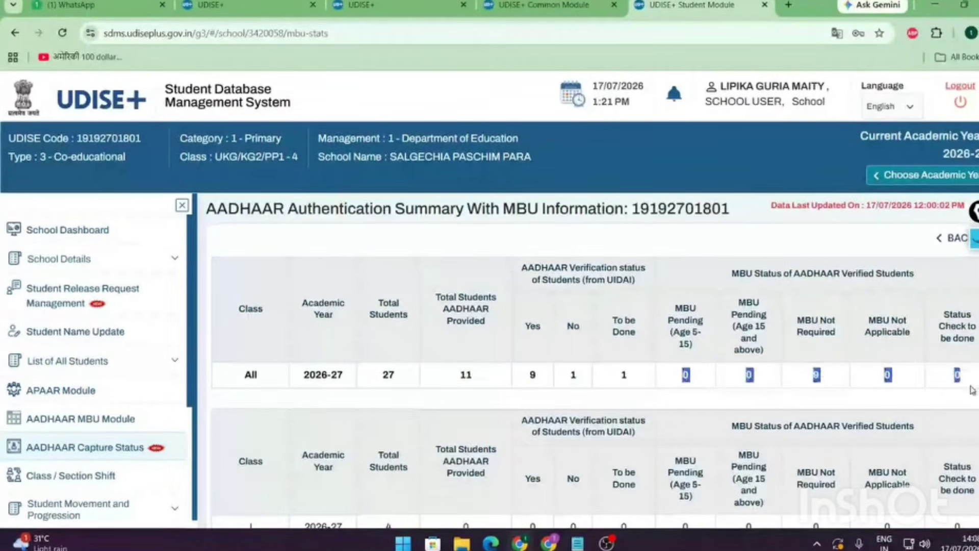
left_click_drag(372, 384, 621, 384)
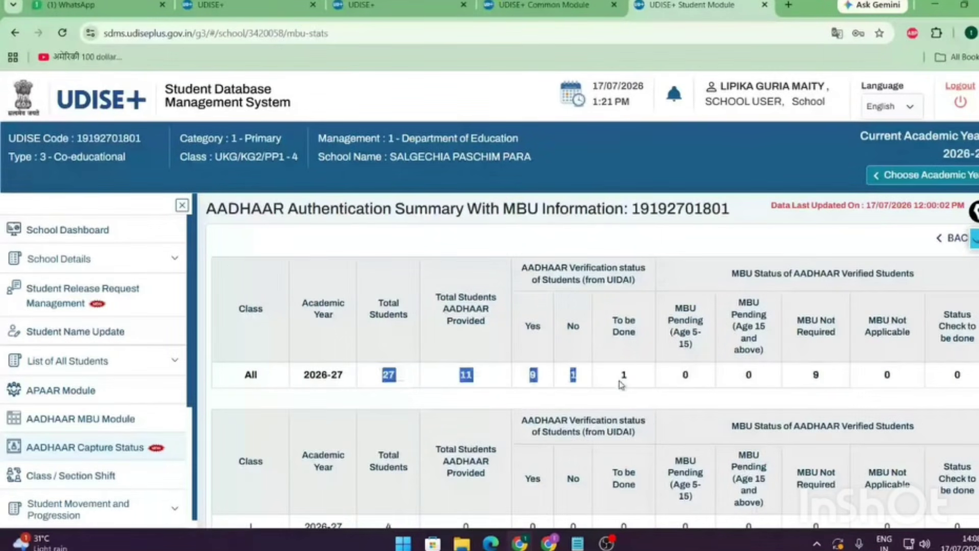
- Scroll through the MBU summary table, then go to the APAAR Module page
scroll(621, 384, "down", 5)
scroll(444, 400, "up", 5)
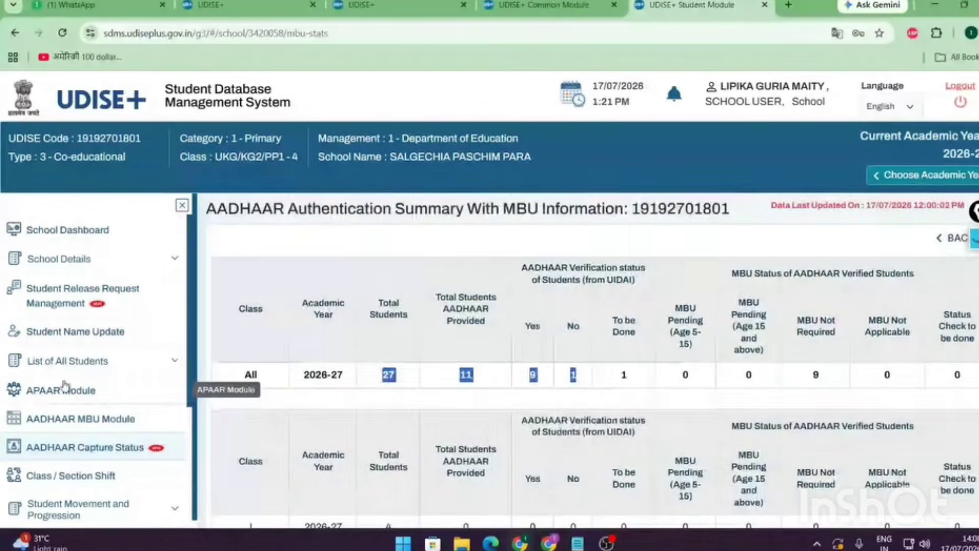
left_click(87, 400)
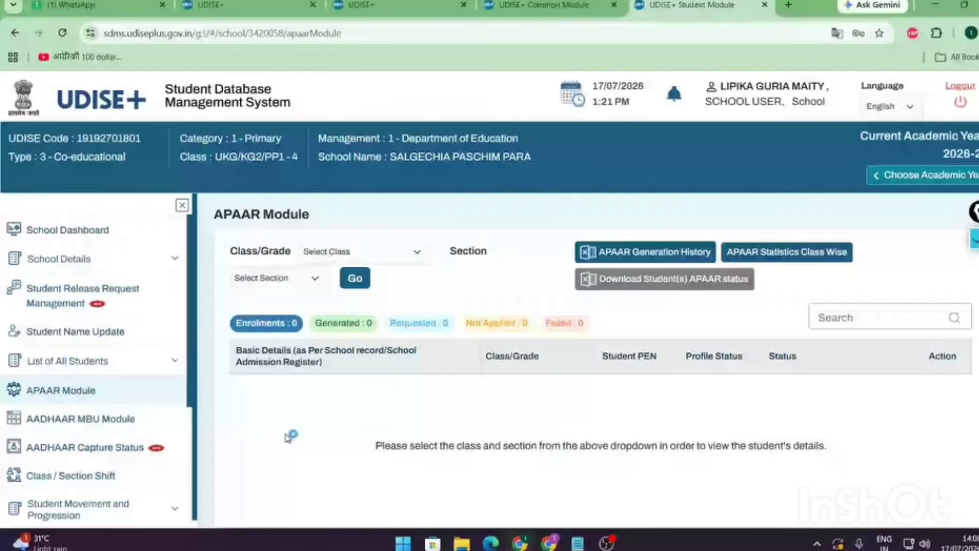
left_click(80, 418)
scroll(553, 423, "down", 7)
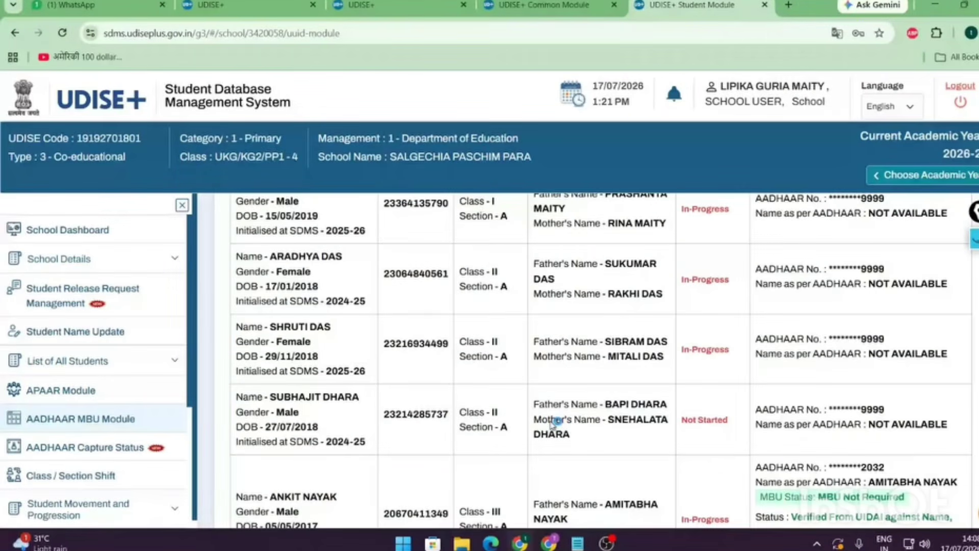
scroll(592, 397, "up", 7)
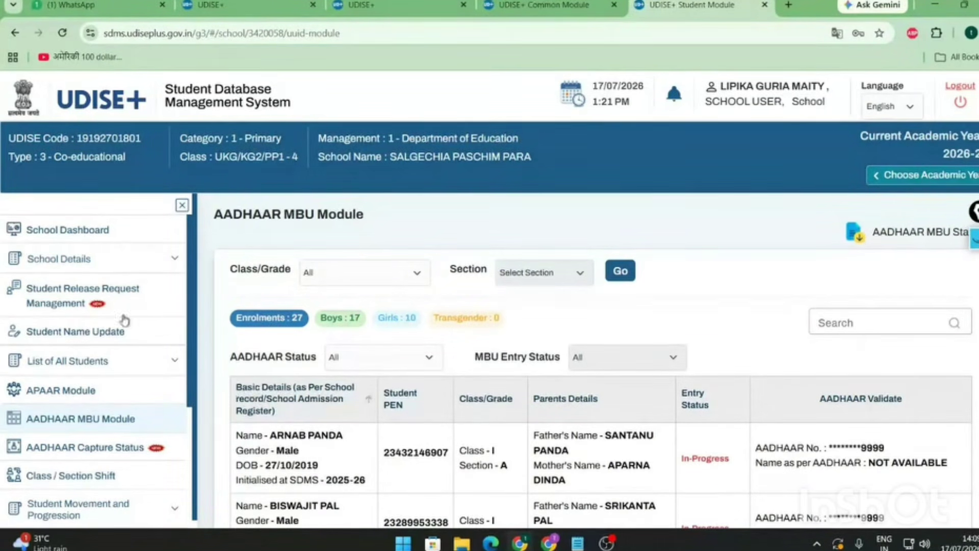
scroll(109, 348, "down", 1)
scroll(109, 348, "down", 3)
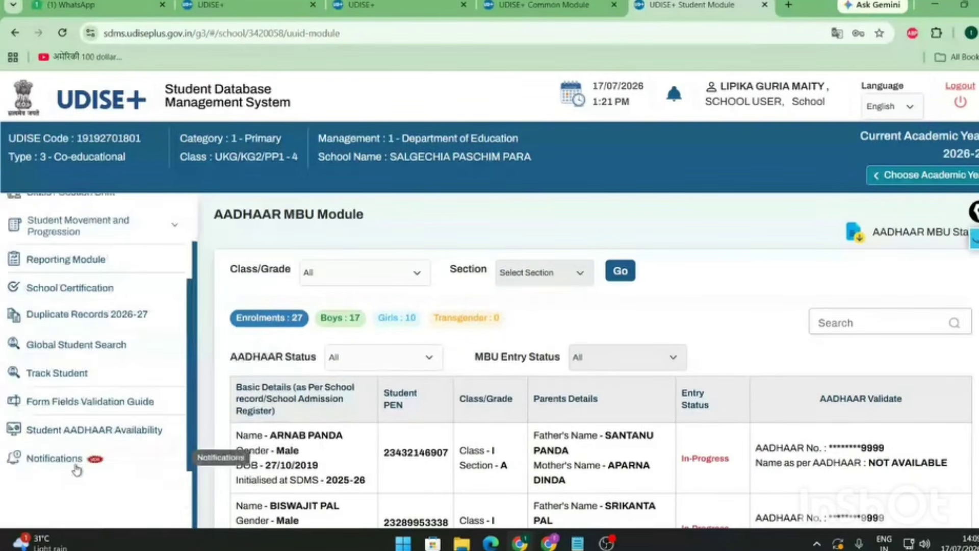
scroll(76, 459, "up", 3)
scroll(77, 372, "up", 1)
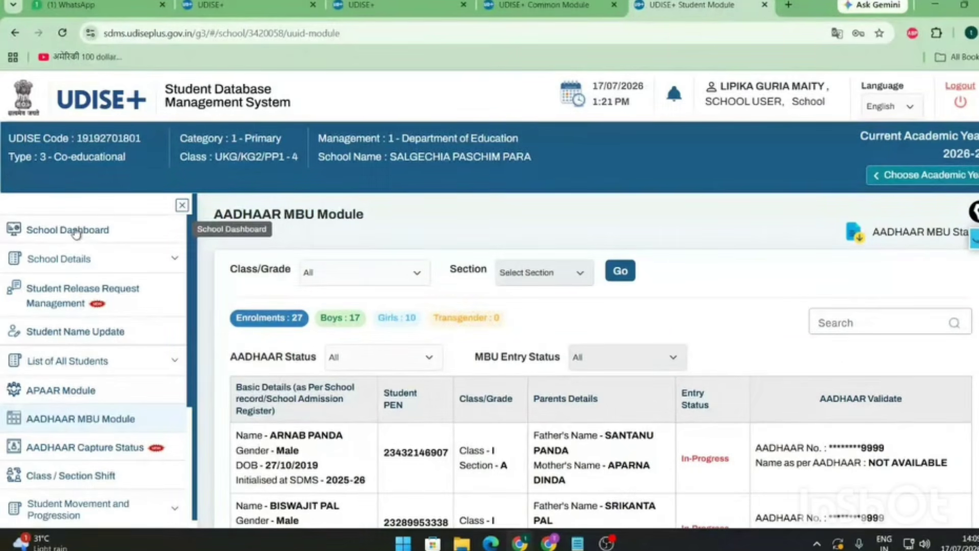
- Open the School Dashboard grade-wise table and circle the UKG/KG2/PP1 row with the screen pen
left_click(76, 233)
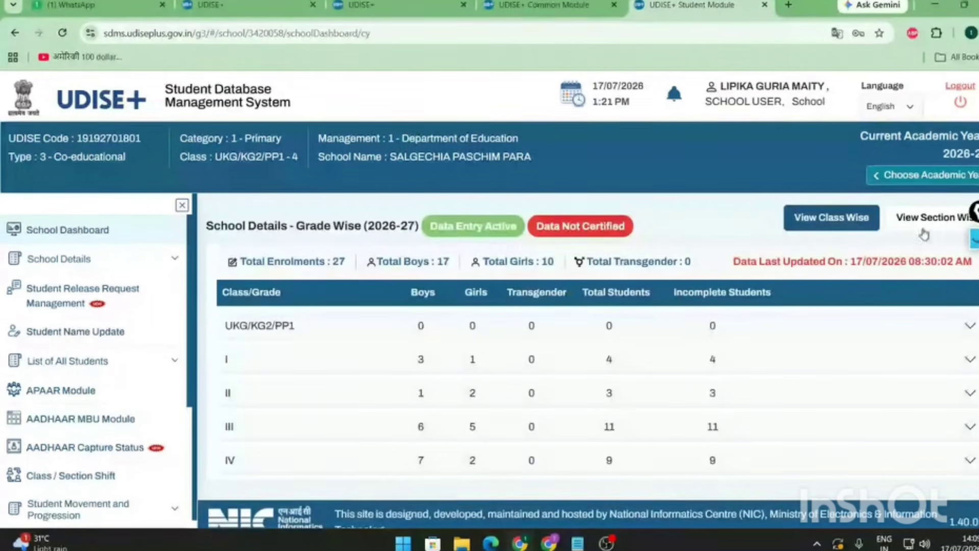
left_click(974, 239)
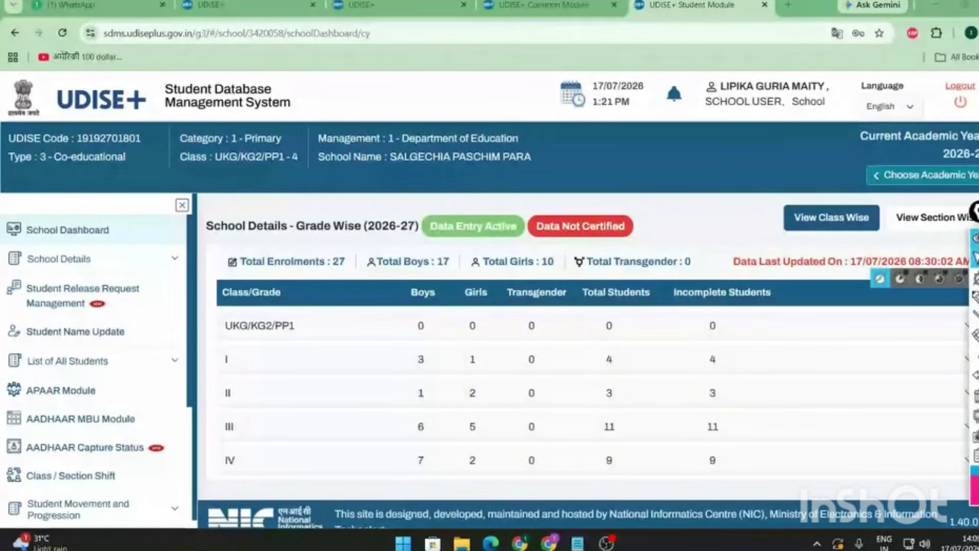
left_click_drag(974, 209, 823, 220)
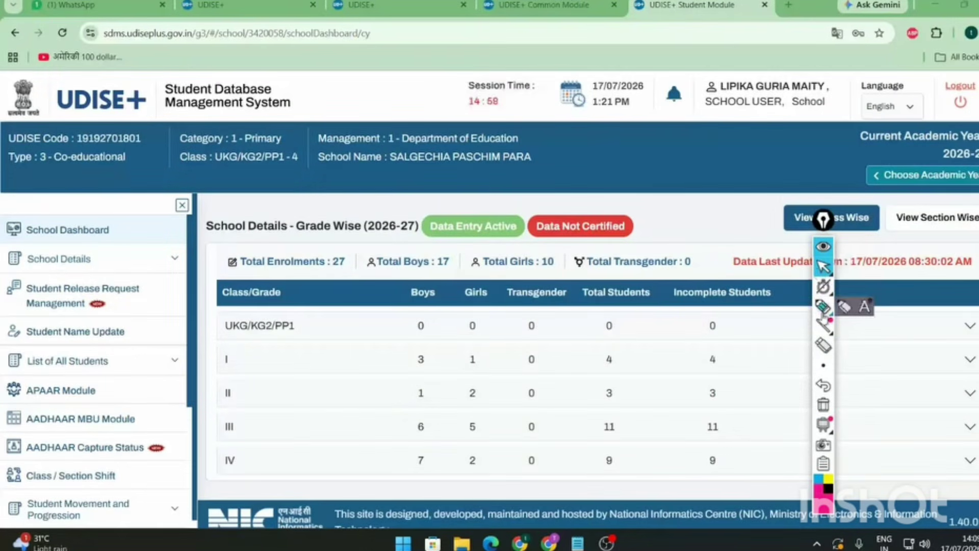
left_click(824, 306)
mouse_move(972, 311)
left_mouse_down()
mouse_move(963, 329)
mouse_move(977, 346)
mouse_move(975, 380)
left_mouse_up()
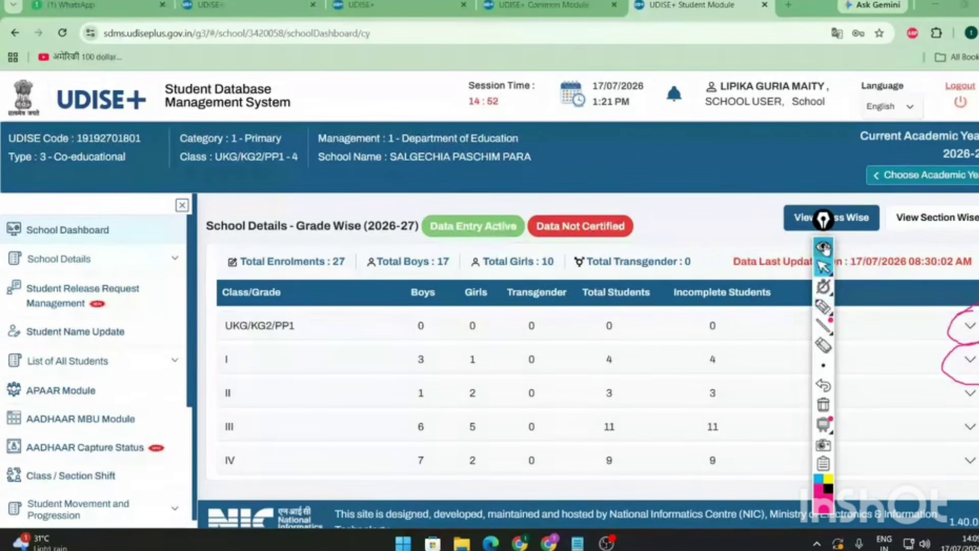
left_click(824, 267)
- Expand UKG/KG2/PP1 to its section breakdown and erase the earlier annotation
left_click(971, 328)
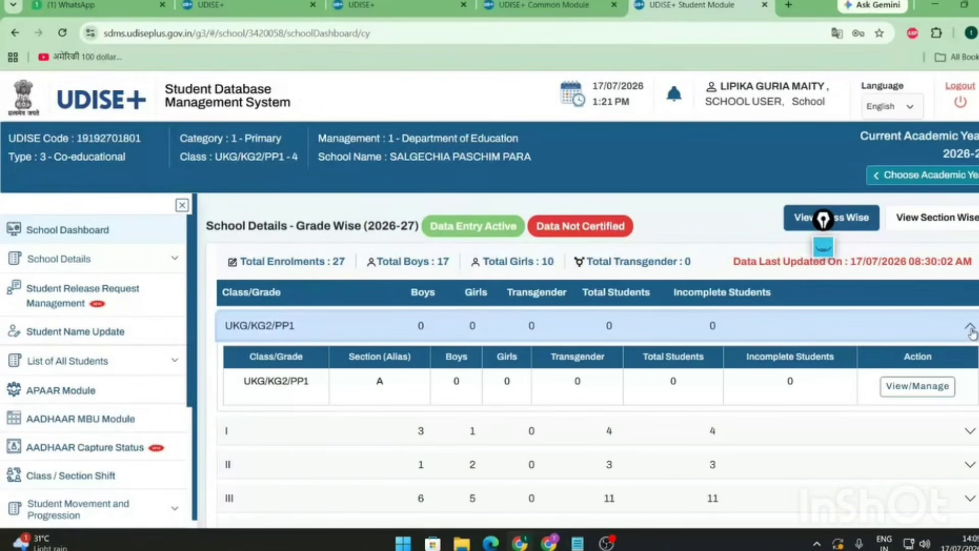
left_click(824, 247)
left_click(824, 345)
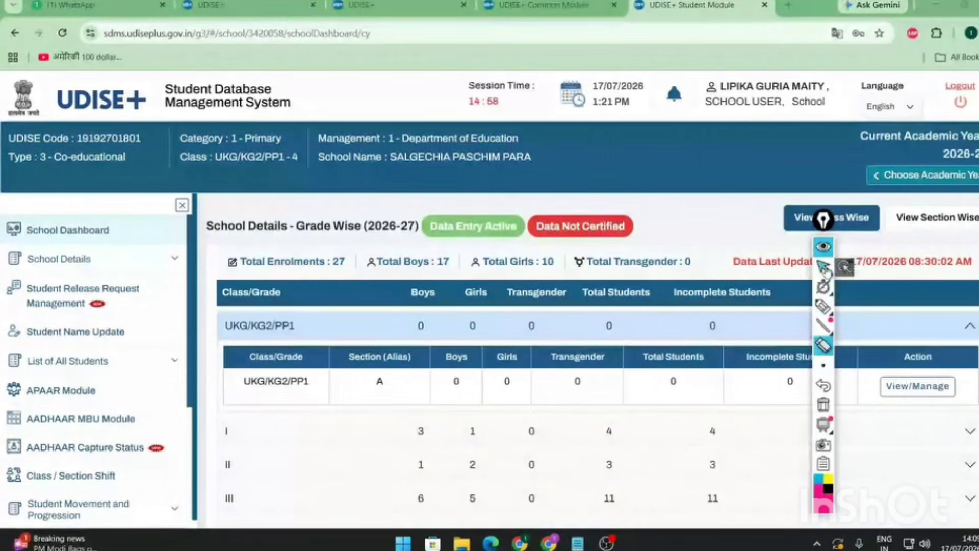
left_click(824, 267)
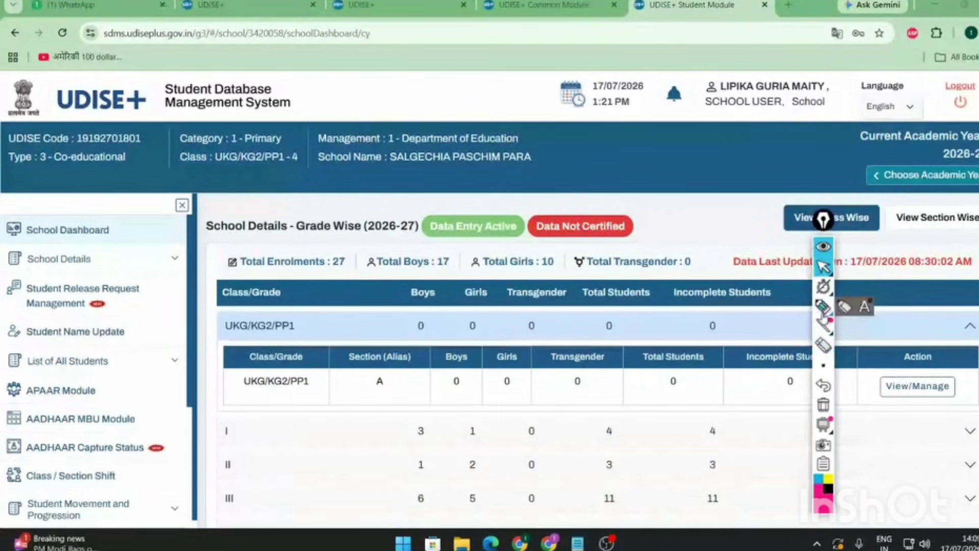
- Highlight section A of UKG/KG2/PP1 in pink, then erase the marks and move the tools aside
left_click(824, 307)
mouse_move(890, 369)
left_mouse_down()
mouse_move(874, 348)
mouse_move(867, 431)
left_mouse_up()
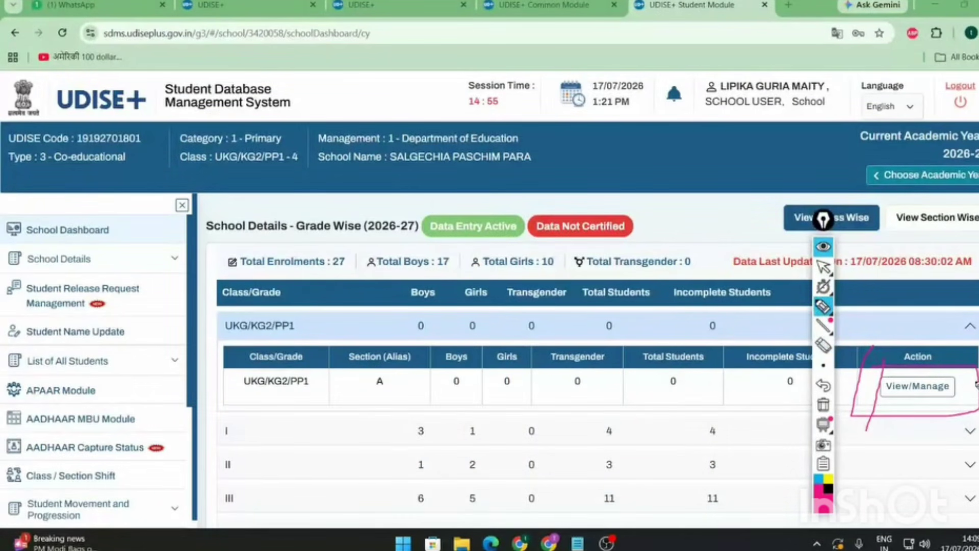
mouse_move(962, 404)
left_mouse_down()
mouse_move(976, 379)
mouse_move(978, 409)
left_mouse_up()
left_click(825, 352)
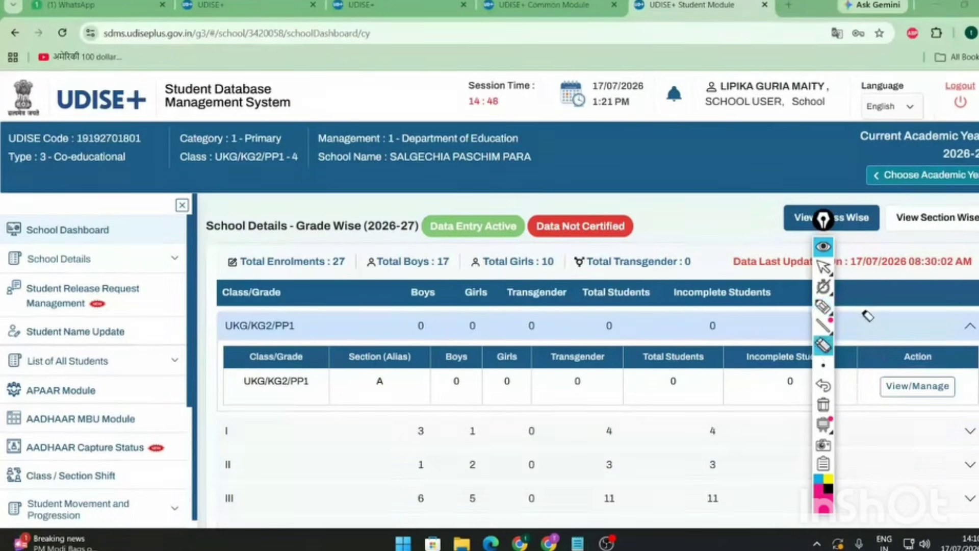
left_click(823, 266)
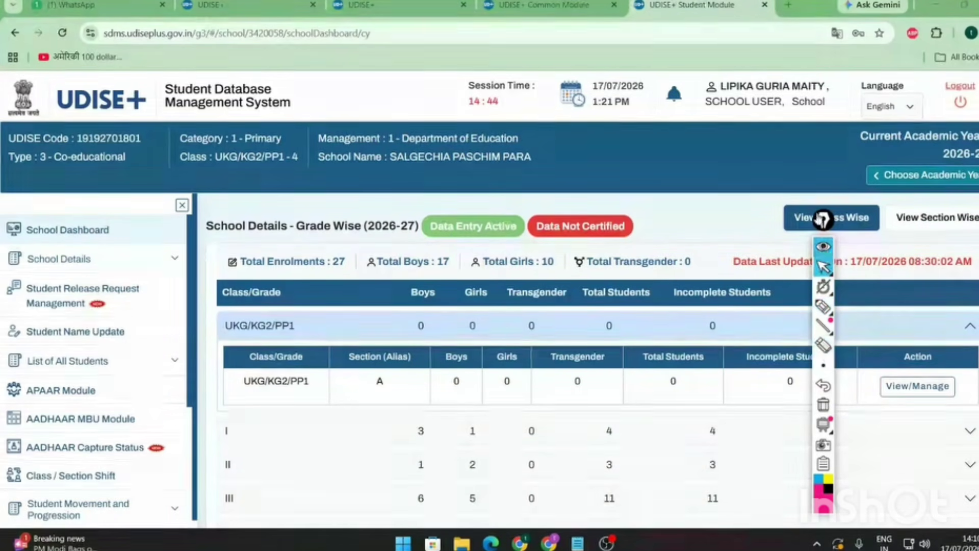
left_click_drag(822, 219, 895, 204)
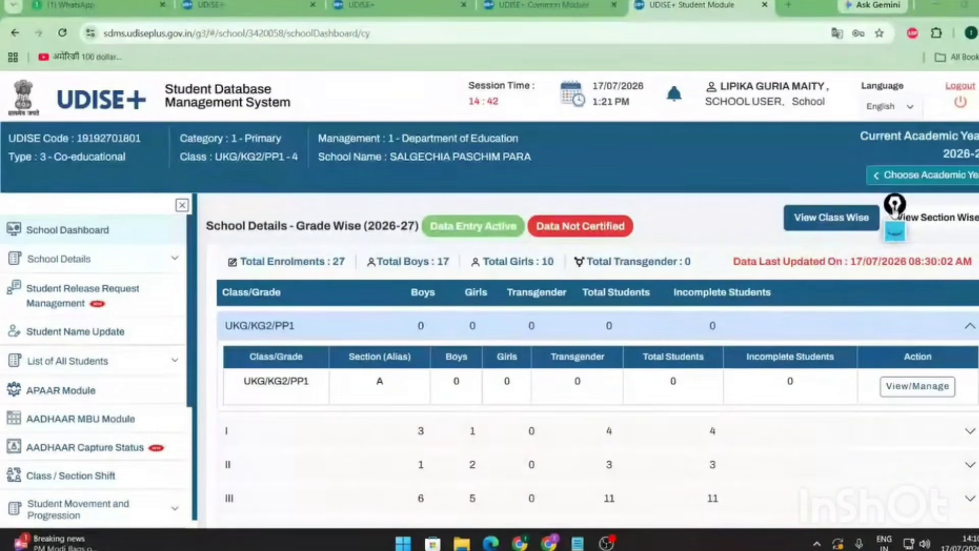
- Collapse UKG/KG2/PP1, then expand and collapse grades III and IV to view their sections
left_click(969, 327)
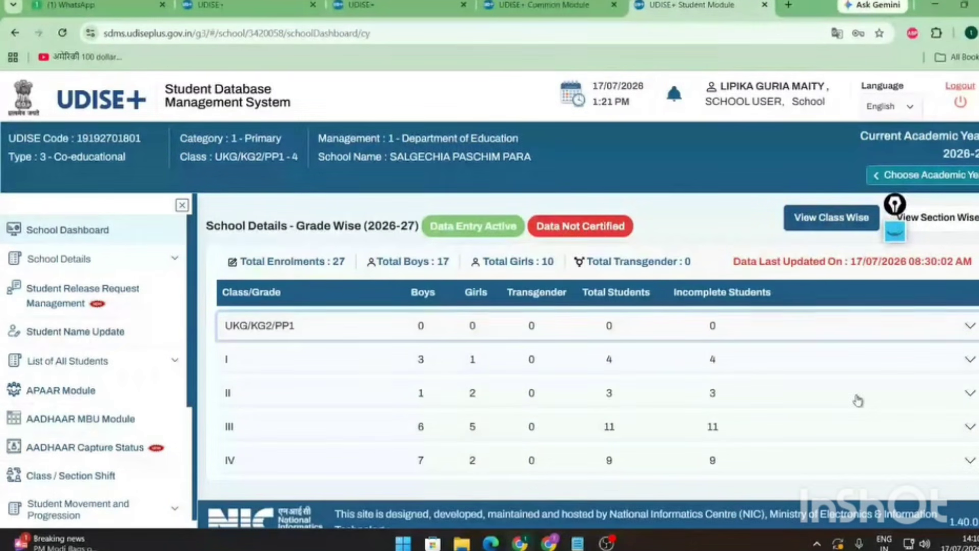
left_click(969, 428)
left_click(971, 437)
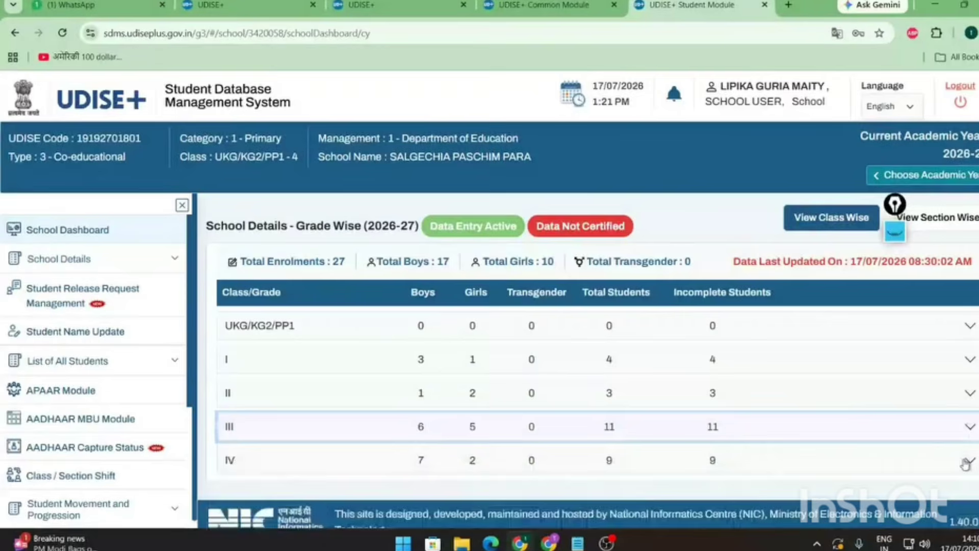
left_click(968, 462)
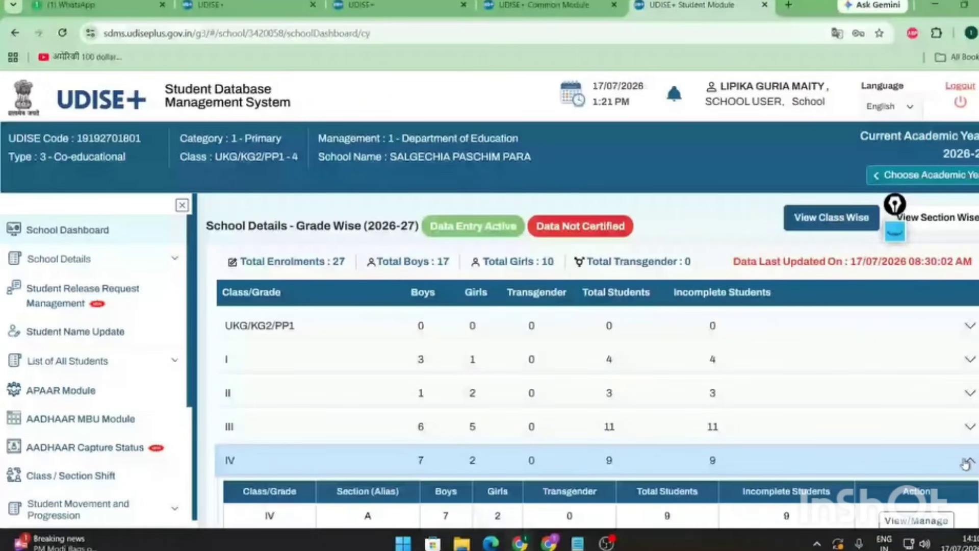
left_click(967, 462)
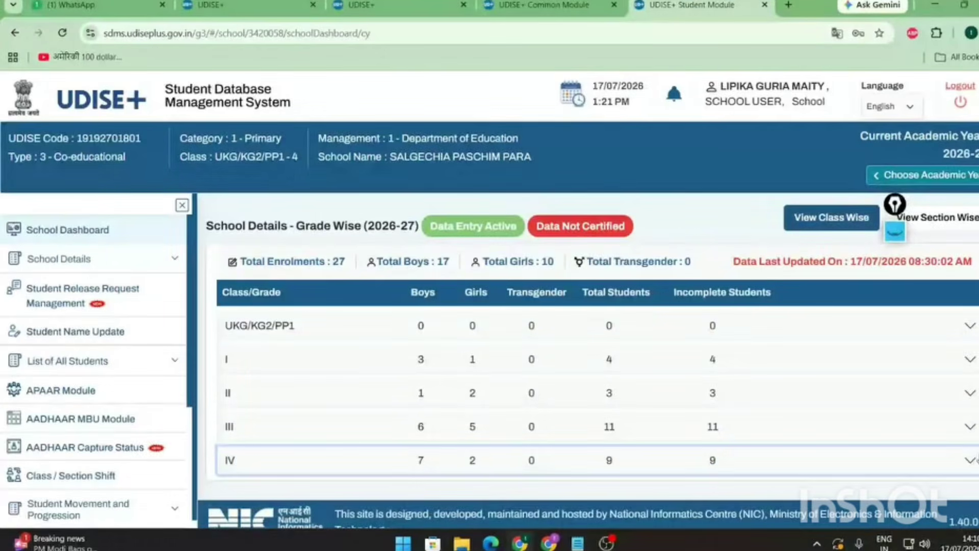
- Expand UKG/KG2/PP1 section A again, collapse it, and move the drawing widget aside
left_click(967, 327)
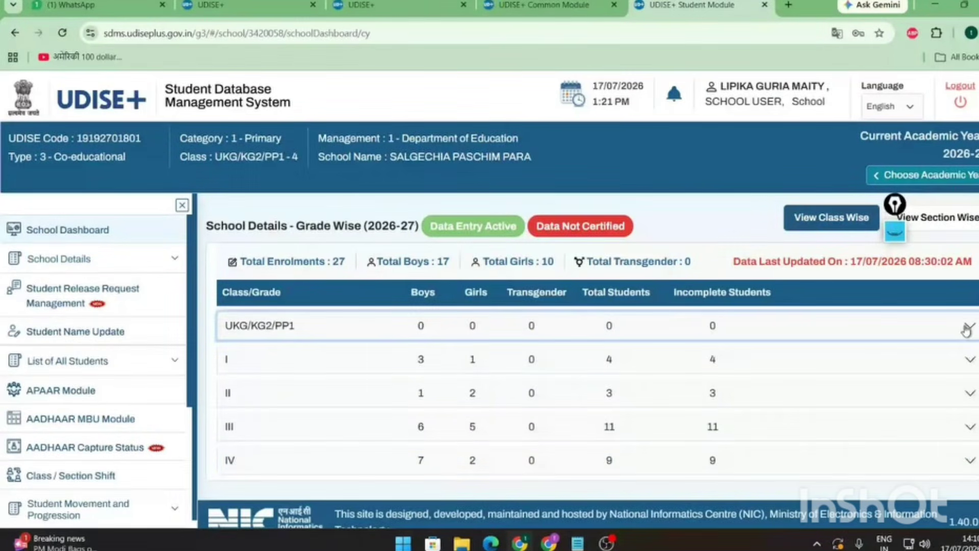
left_click(967, 329)
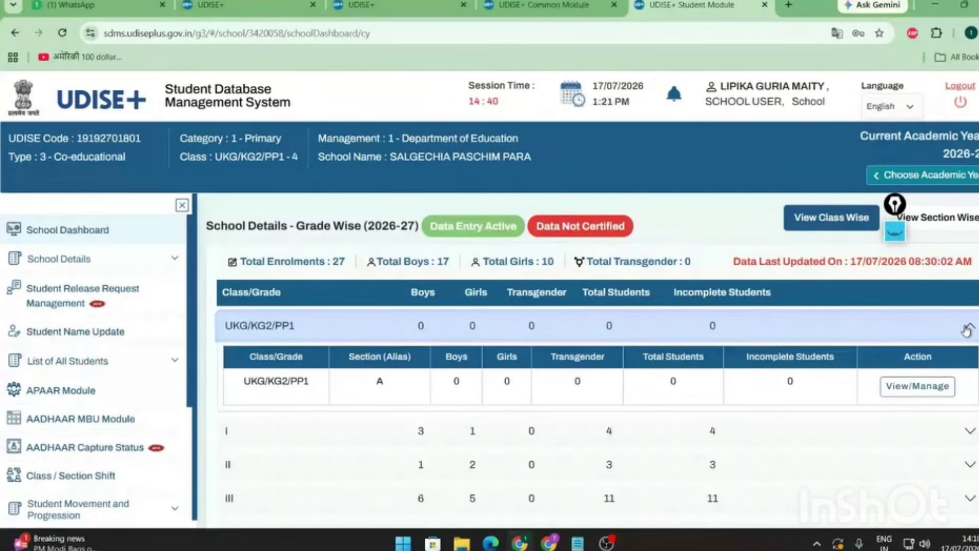
left_click(967, 331)
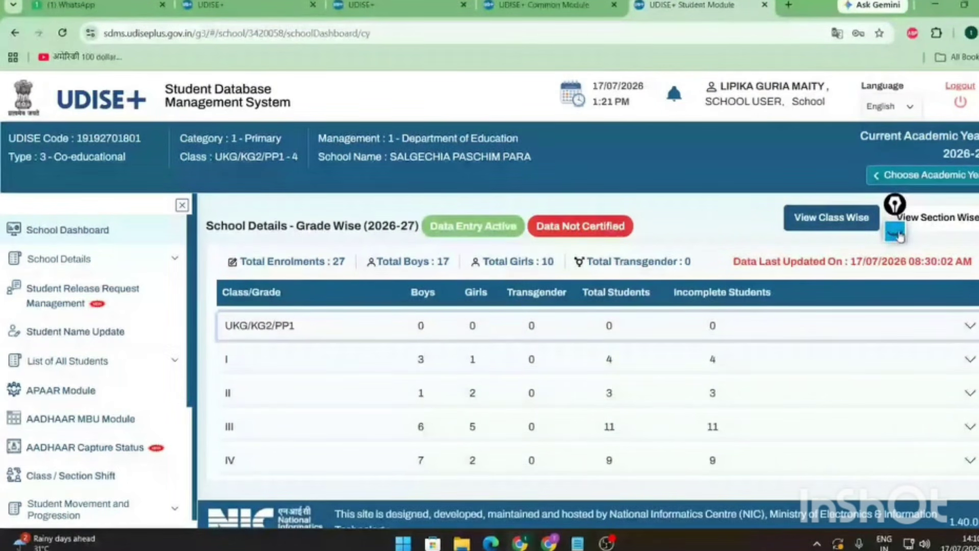
left_click_drag(901, 236, 710, 231)
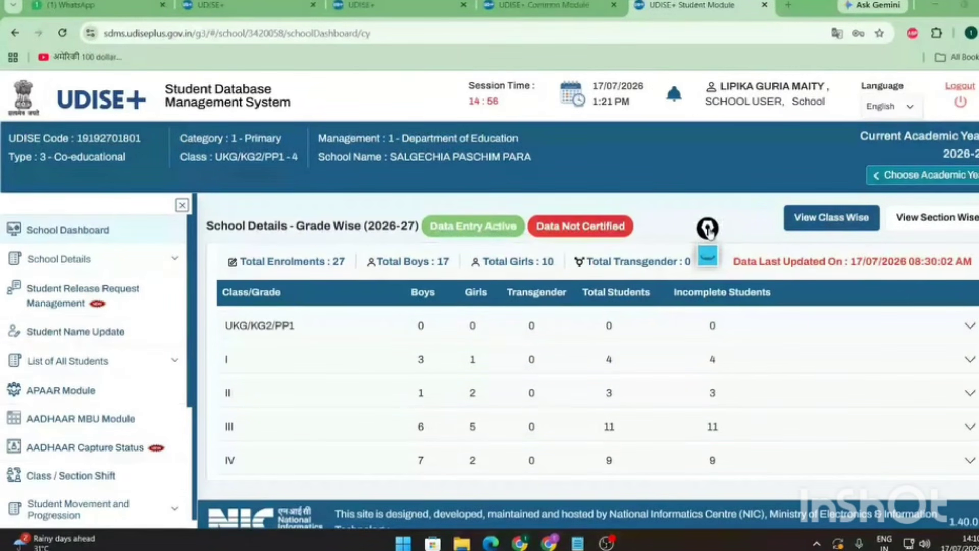
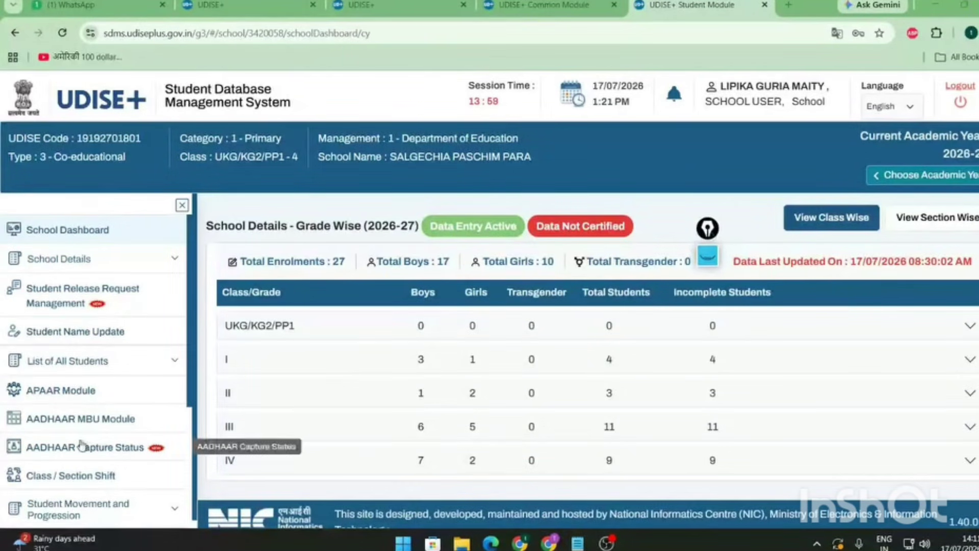
- Expand the Student Movement and Progression menu in the sidebar
scroll(84, 378, "down", 4)
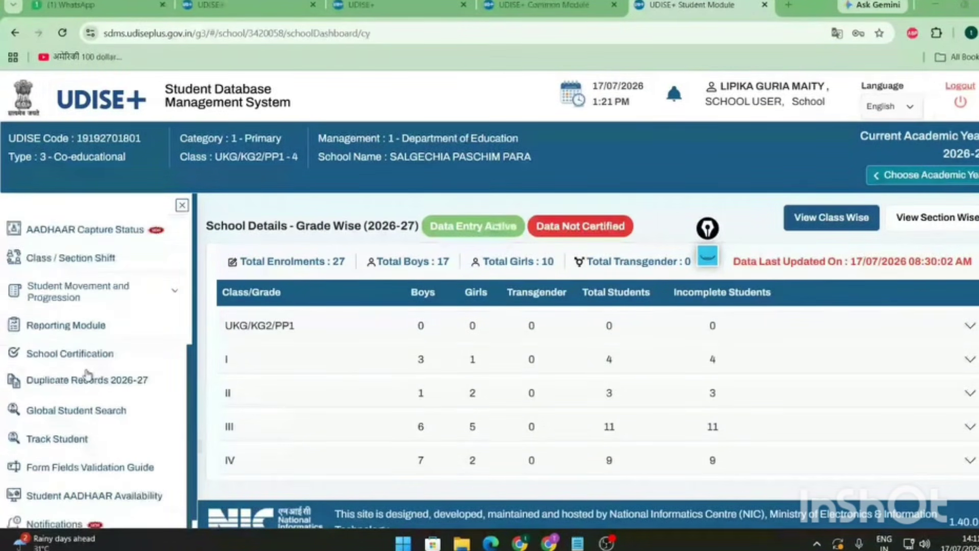
scroll(87, 376, "up", 4)
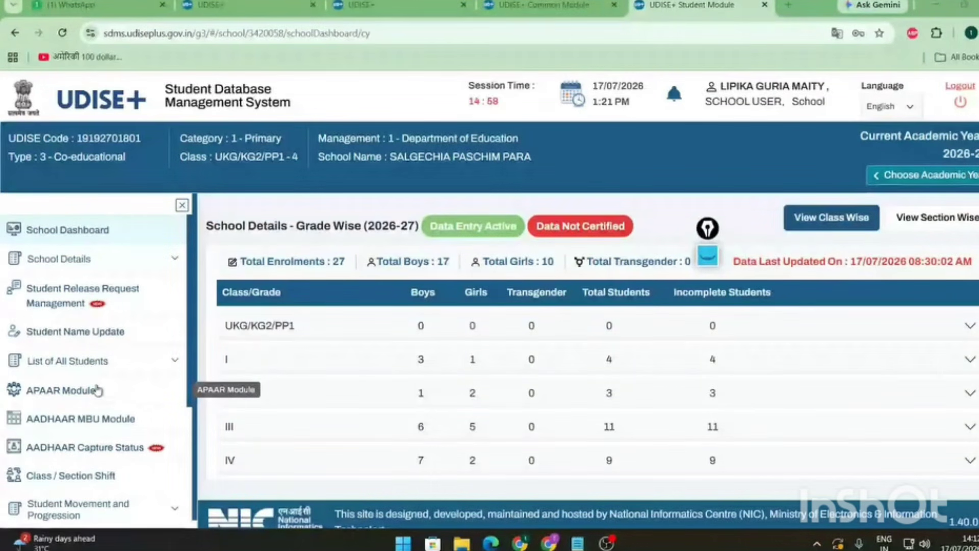
scroll(99, 398, "down", 2)
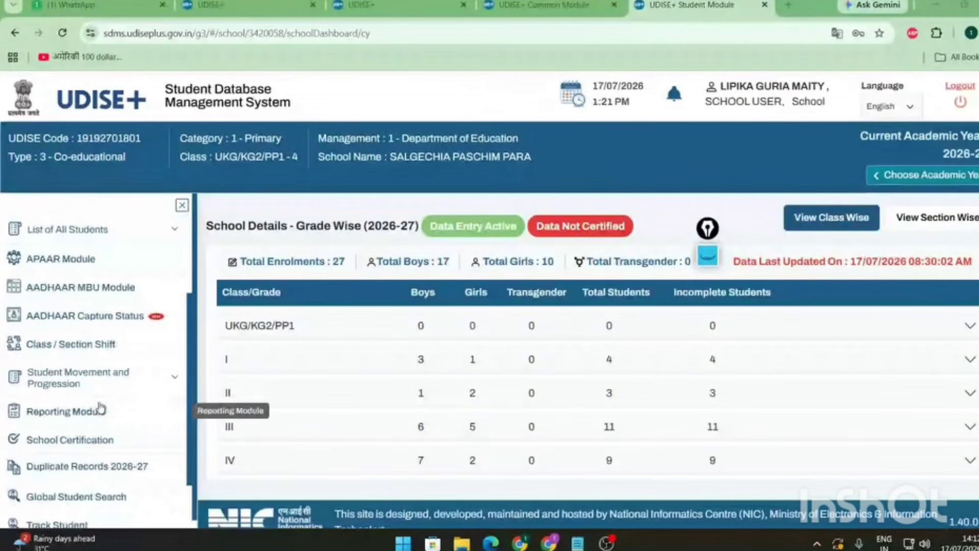
left_click(175, 378)
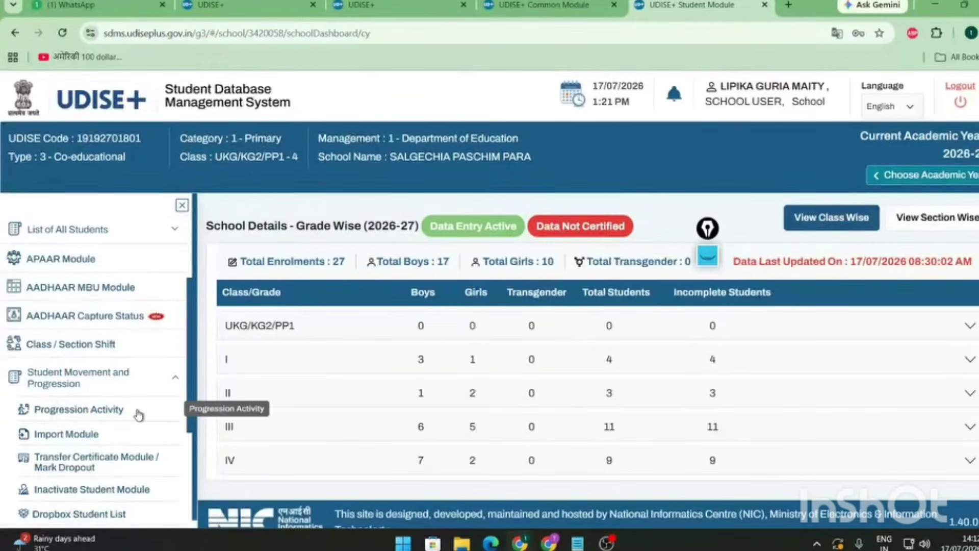
- Go to Progression Activity, expand the UKG/KG2/PP1 and Class I rows, and manage Class I Section A
left_click(87, 414)
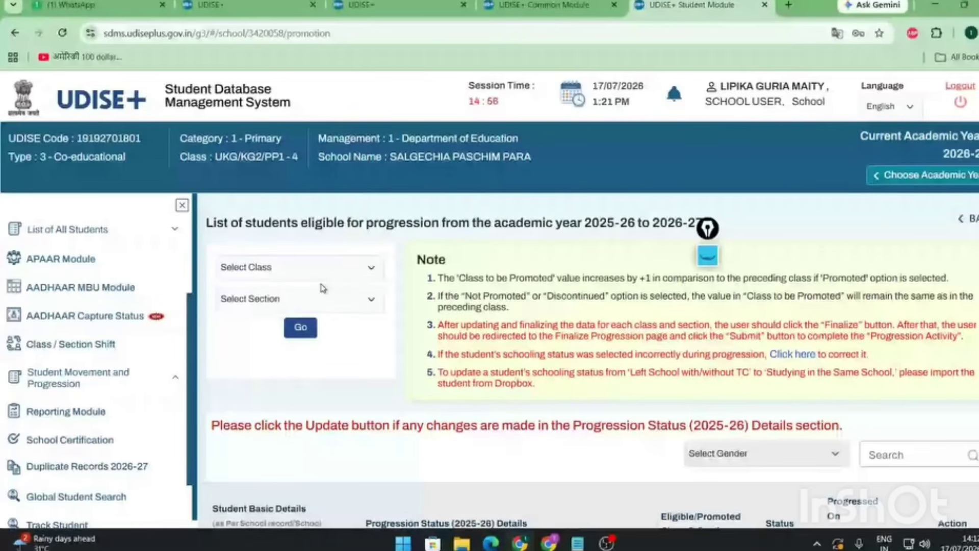
scroll(113, 283, "up", 3)
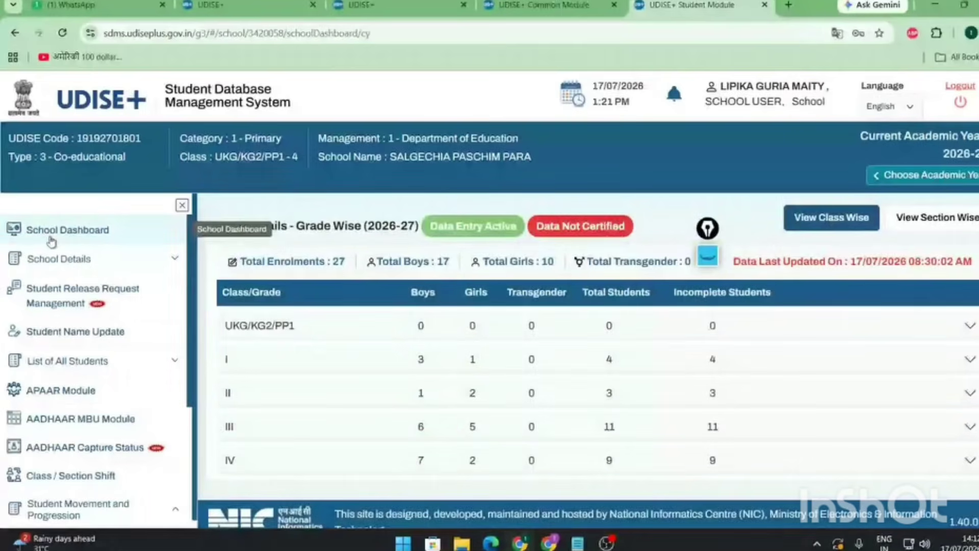
left_click(969, 327)
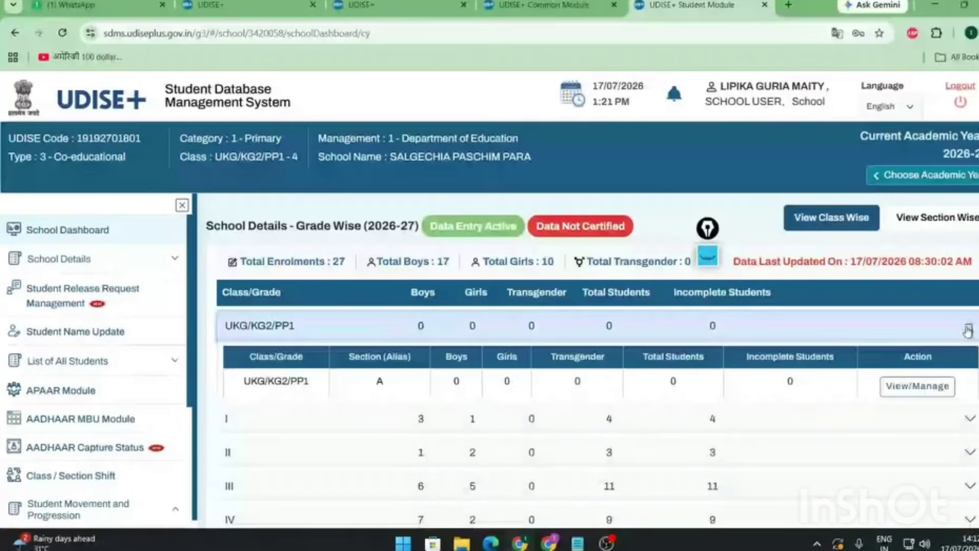
left_click(969, 418)
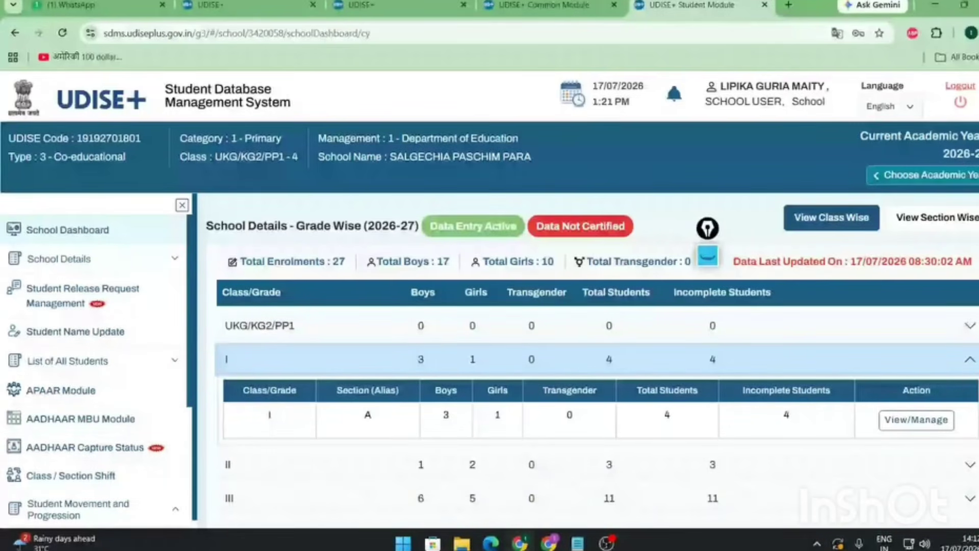
left_click(933, 425)
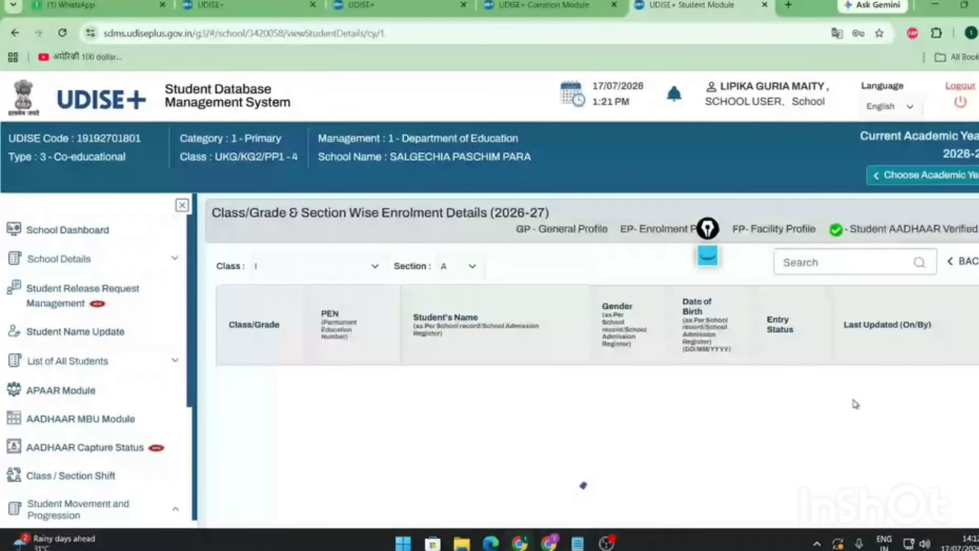
scroll(856, 404, "down", 1)
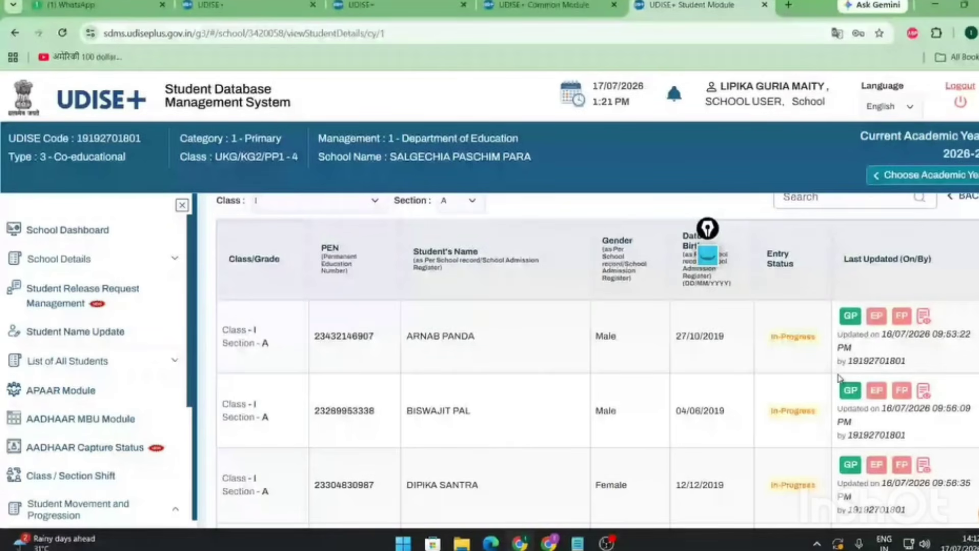
left_click_drag(769, 342, 816, 341)
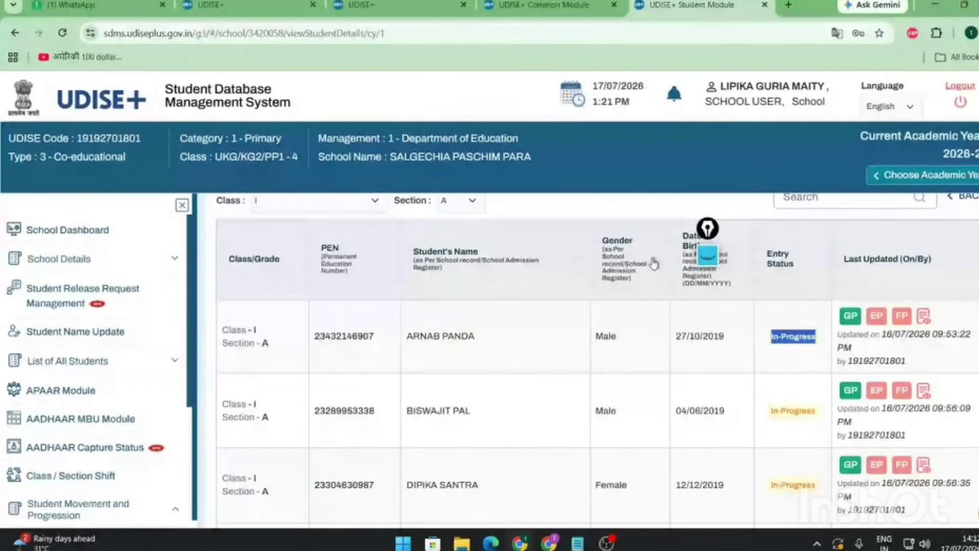
left_click(708, 232)
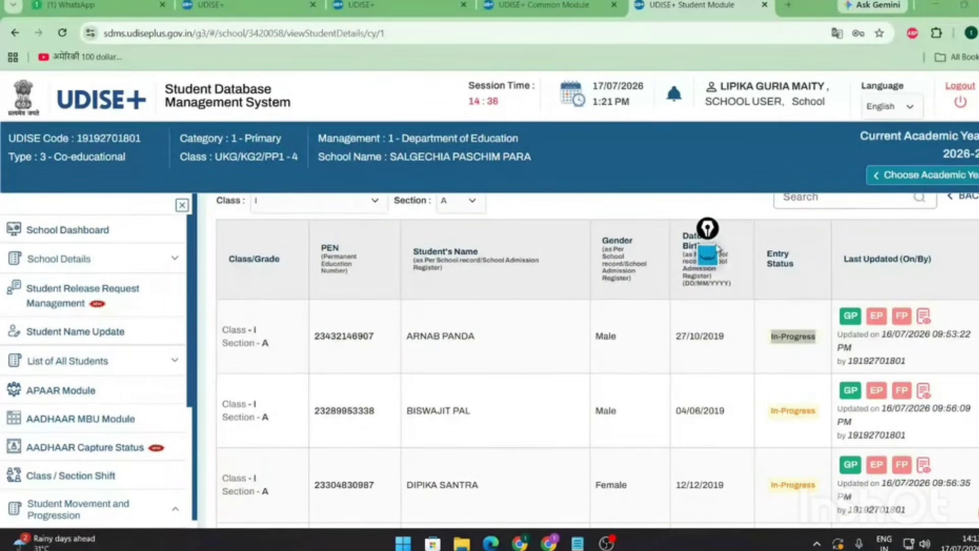
scroll(36, 286, "up", 2)
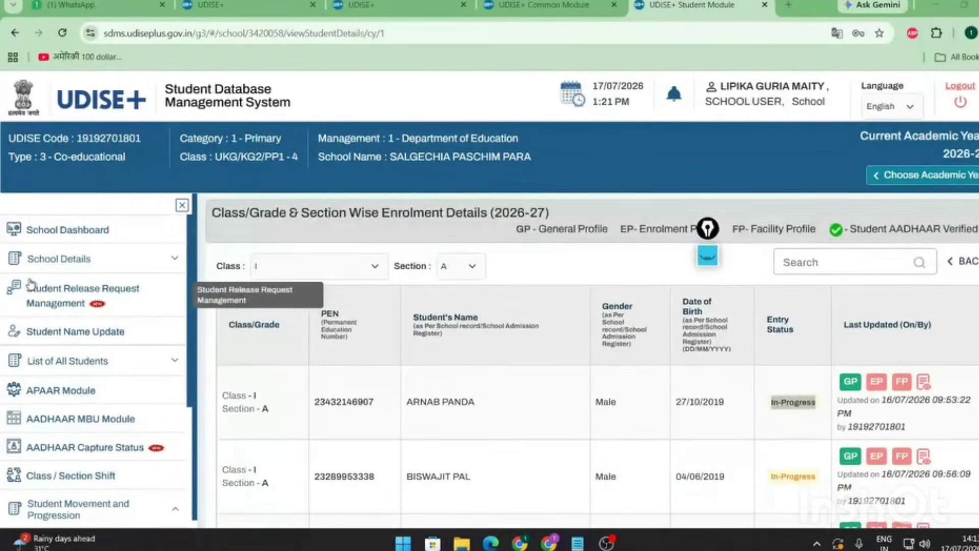
scroll(33, 286, "down", 4)
scroll(31, 283, "up", 4)
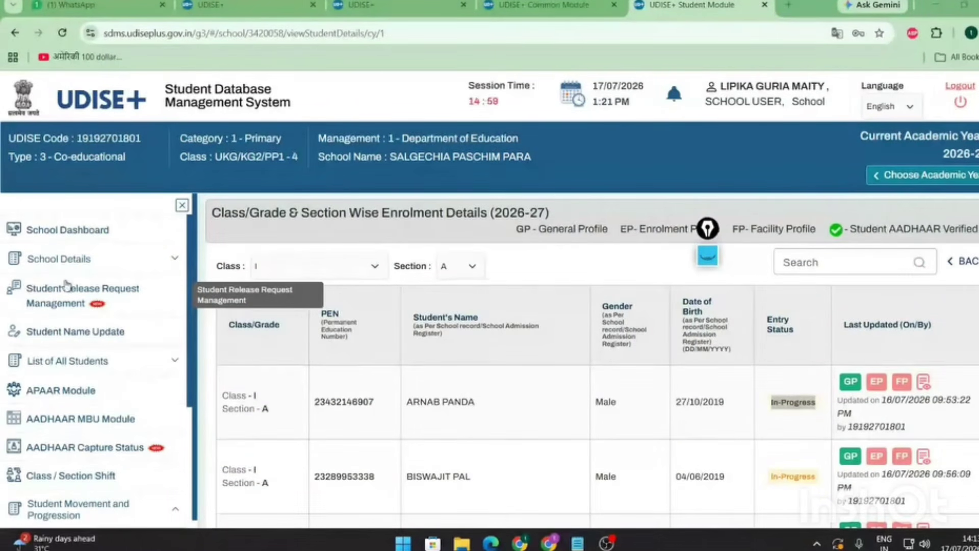